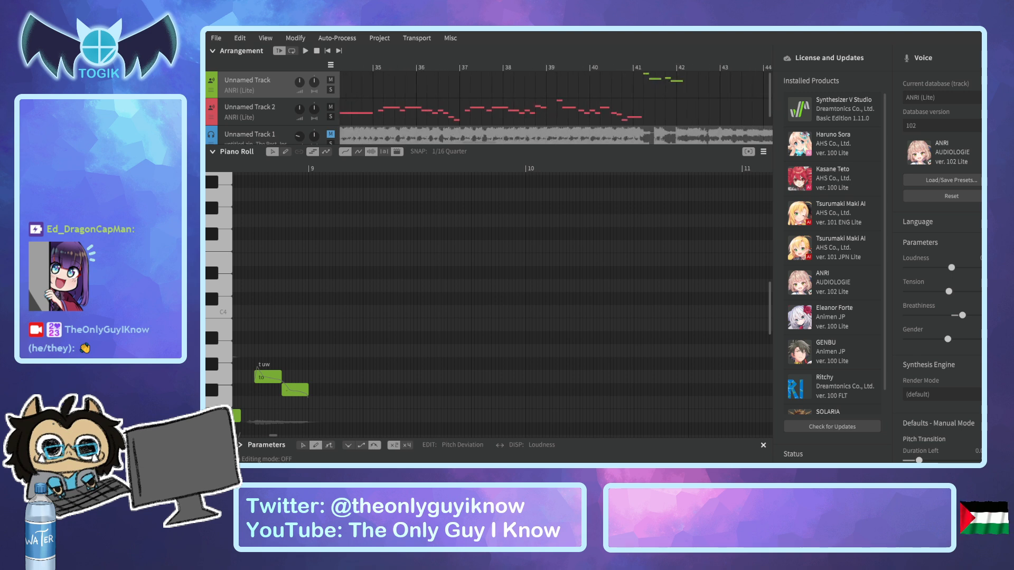
Listen to the arrangement from just after bar 42 to bar 47, and return the playhead to just after bar 42.
click(480, 67)
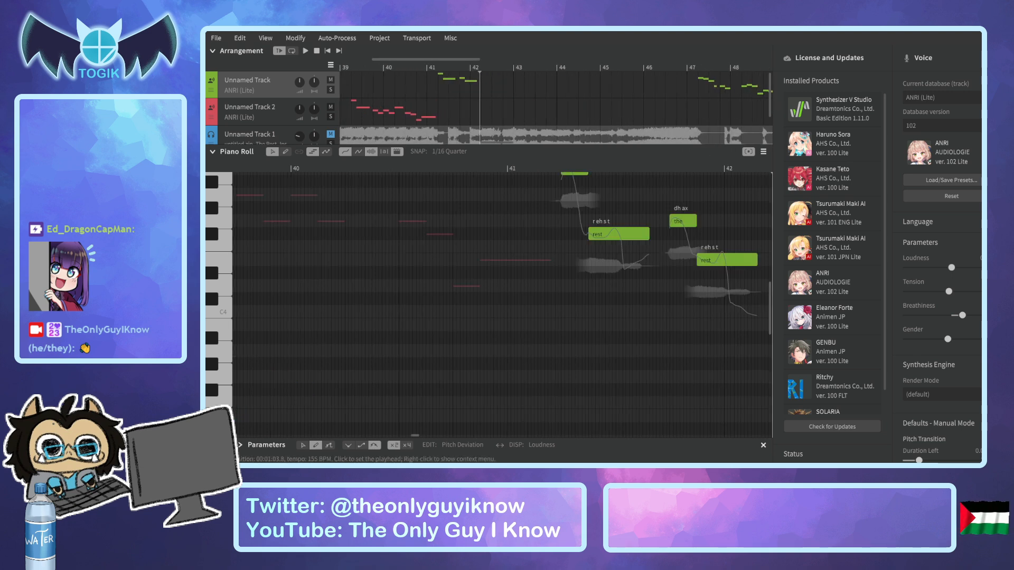
key(space)
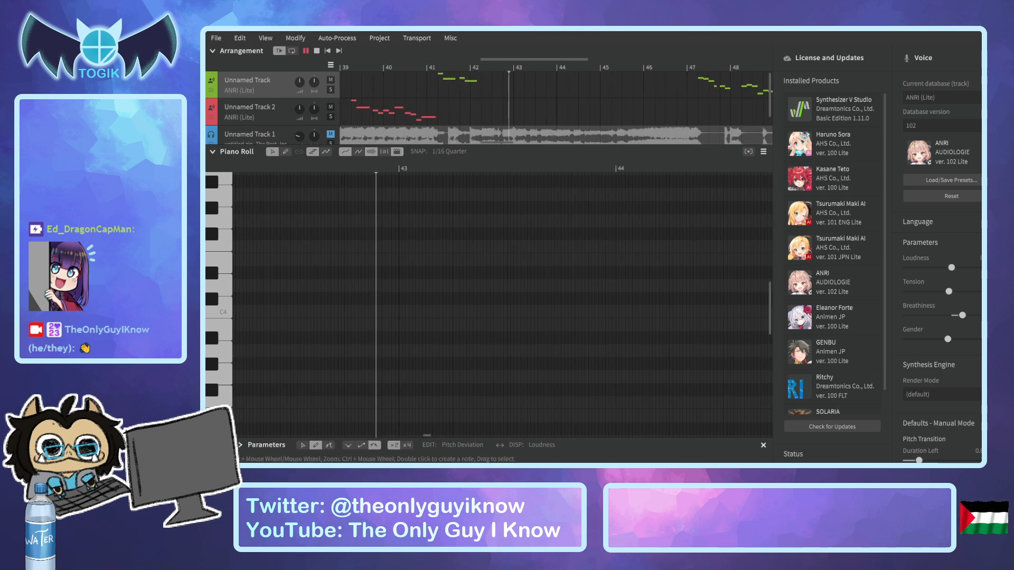
key(space)
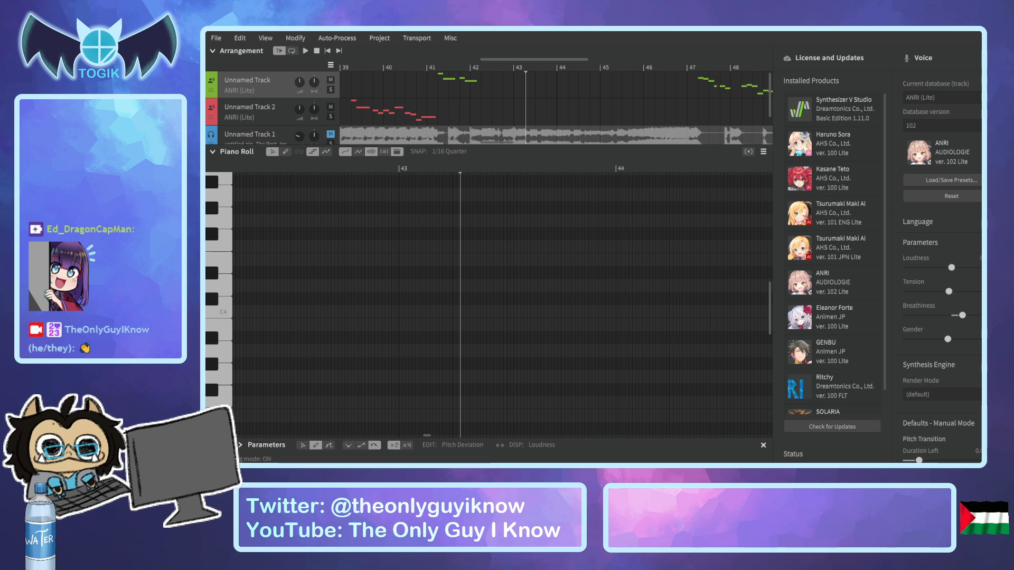
key(space)
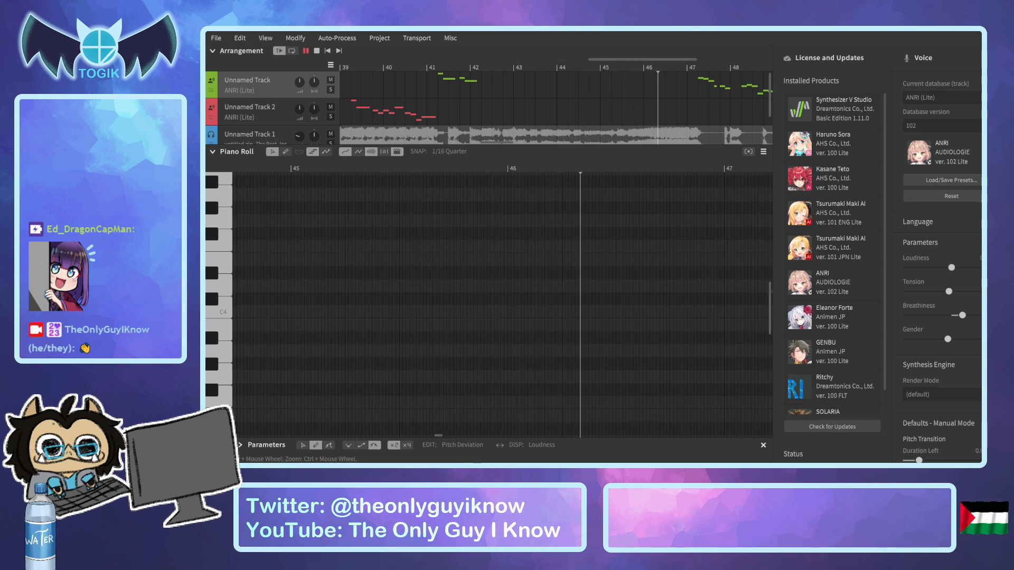
key(space)
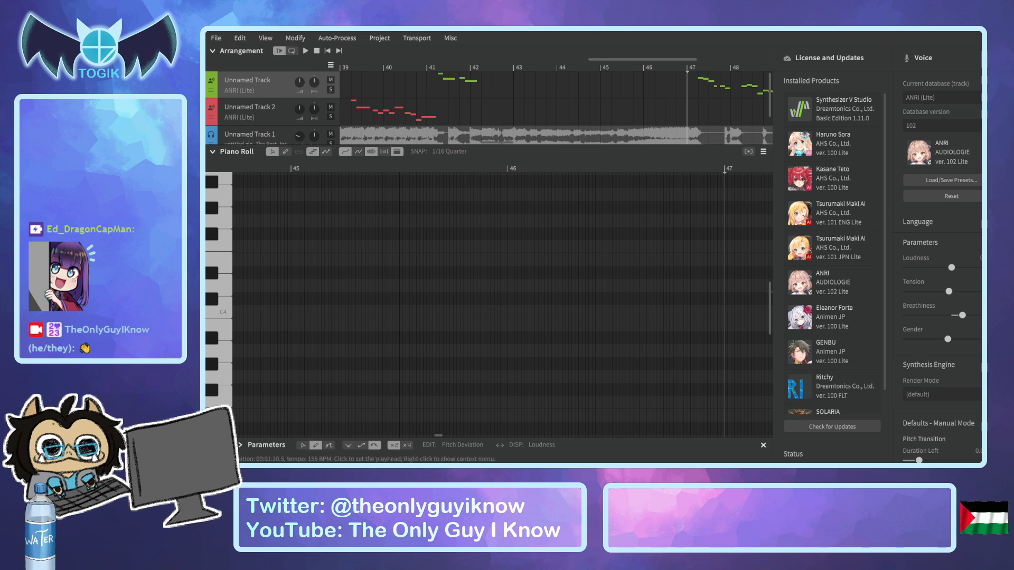
click(479, 67)
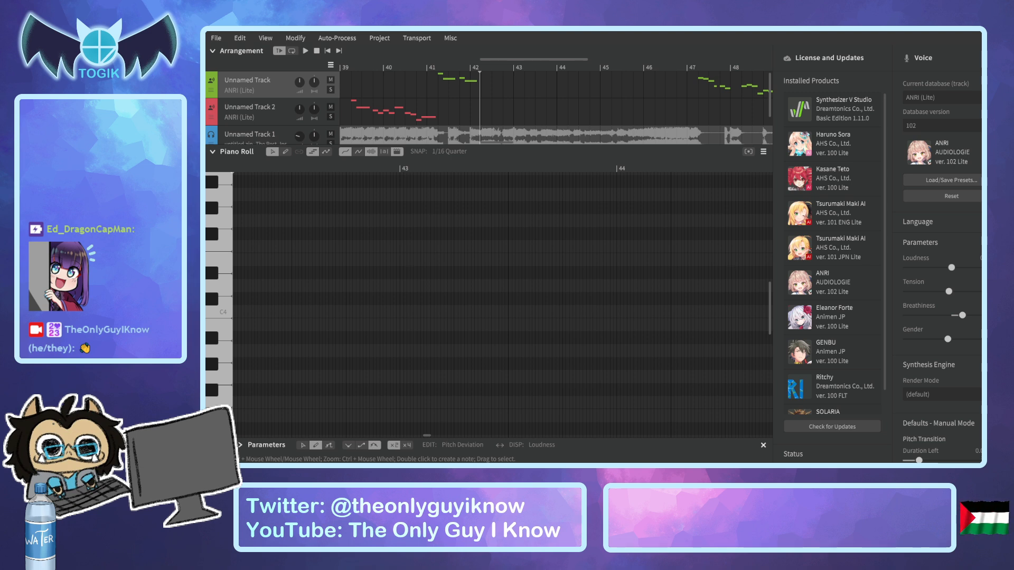
scroll(502, 304, left, 5)
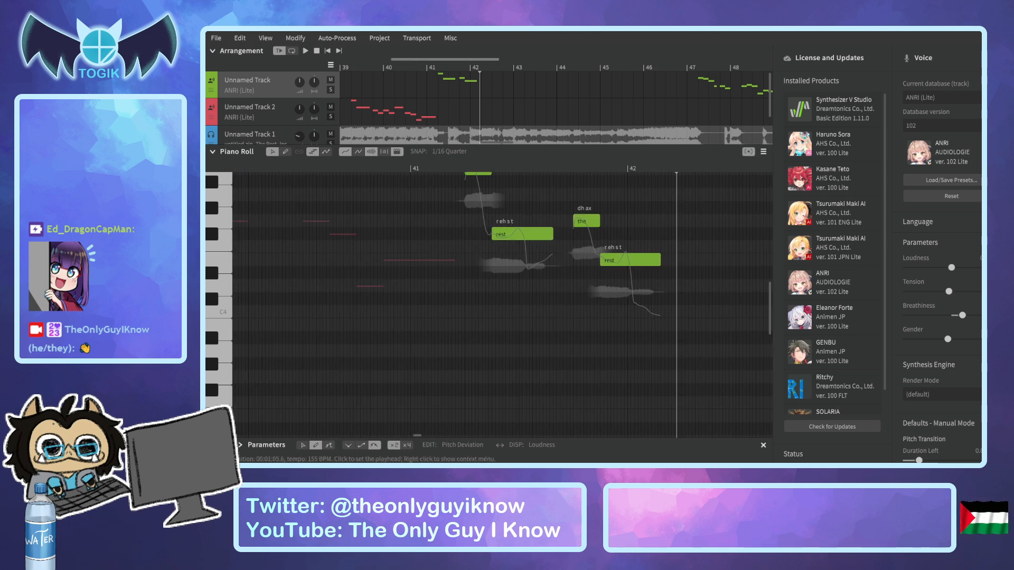
Enlarge the arrangement area slightly and place the playhead at bar 11, just before the vocal phrase there.
drag(559, 151, 560, 165)
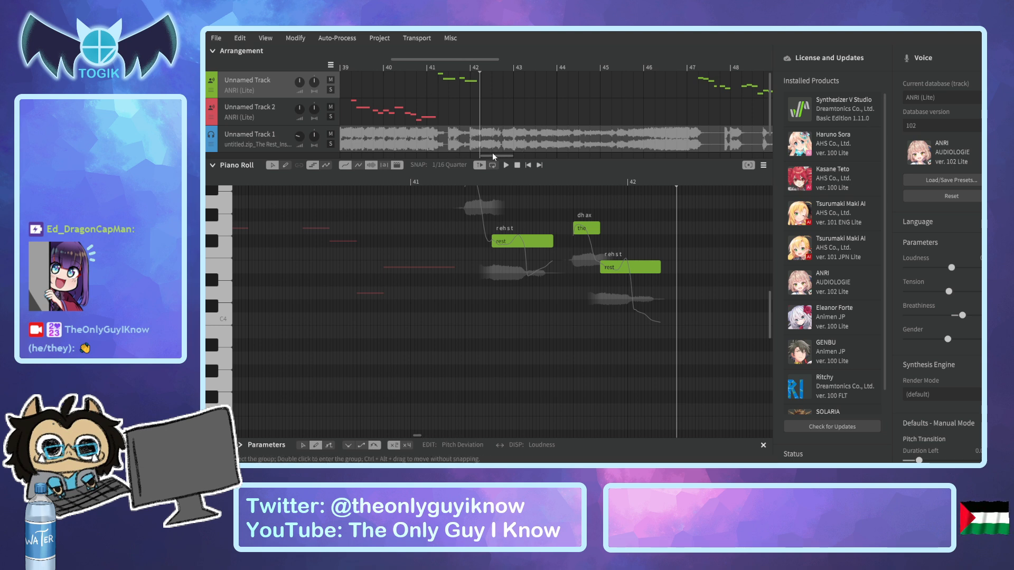
drag(495, 154, 388, 145)
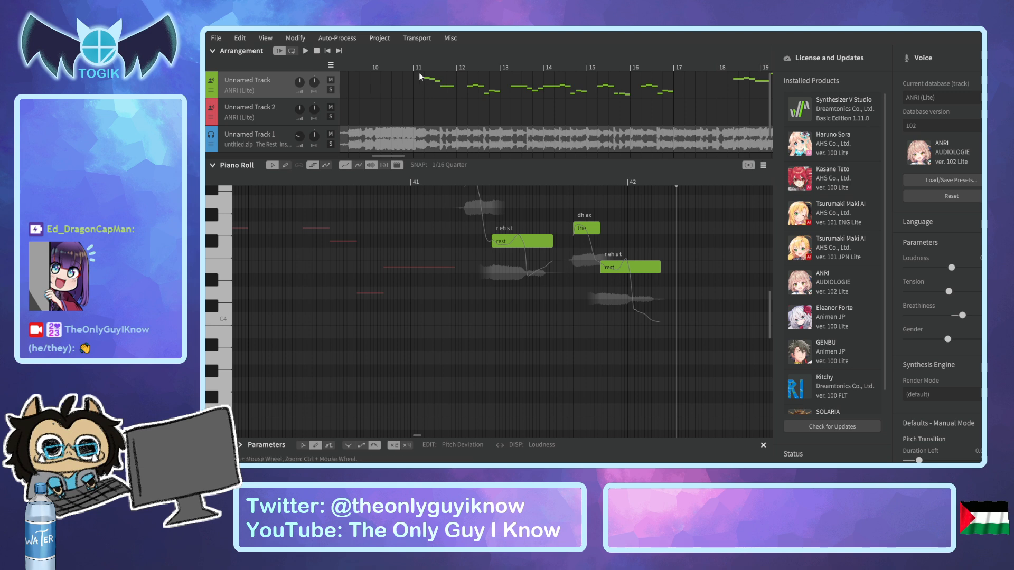
click(417, 70)
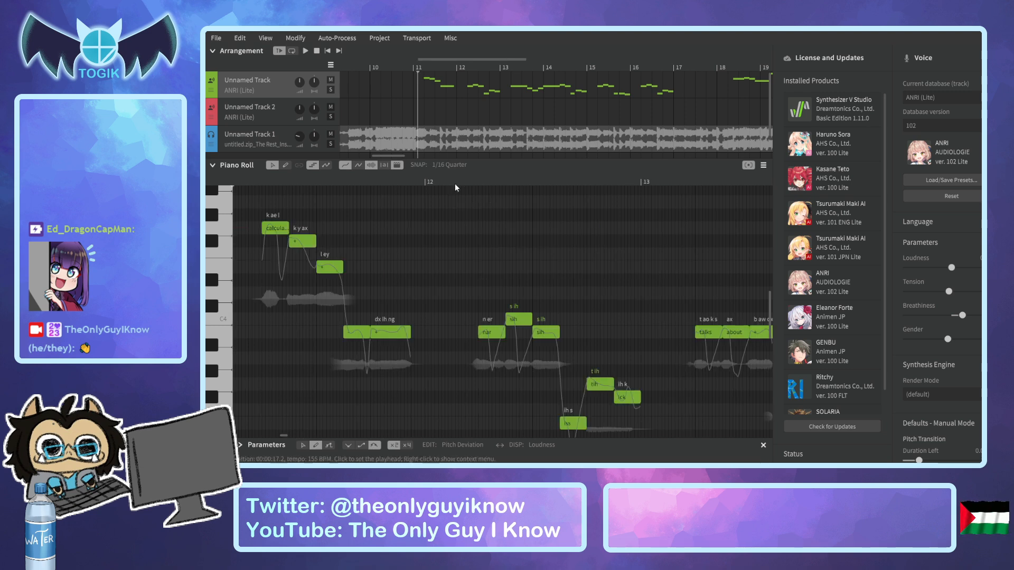
mouse_move(385, 154)
mouse_down()
mouse_move(429, 154)
mouse_move(397, 151)
mouse_up()
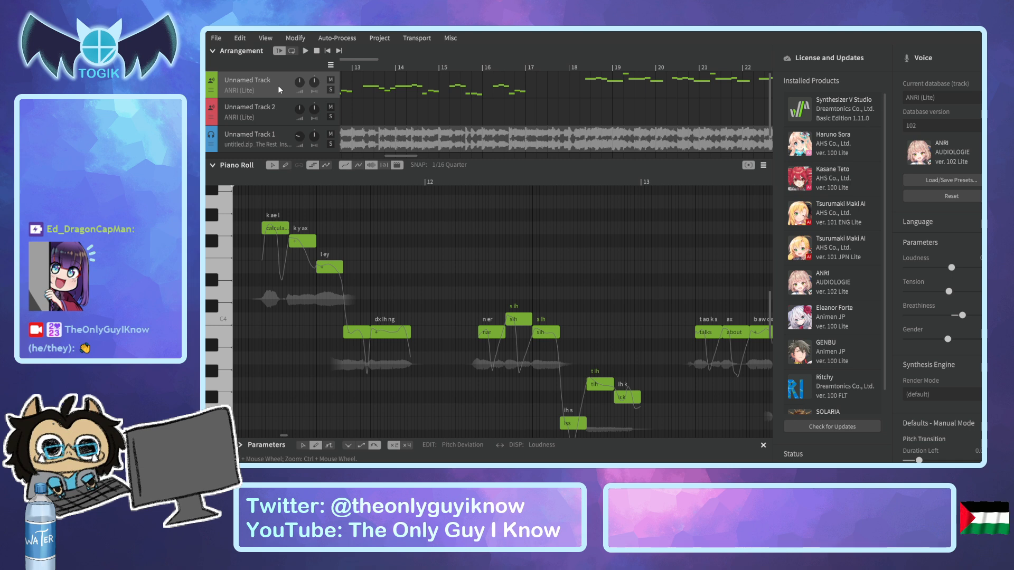
drag(400, 156, 385, 157)
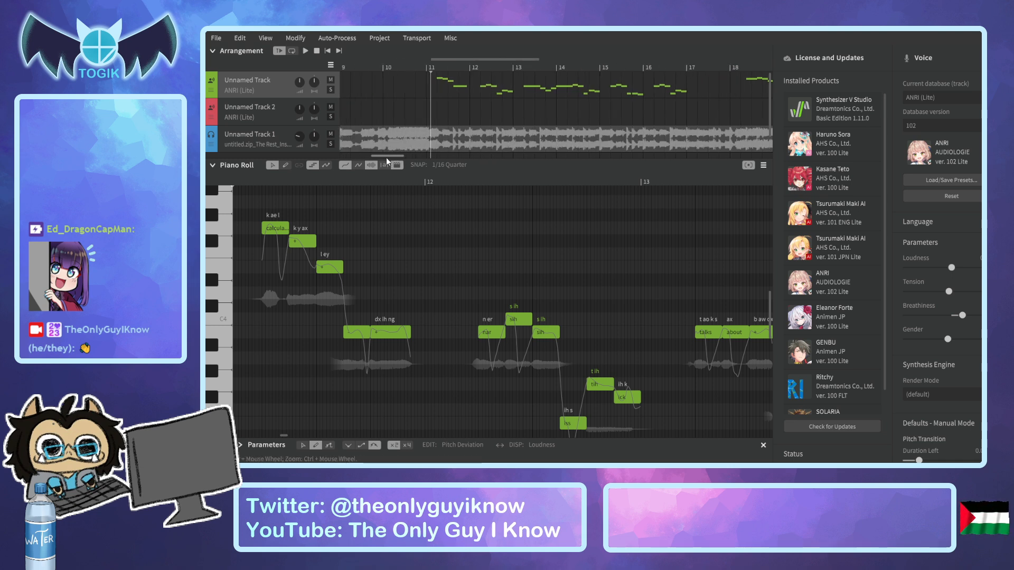
click(432, 66)
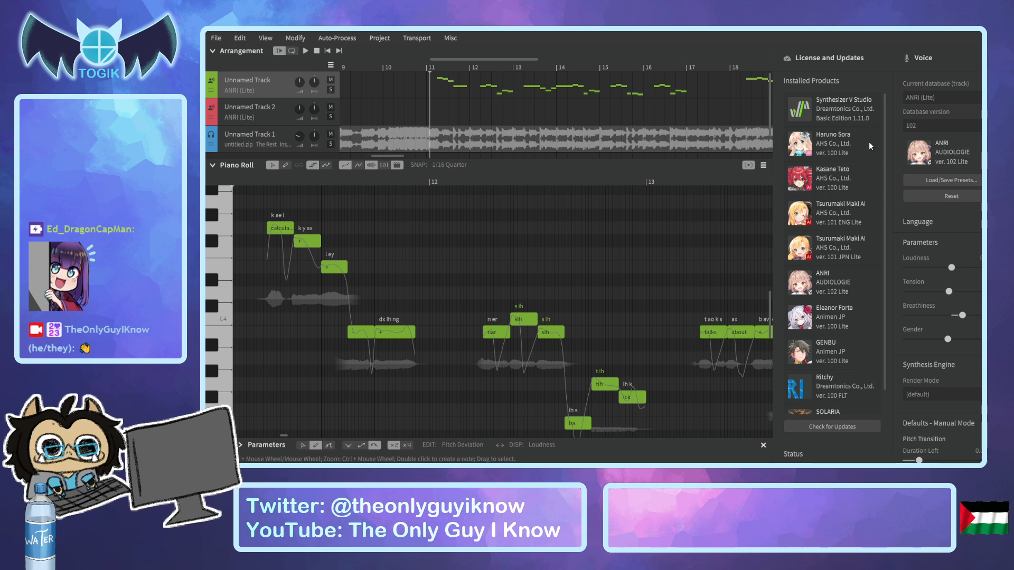
Look through the list of installed products and voice databases, and bring the beginning of the arrangement into view.
scroll(884, 206, down, 1)
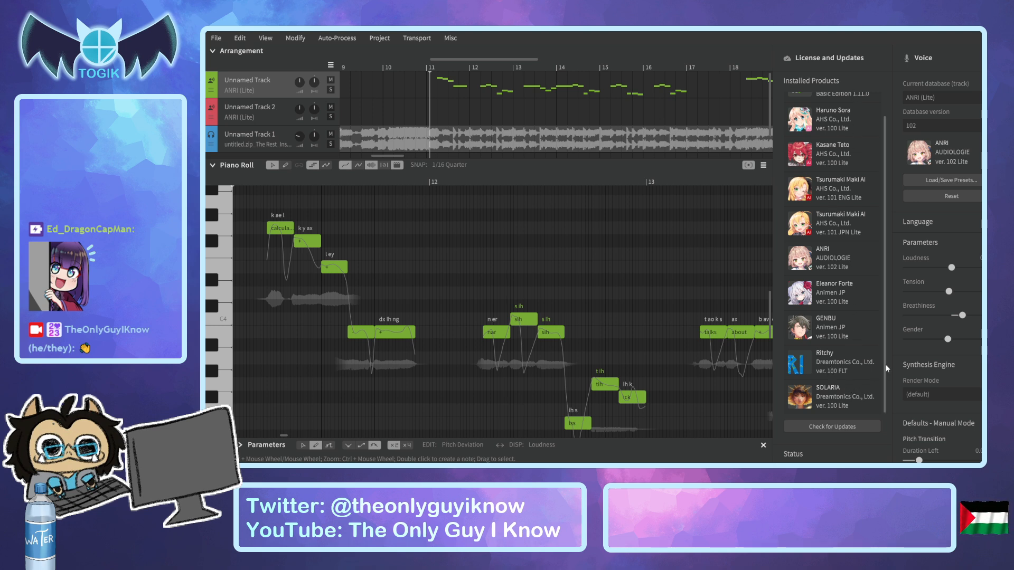
scroll(885, 363, up, 1)
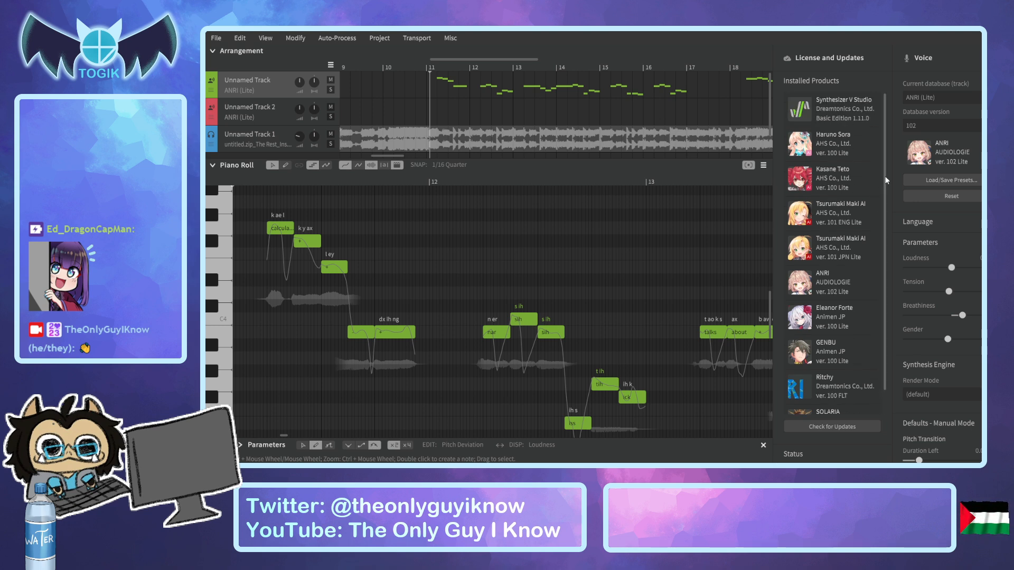
scroll(884, 190, down, 1)
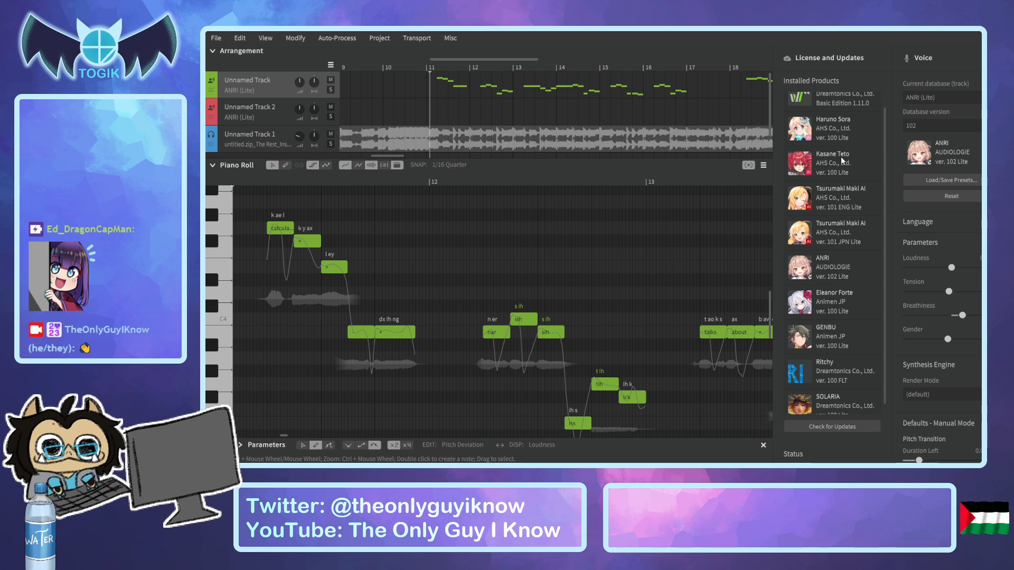
scroll(840, 156, down, 1)
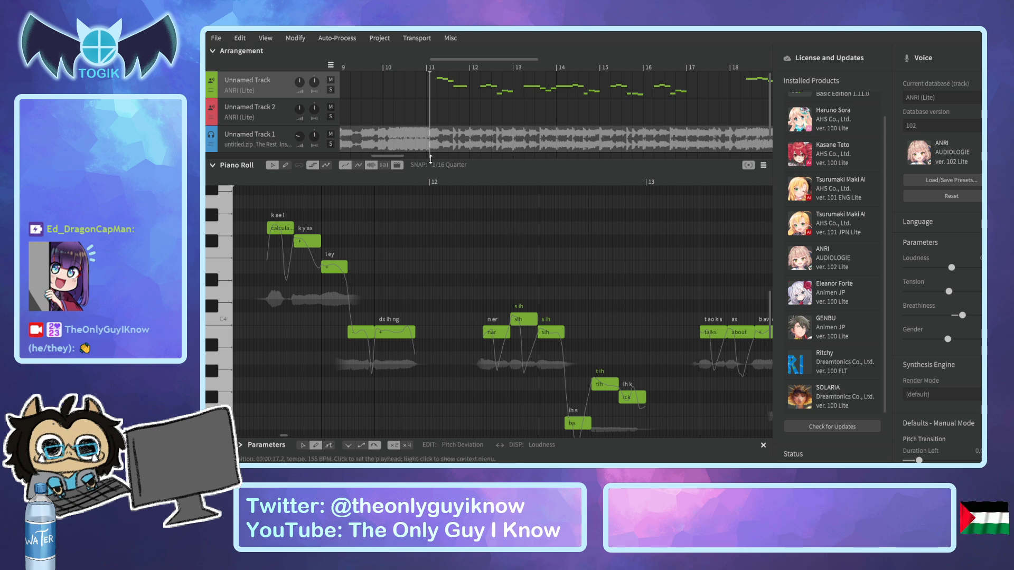
drag(382, 155, 346, 147)
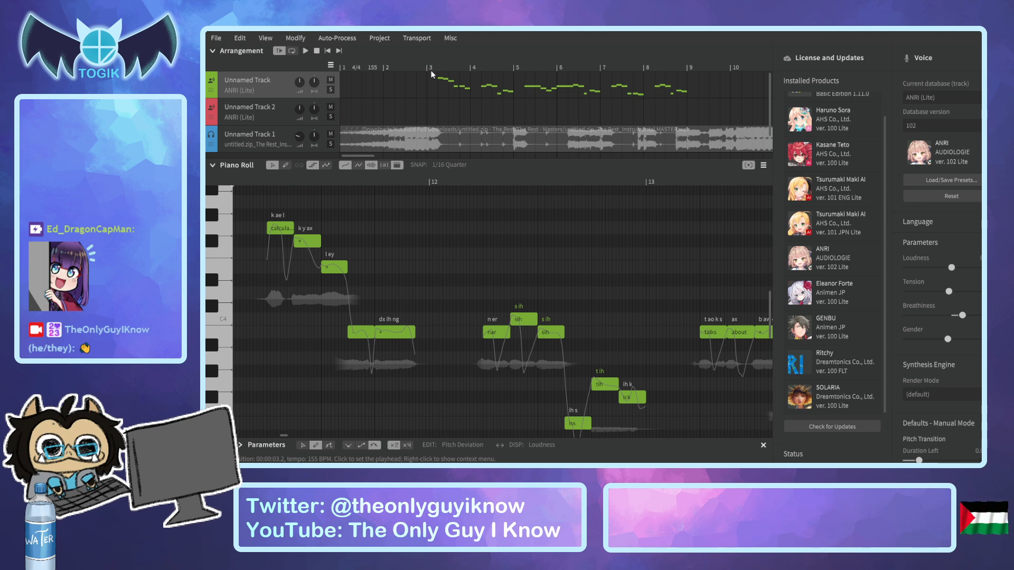
scroll(834, 234, up, 1)
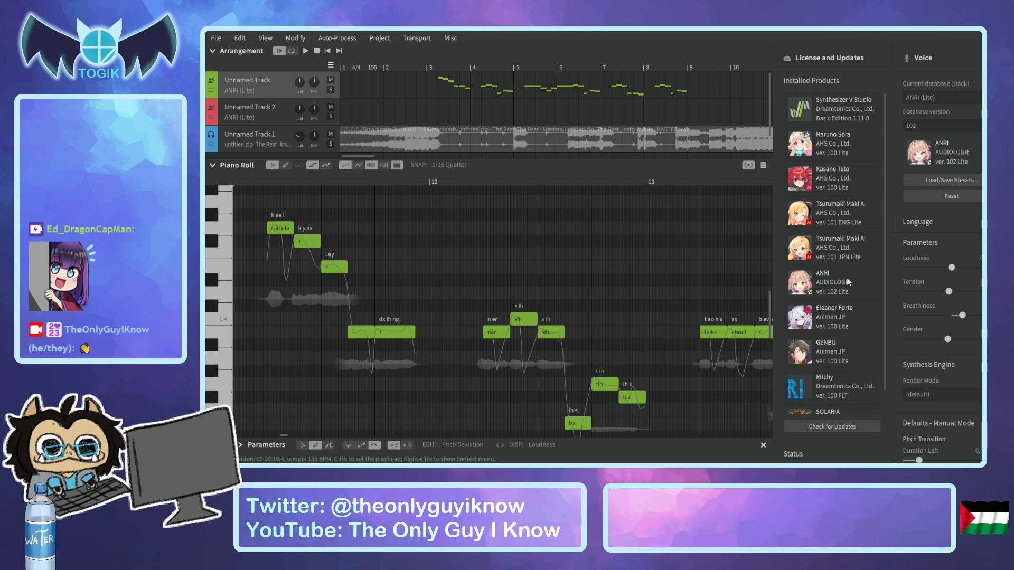
scroll(847, 277, down, 1)
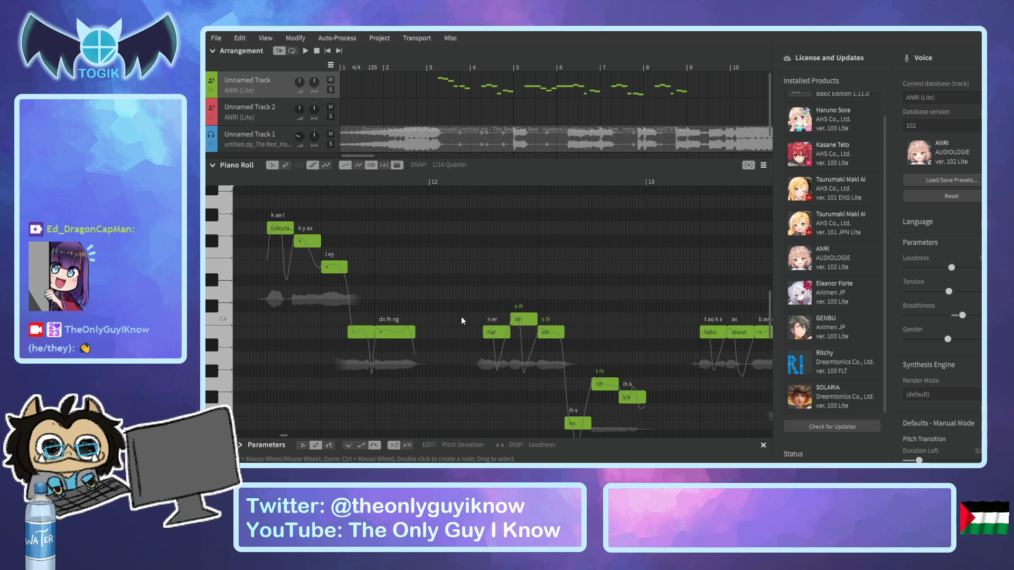
Compare the notes and voice parameters of the first vocal track and Unnamed Track 2, ending with Unnamed Track 2 selected.
click(278, 107)
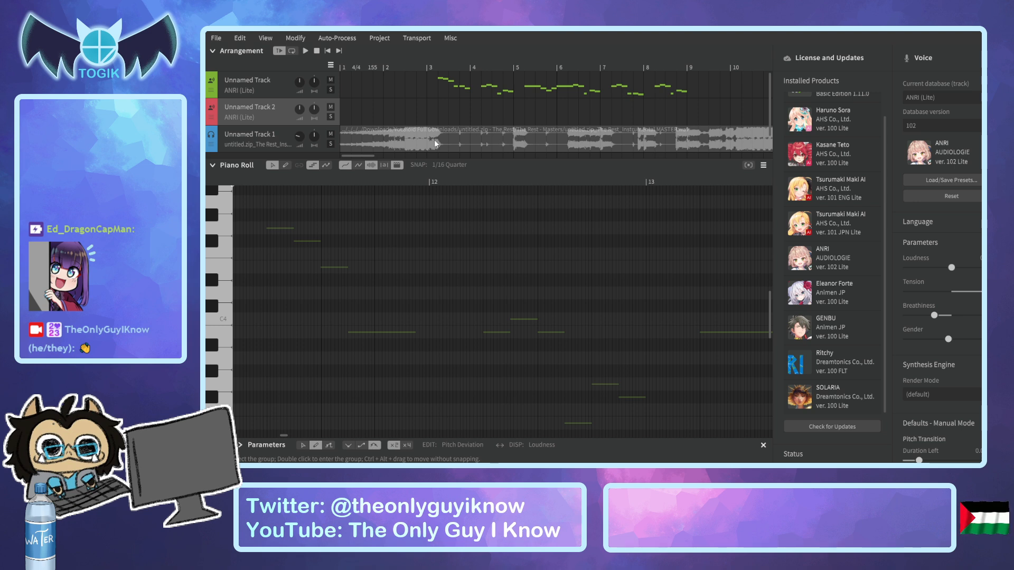
click(275, 91)
click(281, 109)
click(276, 87)
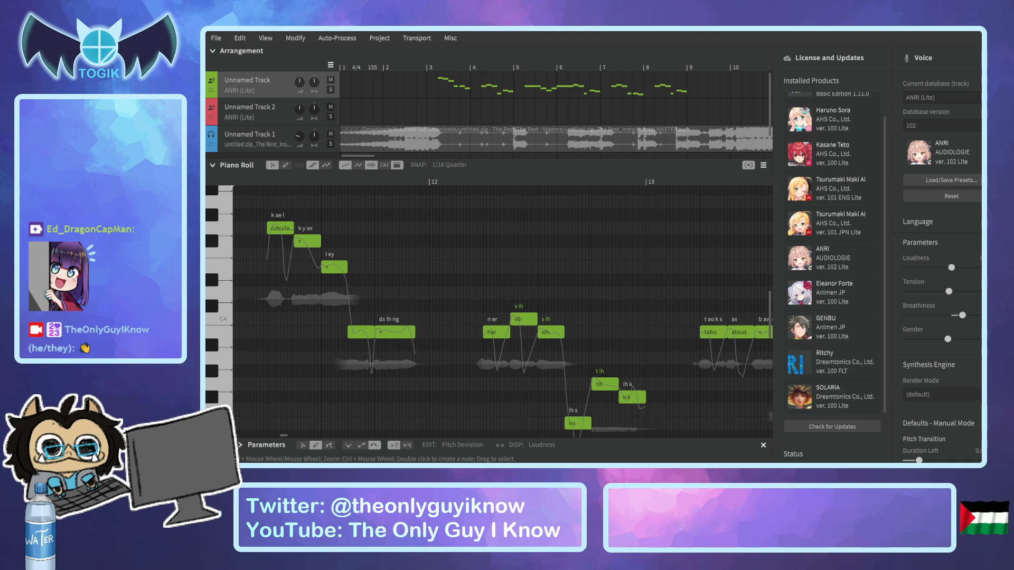
click(272, 109)
click(272, 89)
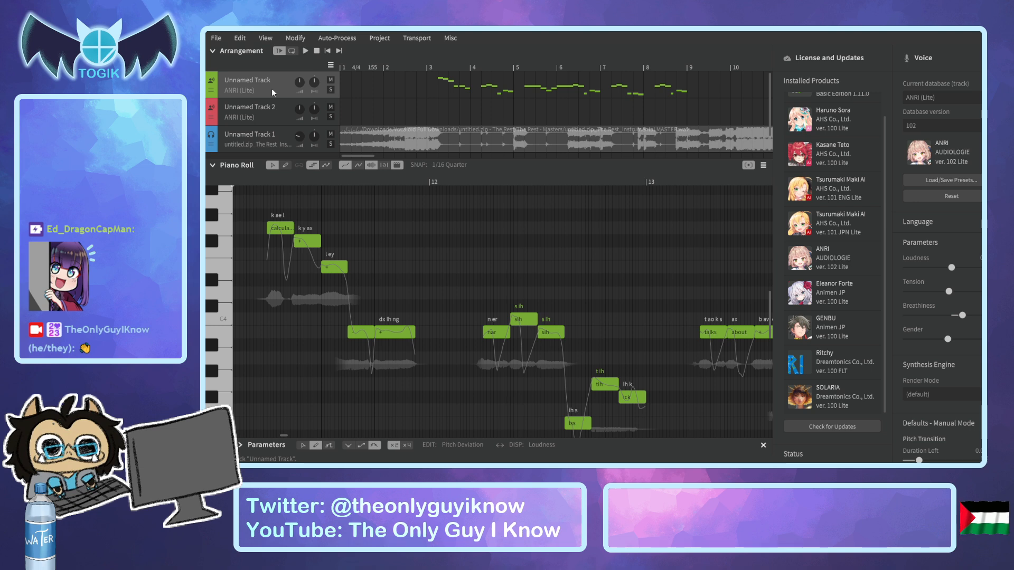
click(268, 122)
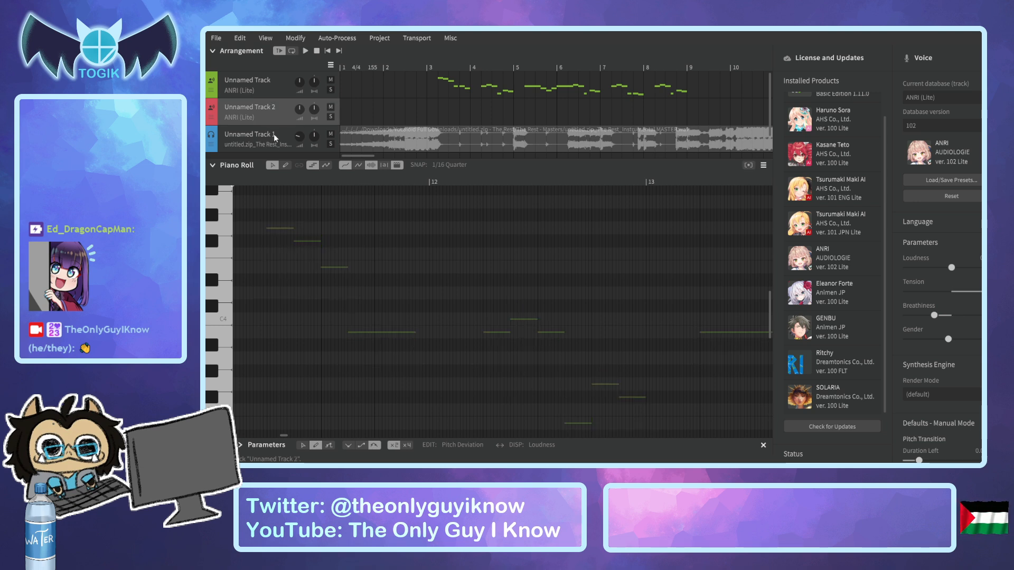
click(267, 85)
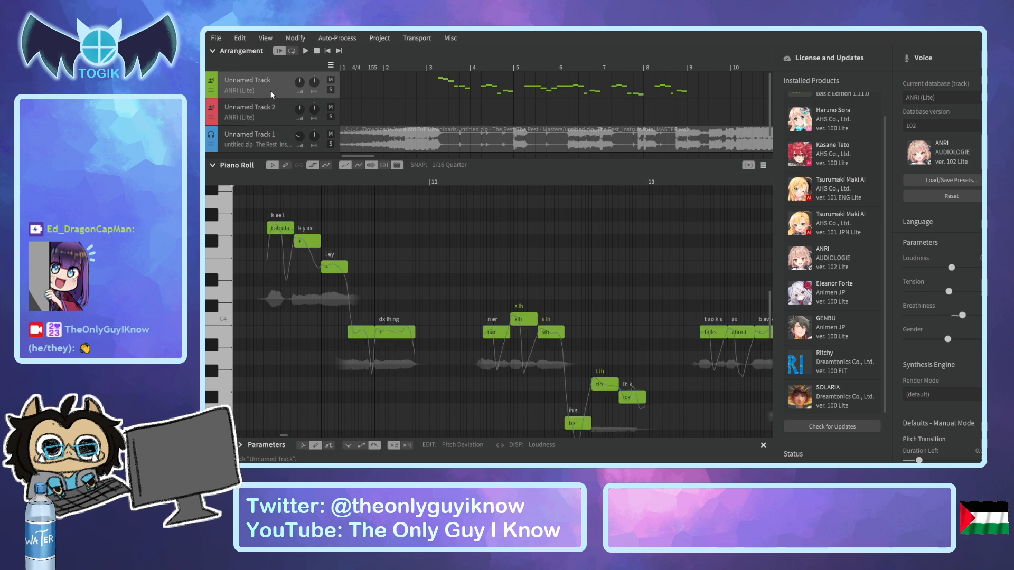
click(275, 116)
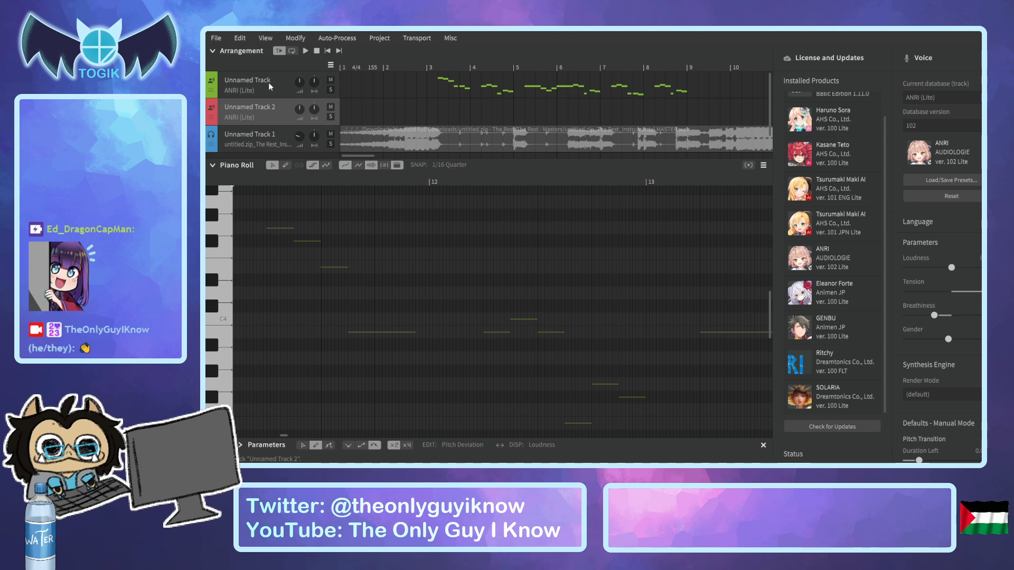
click(269, 82)
click(271, 114)
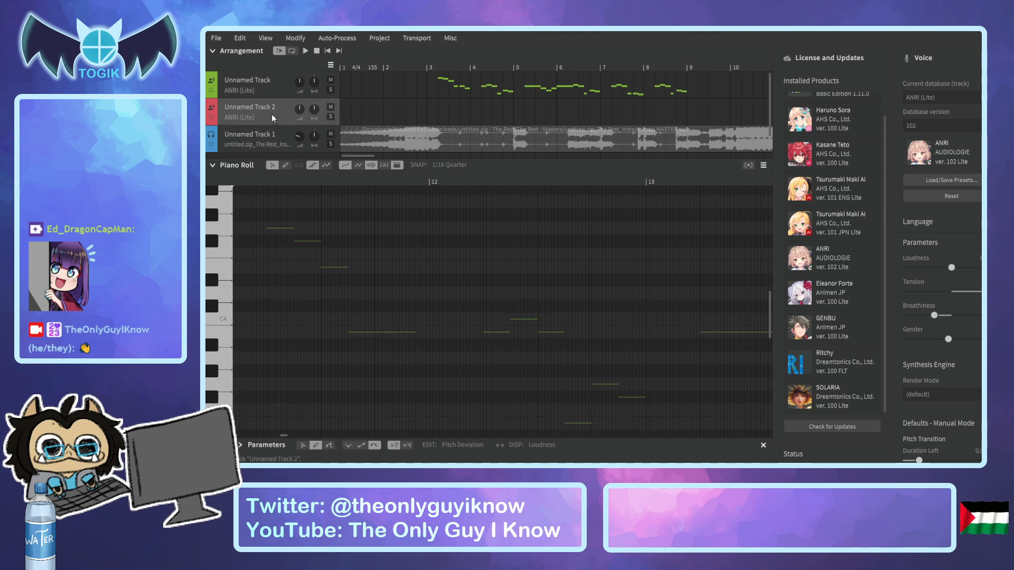
click(269, 85)
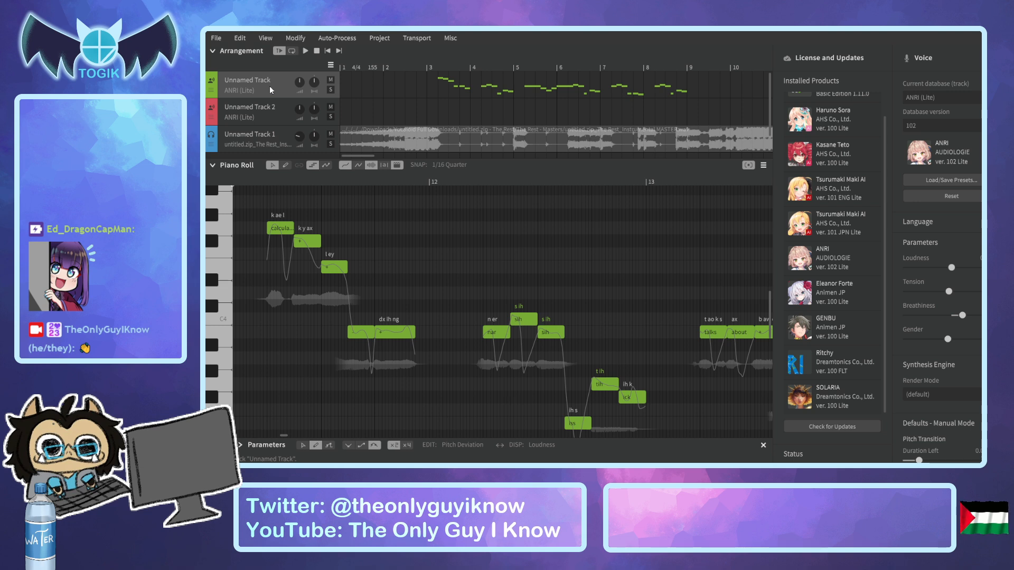
click(267, 117)
click(278, 121)
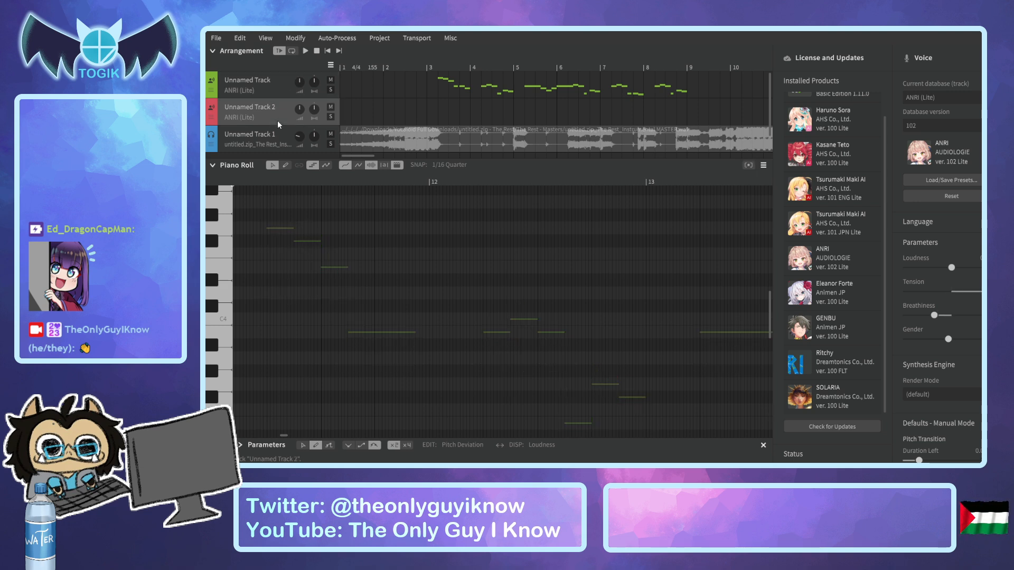
click(270, 92)
click(270, 121)
click(278, 97)
click(282, 117)
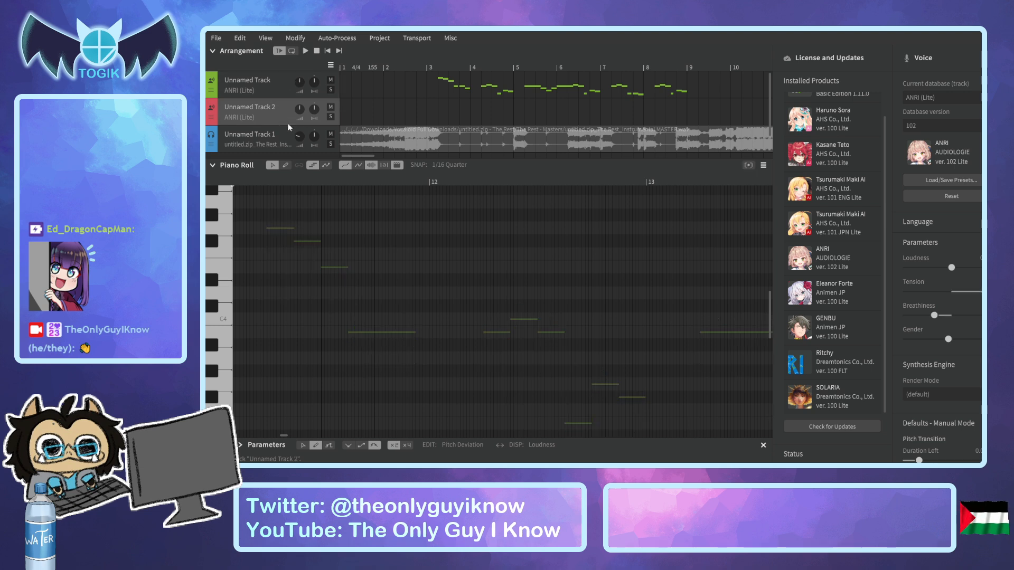
Mute the instrumental audio on Unnamed Track 1 and play the vocals from just after bar 3.
mouse_move(368, 157)
mouse_down()
mouse_move(436, 167)
mouse_move(368, 161)
mouse_up()
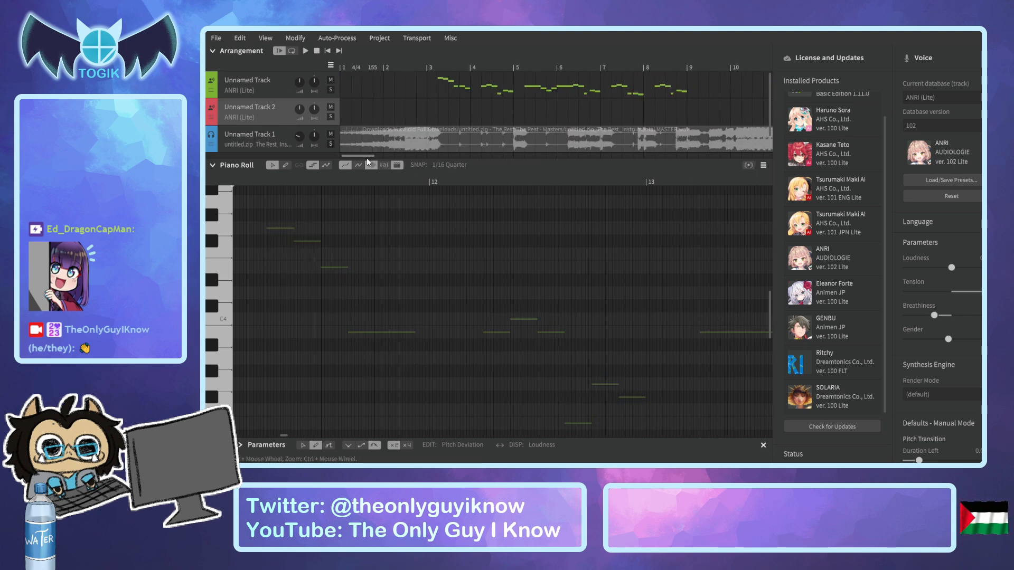
click(434, 69)
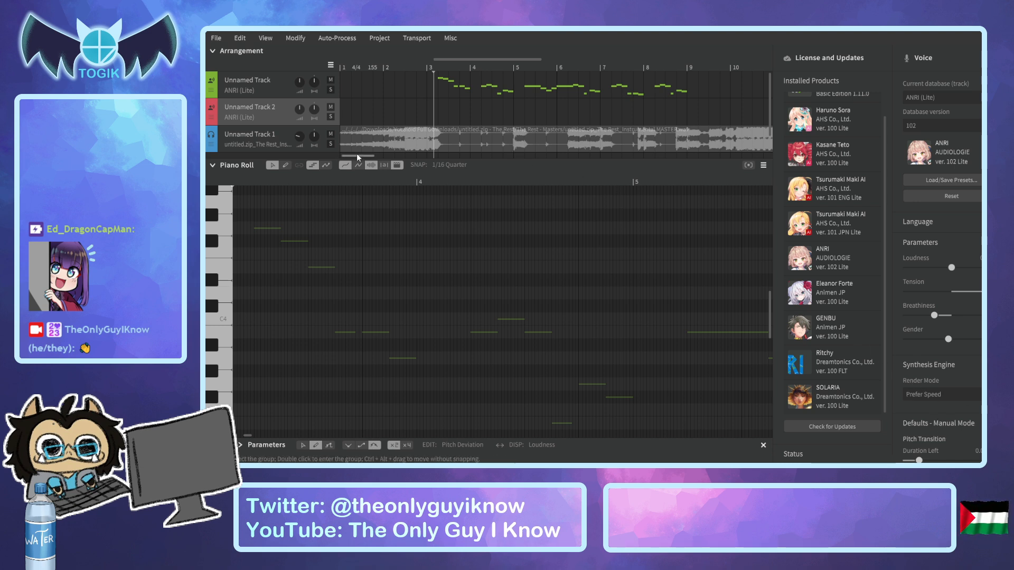
drag(356, 153, 361, 155)
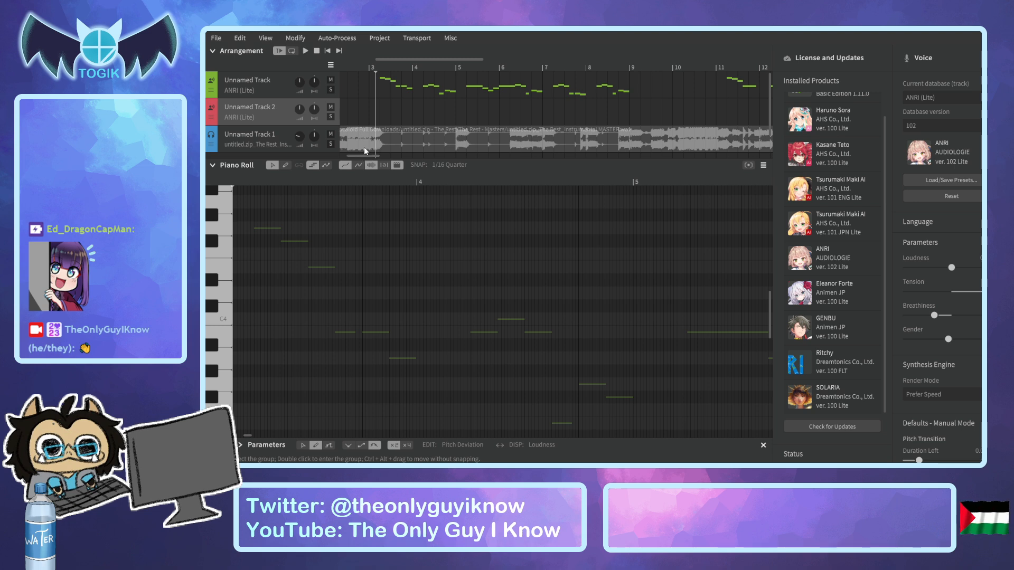
click(376, 70)
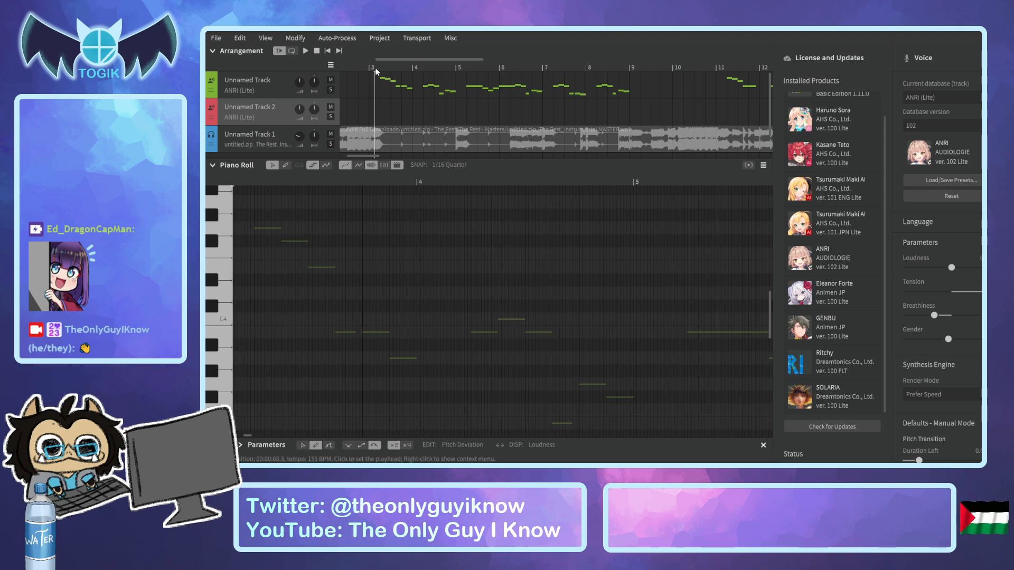
click(330, 136)
click(376, 68)
key(space)
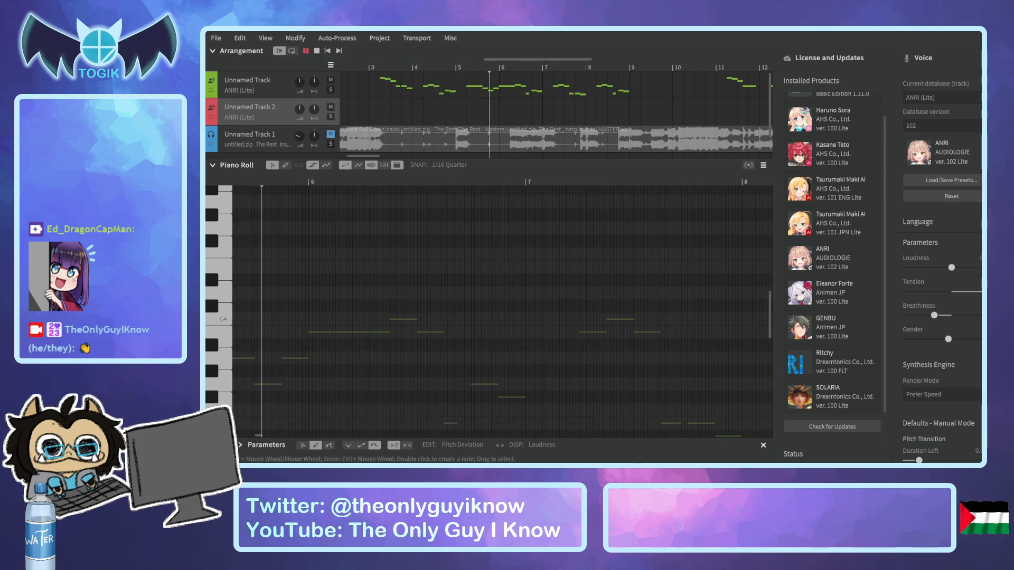
Select the first vocal track, listen to its phrases up to bar 9, and sound two piano keys.
click(269, 78)
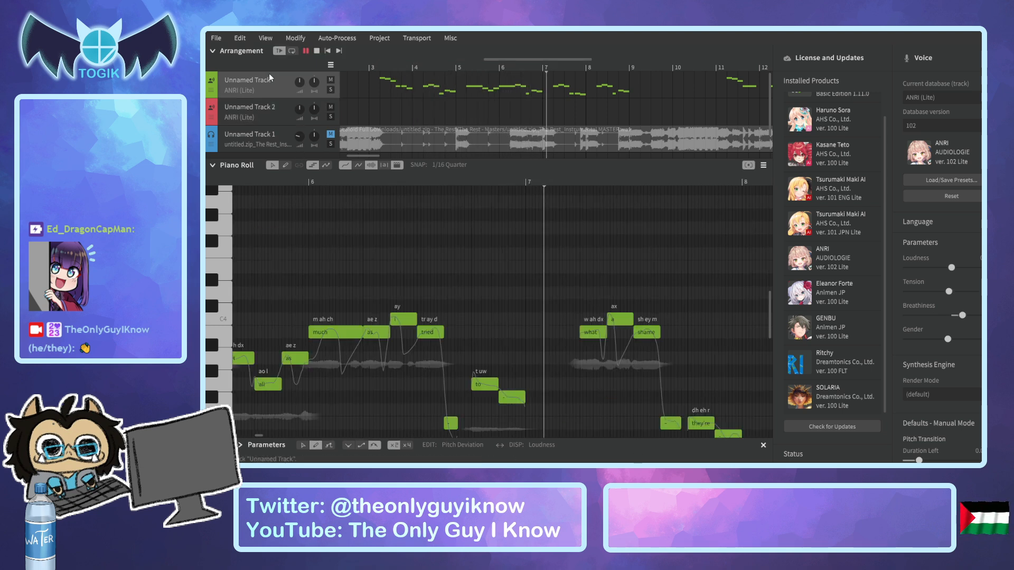
scroll(513, 277, down, 1)
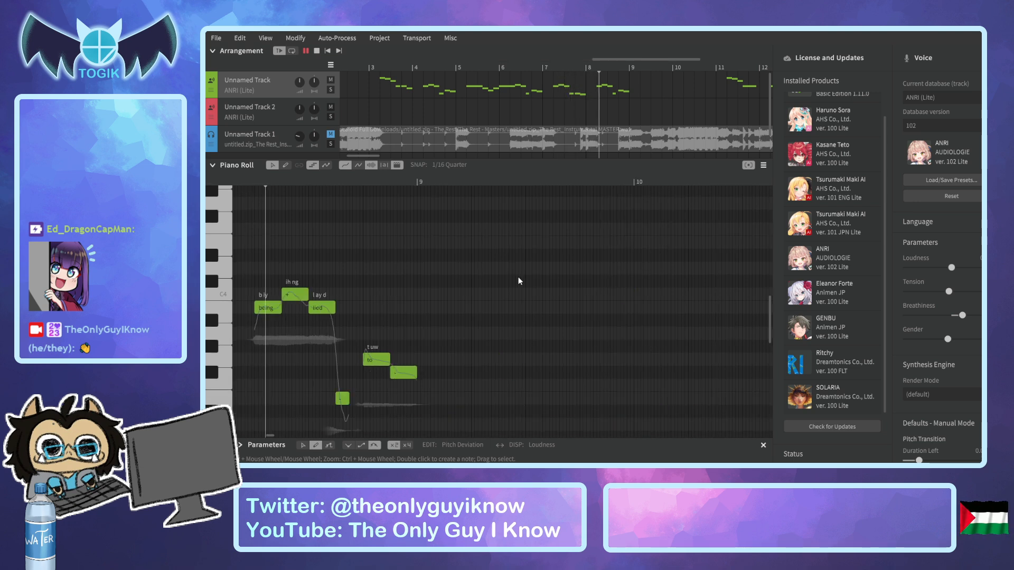
key(space)
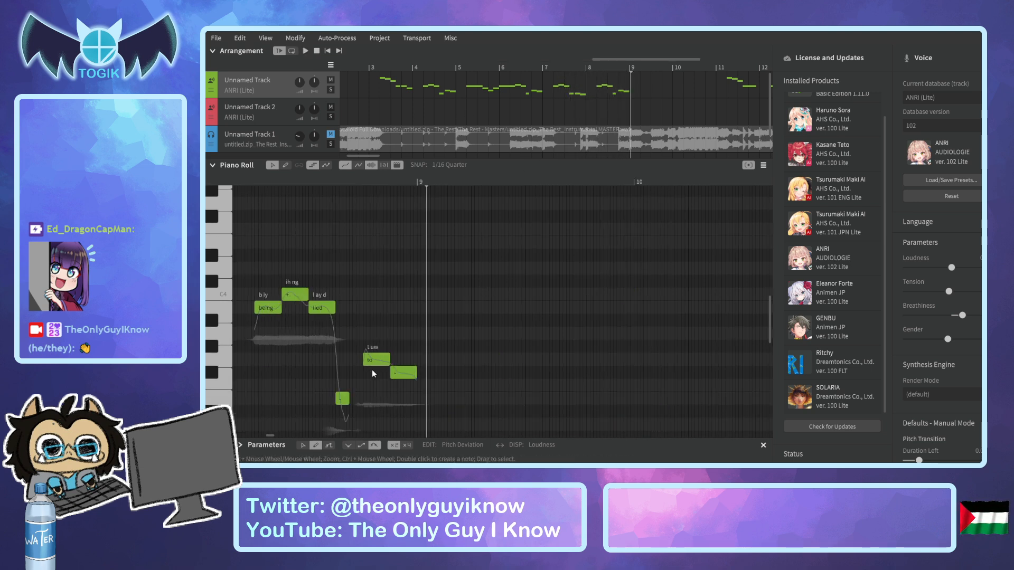
click(224, 274)
click(222, 362)
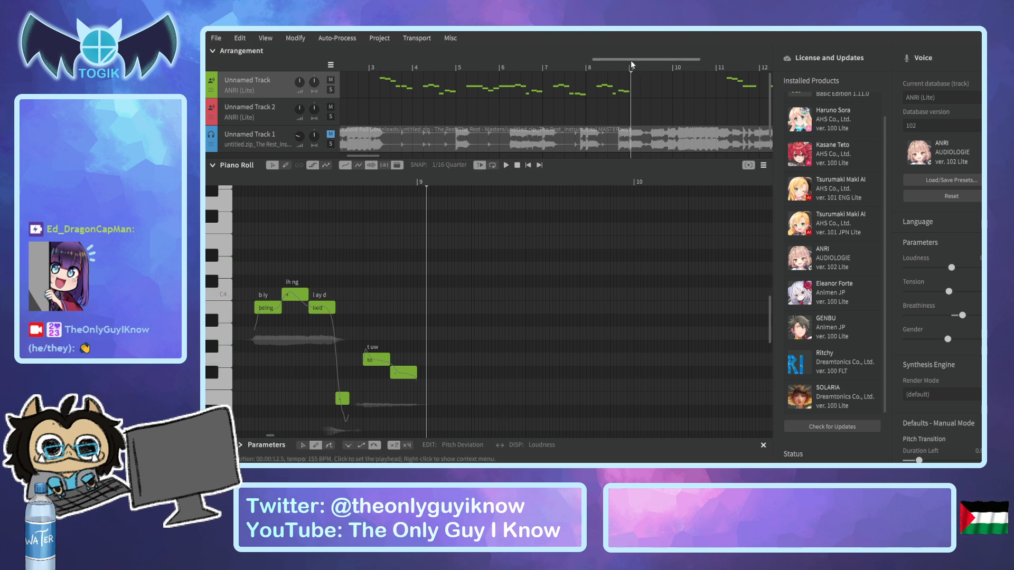
Draw a trial note about a quarter note long just after bar 9 on the first vocal track and delete it.
drag(633, 60, 610, 61)
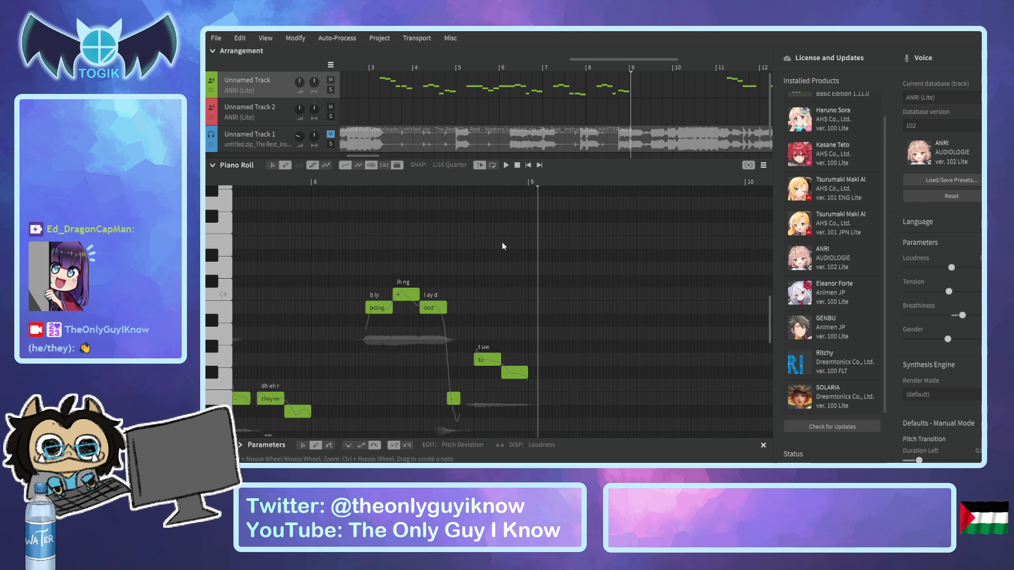
drag(552, 244, 610, 245)
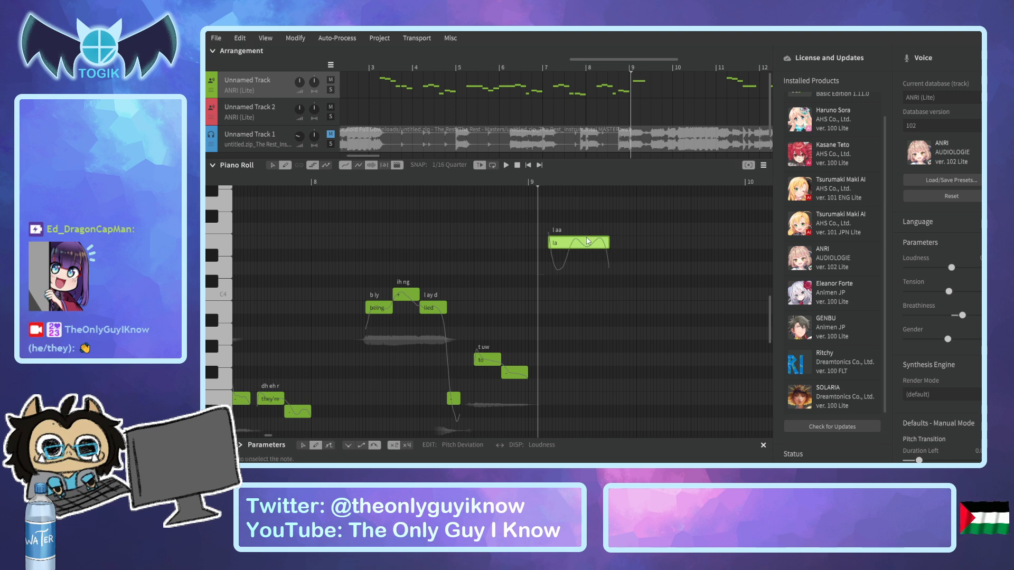
key(Delete)
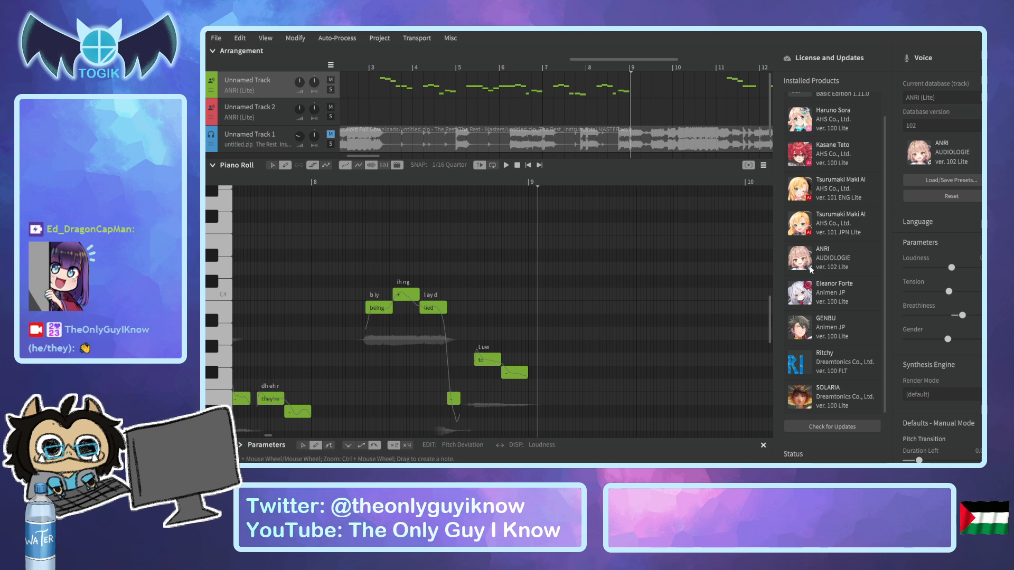
Review the installed voice databases, place the playhead just after bar 8, and bring bars 7 to 15 of the arrangement into view.
scroll(821, 261, up, 1)
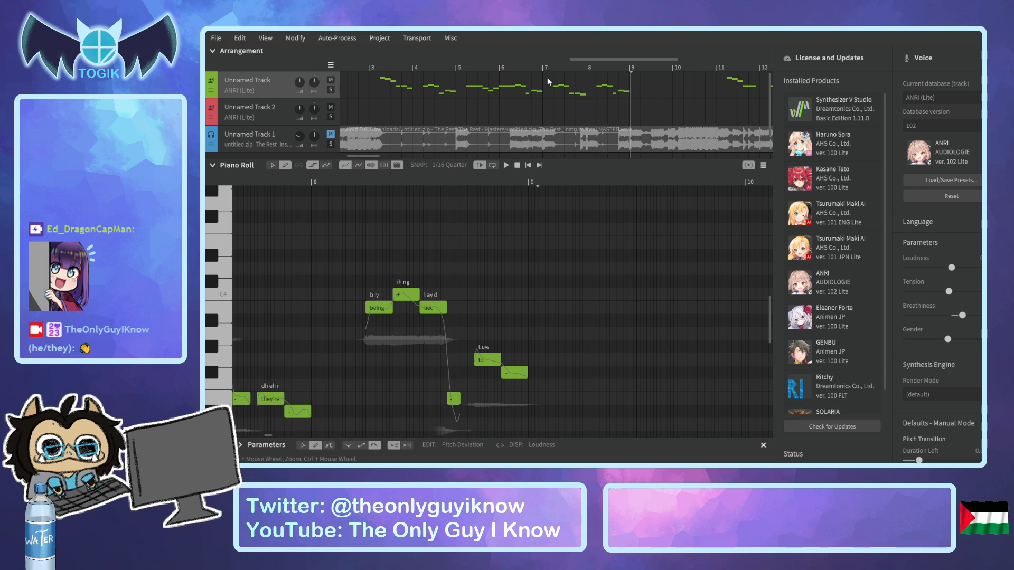
click(353, 182)
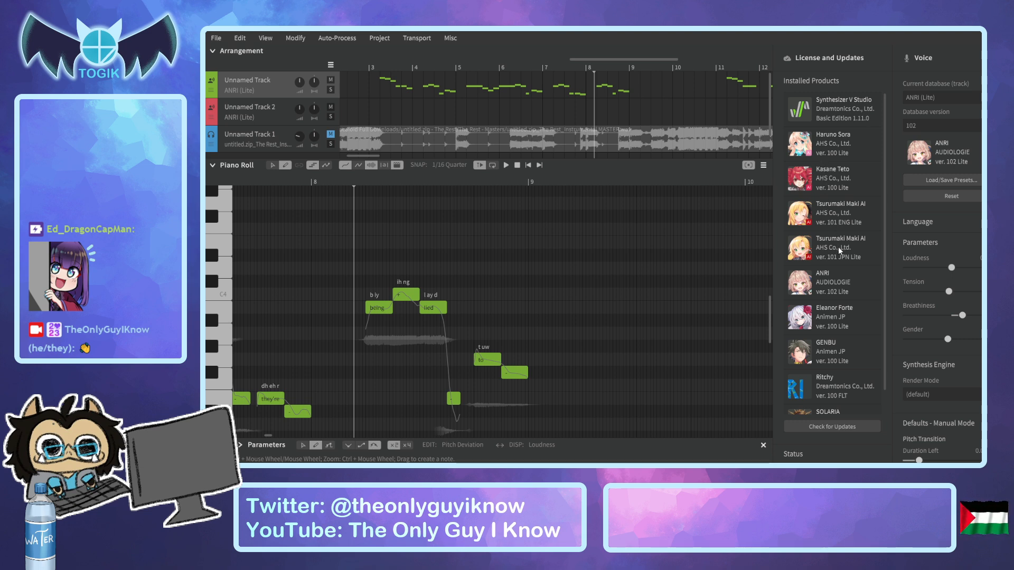
scroll(844, 270, down, 1)
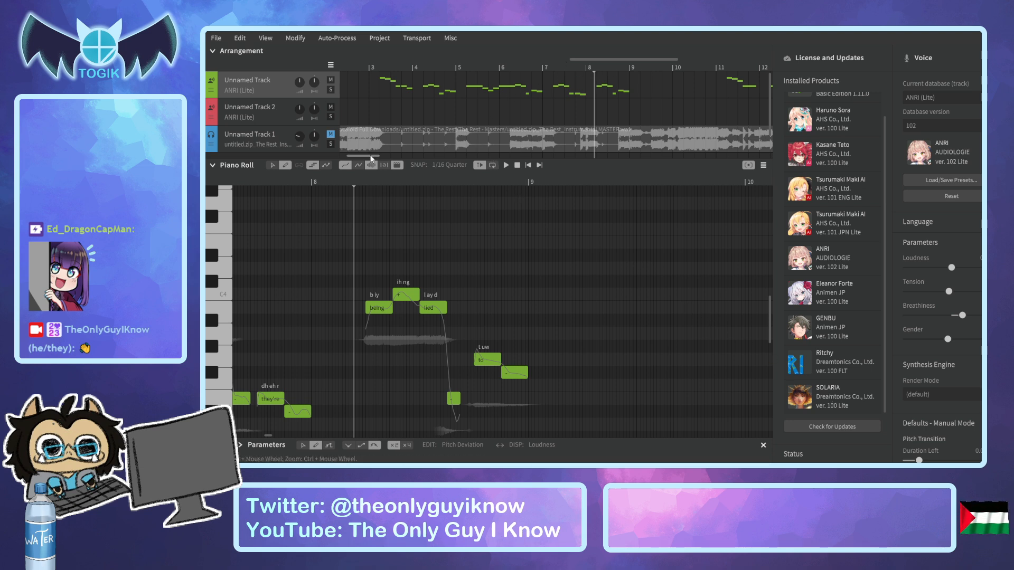
drag(369, 156, 384, 158)
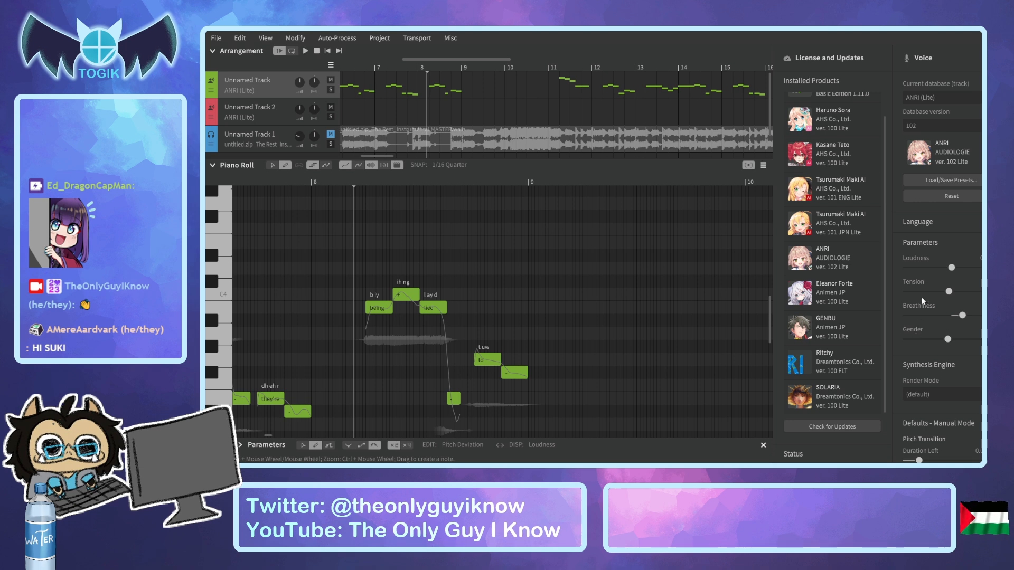
Examine the first vocal track's voice settings, from its parameters down to the pitch transition and vibrato defaults.
scroll(980, 363, down, 3)
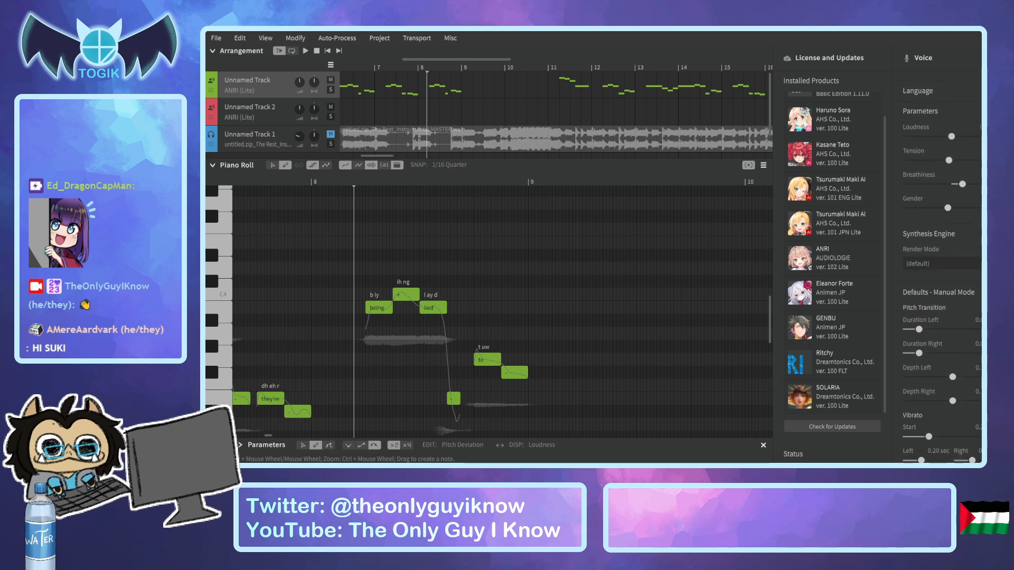
scroll(945, 265, down, 1)
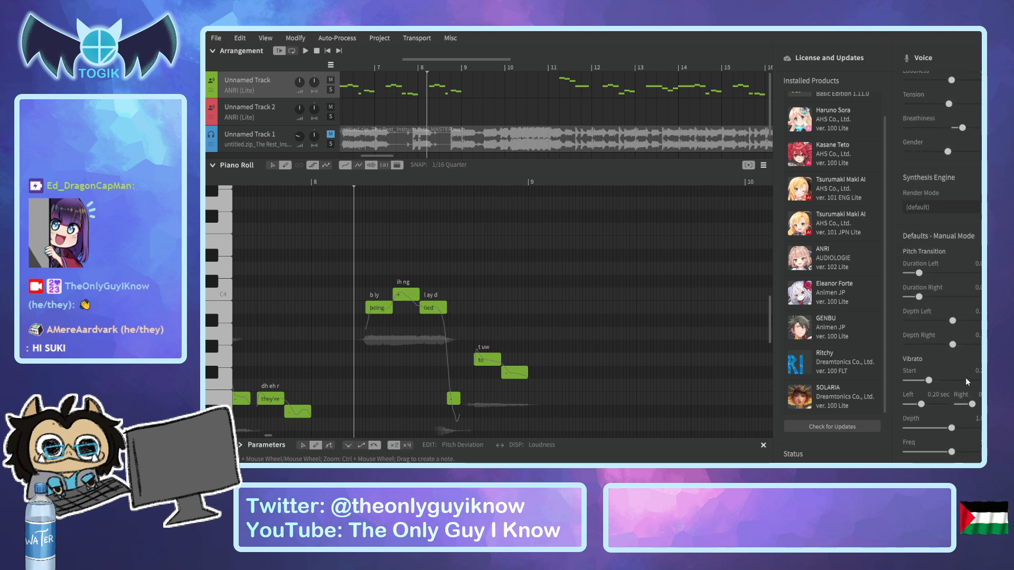
scroll(973, 365, down, 1)
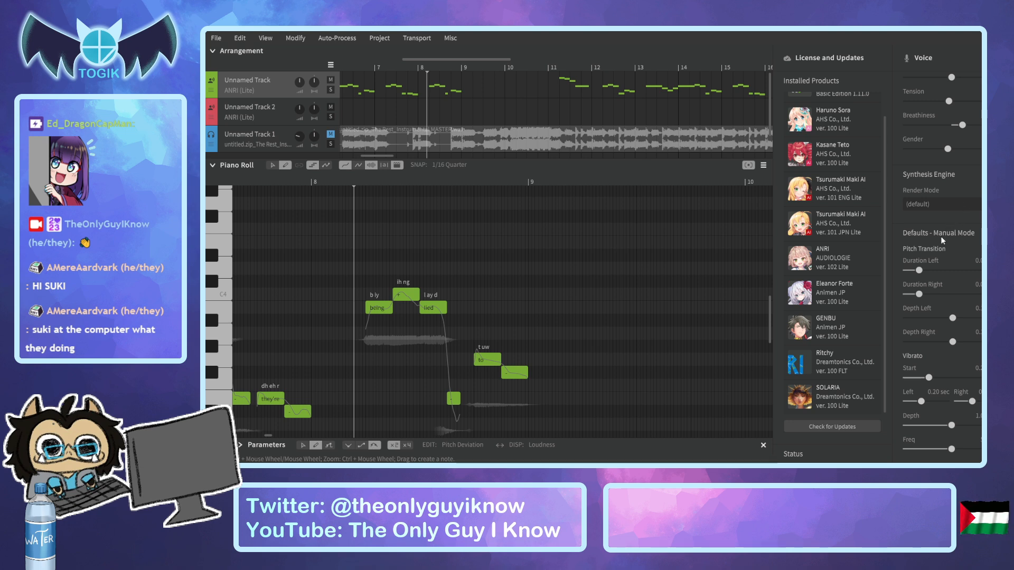
scroll(979, 226, up, 3)
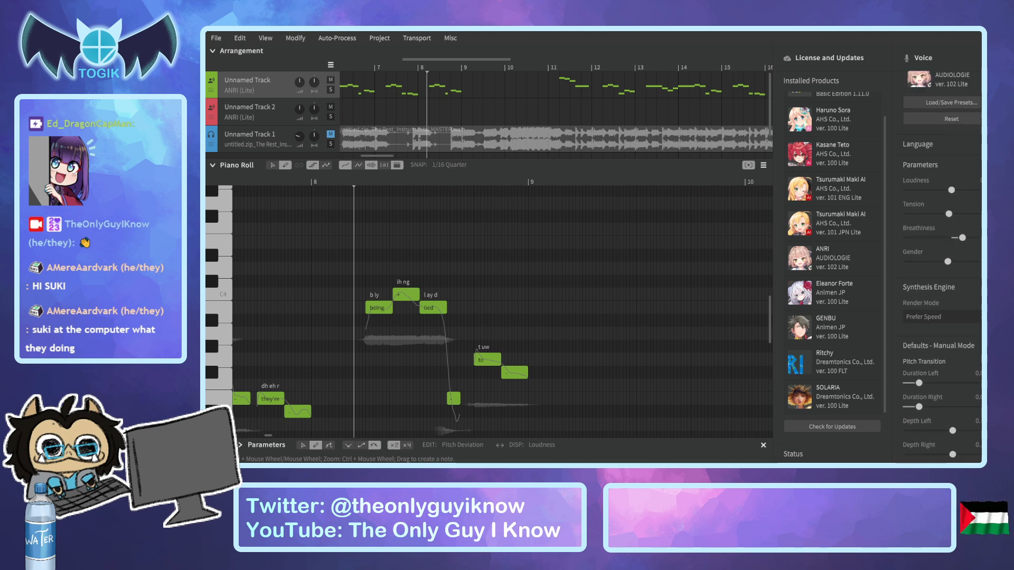
scroll(940, 248, up, 2)
Play the first vocal track's phrases from just before bar 11 to bar 13.
click(548, 67)
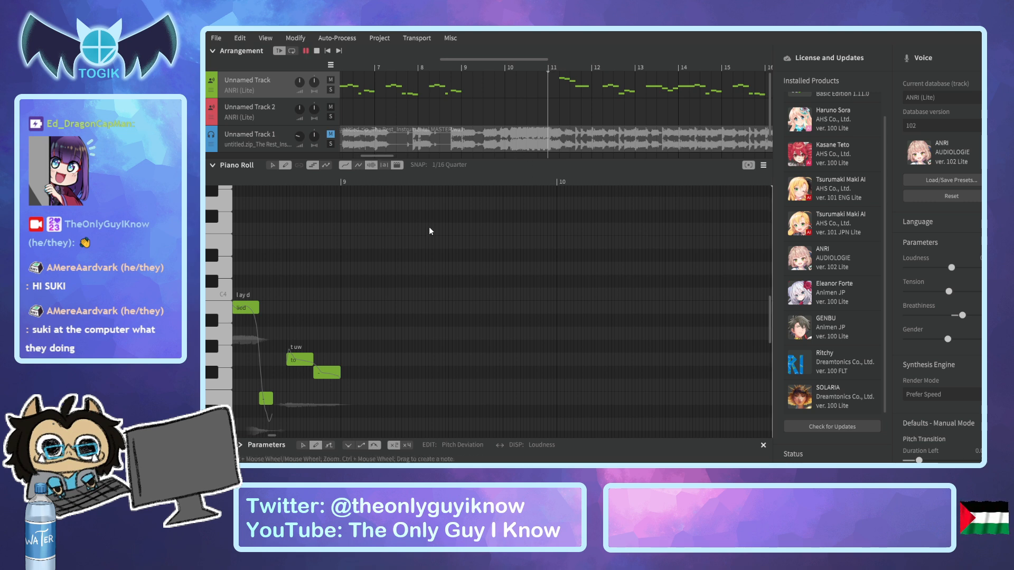
key(space)
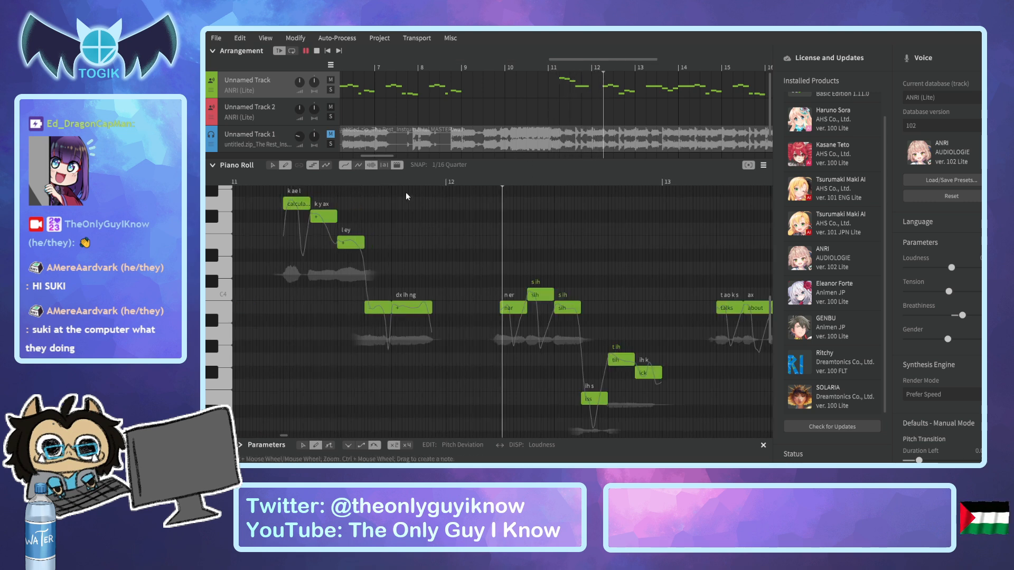
key(space)
Select Unnamed Track 2 and play its vocals from just before bar 27 to bar 29.
drag(376, 157, 442, 173)
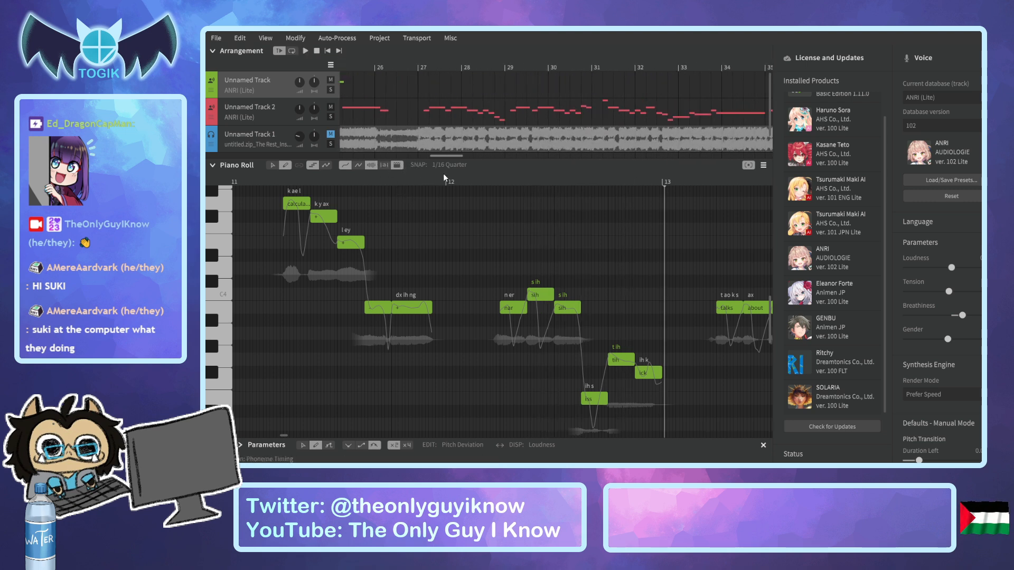
click(412, 111)
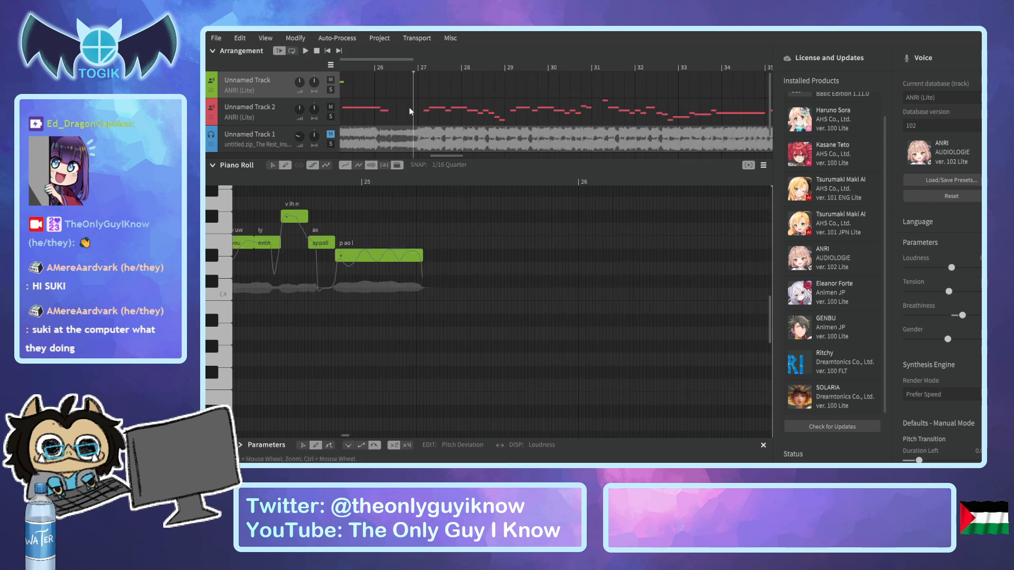
click(287, 105)
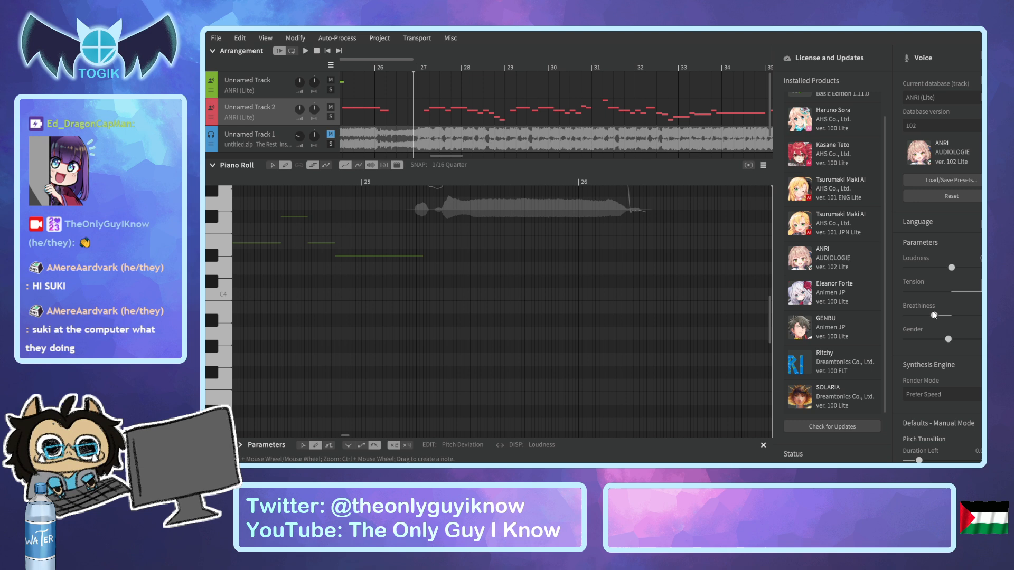
key(space)
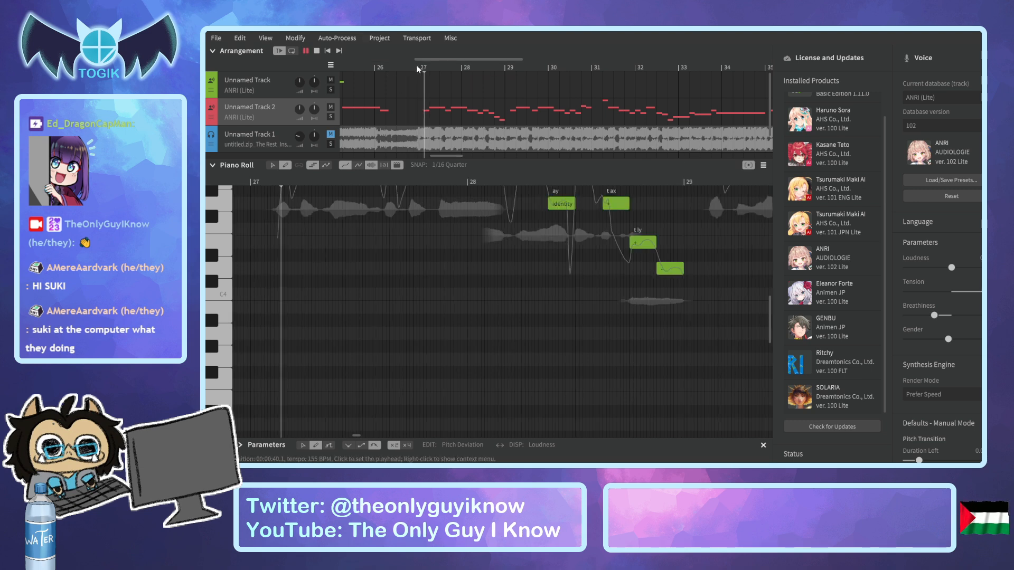
scroll(503, 269, up, 3)
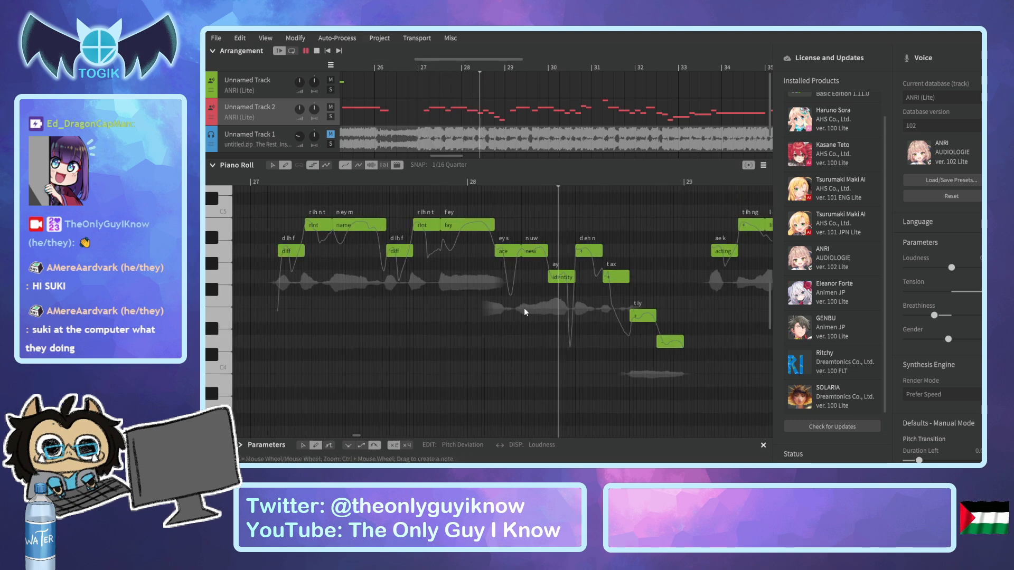
key(space)
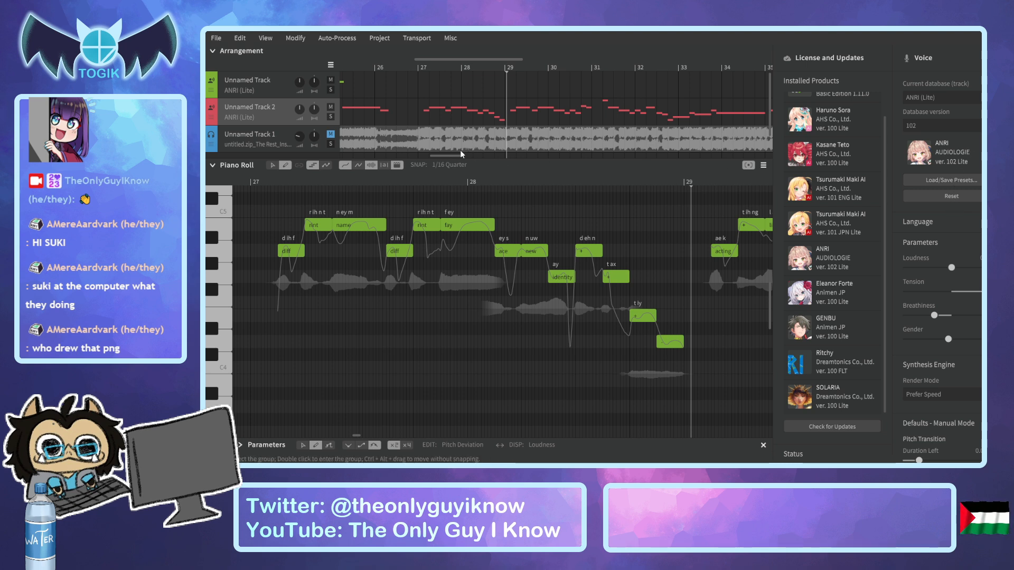
Switch the audio on Unnamed Track 1 to the acapella version of The Rest, then unmute and solo that track.
drag(451, 157, 364, 157)
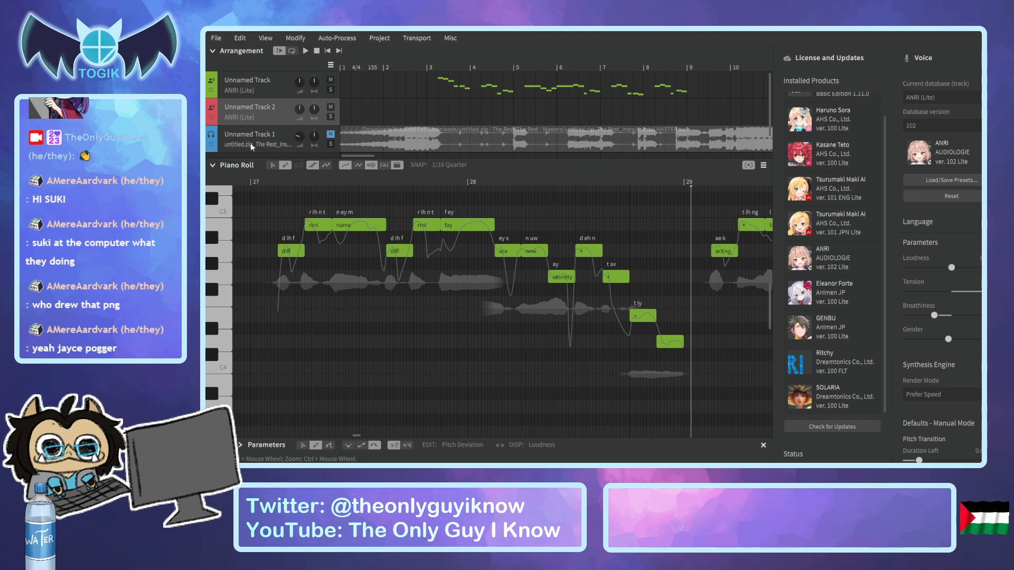
click(212, 146)
key(ctrl+z)
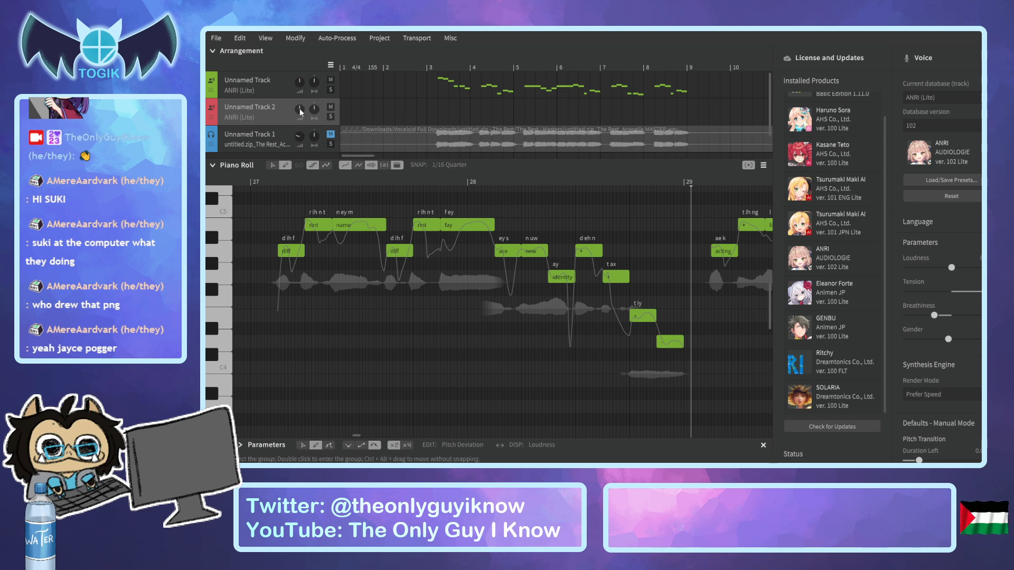
click(331, 135)
click(332, 144)
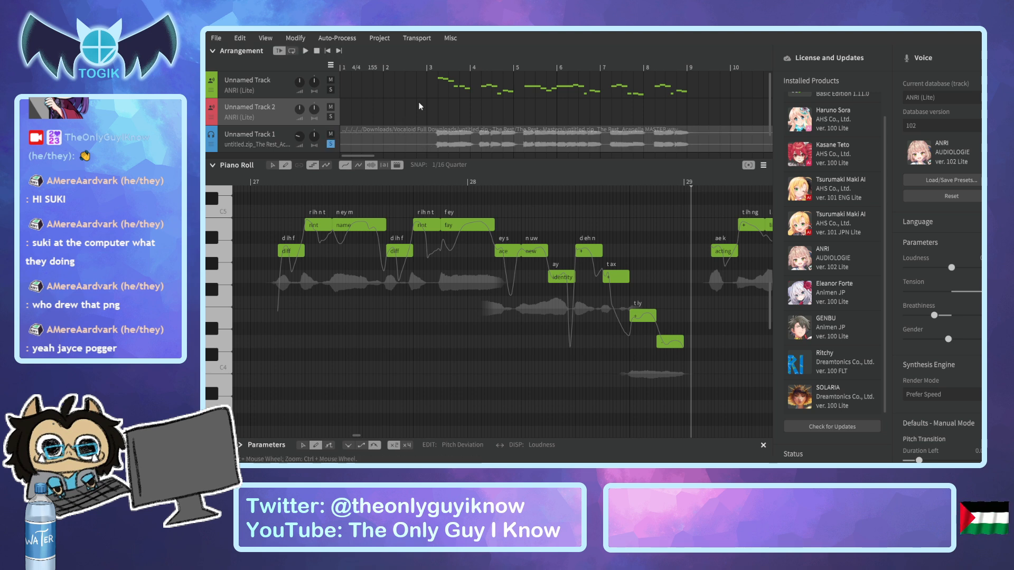
Place the playhead at bar 3, look over the acapella audio around bars 52 to 61, and save the project.
click(432, 67)
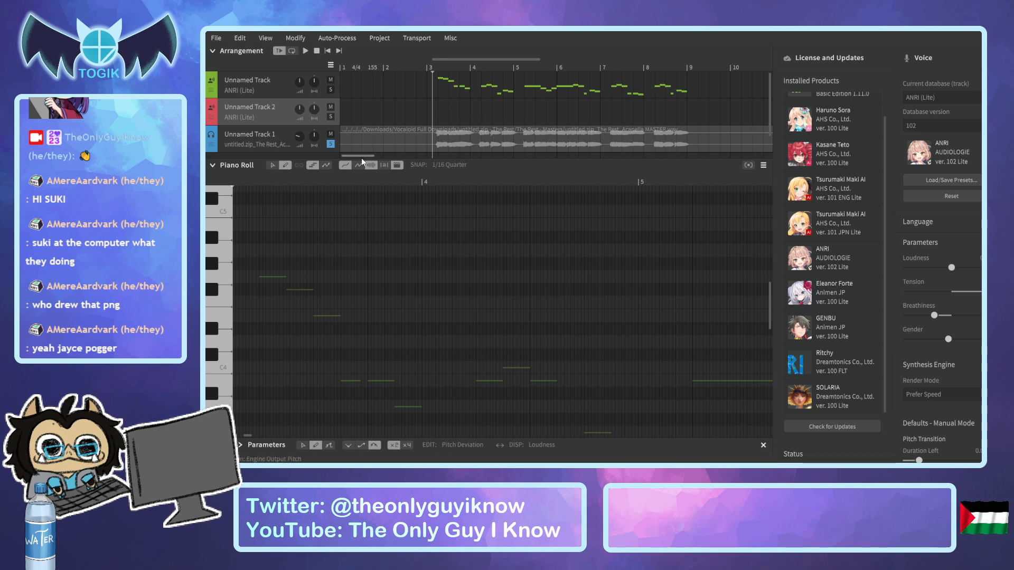
drag(362, 155, 549, 150)
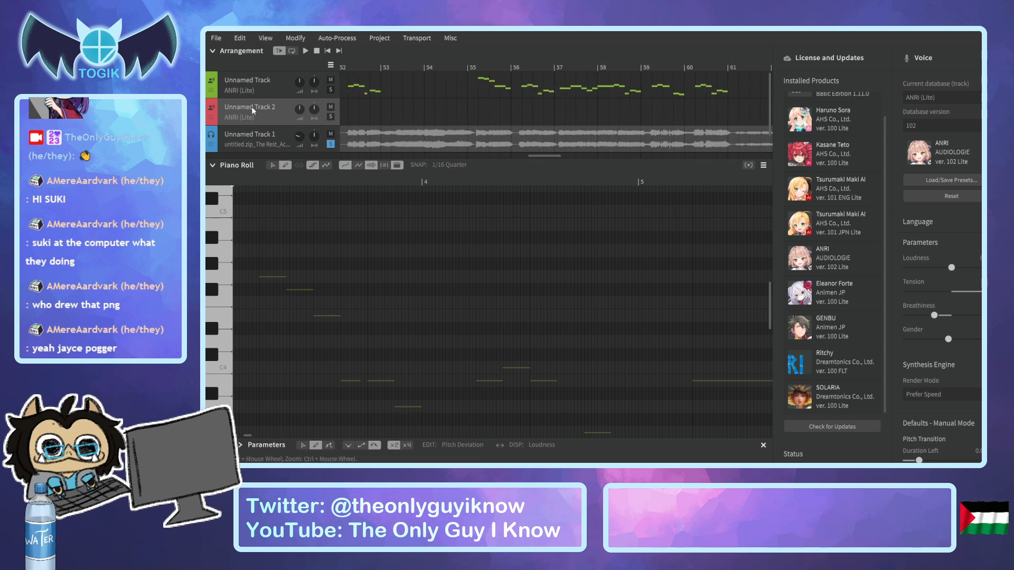
drag(547, 157, 360, 148)
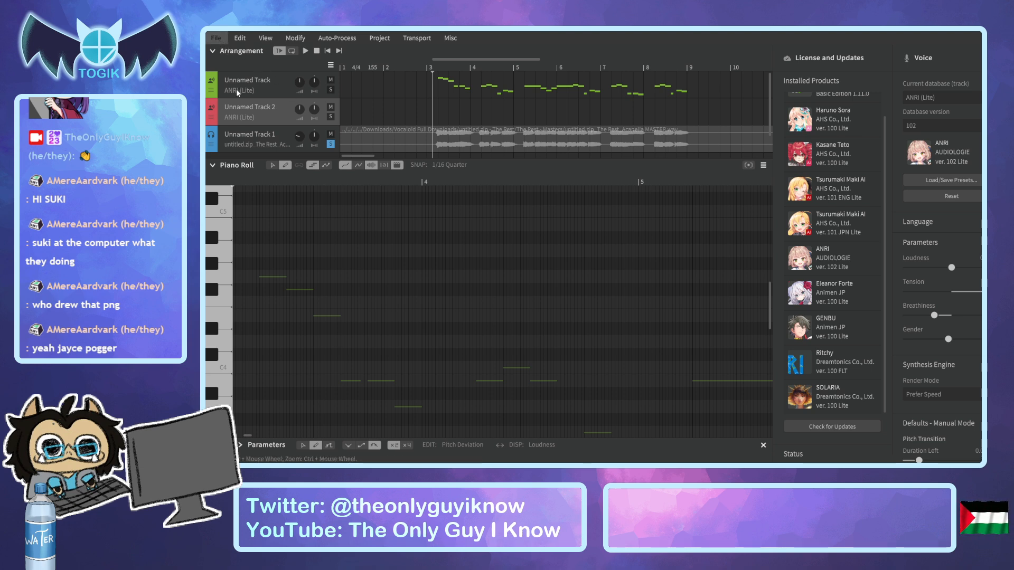
key(ctrl+s)
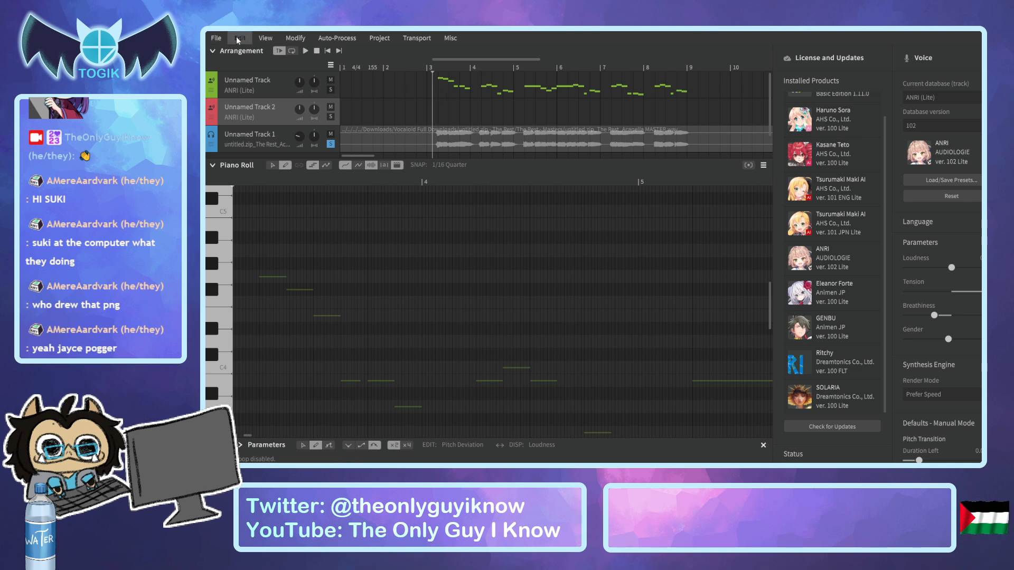
Play the soloed acapella audio from bar 3 until just after bar 17, raising the volume of Unnamed Track 1 during playback.
click(431, 69)
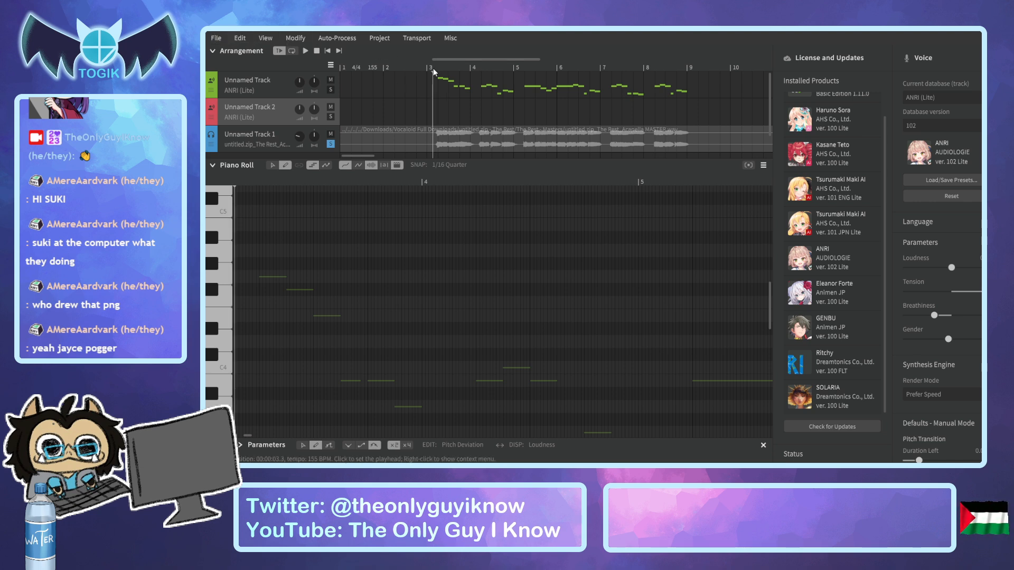
click(432, 69)
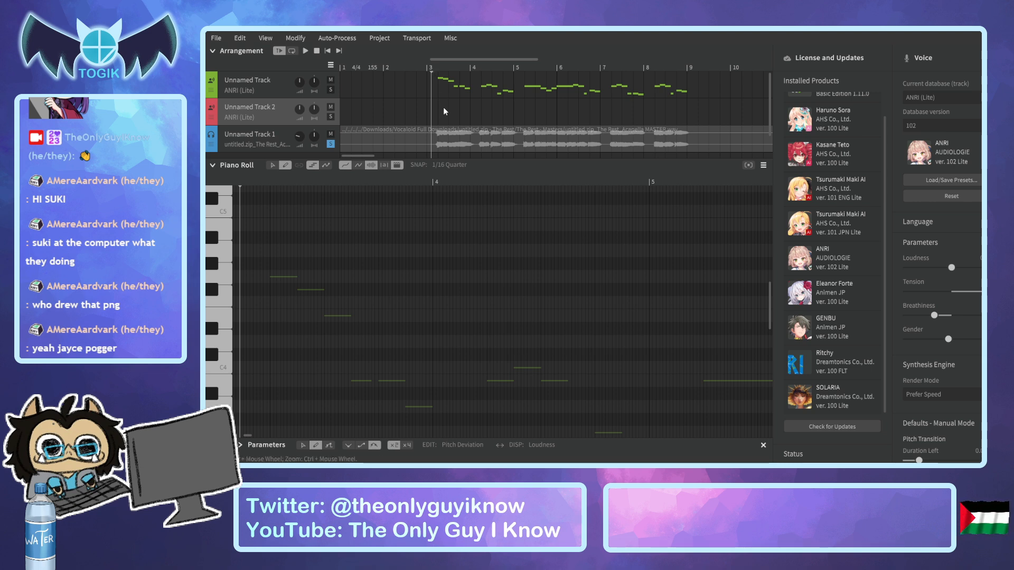
key(space)
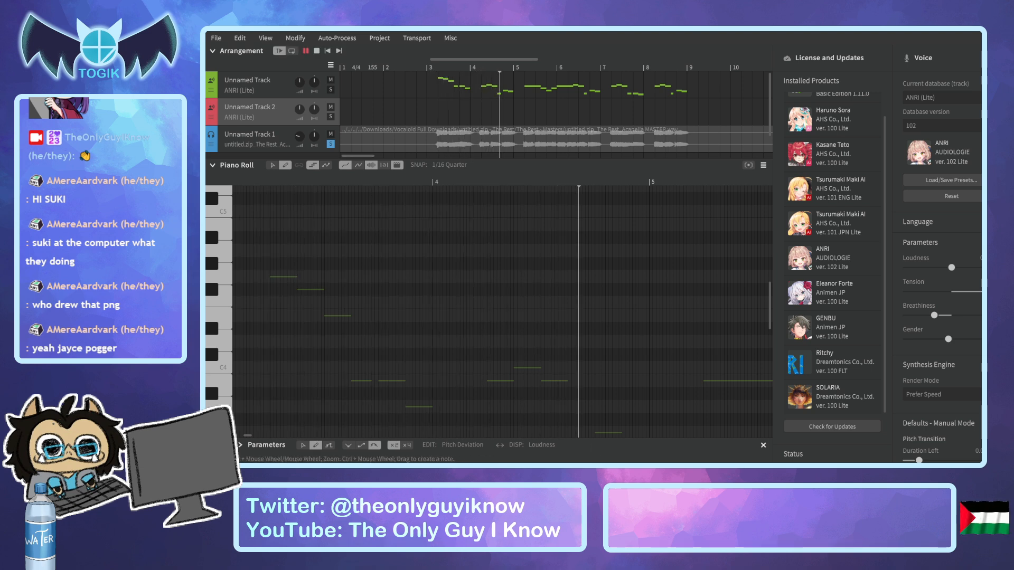
drag(297, 135, 296, 120)
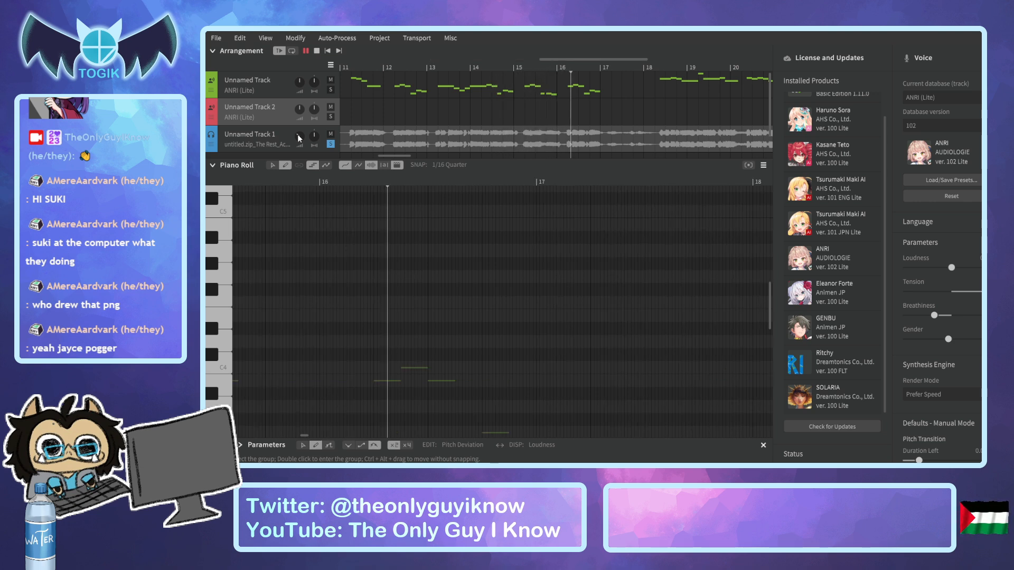
key(space)
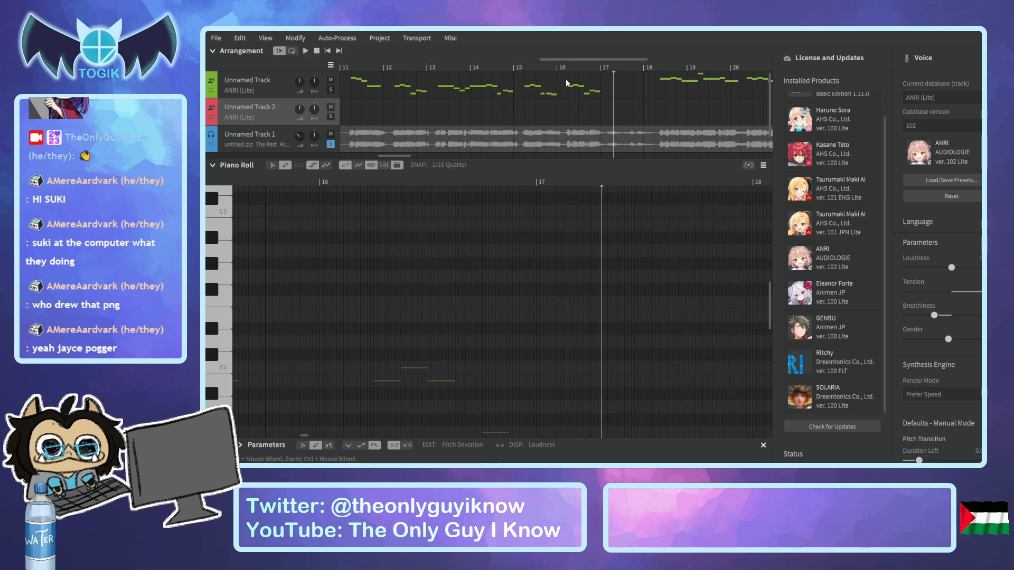
Replay the soloed acapella audio from just after bar 15, and again from just before bar 15.
click(562, 68)
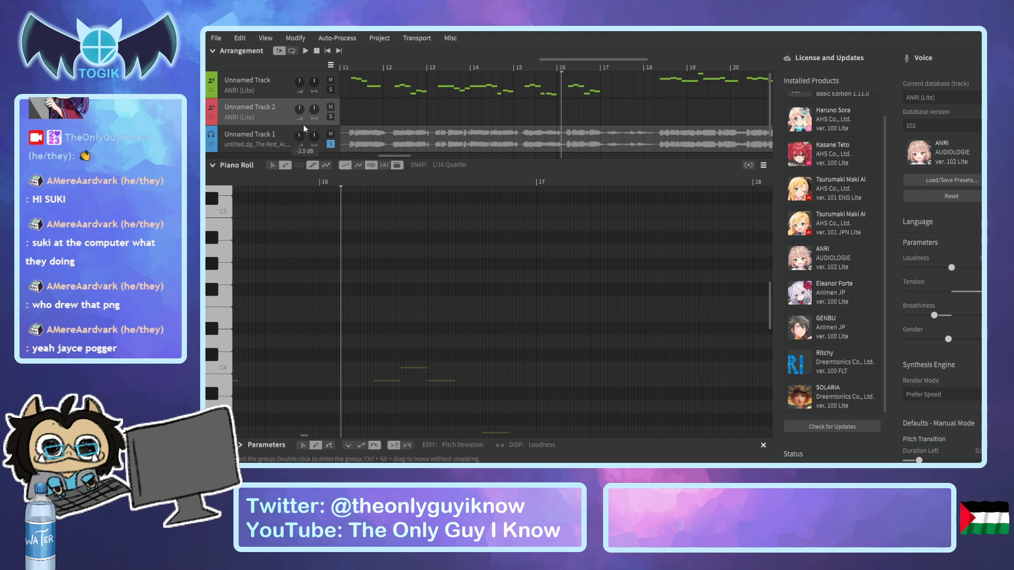
click(522, 68)
key(space)
key(space)
mouse_move(295, 140)
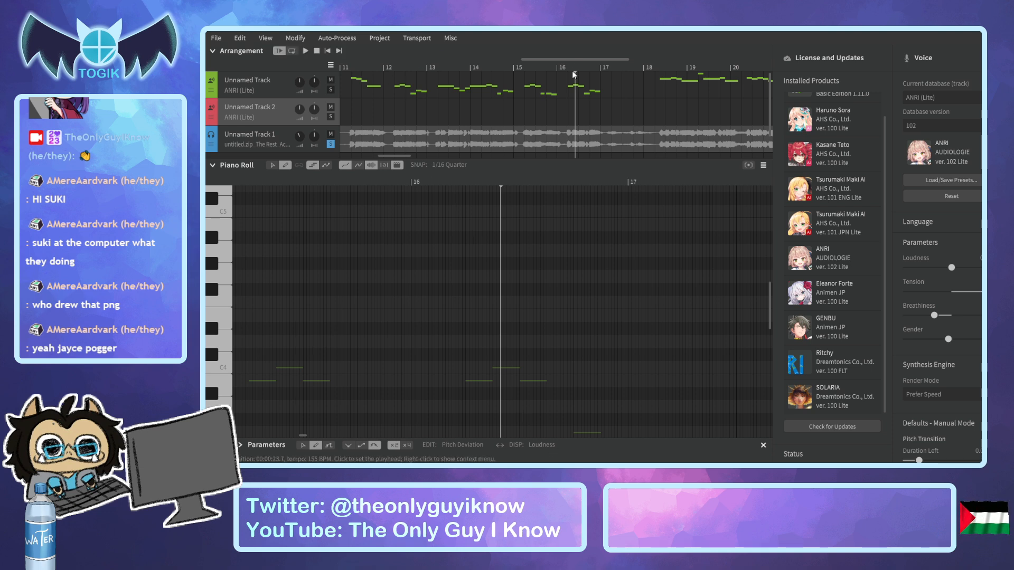
click(510, 68)
key(space)
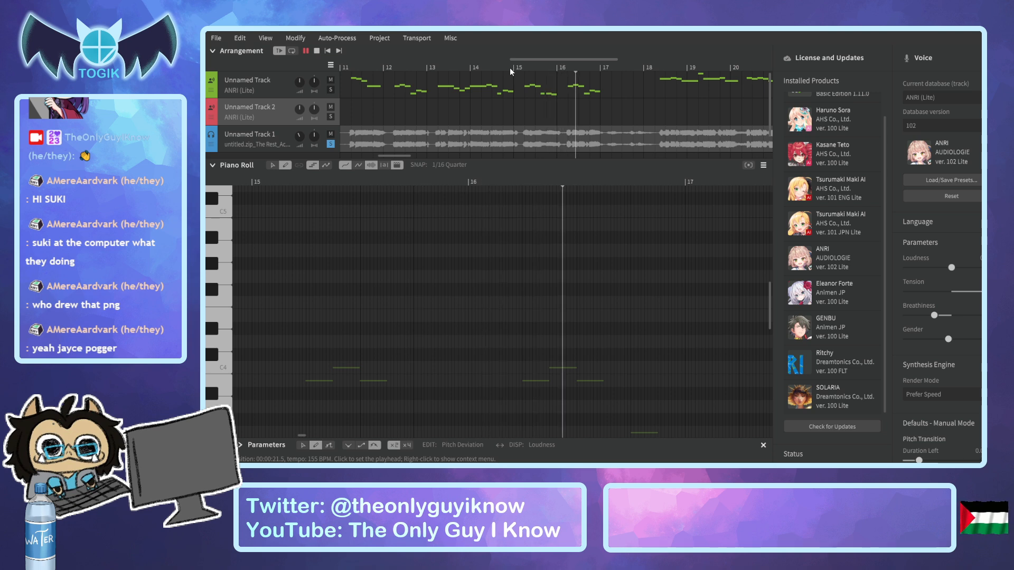
Replay the acapella phrase from bar 16 until just after bar 17.
click(563, 65)
key(space)
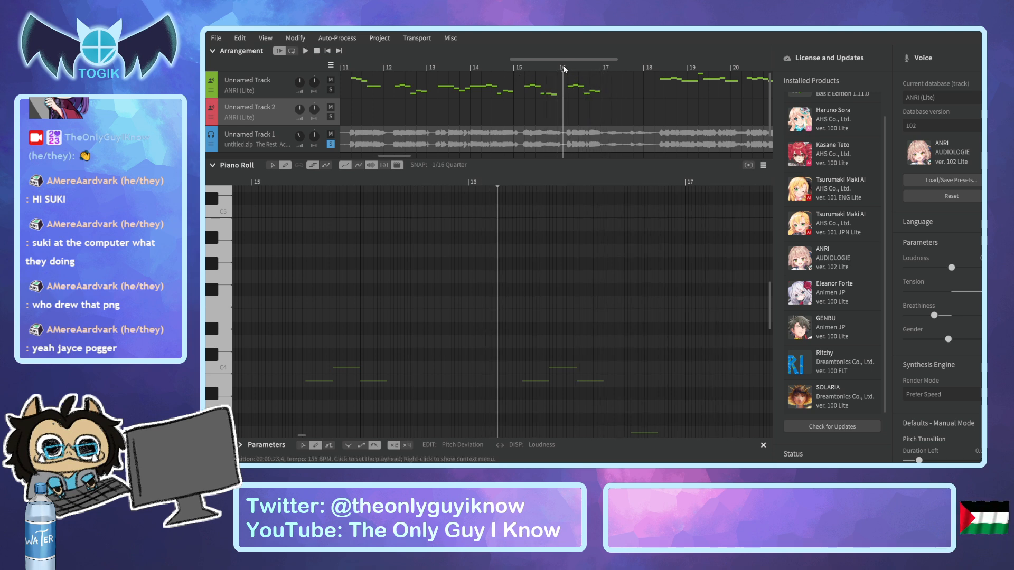
key(space)
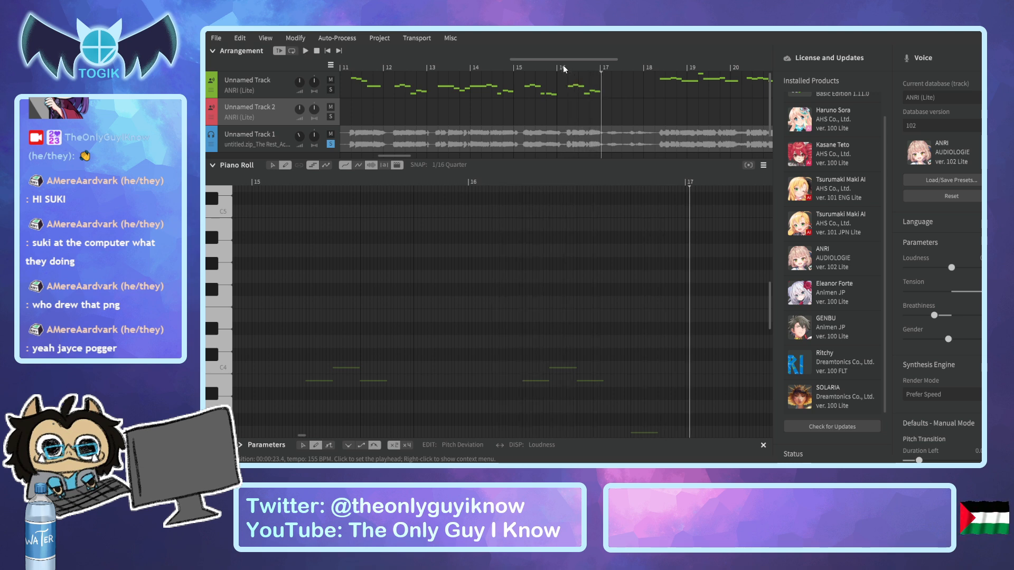
key(space)
key(space)
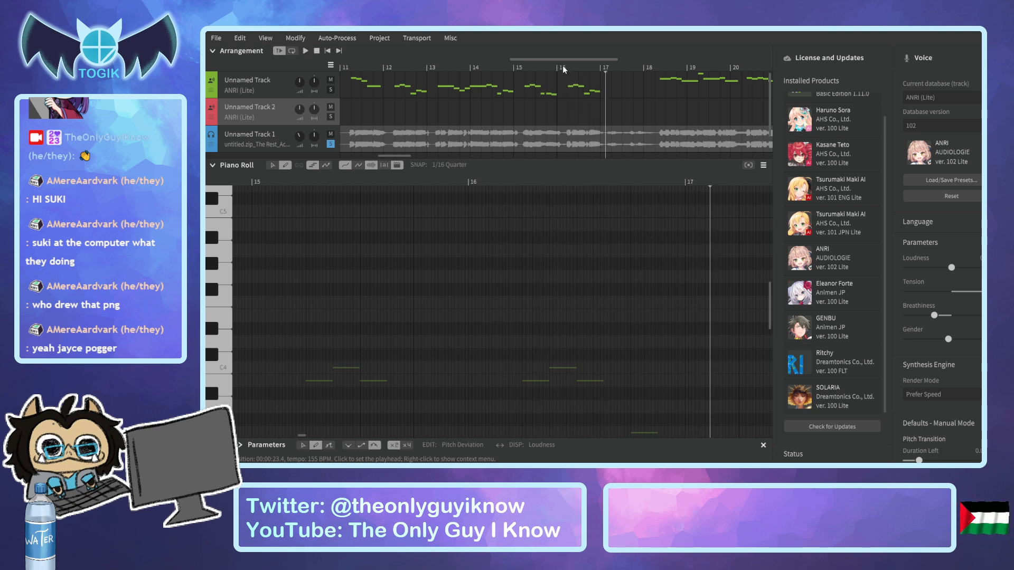
click(565, 67)
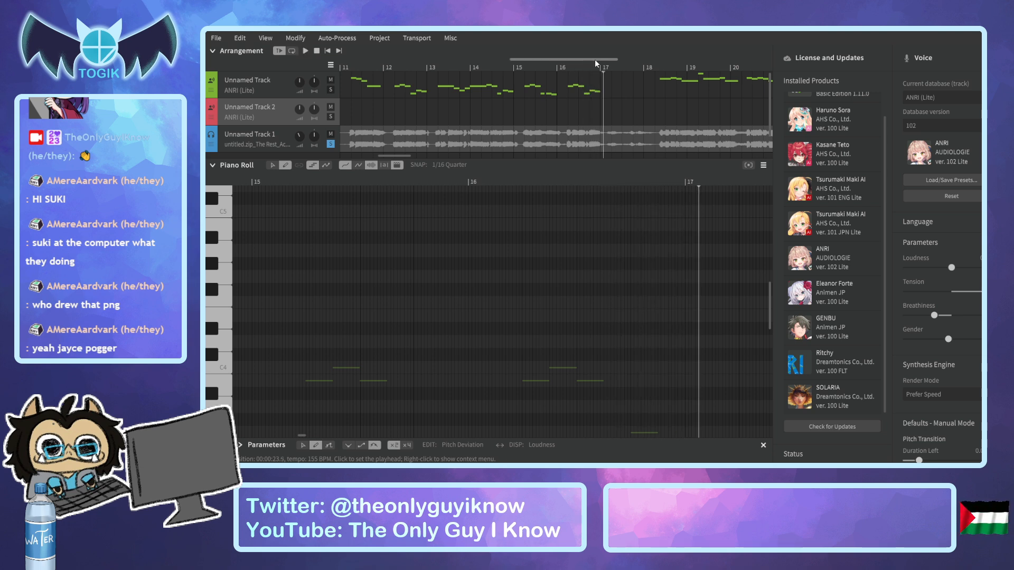
Play the acapella audio from just after bar 18 until midway through bar 26.
click(654, 65)
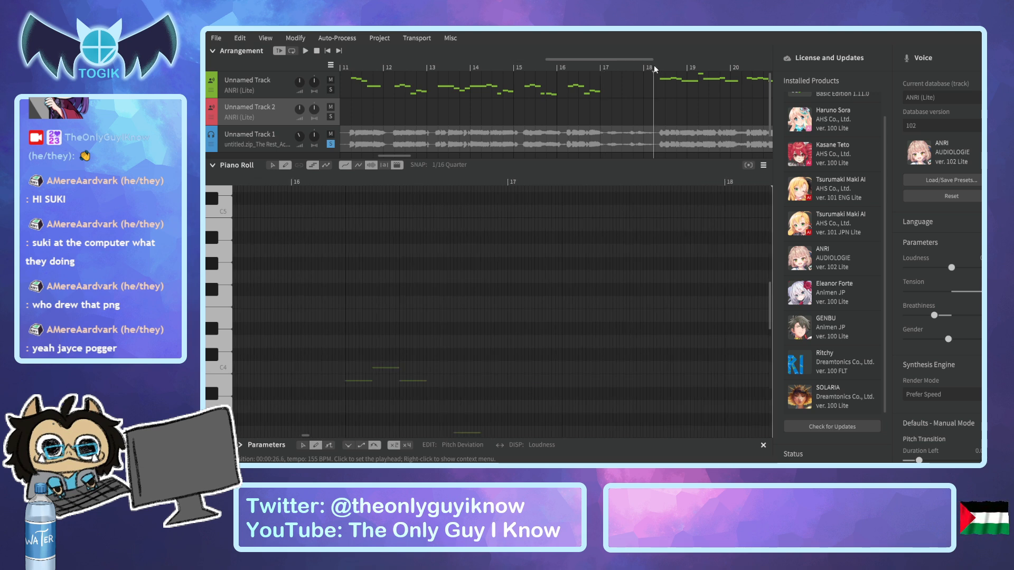
key(space)
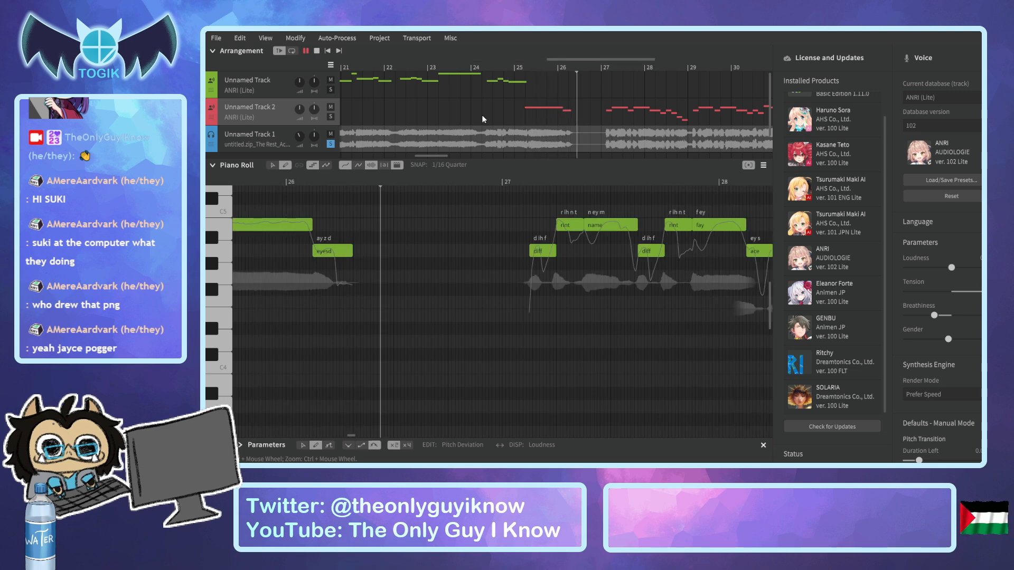
key(space)
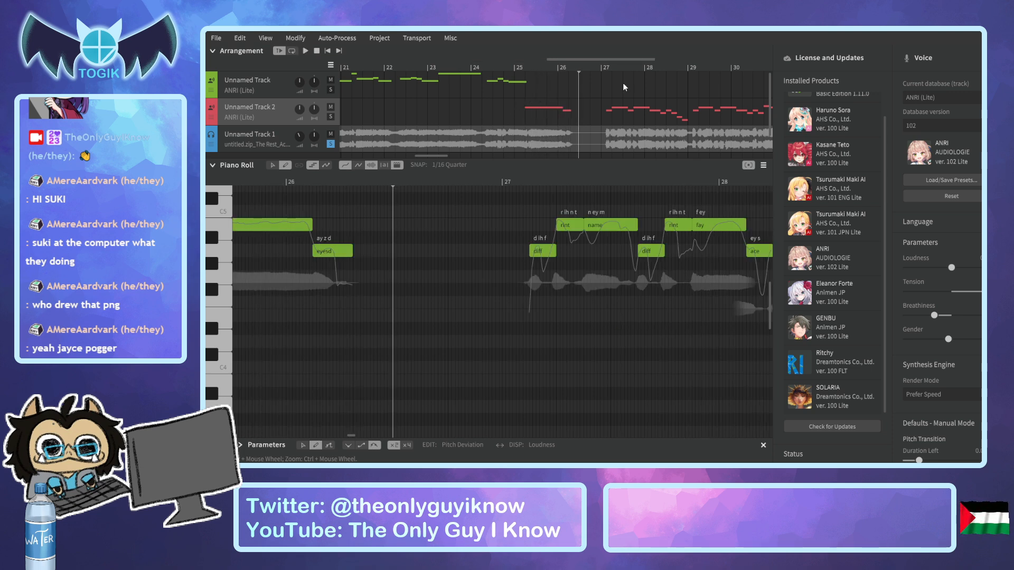
Play the acapella audio from just before bar 27 until the red track's last note around bar 41.
click(597, 66)
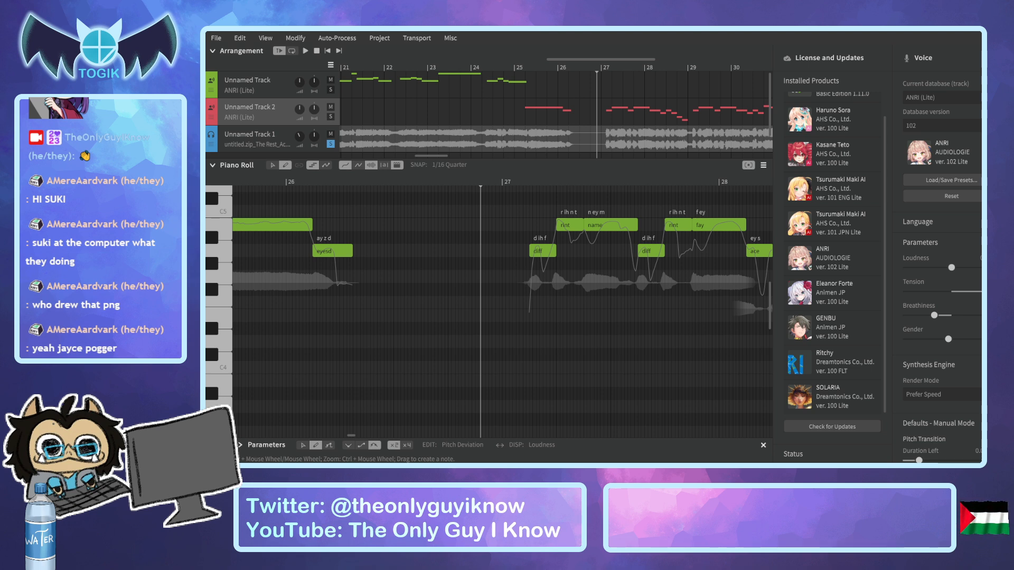
click(598, 68)
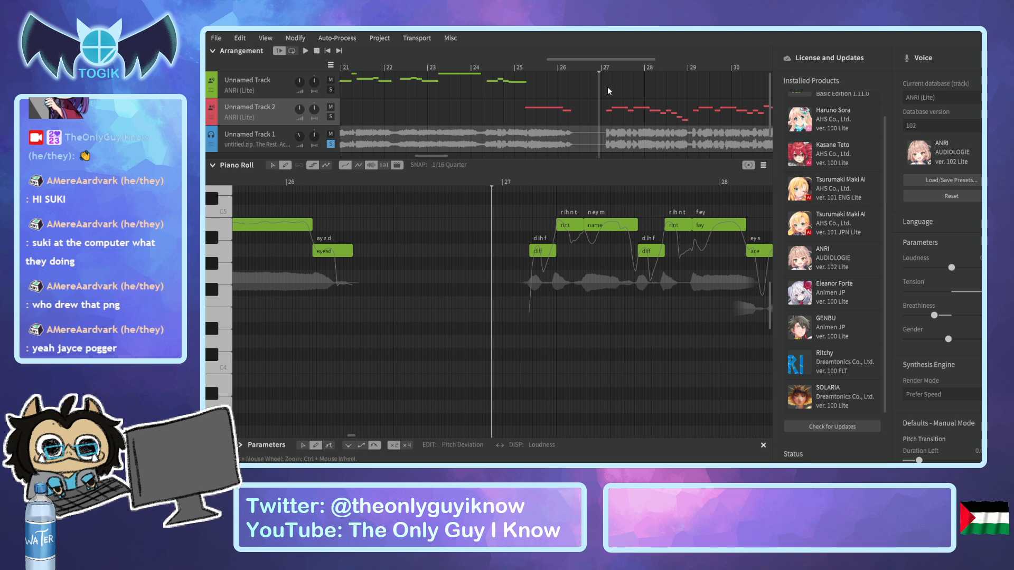
key(space)
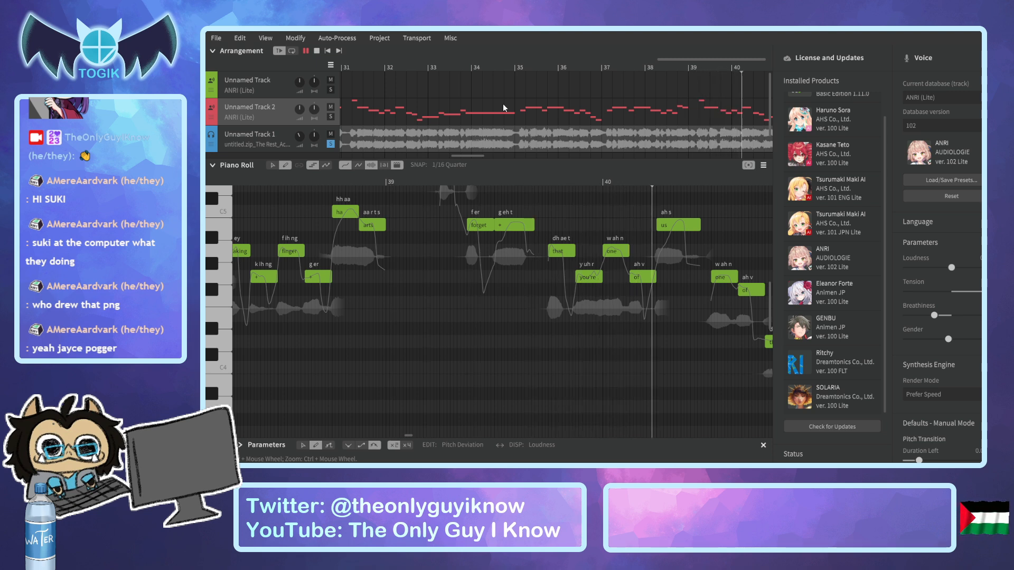
key(space)
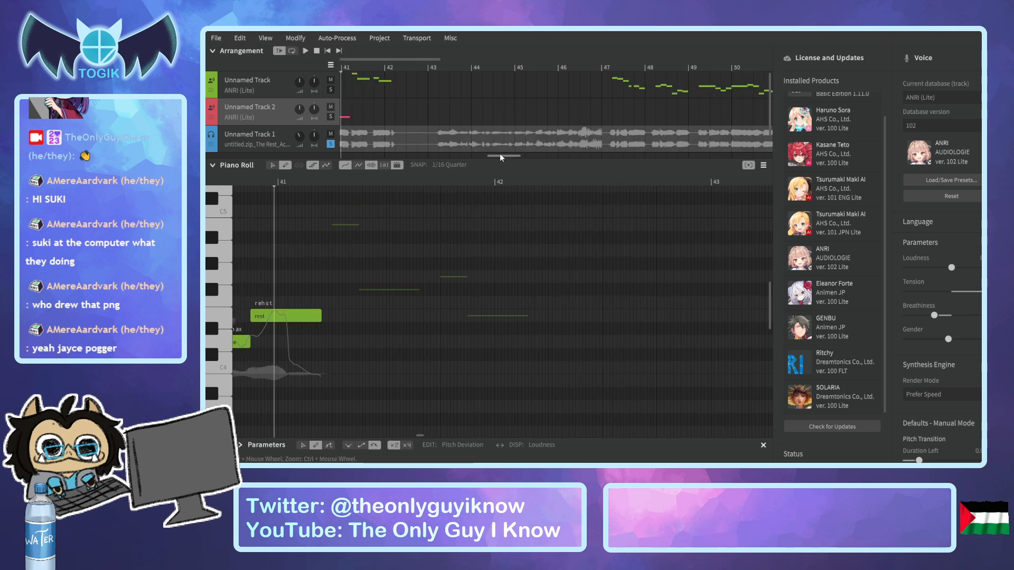
Play the acapella audio again from around bar 40 to bar 47.
scroll(504, 156, left, 3)
scroll(495, 158, left, 1)
key(space)
key(space)
click(479, 68)
key(space)
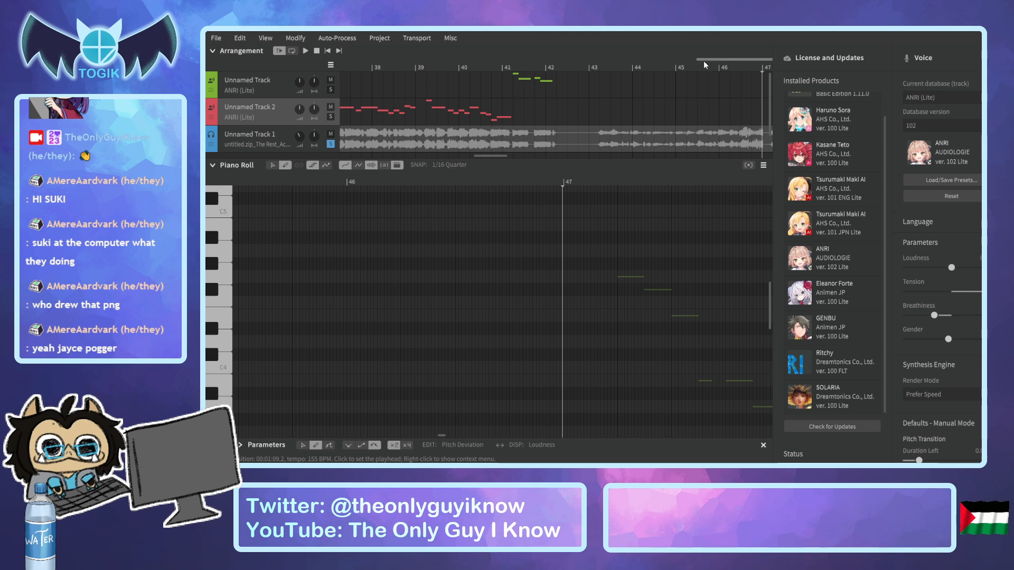
Select Unnamed Track, check the note properties of its "take" note just after bar 47, and hide the properties.
drag(491, 154, 501, 157)
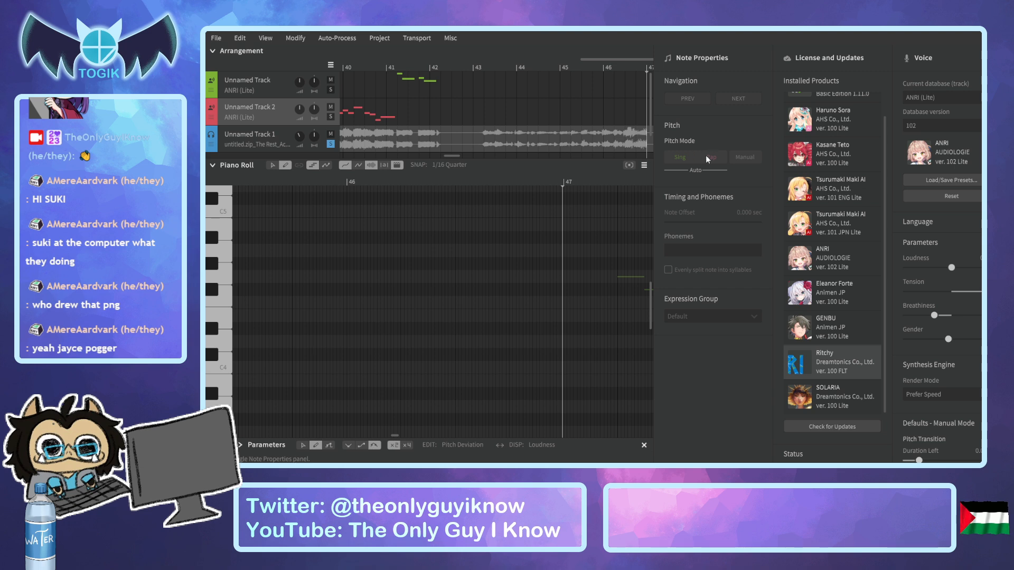
click(283, 76)
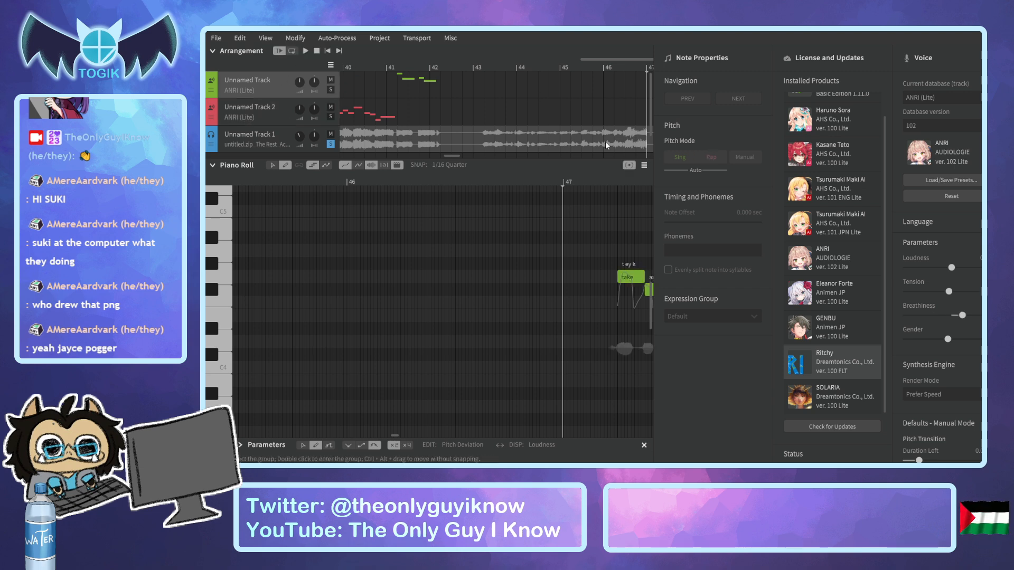
click(635, 176)
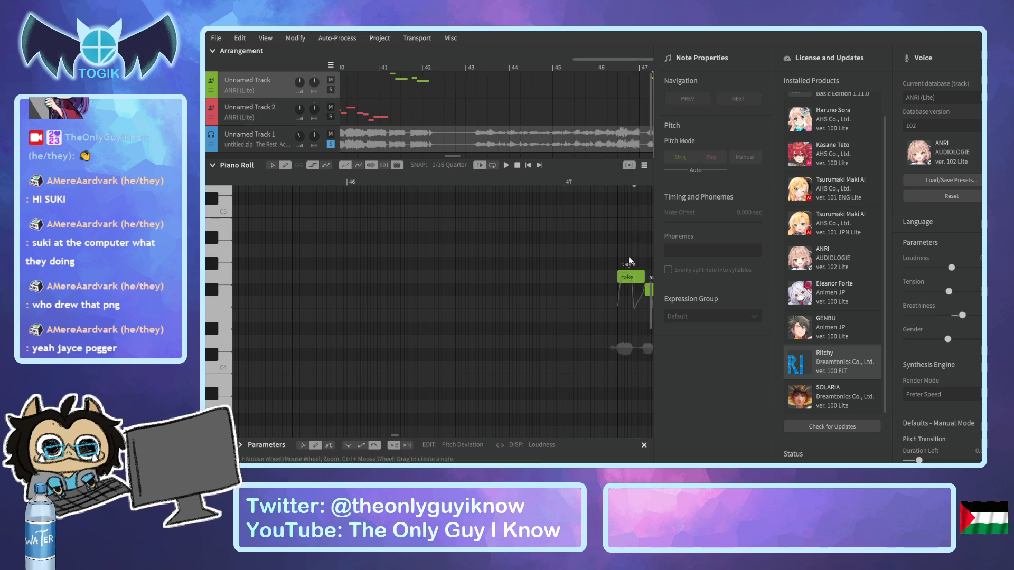
click(630, 276)
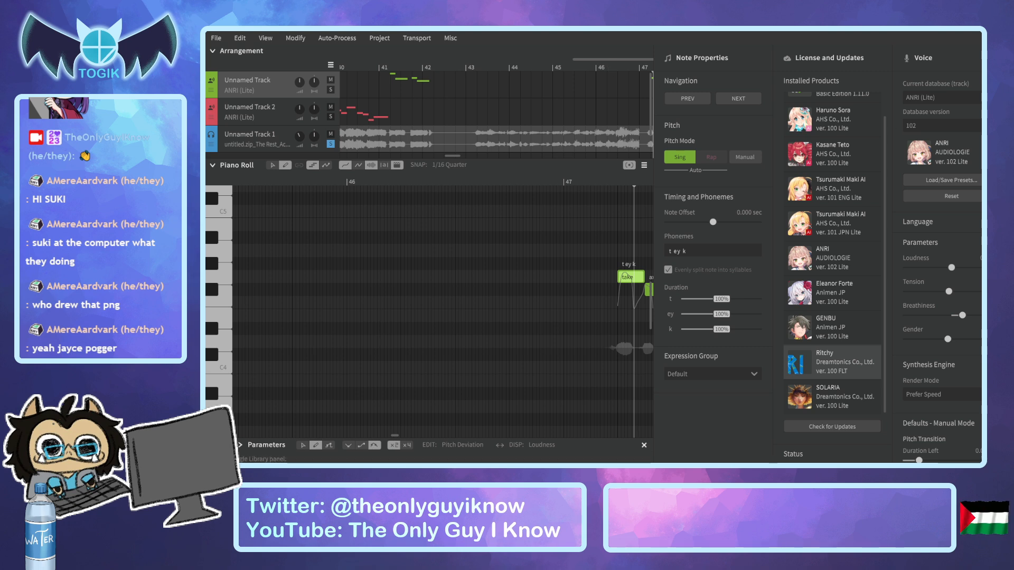
click(1013, 81)
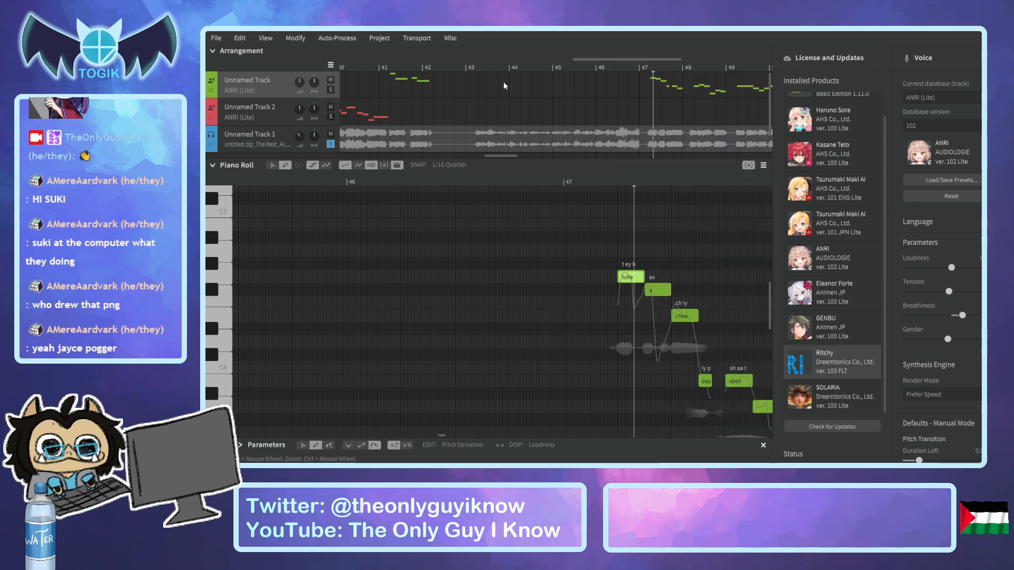
Place the playhead at bar 43, expand the Parameters, and view Rap Intonation before returning to Pitch Deviation.
click(471, 65)
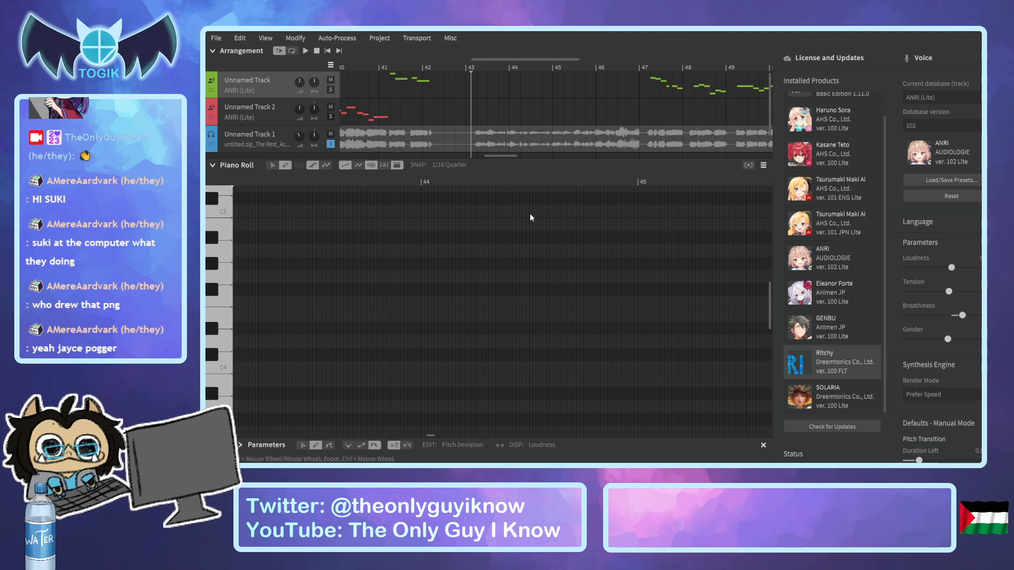
click(363, 445)
click(374, 445)
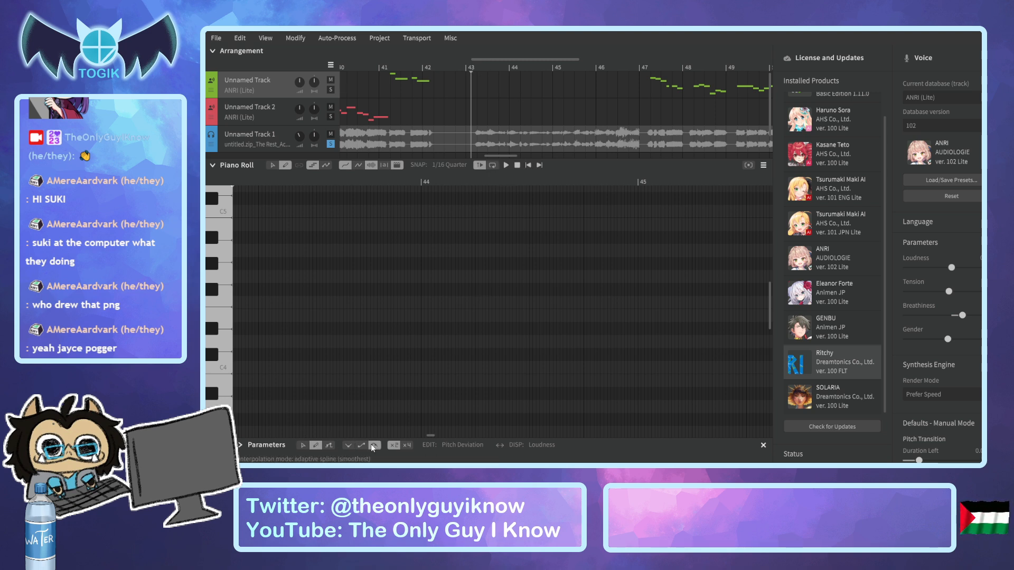
click(241, 447)
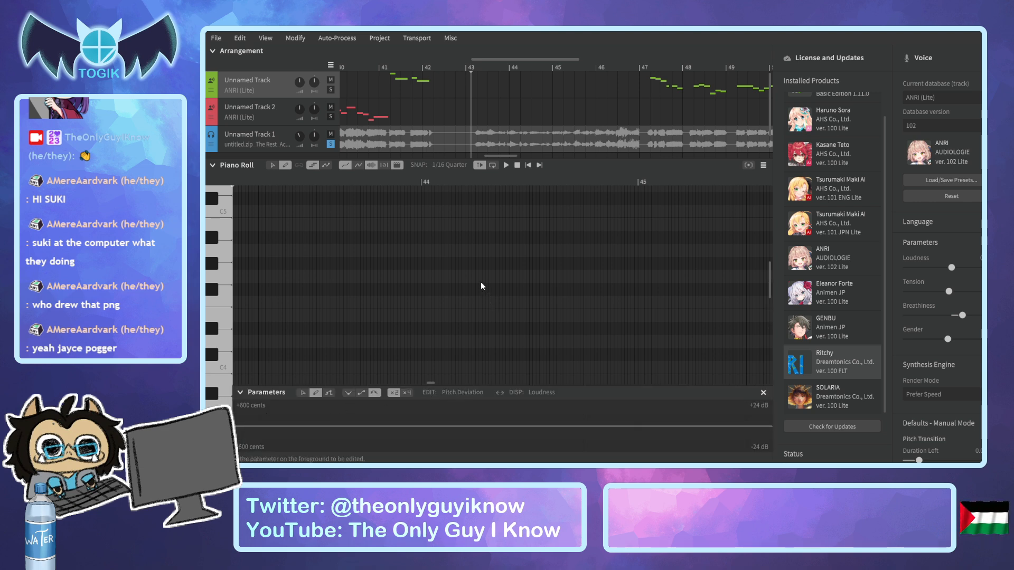
click(475, 376)
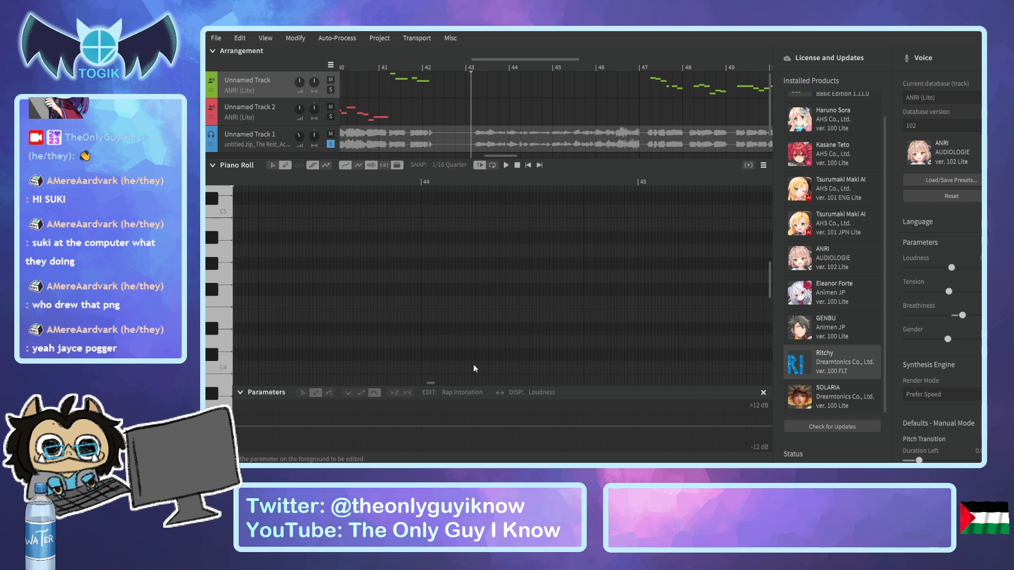
click(468, 288)
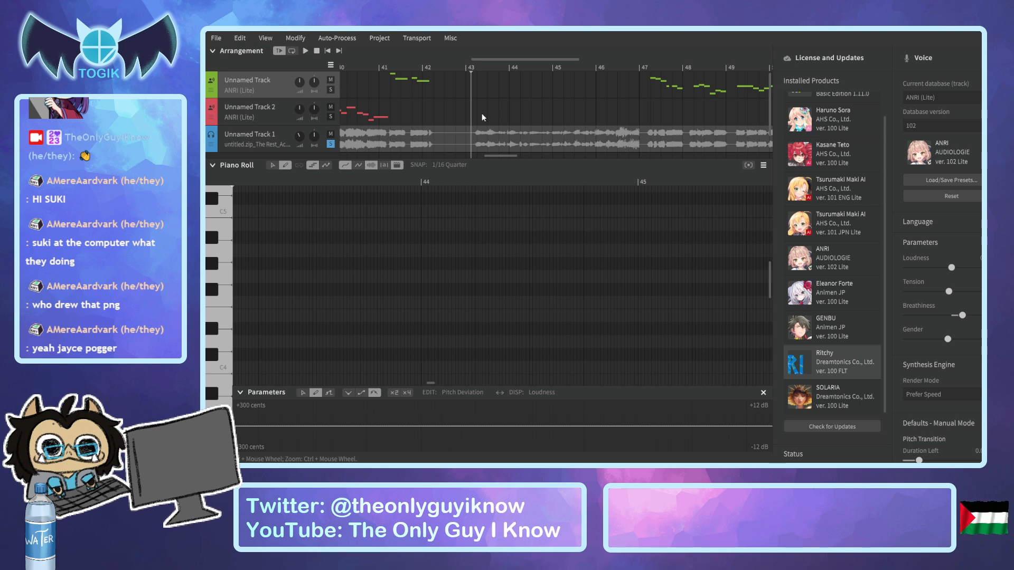
Mute and unsolo Unnamed Track 1, and play Unnamed Track's "the rest" vocals from bar 41 until just after bar 42.
click(384, 66)
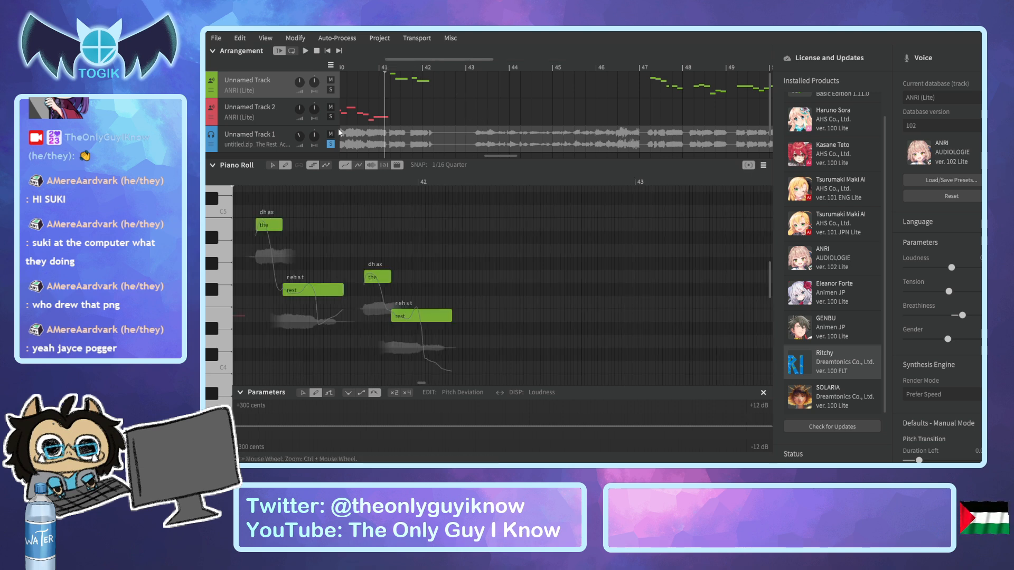
key(space)
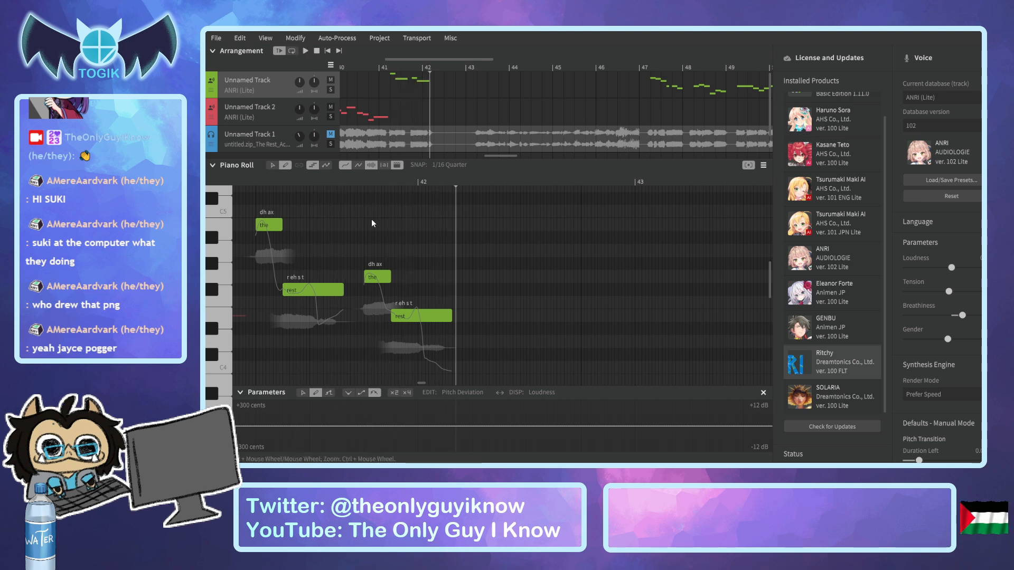
click(257, 183)
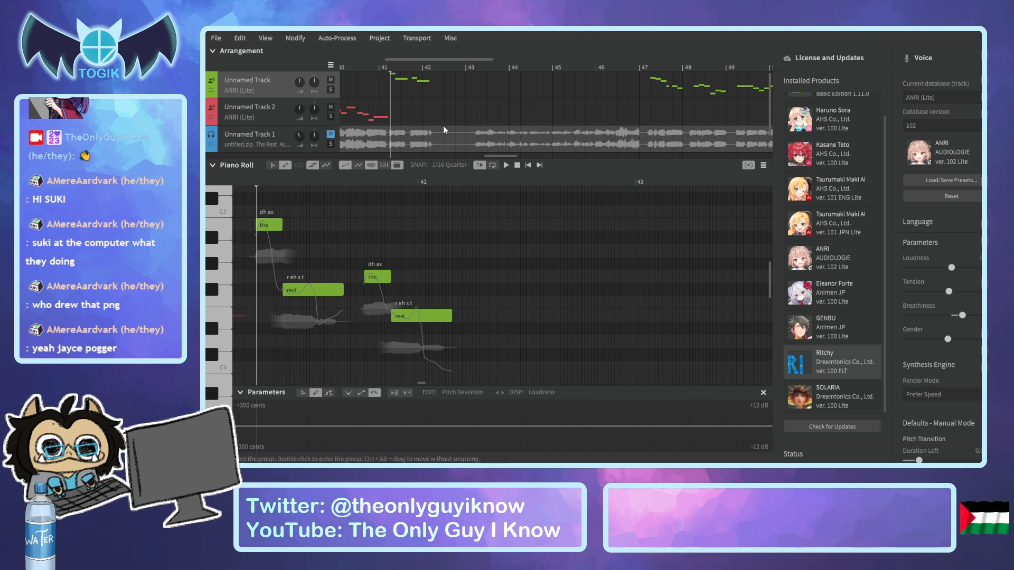
Solo Unnamed Track 1 and play its acapella audio from just after bar 43 until just before bar 47.
click(475, 68)
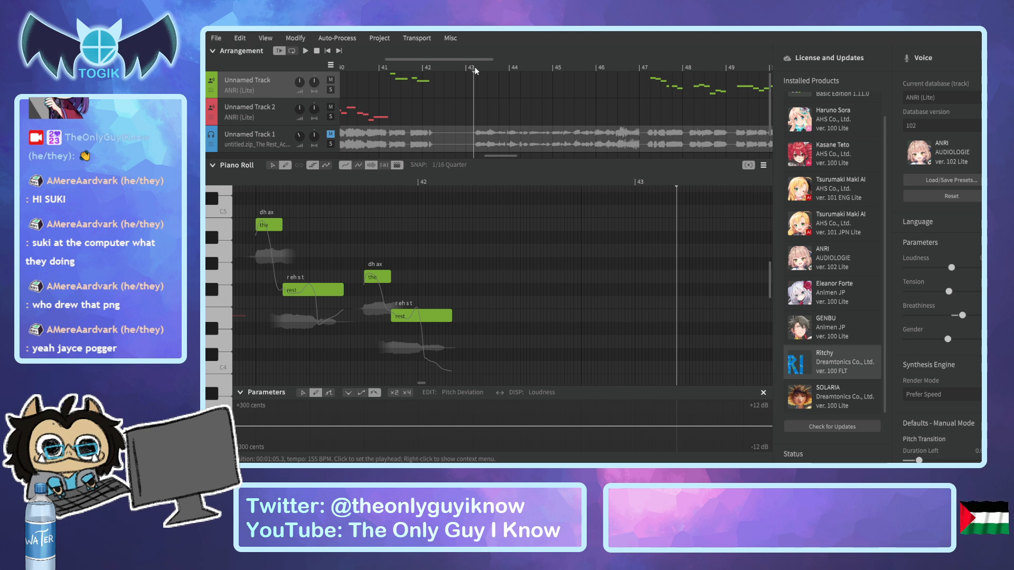
click(330, 144)
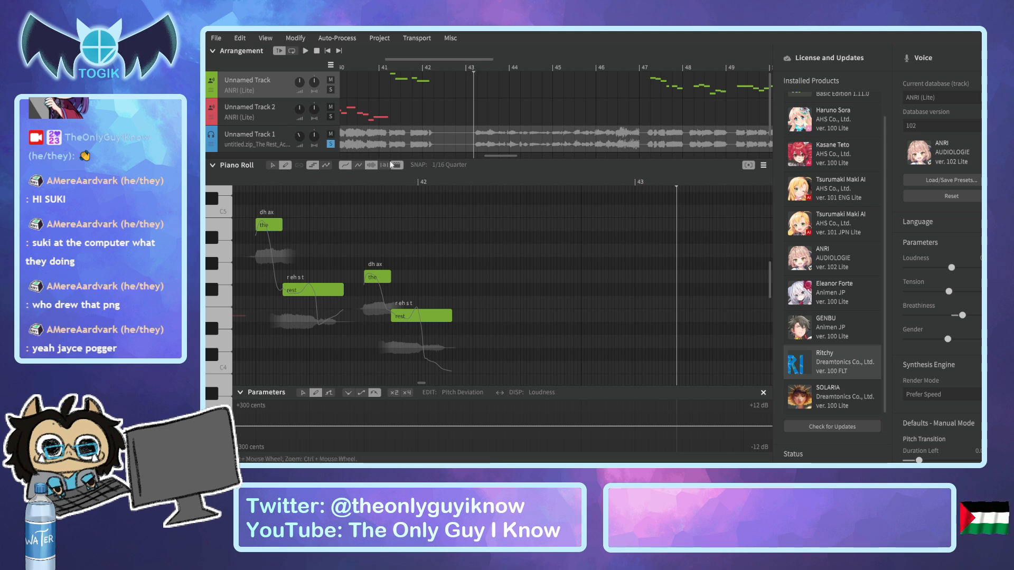
key(space)
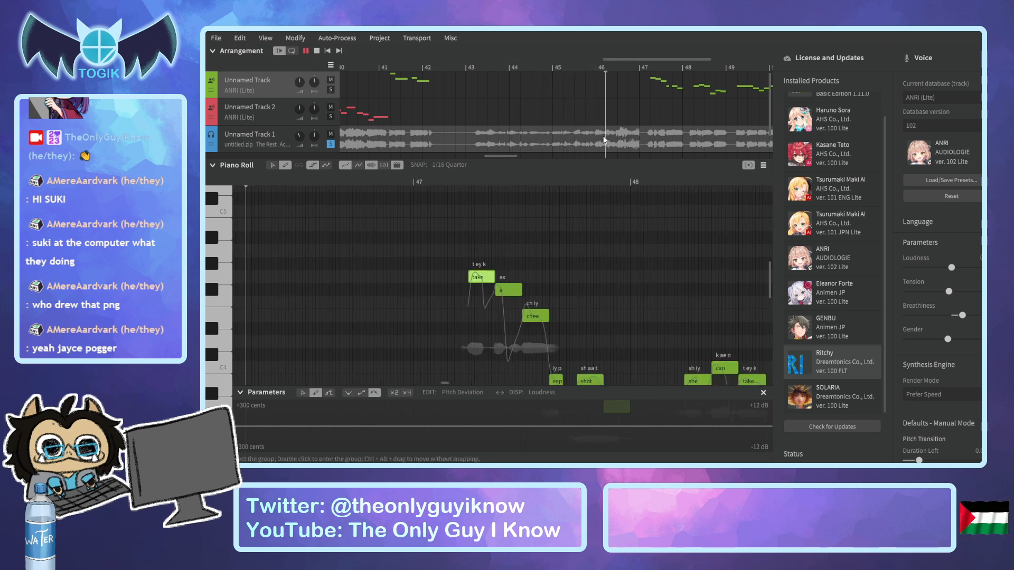
key(space)
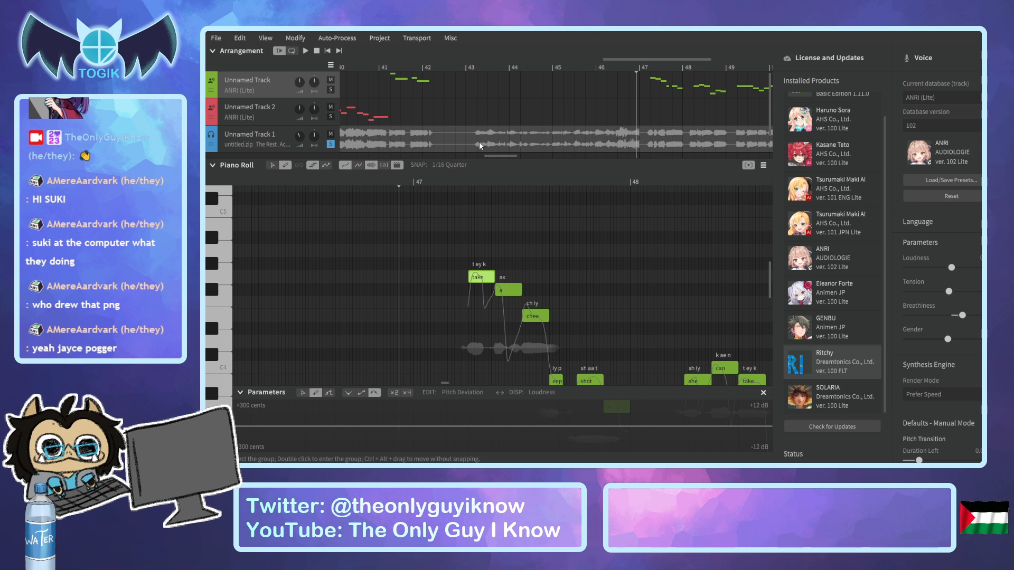
click(475, 69)
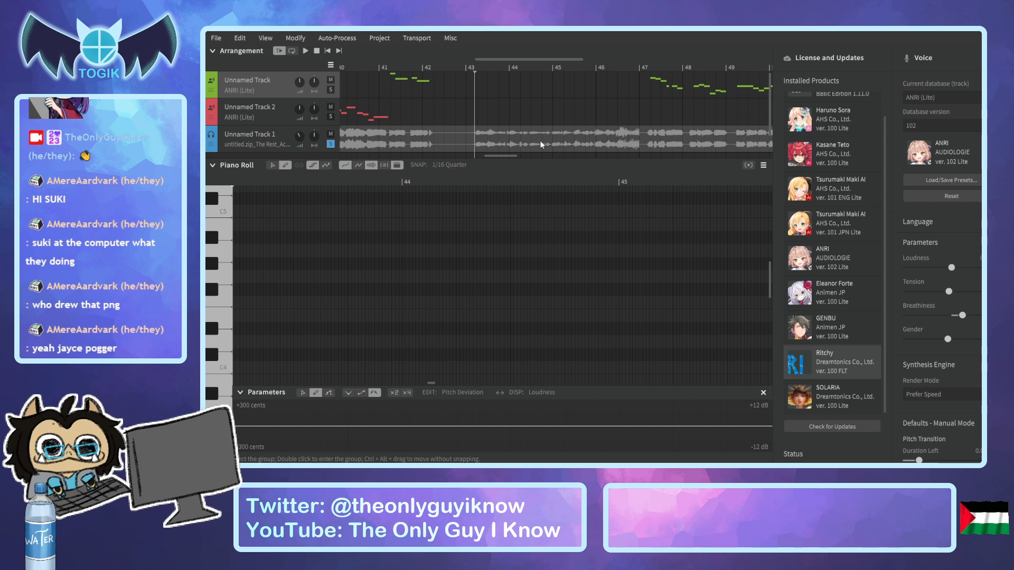
Place the playhead just before bar 27 and save the project.
drag(505, 155, 440, 152)
click(524, 68)
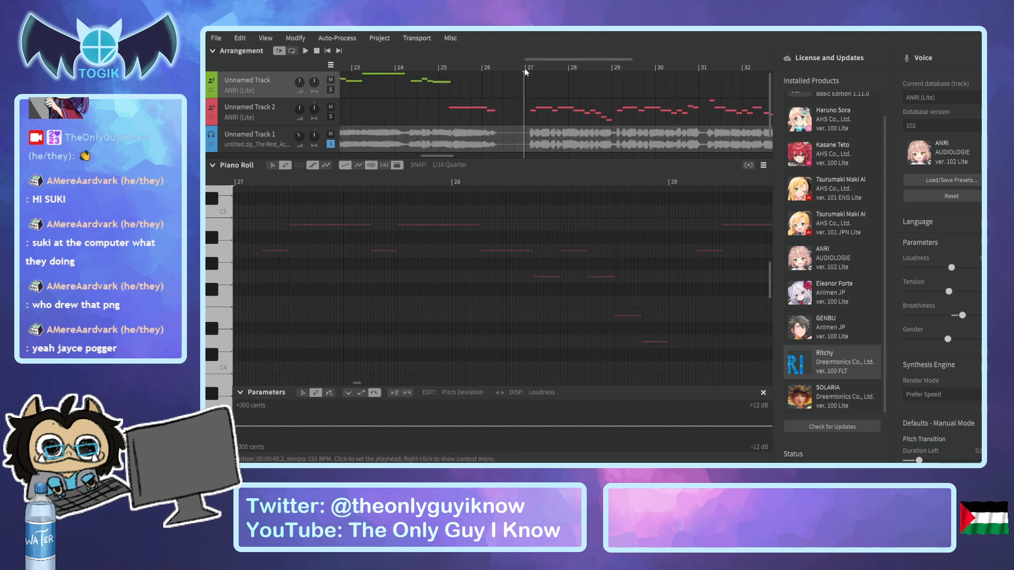
click(215, 39)
click(226, 90)
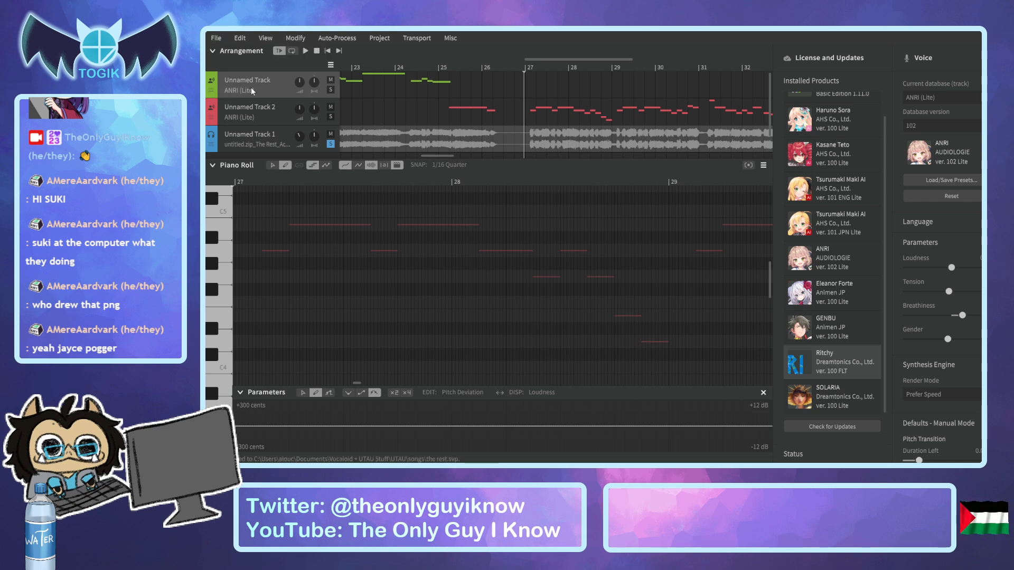
Add a new ANRI (Lite) vocal track below Unnamed Track 1 and reselect Unnamed Track 2.
click(280, 107)
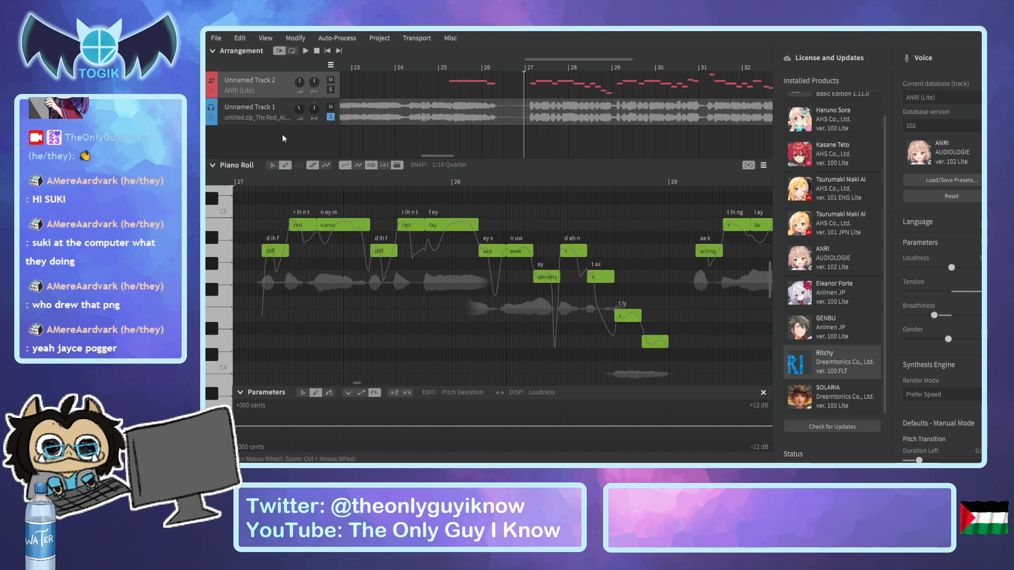
double_click(323, 143)
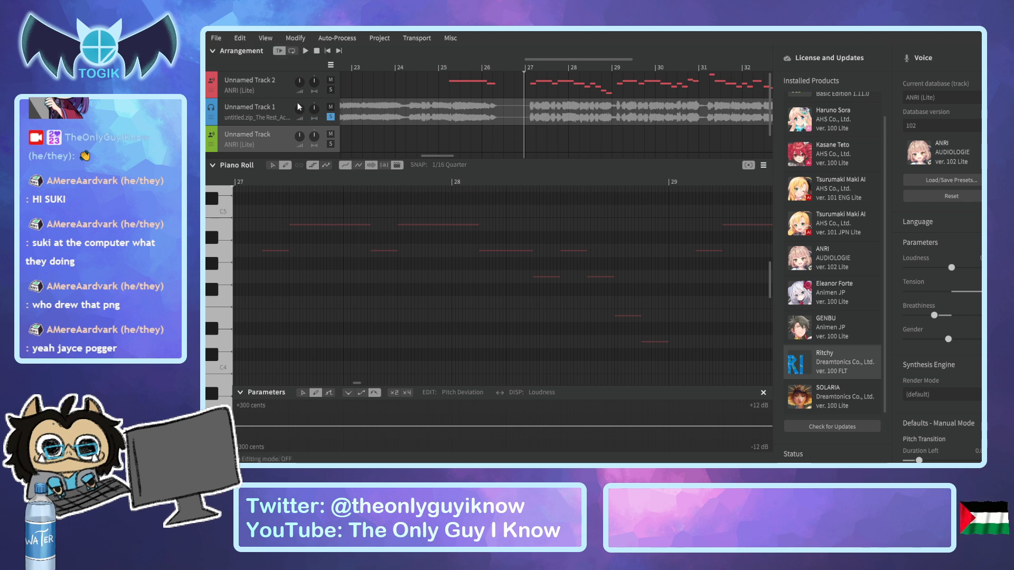
click(277, 84)
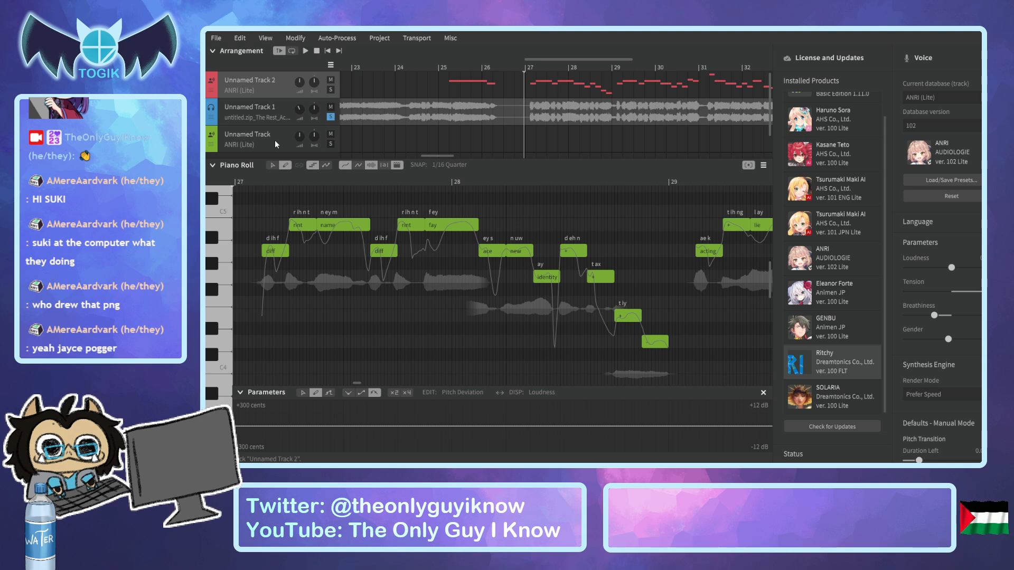
Play the soloed acapella from just after bar 24 until just after bar 26.
click(428, 67)
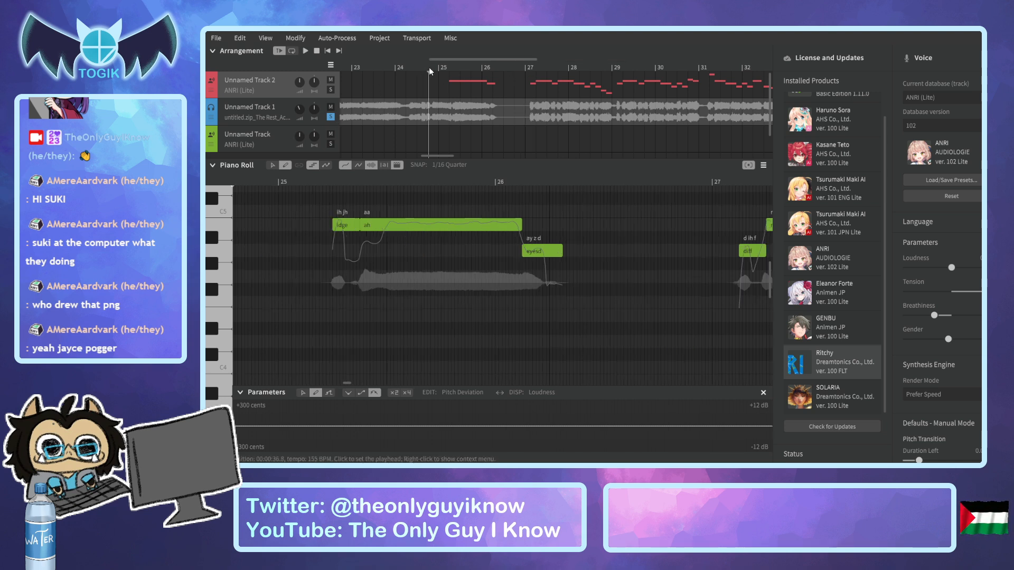
click(405, 68)
key(space)
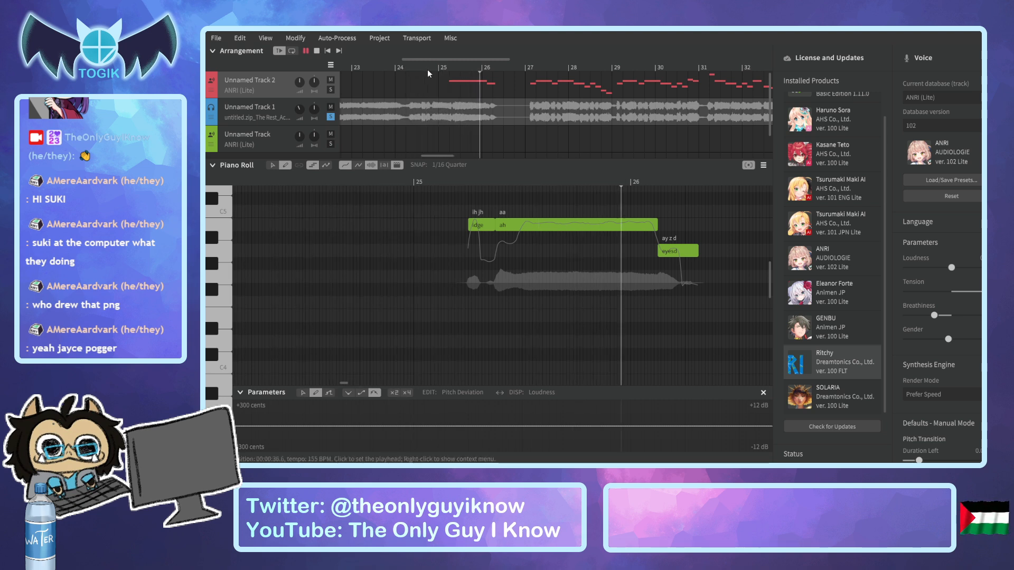
click(445, 69)
click(446, 69)
key(space)
click(446, 69)
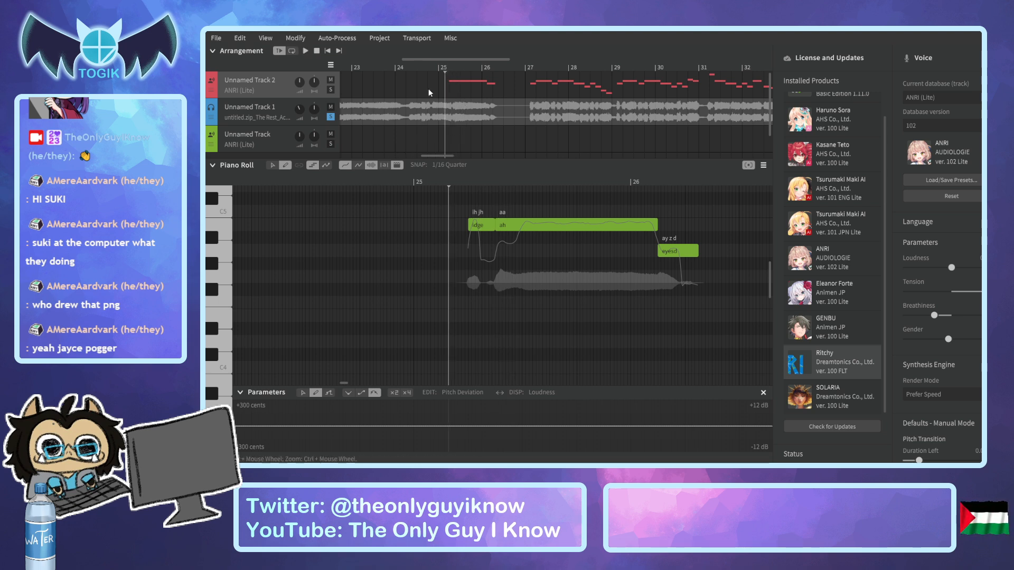
click(406, 68)
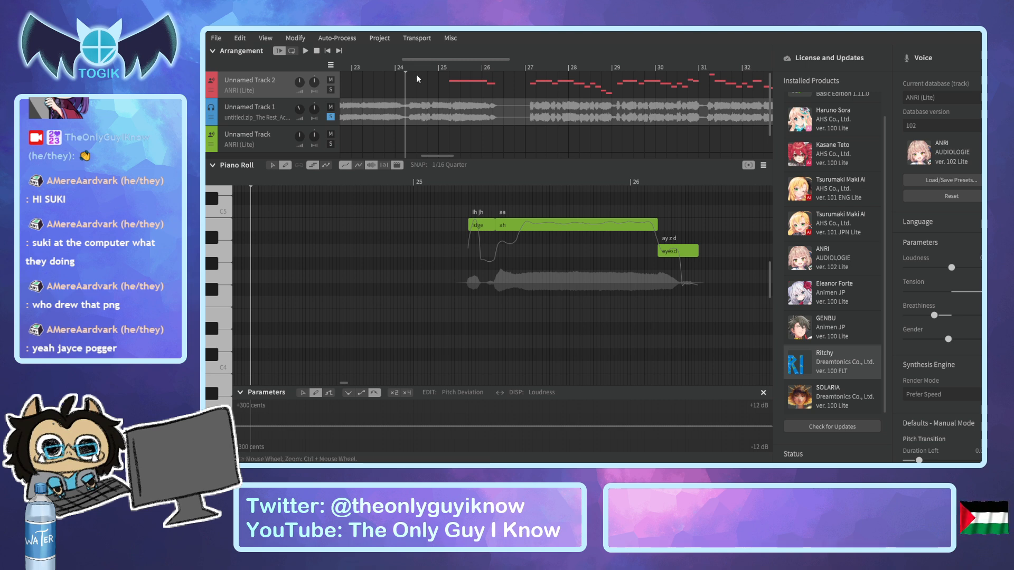
key(space)
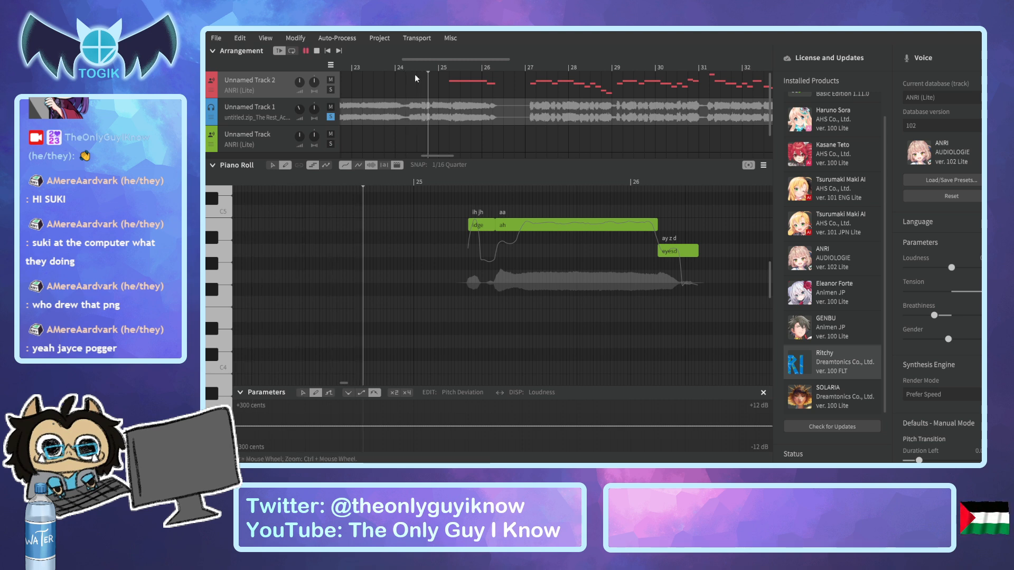
key(space)
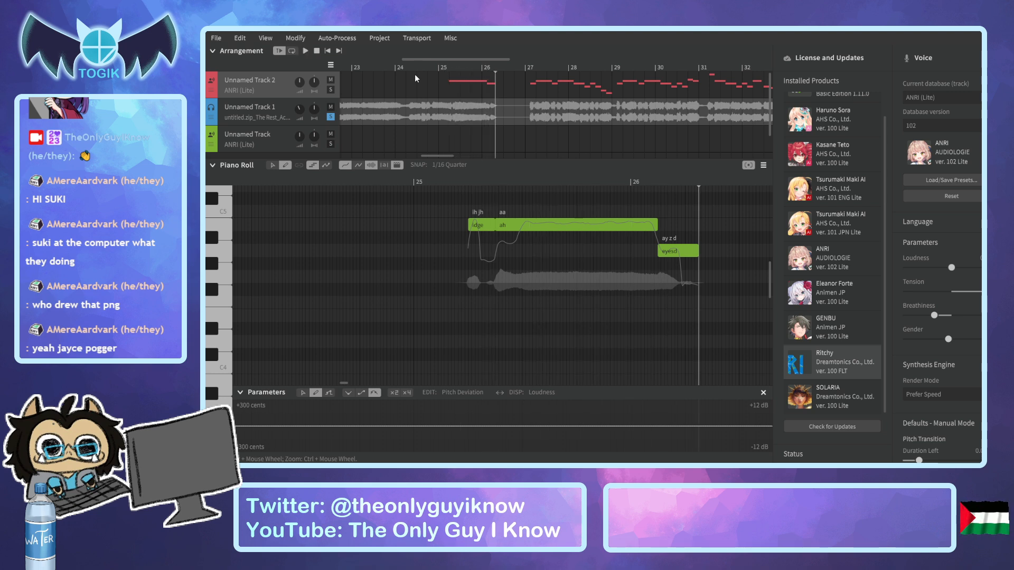
Play the soloed acapella from the start of bar 27 until about bar 28.
click(526, 72)
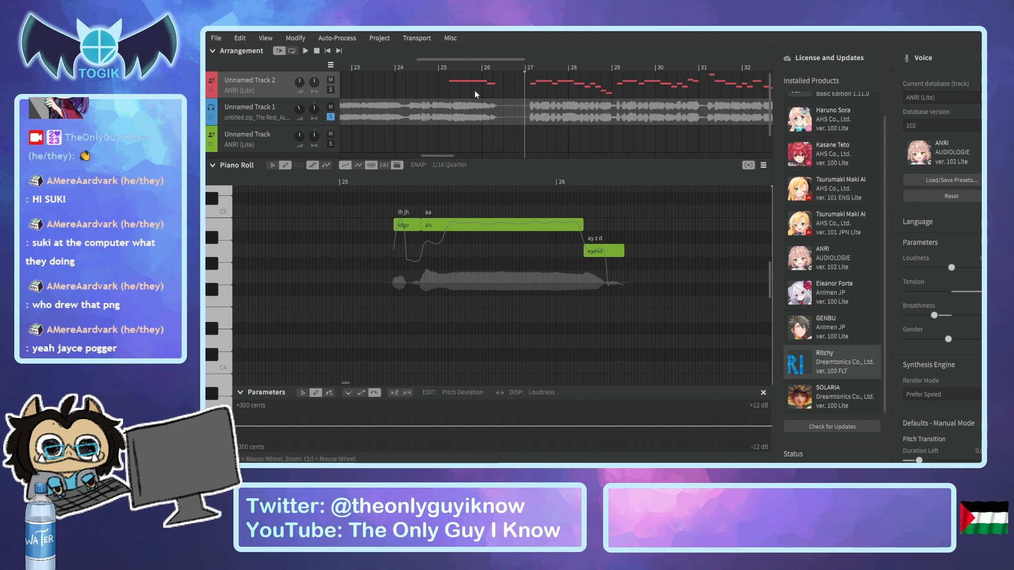
key(space)
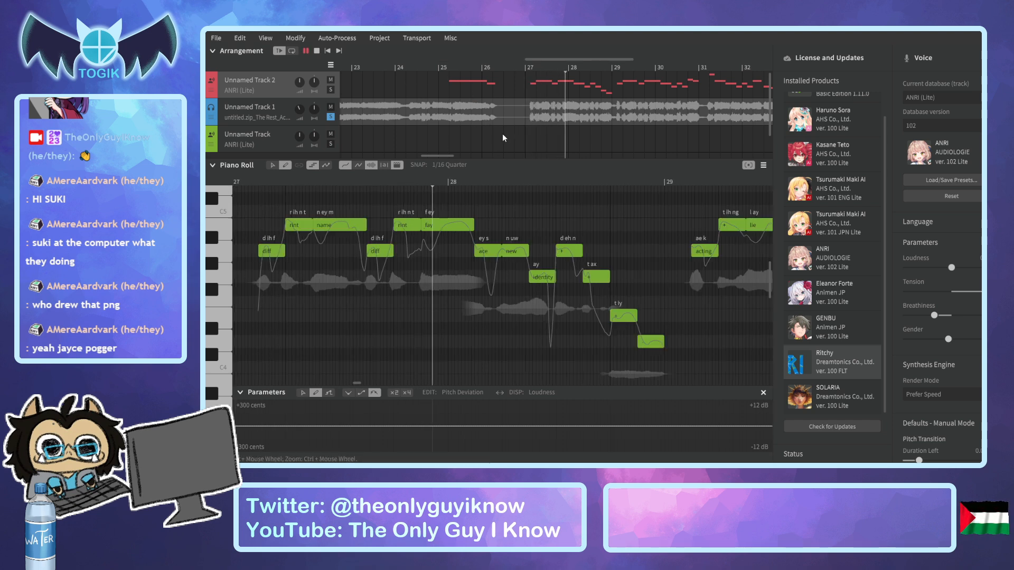
key(space)
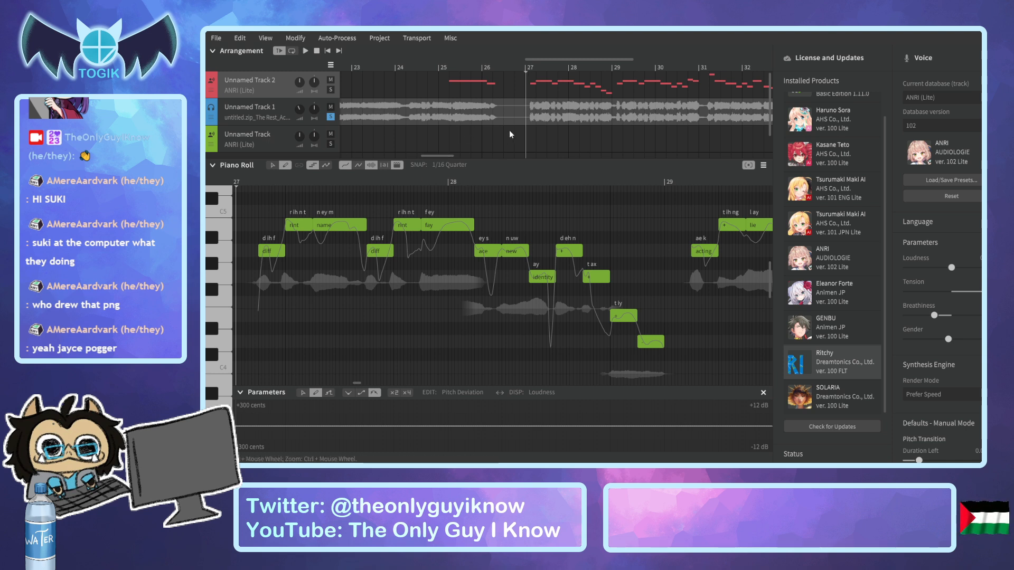
Select the new empty Unnamed Track and sound a piano key between C4 and C5 as a harmony reference.
click(280, 135)
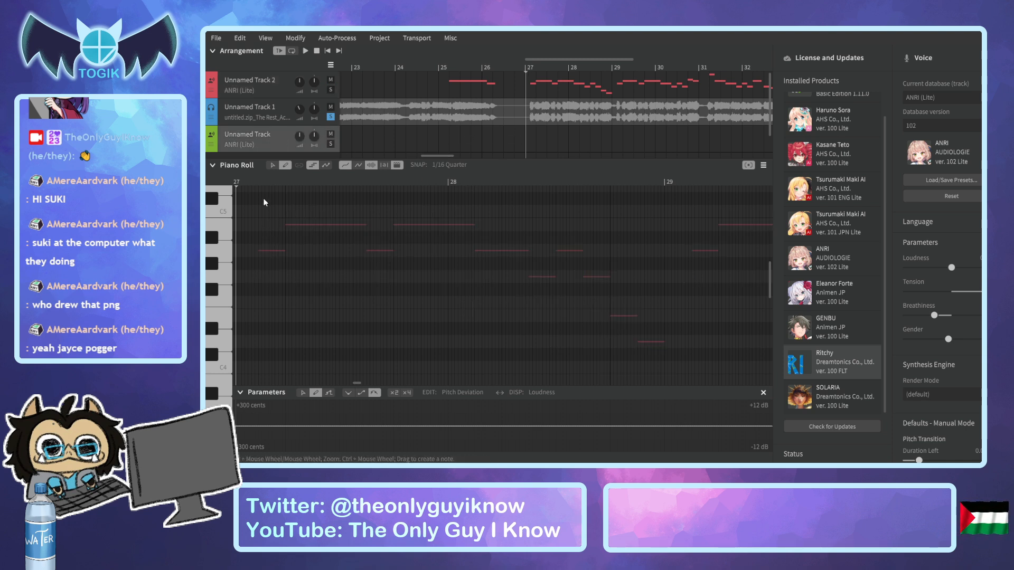
click(228, 278)
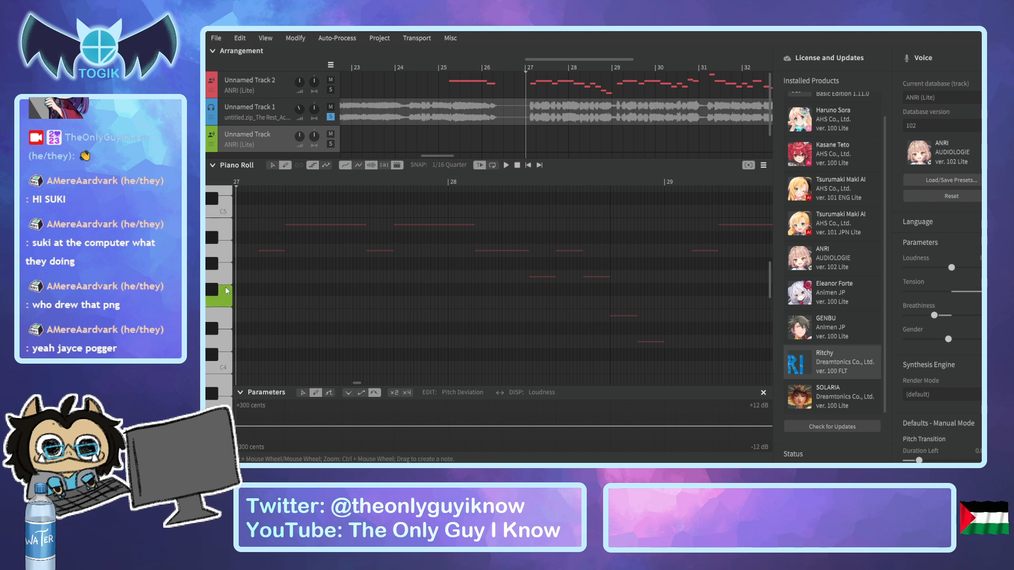
click(262, 290)
key(Delete)
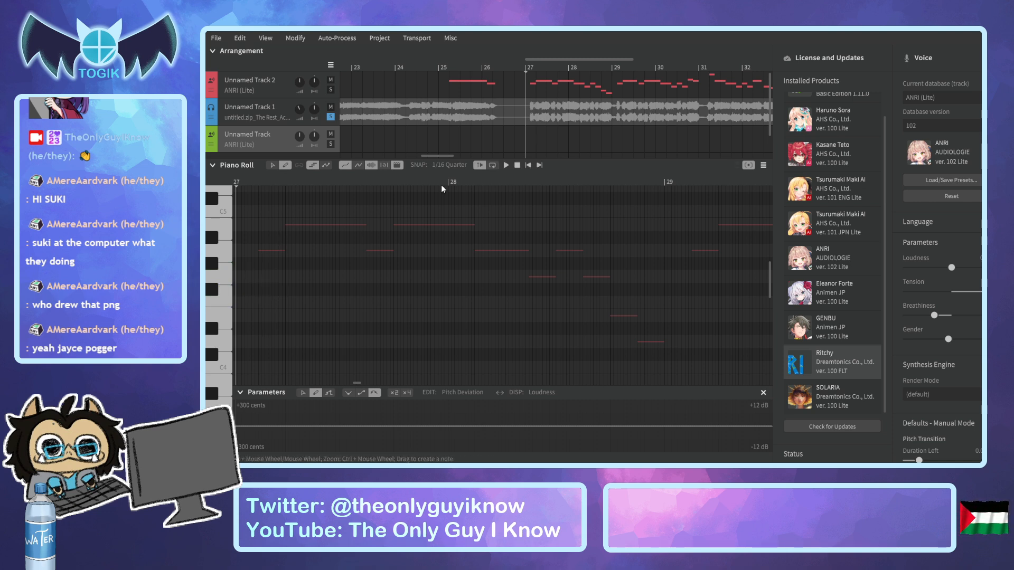
Select and copy Unnamed Track 2's notes from bar 27 to about bar 41.
click(528, 72)
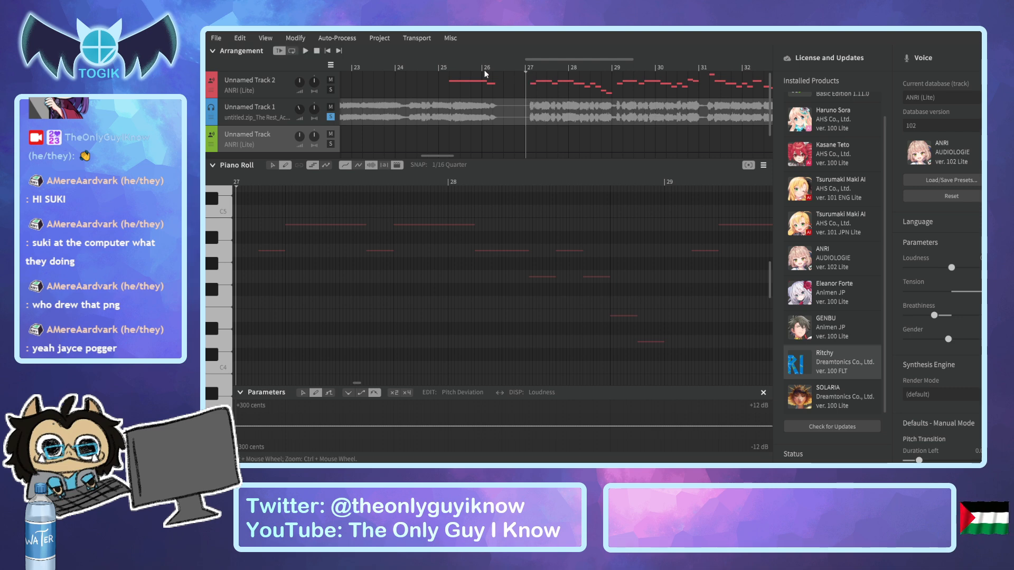
click(282, 84)
click(273, 165)
scroll(337, 204, down, 4)
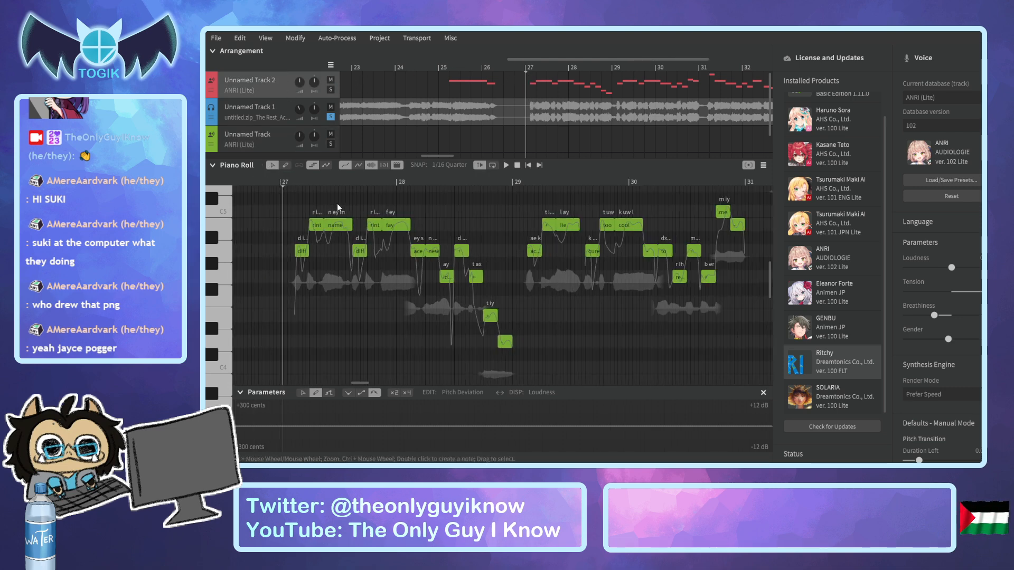
scroll(409, 230, up, 3)
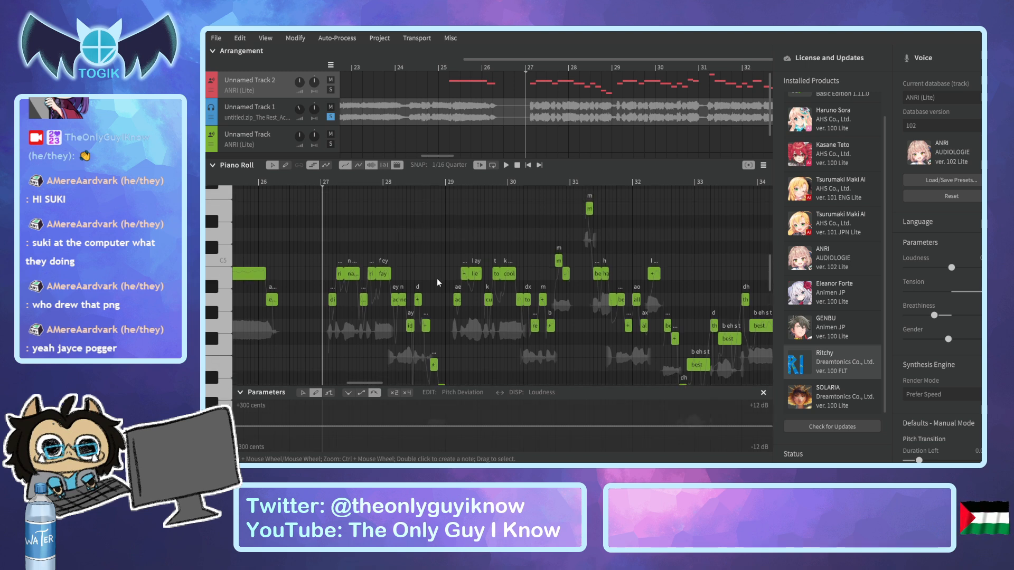
scroll(650, 243, down, 1)
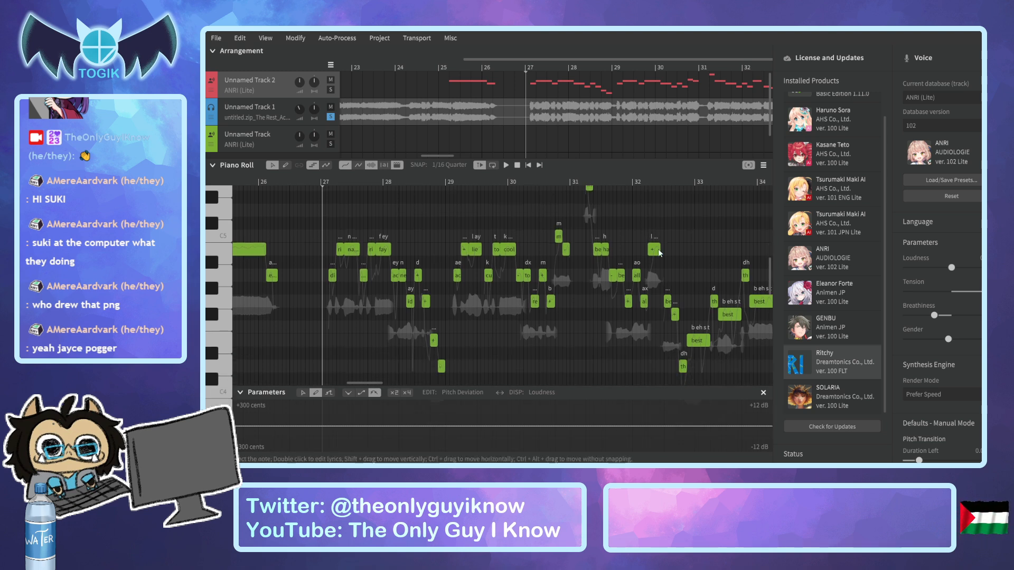
drag(366, 382, 379, 382)
scroll(417, 331, down, 5)
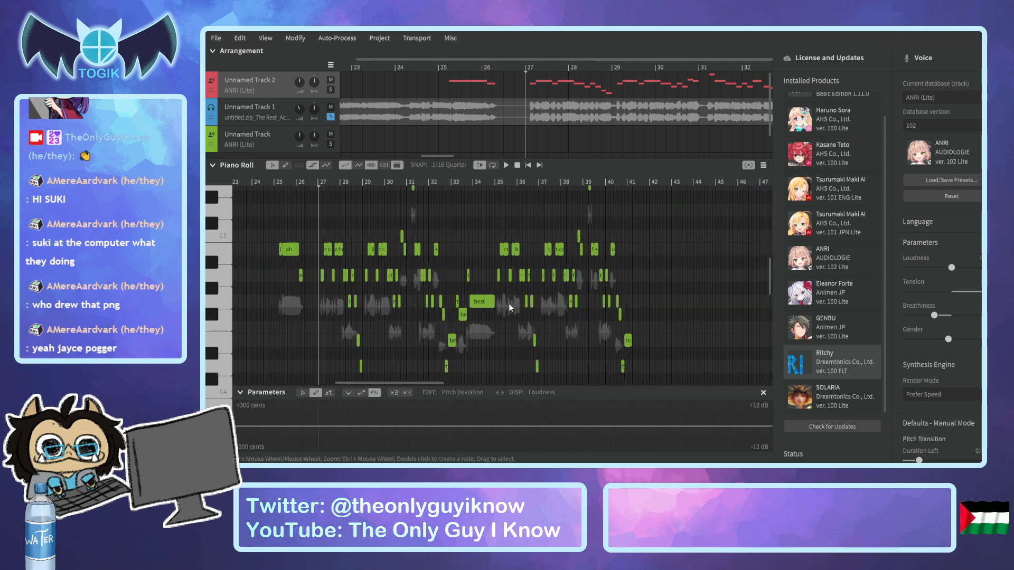
scroll(506, 303, up, 1)
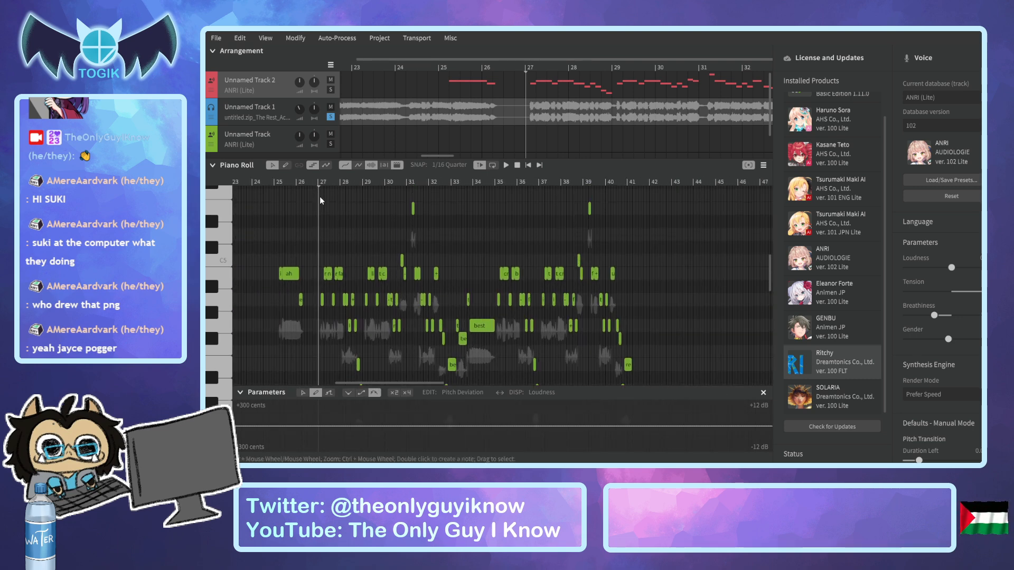
drag(326, 194, 619, 372)
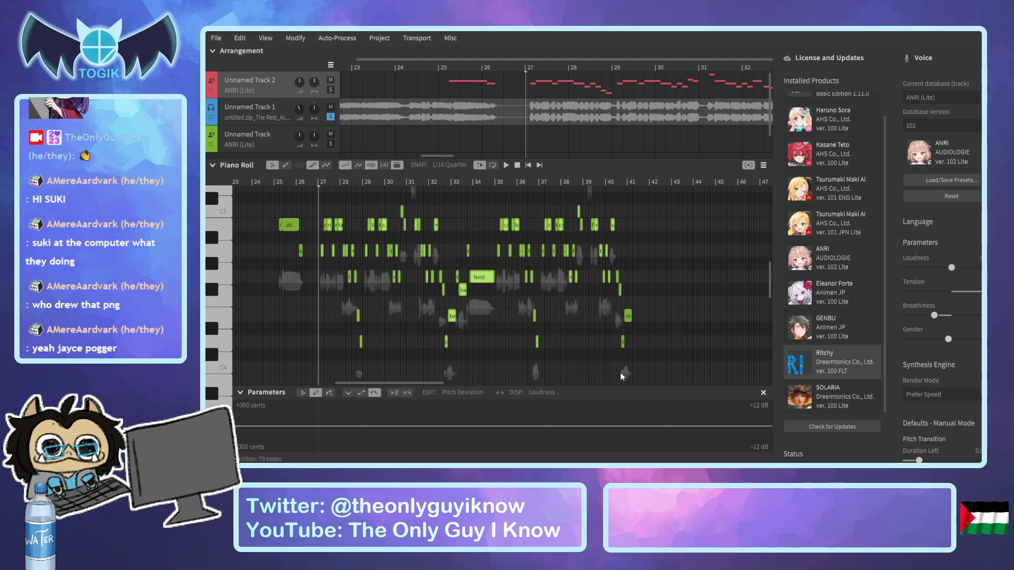
ctrl+scroll(480, 313, up, 5)
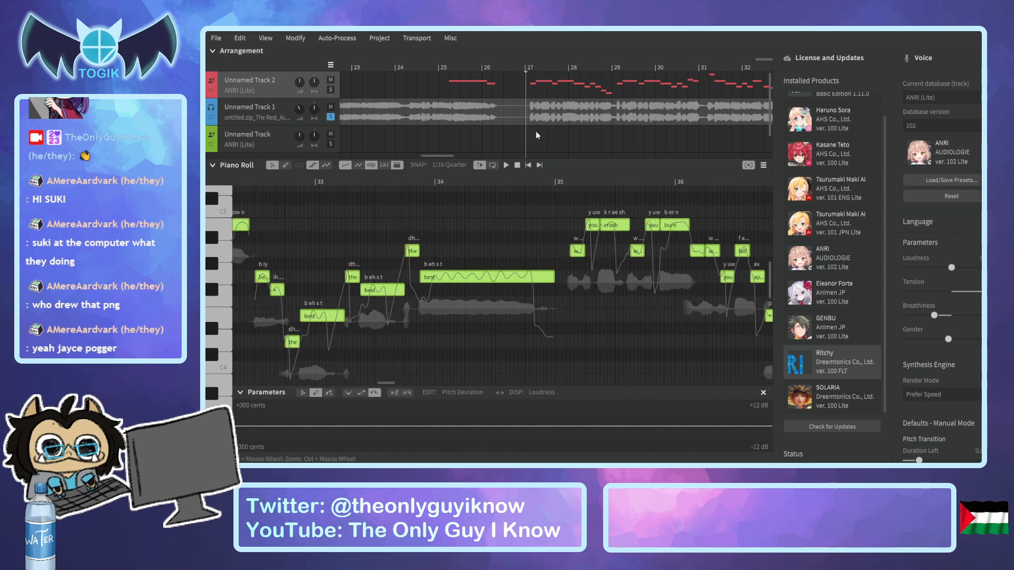
Paste the copied notes into the new Unnamed Track just after the bar 27 line and transpose them down three semitones.
click(286, 135)
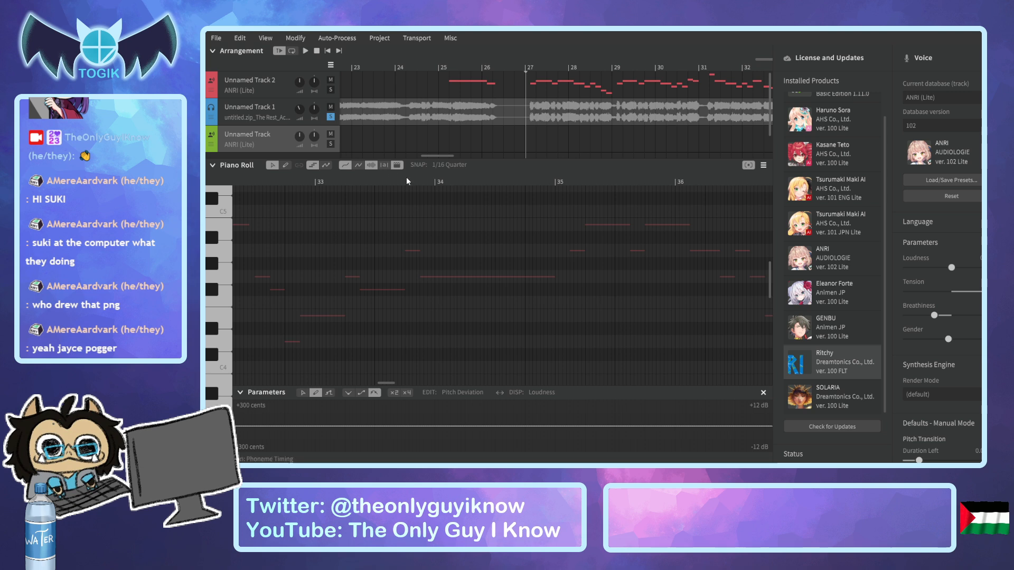
mouse_move(433, 157)
mouse_down()
mouse_move(382, 163)
mouse_move(472, 179)
mouse_move(461, 159)
mouse_move(439, 153)
mouse_up()
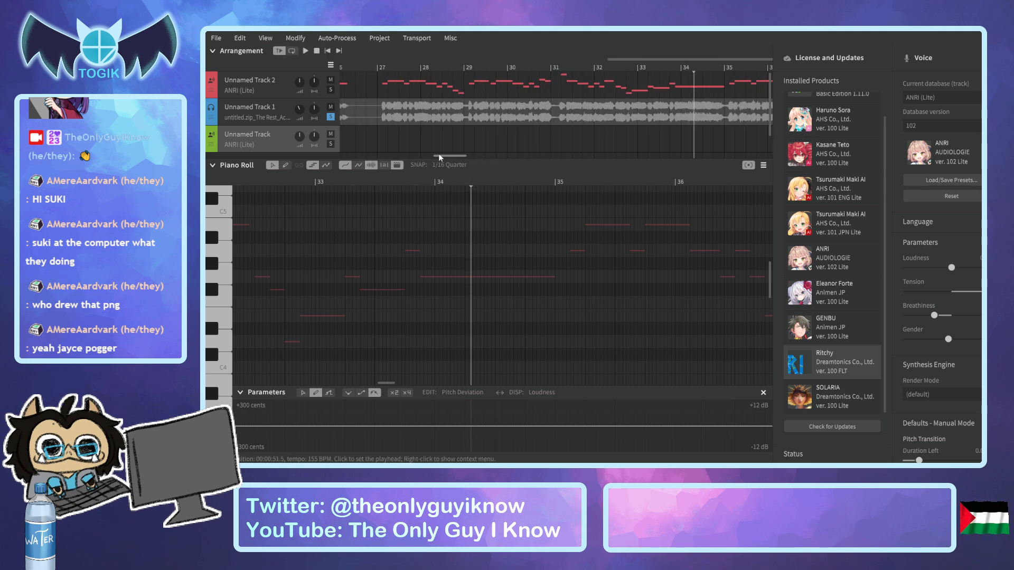
drag(408, 59, 373, 58)
click(343, 293)
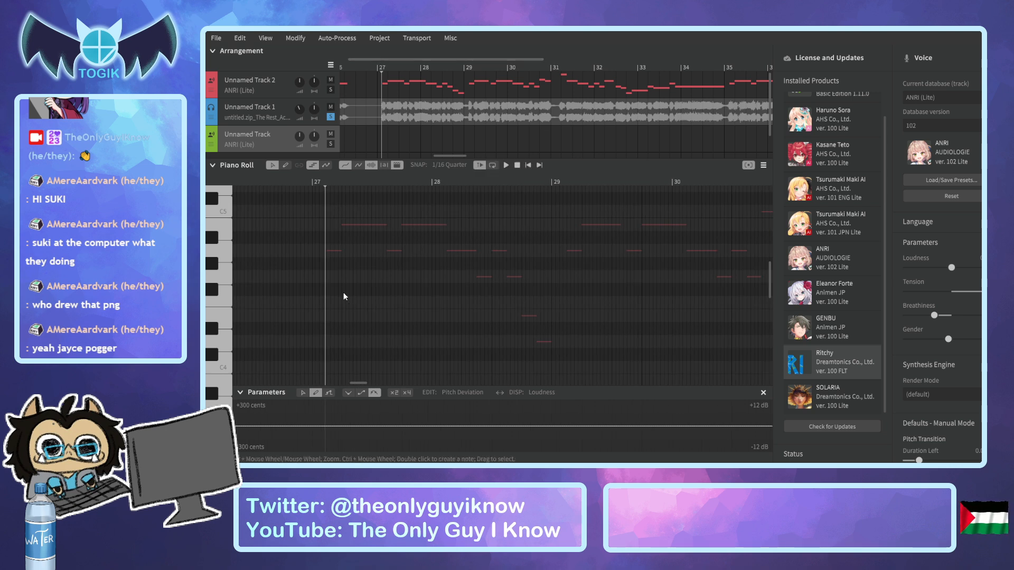
key(ctrl+v)
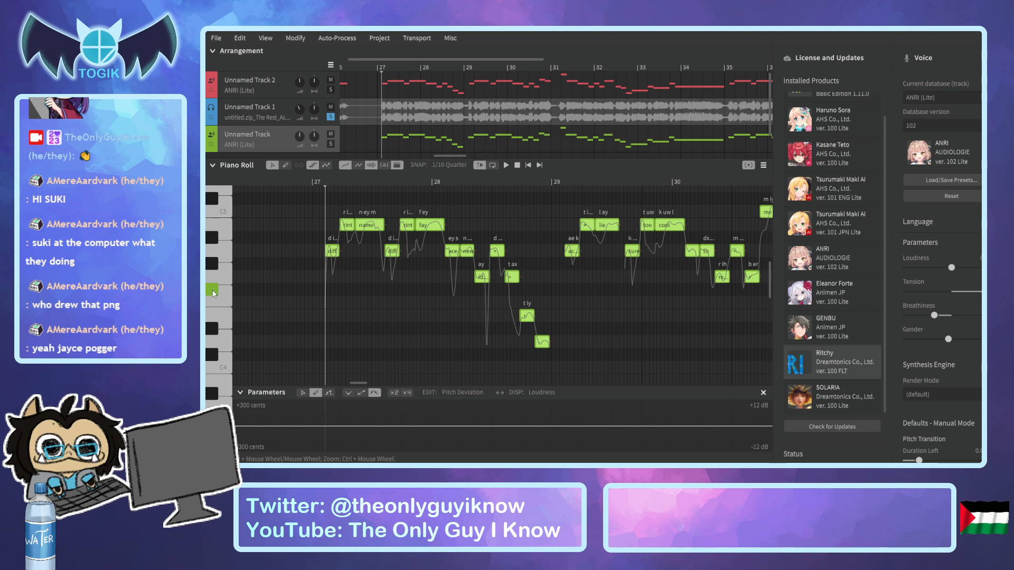
drag(332, 251, 334, 289)
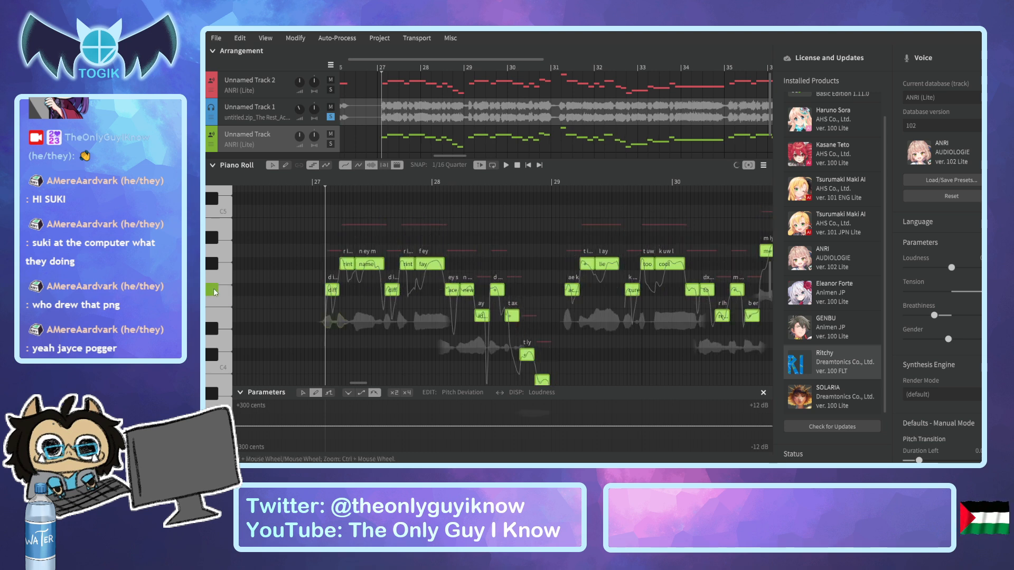
Lower the "rint name" and "rint fay" notes in bar 27 of the new track by one semitone.
drag(334, 243, 461, 275)
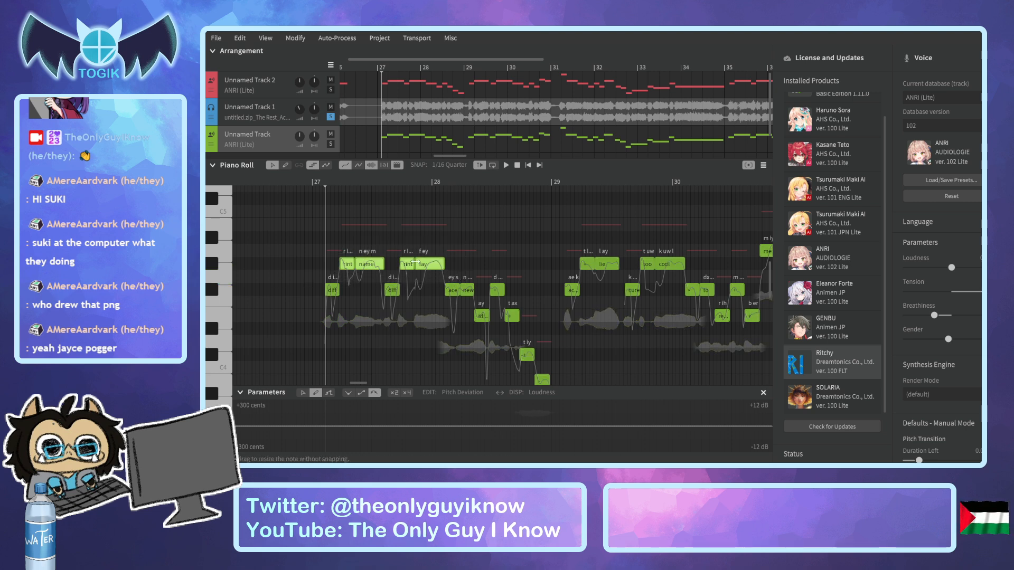
key(Down)
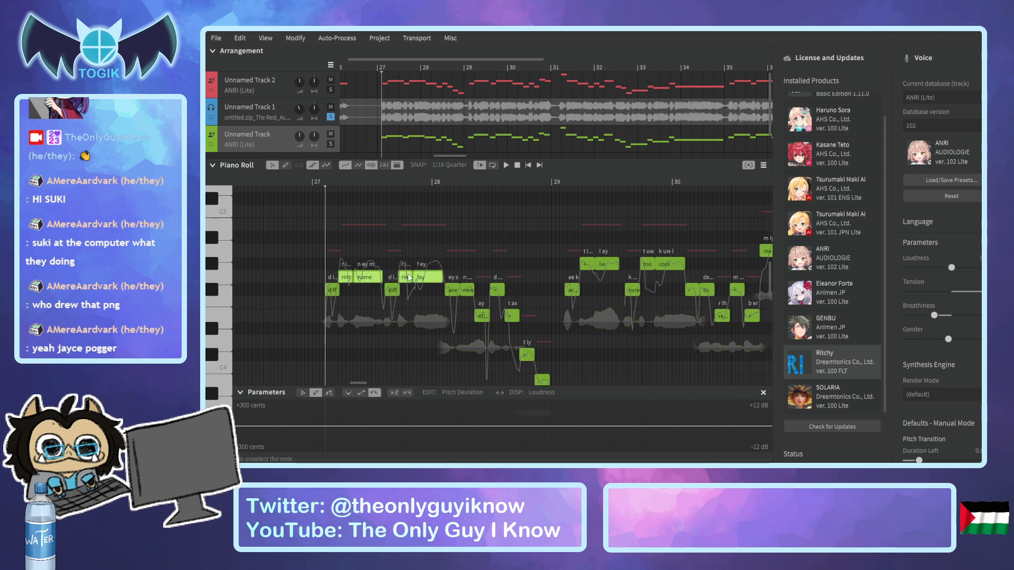
scroll(400, 250, up, 2)
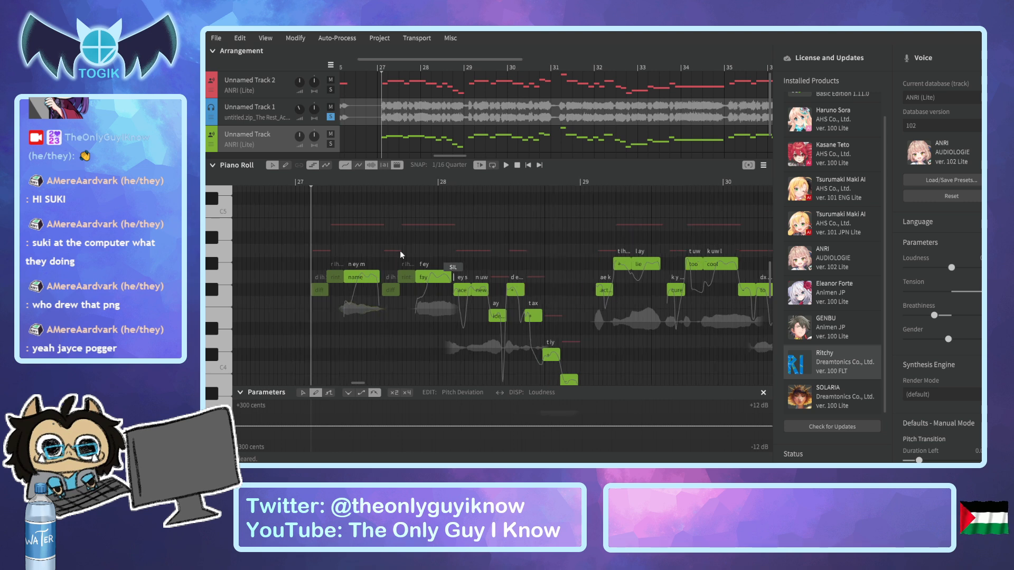
key(ctrl+z)
key(Down)
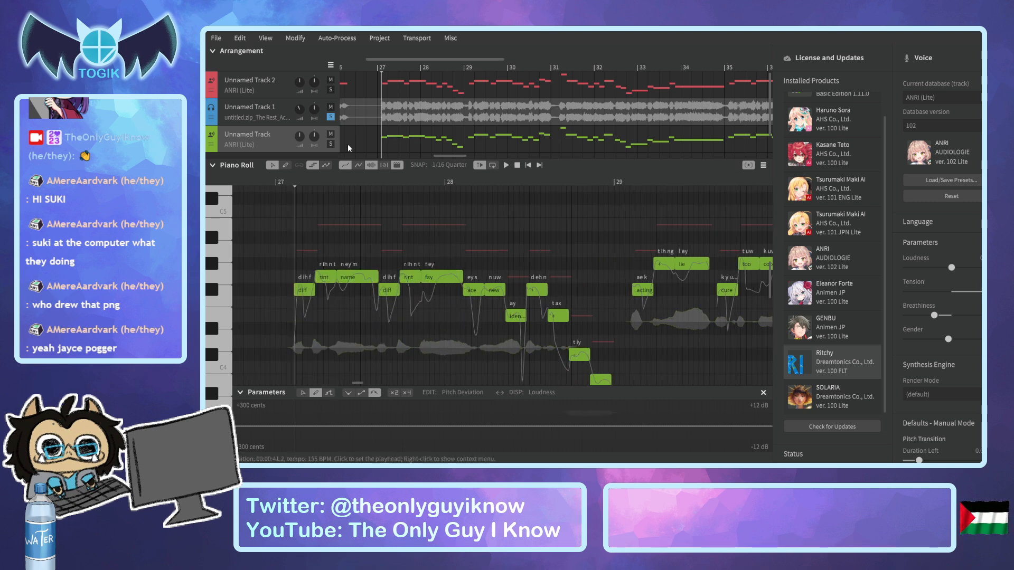
Solo the new track alongside the acapella, play its harmony from bar 27 to about bar 28, and return the playhead to the first note.
click(332, 143)
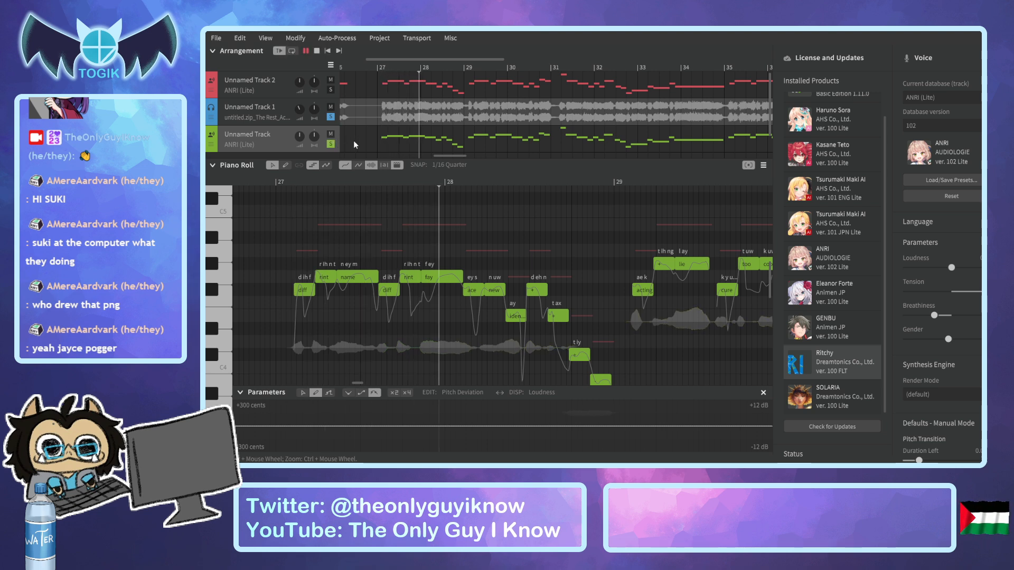
click(286, 184)
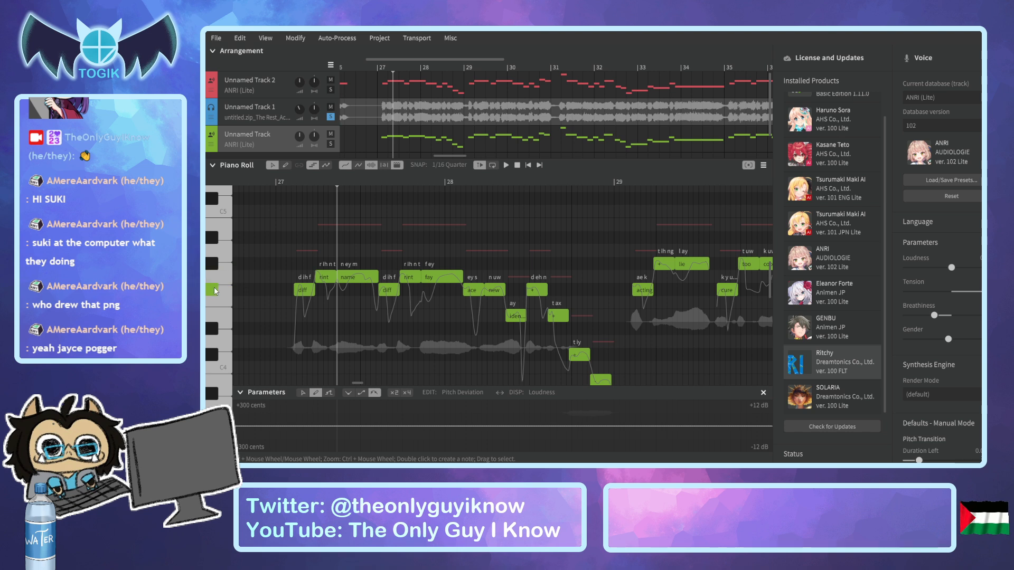
click(304, 181)
click(294, 184)
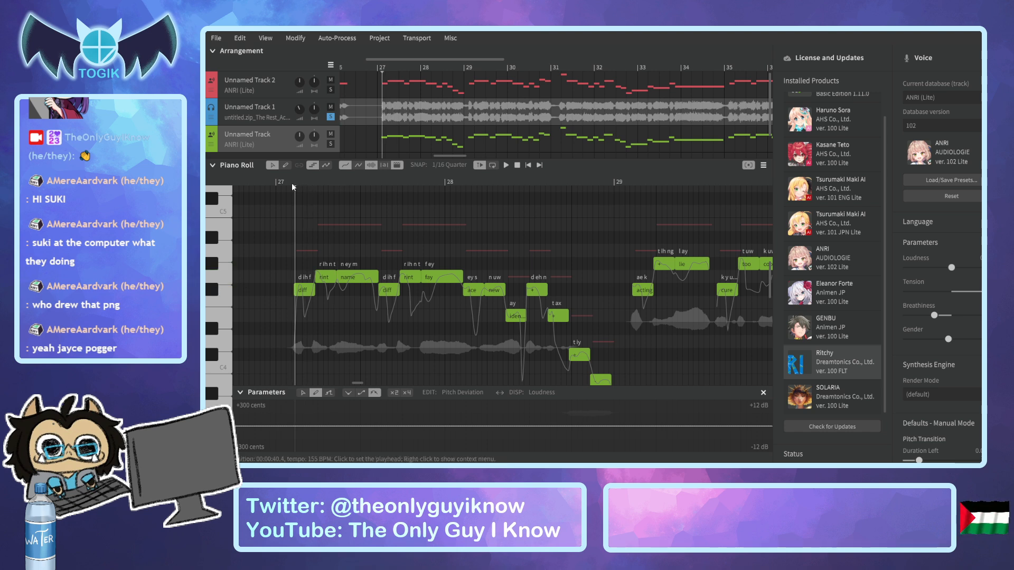
Play the soloed acapella's opening phrase from the first "diff" note in bar 27, pausing to check its pitches.
click(289, 184)
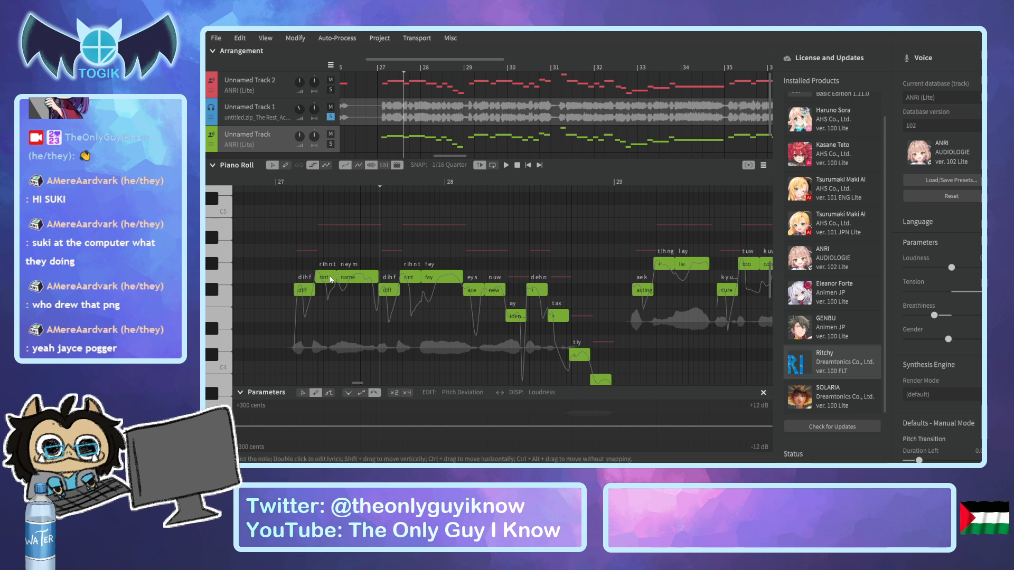
click(303, 178)
key(space)
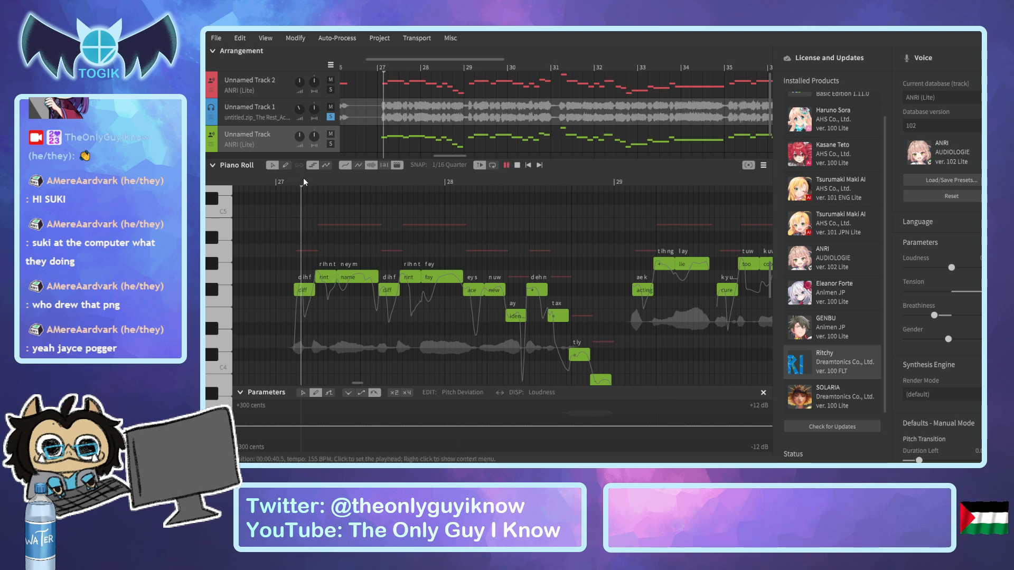
key(space)
key(space)
key(space)
key(space)
key(space)
Replay the acapella from bar 28, then listen to the whole phrase from bar 27 to bar 29.
click(448, 182)
key(space)
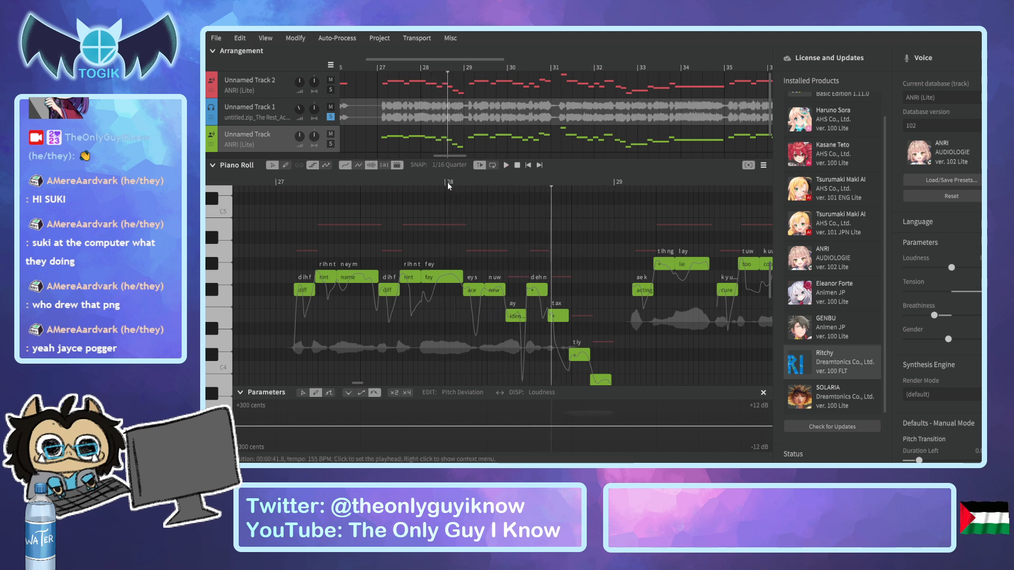
click(449, 182)
key(space)
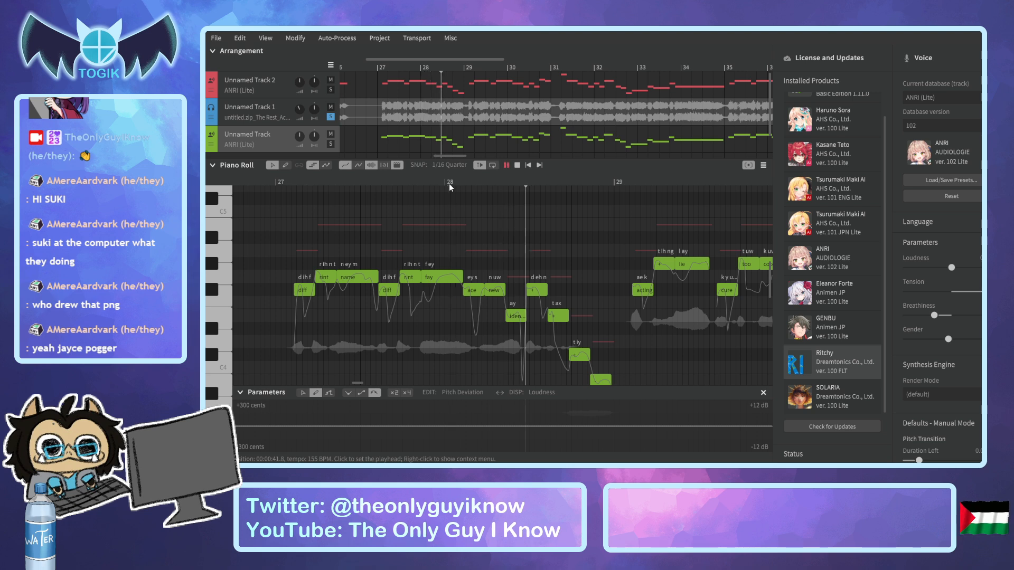
key(space)
click(289, 181)
key(space)
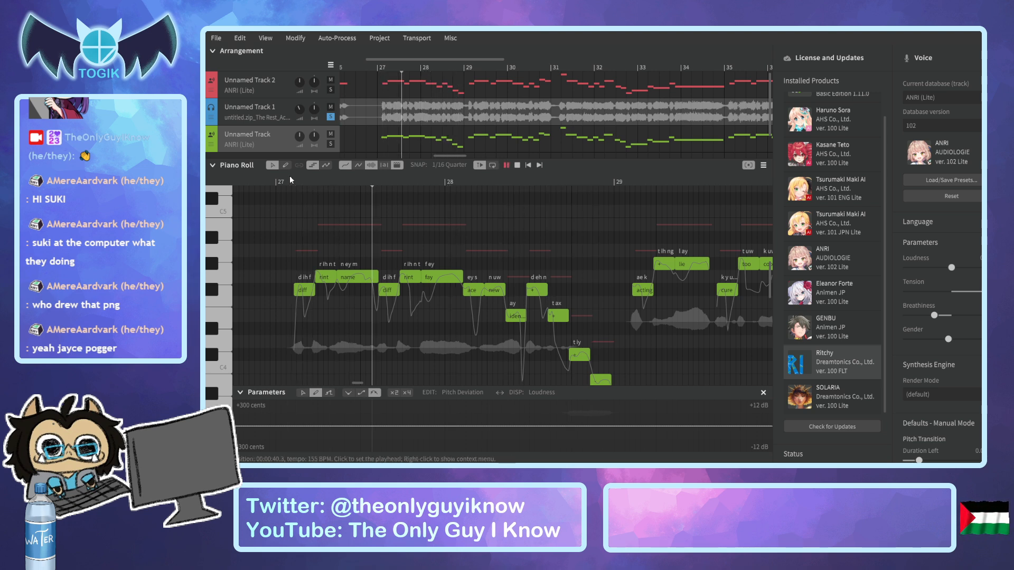
key(space)
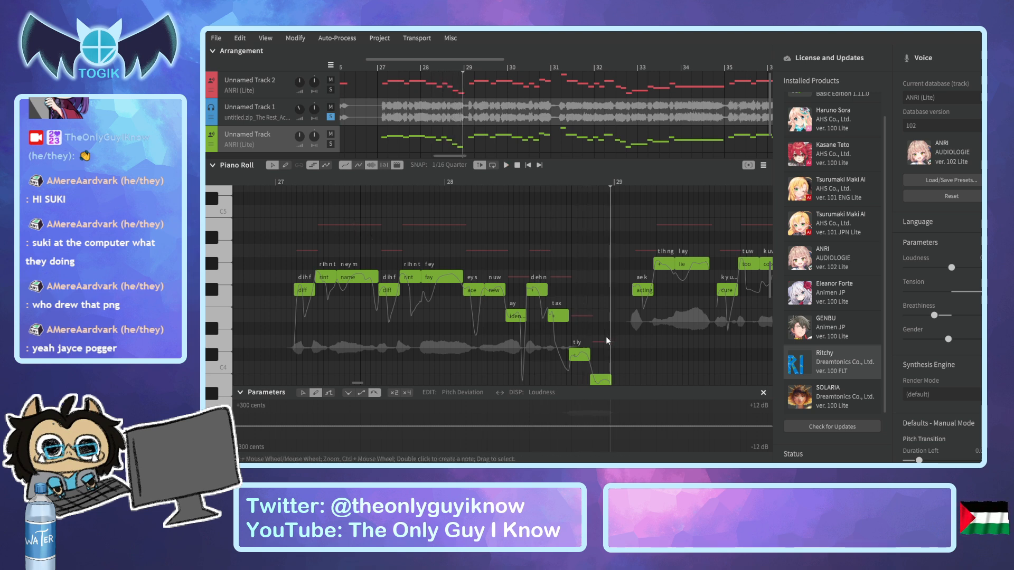
Replay the acapella's closing syllables of "identity" just before bar 29 several times.
scroll(606, 338, down, 1)
click(549, 178)
key(space)
key(space)
click(567, 180)
key(space)
key(space)
key(space)
key(space)
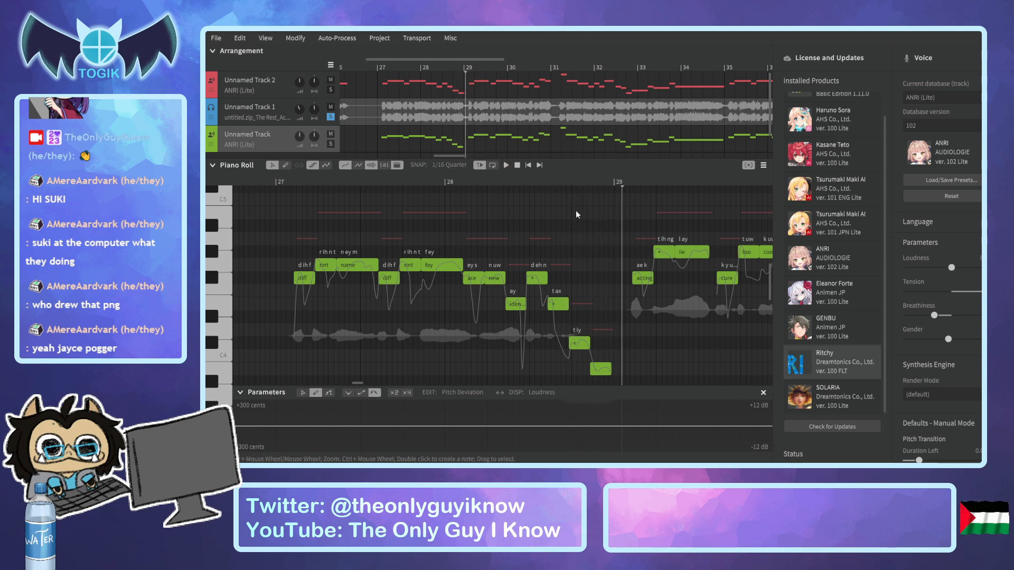
Check the acapella's last pitch before bar 29 and lower the harmony's final two notes there by two semitones.
scroll(589, 284, down, 1)
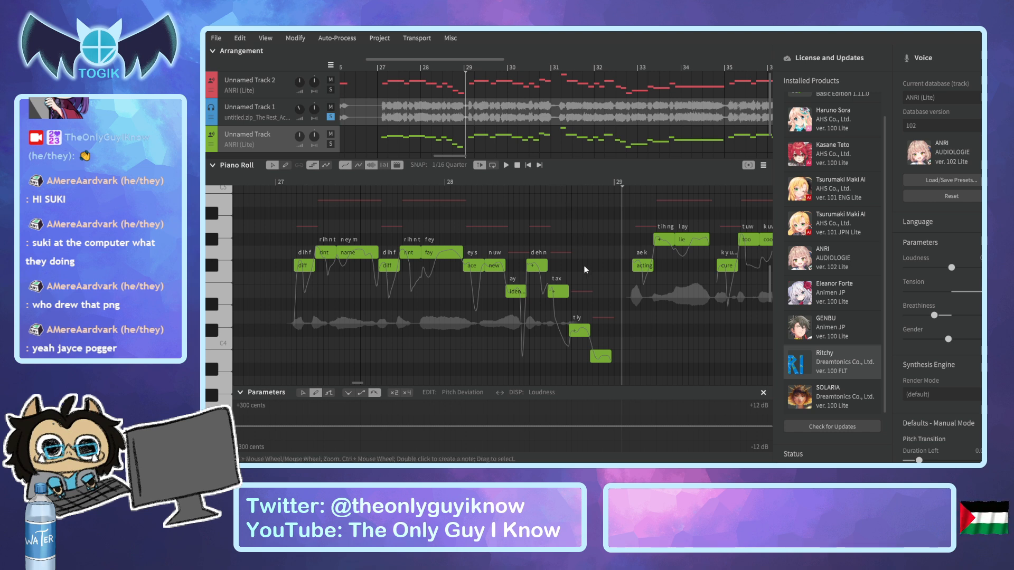
click(569, 182)
key(space)
key(space)
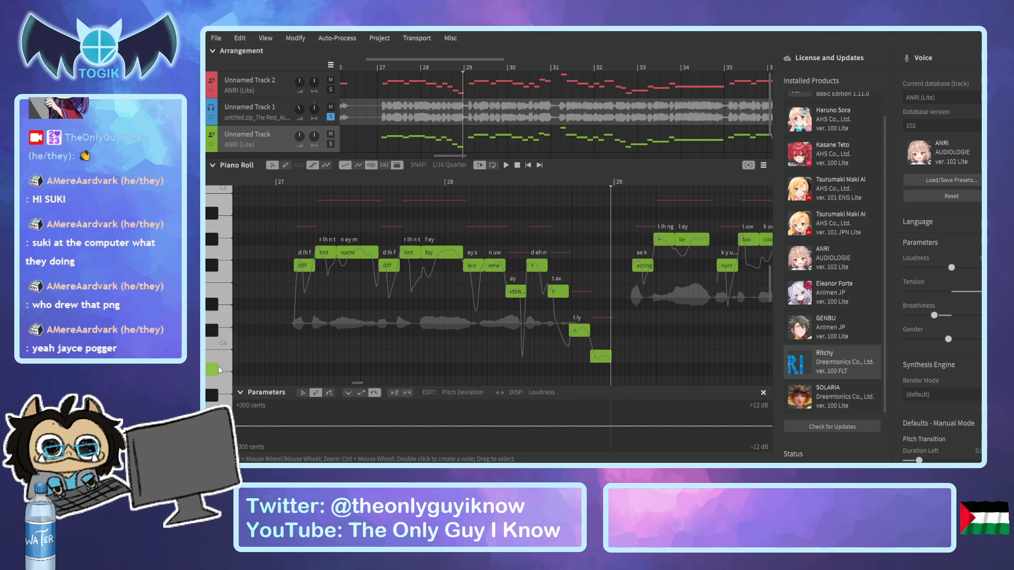
scroll(221, 349, down, 1)
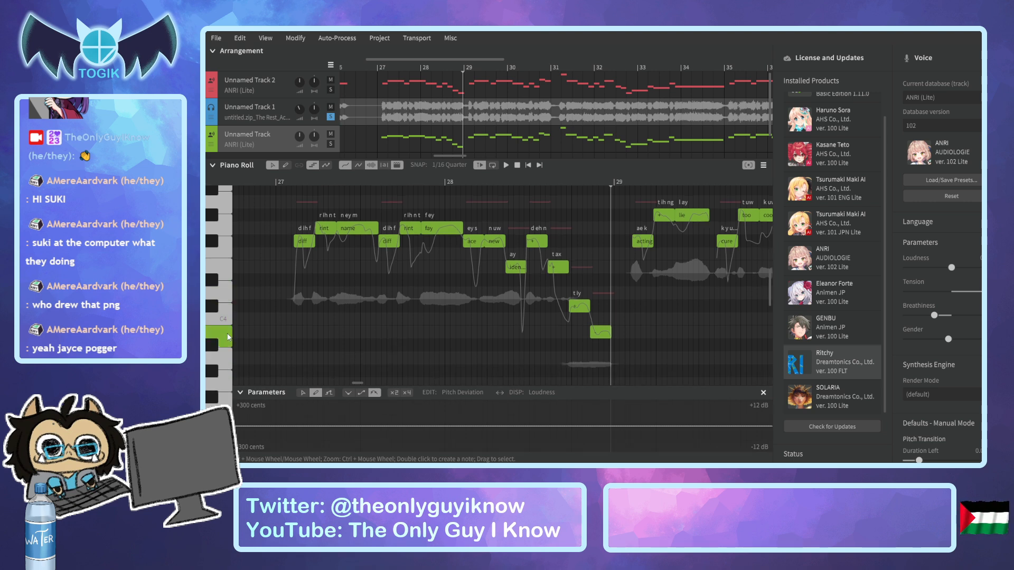
drag(580, 306, 599, 361)
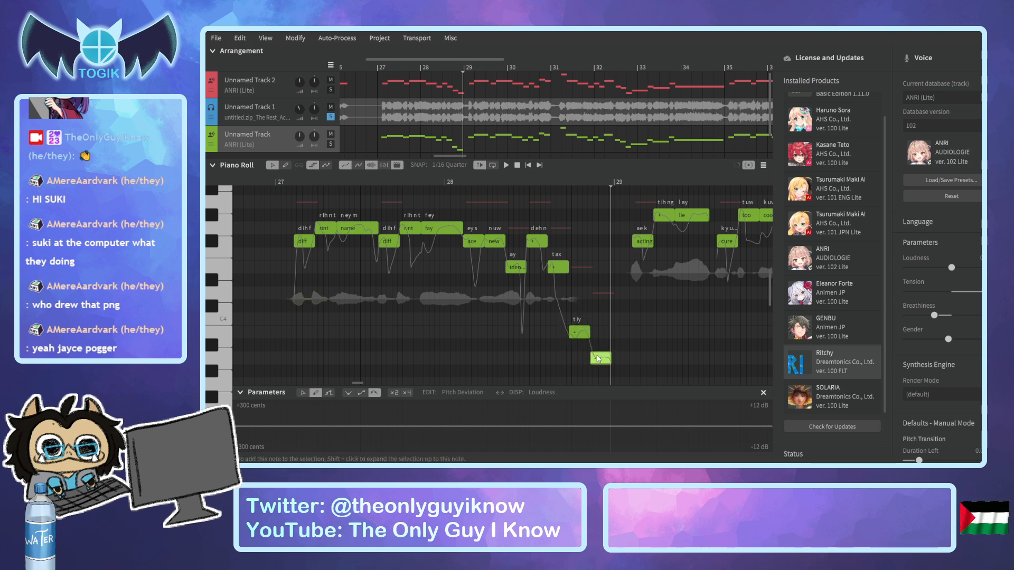
Replay the acapella from the second "diff" note in bar 27 into the "identity" notes of bar 28.
click(381, 178)
key(space)
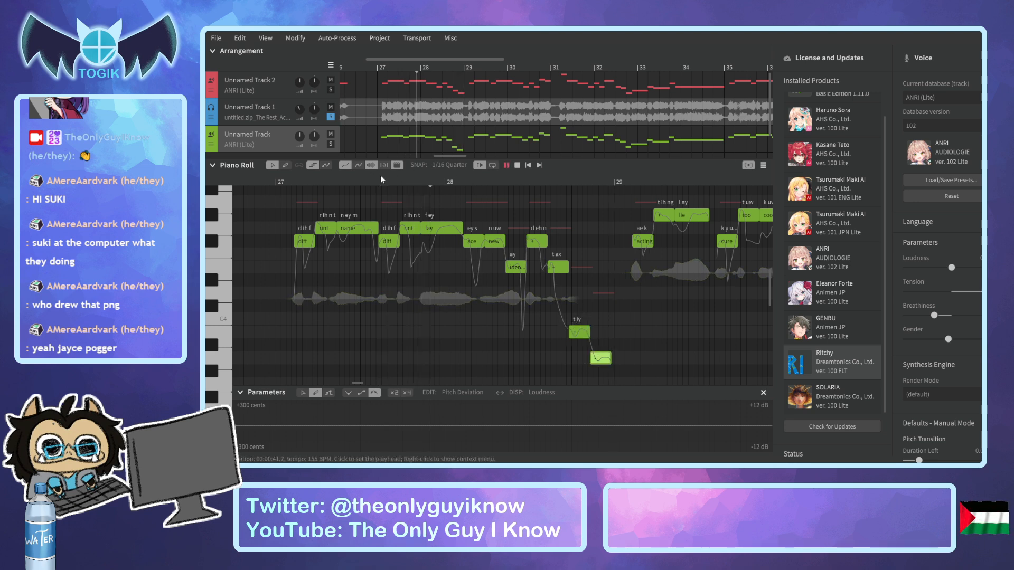
click(479, 174)
key(space)
key(space)
key(space)
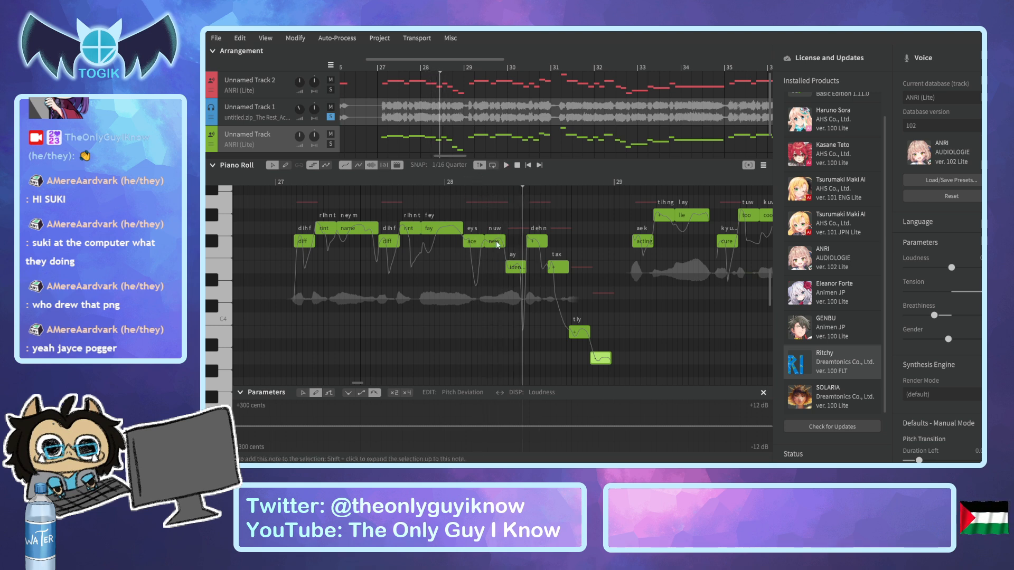
Select the harmony track's notes from bar 27 onward and nudge them slightly later in time.
scroll(486, 241, up, 2)
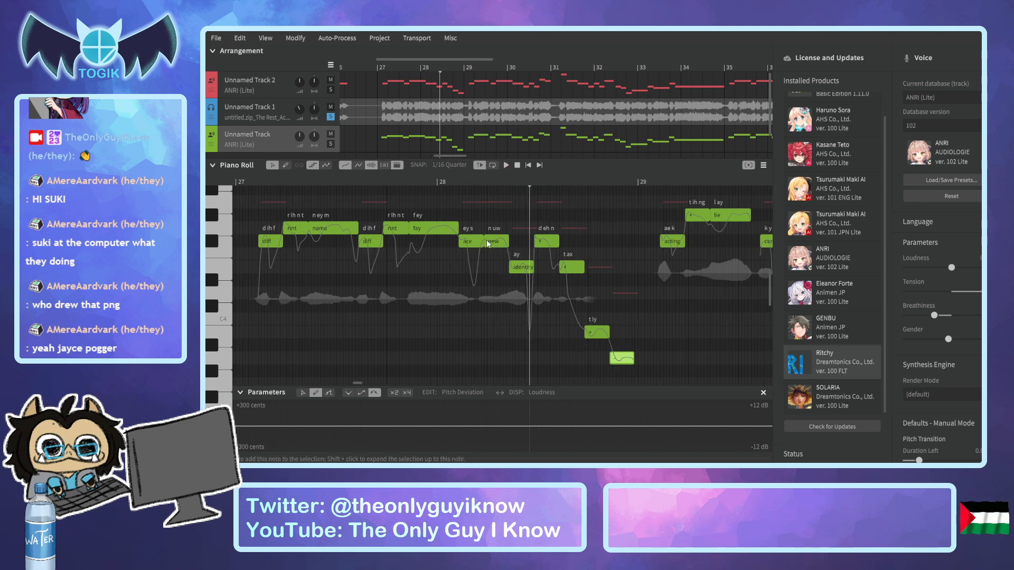
scroll(511, 258, down, 4)
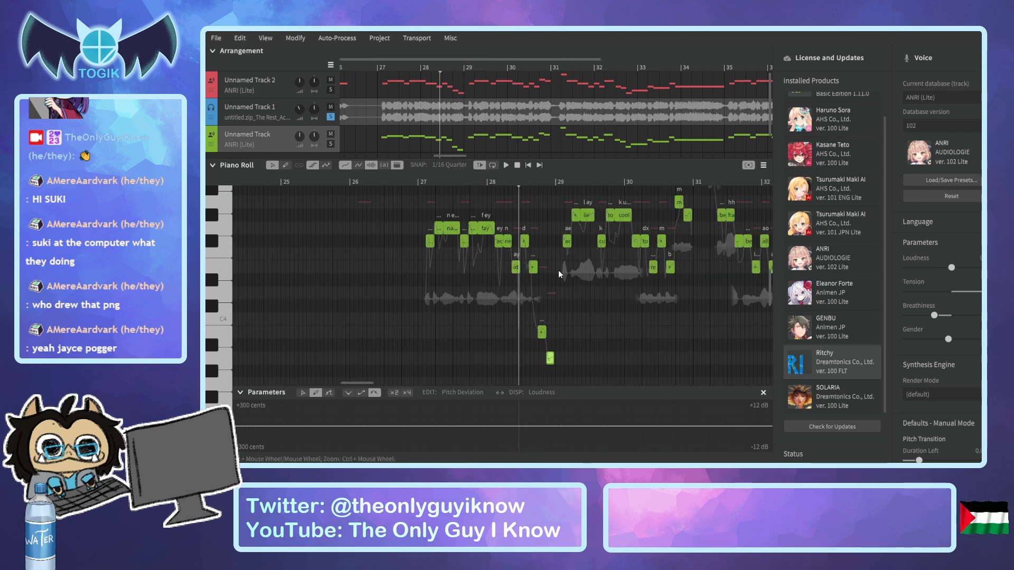
scroll(559, 271, down, 1)
drag(368, 382, 389, 383)
scroll(432, 336, down, 1)
scroll(433, 330, up, 1)
scroll(433, 330, up, 2)
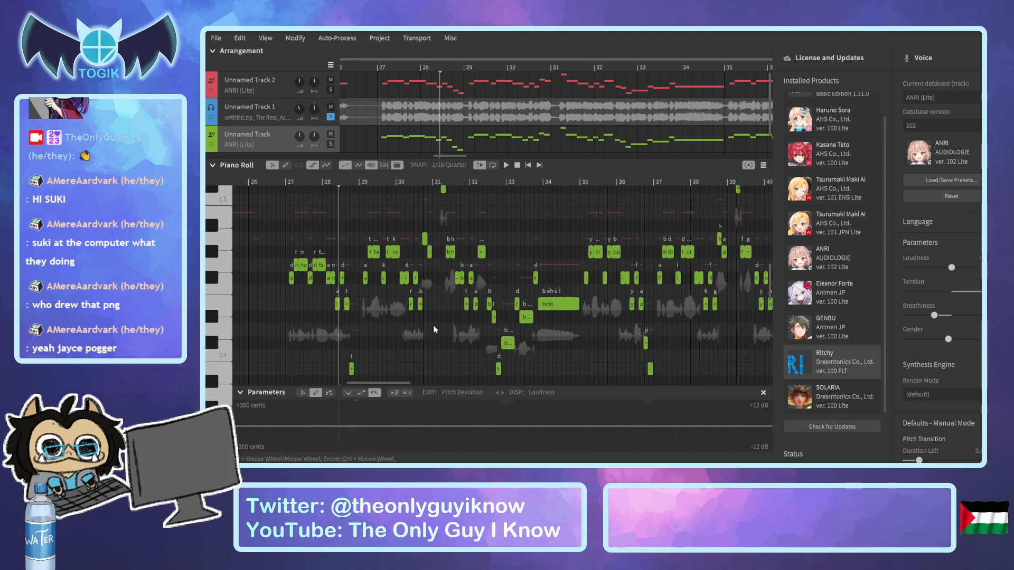
drag(269, 196, 639, 433)
scroll(287, 326, up, 6)
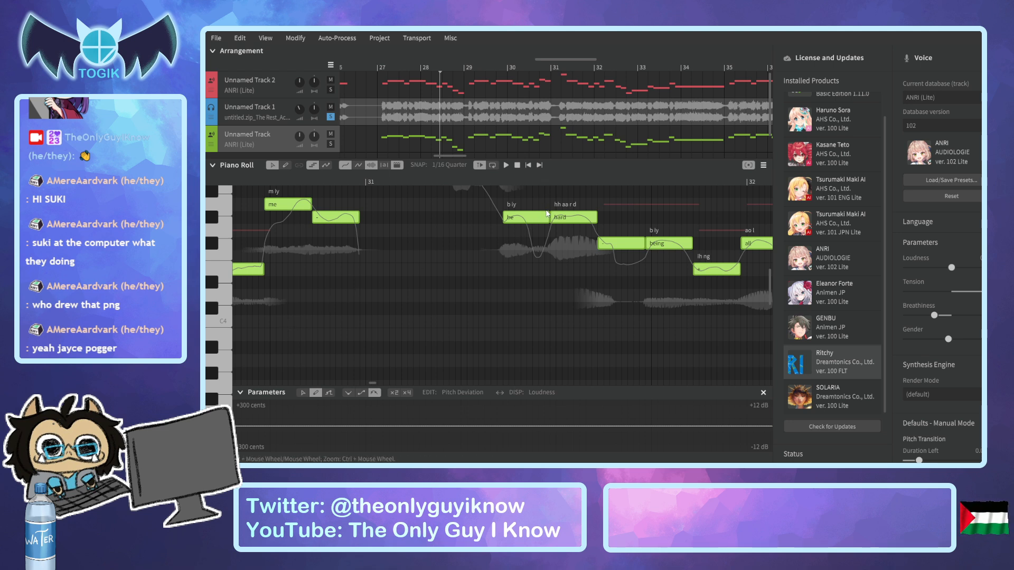
drag(570, 222, 576, 222)
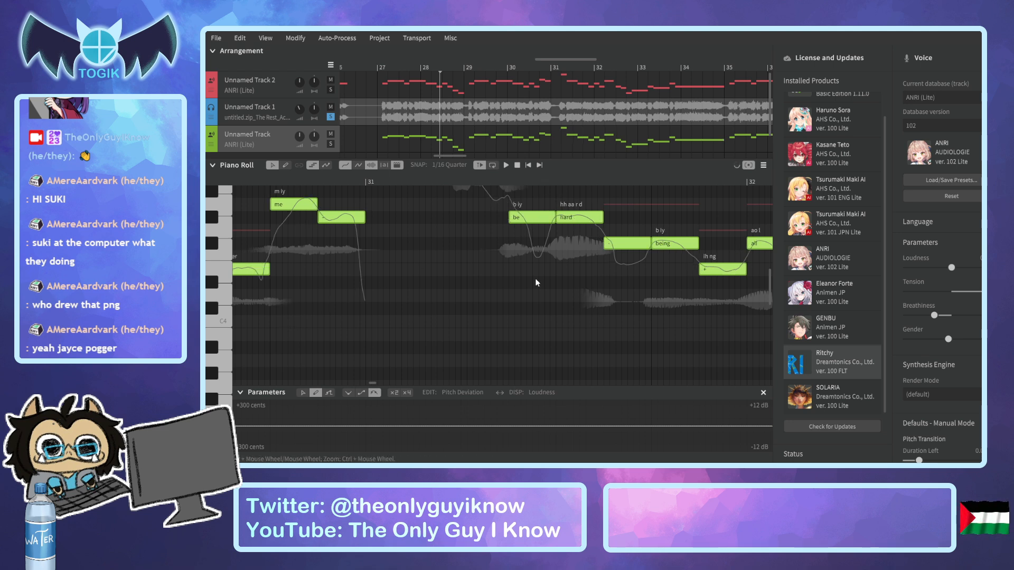
Play the acapella from bar 27, then replay the "new identity" part of bar 28 to check its pitches.
drag(429, 68, 379, 76)
key(space)
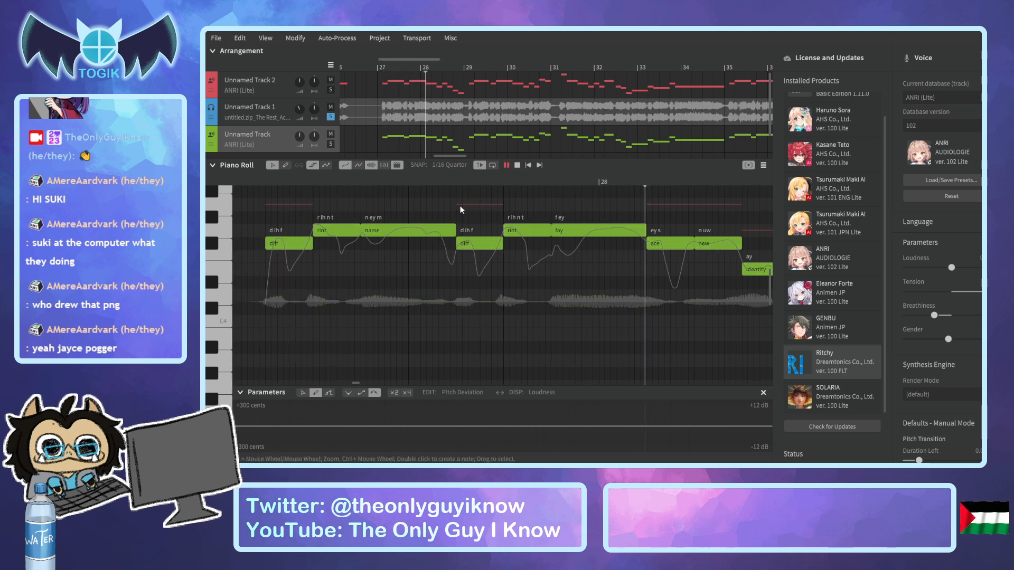
key(space)
drag(468, 62, 446, 59)
click(367, 182)
key(space)
key(space)
key(space)
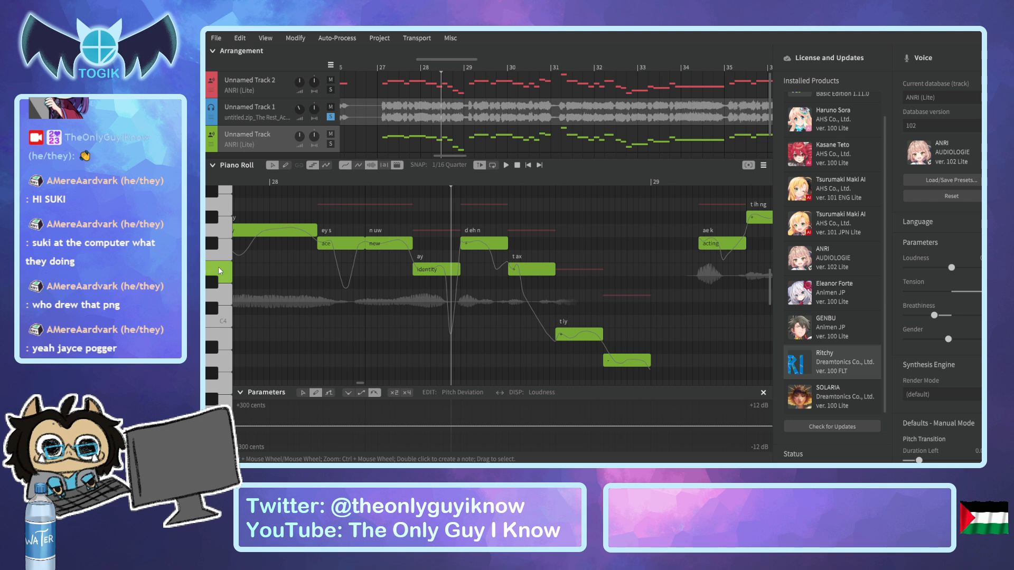
Raise the "new" note in bar 28 by one semitone and replay the acapella from the start of that bar.
click(385, 243)
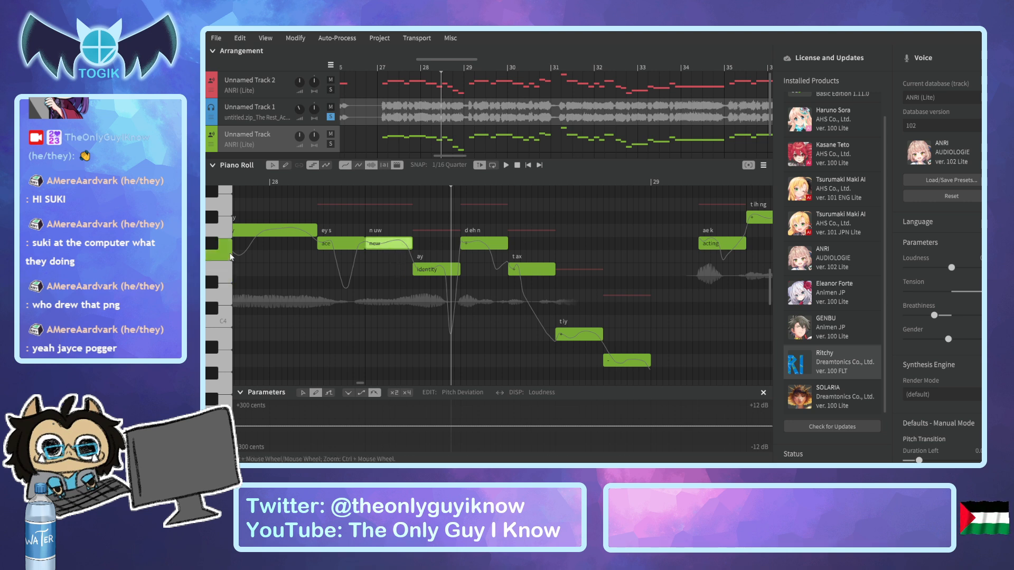
drag(398, 242, 397, 229)
click(294, 175)
key(space)
key(space)
click(276, 183)
key(space)
key(space)
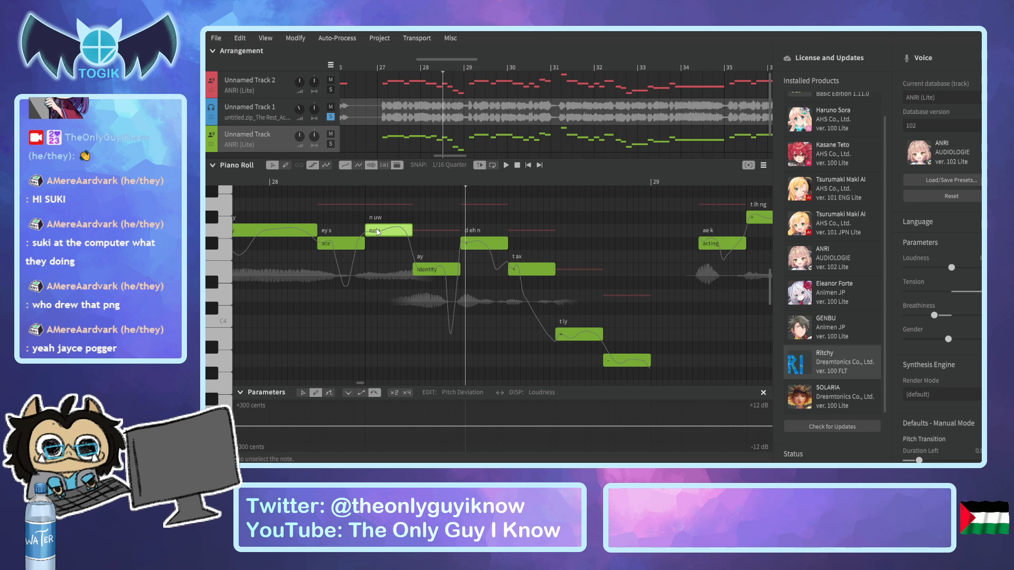
click(271, 181)
key(space)
key(space)
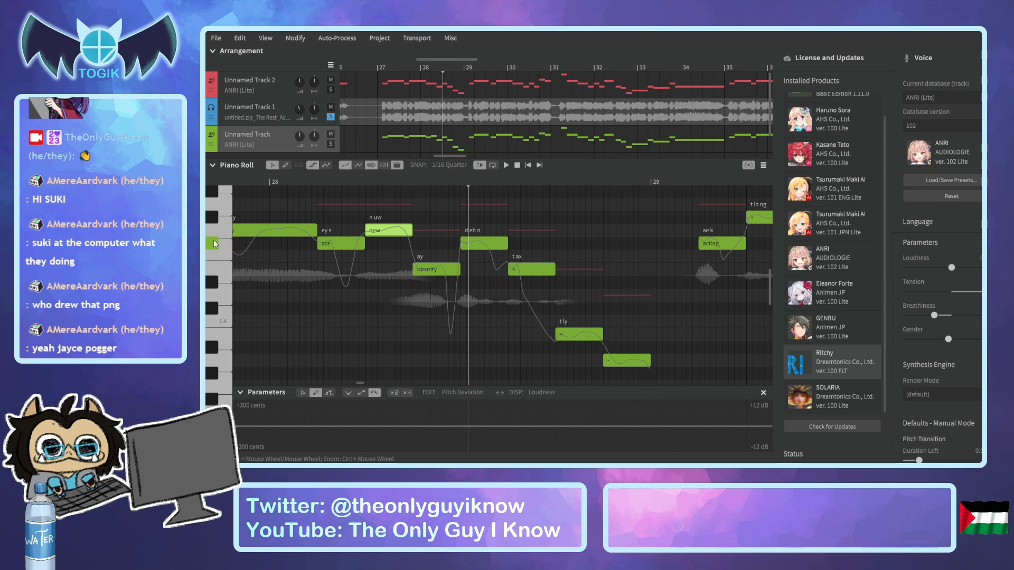
Raise the "d eh n" note in bar 28 by one semitone and replay the acapella from the "ace" note.
drag(467, 244, 467, 228)
click(323, 181)
key(space)
key(space)
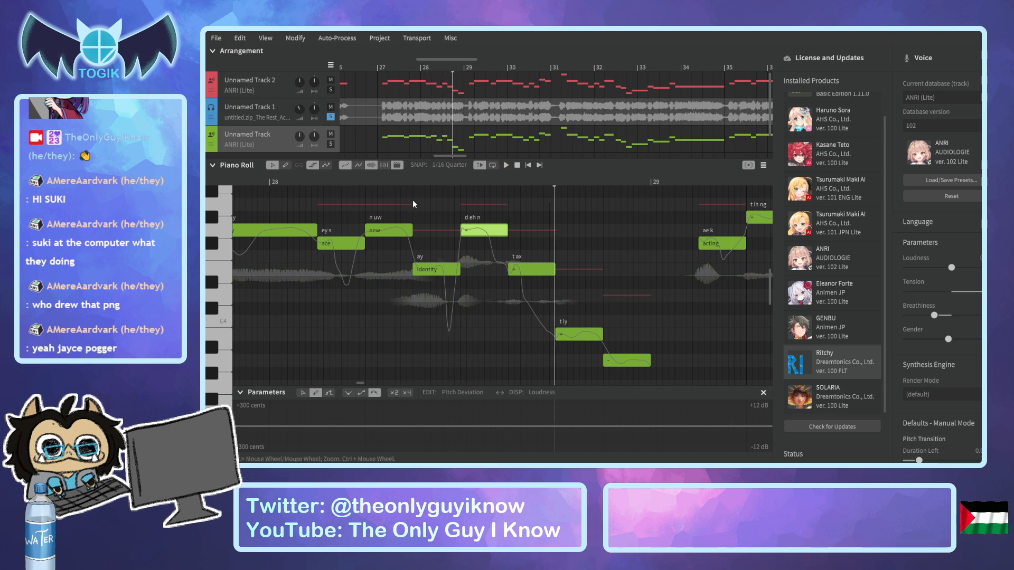
Replay the acapella from just before the "d eh n" note in bar 28 and compare it with the piano keys.
click(452, 180)
key(space)
key(space)
click(453, 180)
key(space)
key(space)
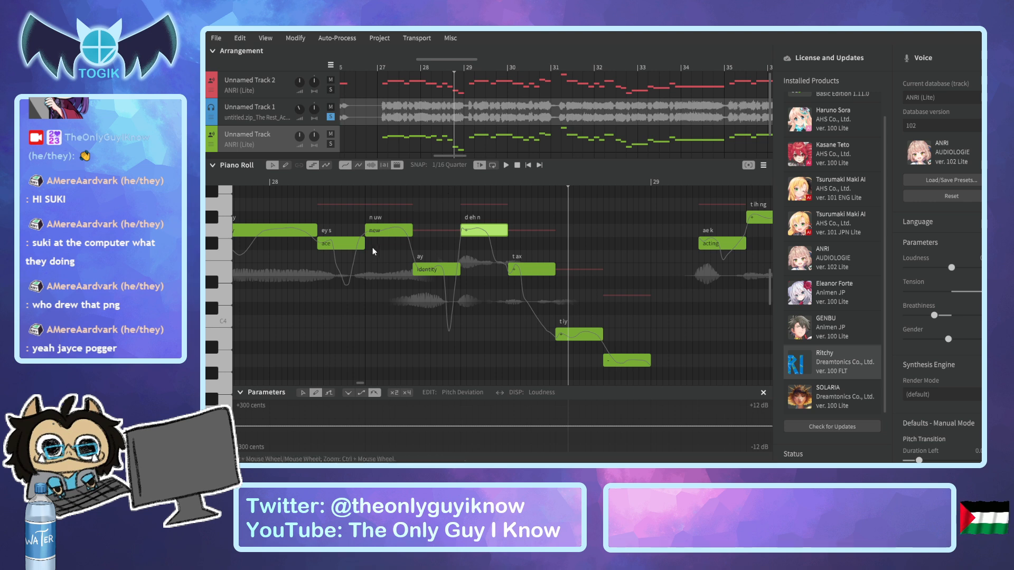
click(224, 285)
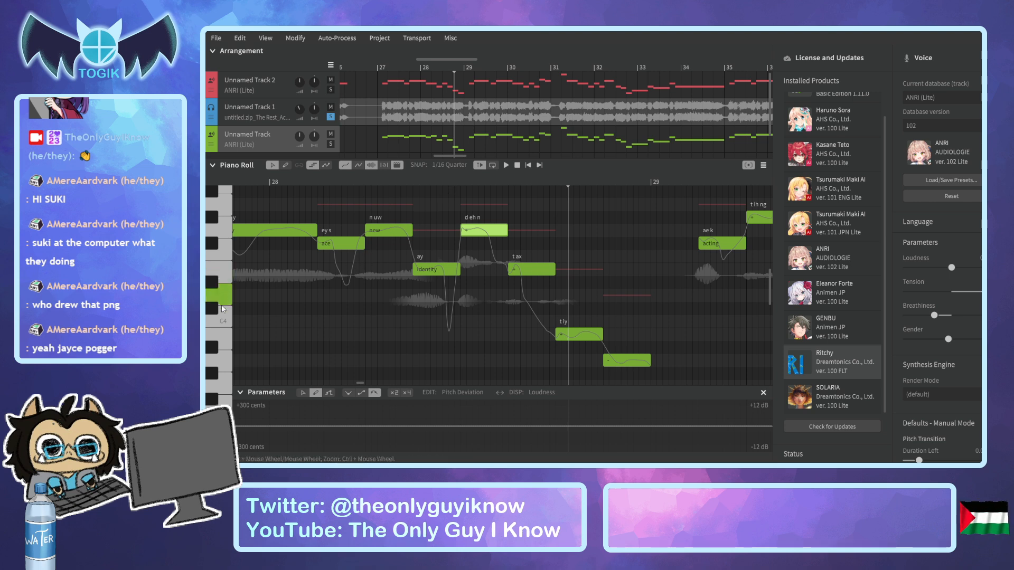
Switch solo from the acapella to the harmony track and play it from bar 27 to the middle of bar 28.
drag(432, 60, 405, 57)
click(380, 68)
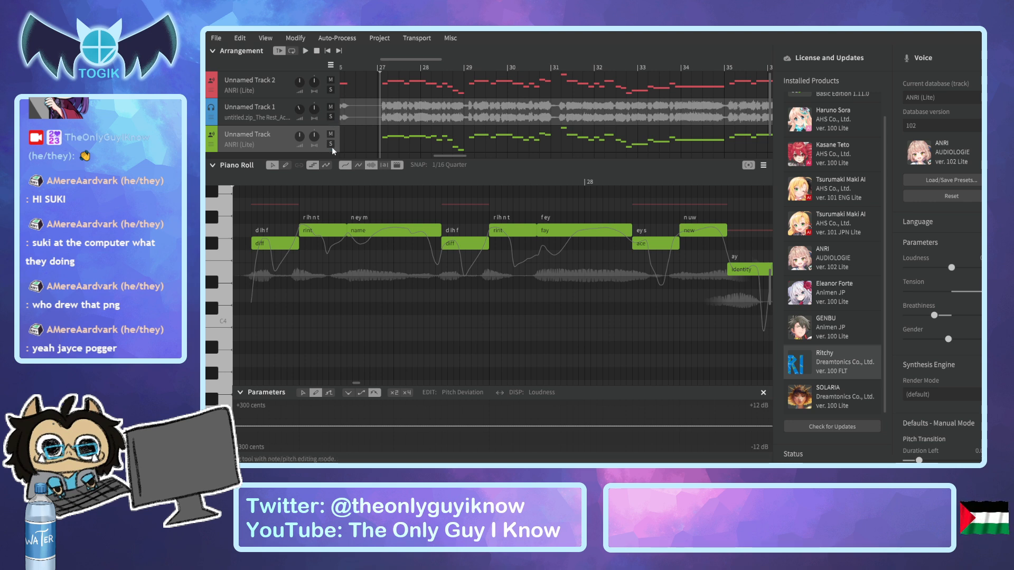
key(space)
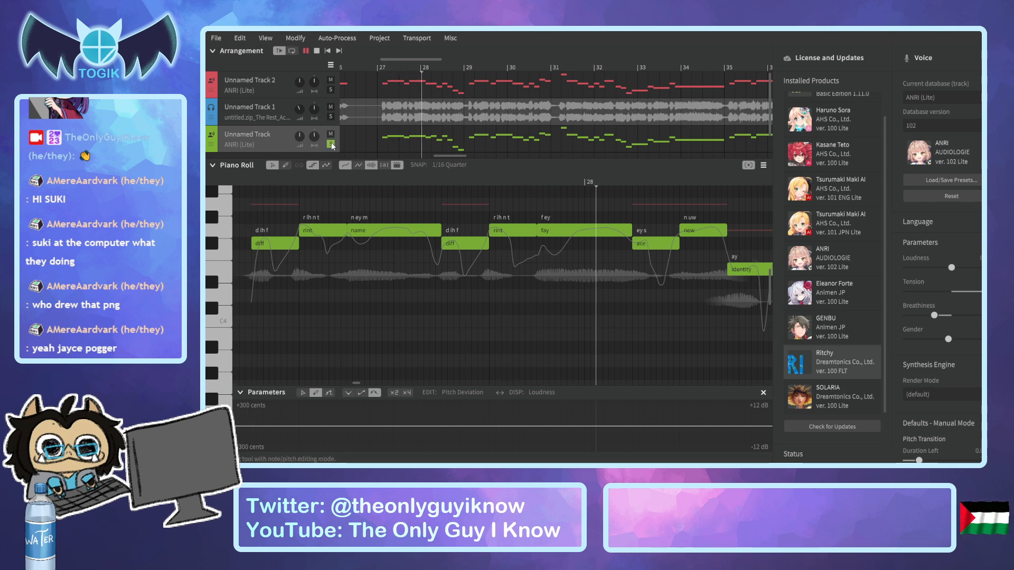
key(space)
drag(474, 59, 446, 59)
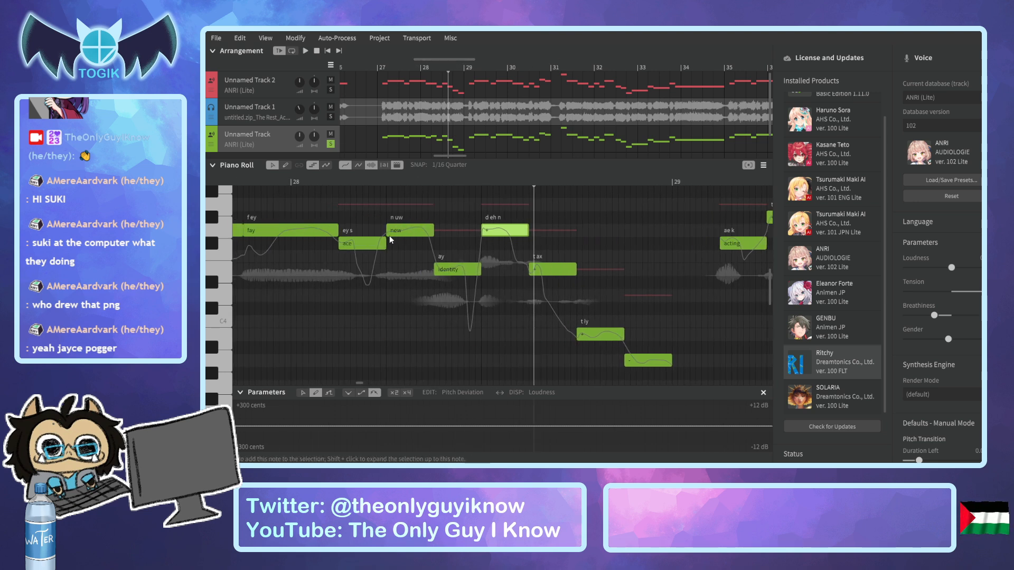
Lower the "new" and "d eh n" notes in bar 28 by one semitone each.
click(391, 232)
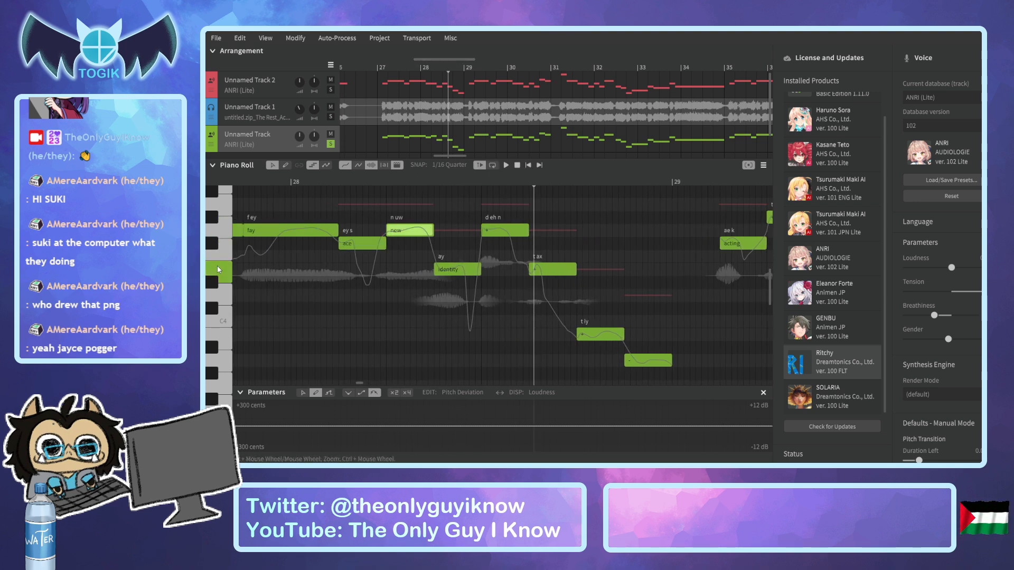
drag(411, 234, 411, 244)
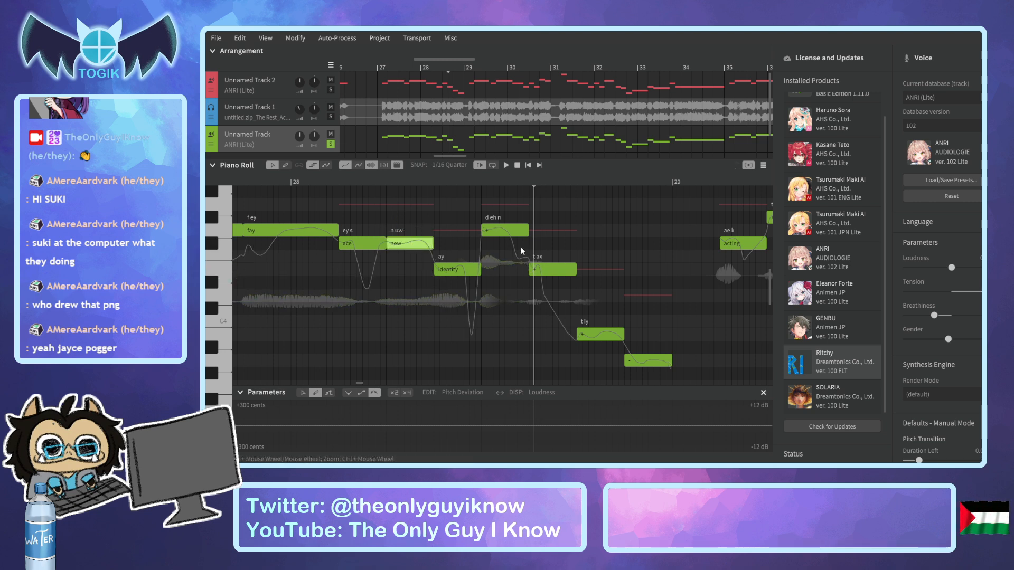
drag(515, 231, 515, 244)
click(540, 271)
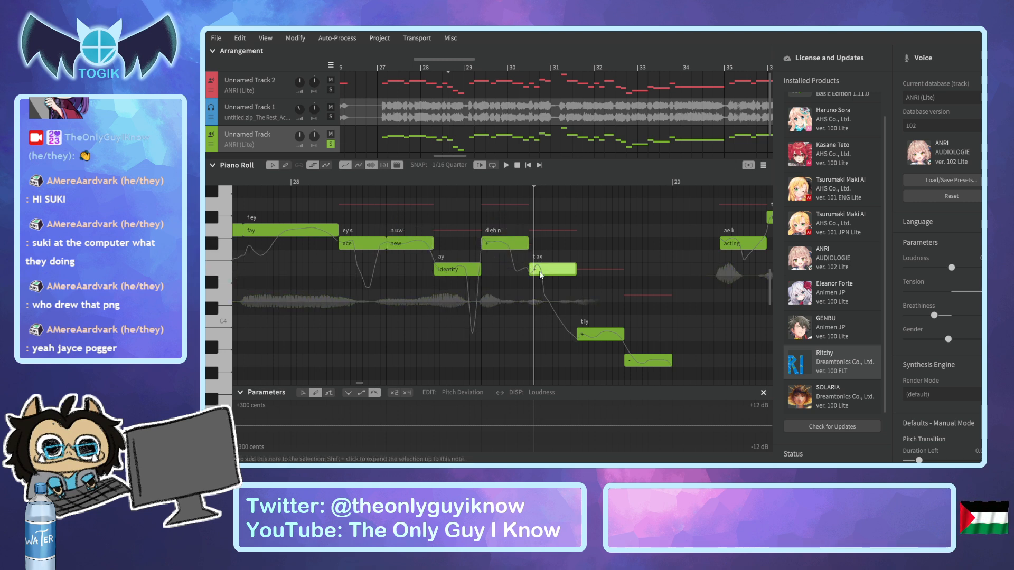
Play the soloed harmony from bar 27 to bar 29, then switch solo to the acapella and play on through bar 29.
click(381, 68)
key(space)
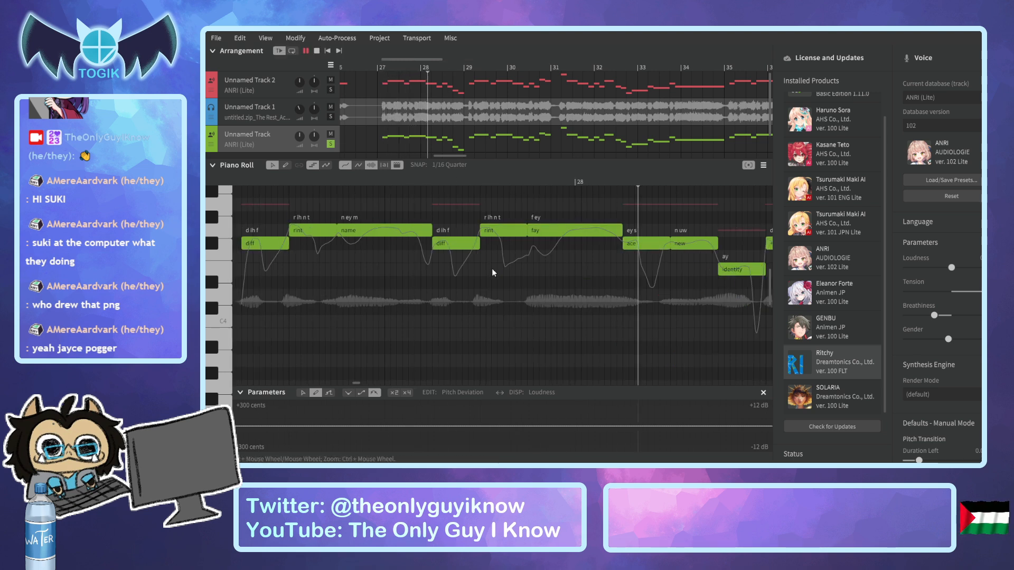
key(space)
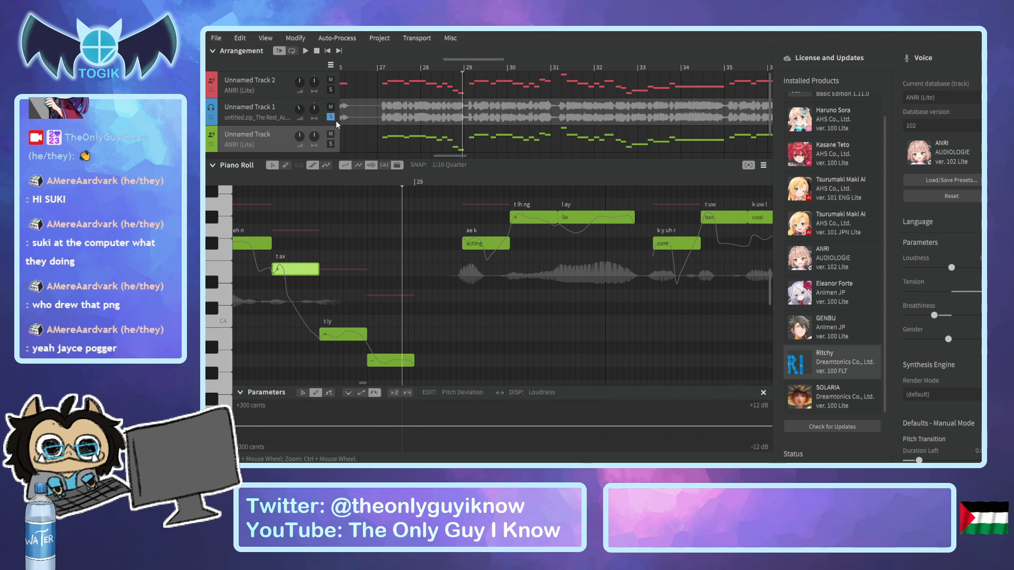
key(space)
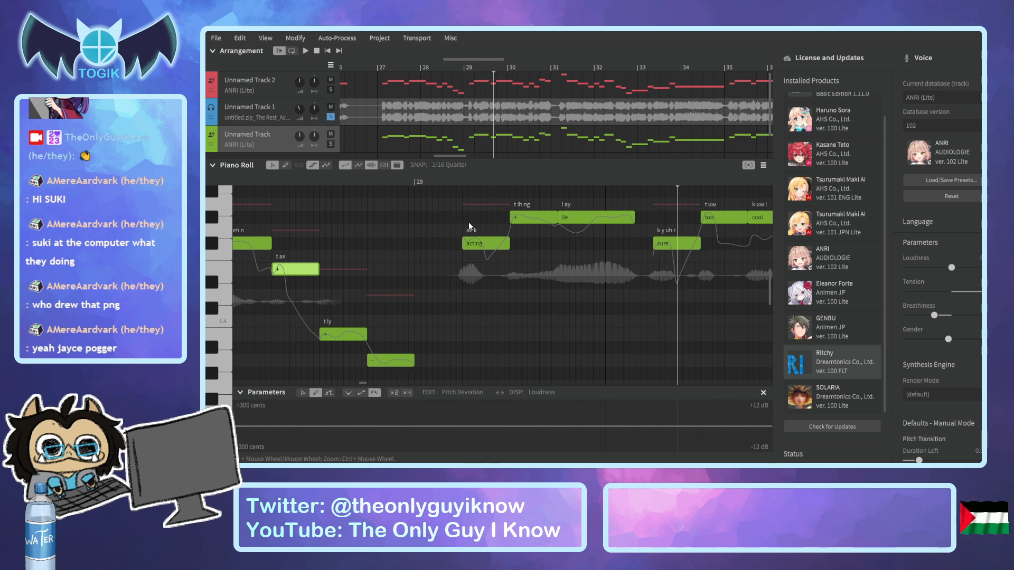
Play the acapella from just before "acting" in bar 29, try "acting" one semitone higher, and return it to its original pitch.
click(448, 185)
click(446, 185)
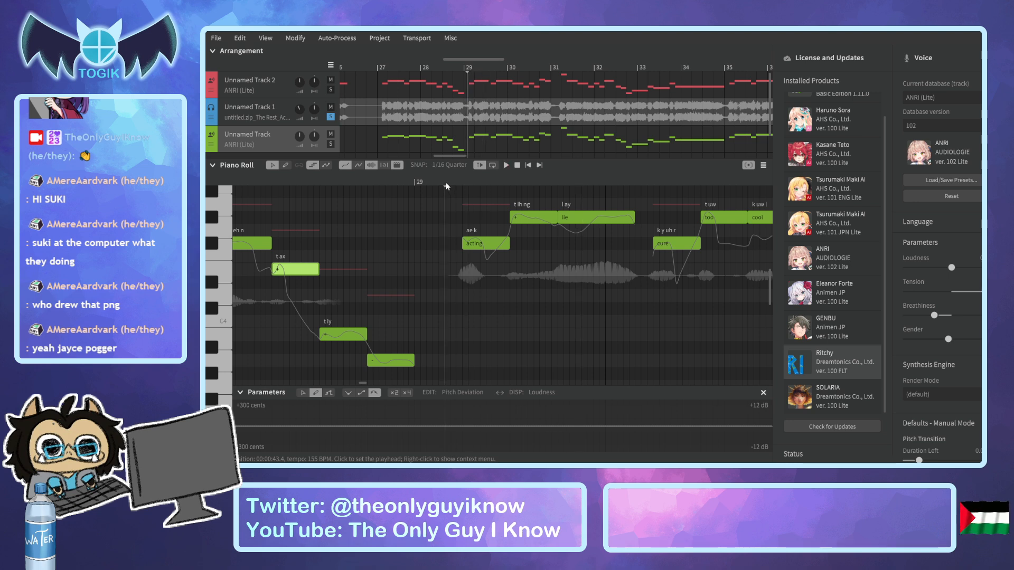
click(445, 182)
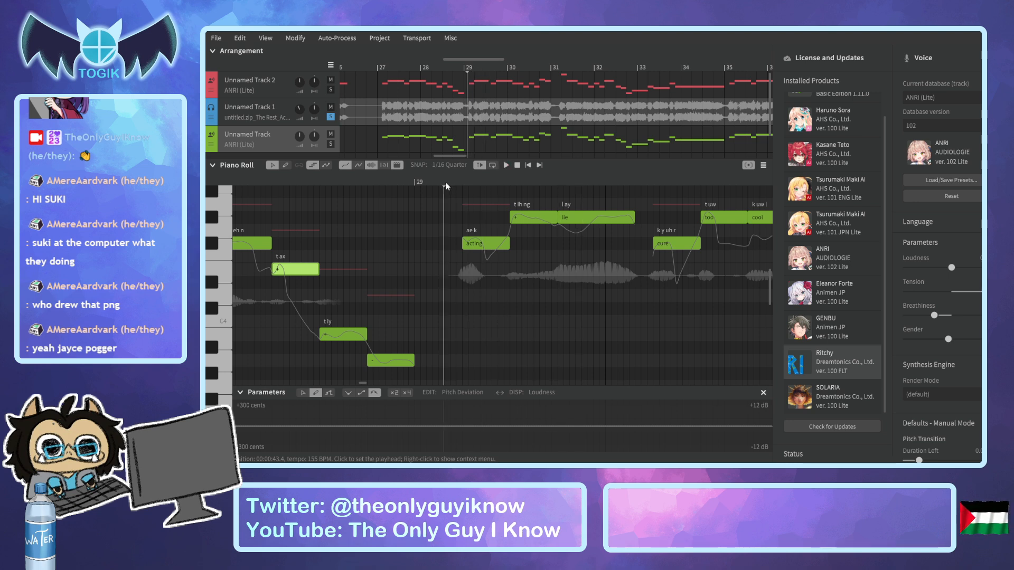
key(space)
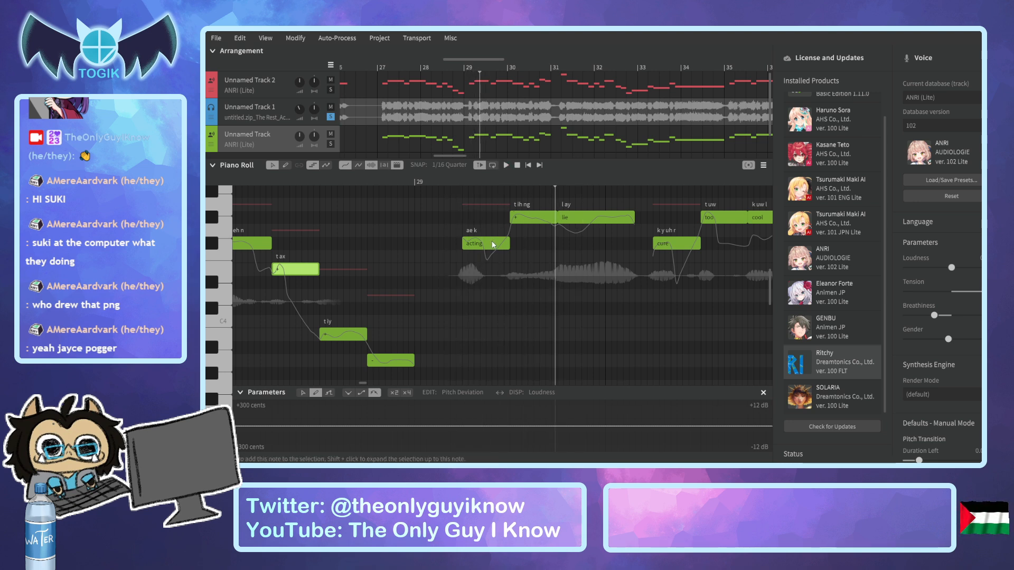
drag(491, 243, 491, 231)
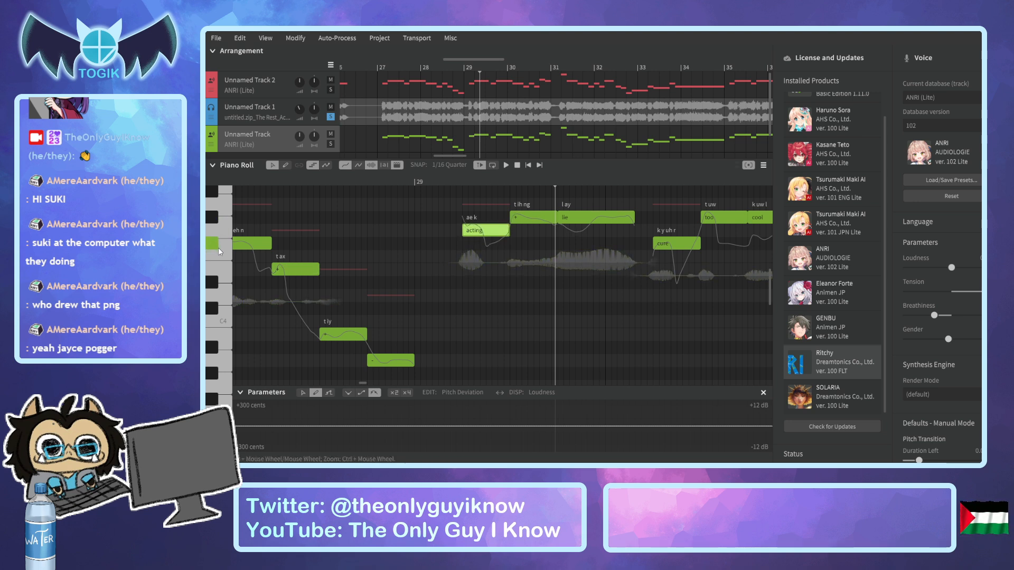
drag(477, 231, 479, 243)
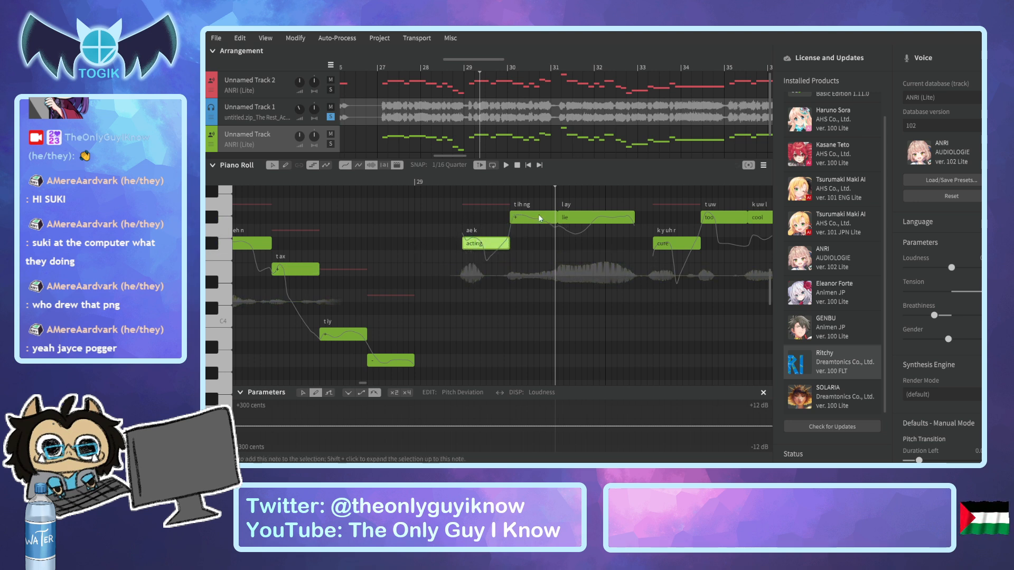
Lower the second syllable of "acting" and the "lie", "too" and "cool" notes in bar 29 by one semitone each.
drag(457, 59, 477, 59)
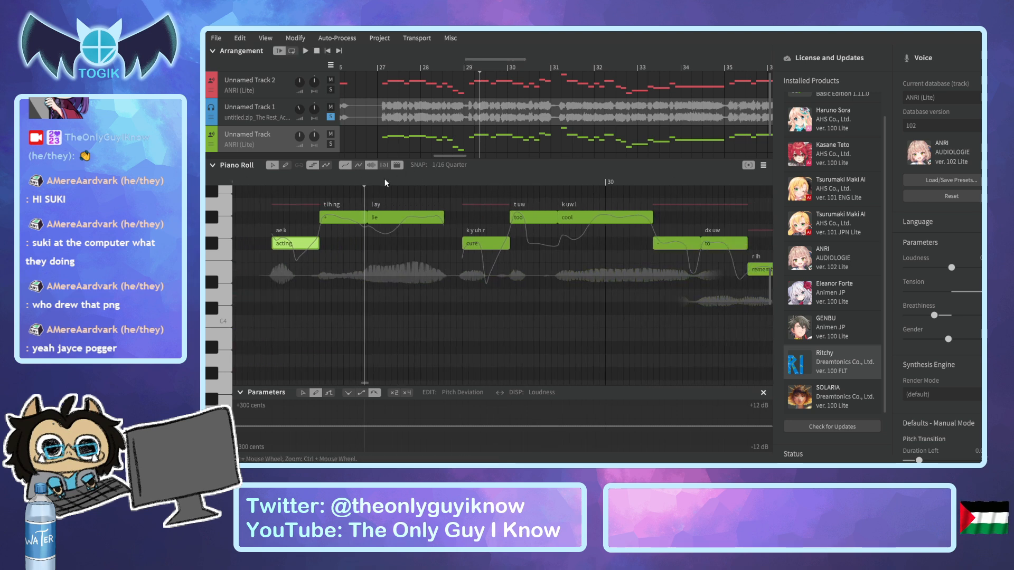
drag(346, 218, 409, 228)
drag(520, 217, 568, 231)
click(567, 219)
Play the acapella from bar 29 to the middle of bar 30 against the edited notes.
click(464, 64)
key(space)
key(space)
key(space)
key(space)
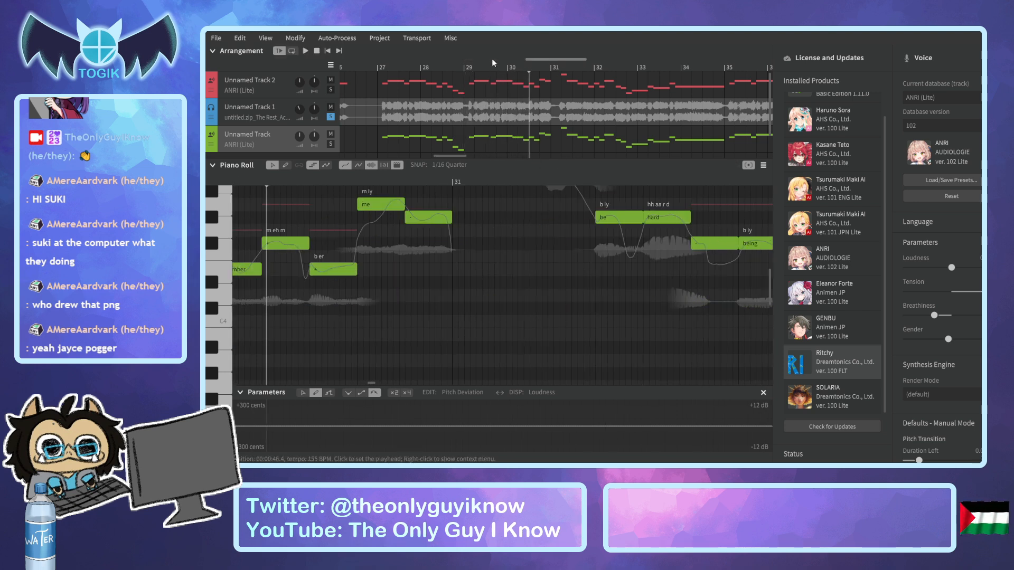
Replay the acapella around "to remember" in bar 30 and compare it with the piano keys.
drag(546, 58, 530, 59)
click(312, 174)
key(space)
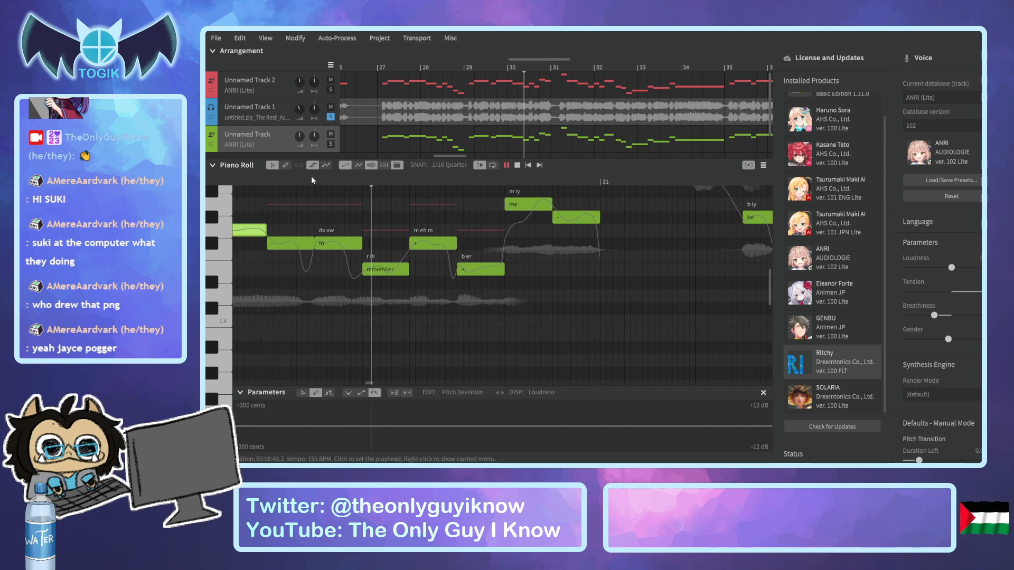
click(309, 182)
key(space)
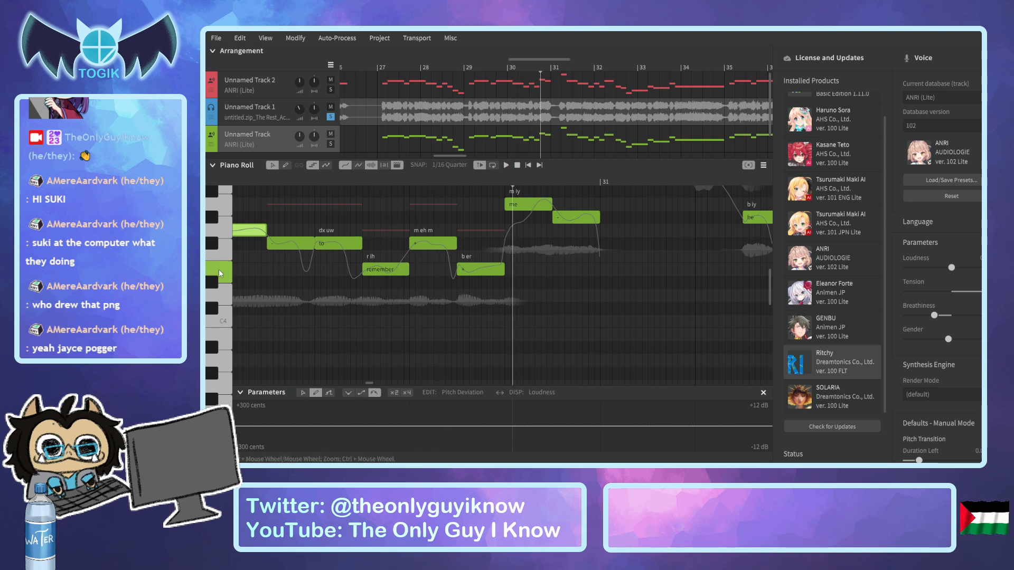
Play the acapella from just before "me" in bar 30 and lower the sustain note after "me" by one semitone.
click(473, 179)
key(space)
key(space)
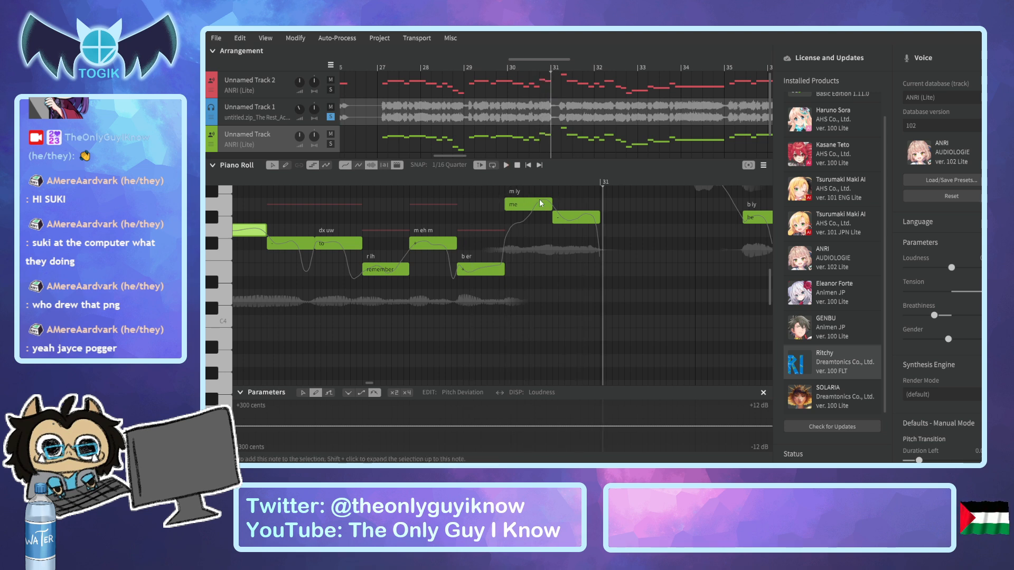
scroll(540, 209, up, 1)
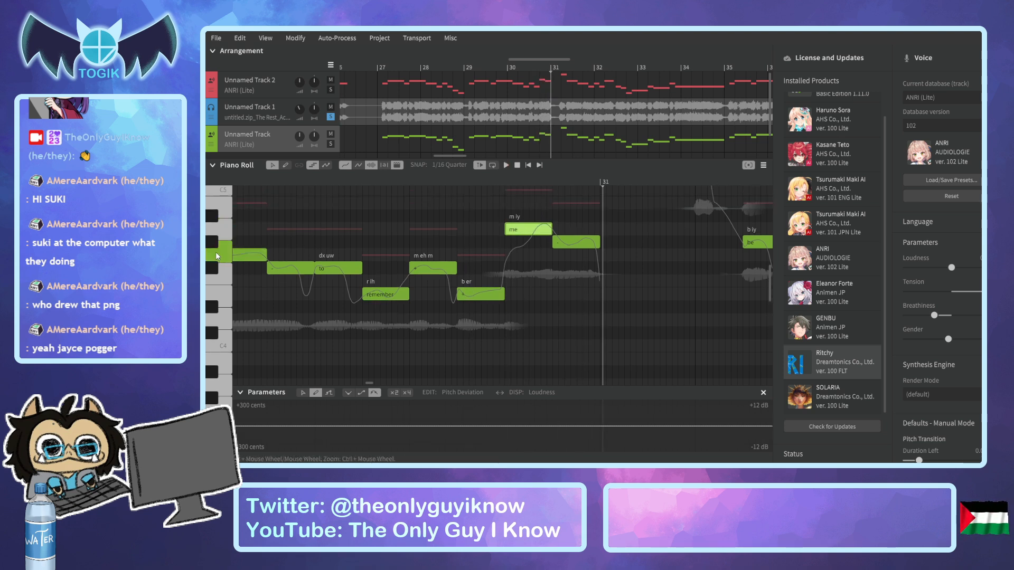
drag(576, 242, 575, 254)
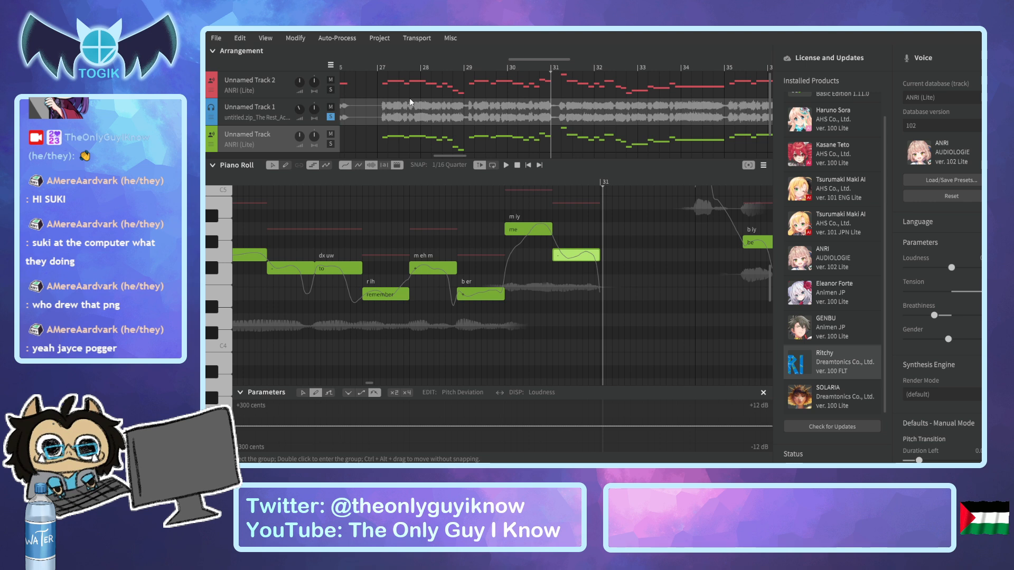
Play the acapella from the middle of bar 28 into bar 31 to check the notes in between.
click(380, 70)
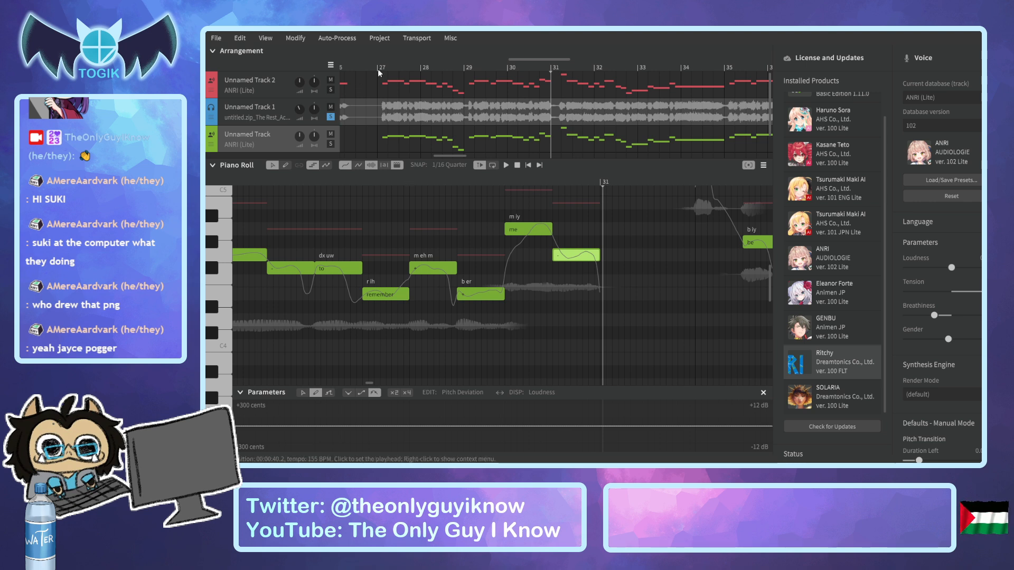
scroll(339, 219, up, 1)
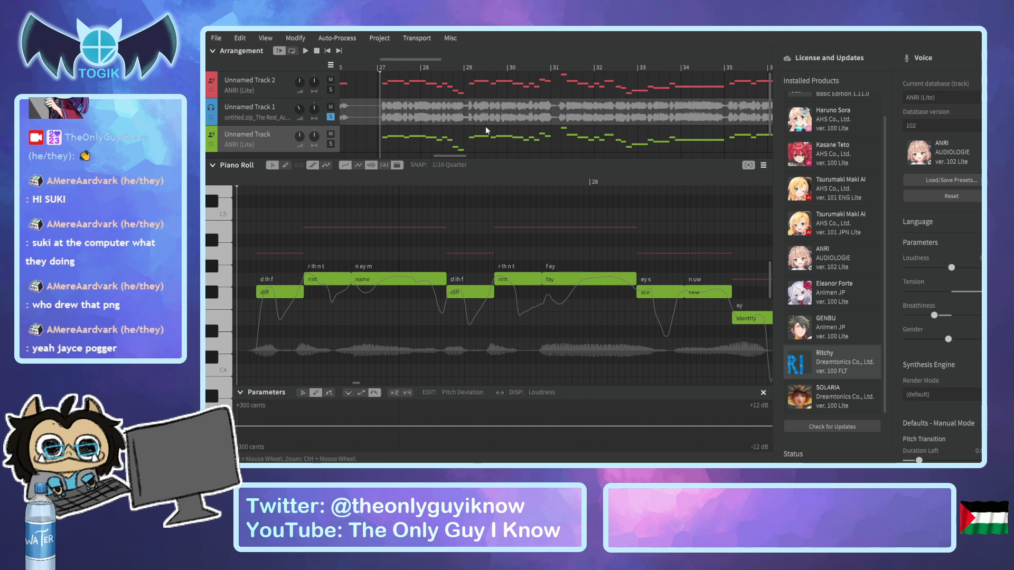
click(442, 72)
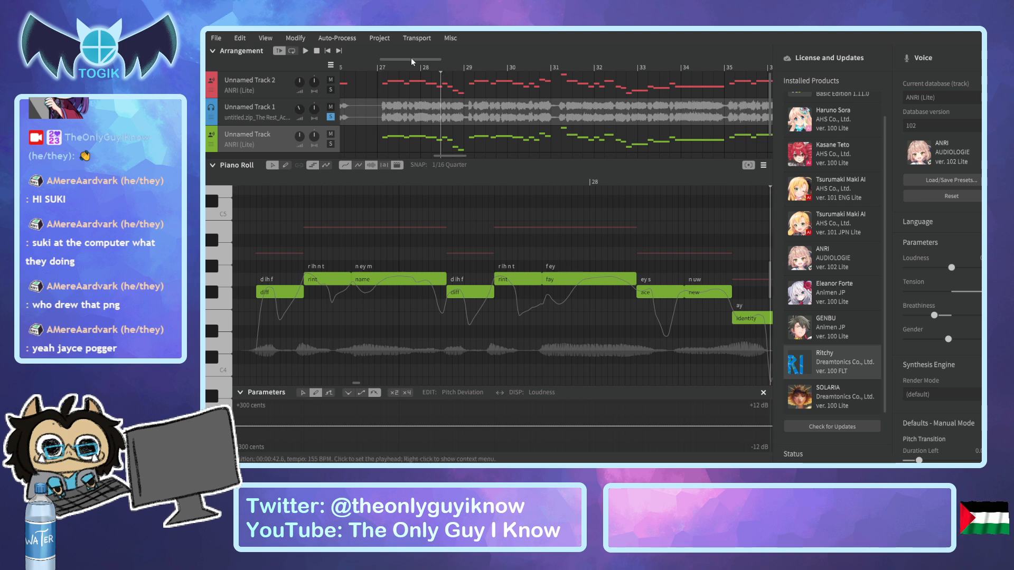
drag(414, 62, 459, 247)
scroll(459, 247, down, 2)
key(space)
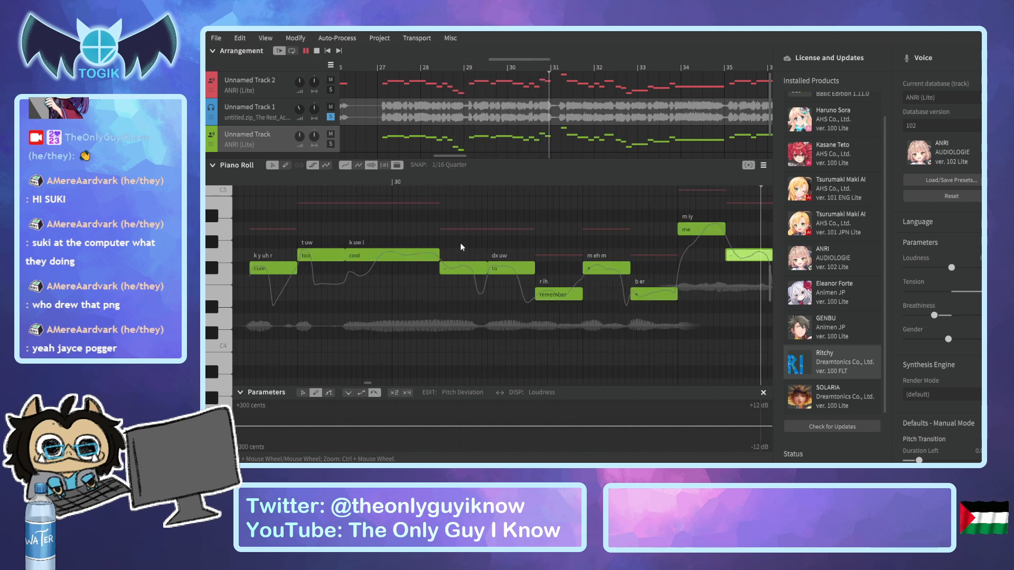
key(space)
Lower the "must" note in bar 31 by two semitones, checking it against the acapella and the piano keys.
scroll(296, 220, up, 4)
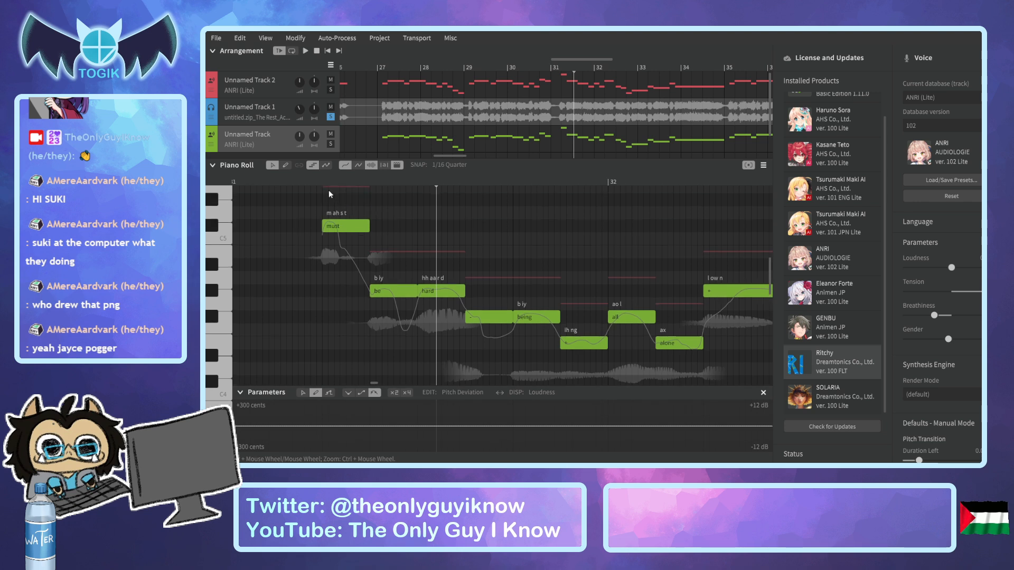
click(319, 180)
key(space)
key(space)
click(213, 226)
click(316, 176)
key(space)
key(space)
click(218, 226)
click(321, 182)
key(space)
key(space)
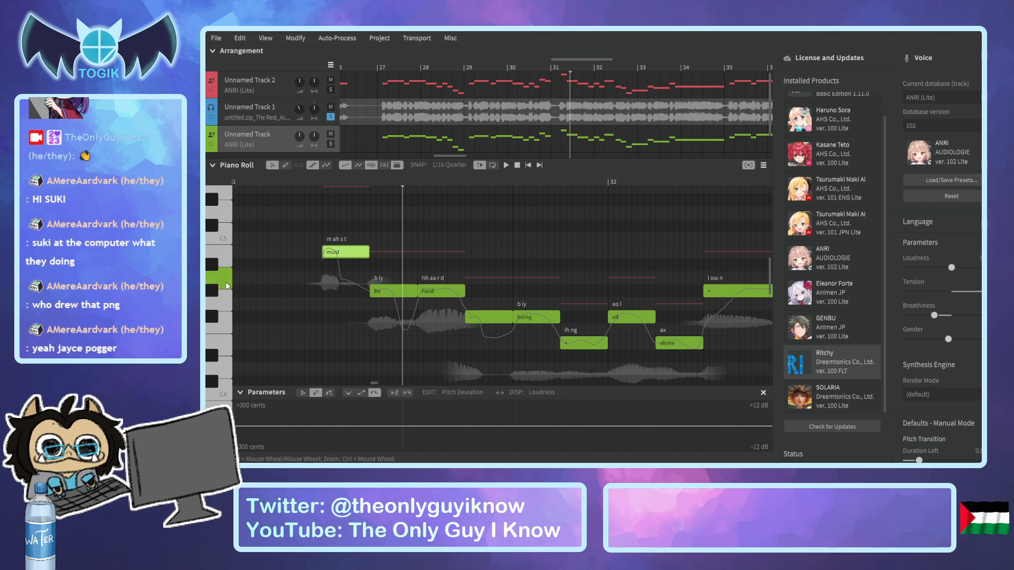
Lower the "be" and "hard" notes in bar 31 by one semitone each and play the acapella from "must".
click(390, 290)
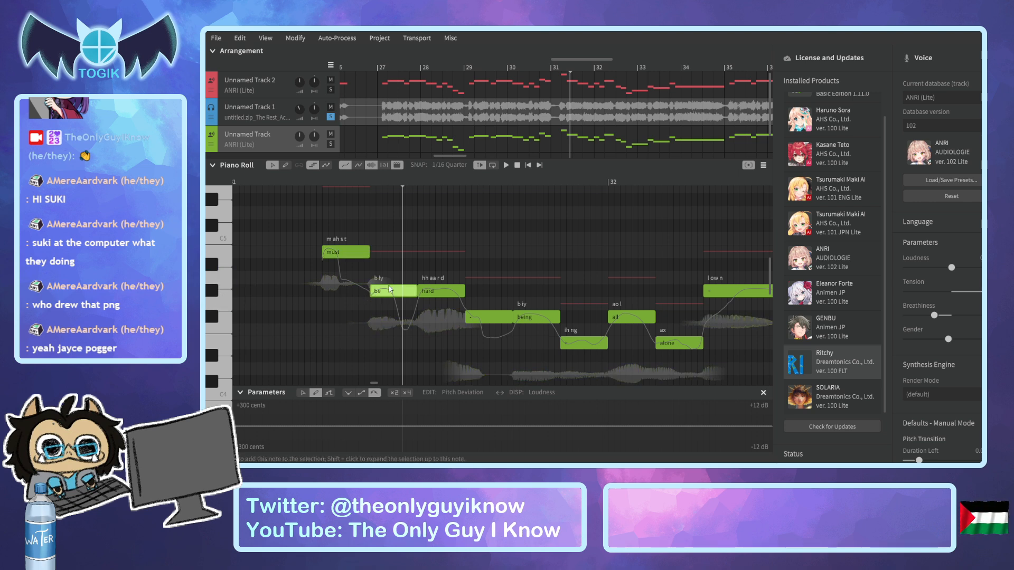
drag(387, 298, 427, 304)
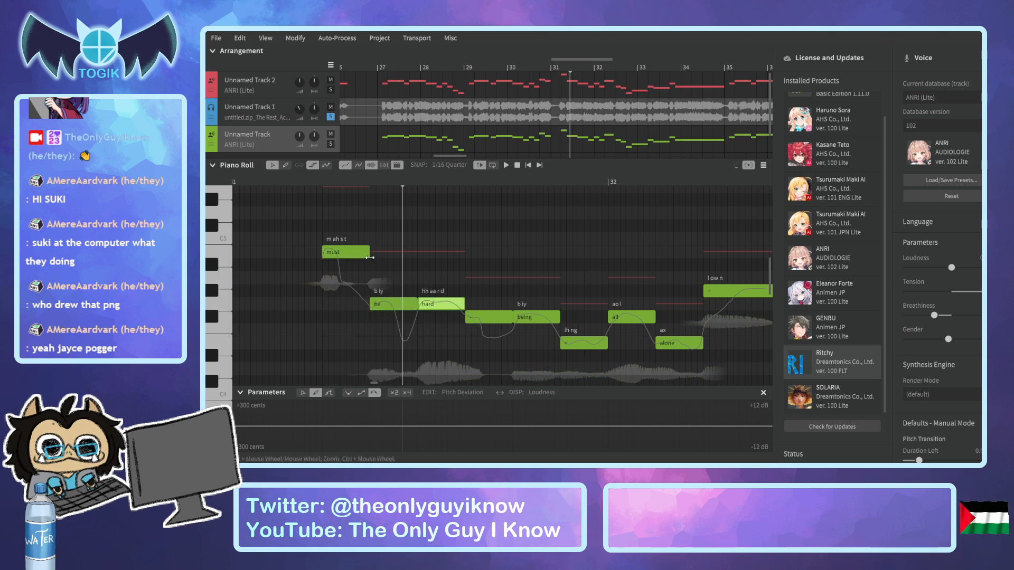
click(315, 181)
key(space)
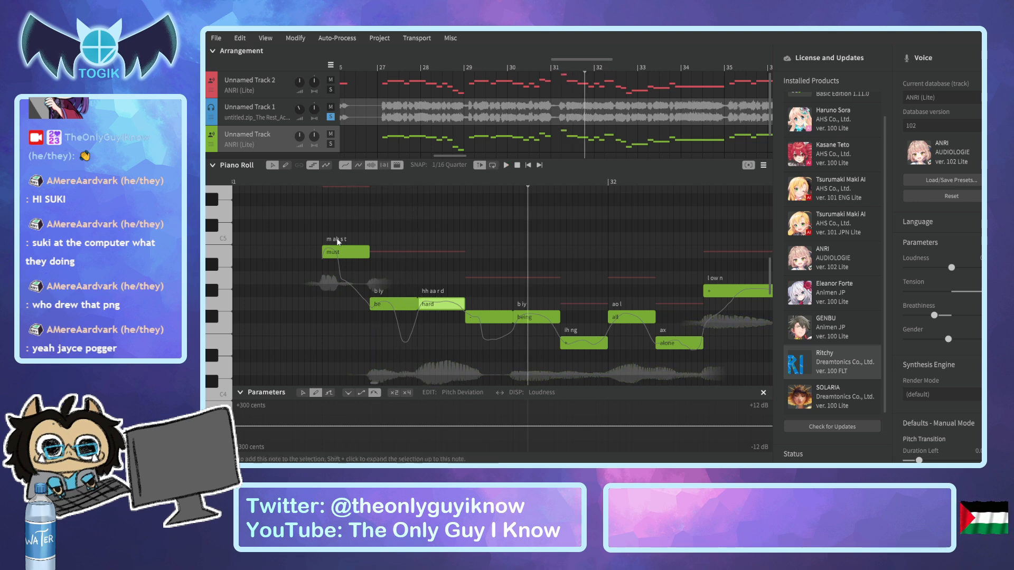
click(319, 180)
key(space)
key(space)
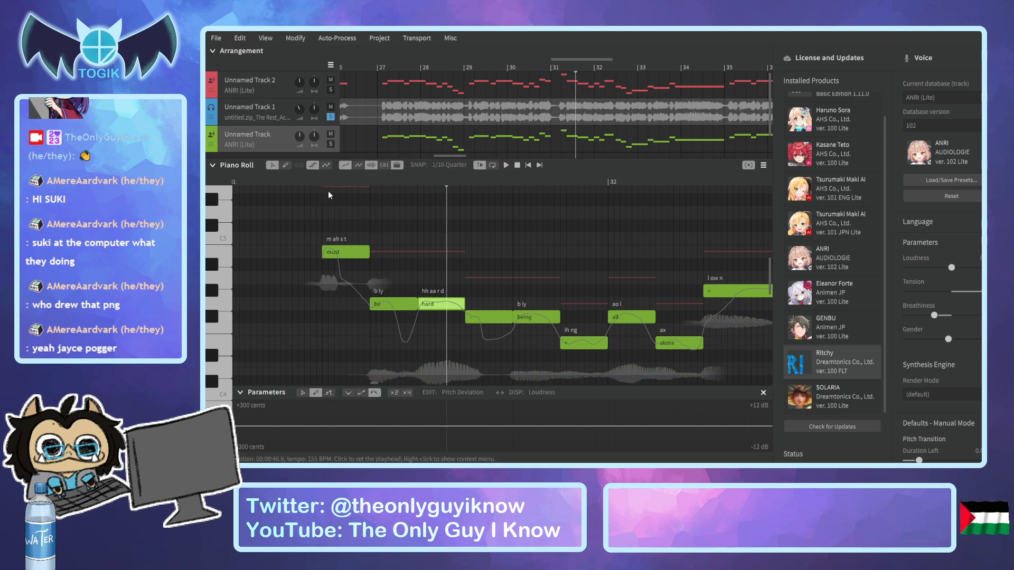
Compare "be" in bar 31 with the acapella and piano keys, and lower "be" and "hard" by another semitone each.
click(370, 181)
key(space)
key(space)
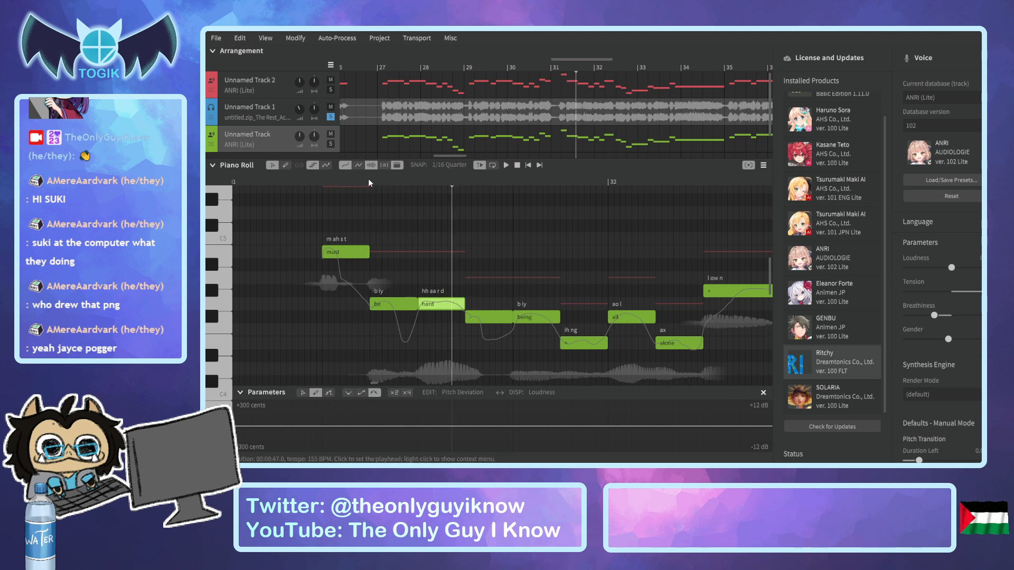
click(218, 317)
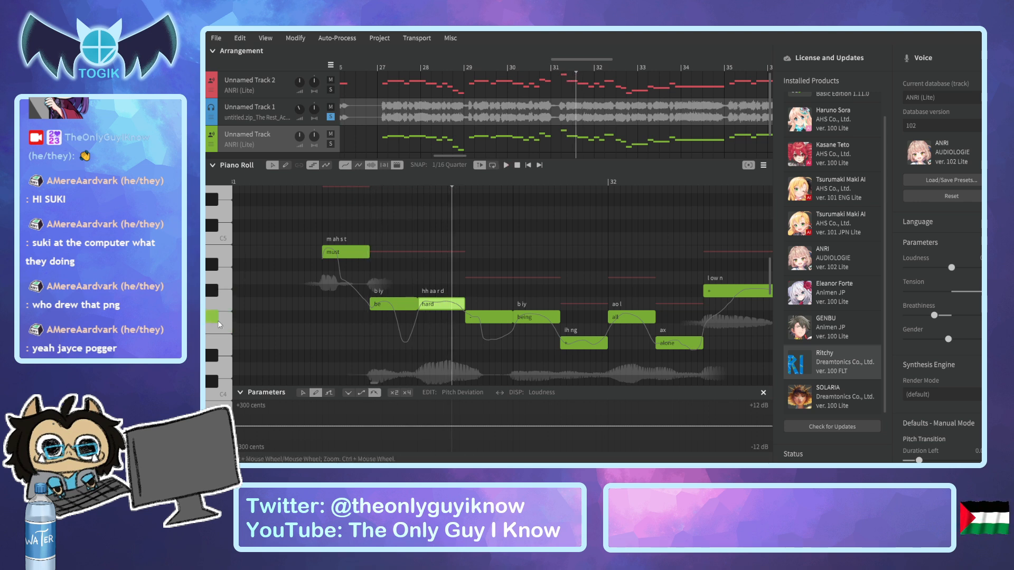
drag(384, 309, 423, 322)
click(324, 176)
key(space)
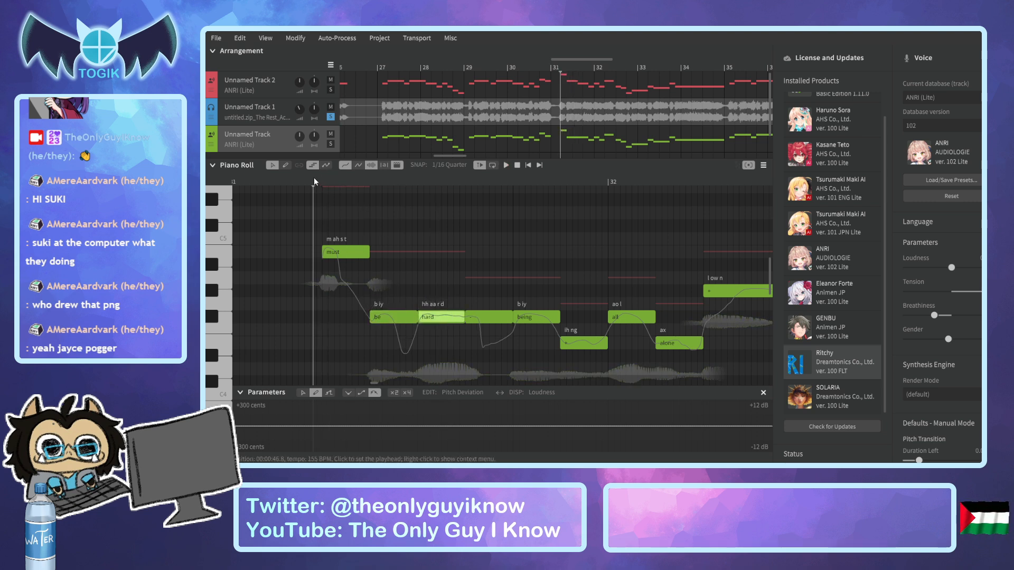
key(space)
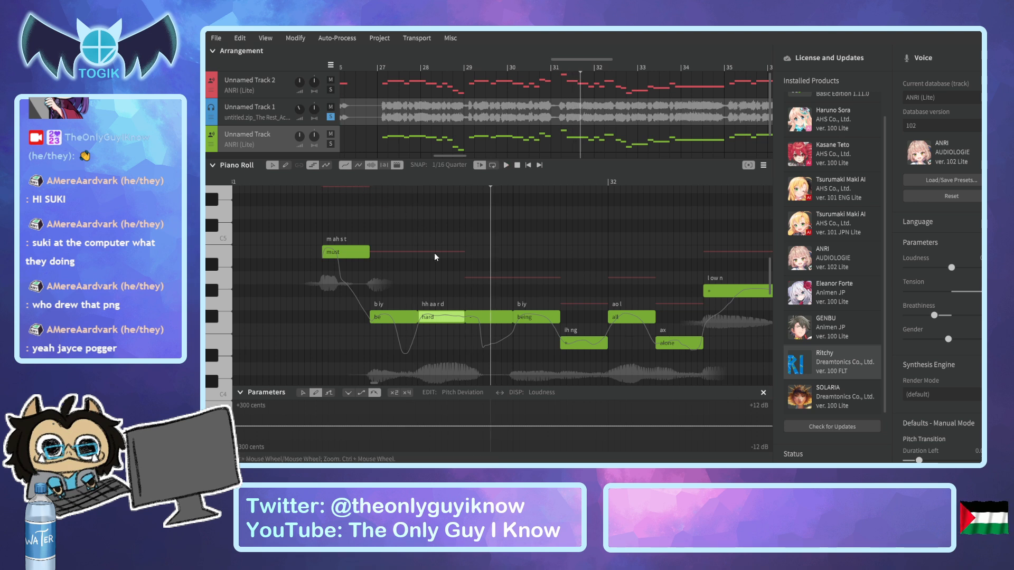
Delete the sustain note after "hard" in bar 31, extend "hard" to the start of "being", and replay the phrase from "must".
click(476, 319)
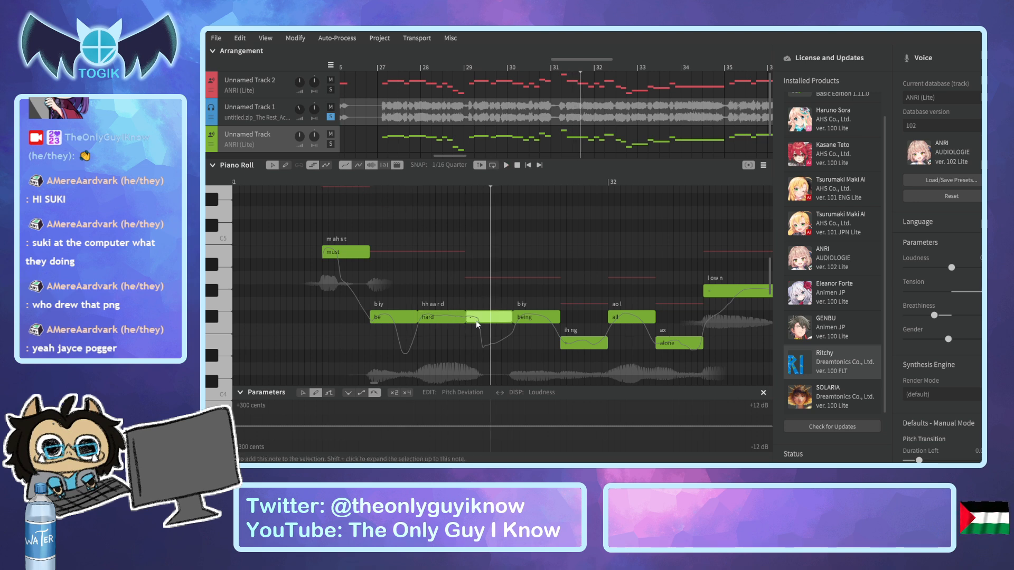
key(Delete)
drag(464, 317, 511, 316)
click(323, 181)
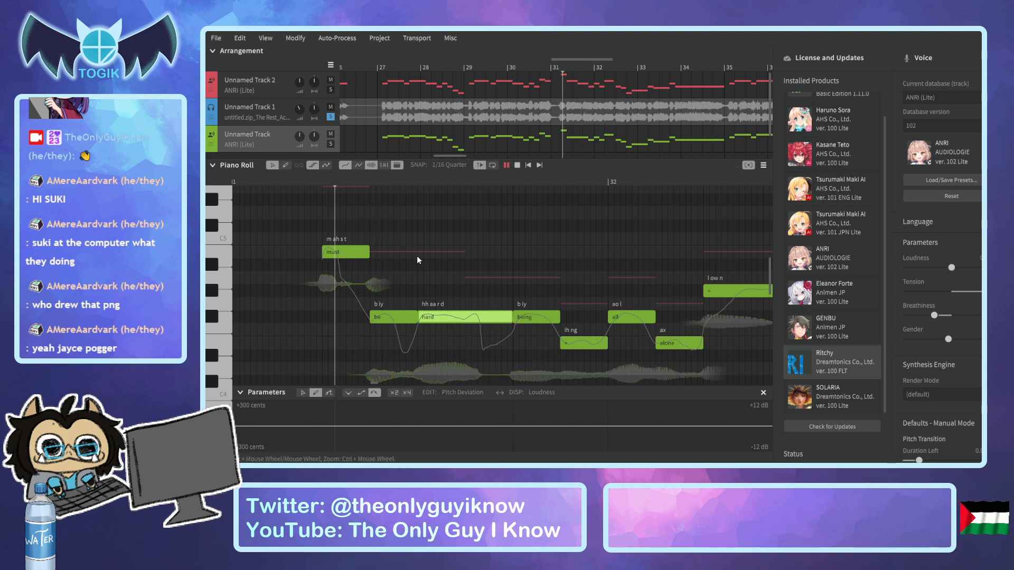
key(space)
click(328, 178)
key(space)
key(space)
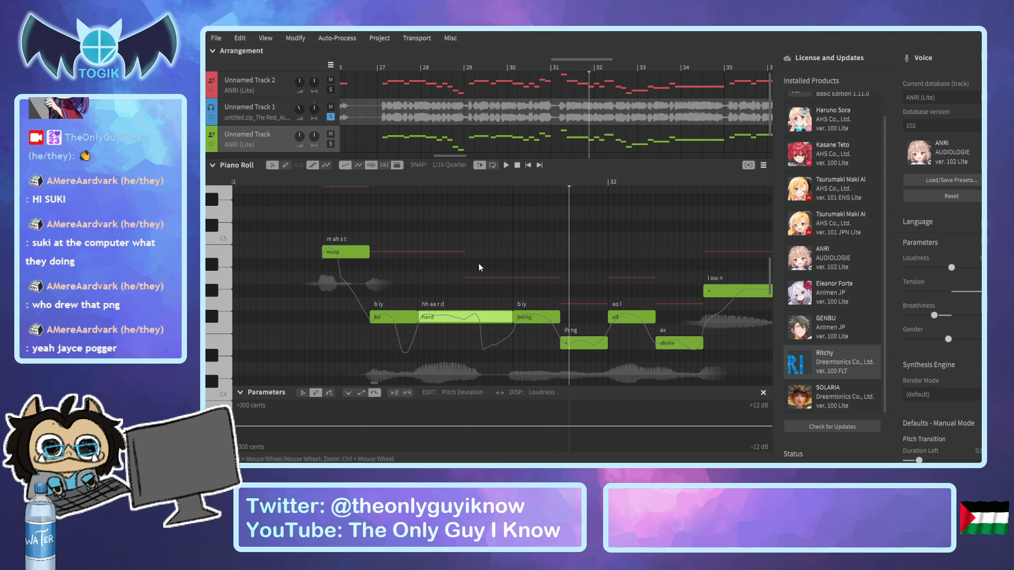
Compare the "being" note in bar 31 with the piano keys and the acapella played from "must".
click(527, 314)
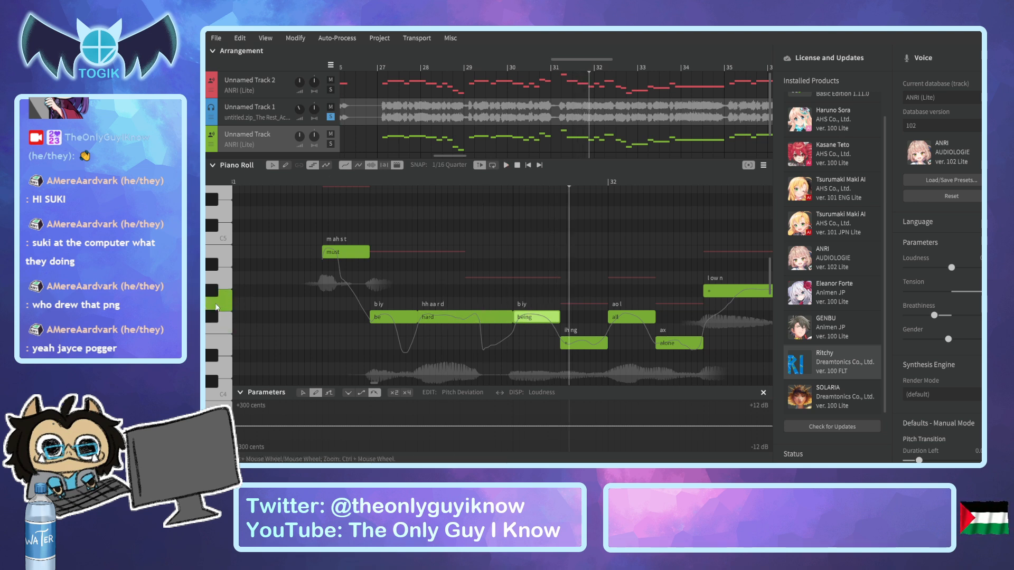
click(317, 182)
key(space)
key(space)
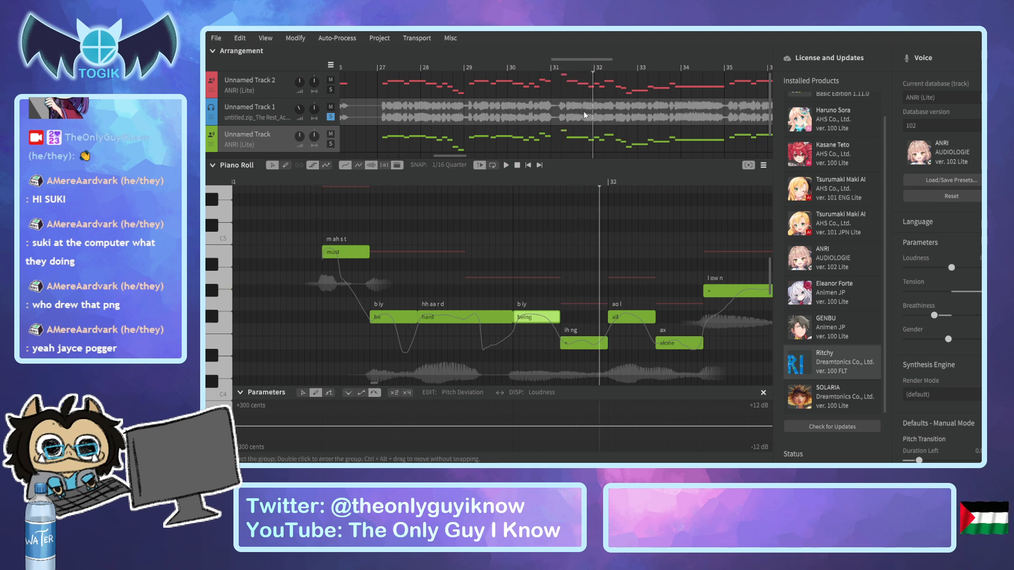
Lower the "l ow n" note in bar 32 by one semitone and play the acapella from "being" through it.
key(space)
drag(559, 60, 587, 61)
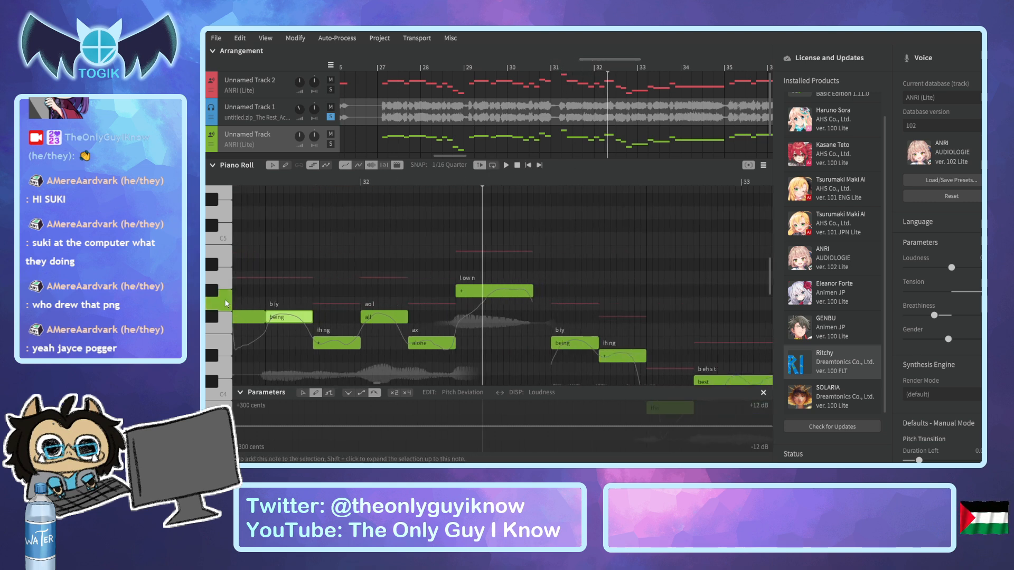
drag(497, 290, 496, 303)
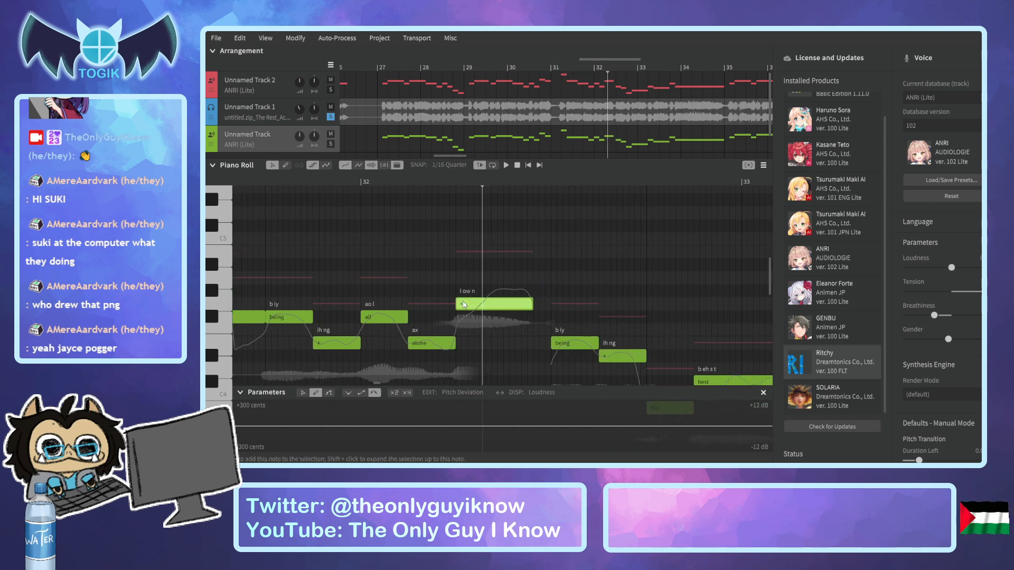
click(291, 181)
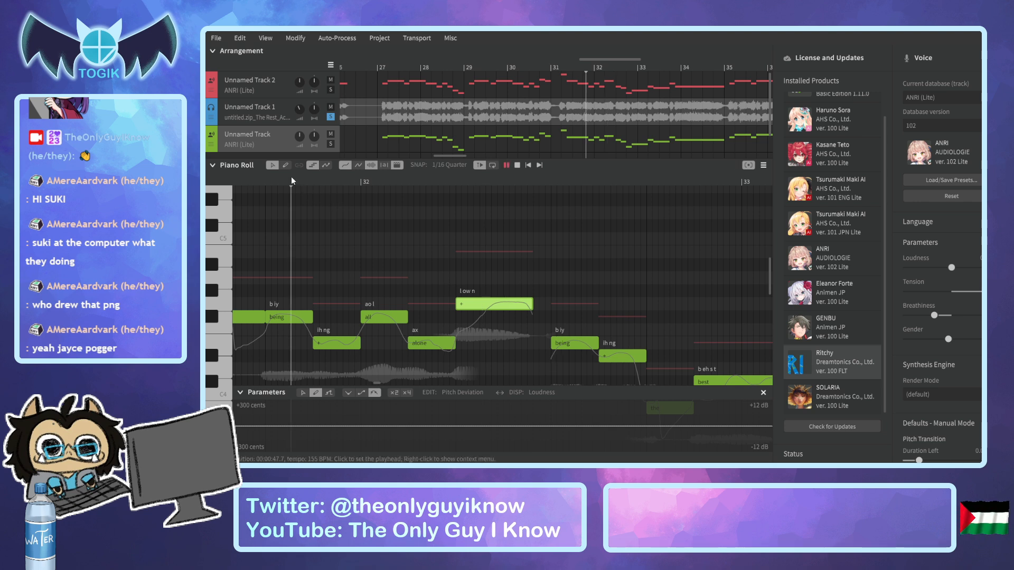
key(space)
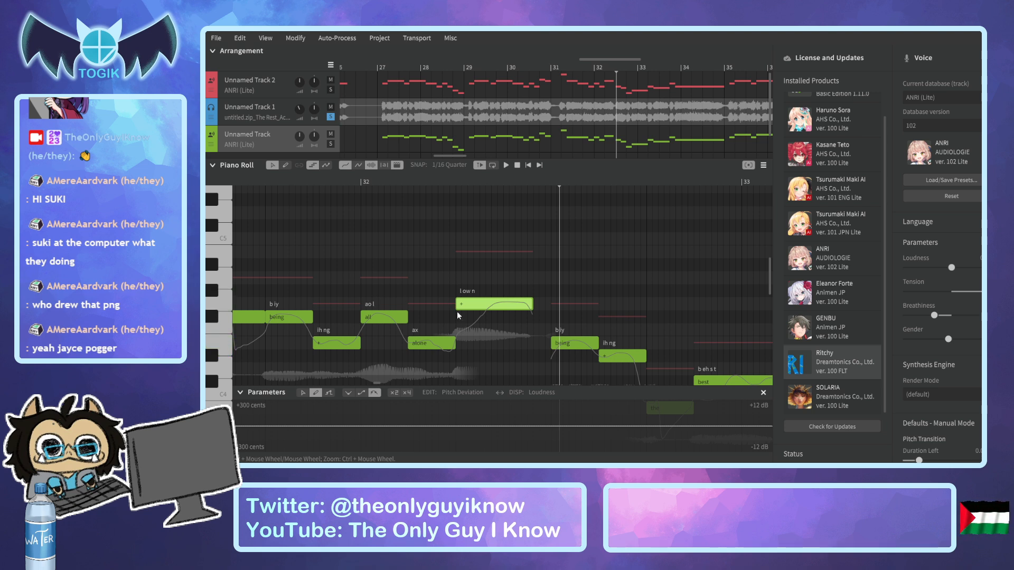
Replay the acapella around the "l ow n" note in bar 32 and on through the second "being".
click(445, 178)
key(space)
click(435, 176)
key(space)
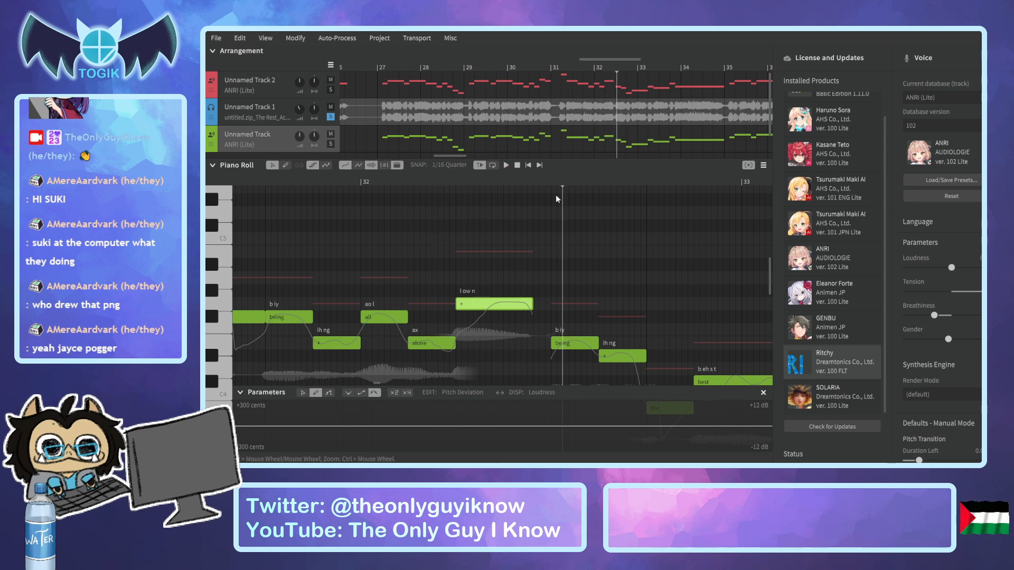
drag(599, 58, 623, 56)
scroll(454, 248, down, 3)
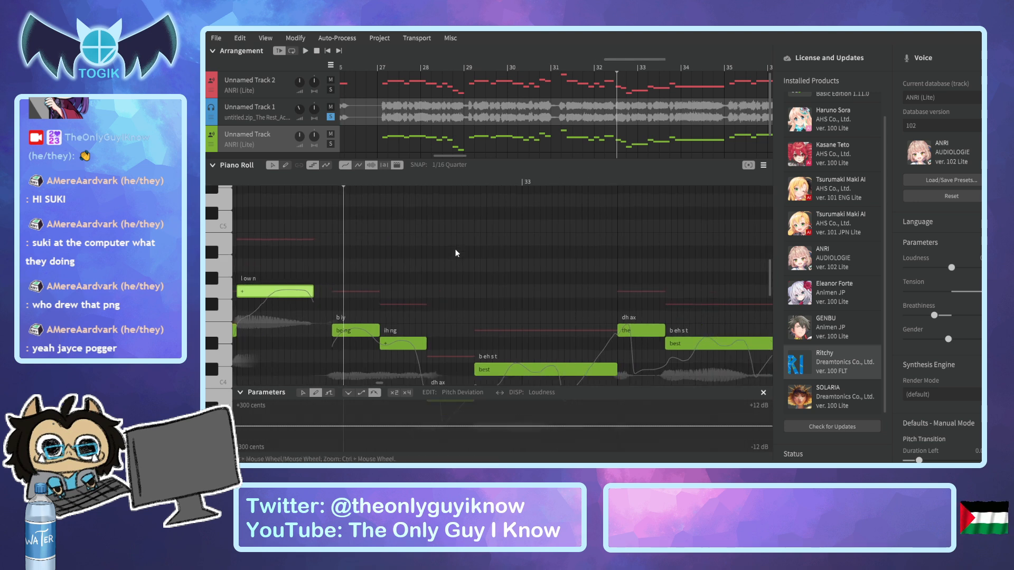
click(323, 183)
key(space)
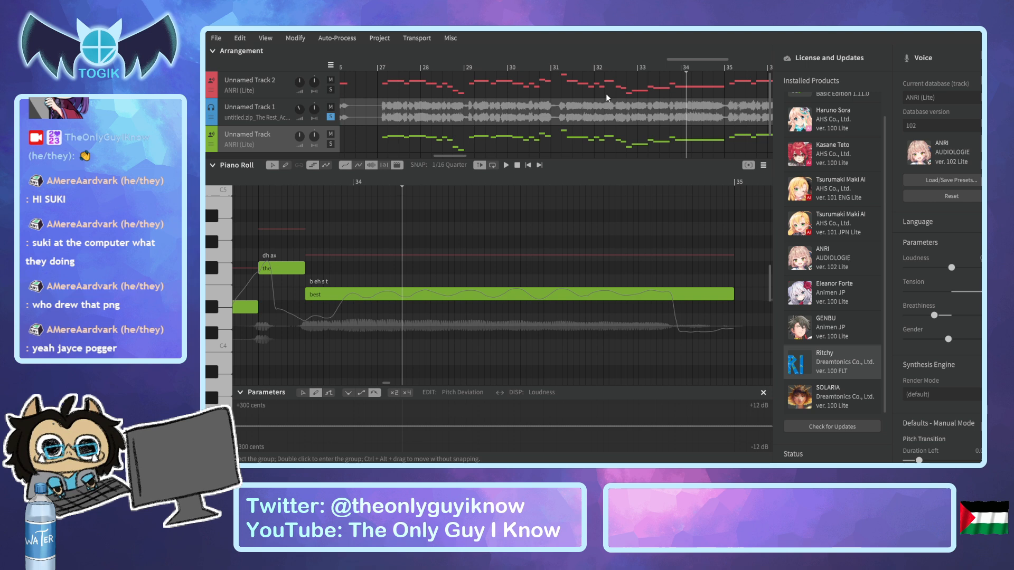
Replay the acapella from the second "being" in bar 32 and lower its "ih ng" note by one semitone.
click(686, 65)
drag(657, 64, 627, 72)
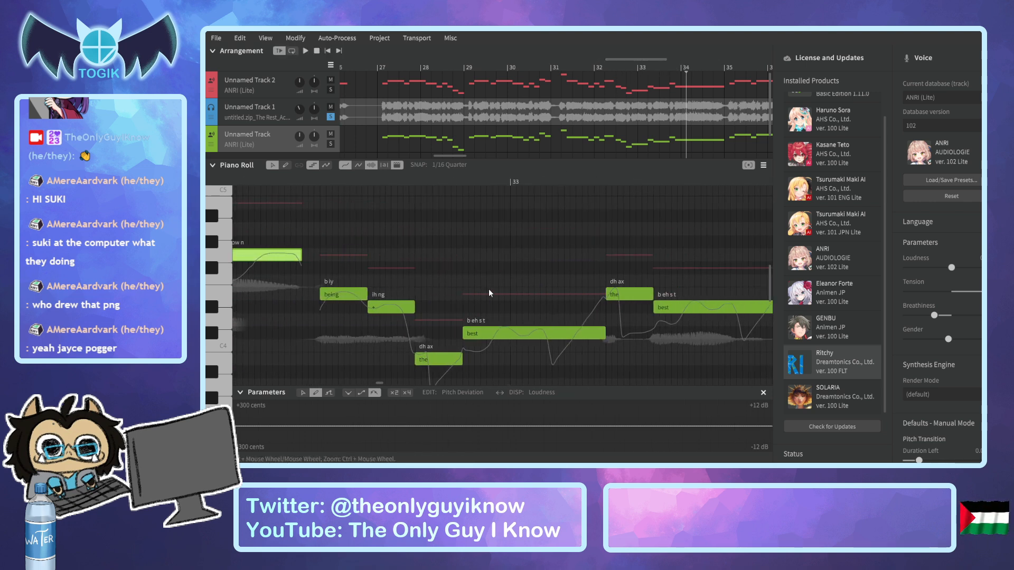
click(302, 180)
key(space)
click(222, 304)
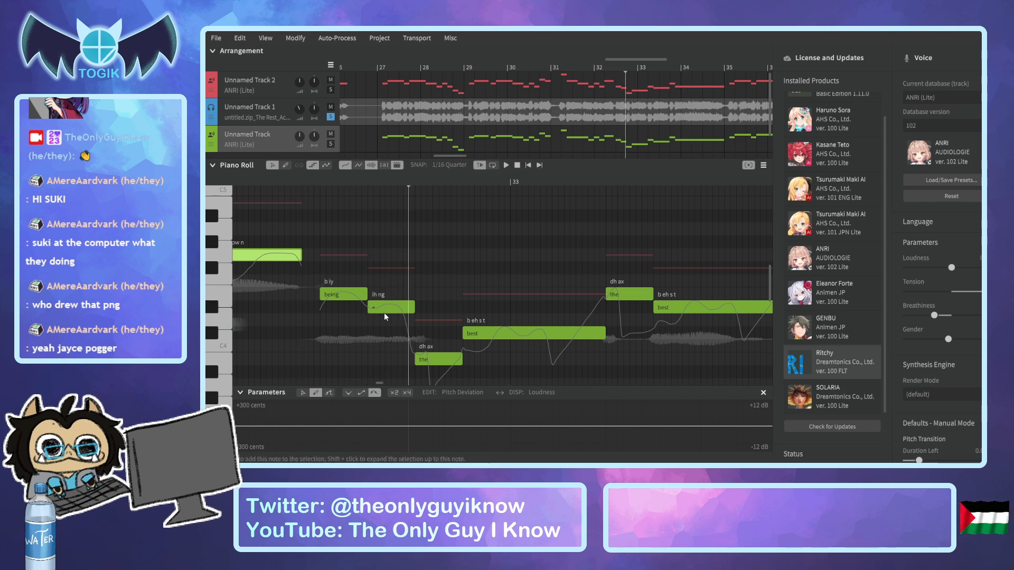
drag(385, 313, 384, 326)
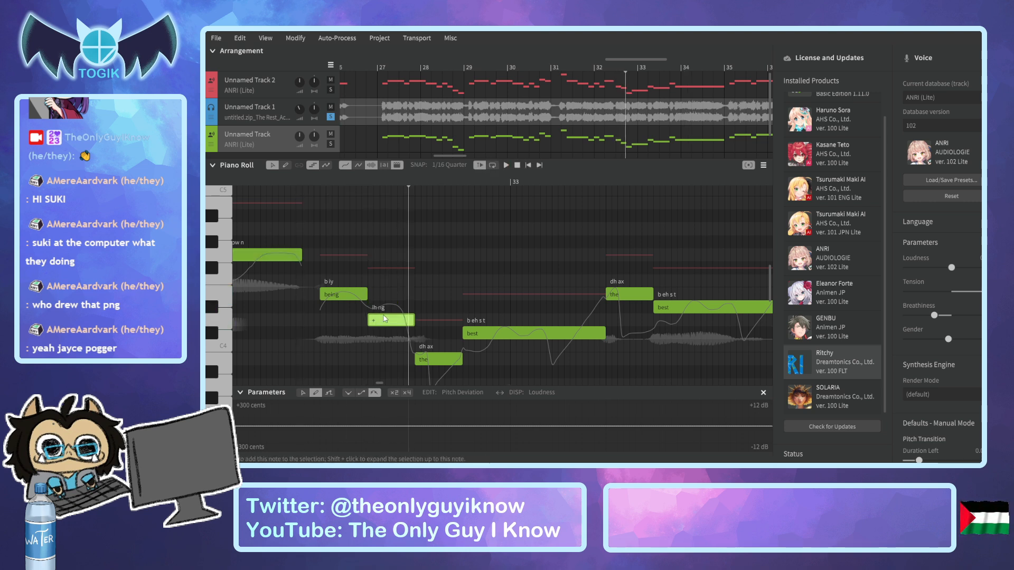
Lower "the" and "best" at the end of bar 32 by two semitones each and replay the acapella from "being".
click(223, 386)
scroll(224, 387, down, 1)
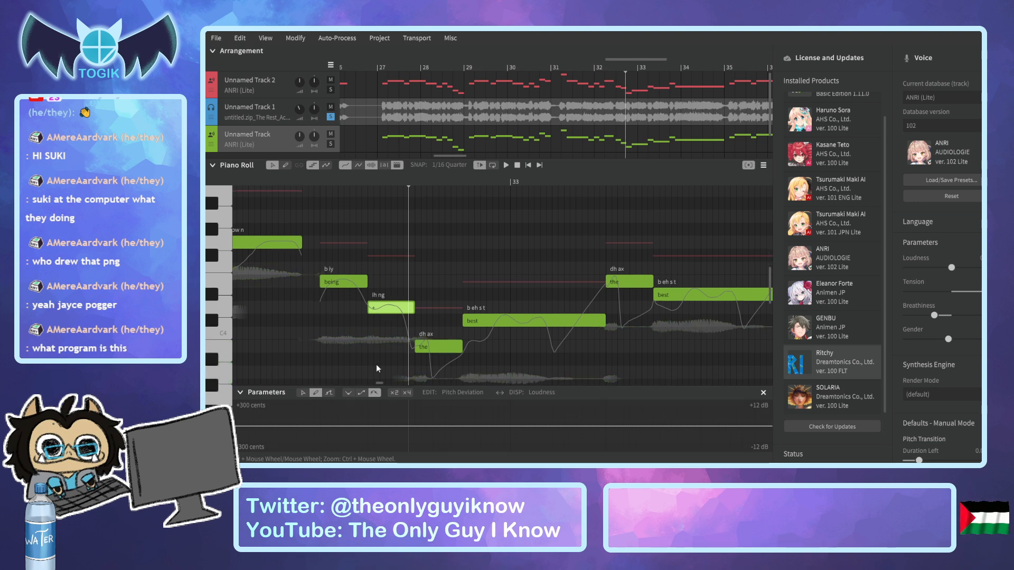
drag(422, 354, 422, 379)
click(222, 342)
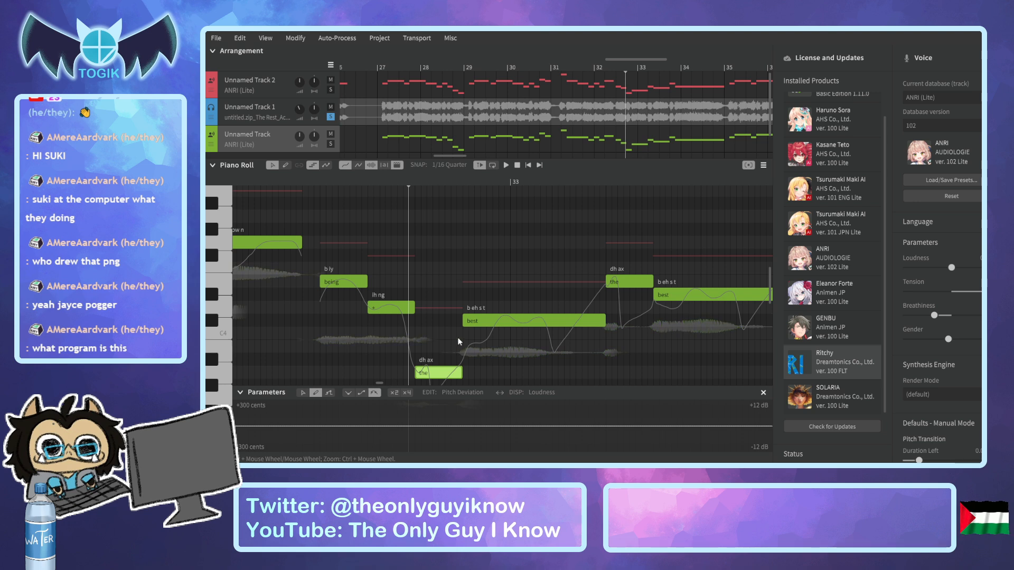
drag(510, 323, 508, 342)
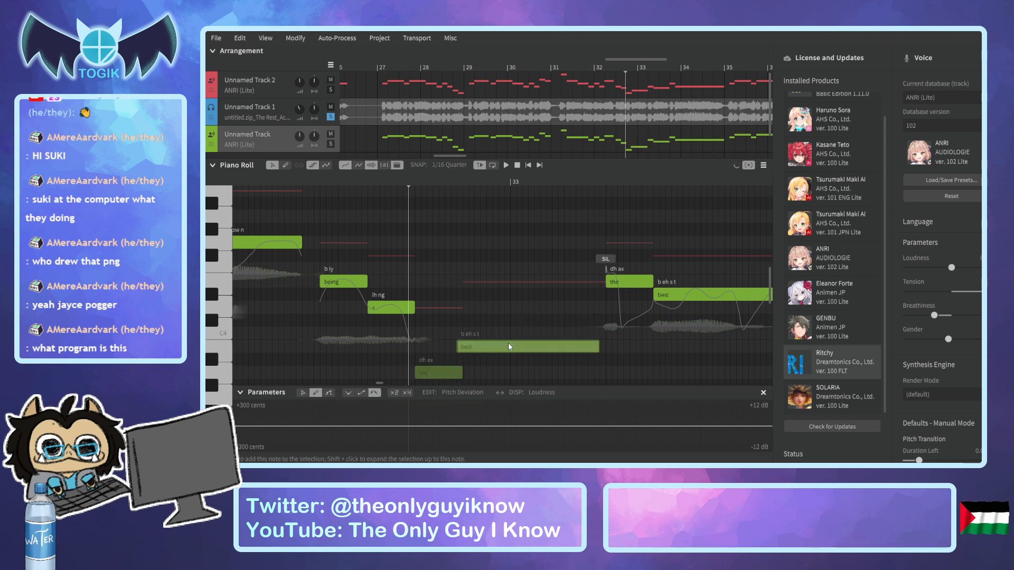
click(318, 182)
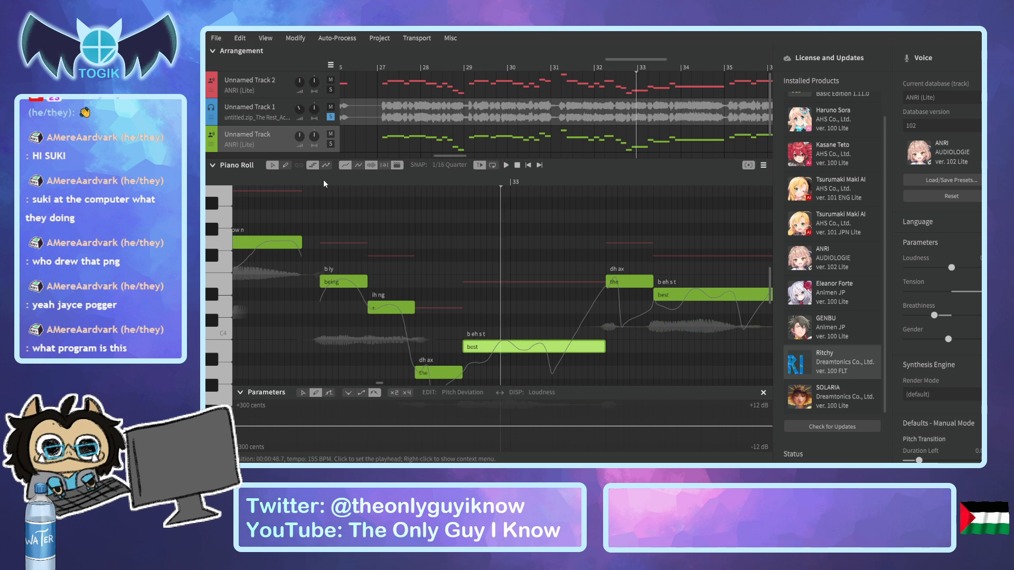
key(space)
key(space)
key(space)
click(314, 179)
key(space)
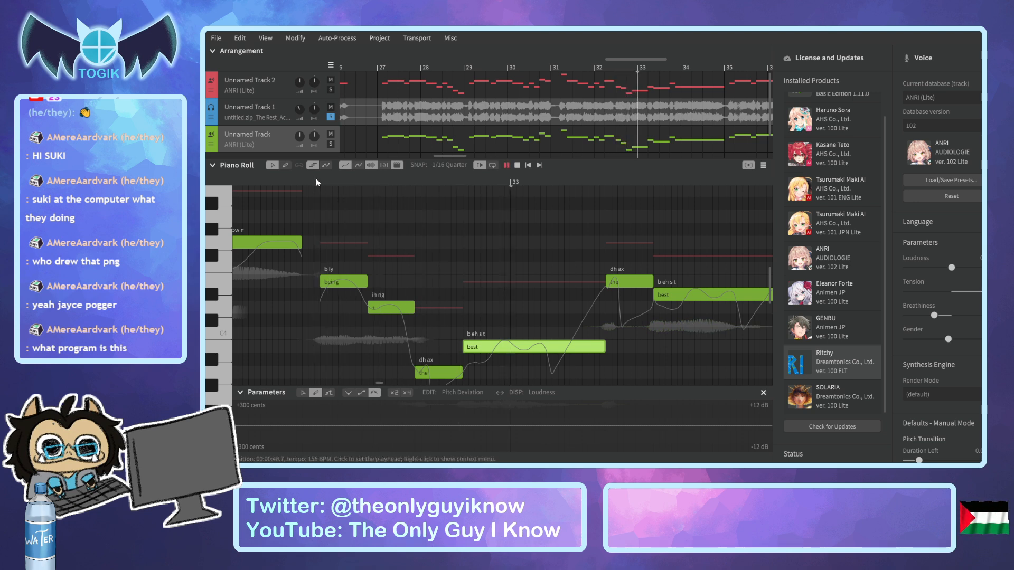
Compare the bar 33 notes with the acapella and piano keys, and lower "best" in bar 33 by one semitone.
drag(631, 59, 661, 59)
click(322, 179)
key(space)
key(space)
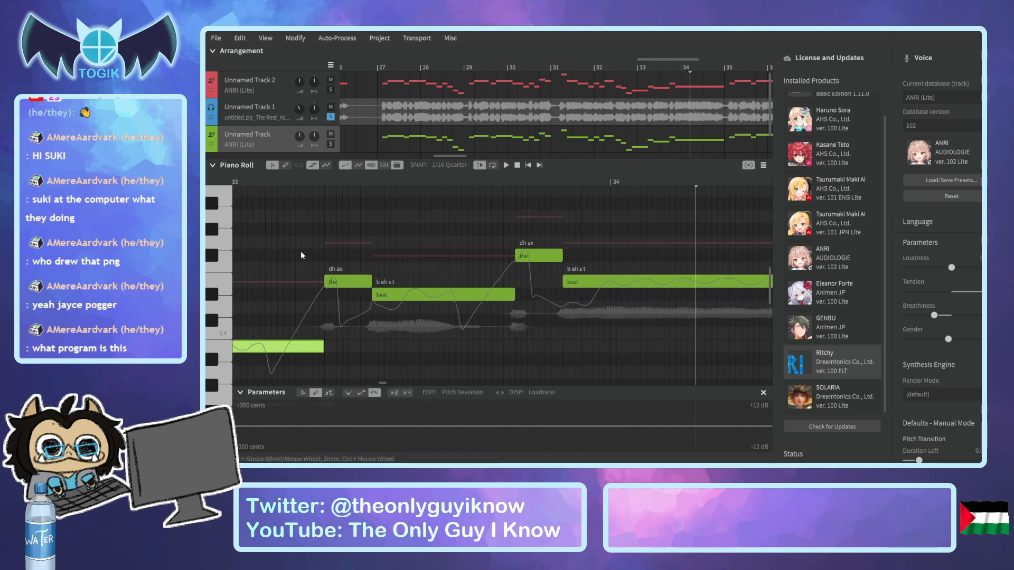
click(223, 287)
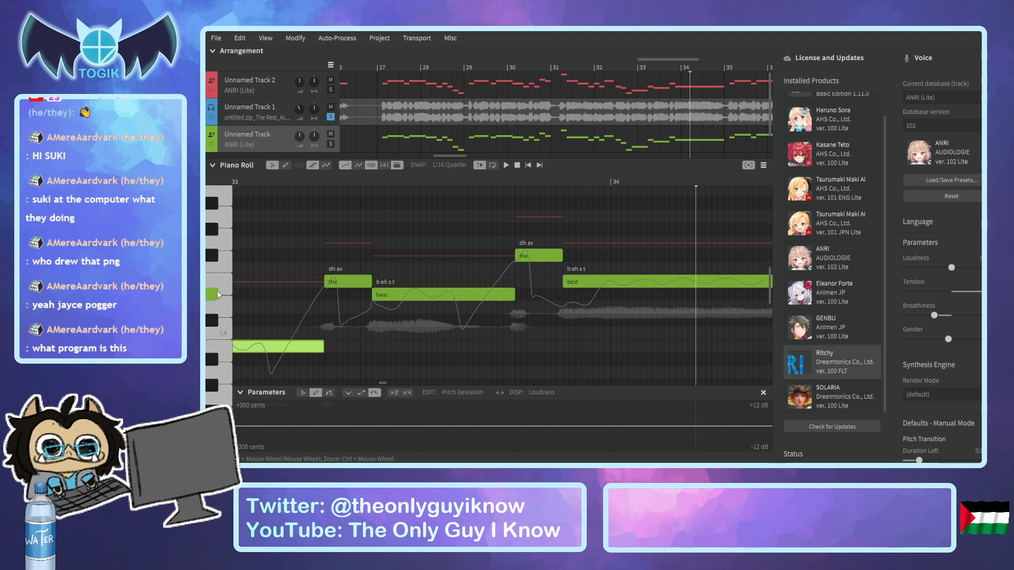
click(220, 293)
click(217, 305)
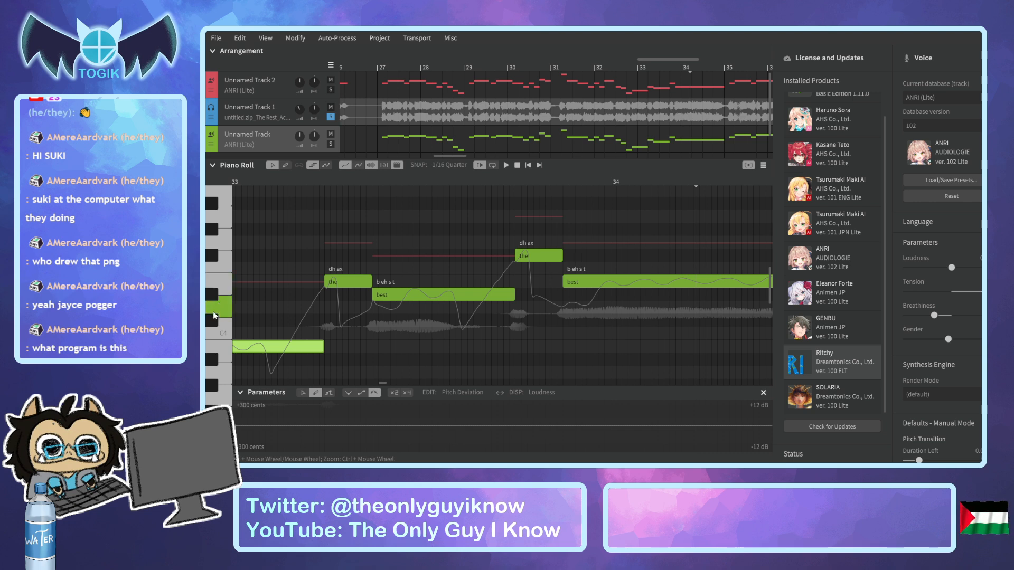
drag(397, 290, 393, 303)
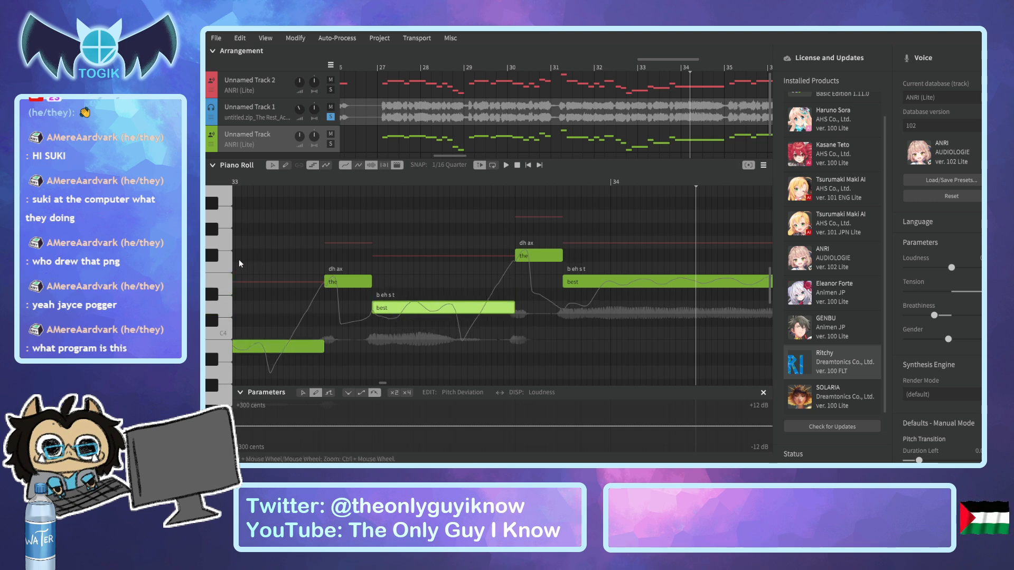
click(215, 257)
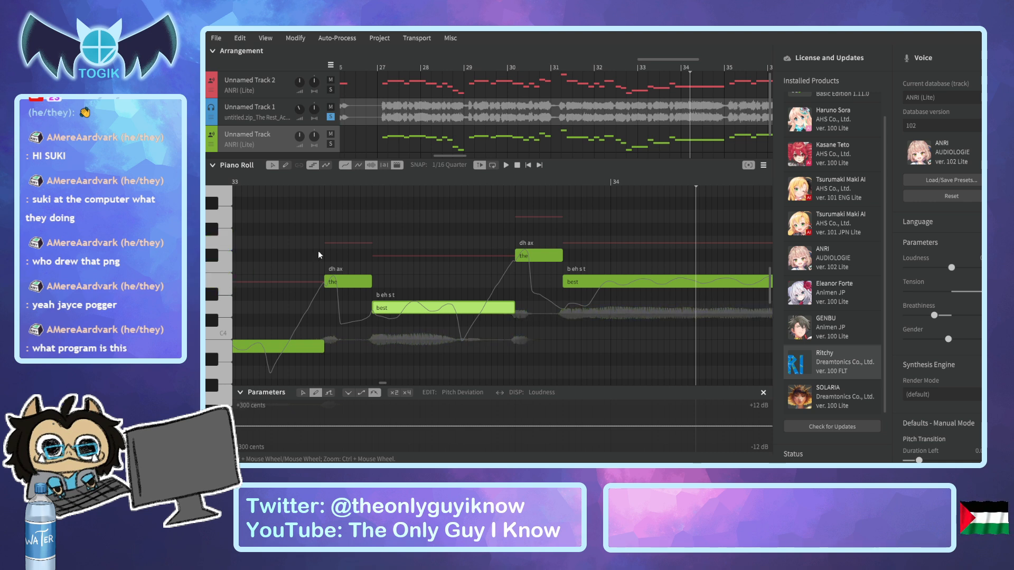
Turn off solo on the acapella track, mute it, and play the vocal tracks together from bar 27.
click(378, 65)
key(space)
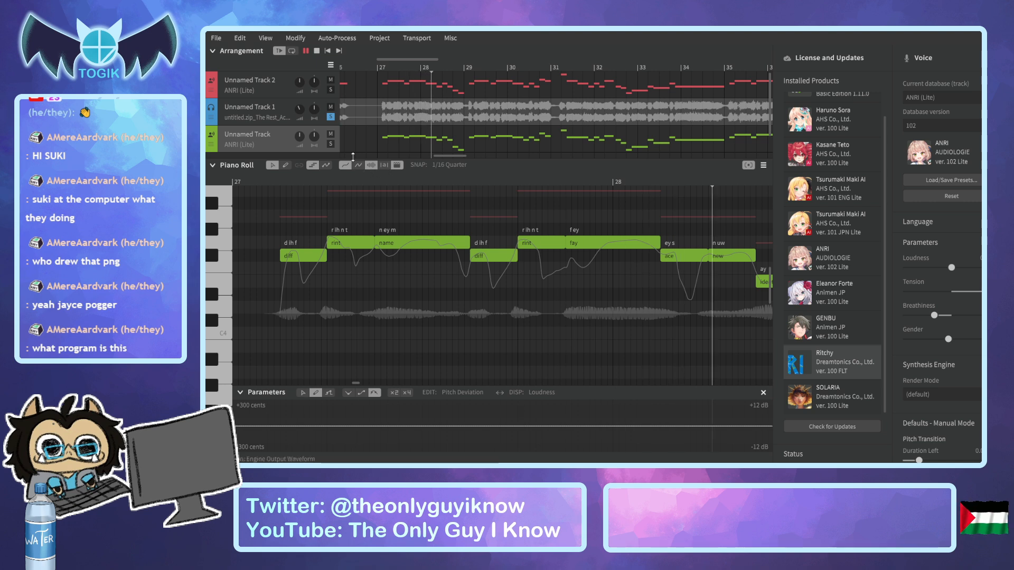
key(space)
click(331, 117)
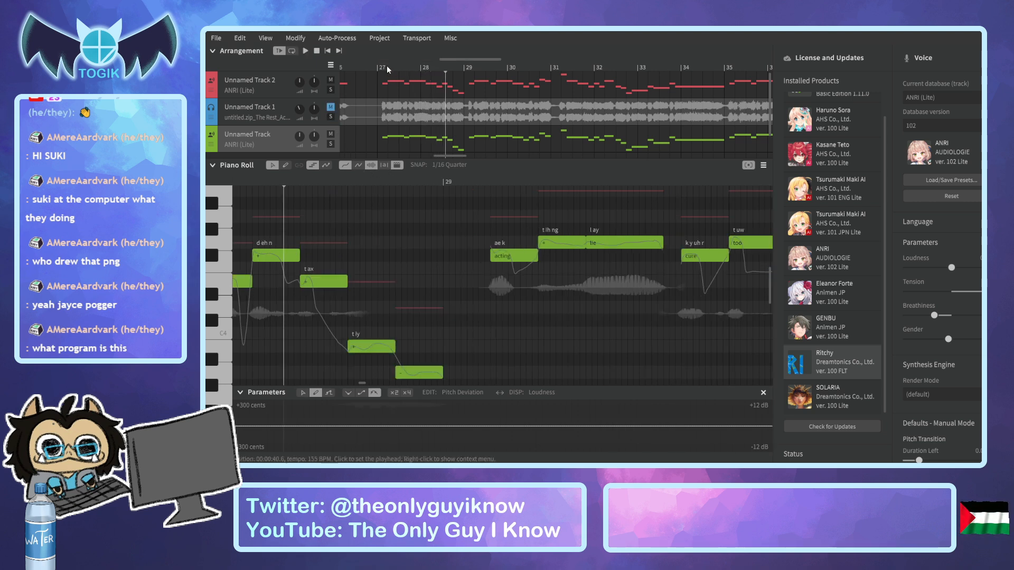
click(378, 64)
key(space)
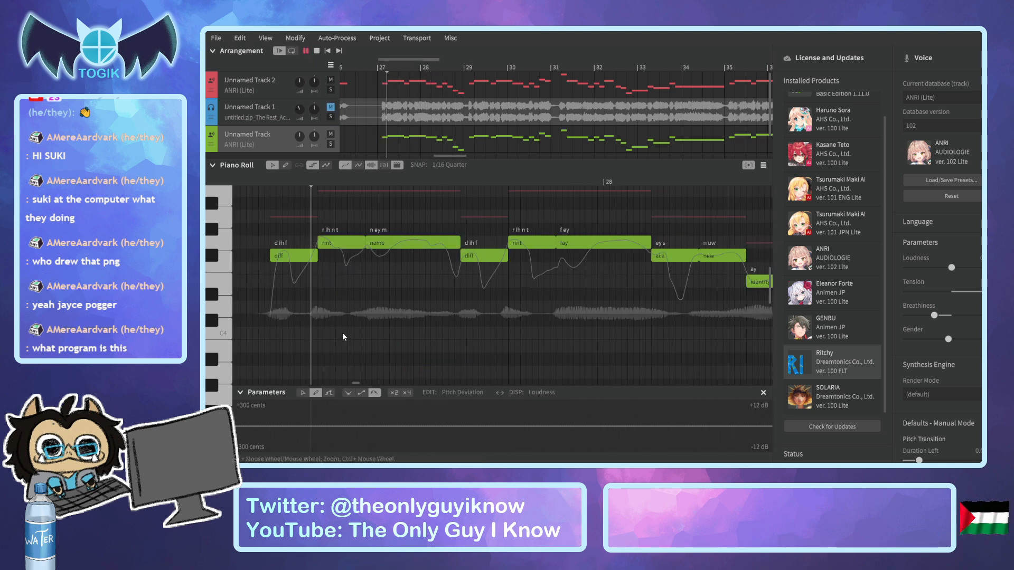
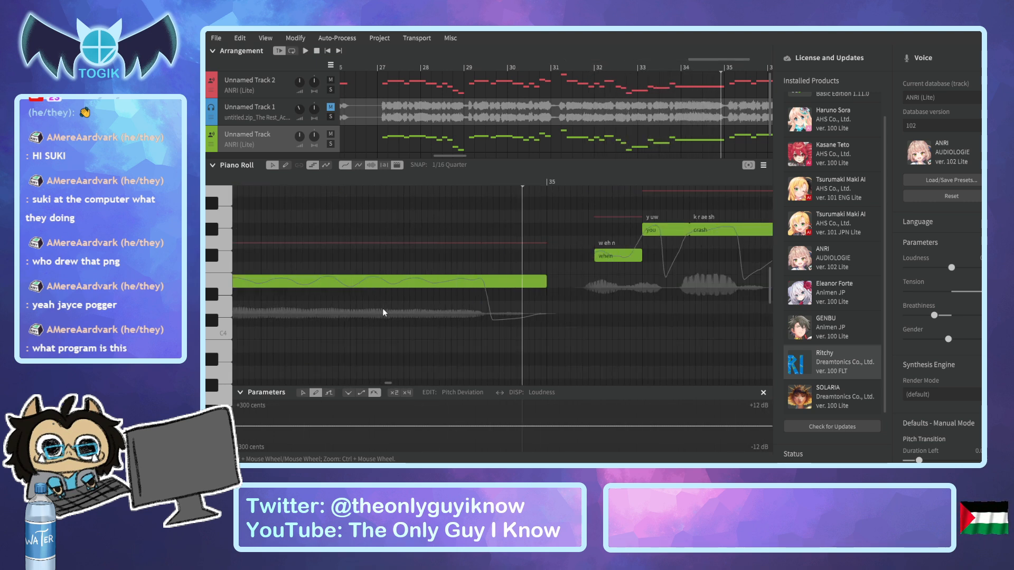
Unmute and solo the acapella track again, and play it from the first "when" in bar 35.
click(331, 108)
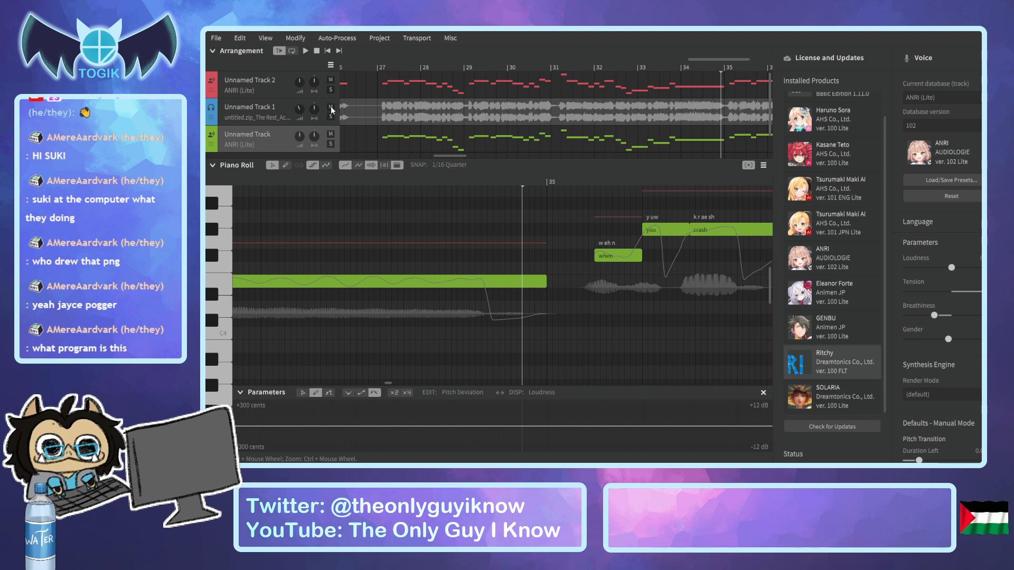
click(331, 116)
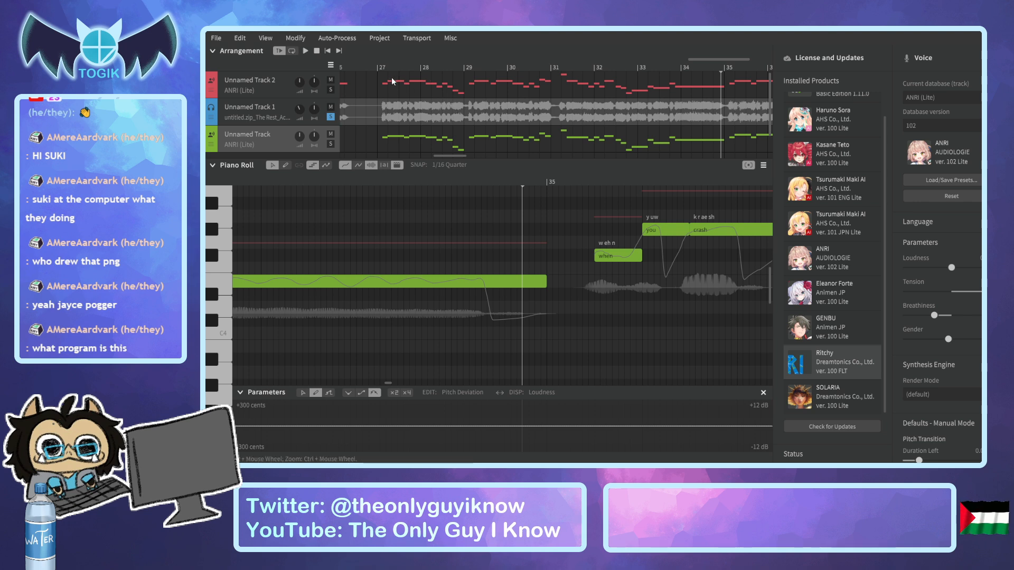
drag(443, 155, 460, 155)
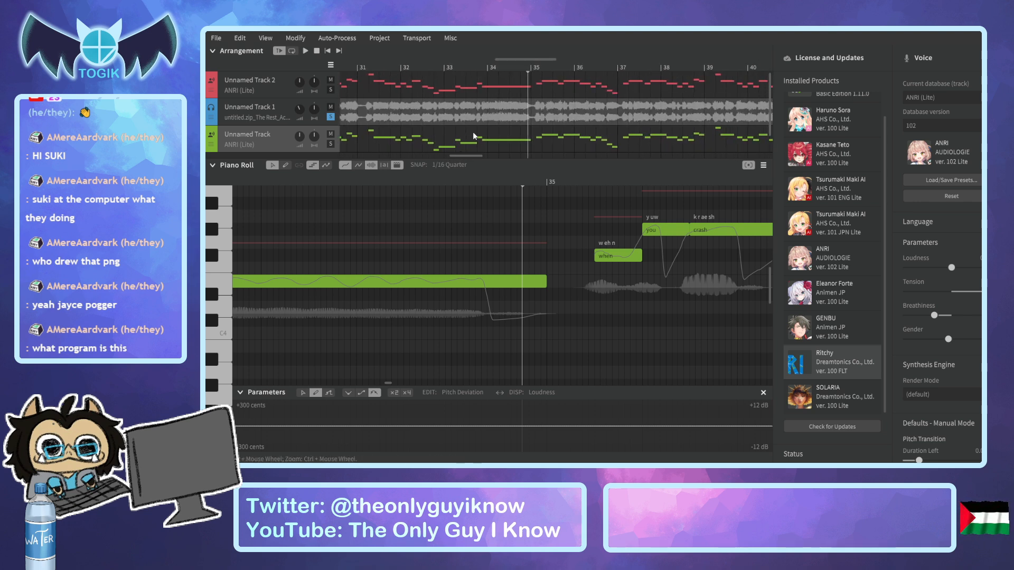
drag(511, 58, 539, 61)
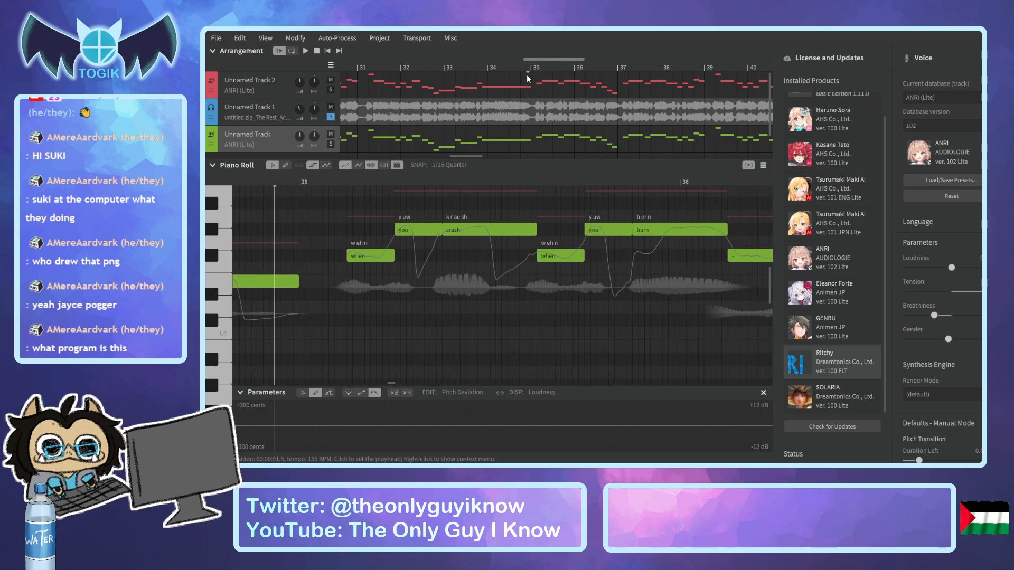
click(335, 182)
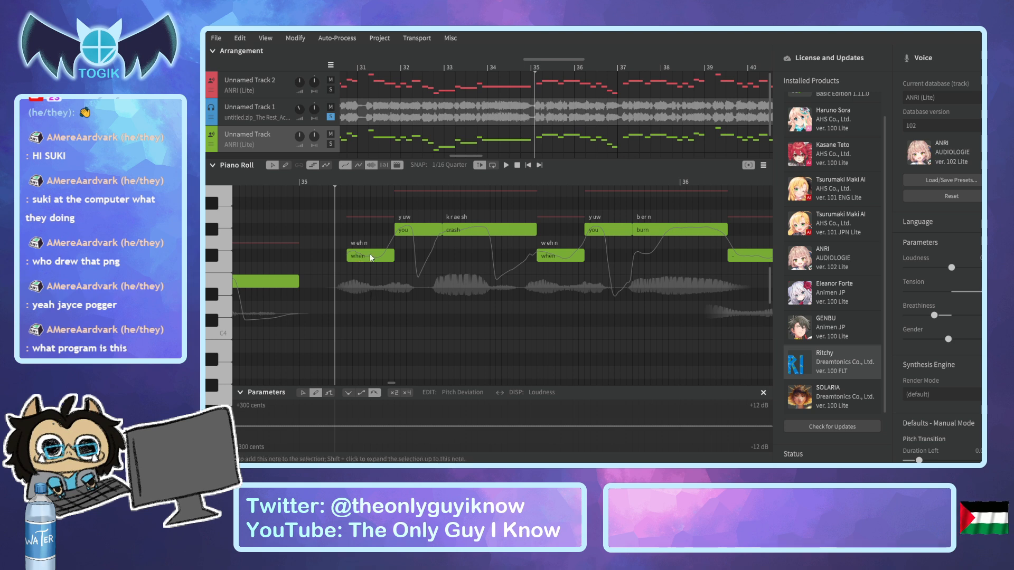
key(space)
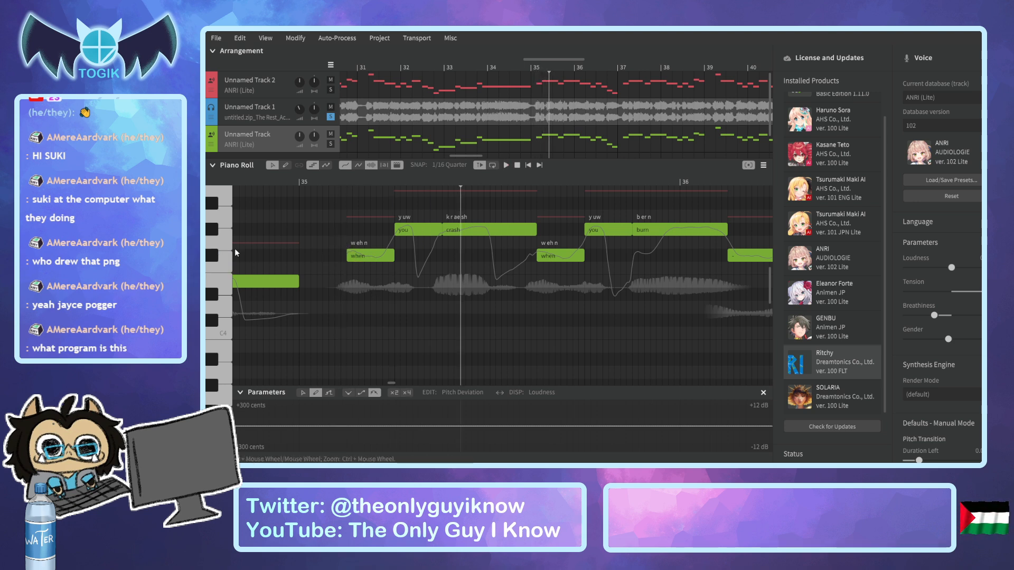
Lower "you crash" and "you burn" in bar 35 by one semitone and replay the acapella from the first "when".
click(216, 257)
mouse_move(392, 206)
mouse_down()
mouse_move(606, 238)
mouse_move(712, 235)
mouse_move(699, 242)
mouse_up()
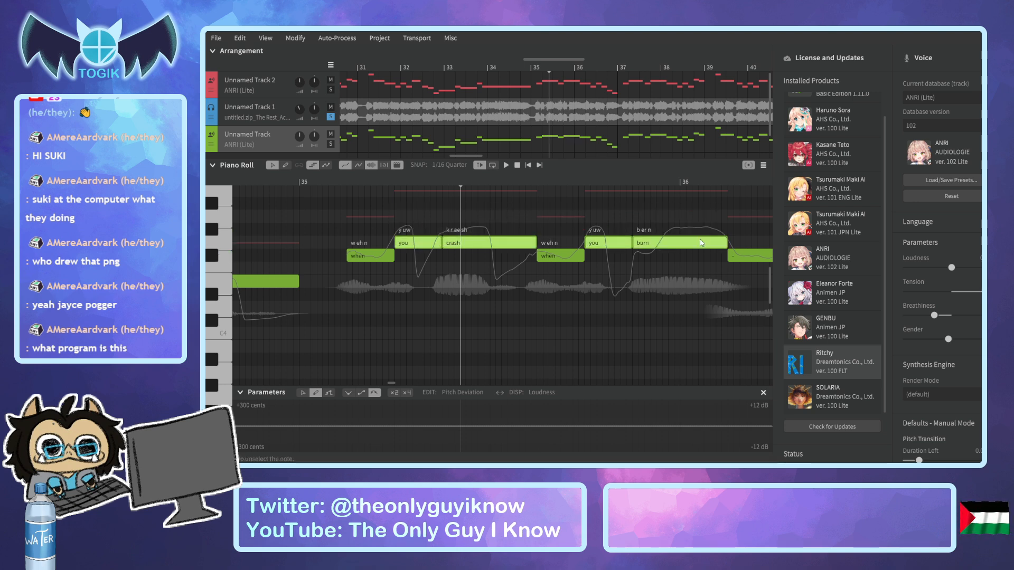
click(338, 181)
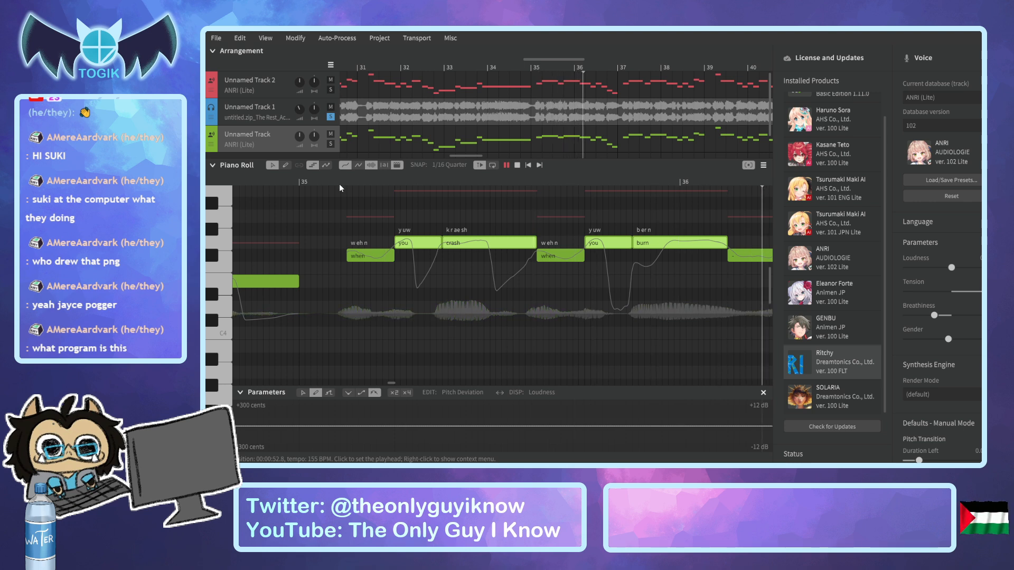
key(space)
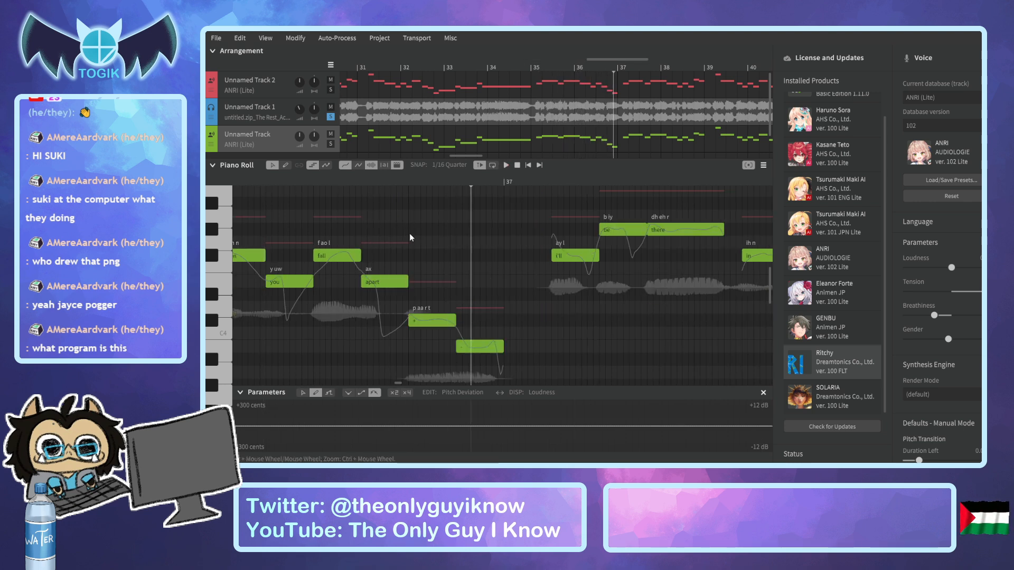
Compare the "when you fall apart" notes in bar 36 with the acapella and piano keys.
drag(605, 59, 590, 62)
click(296, 184)
key(space)
key(space)
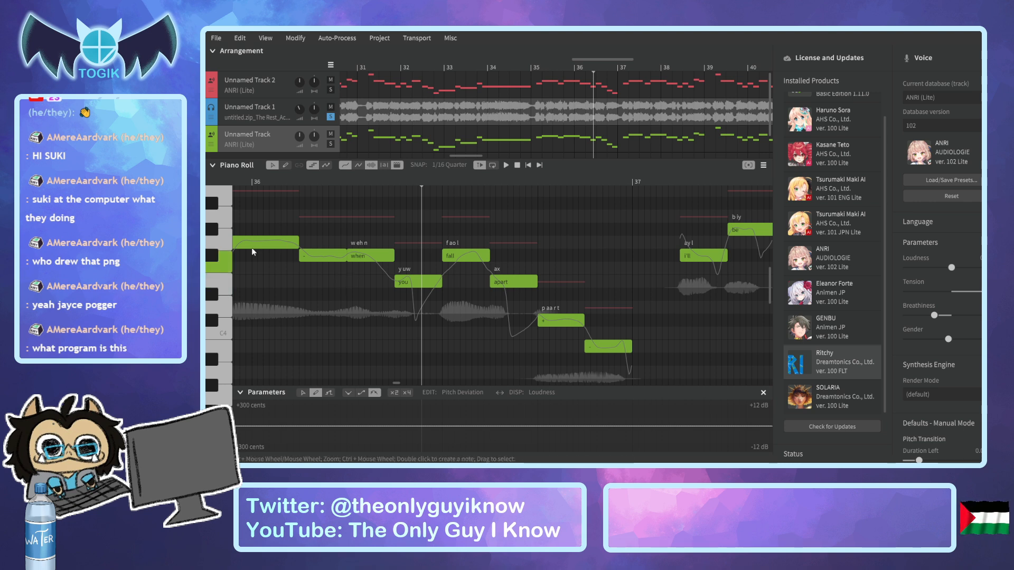
click(293, 179)
key(space)
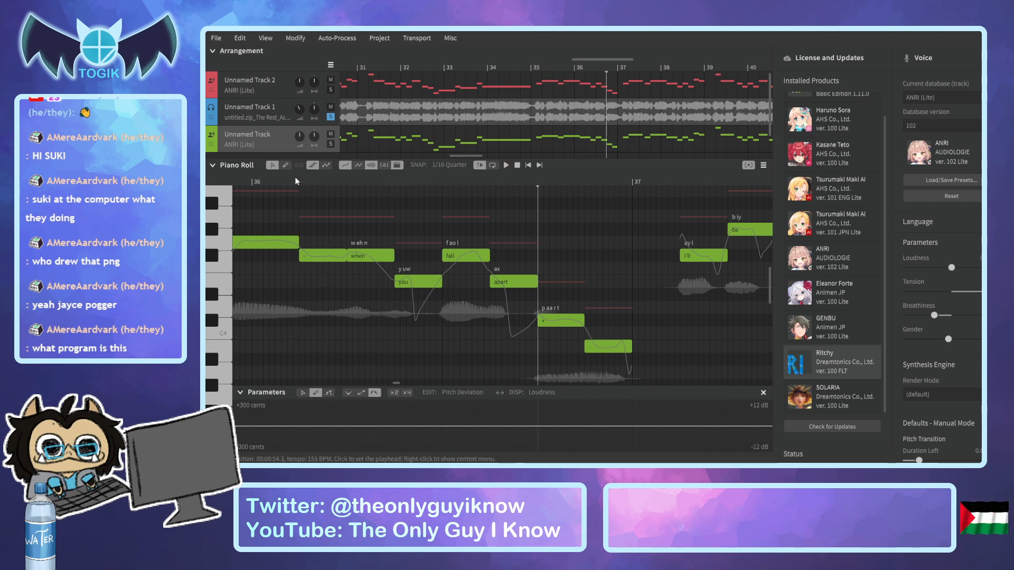
Replay the end of "apart" in bar 36 and lower its "p aa r t" note and the following sustain note by two semitones.
scroll(429, 305, down, 1)
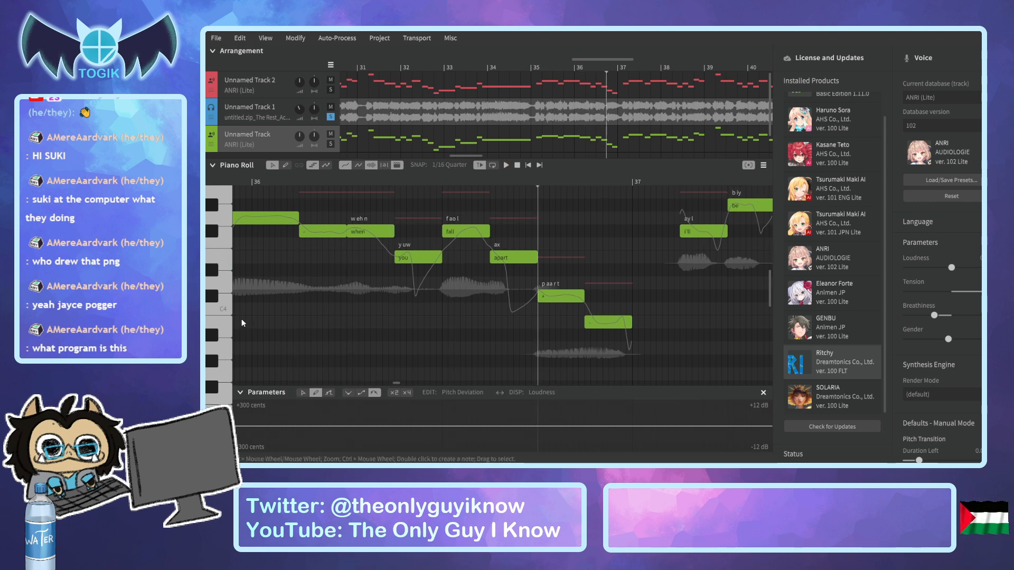
key(space)
key(space)
click(536, 182)
key(space)
key(space)
click(534, 181)
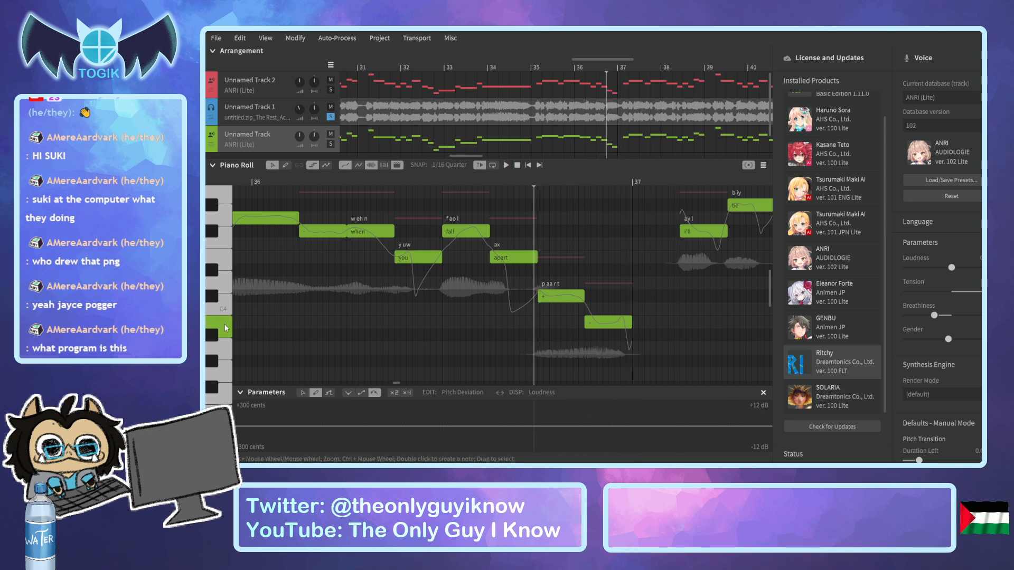
drag(552, 298, 585, 350)
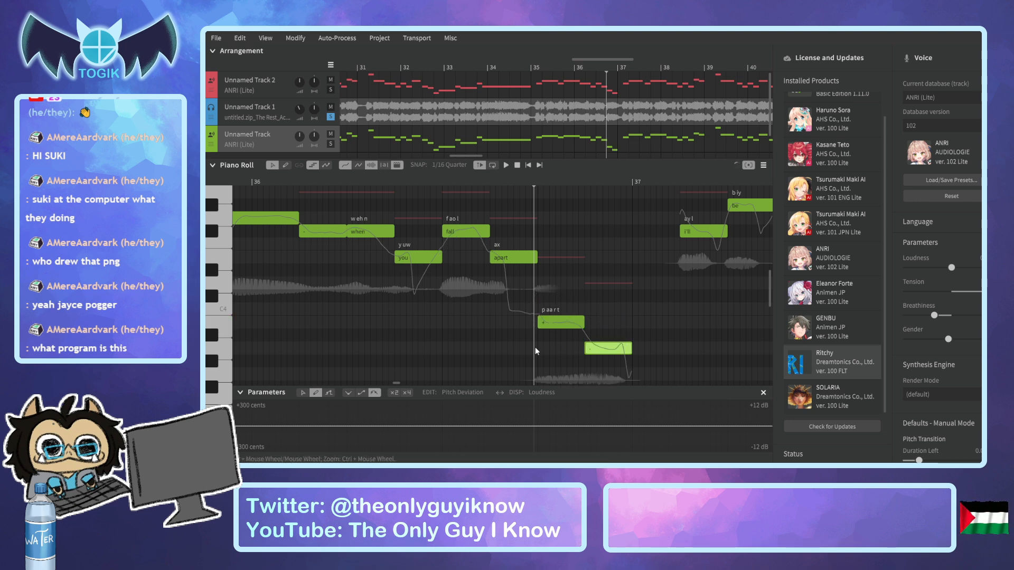
Replay the acapella over the lowered end of "apart" and on toward bar 37.
click(253, 346)
key(space)
key(space)
drag(602, 58, 623, 58)
click(311, 183)
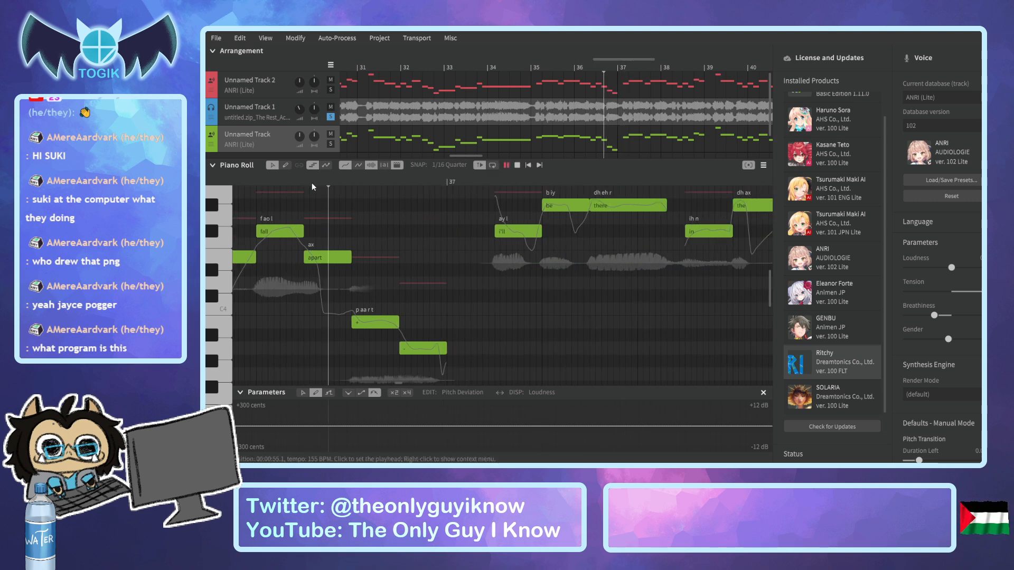
Replay the acapella from the end of "fall apart" in bar 36 into the start of bar 37.
key(space)
key(space)
scroll(476, 254, up, 2)
scroll(476, 254, up, 1)
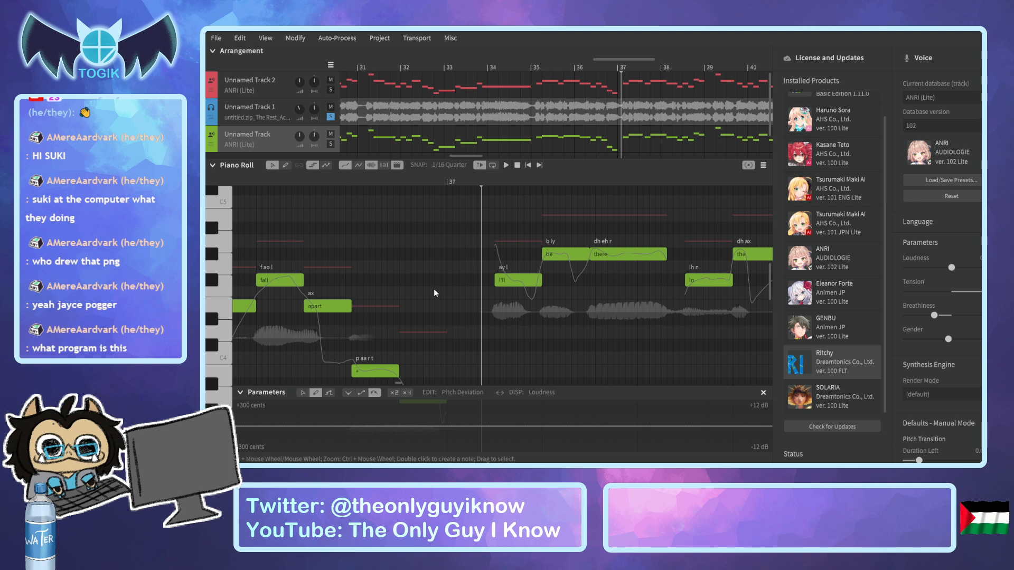
click(255, 179)
key(space)
key(space)
key(space)
key(space)
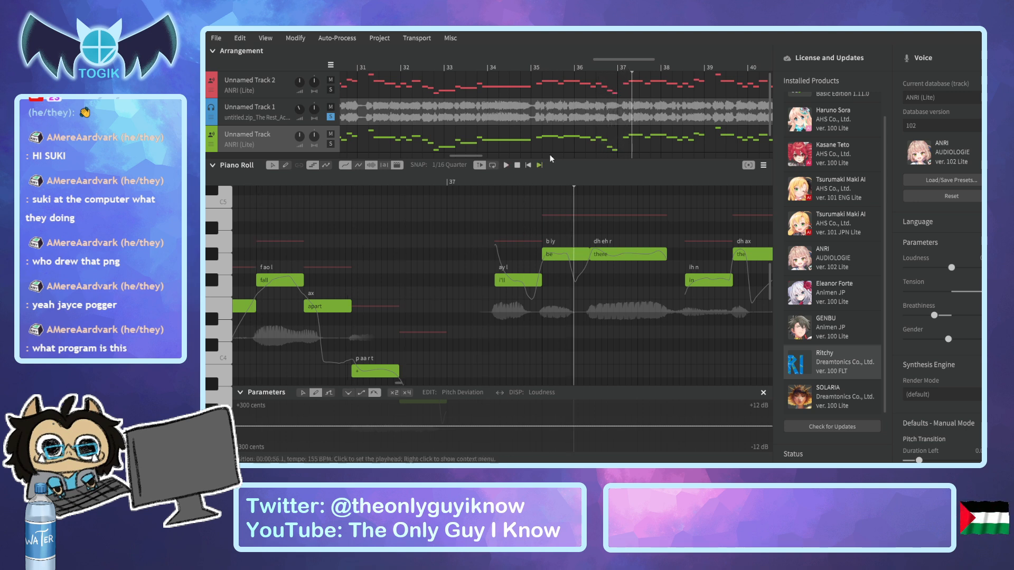
Lower "be", "there", "the" and "crowd" in bar 37 by one semitone and replay the acapella over them.
drag(616, 58, 644, 64)
drag(280, 228, 604, 272)
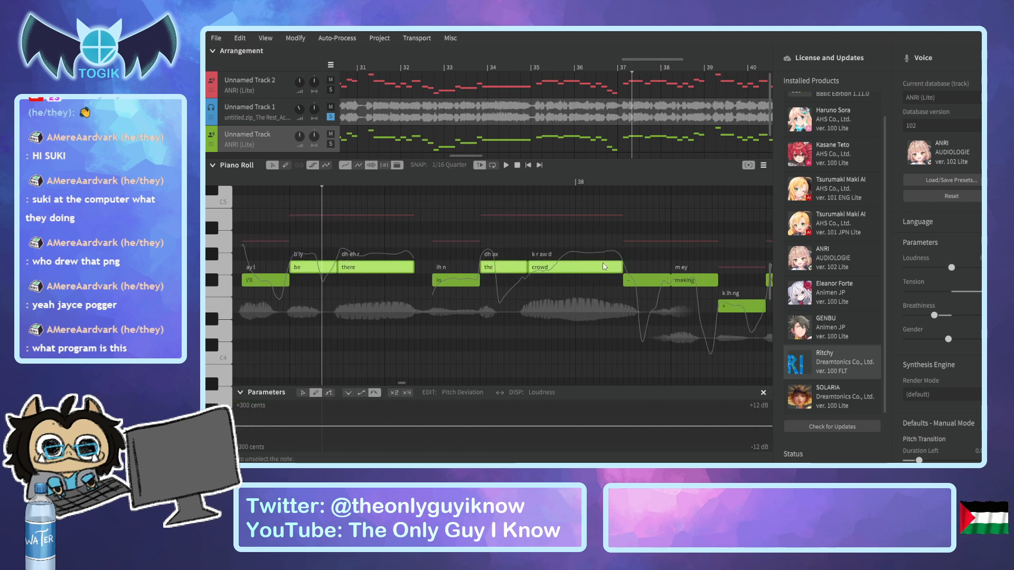
click(617, 72)
key(space)
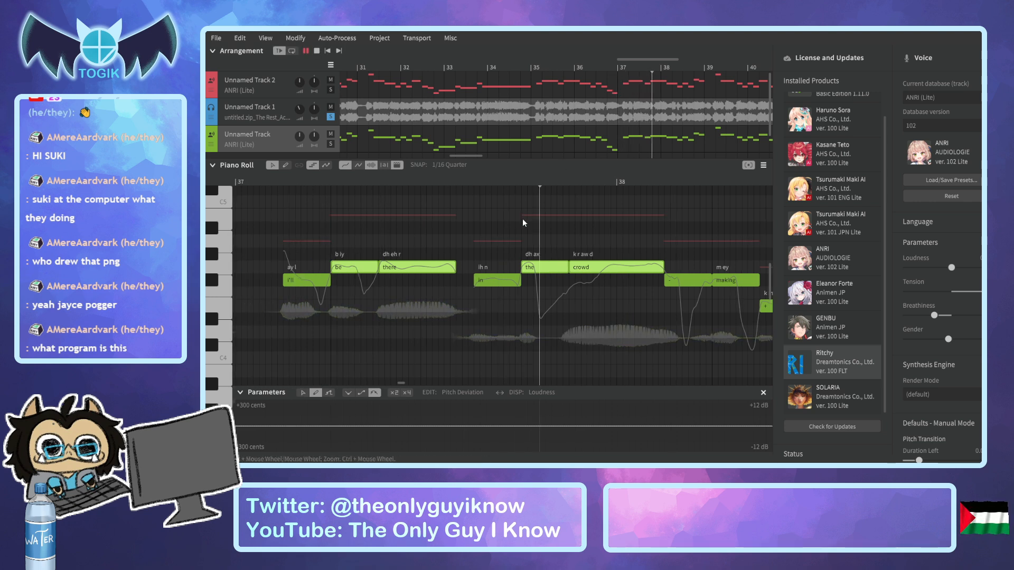
key(space)
Compare the "making finger" notes in bar 38 with the acapella and the D4 piano key.
drag(709, 62, 683, 63)
click(399, 179)
click(384, 181)
key(space)
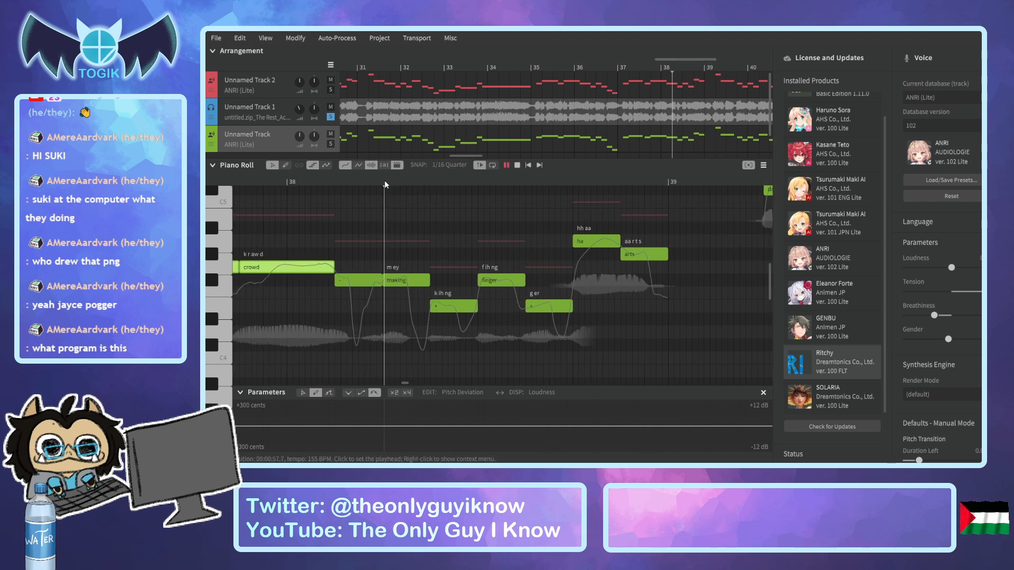
key(space)
click(372, 176)
key(space)
key(space)
click(216, 333)
click(216, 333)
click(216, 334)
click(216, 334)
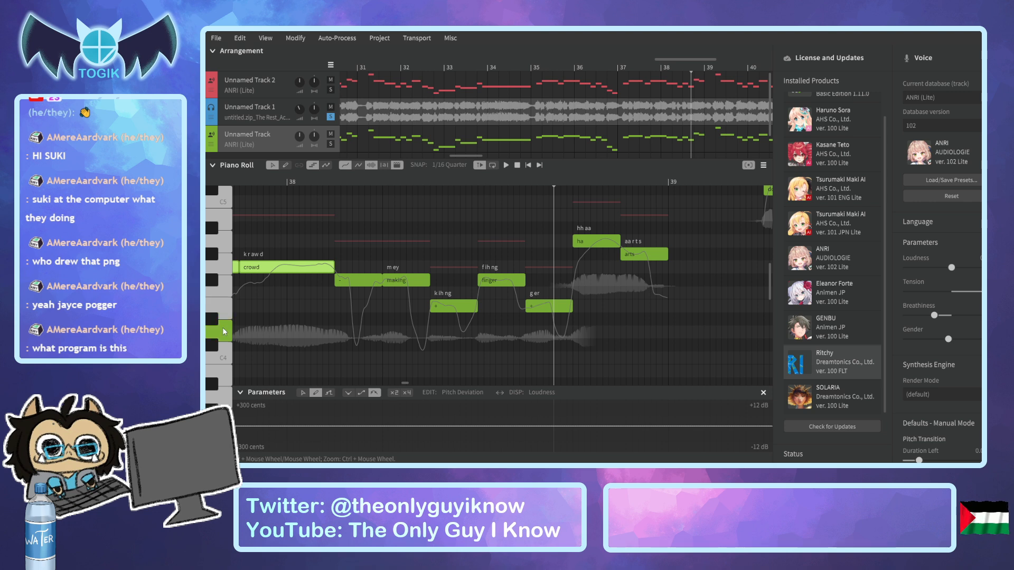
Replay "making finger" in bar 38, lower the "g er" note by two semitones and replay the phrase.
click(383, 180)
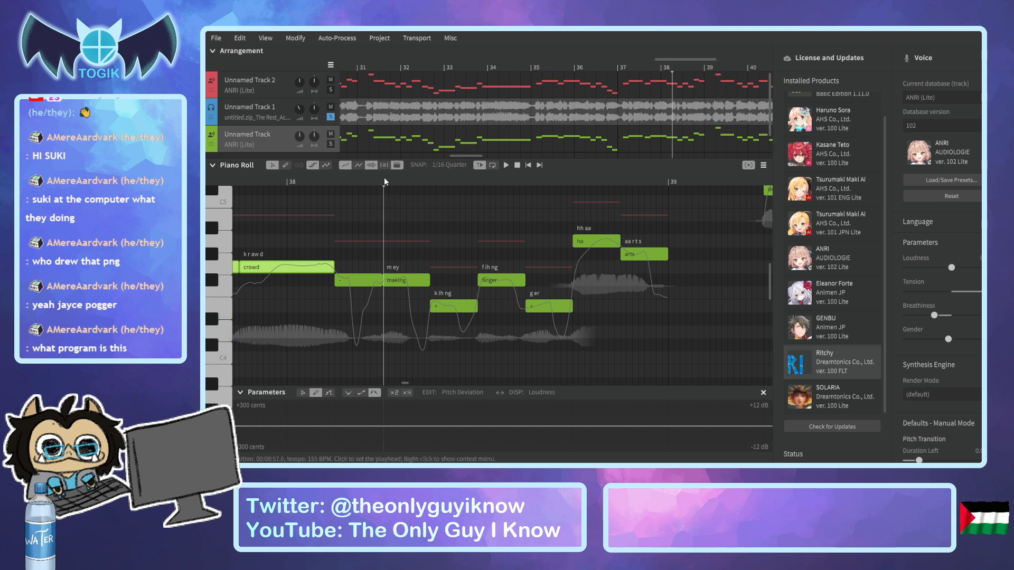
key(space)
click(381, 176)
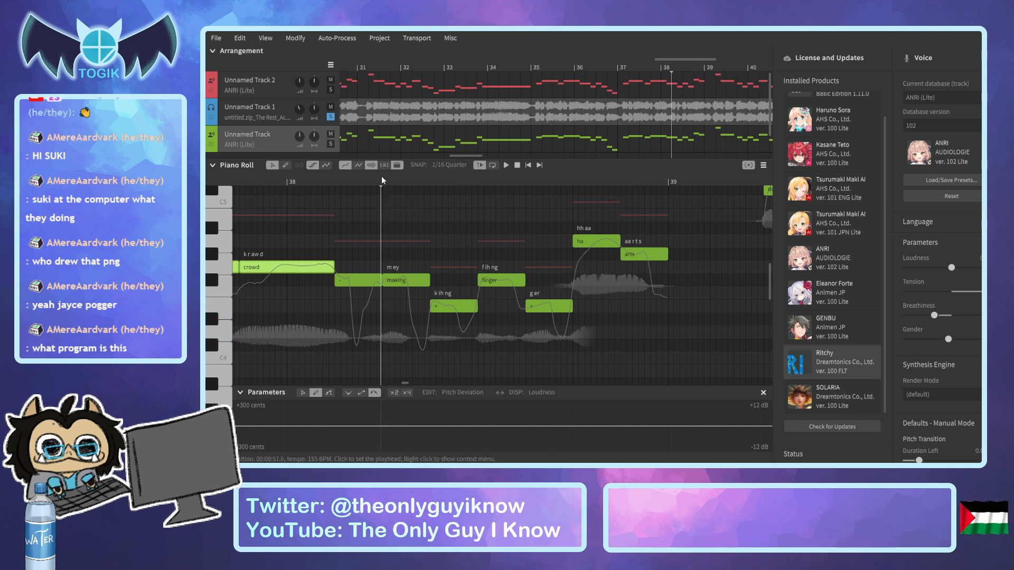
key(space)
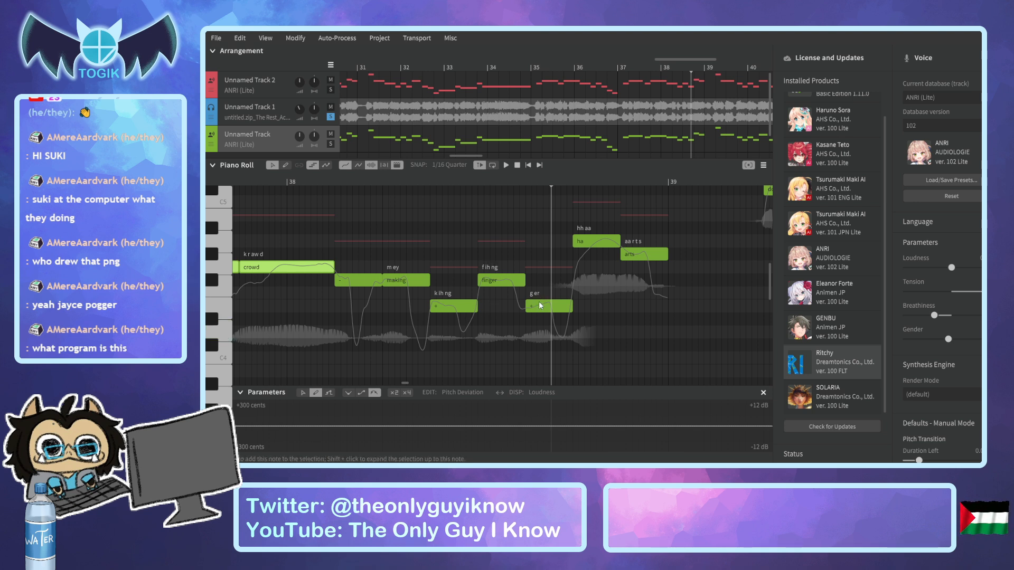
drag(541, 307, 542, 332)
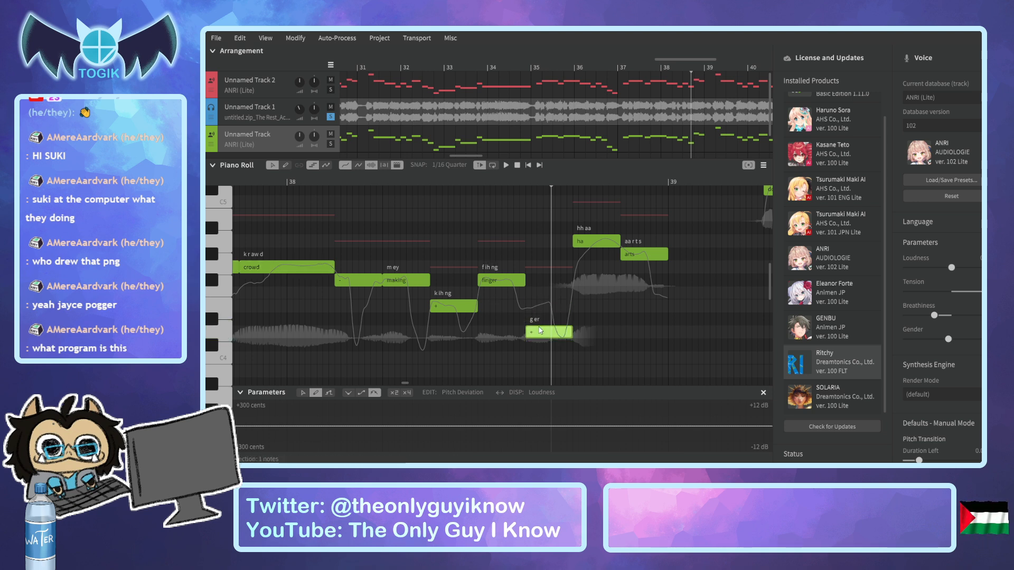
click(363, 175)
key(space)
key(space)
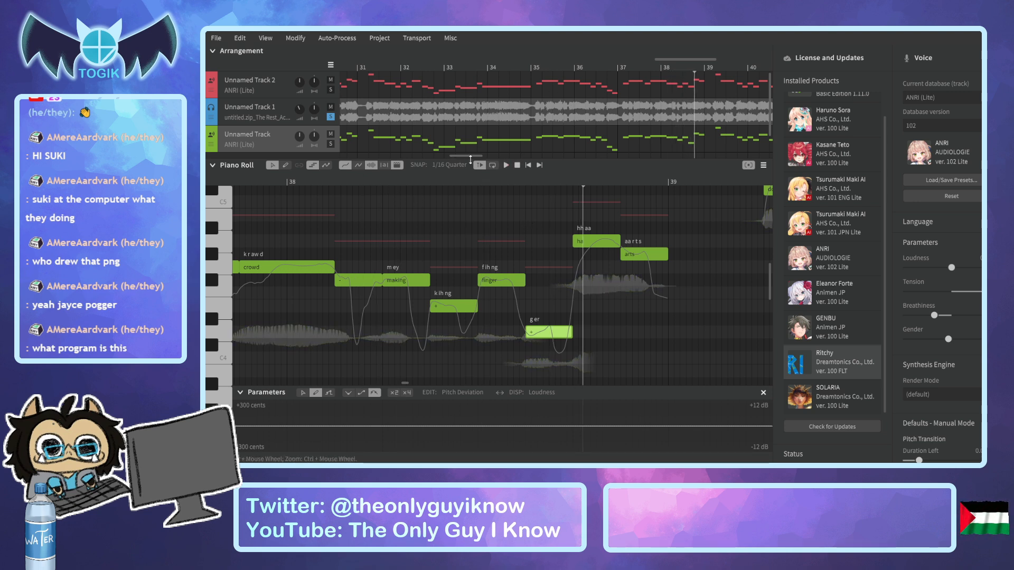
Compare the similar "remember me" phrase in bar 30 with the acapella and the piano keys.
drag(466, 154, 457, 153)
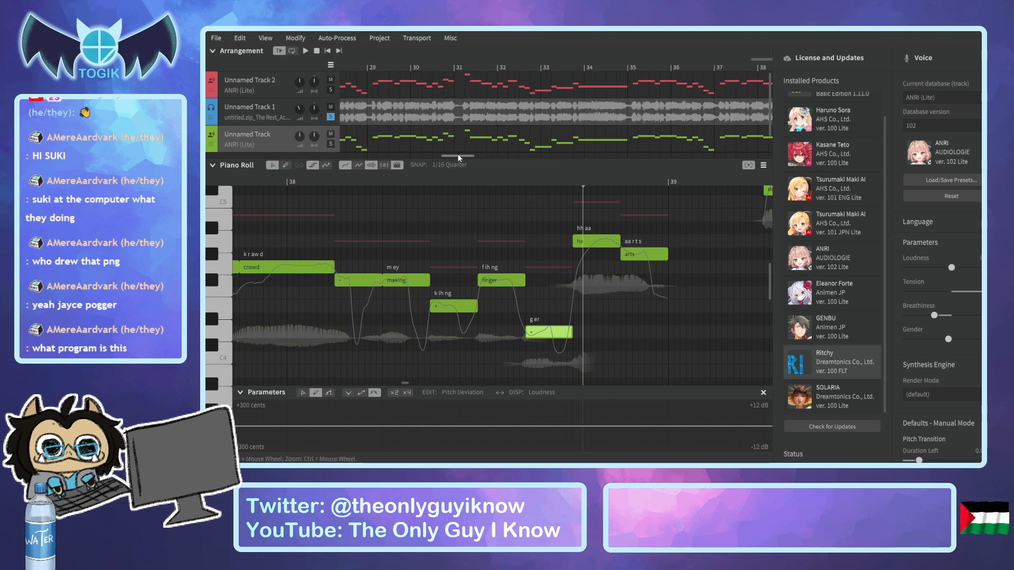
click(421, 67)
key(space)
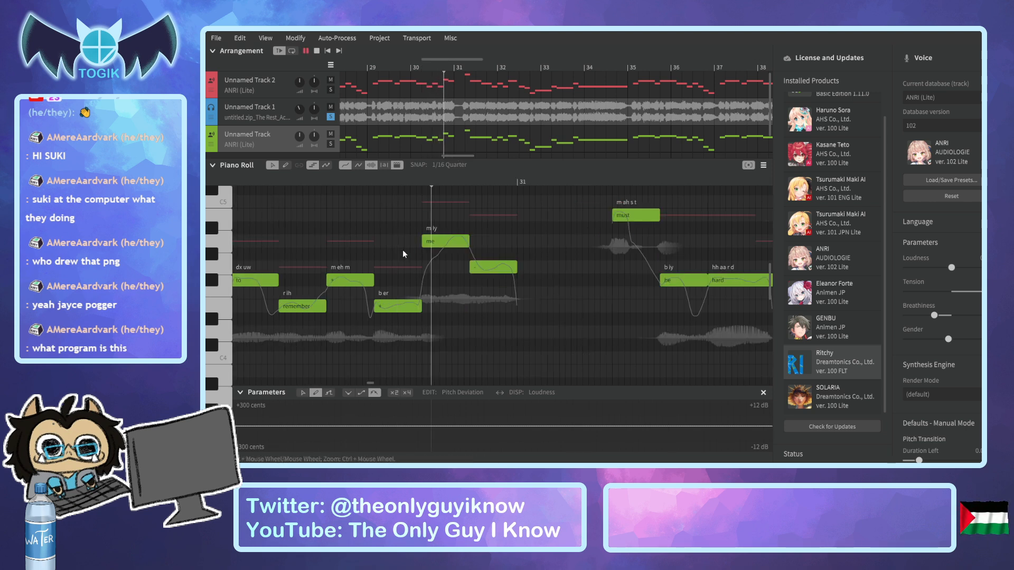
click(429, 68)
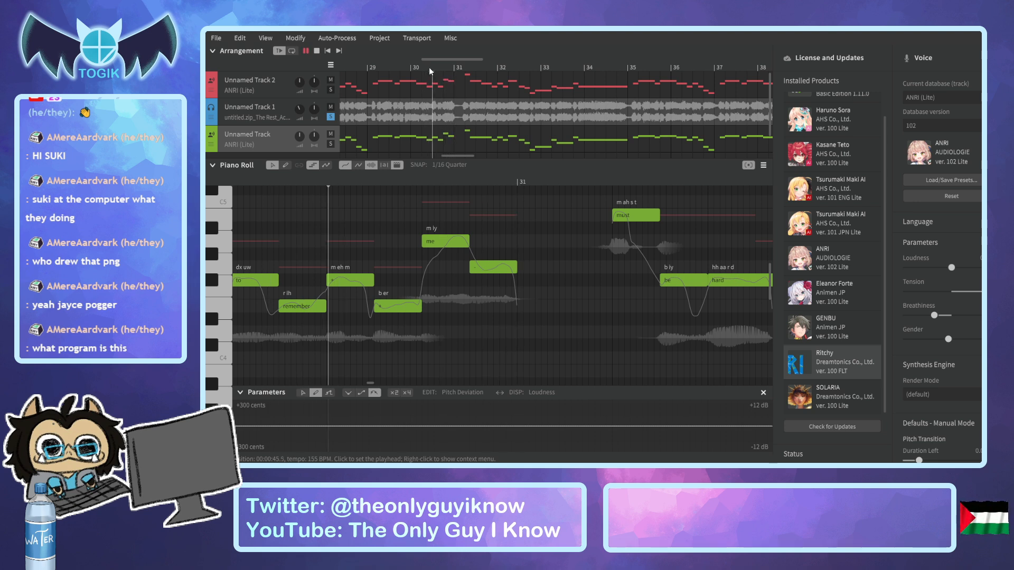
click(436, 64)
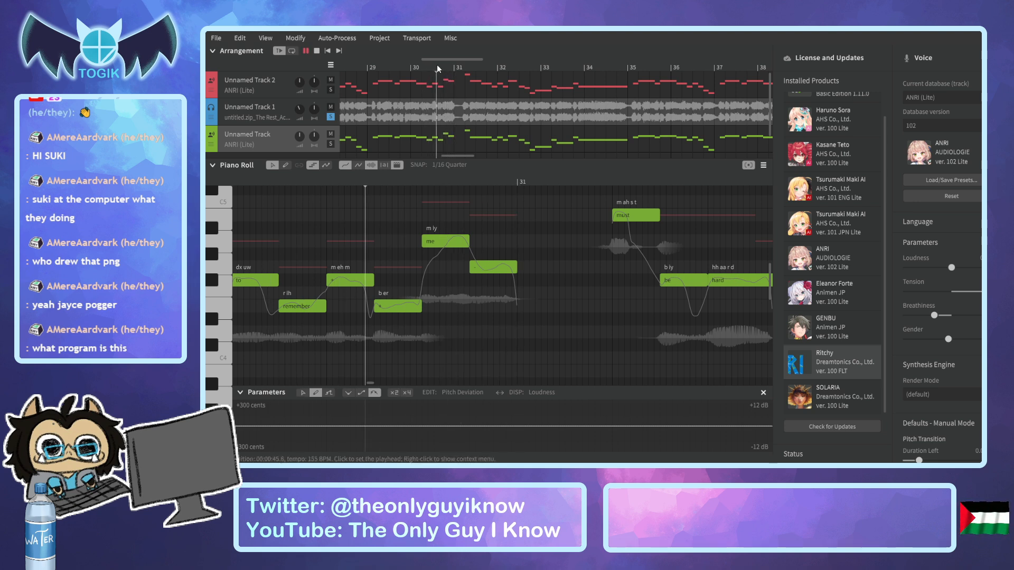
click(220, 312)
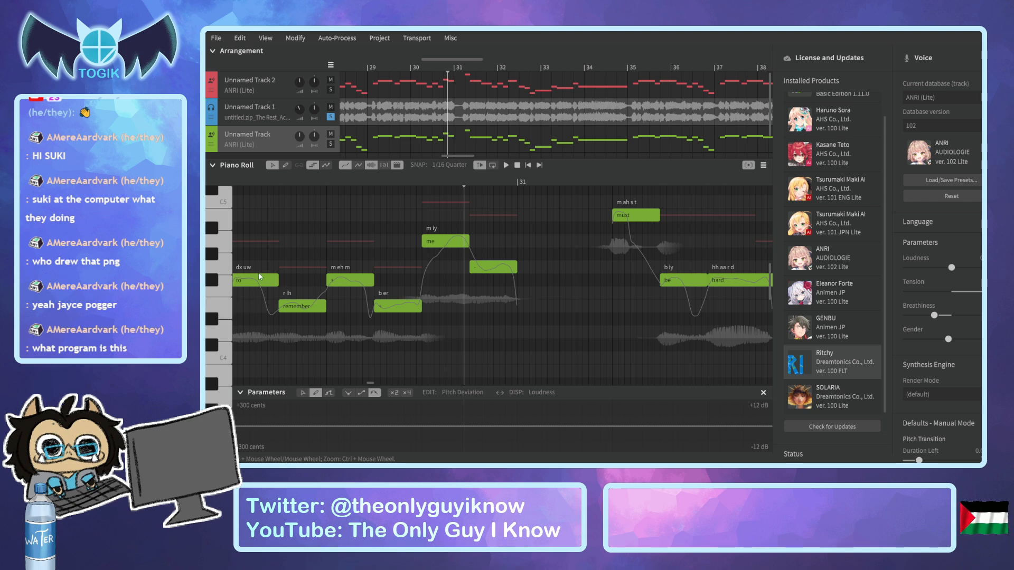
click(423, 68)
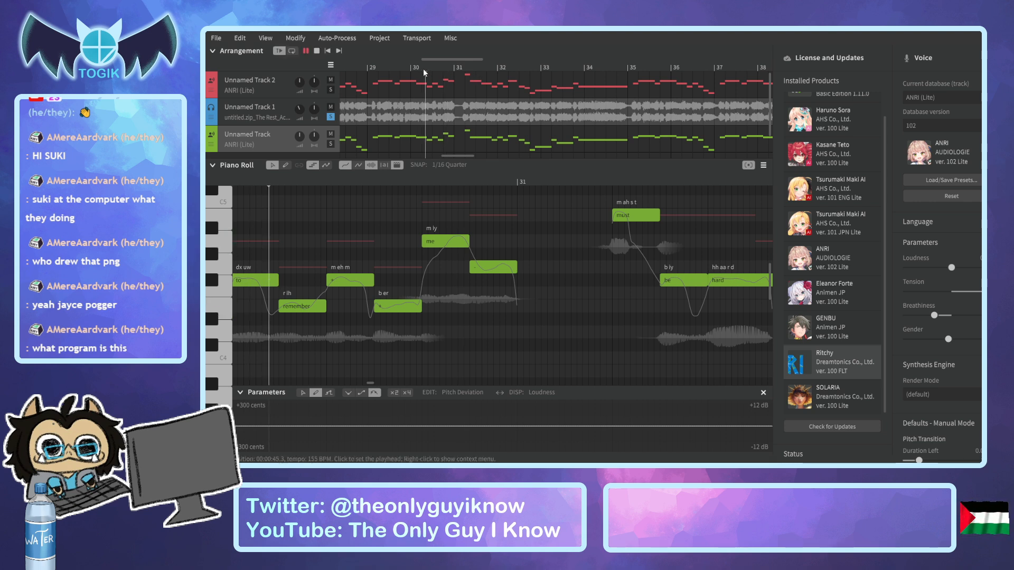
key(space)
Replay the acapella over "ha arts" at the end of bar 38 and lower "arts" by one semitone.
drag(461, 155, 482, 157)
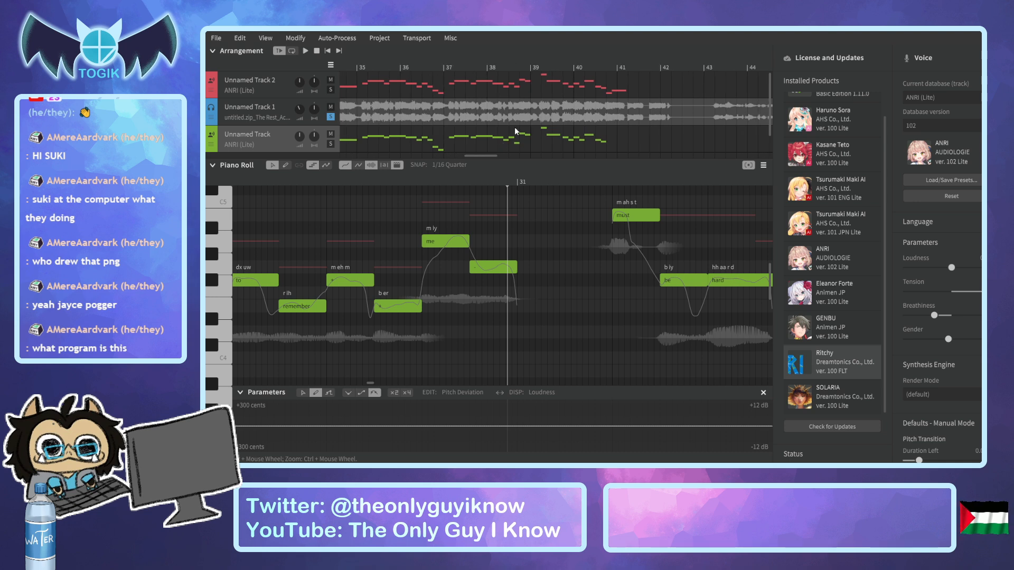
click(502, 67)
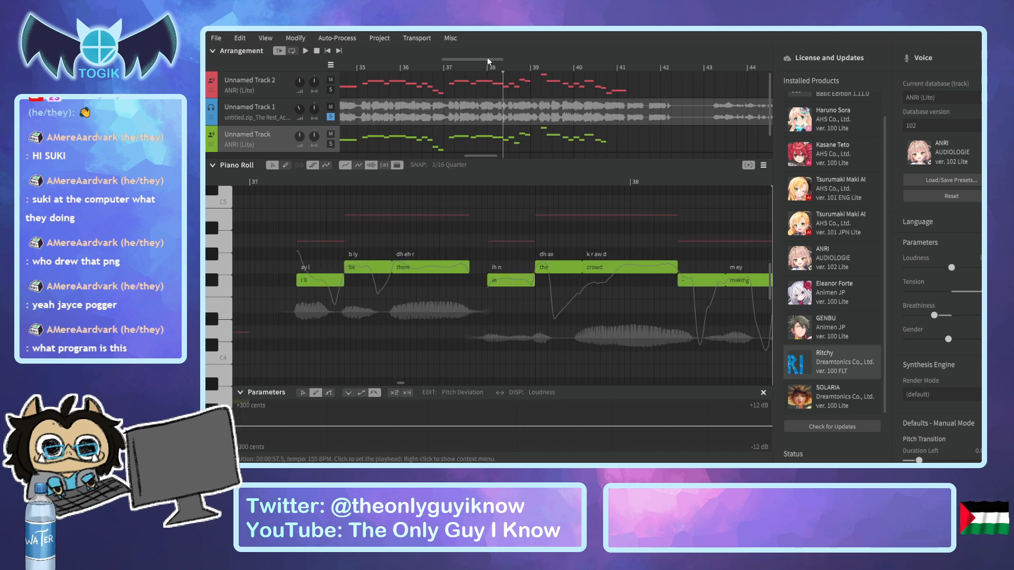
drag(487, 60, 522, 73)
click(523, 71)
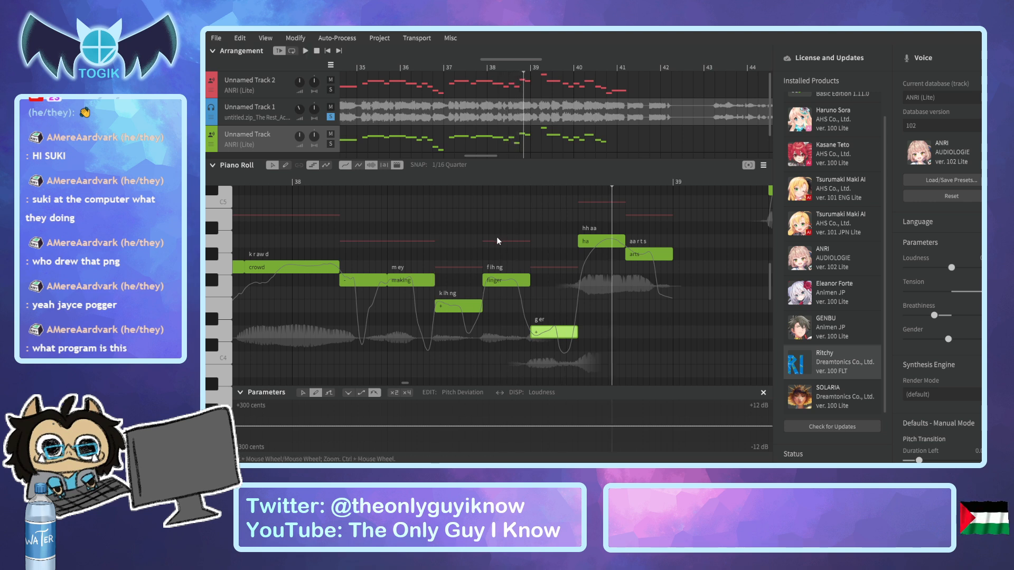
click(578, 181)
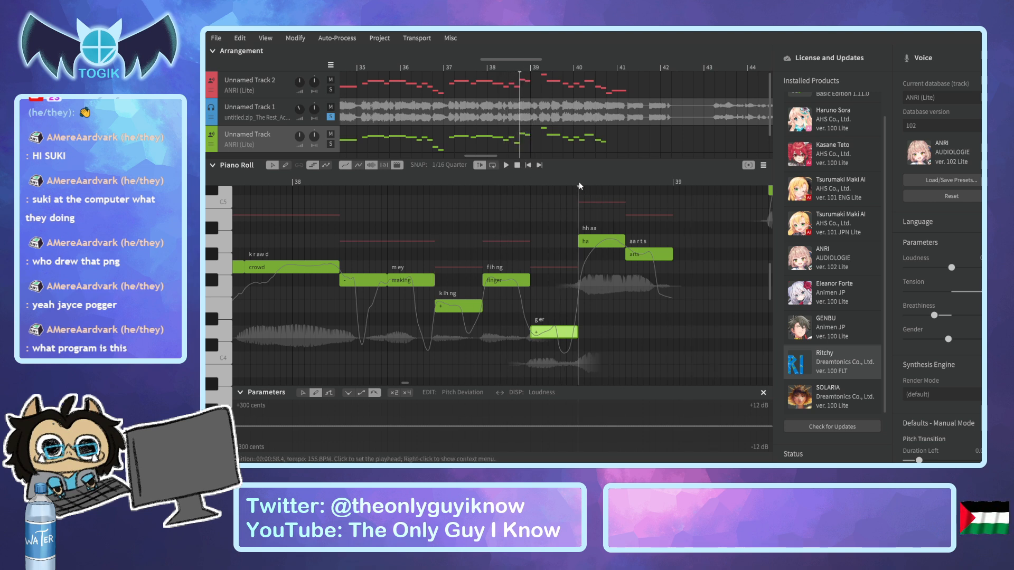
key(space)
key(space)
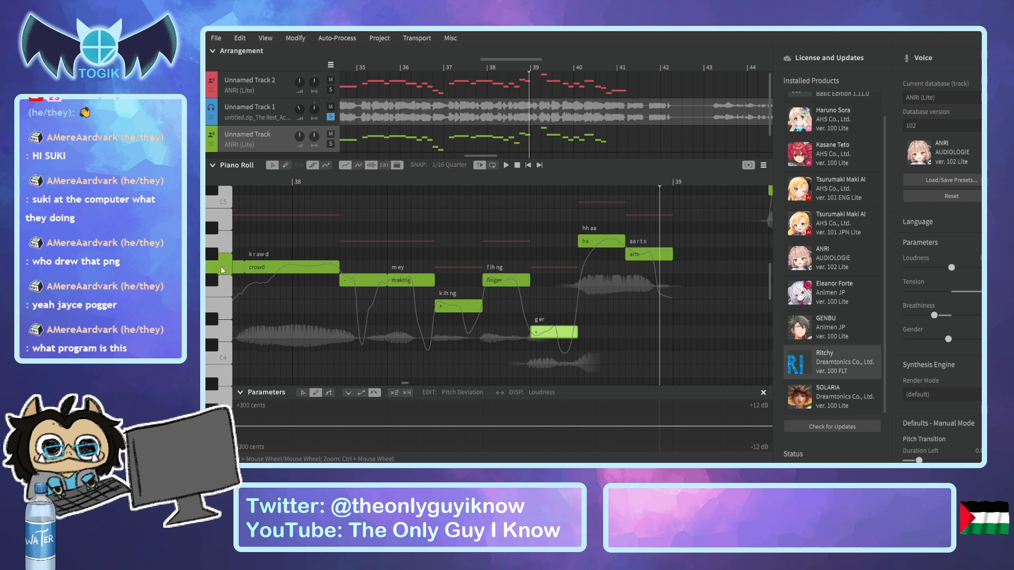
click(648, 258)
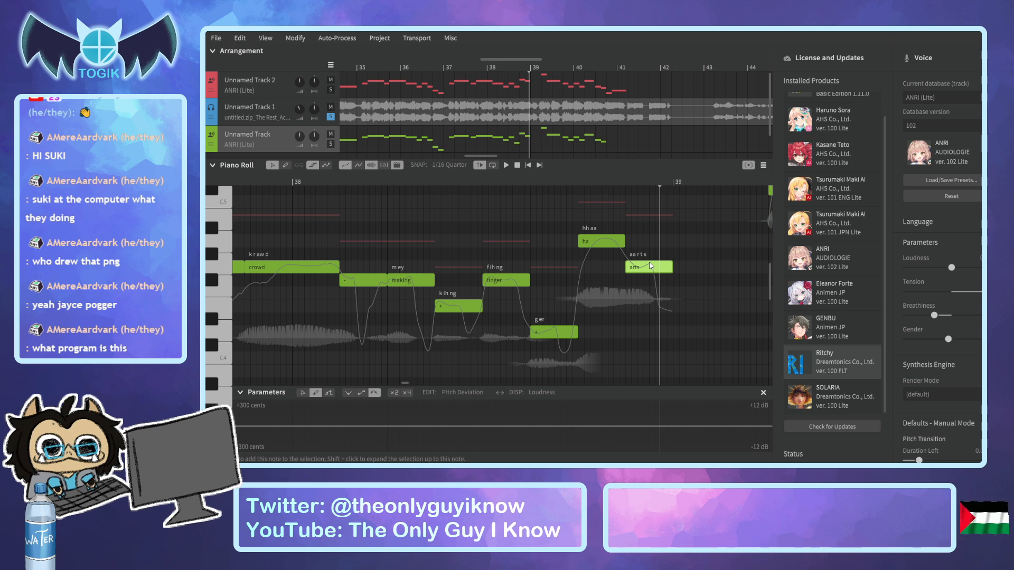
click(376, 181)
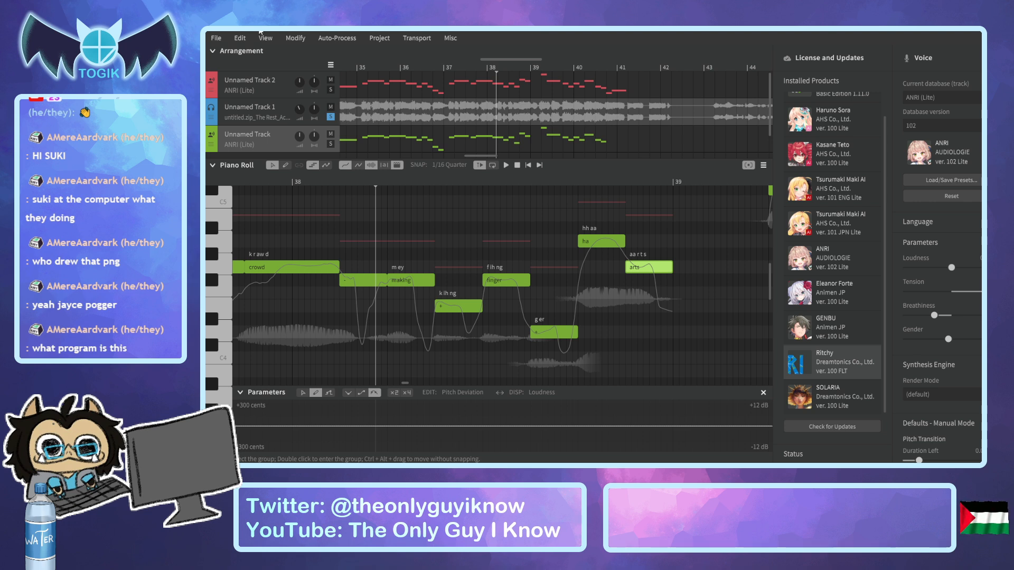
click(850, 150)
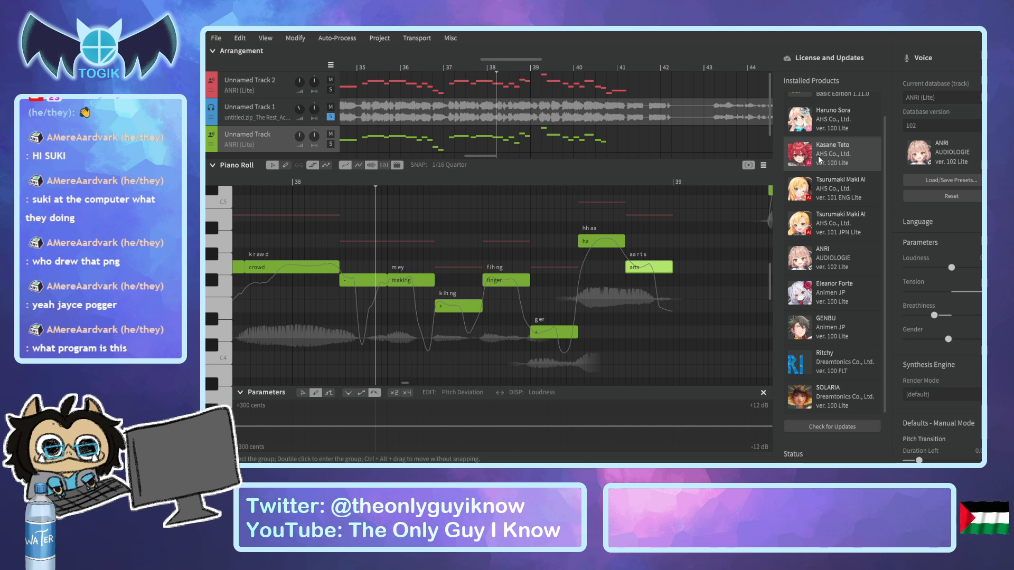
scroll(825, 183, up, 1)
scroll(824, 183, down, 1)
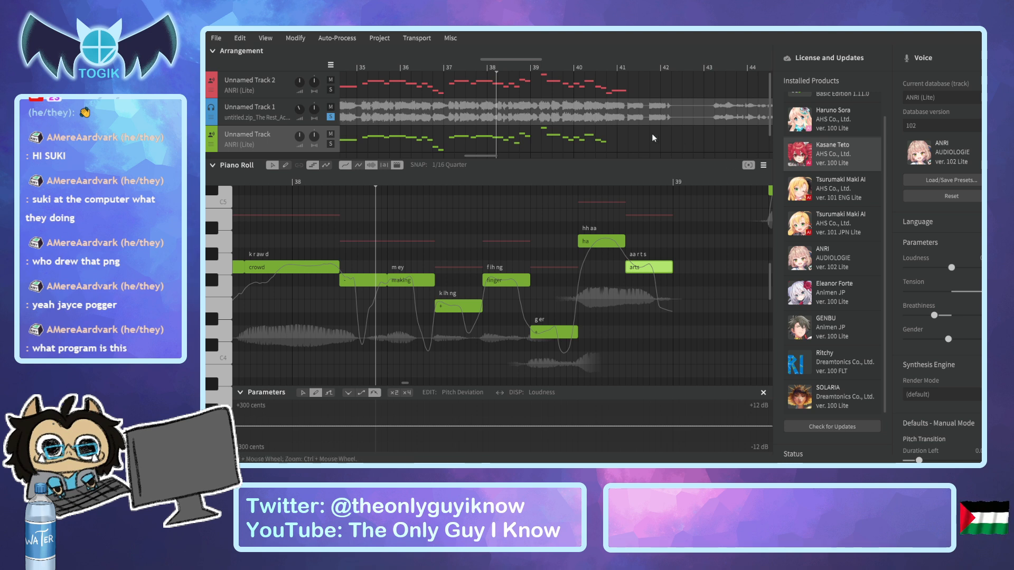
Solo the lead vocal on Unnamed Track 2 in place of the acapella and play it from bar 37 to bar 39.
click(331, 92)
drag(451, 65, 446, 65)
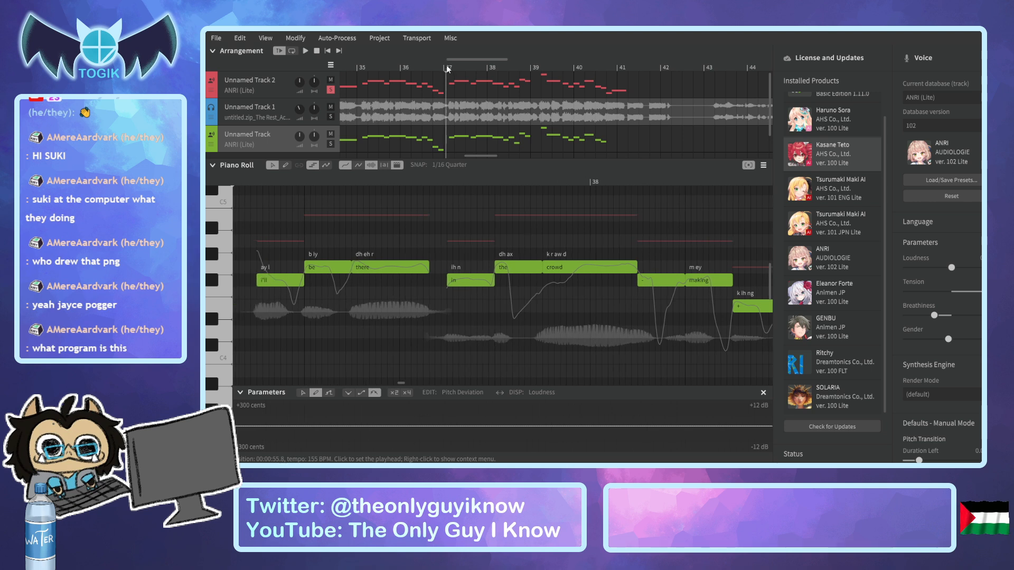
click(287, 87)
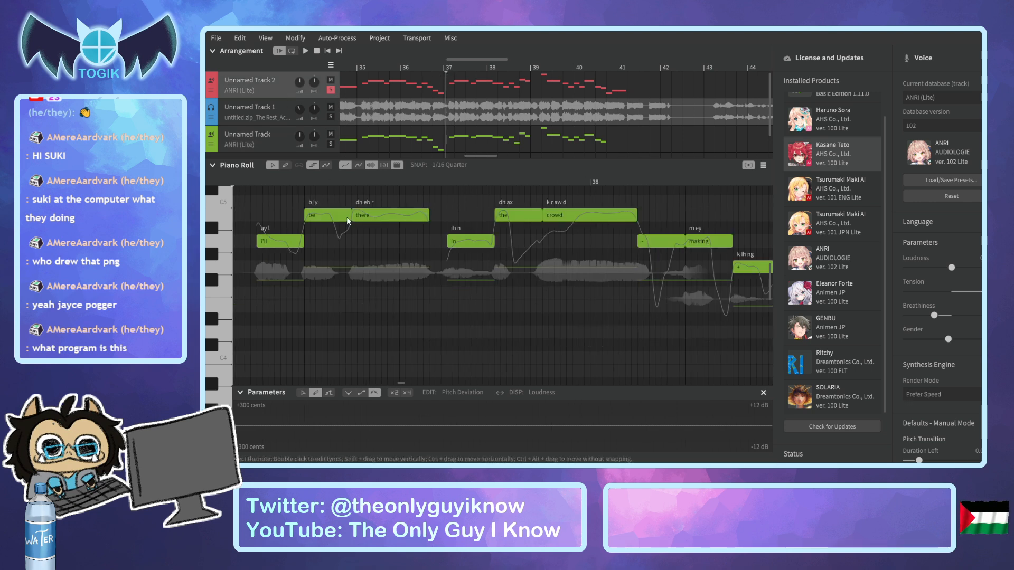
key(space)
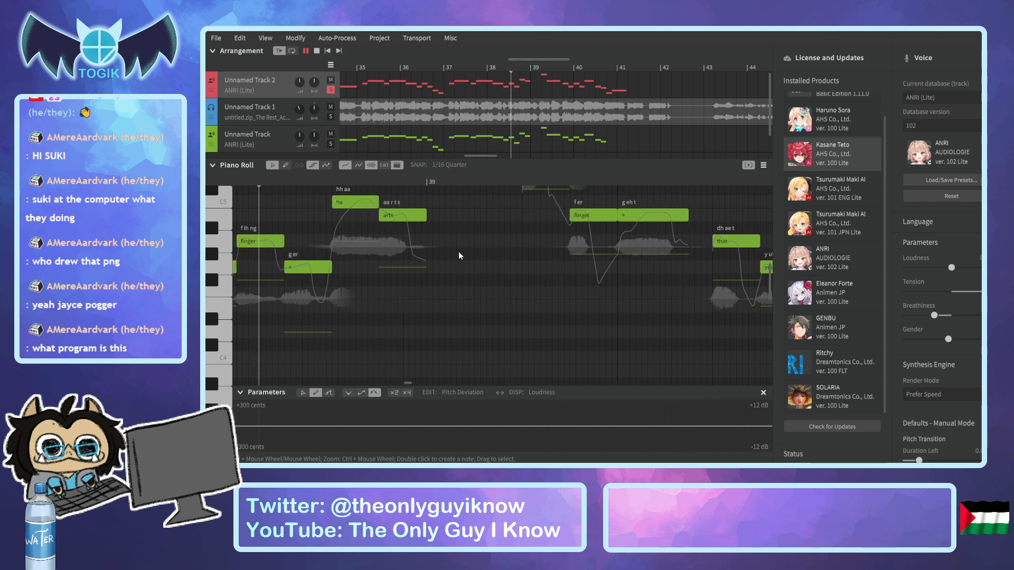
key(space)
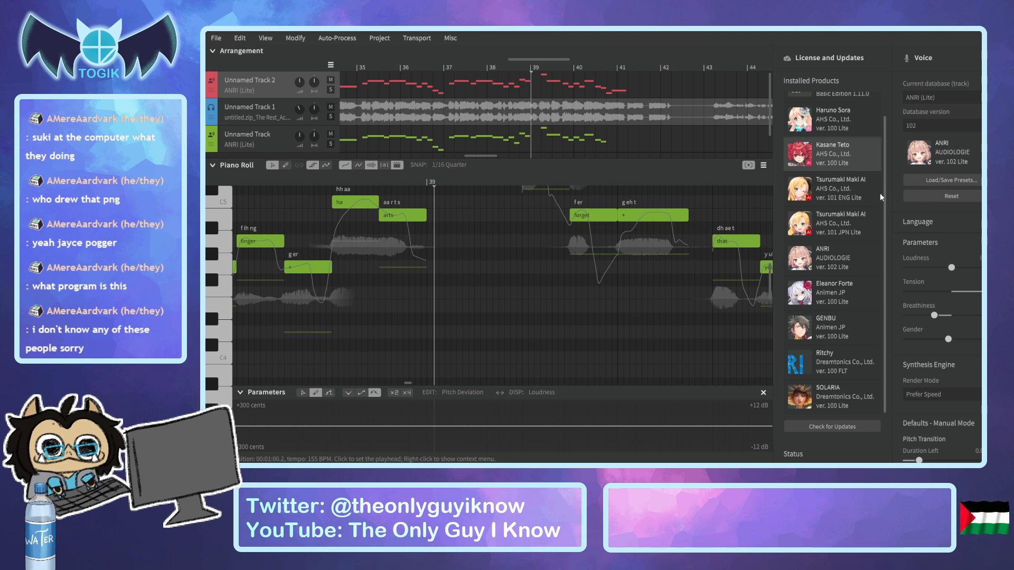
scroll(880, 174, up, 1)
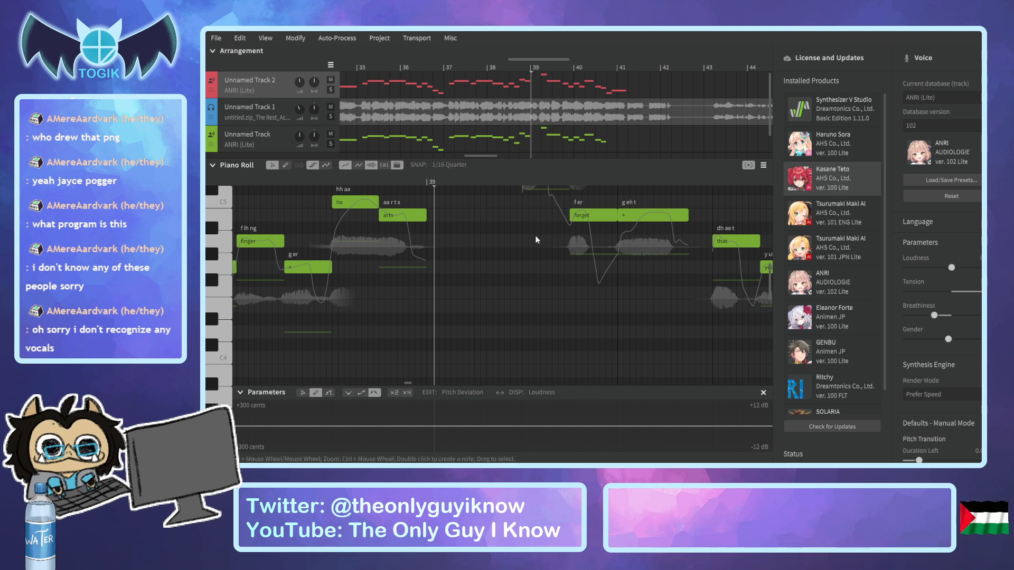
scroll(537, 234, up, 1)
scroll(530, 236, up, 1)
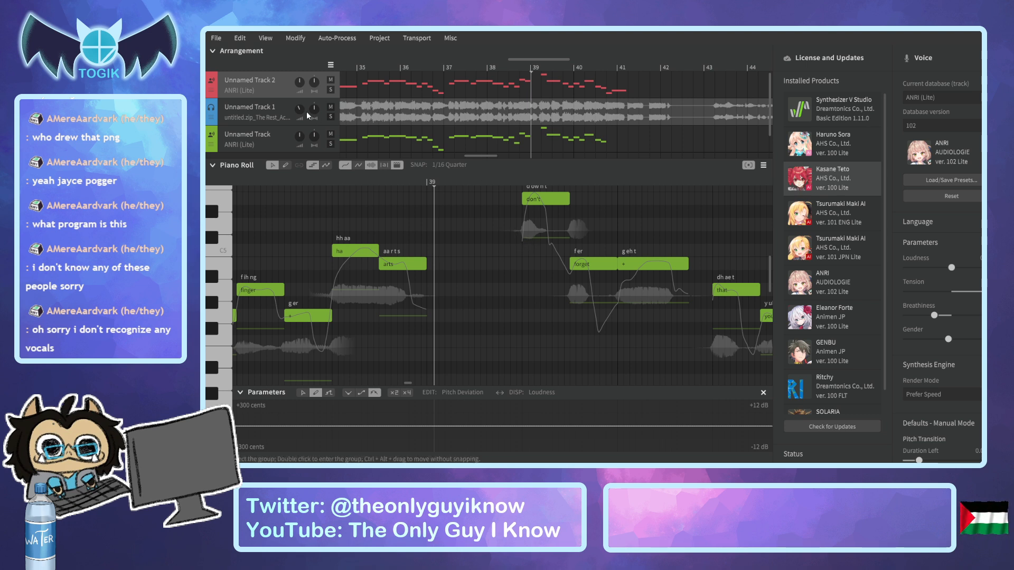
Solo the acapella on Unnamed Track 1, replay it from bar 38 and reopen the harmony track's notes.
click(329, 117)
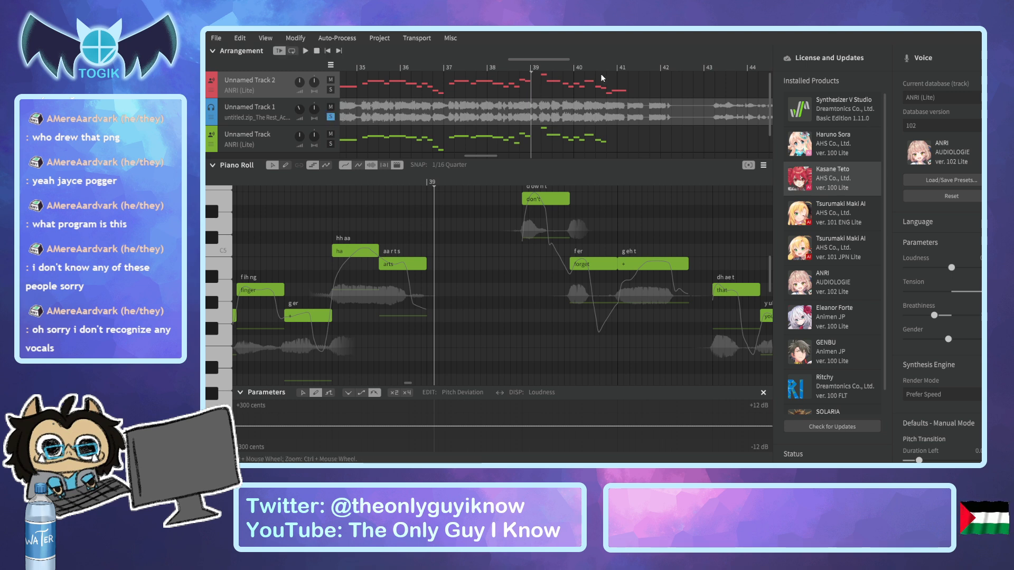
drag(514, 65, 495, 70)
key(space)
key(space)
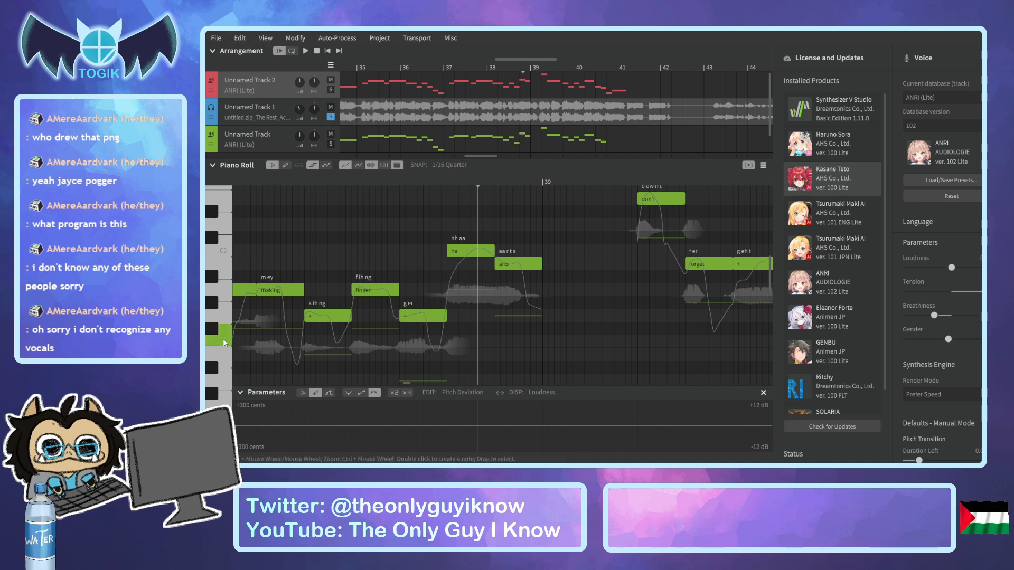
click(276, 149)
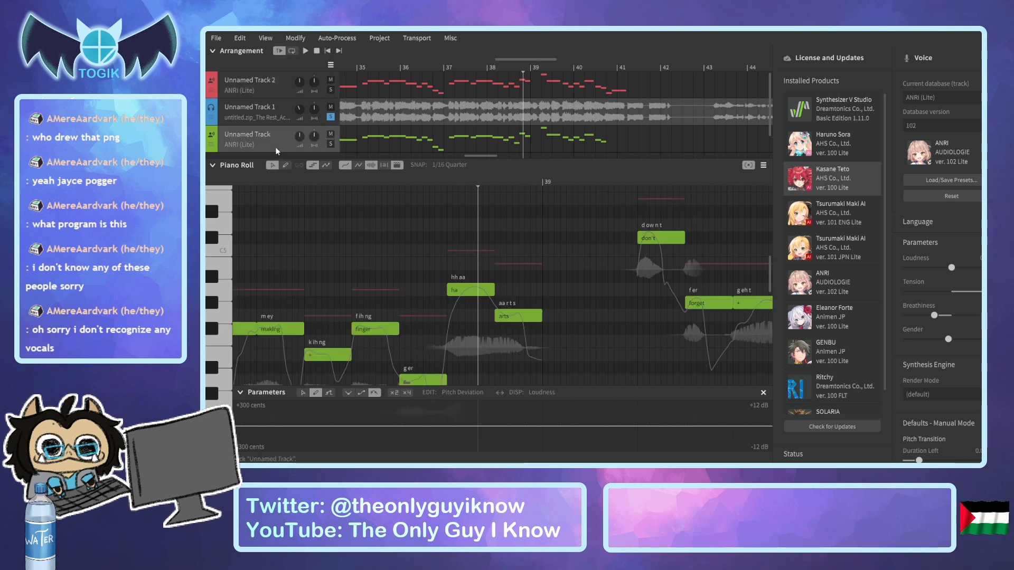
Replay the acapella with the harmony notes "making finger ha arts" in bar 38.
scroll(390, 271, down, 3)
click(320, 179)
key(space)
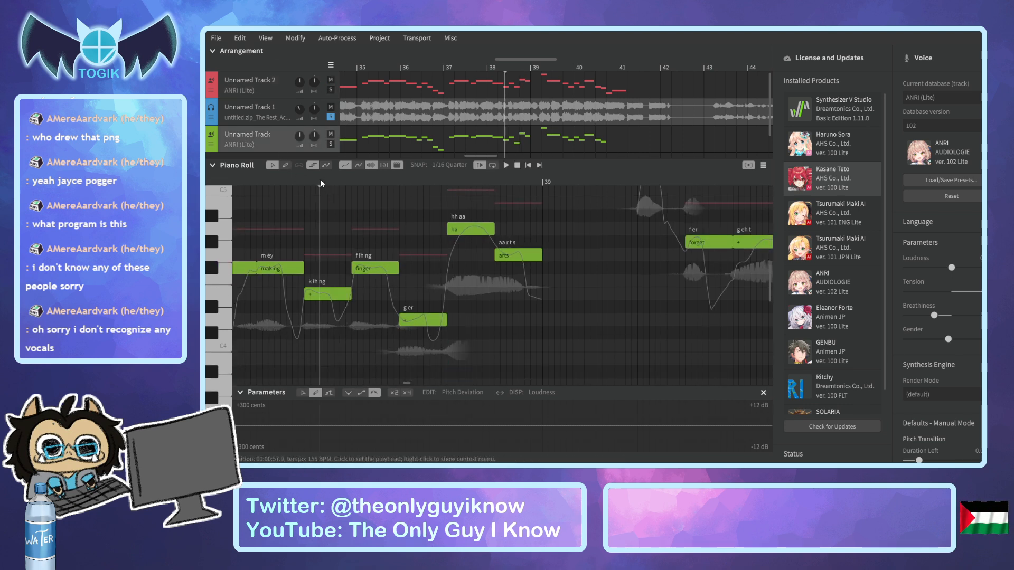
key(space)
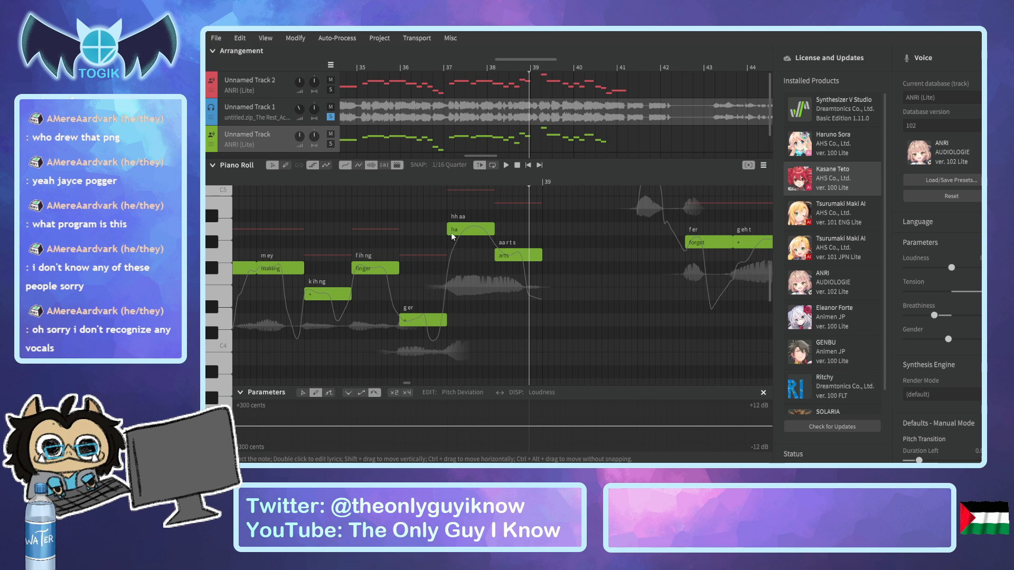
key(space)
click(268, 179)
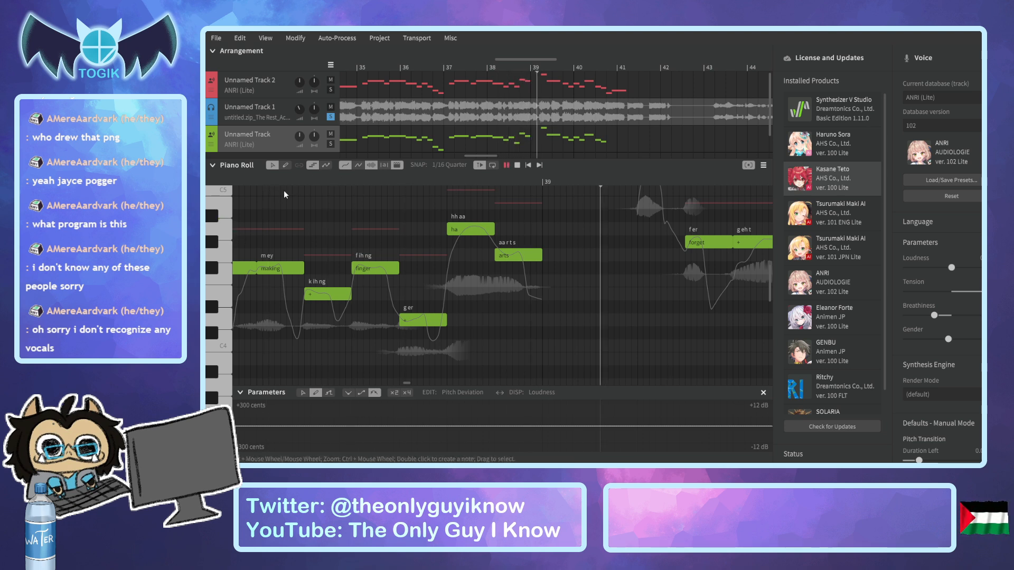
click(506, 165)
Replay the acapella over the "don't forget that you're one of us" phrase starting in bar 39.
drag(509, 58, 542, 62)
scroll(355, 250, up, 2)
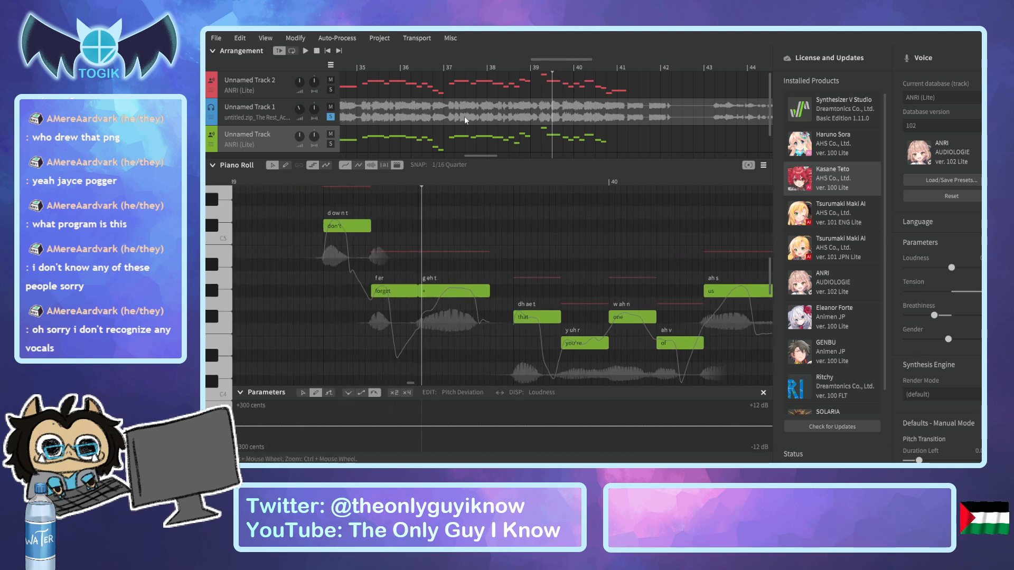
click(319, 178)
key(space)
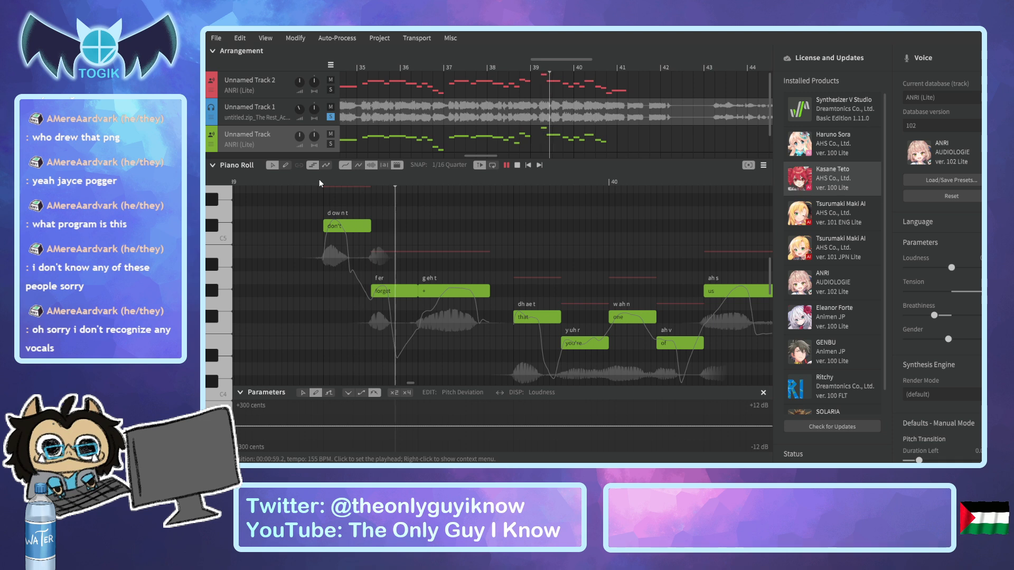
key(space)
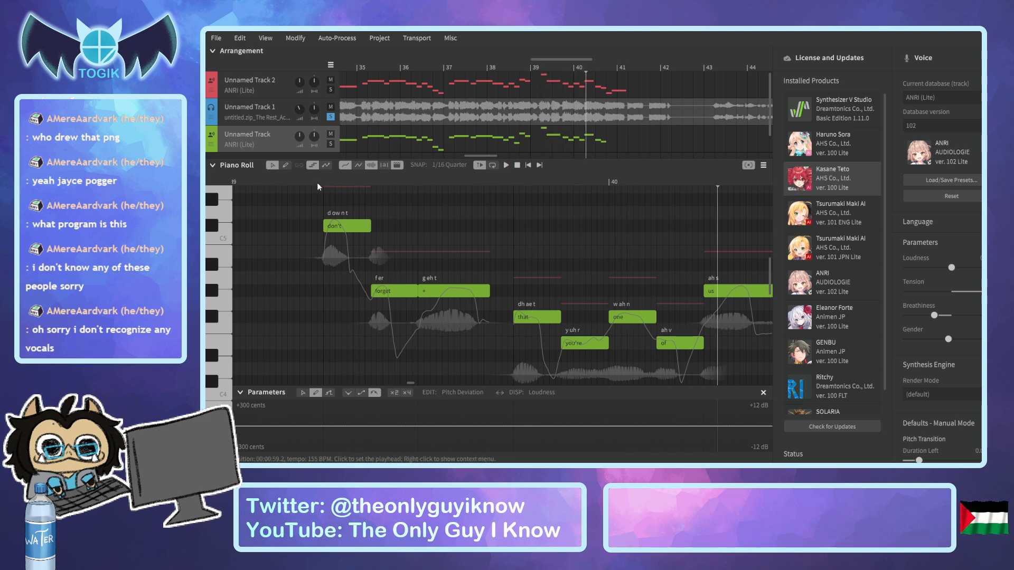
click(316, 179)
key(space)
key(space)
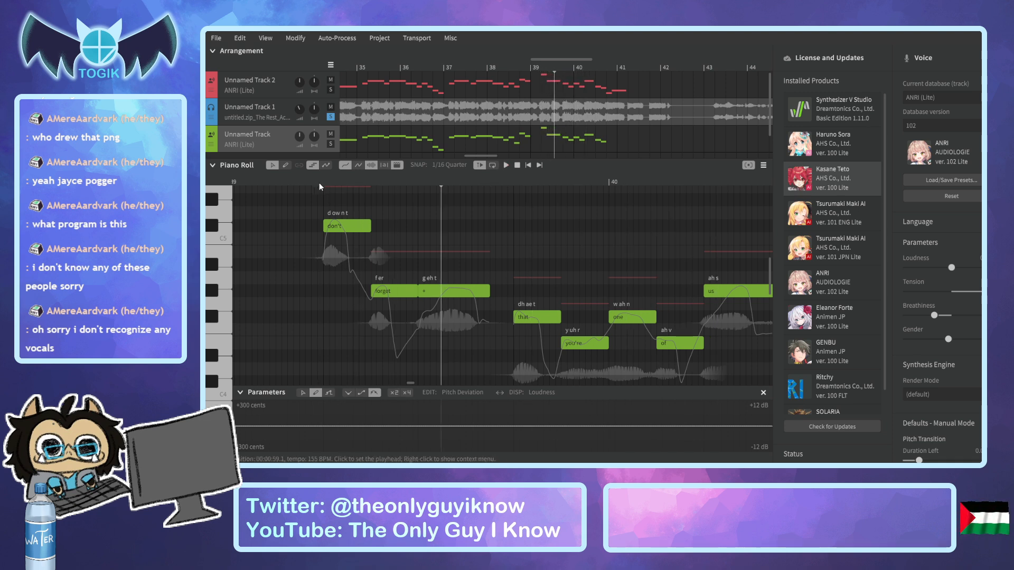
click(309, 180)
key(space)
key(space)
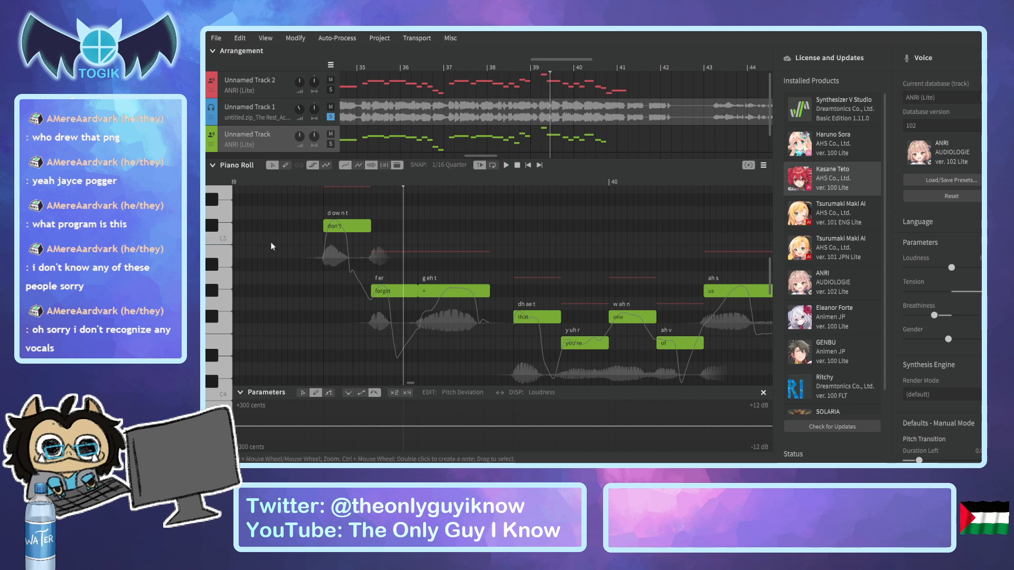
Lower "don't" and both notes of "forget" in bar 39 by two semitones and replay the phrase.
drag(337, 227, 336, 254)
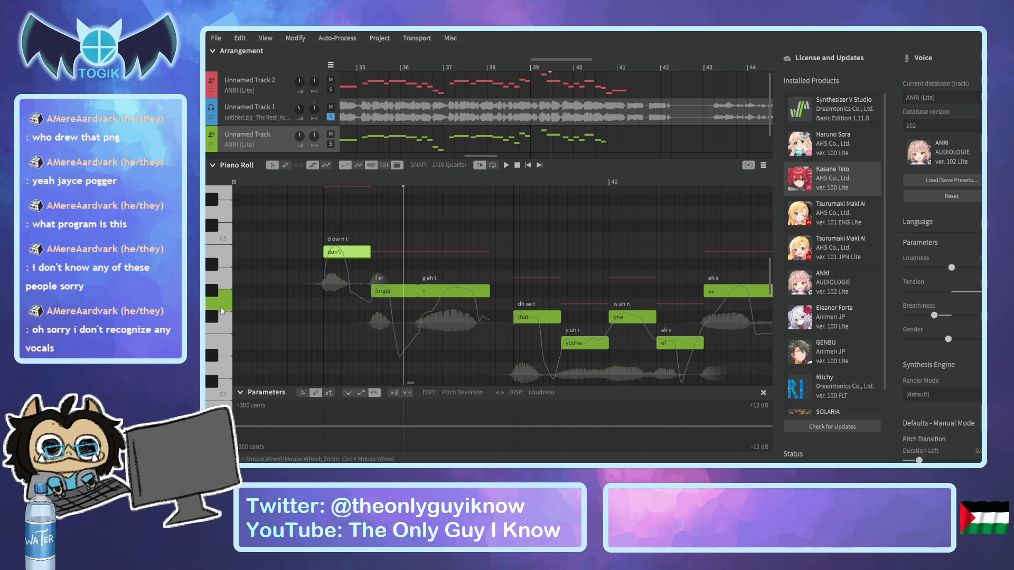
click(392, 290)
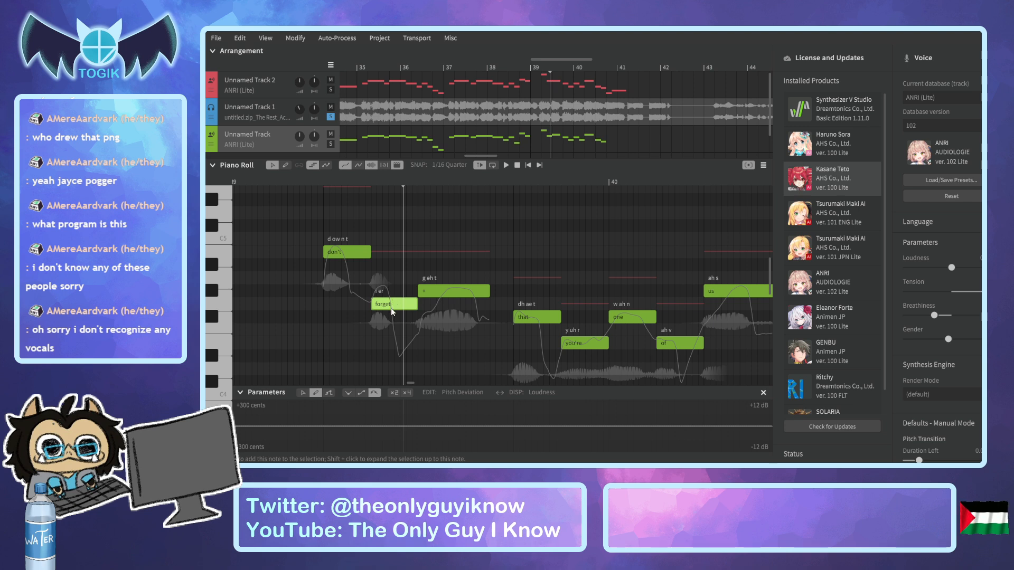
drag(391, 311, 391, 324)
drag(429, 293, 430, 316)
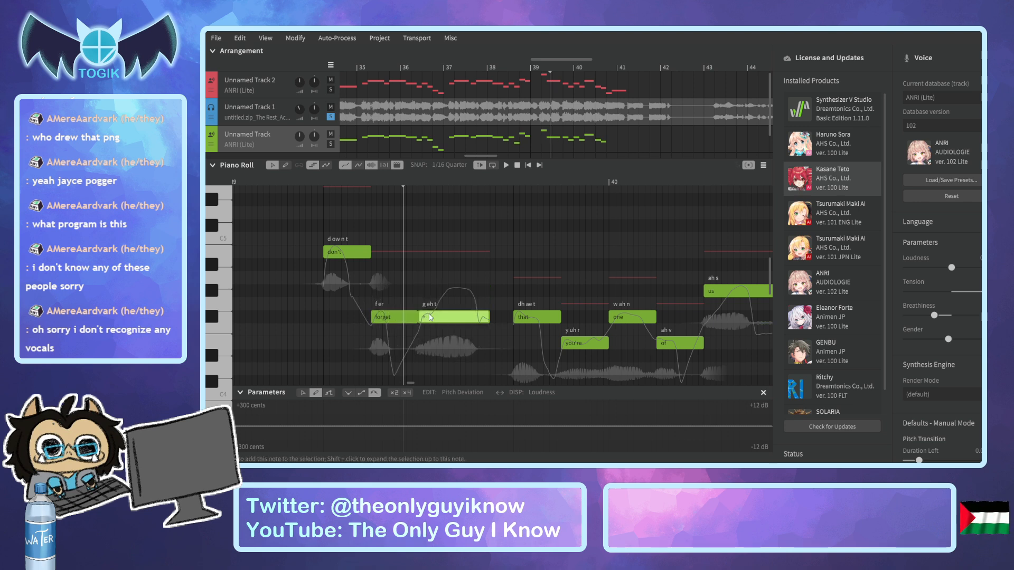
click(311, 182)
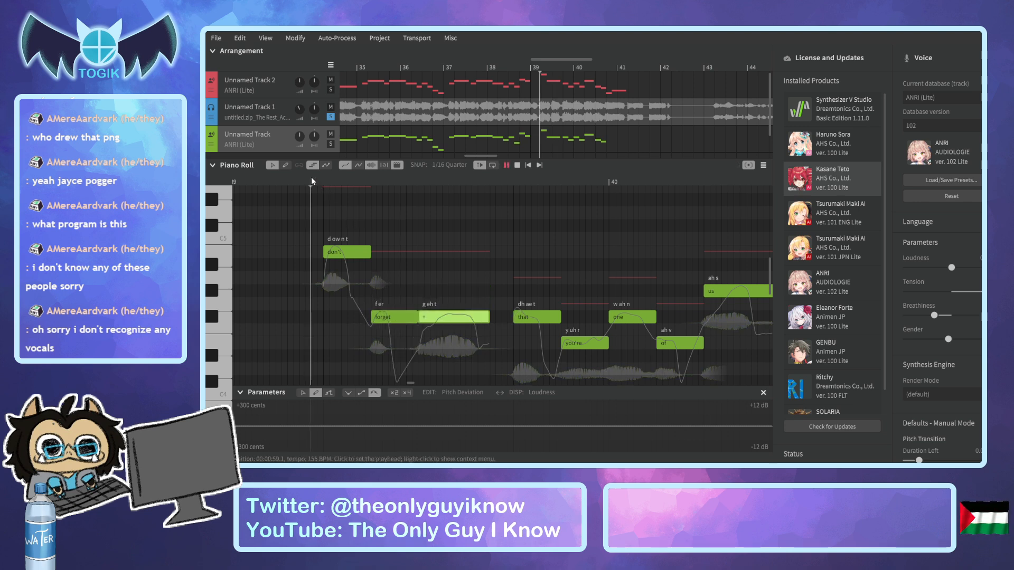
key(space)
Replay the acapella over "that you're one of us" around bar 40.
scroll(547, 104, down, 1)
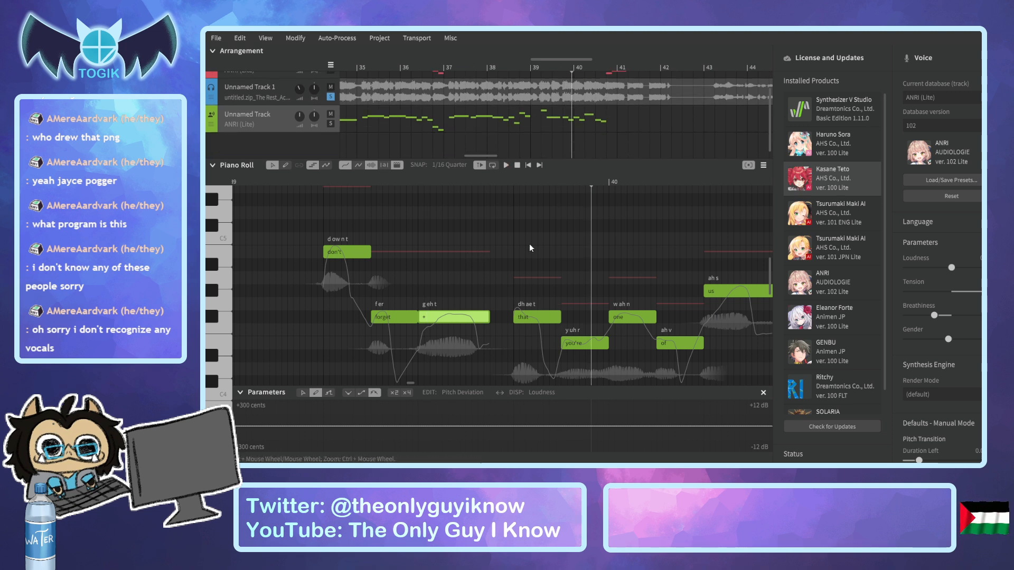
scroll(508, 289, down, 2)
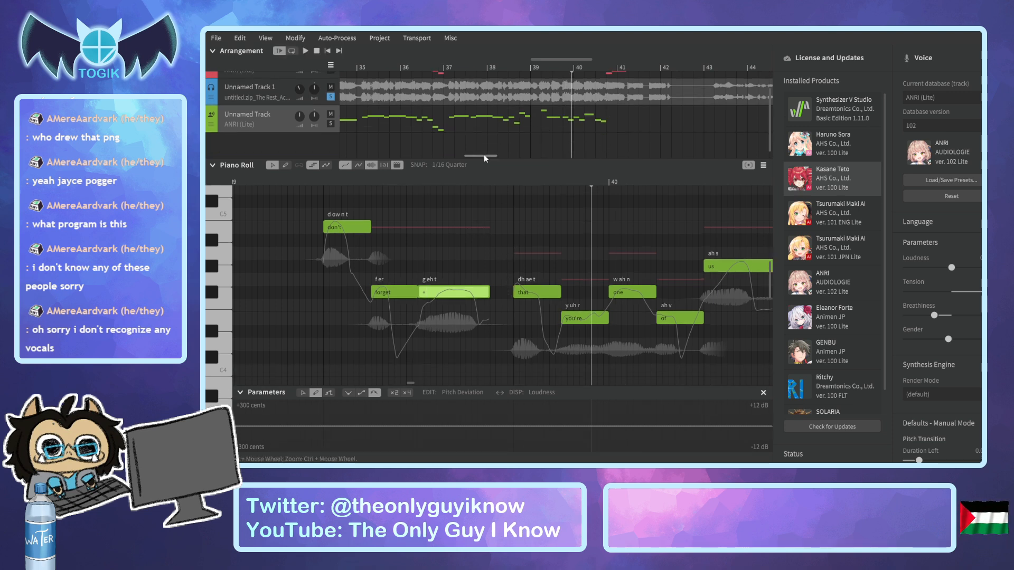
drag(483, 154, 491, 155)
click(521, 180)
click(505, 180)
key(space)
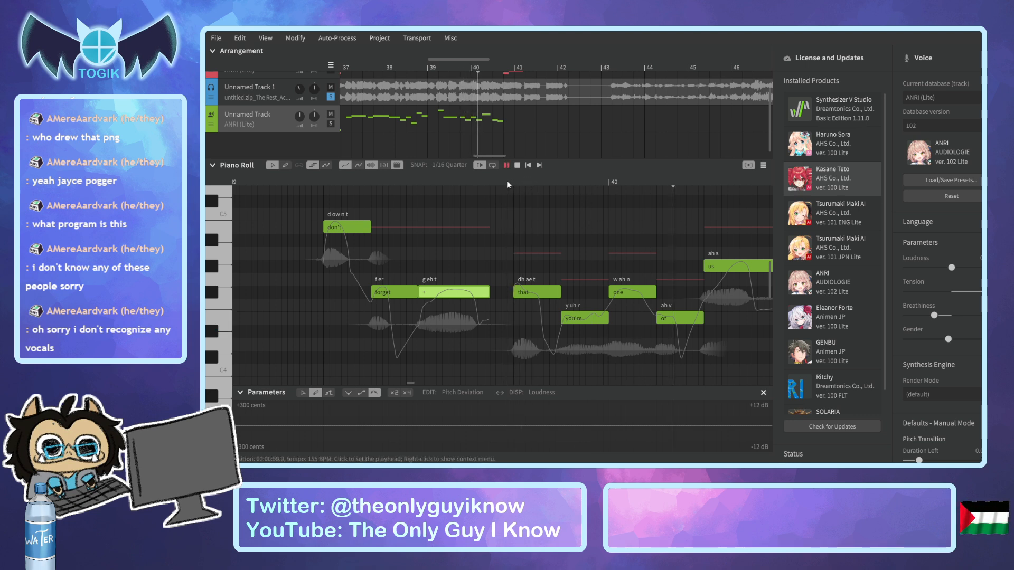
drag(500, 155, 504, 160)
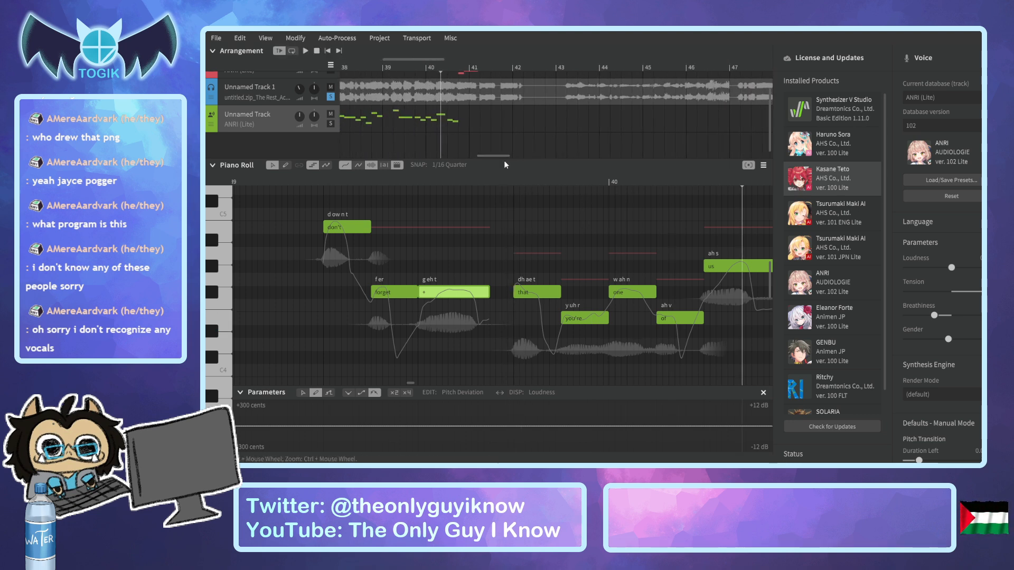
drag(414, 59, 435, 65)
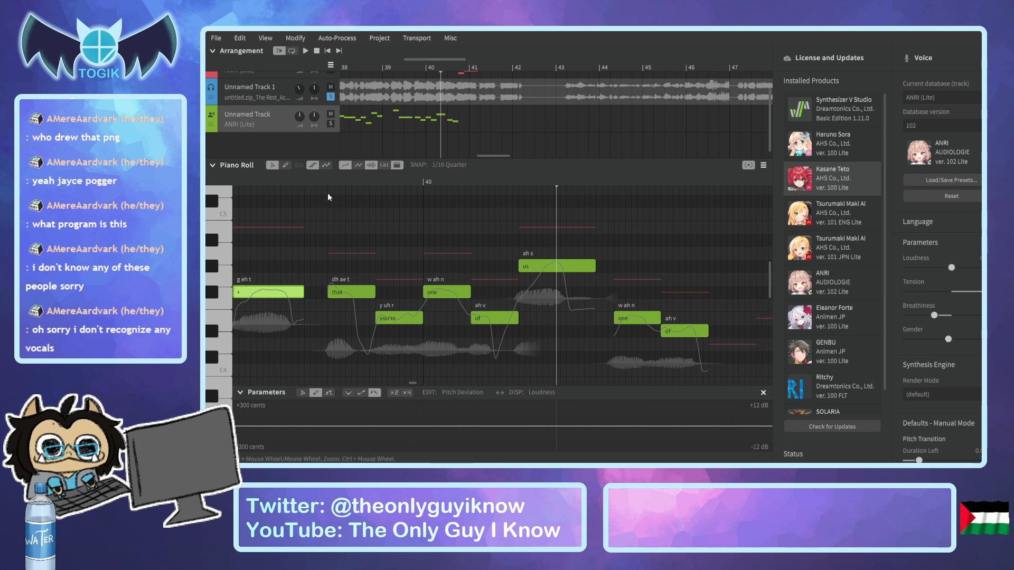
Lower "us" in bar 40 by one semitone and delete the "one of" notes that follow it.
click(321, 177)
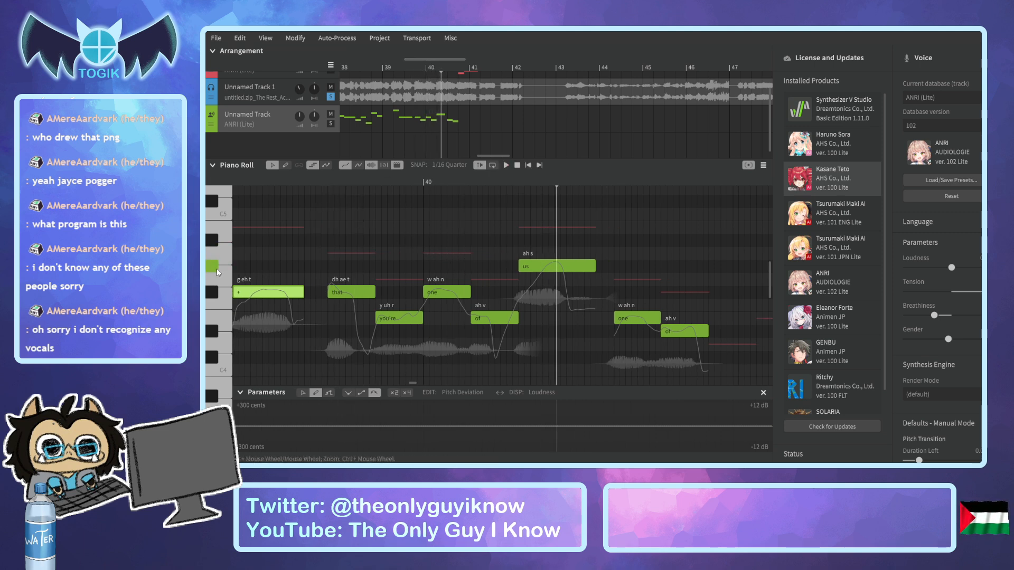
drag(579, 262, 576, 279)
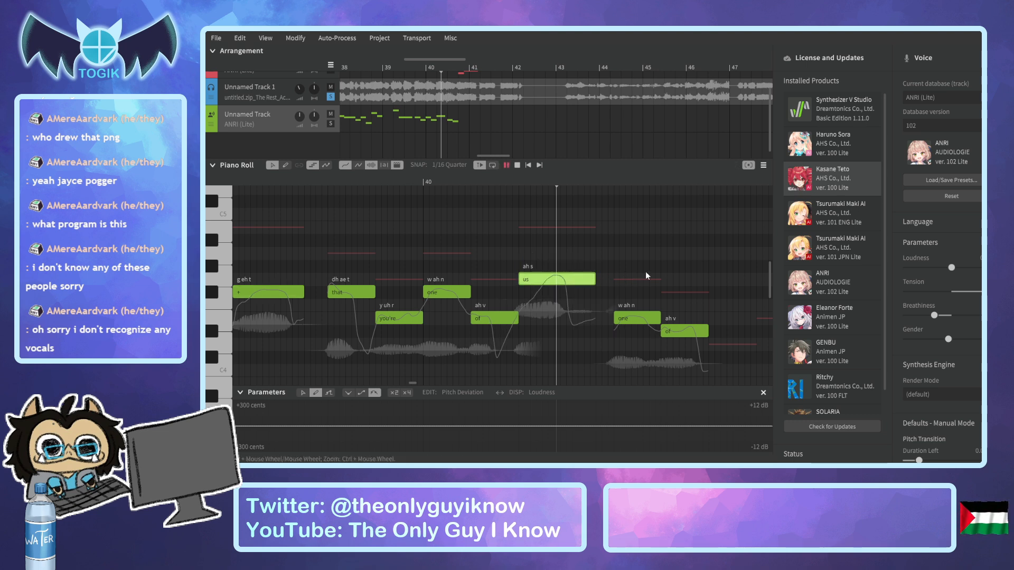
drag(638, 274, 705, 368)
key(Delete)
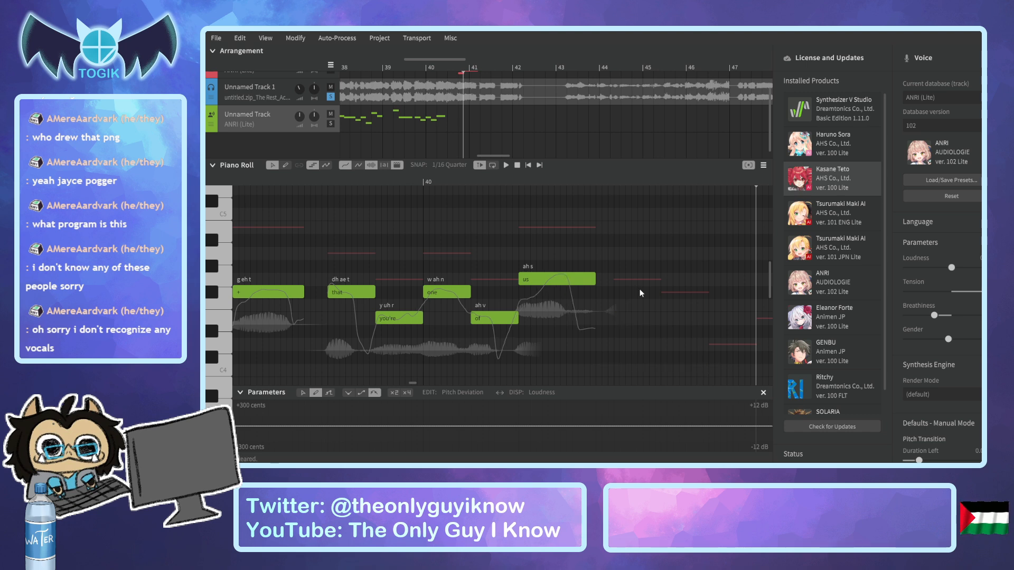
Play the acapella from bar 39 to check the edited ending of the phrase.
drag(492, 154, 476, 155)
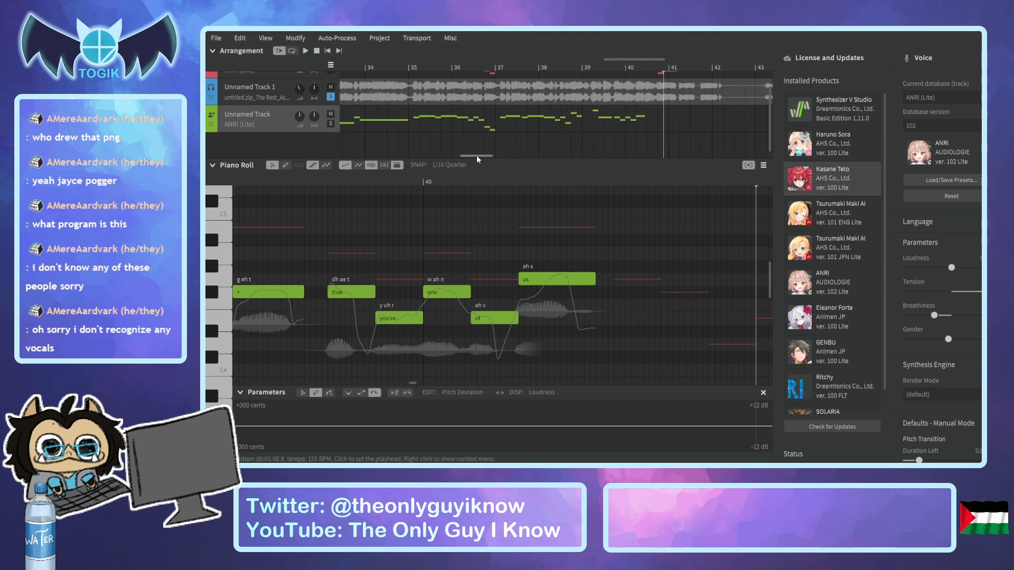
click(586, 68)
key(space)
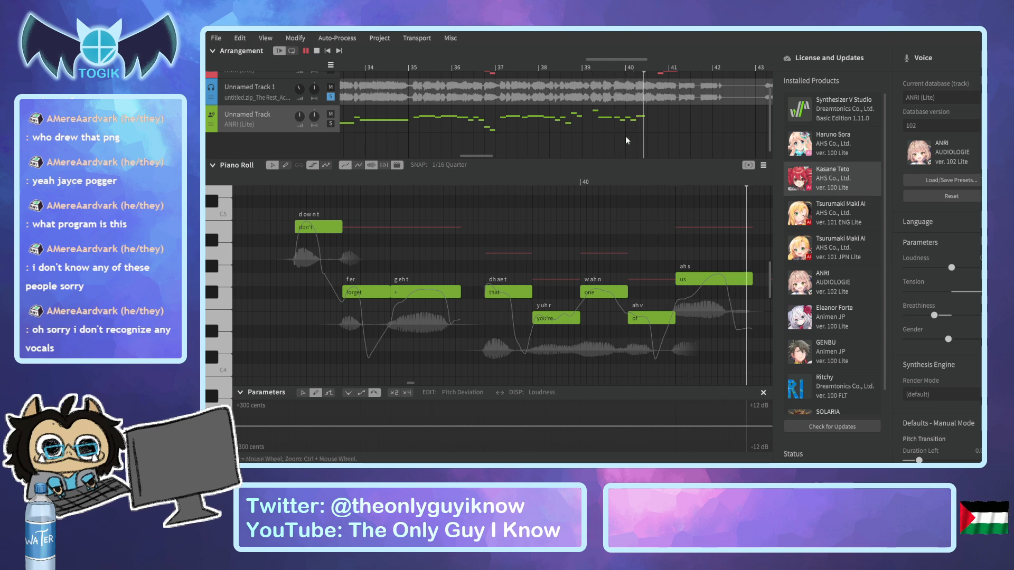
key(space)
Play the acapella against the harmony notes from bar 27 to bar 35.
drag(666, 58, 530, 60)
drag(473, 154, 435, 153)
click(489, 69)
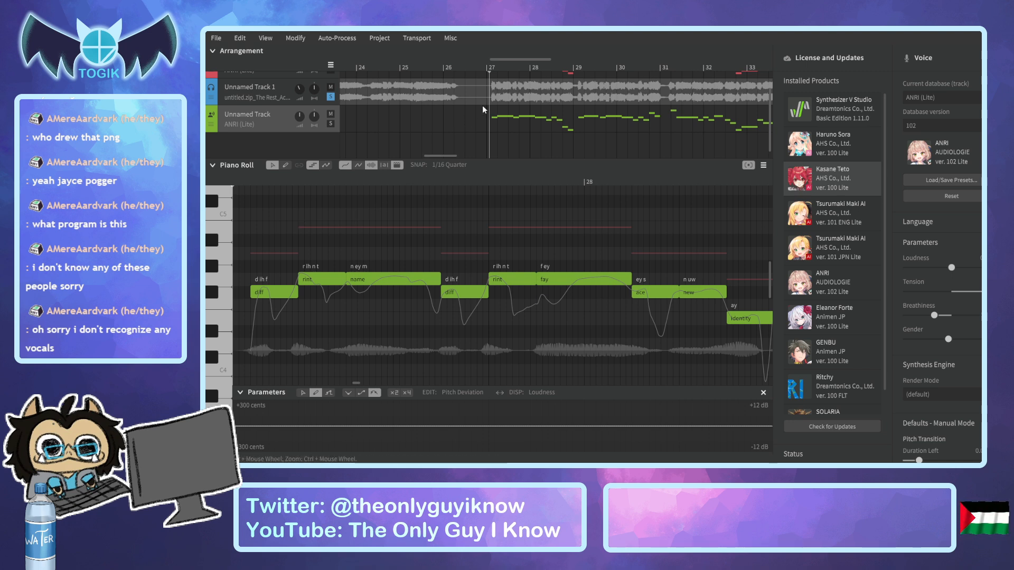
click(488, 67)
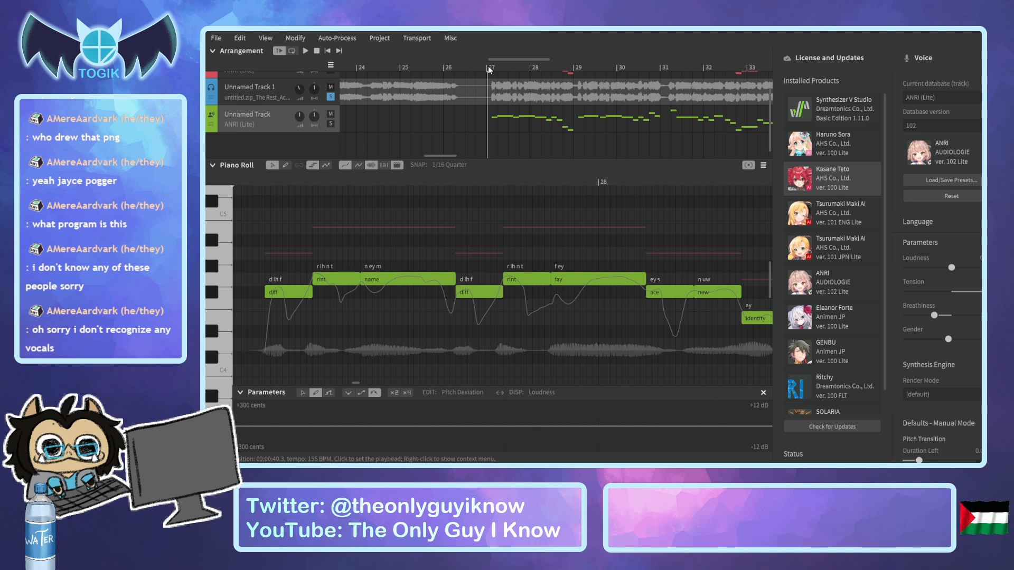
key(space)
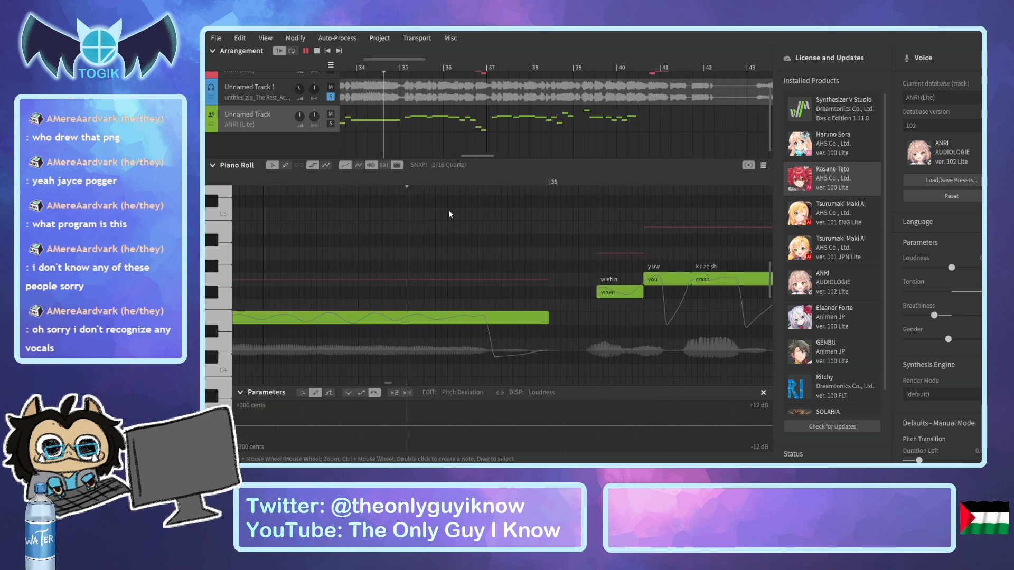
key(space)
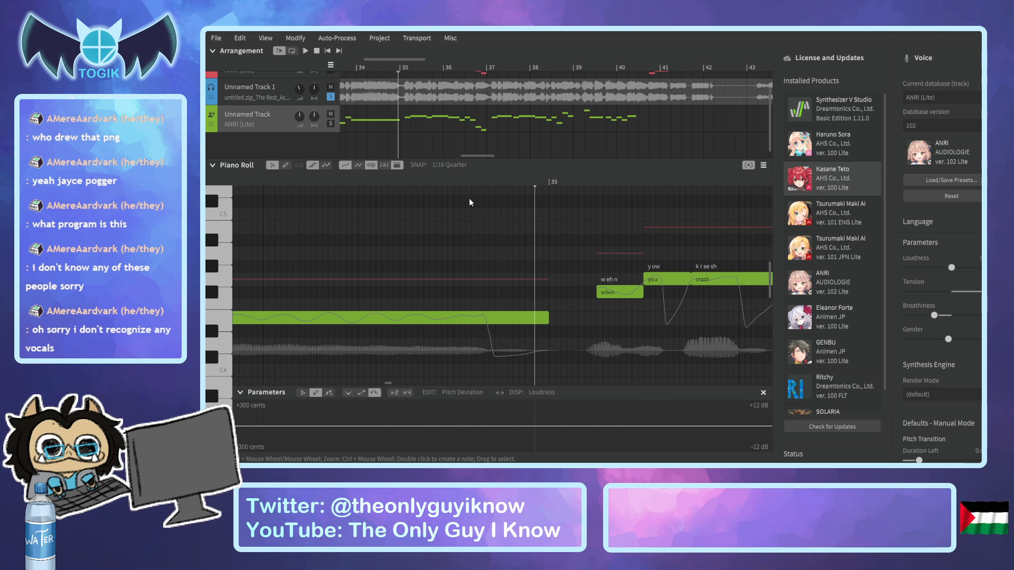
Switch Unnamed Track 1 back to the unsoloed instrumental audio and lower its volume to -13.3 dB.
drag(470, 157, 452, 156)
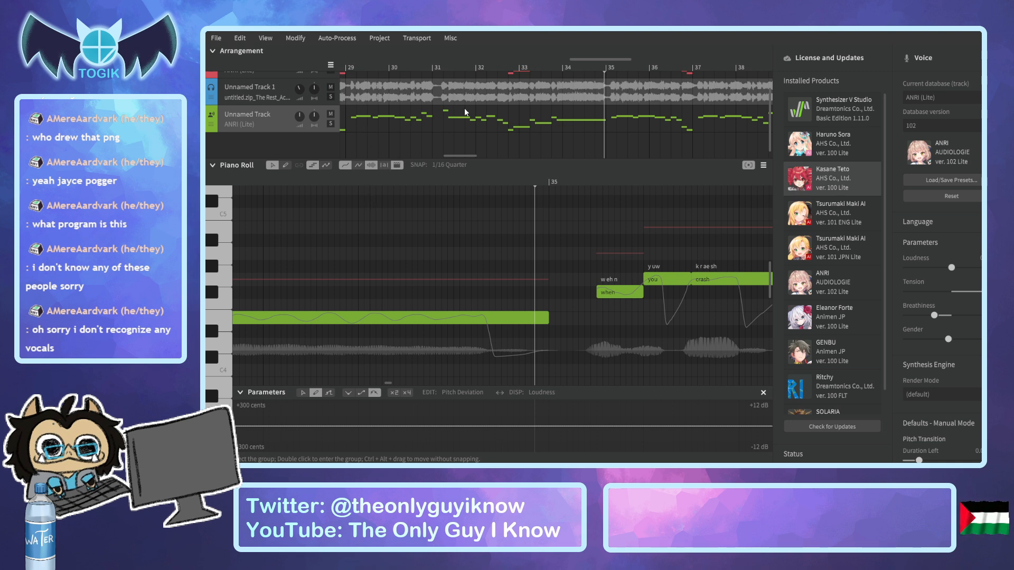
key(ctrl+z)
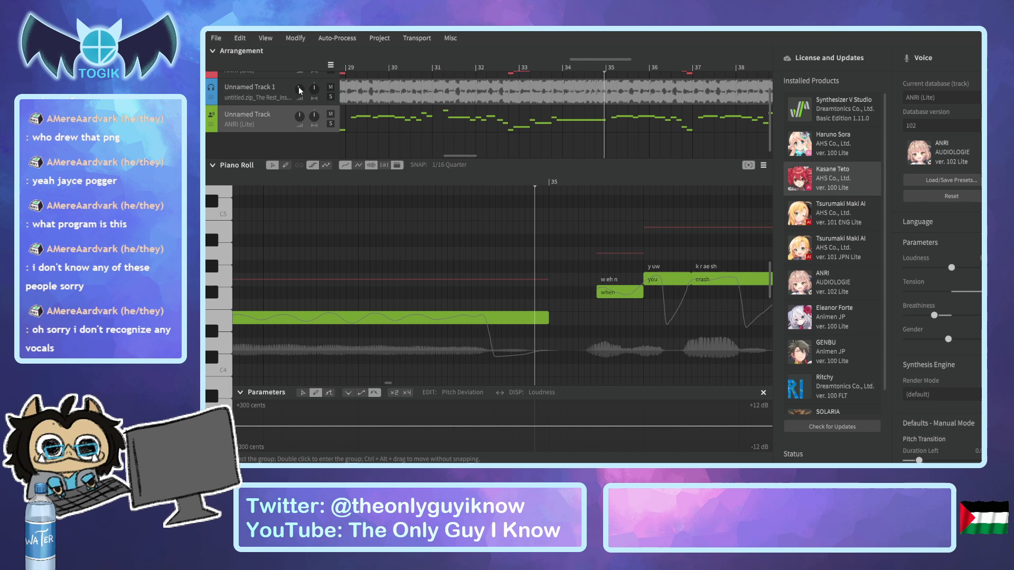
drag(299, 91, 292, 103)
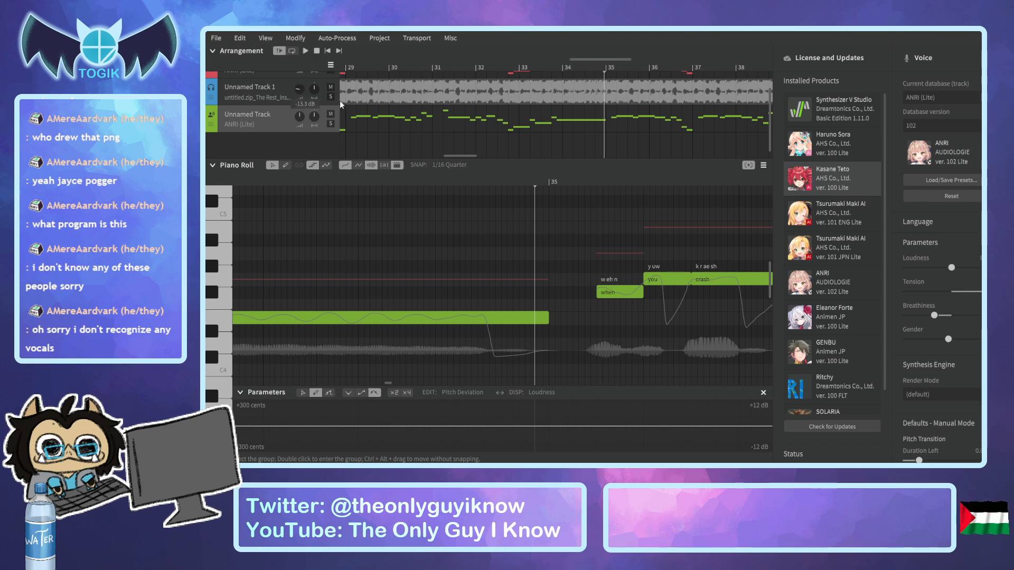
Play the lead and harmony vocals with the instrumental from bar 25 through bar 41.
scroll(456, 89, up, 1)
scroll(399, 65, left, 6)
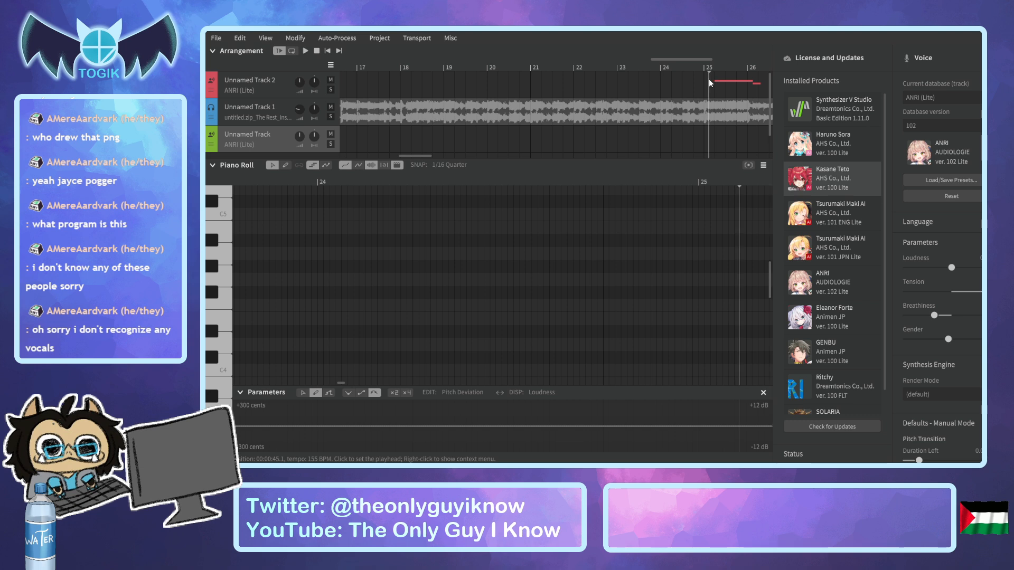
key(space)
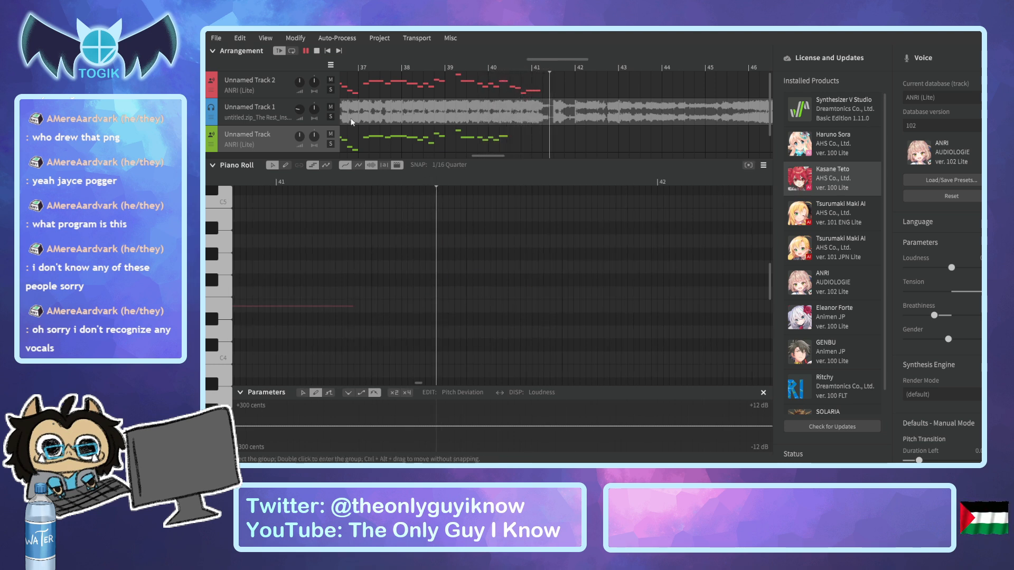
key(space)
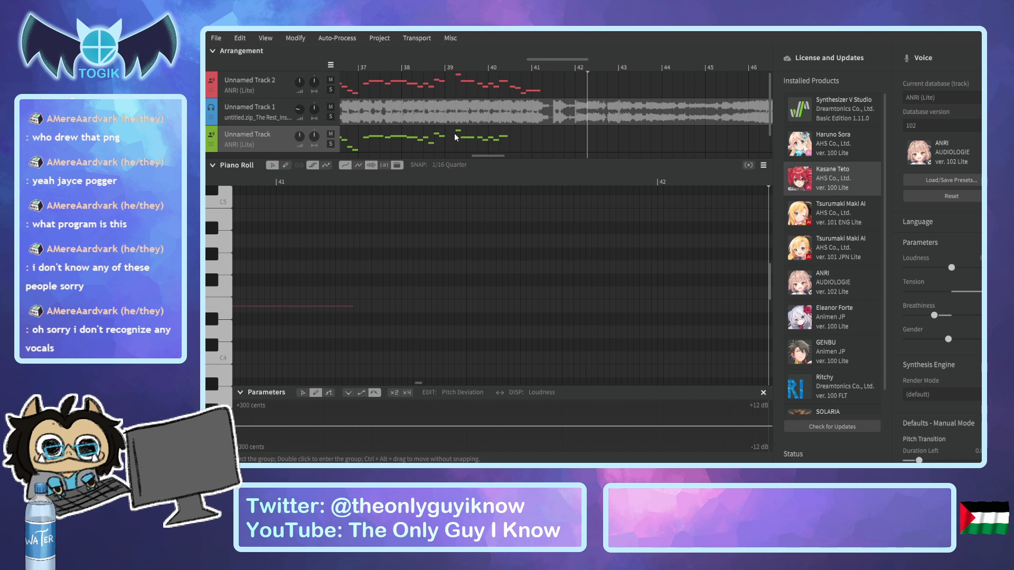
Load the acapella into Unnamed Track 1 again, solo it and play it from bar 68.
double_click(406, 116)
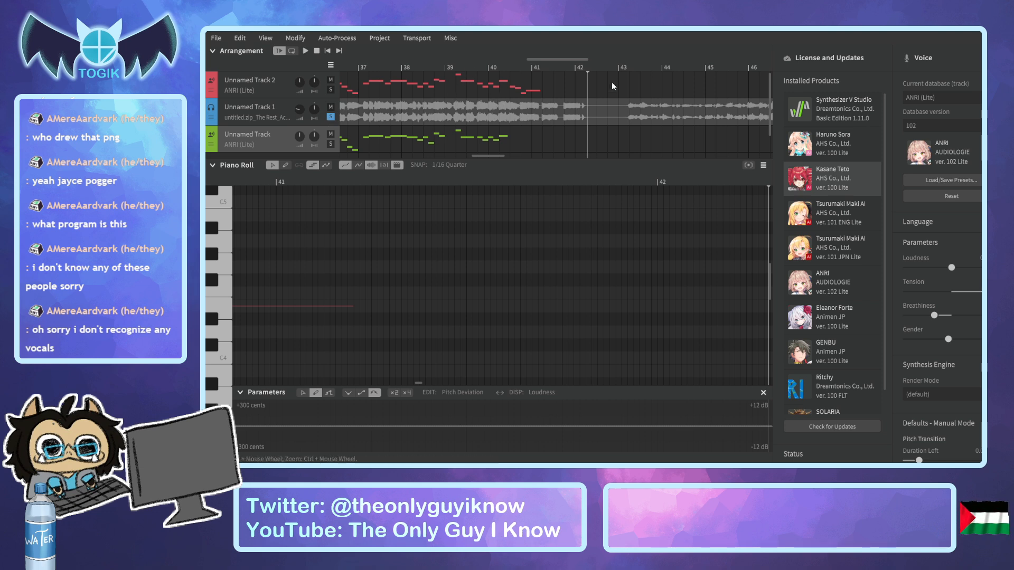
drag(491, 157, 446, 157)
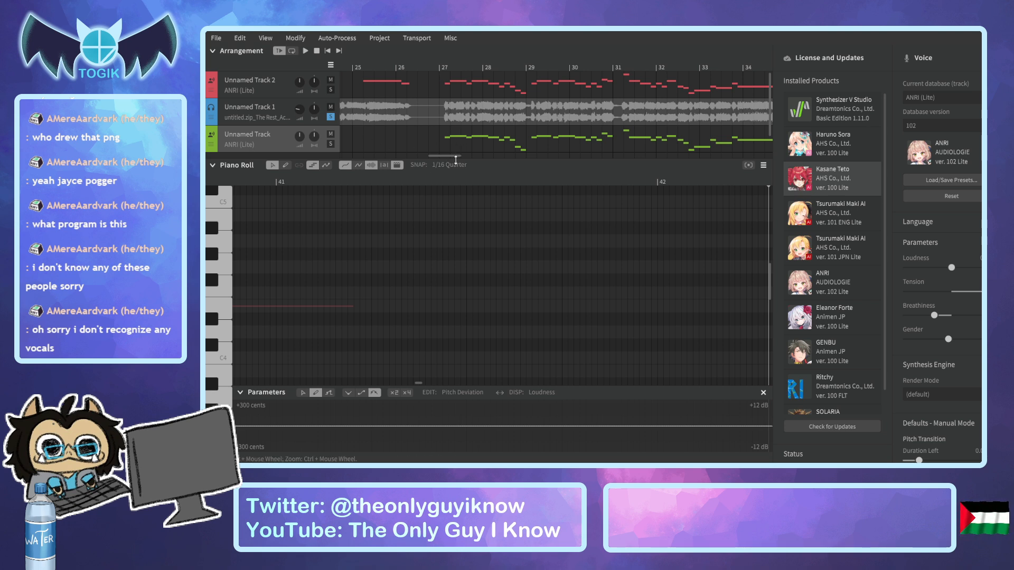
drag(451, 155, 598, 166)
click(524, 69)
key(space)
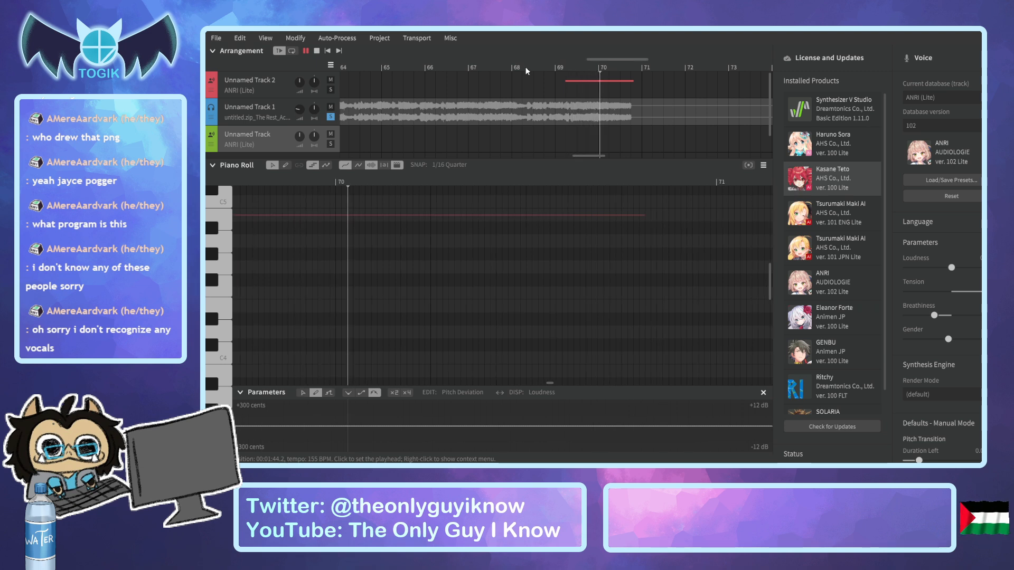
Play the acapella from bar 79 against the lead vocal and raise Unnamed Track 1's volume.
key(space)
drag(598, 155, 639, 160)
click(501, 68)
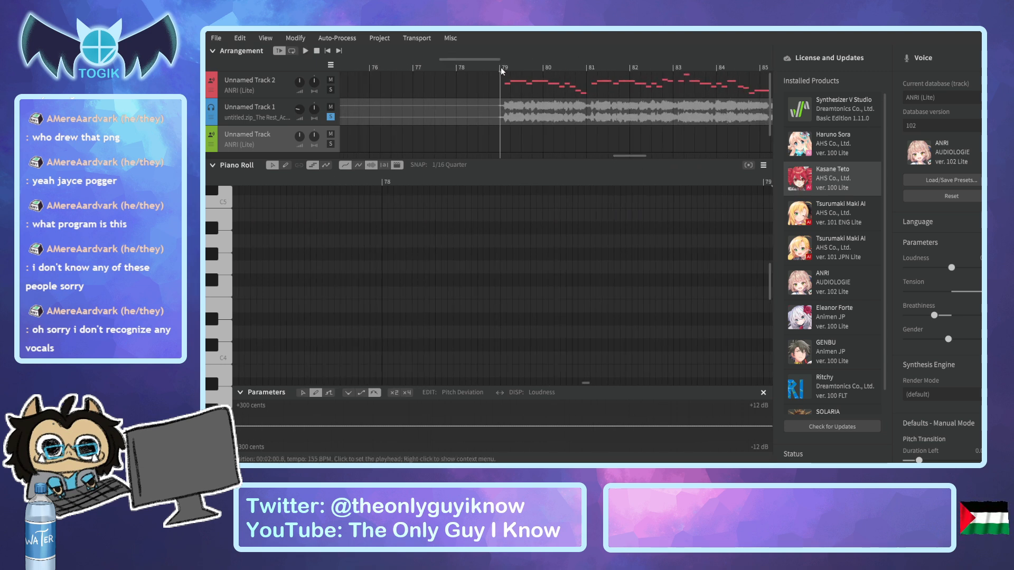
key(space)
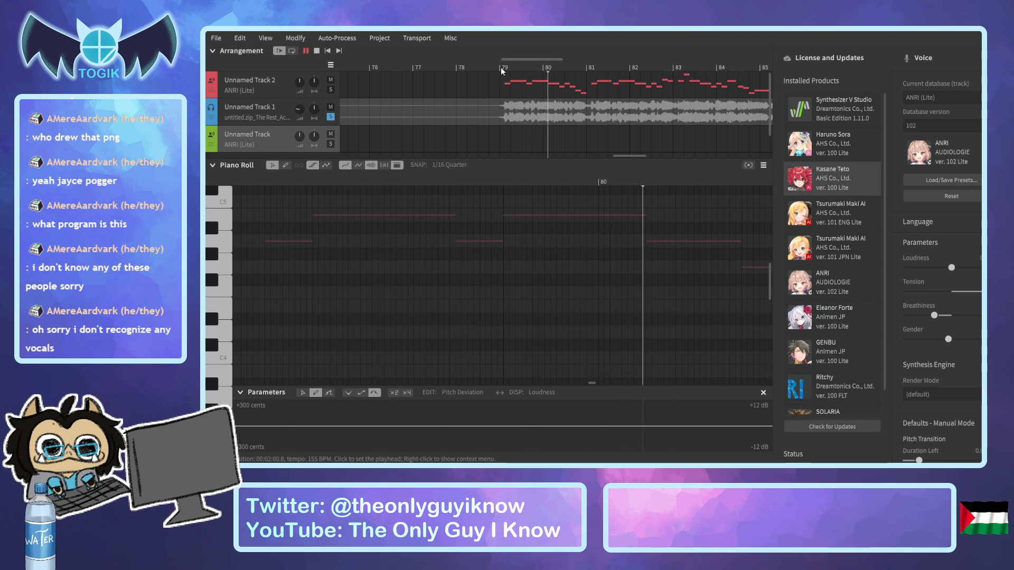
drag(299, 112, 296, 94)
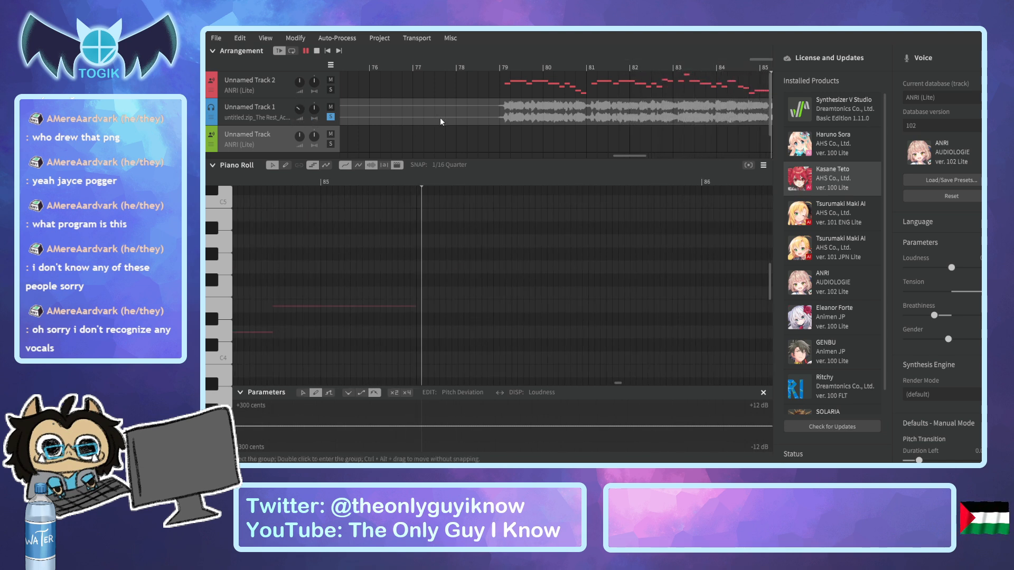
Play the acapella again from midway through bar 84 to hear the end of the phrase.
key(space)
drag(678, 157, 658, 156)
click(553, 68)
key(space)
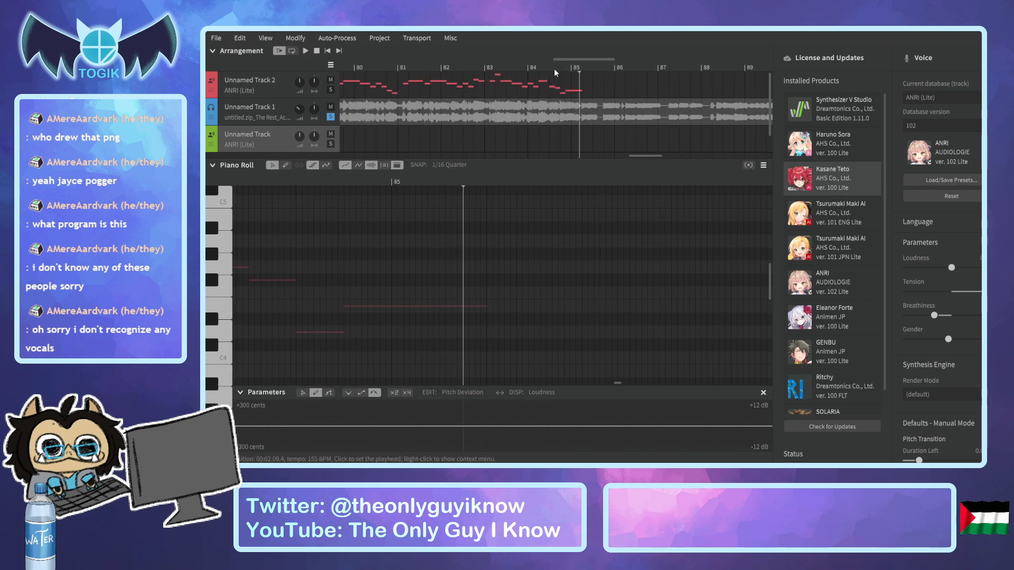
Locate the existing harmony notes from bar 27 to bar 33 on the green Unnamed Track.
drag(660, 156, 622, 163)
drag(579, 171, 462, 190)
click(632, 69)
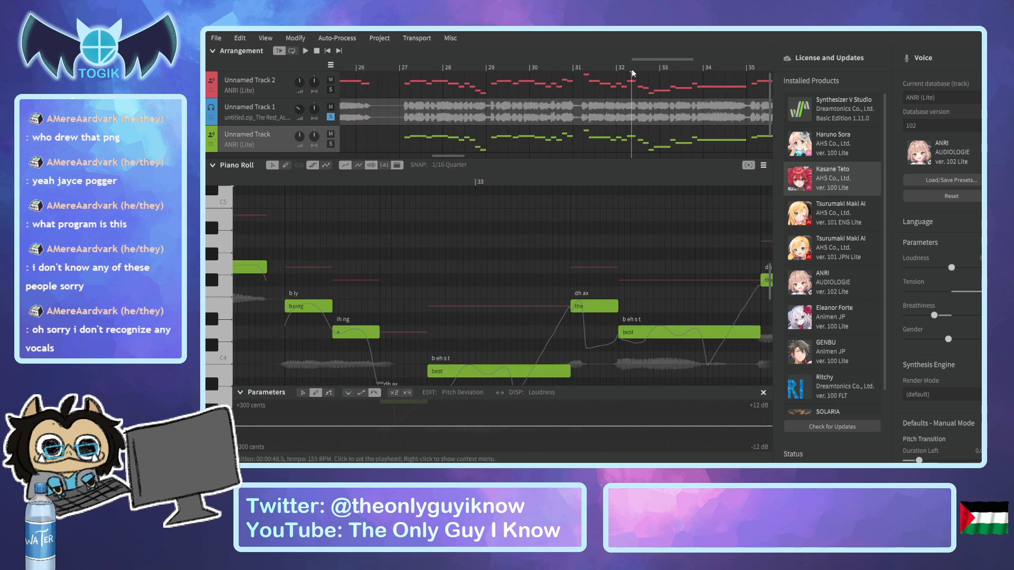
click(668, 68)
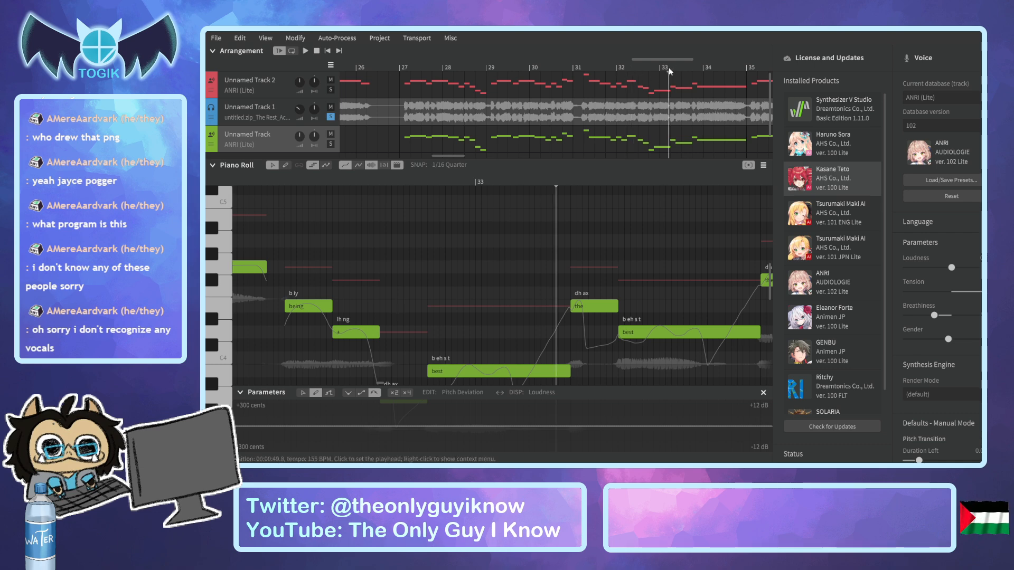
drag(668, 68, 647, 72)
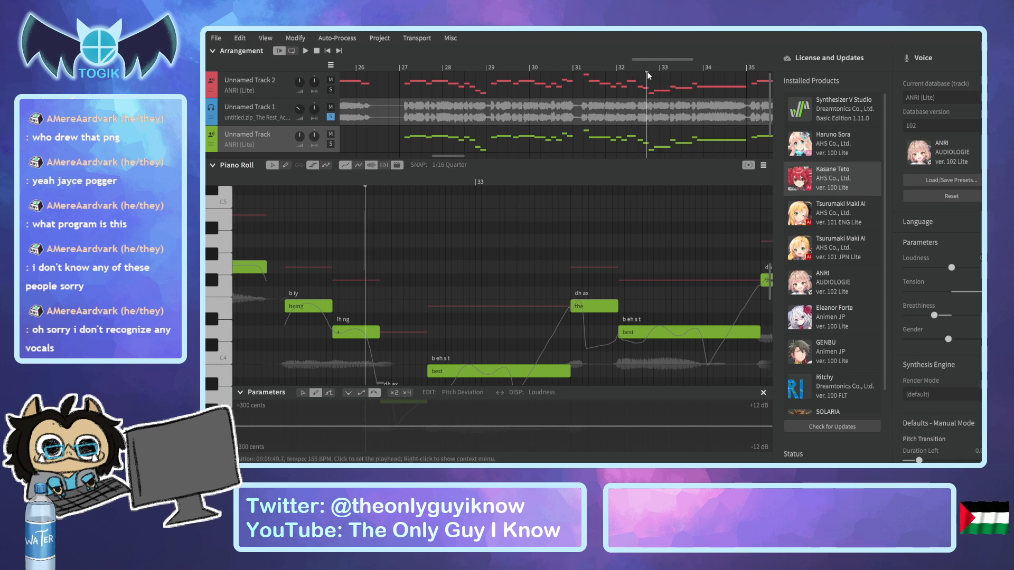
scroll(472, 225, down, 6)
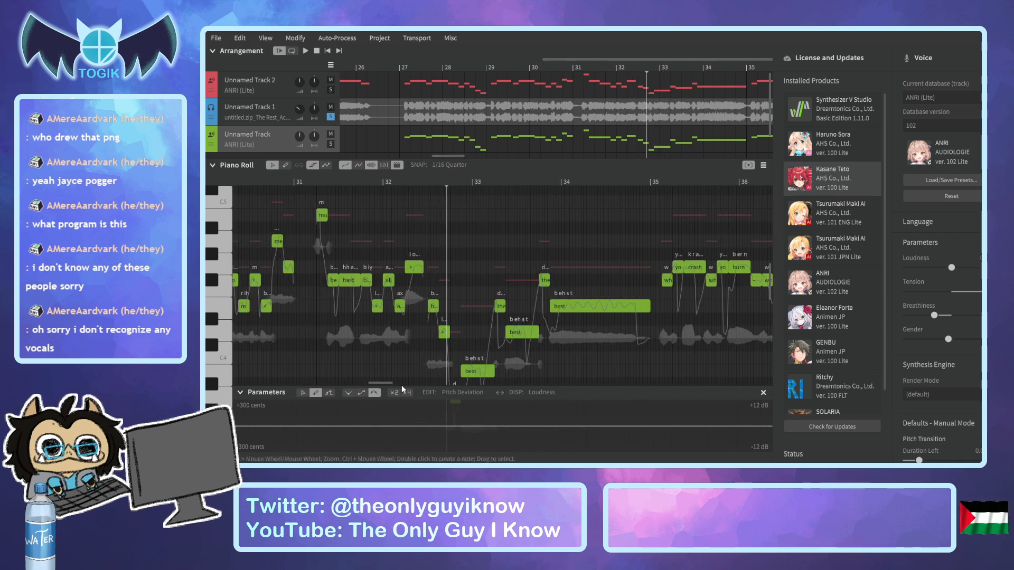
drag(384, 384, 362, 382)
scroll(461, 319, down, 4)
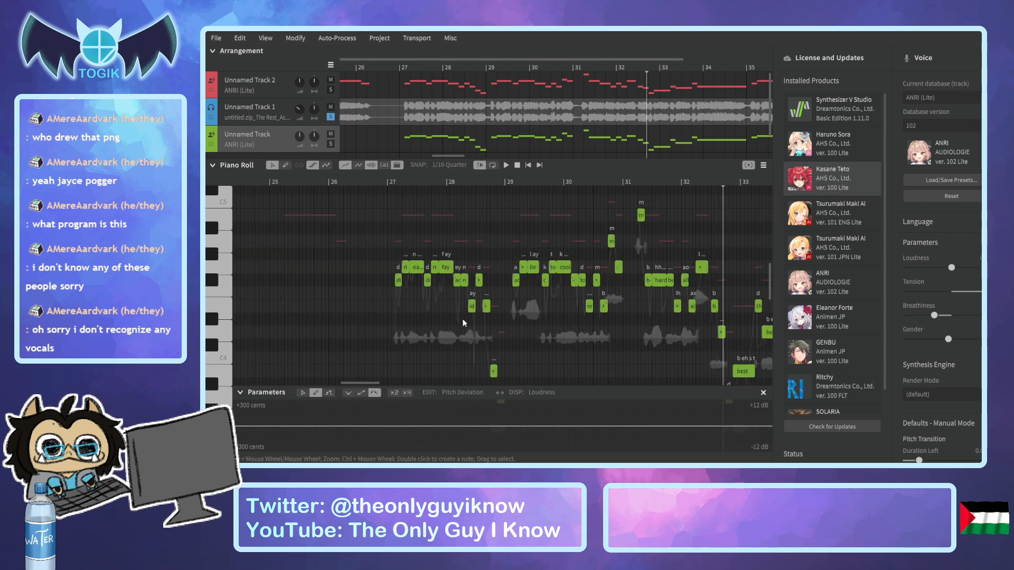
scroll(772, 271, down, 3)
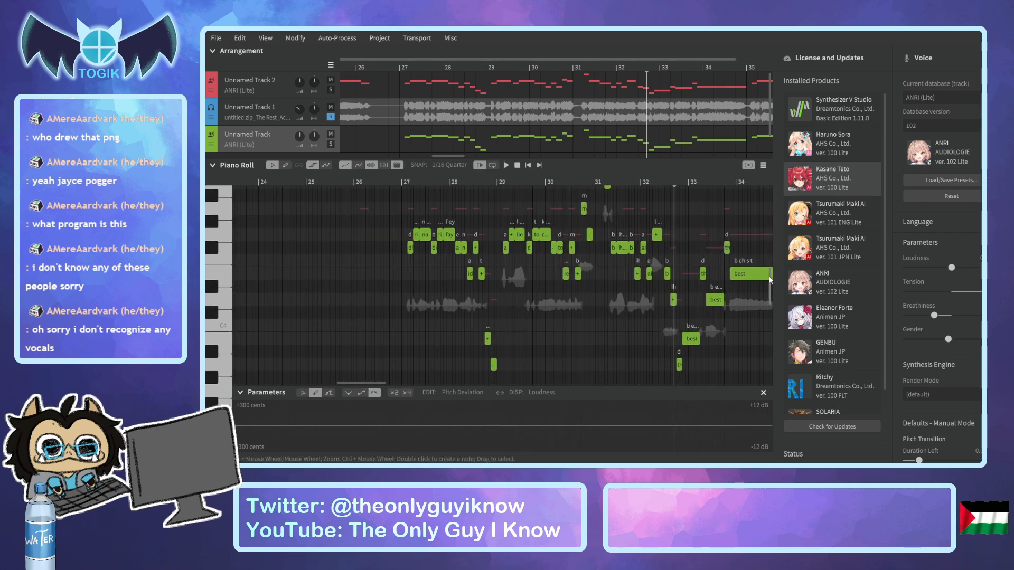
click(286, 165)
scroll(391, 271, up, 4)
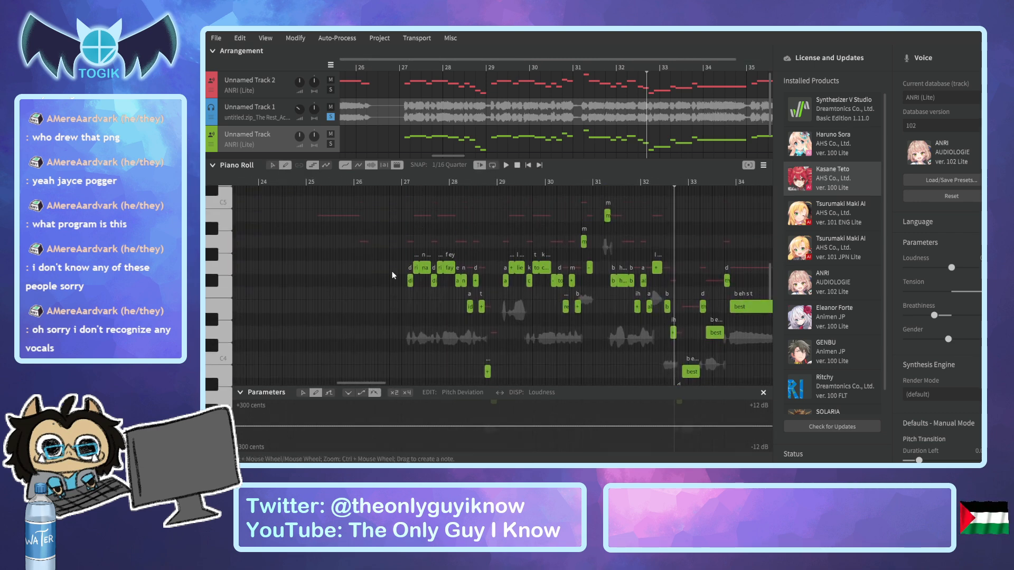
drag(400, 215, 423, 215)
drag(452, 261, 580, 350)
key(ctrl+z)
Copy the harmony notes from bar 27 to bar 33 and place the playhead at bar 79.
drag(412, 202, 690, 425)
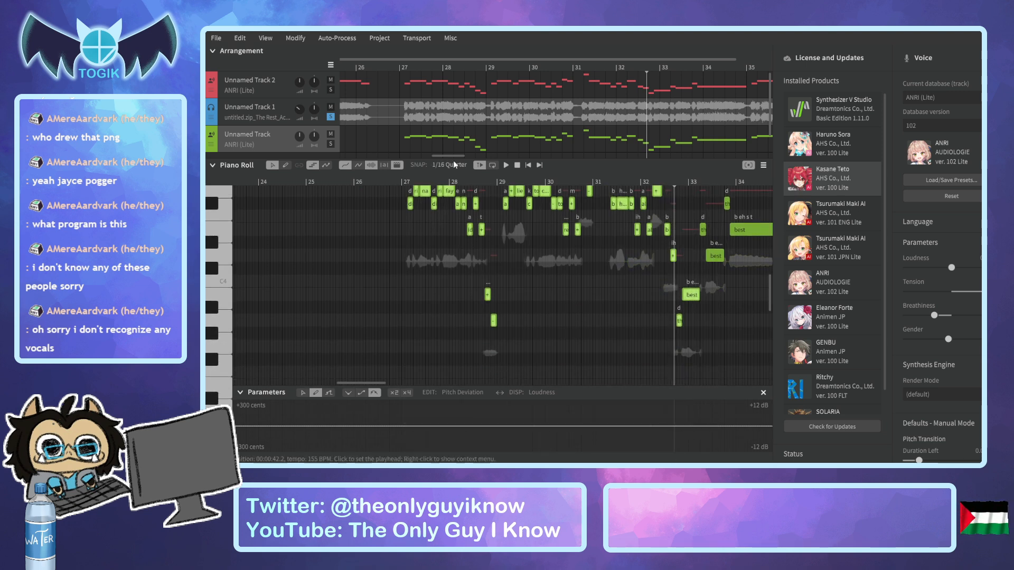
drag(451, 155, 641, 167)
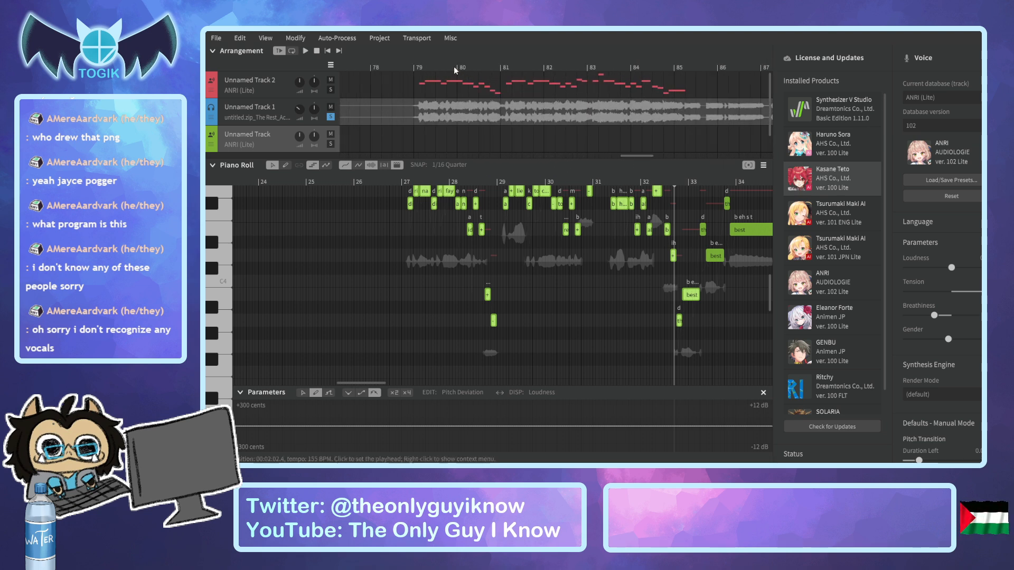
click(414, 65)
scroll(426, 141, up, 3)
scroll(433, 233, up, 3)
scroll(431, 258, up, 1)
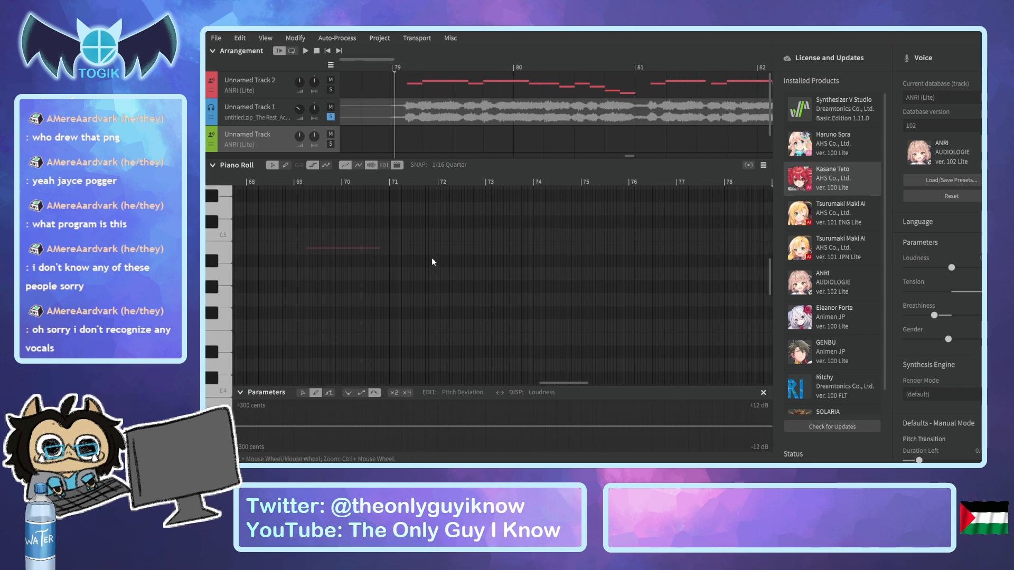
drag(561, 384, 533, 381)
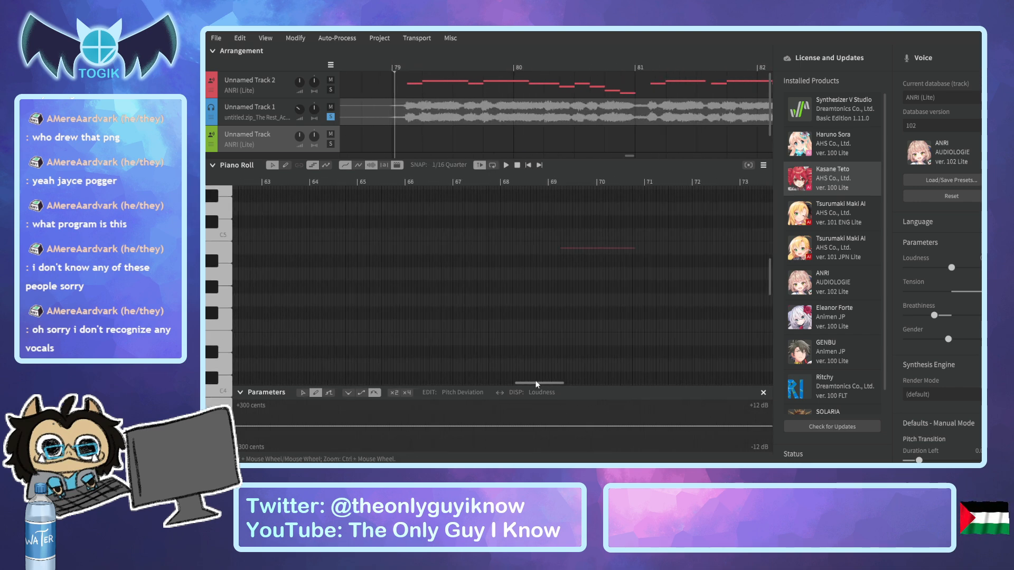
click(396, 69)
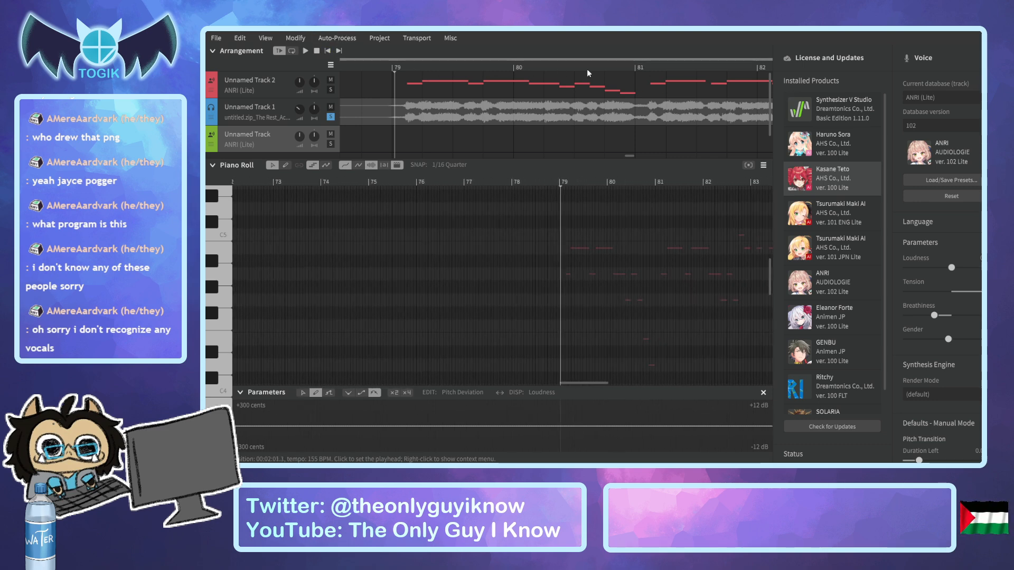
Paste the copied harmony notes at bar 79 on Unnamed Track and shift them to line up with the lead notes' timing.
scroll(524, 87, down, 2)
scroll(524, 88, down, 2)
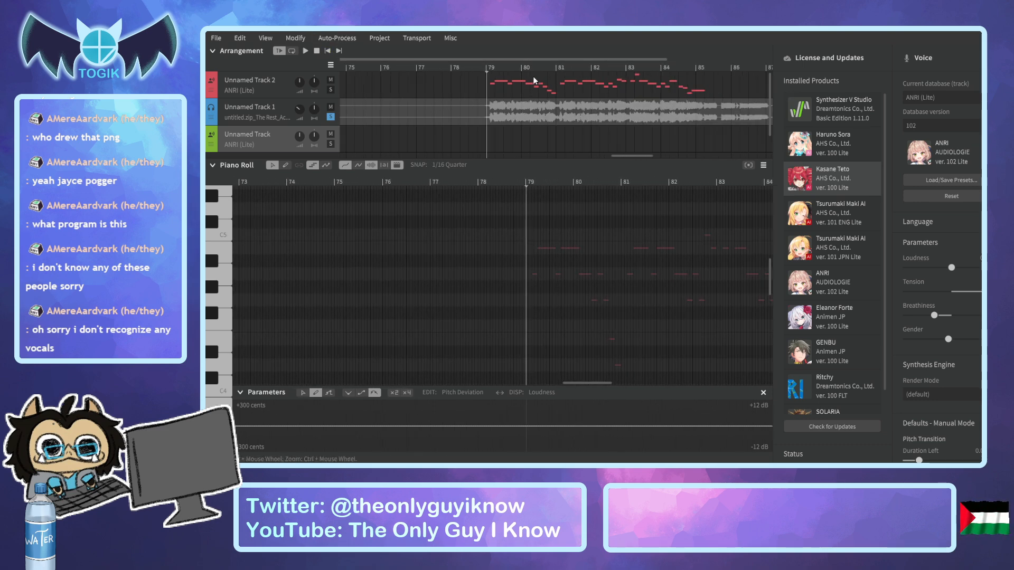
drag(513, 60, 654, 81)
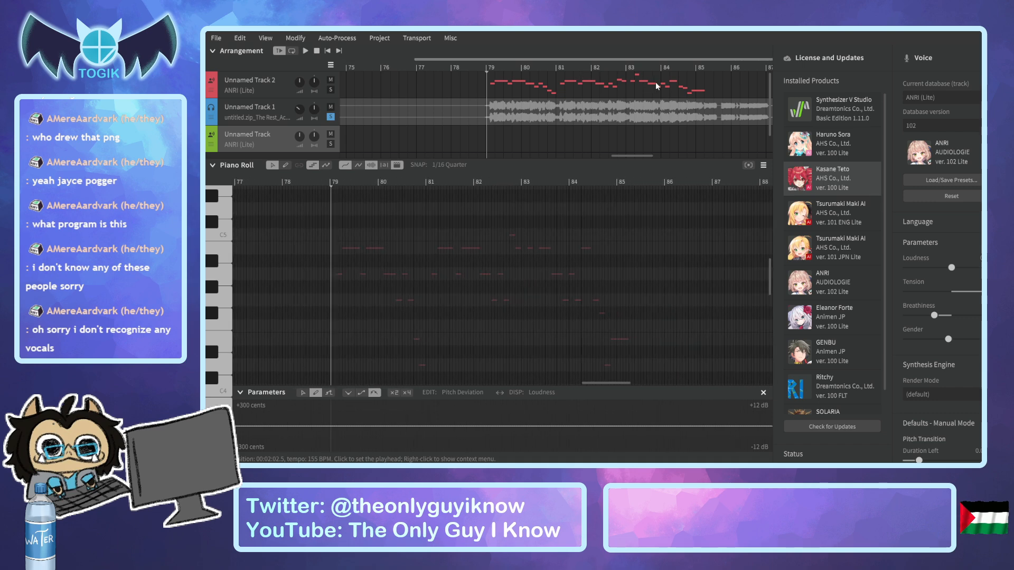
scroll(344, 261, up, 4)
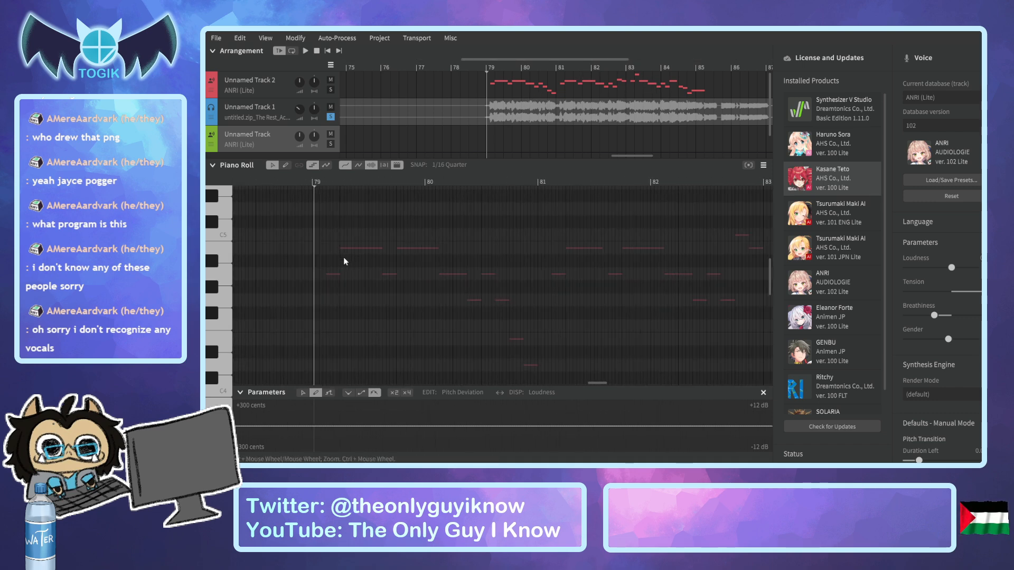
click(321, 285)
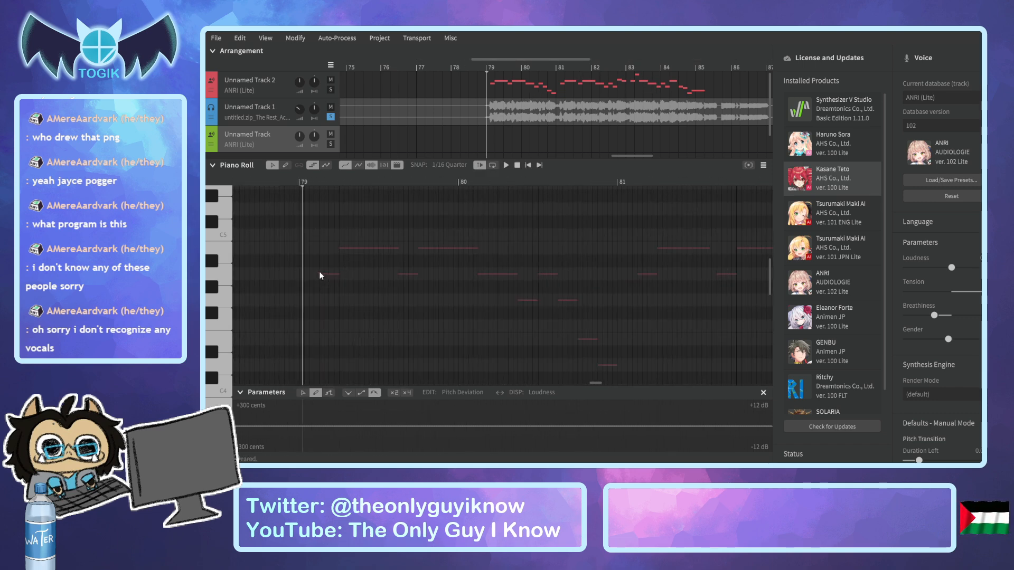
key(ctrl+v)
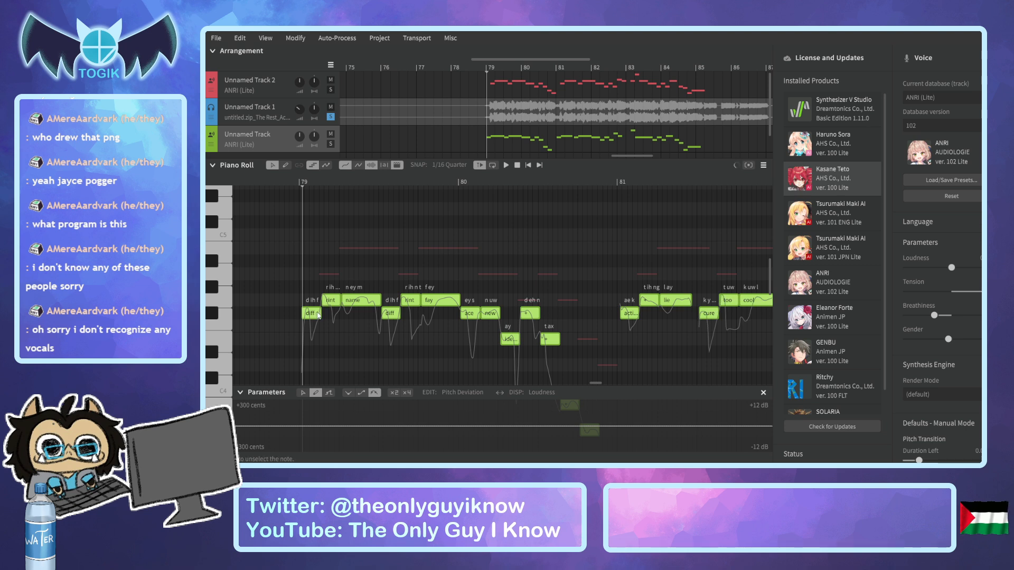
scroll(334, 295, up, 3)
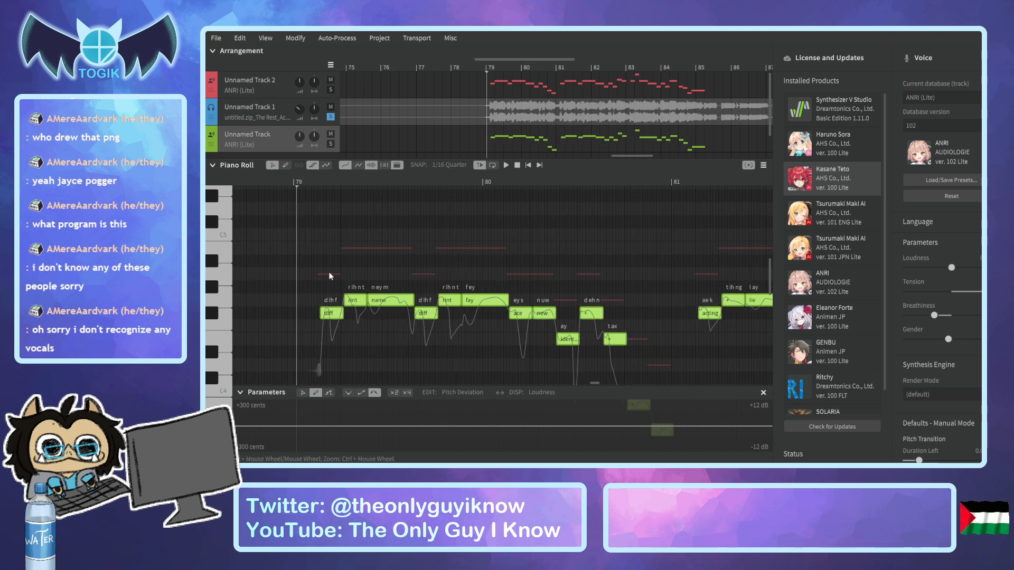
drag(336, 315, 331, 317)
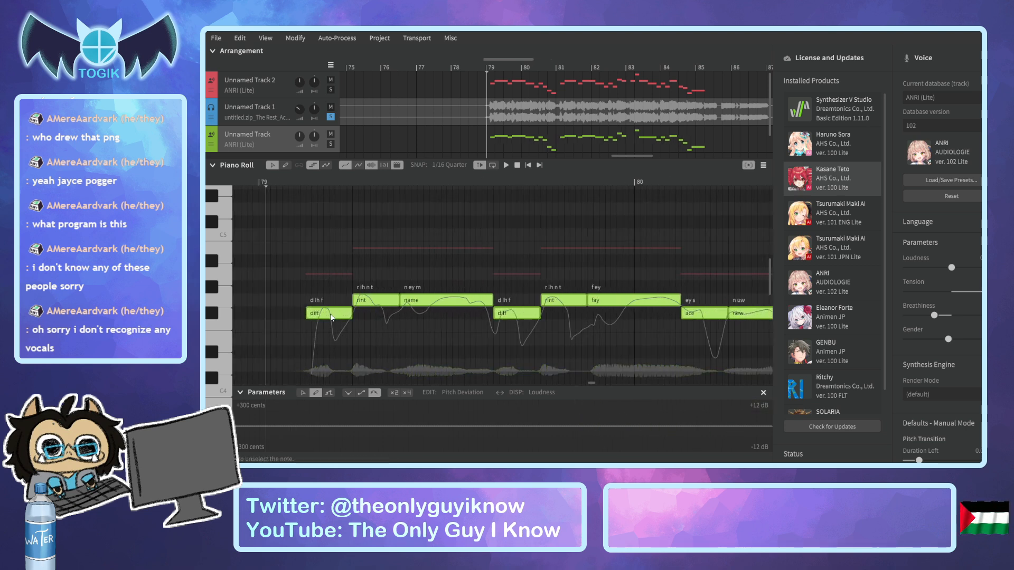
Play back the Unnamed Track phrase from bar 79 to bar 81 and replay its ending around "identity".
key(space)
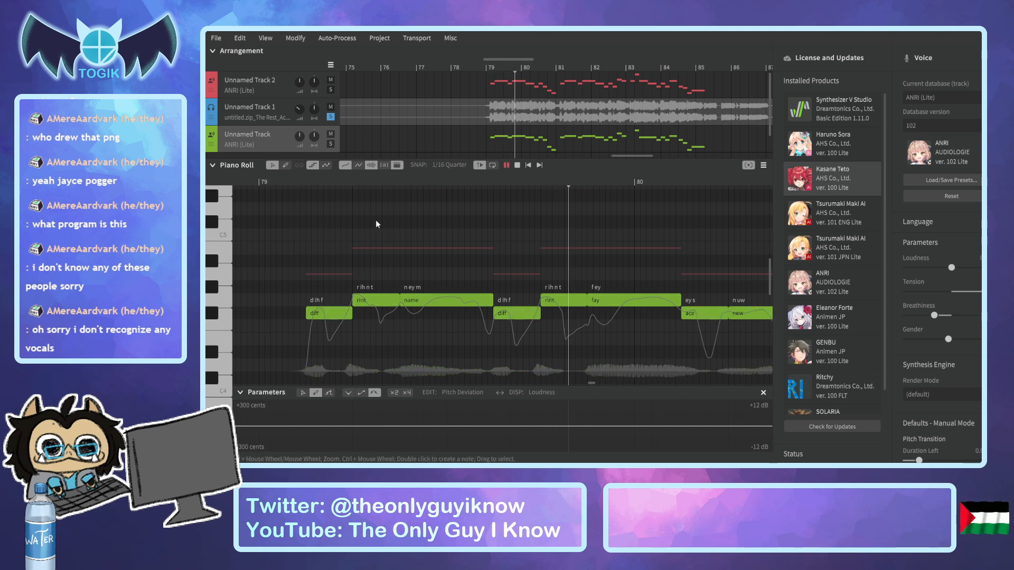
key(space)
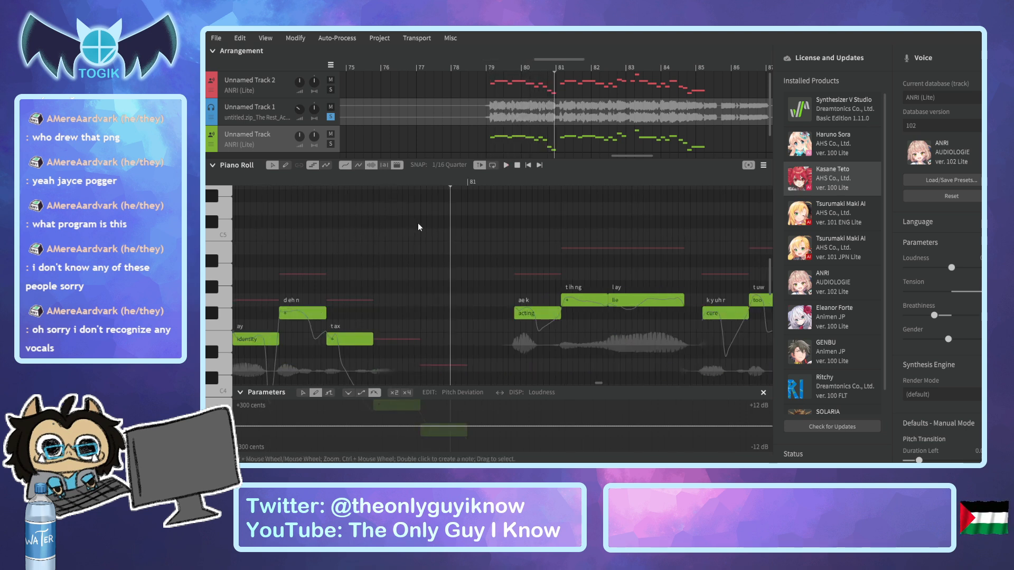
click(532, 66)
key(space)
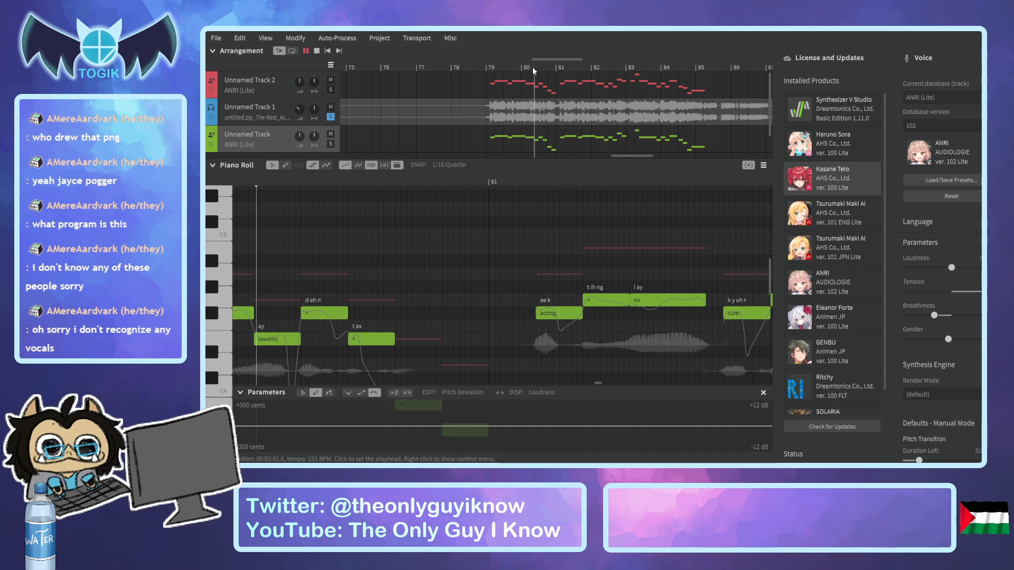
key(space)
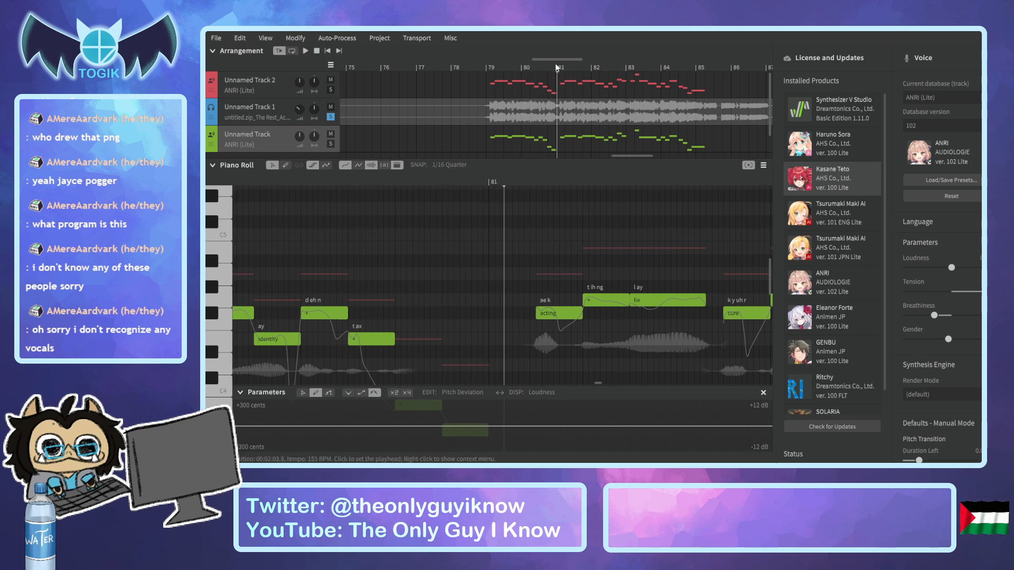
drag(556, 59, 575, 61)
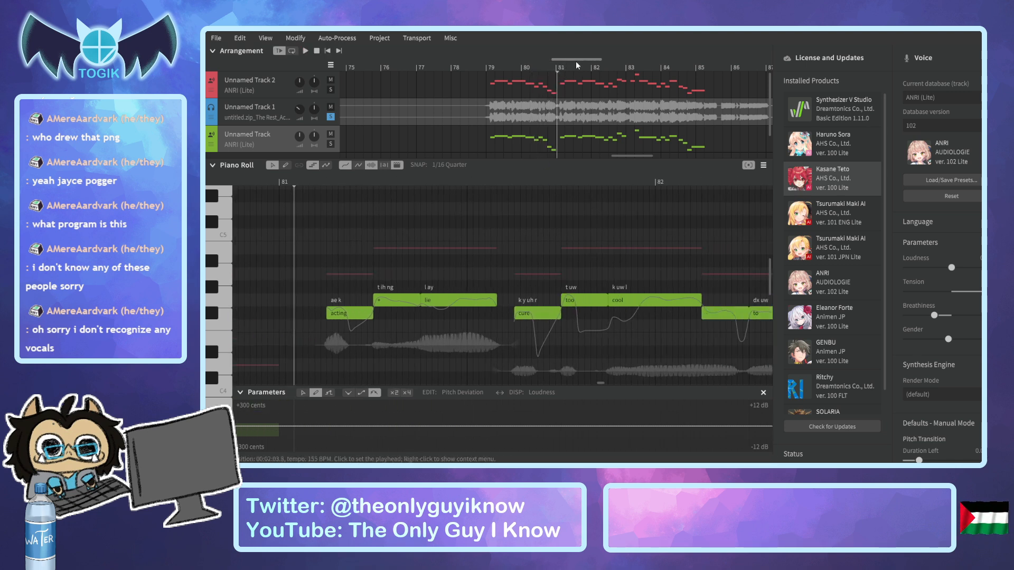
Compare the bar 81 notes with Unnamed Track 2, and play Unnamed Track's phrase from bar 81 through "remember me".
click(269, 79)
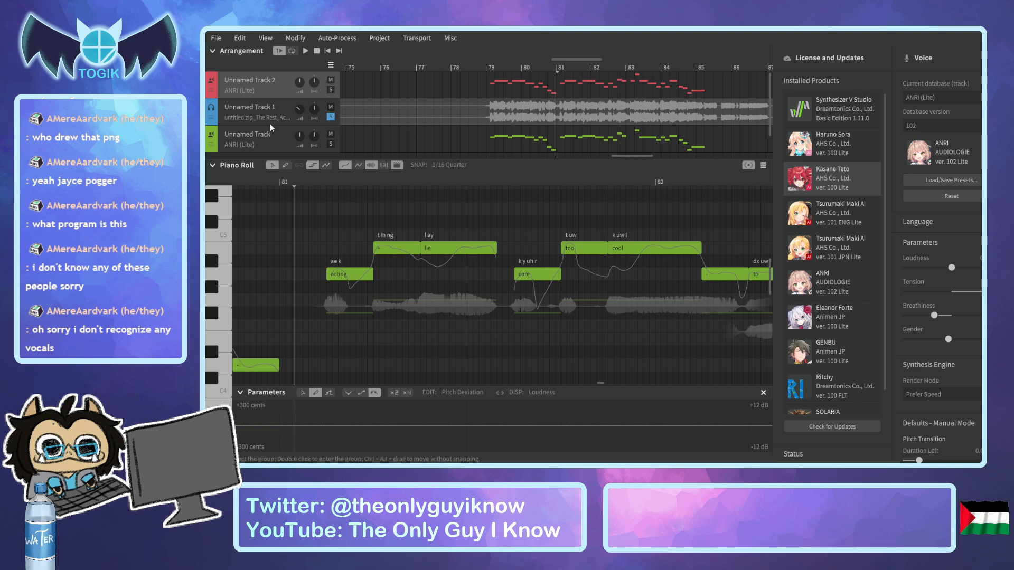
click(278, 138)
key(space)
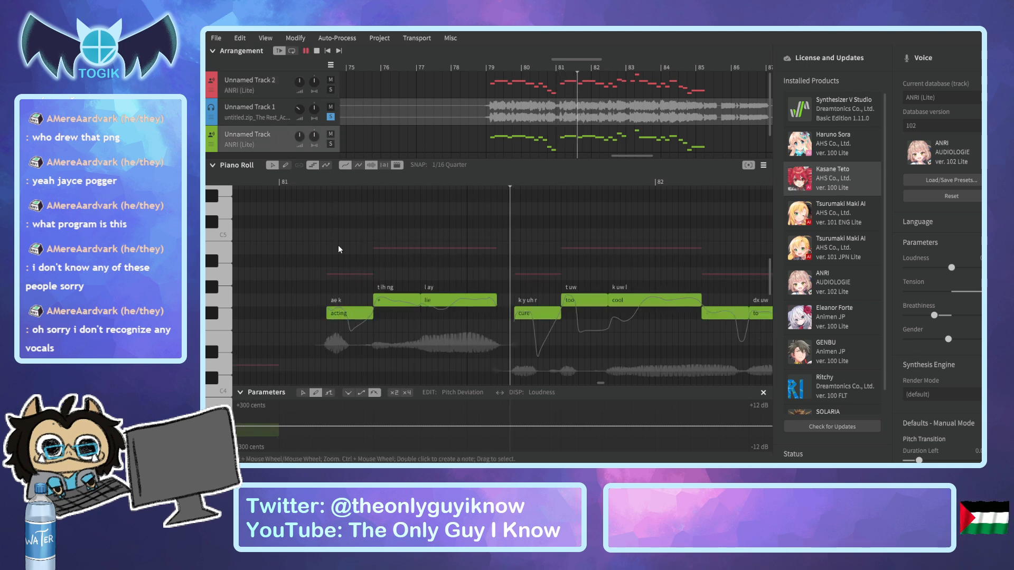
key(space)
click(596, 64)
key(space)
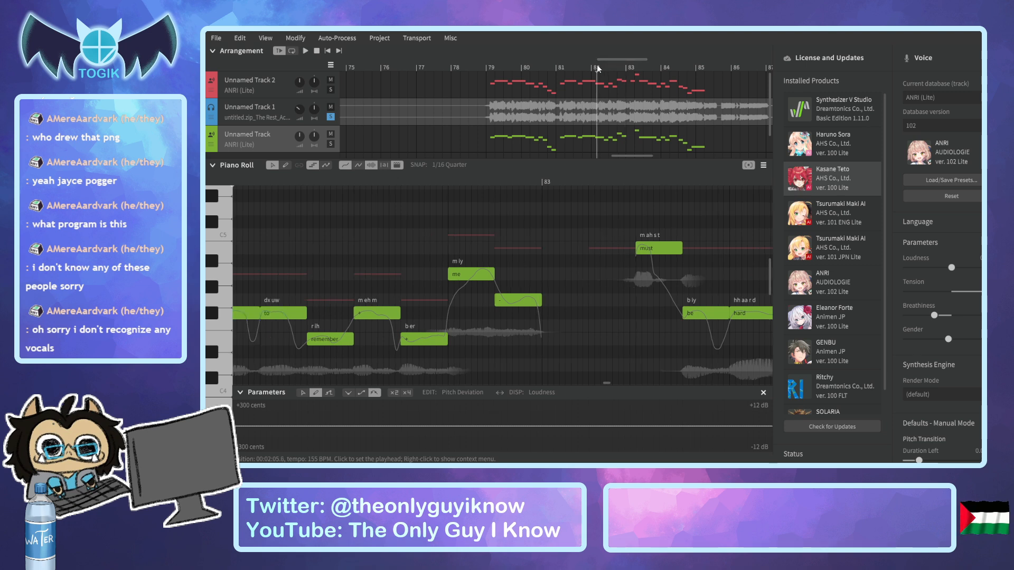
key(space)
Check Unnamed Track 2's melody after bar 83, and replay the gap before "must" in Unnamed Track.
click(268, 82)
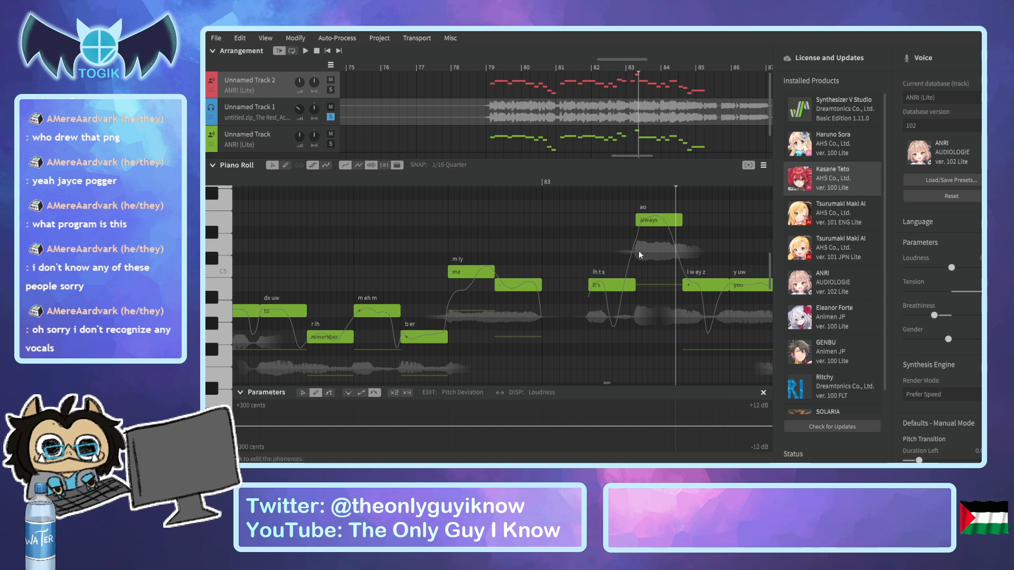
click(282, 137)
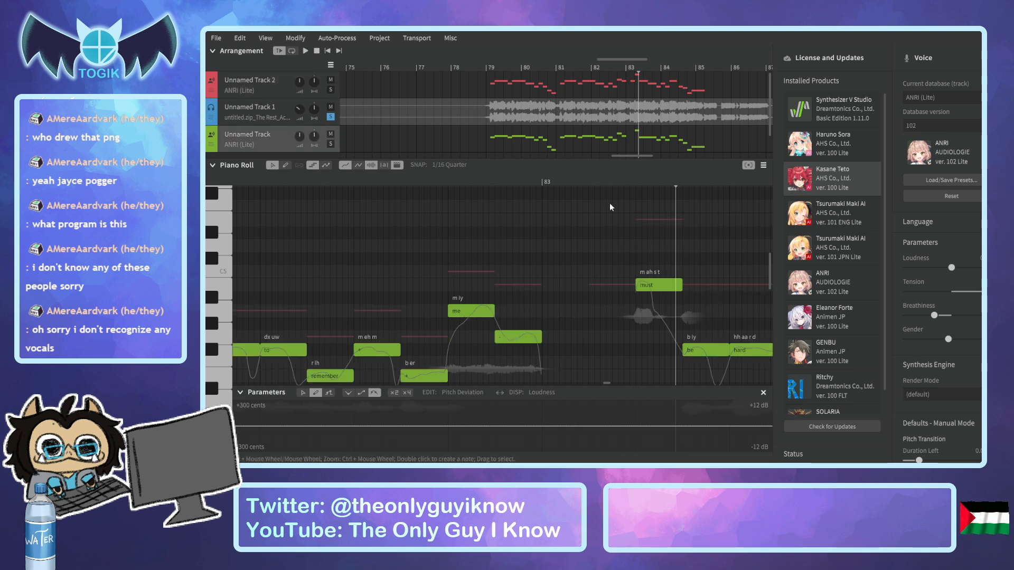
click(612, 179)
click(594, 180)
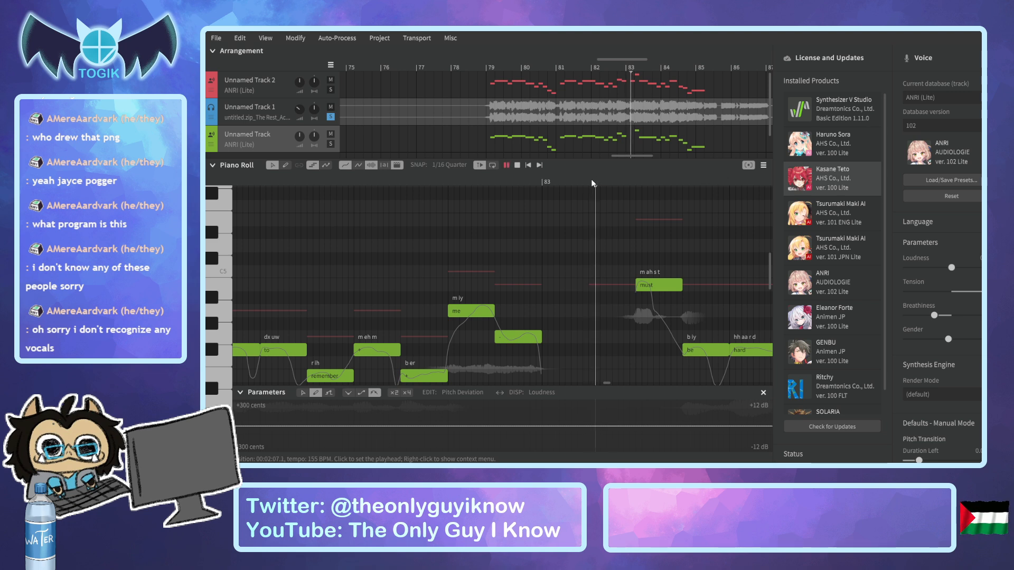
key(space)
key(space)
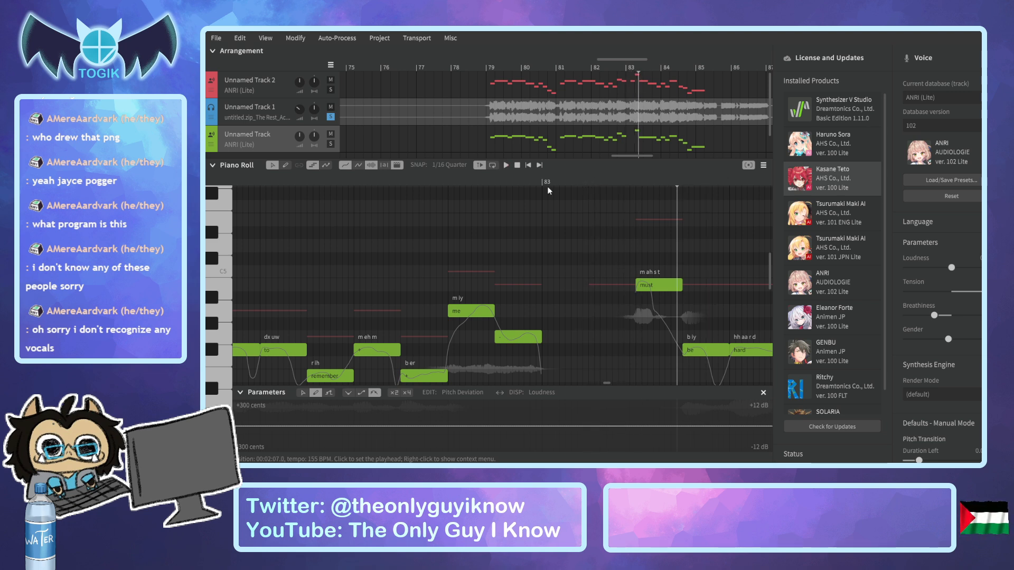
scroll(695, 211, down, 2)
Draw a note in Unnamed Track directly before "must", matching its length and one semitone below "be".
click(285, 166)
click(587, 180)
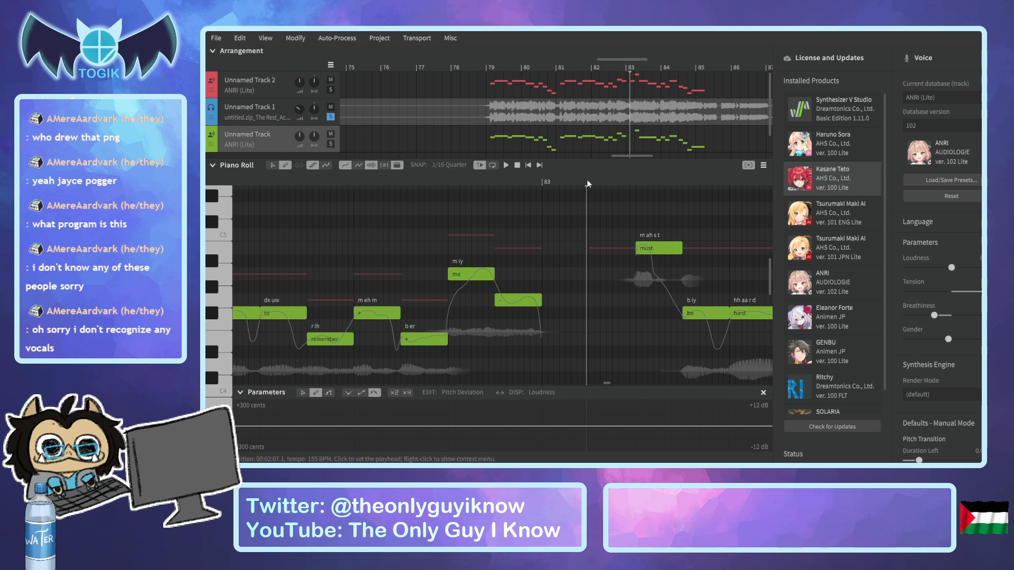
key(space)
key(space)
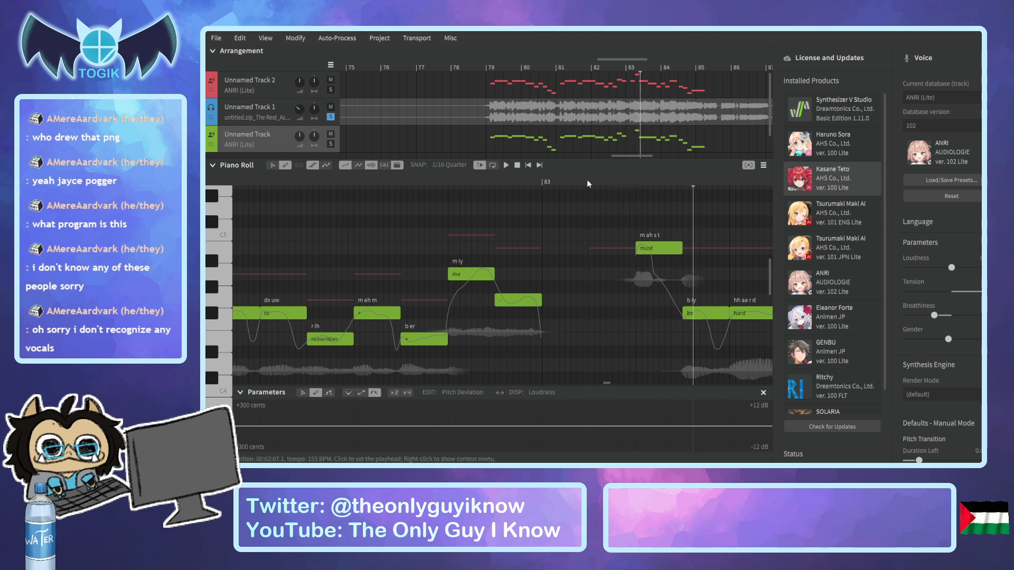
click(584, 180)
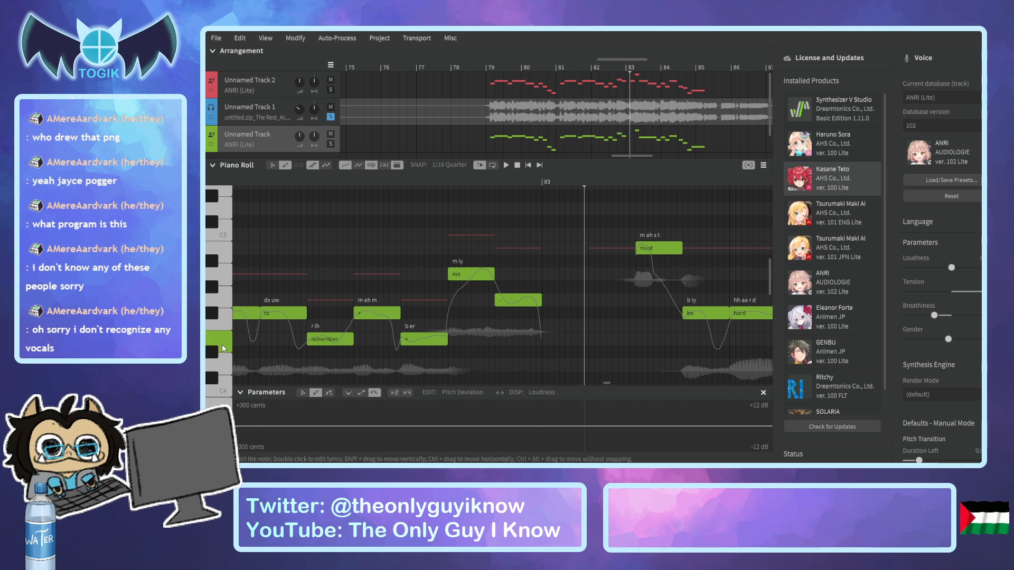
drag(584, 326, 635, 327)
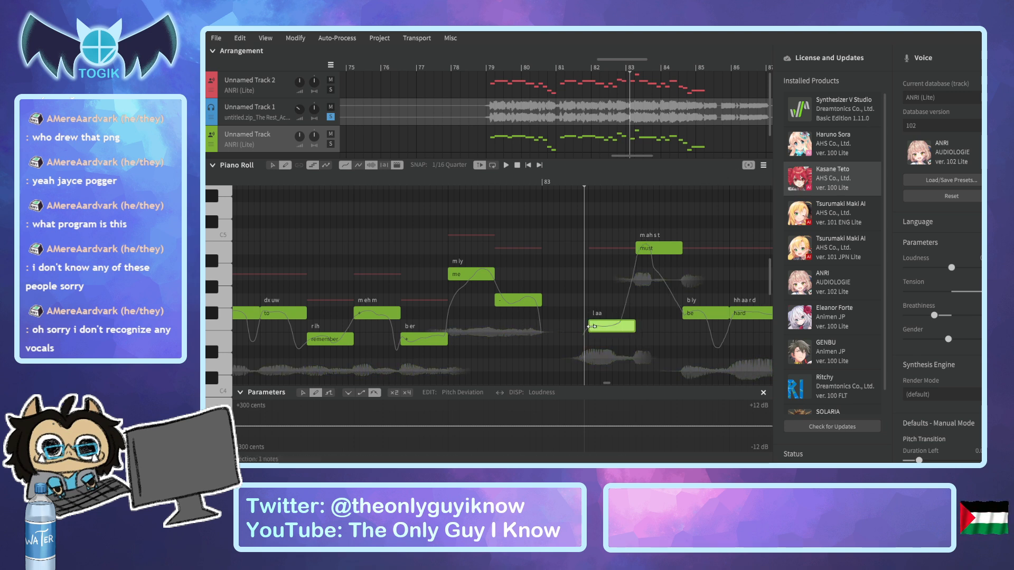
Play the passage after bar 83 to judge the new "la" note's pitch against the following notes.
key(space)
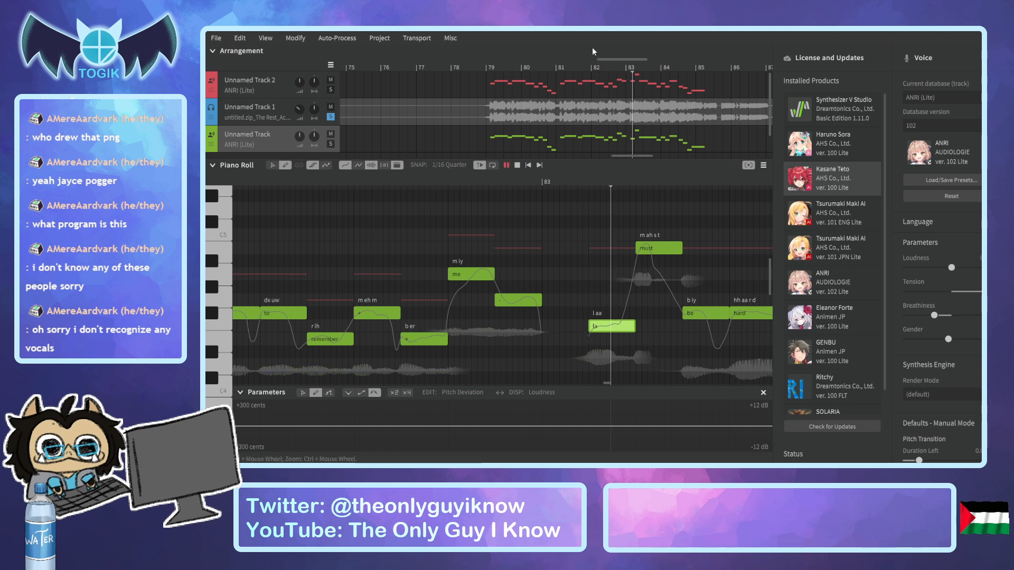
drag(618, 62, 632, 62)
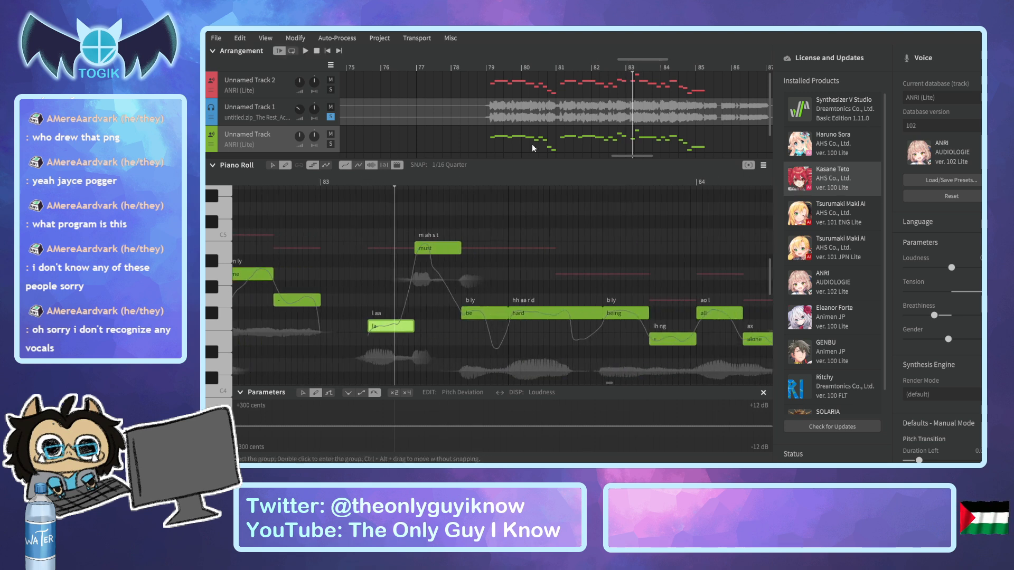
click(356, 181)
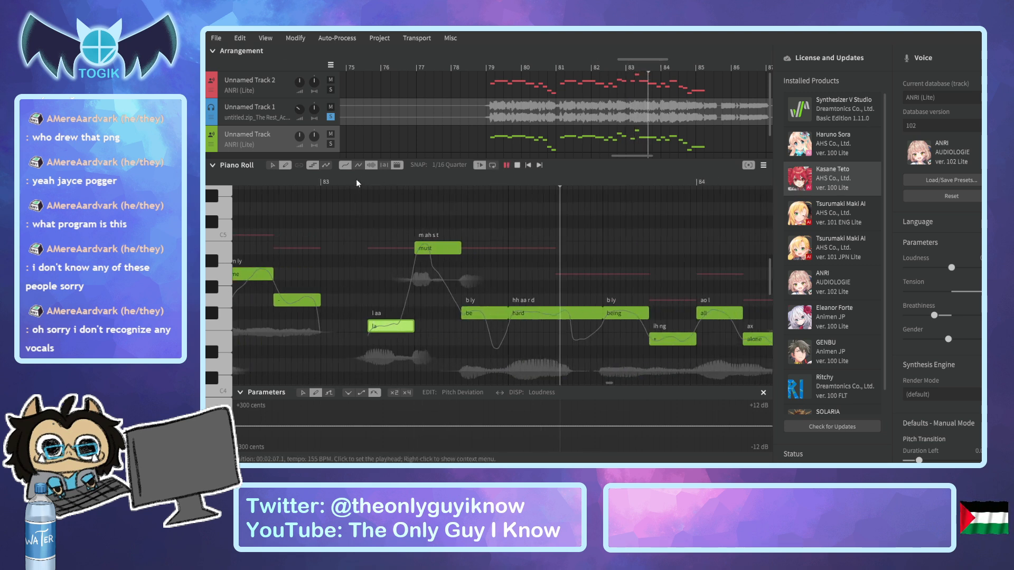
drag(401, 326, 402, 313)
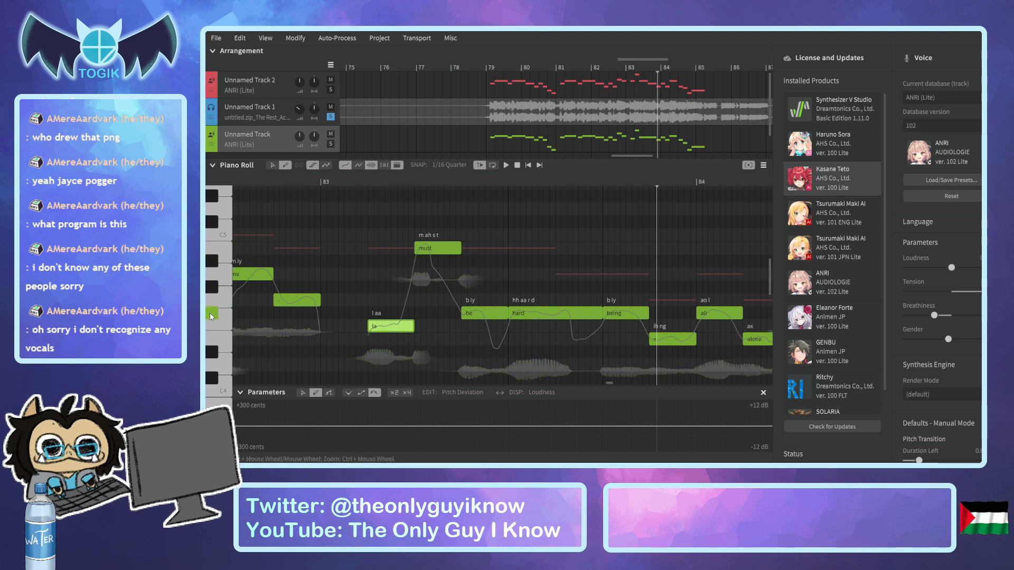
click(352, 182)
key(space)
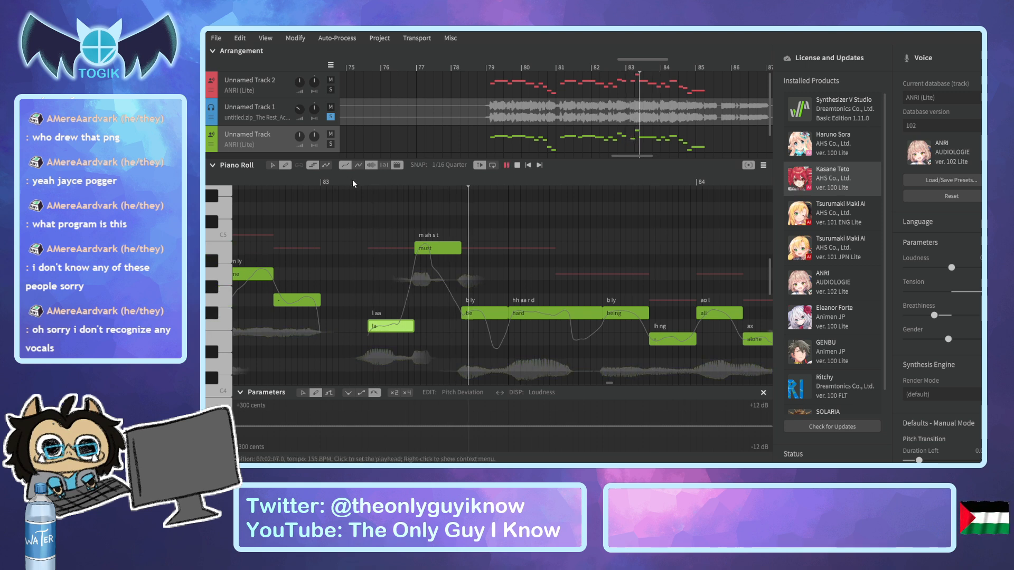
key(space)
Play the phrase from "must" past bar 84, pausing and resuming to check the notes.
click(434, 182)
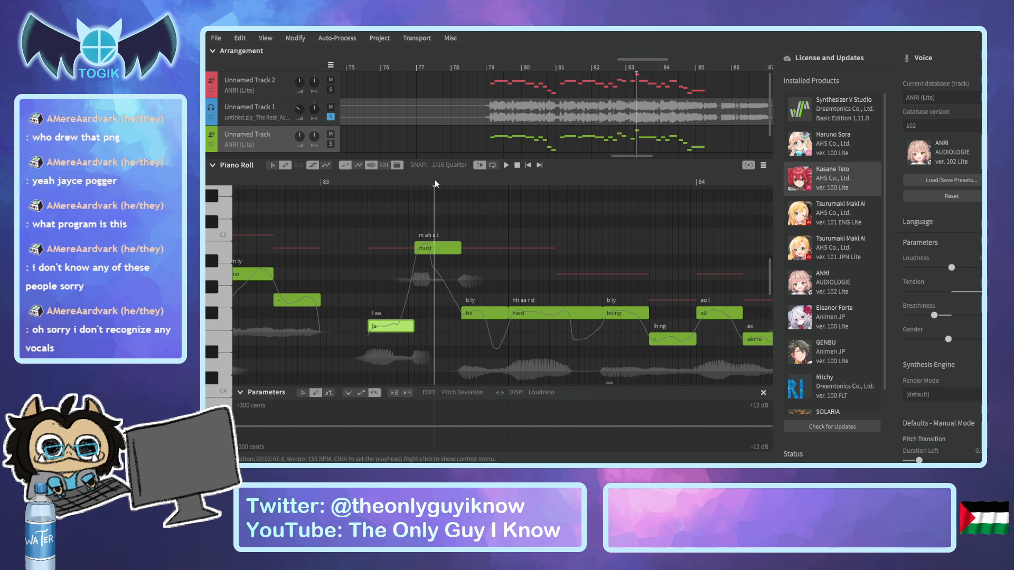
key(space)
key(space)
key(space)
key(space)
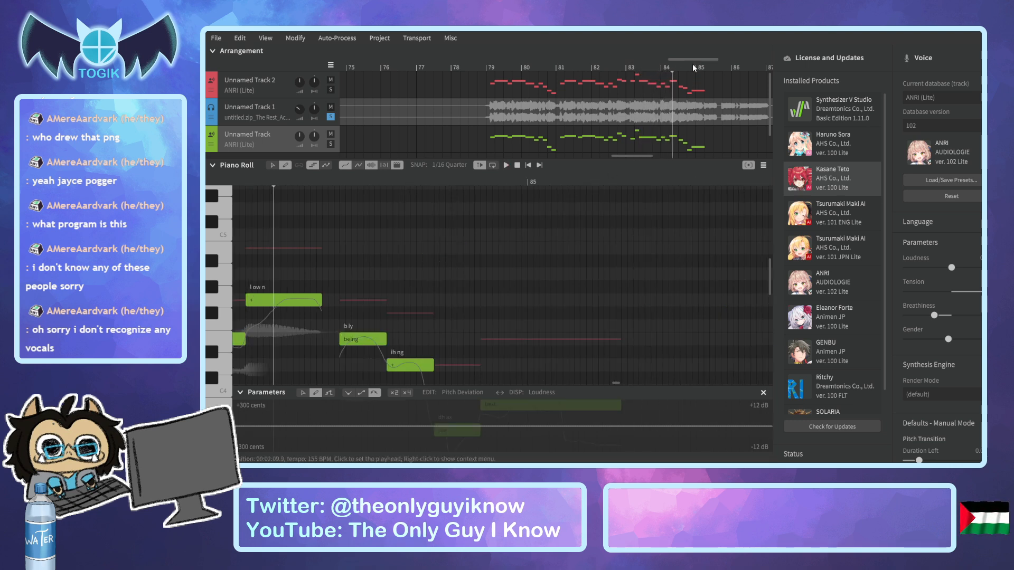
Replay the passage from the new "la" note before "must" to bar 84.
drag(686, 58, 629, 62)
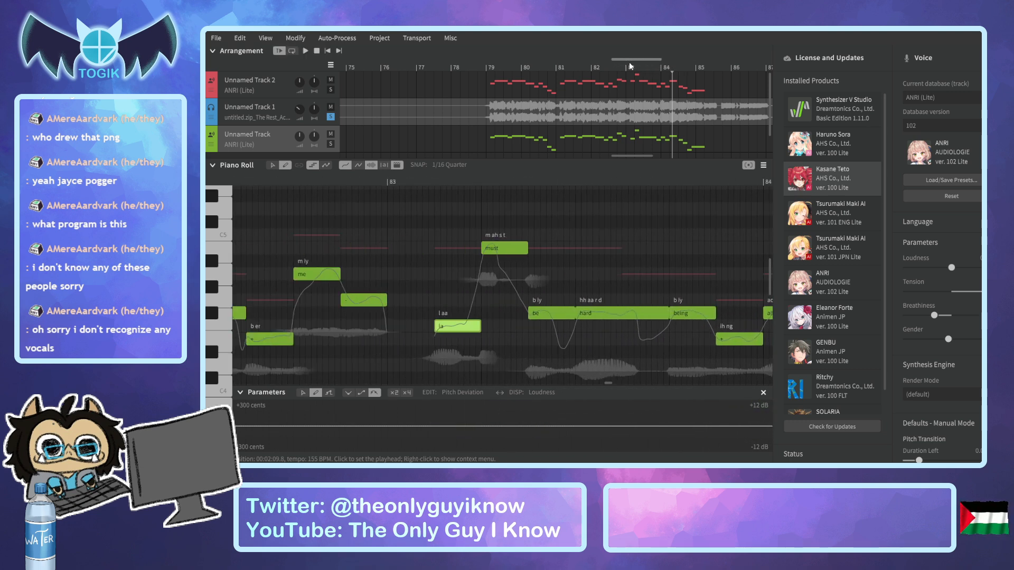
click(430, 179)
key(space)
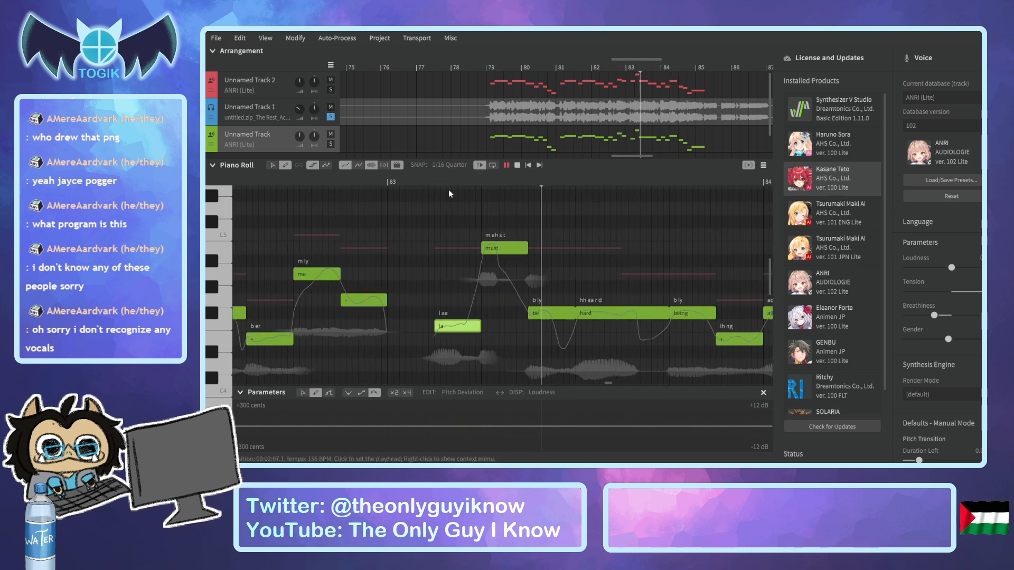
key(space)
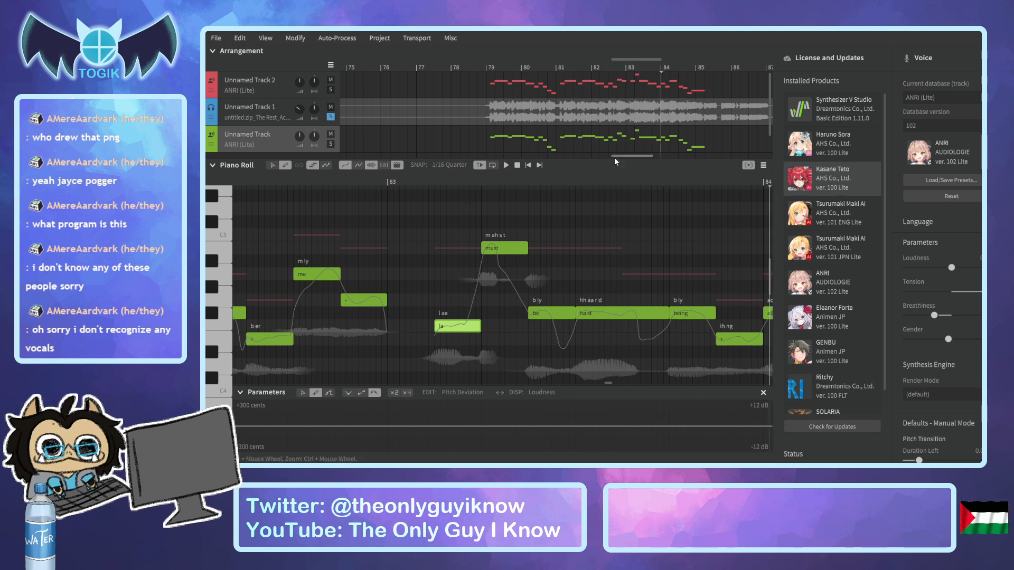
Play "be hard being all alone" in Unnamed Track from just after "must".
drag(617, 156, 629, 157)
drag(522, 59, 541, 63)
click(337, 180)
key(space)
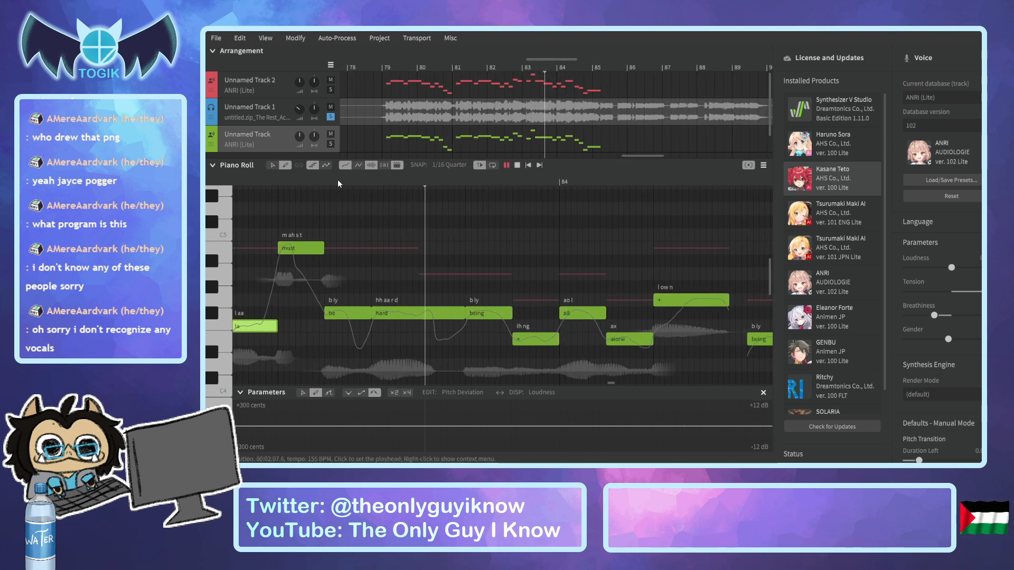
key(space)
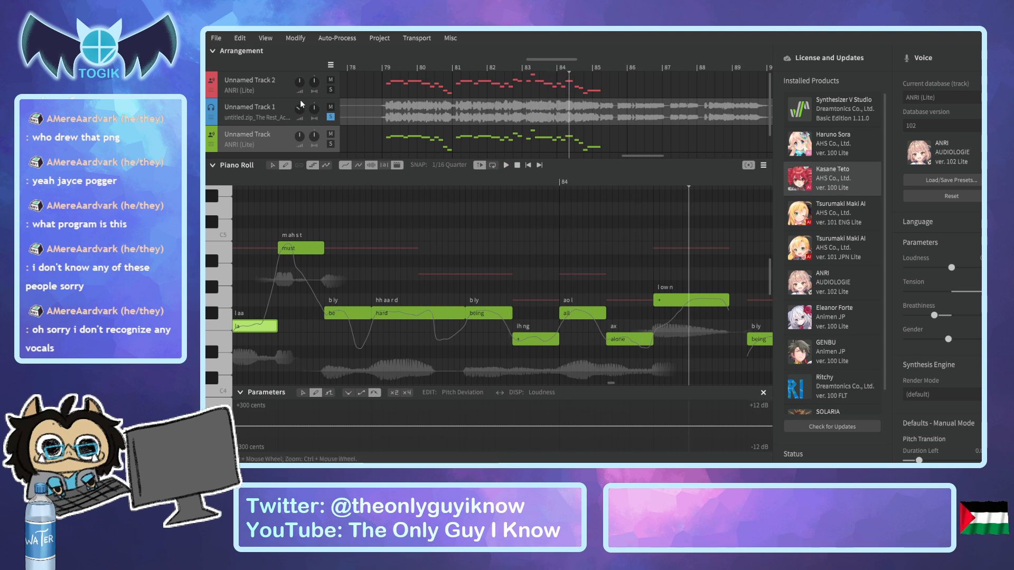
Set Unnamed Track 1's volume to -5.4 dB, playing from bar 83 to check the balance.
drag(297, 112, 298, 103)
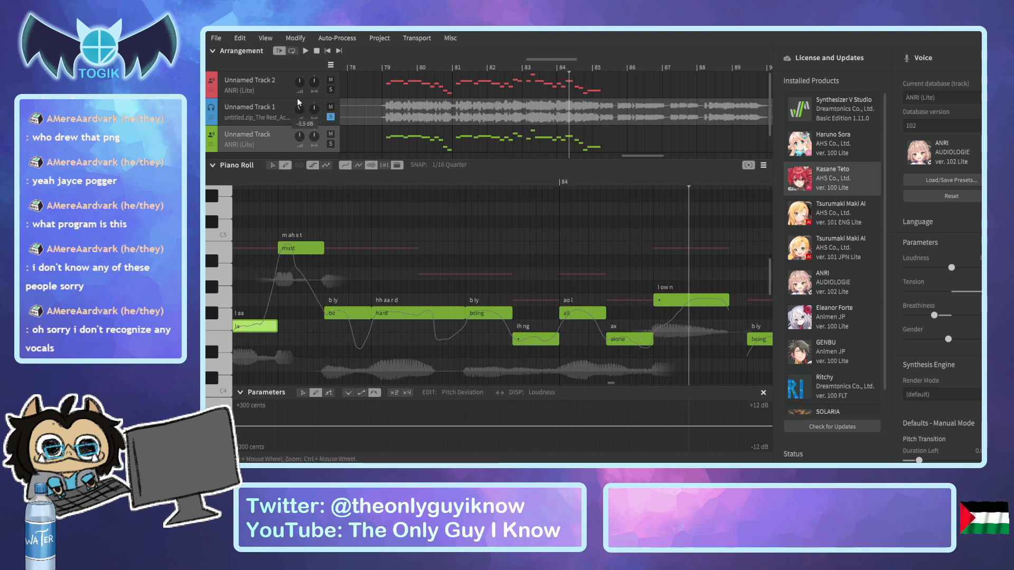
click(525, 65)
key(space)
key(space)
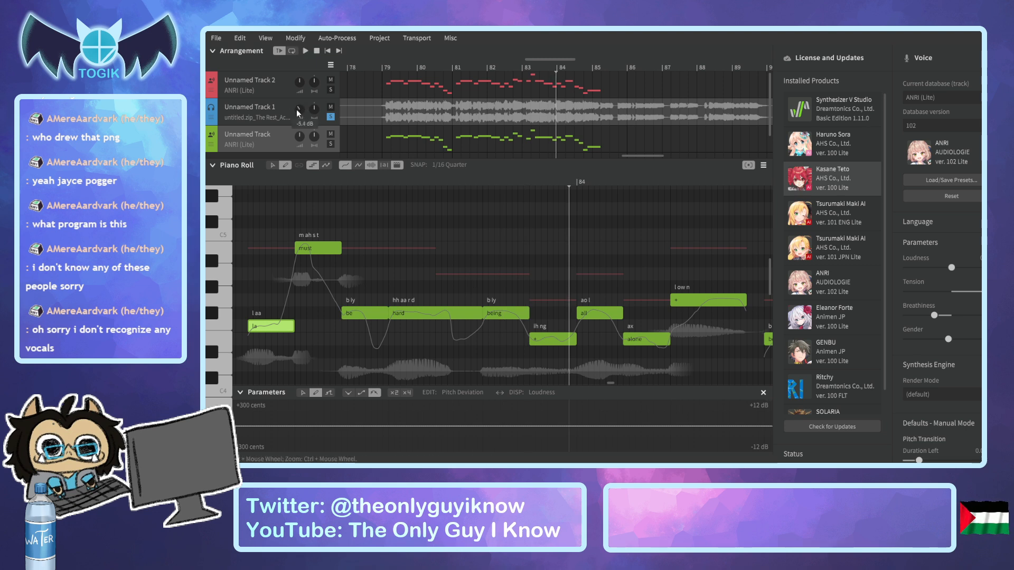
Replay the phrase from bar 83, repeating the "being all alone" section to check its pitches.
click(524, 67)
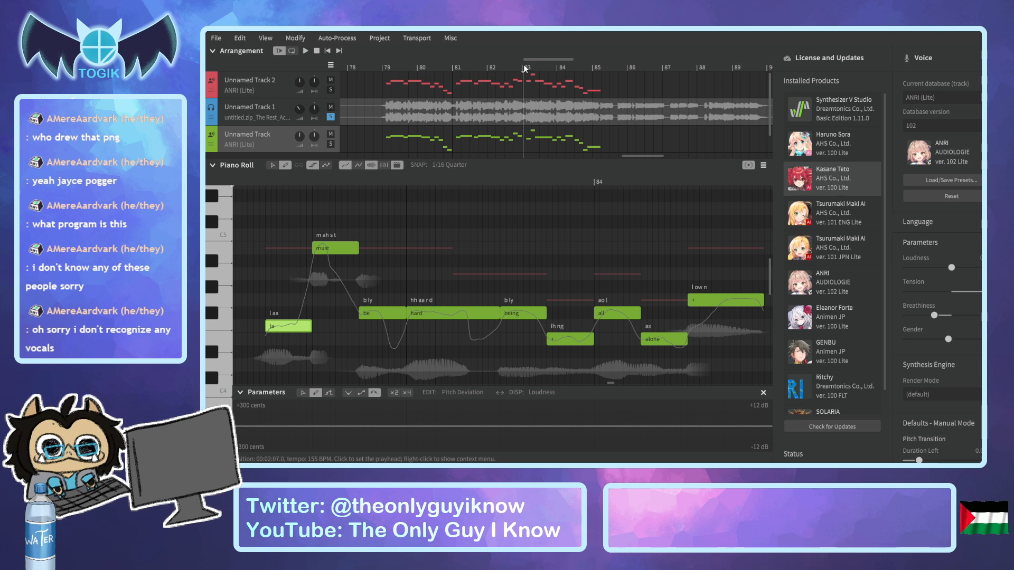
key(space)
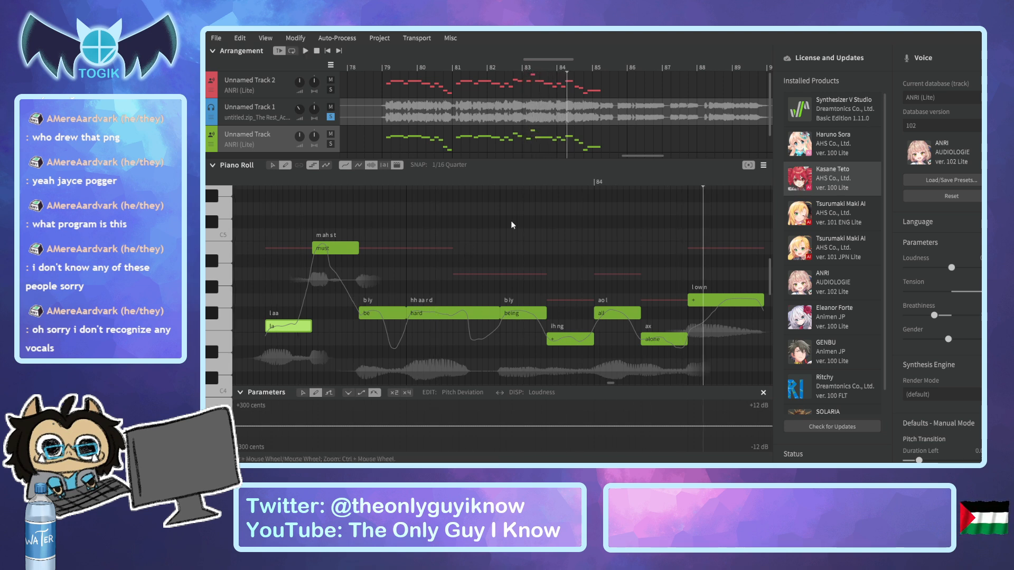
click(513, 179)
click(501, 179)
key(space)
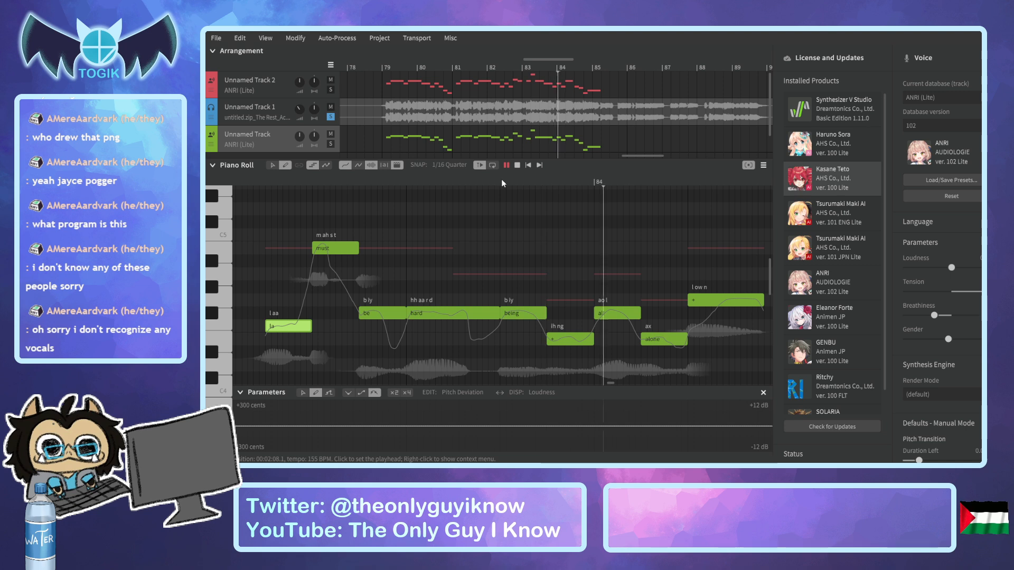
click(493, 180)
key(space)
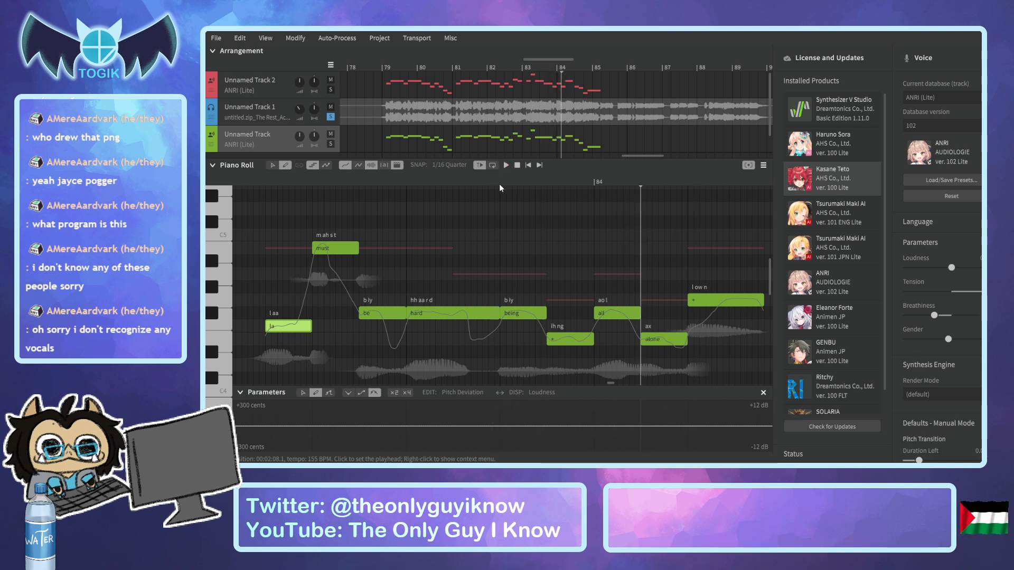
click(500, 183)
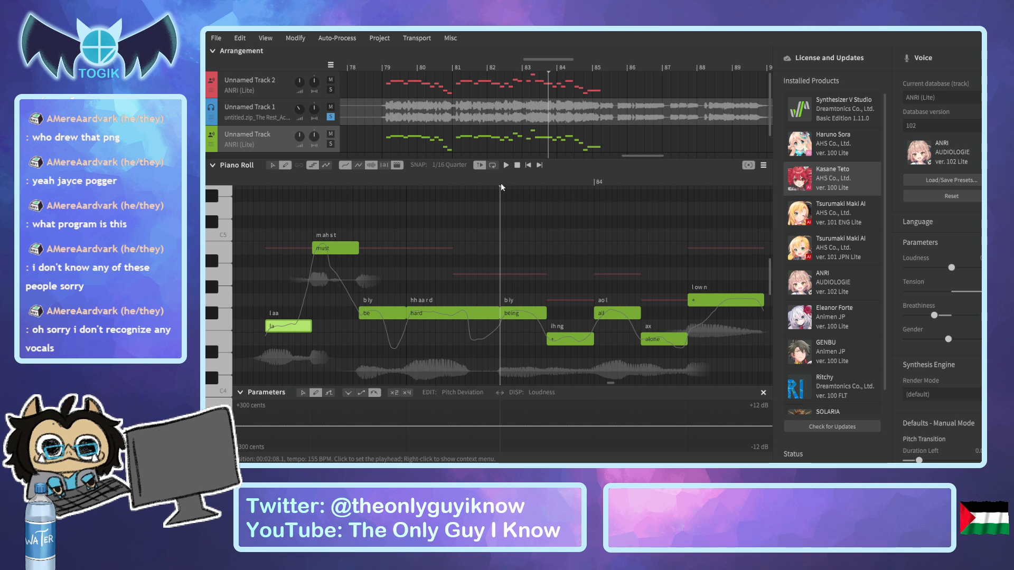
Replay "being all alone" from the start of "being", and play the phrase from the "la" note before "must".
key(space)
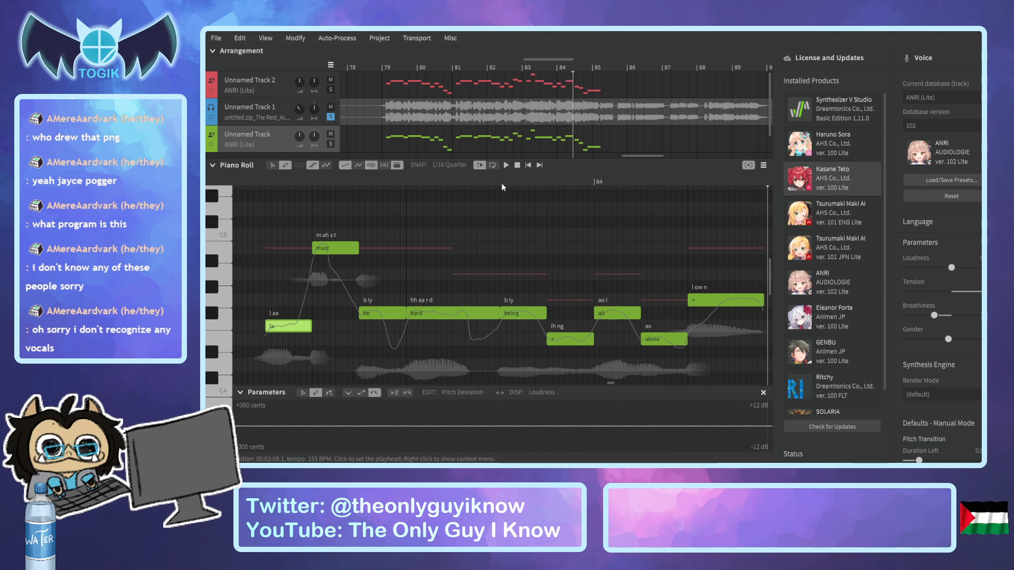
click(498, 182)
key(space)
key(space)
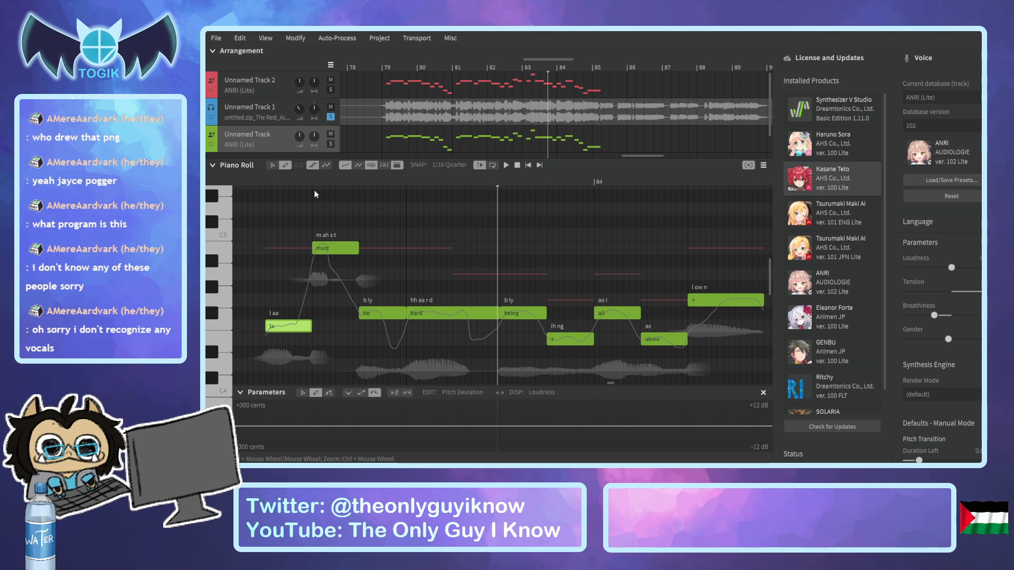
click(263, 178)
key(space)
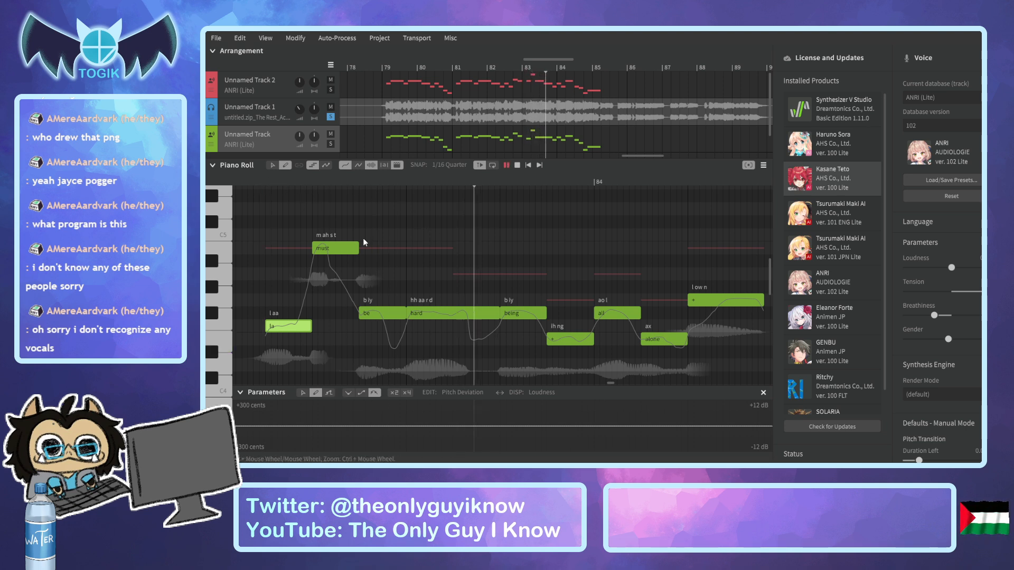
key(space)
Repeat playback from just before "being" past bar 84, and play once more from the end of "must".
click(496, 185)
key(space)
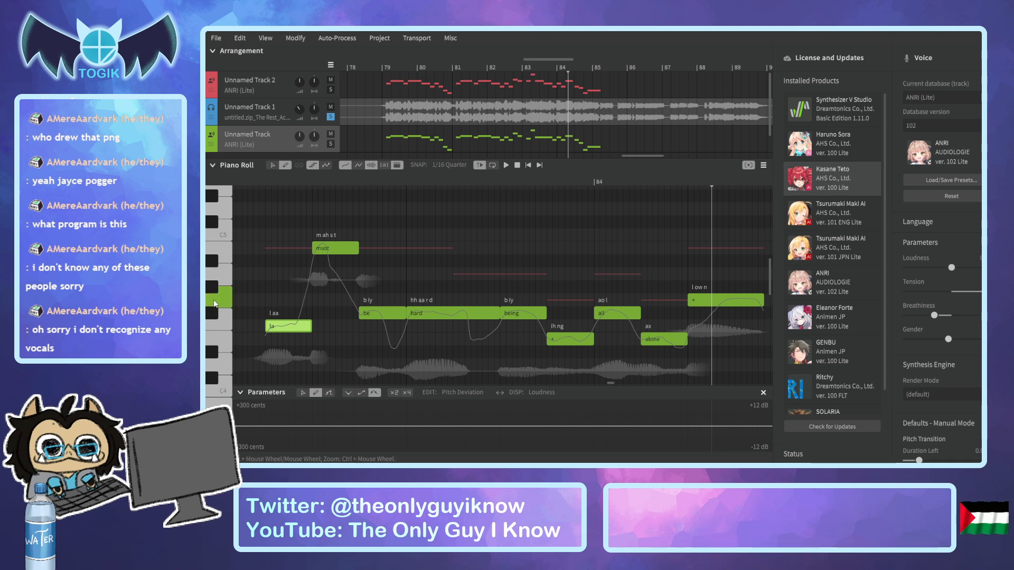
click(492, 183)
key(space)
key(space)
key(space)
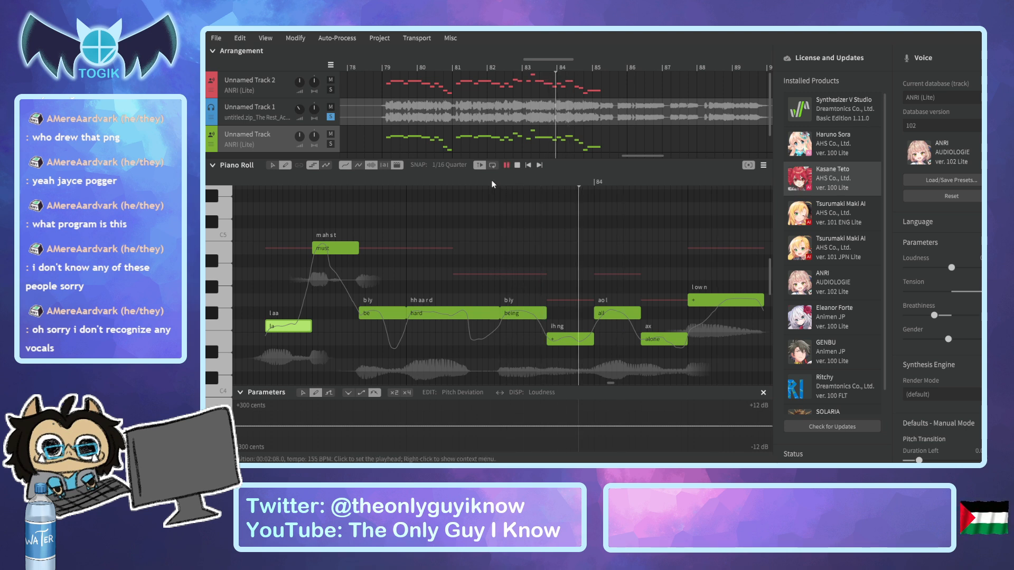
click(352, 184)
key(space)
key(space)
Play the passage leading past bar 84, including from the last note of "alone".
drag(543, 61, 552, 62)
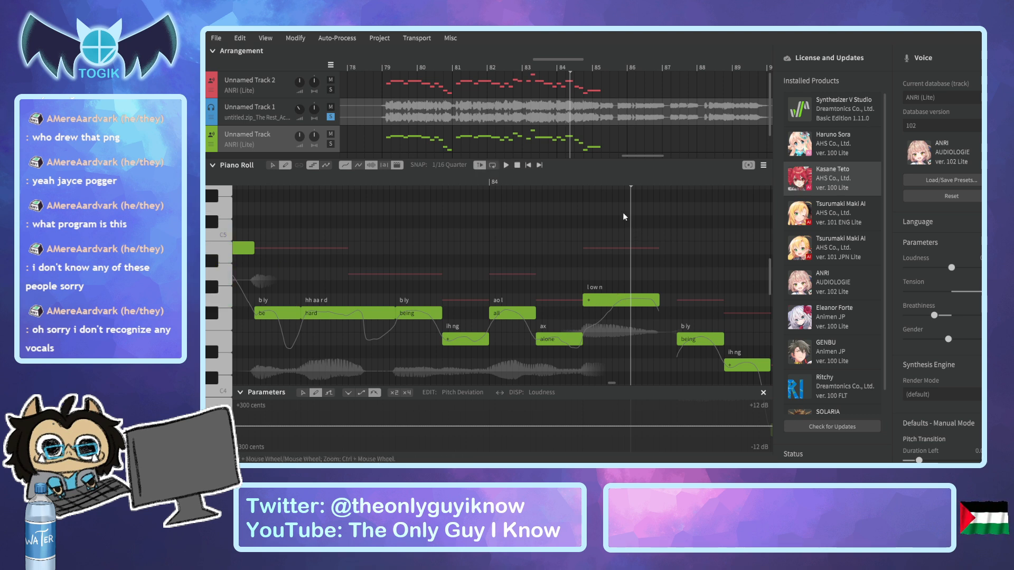
key(space)
key(space)
click(586, 186)
key(space)
key(space)
Play the closing "being the best" phrase between bars 84 and 85 to check its notes.
drag(554, 60, 574, 62)
scroll(490, 296, down, 3)
key(space)
key(space)
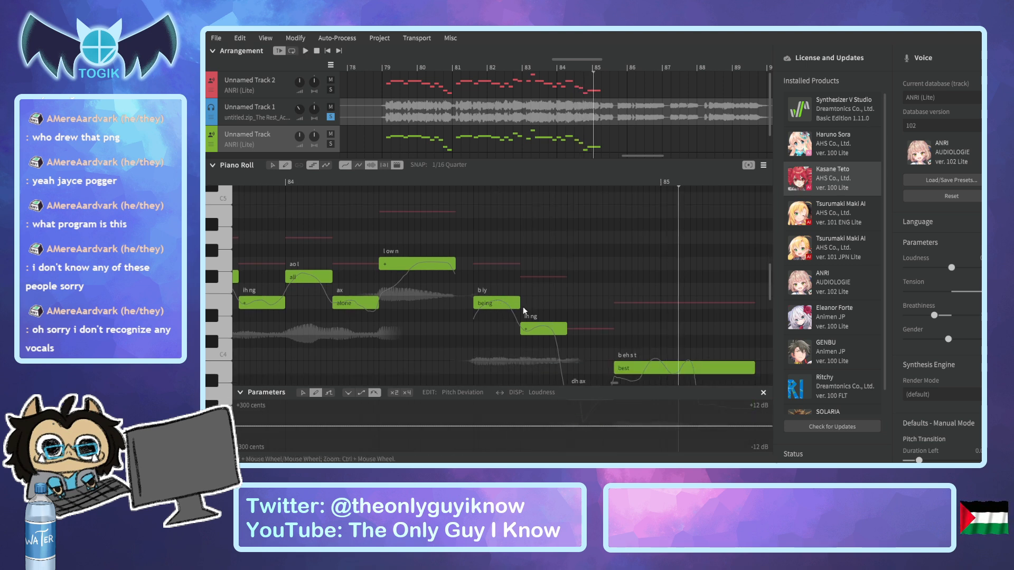
scroll(546, 299, down, 1)
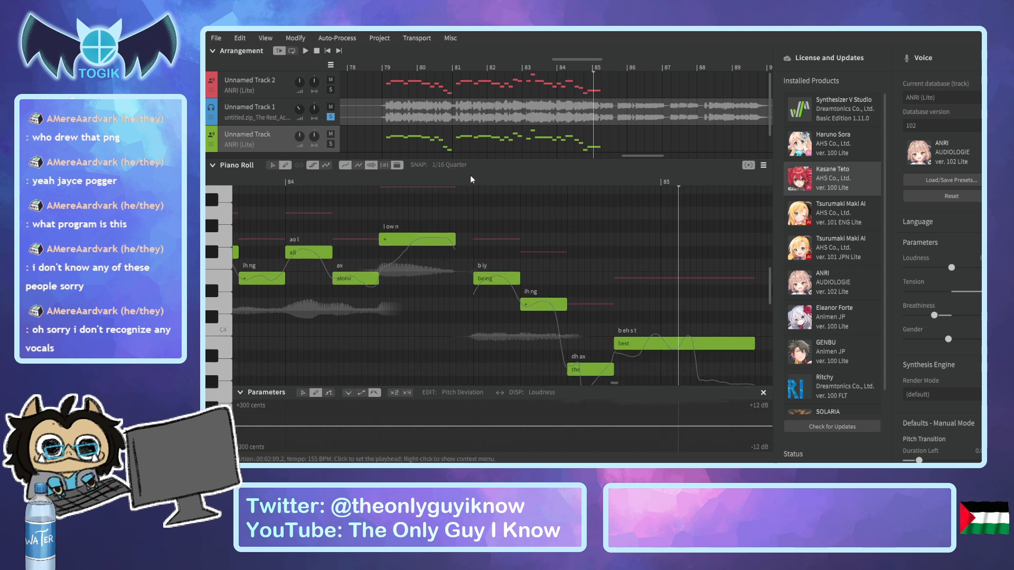
key(space)
key(space)
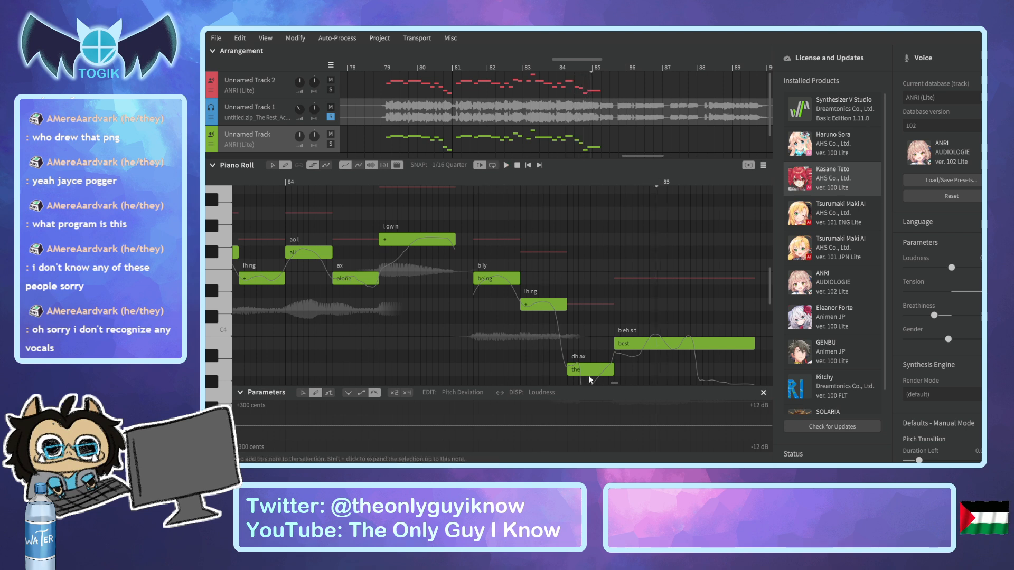
click(467, 180)
key(space)
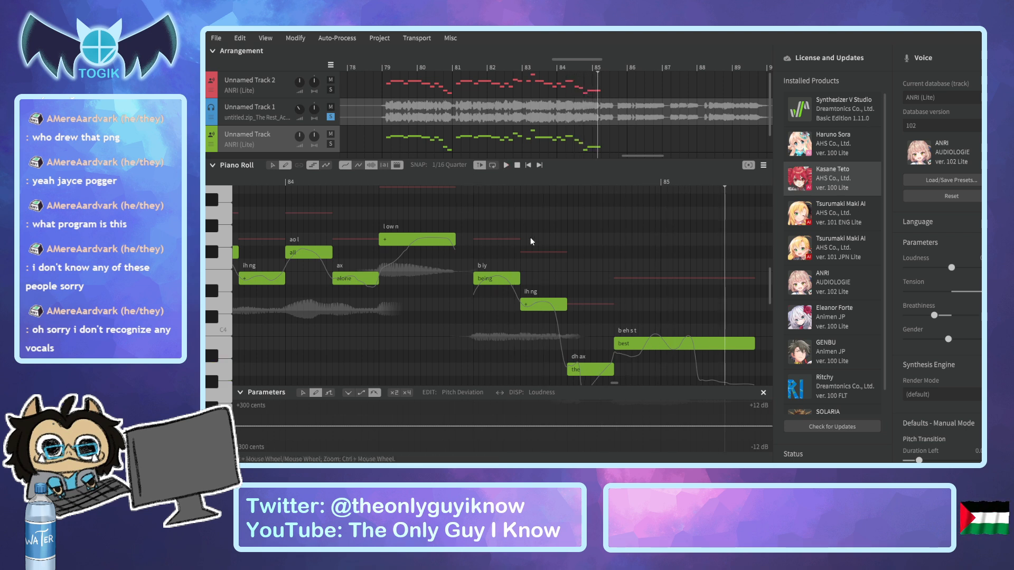
Change the closing phrase's lyrics in Unnamed Track from "being" to "versus" and from "best" to "rest".
double_click(502, 278)
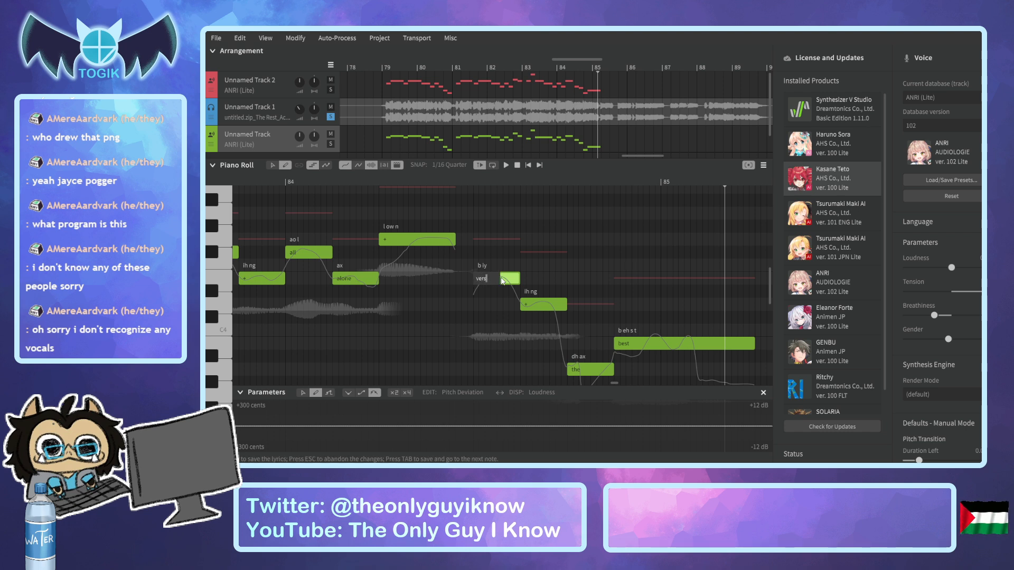
key(Tab)
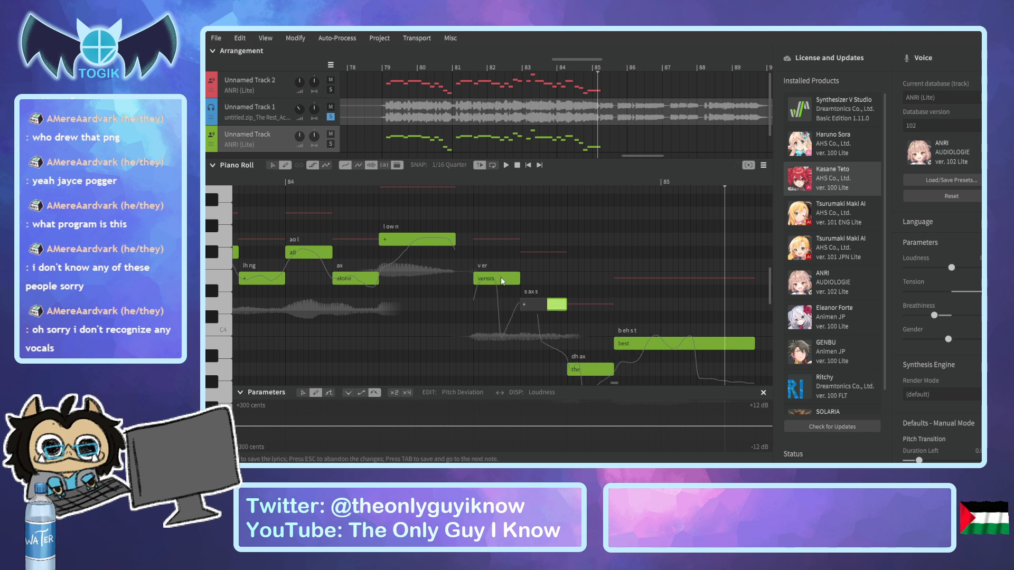
double_click(691, 343)
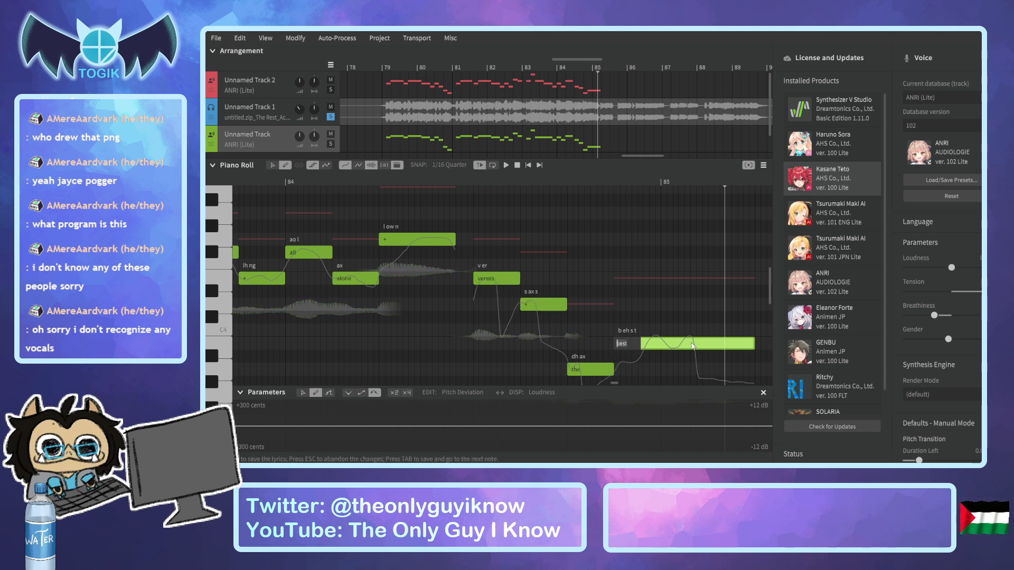
text(rest)
key(Return)
Solo Unnamed Track alongside Unnamed Track 1 and play "versus the rest" from just before "versus".
click(474, 181)
click(331, 143)
key(space)
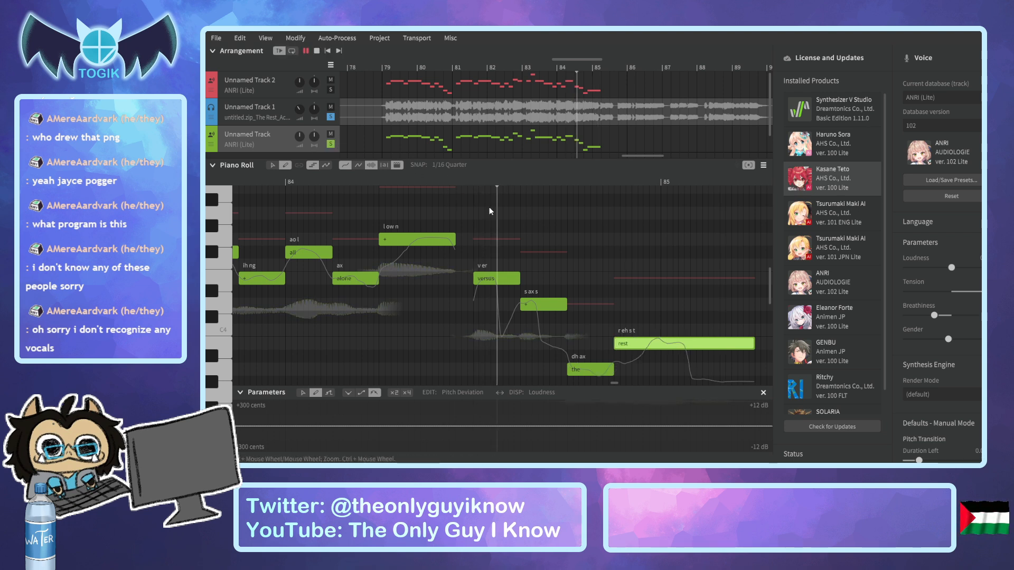
click(466, 183)
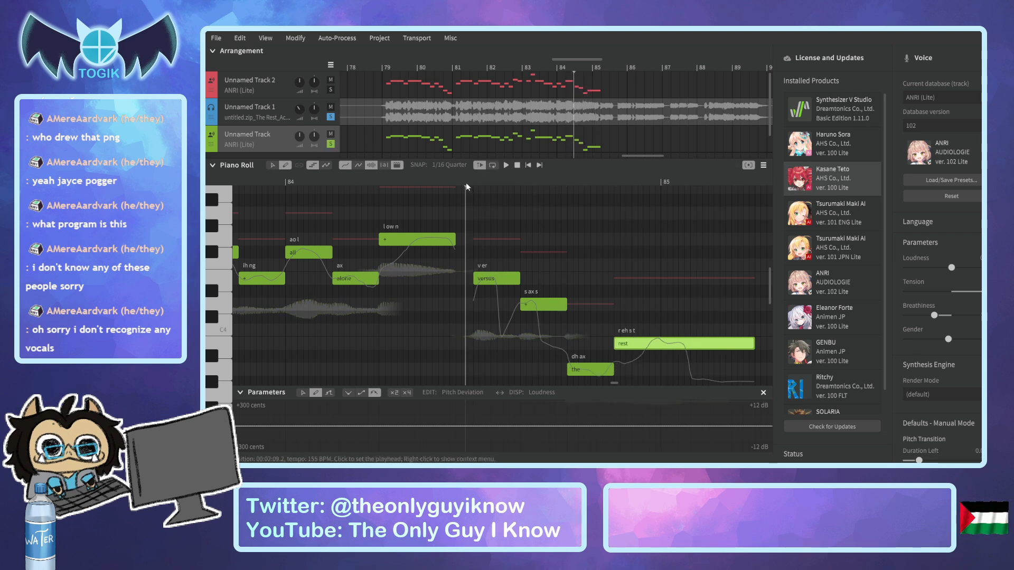
key(space)
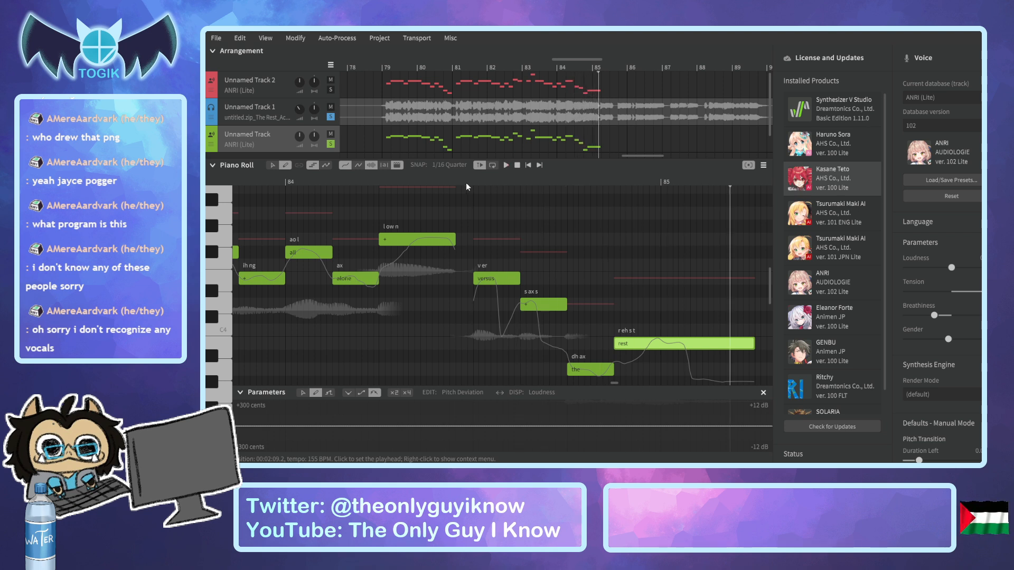
Open Unnamed Track 2 and examine its lyrics from bar 83 through the "pedestal" notes after bar 84.
drag(559, 59, 525, 68)
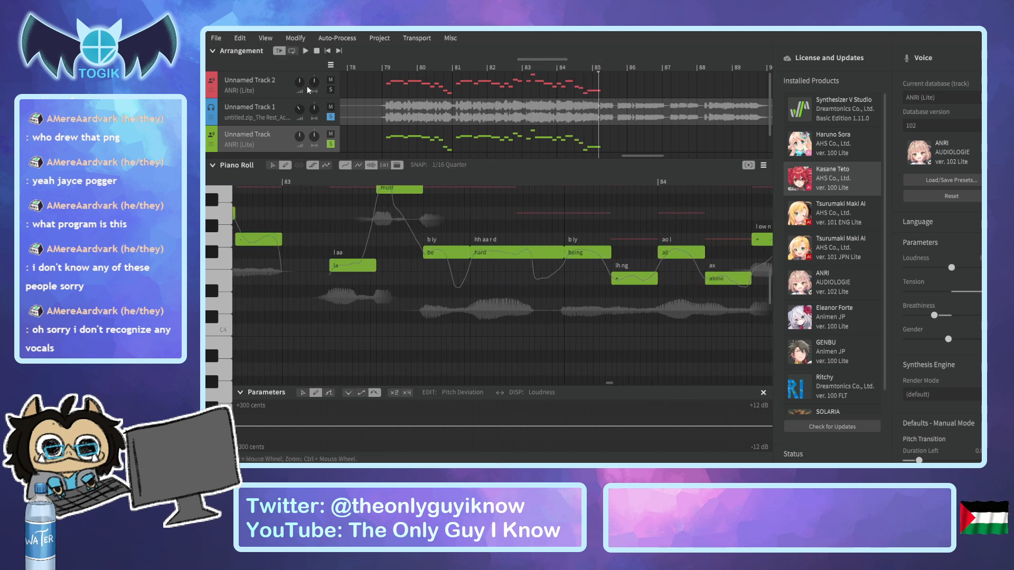
click(275, 85)
scroll(481, 231, up, 3)
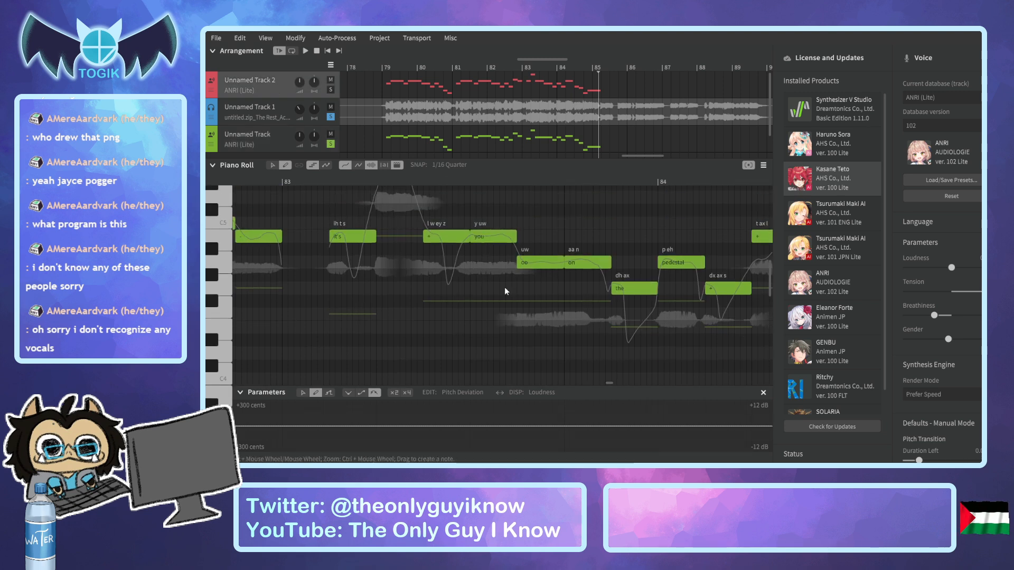
scroll(572, 263, up, 1)
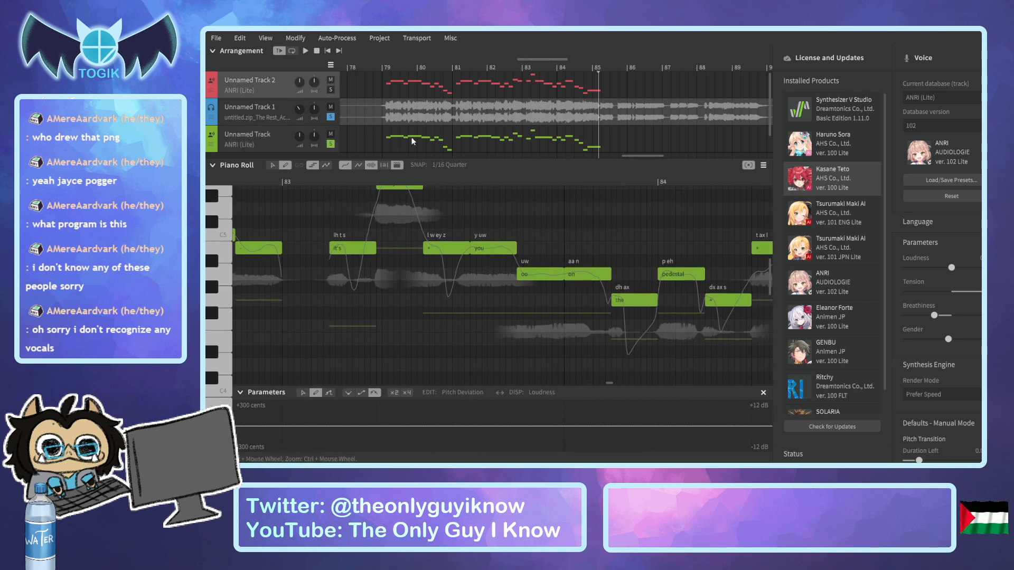
drag(635, 156, 636, 159)
drag(528, 60, 535, 60)
scroll(470, 268, up, 2)
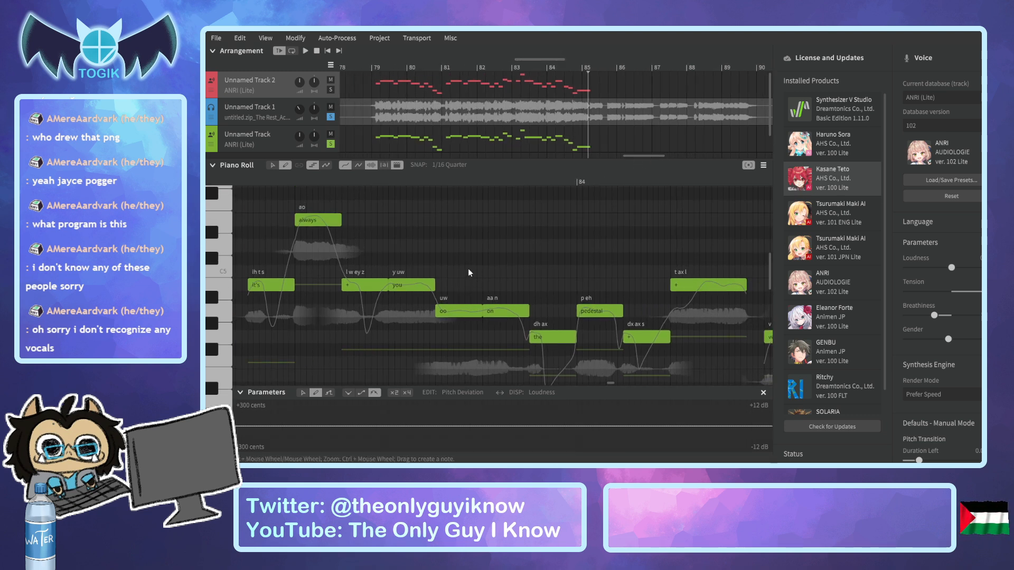
In Unnamed Track, replace the lyrics from the "la" note onward with "it's", "always", "+", "you", "on", "the", "pedestal", "+".
click(277, 130)
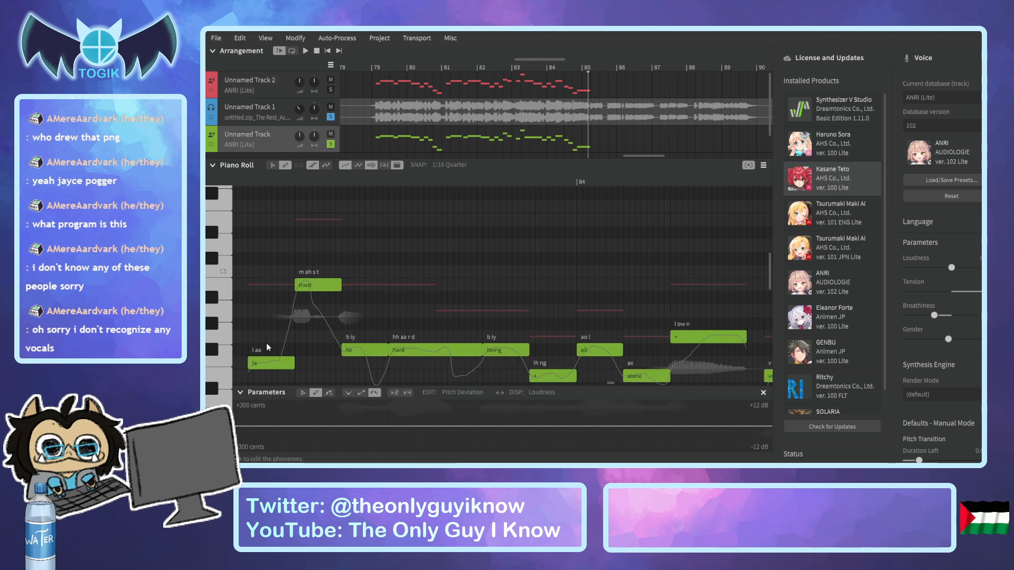
double_click(269, 362)
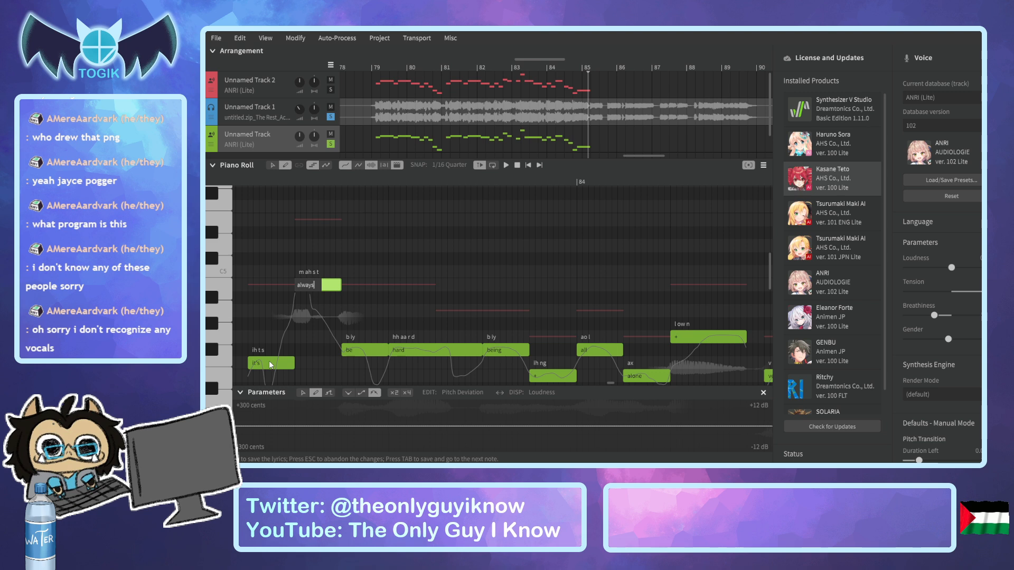
key(Tab)
text(+)
key(Tab)
text(you)
key(Tab)
text(on)
key(Tab)
text(the)
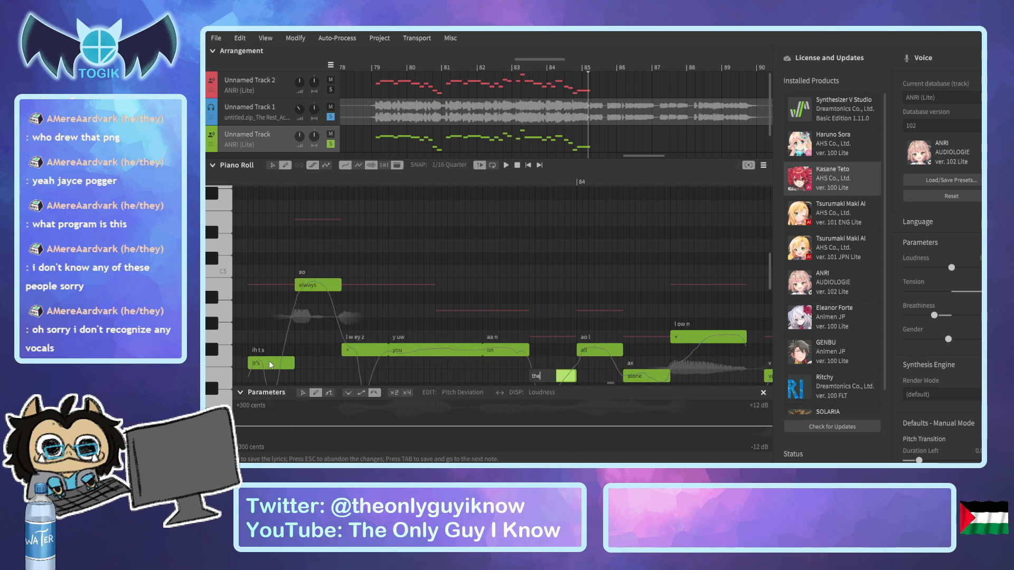
key(Tab)
text(pedestal)
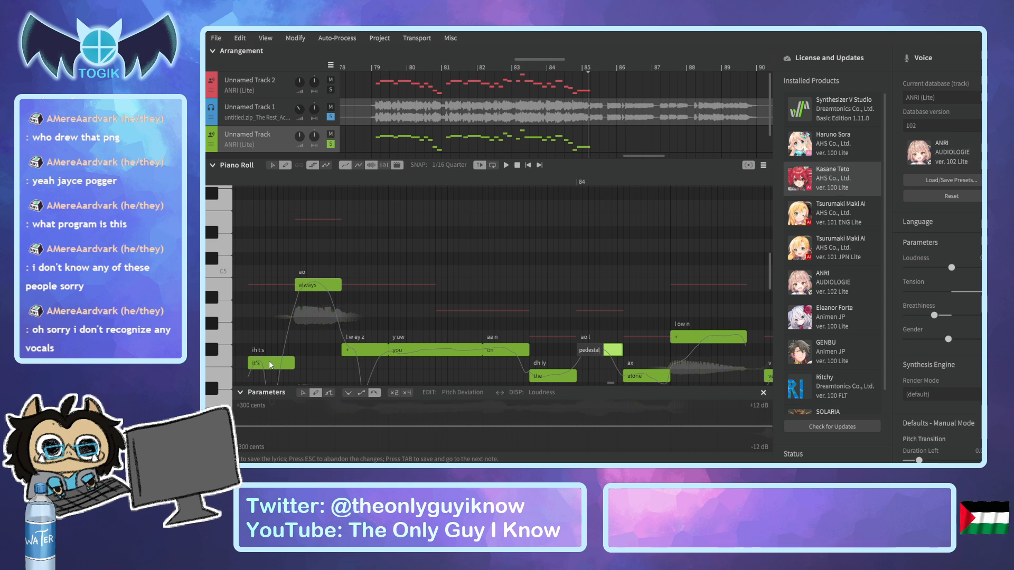
key(Tab)
text(+)
key(Return)
Play the "it's always you on the pedestal" phrase from "it's", and replay it from around bar 83.
click(249, 178)
key(space)
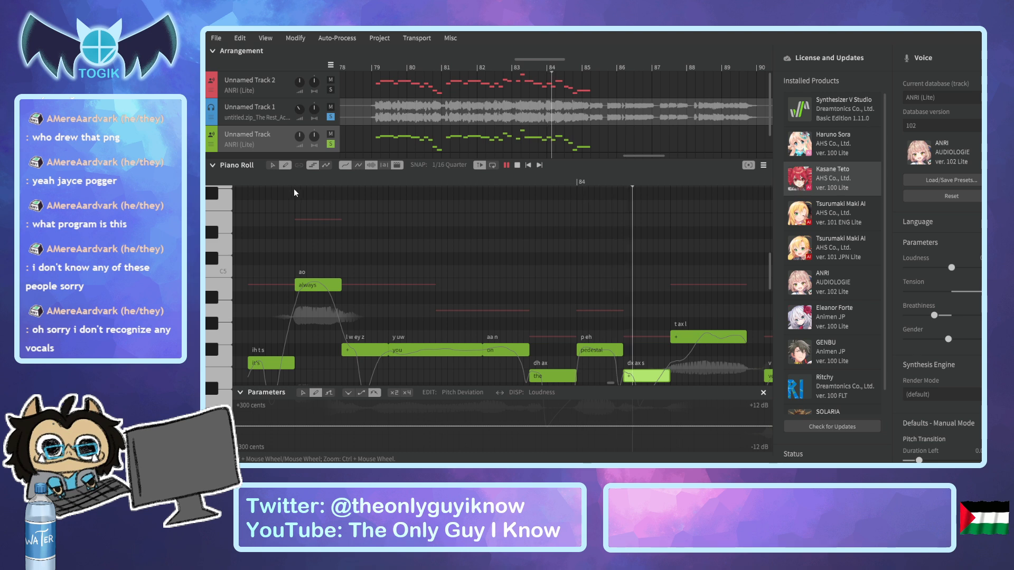
key(space)
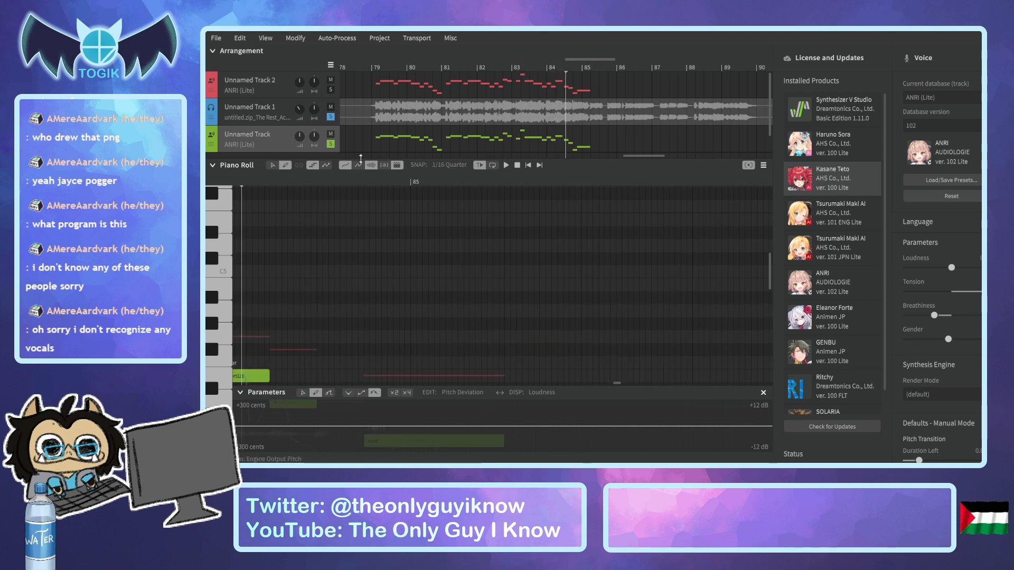
click(518, 67)
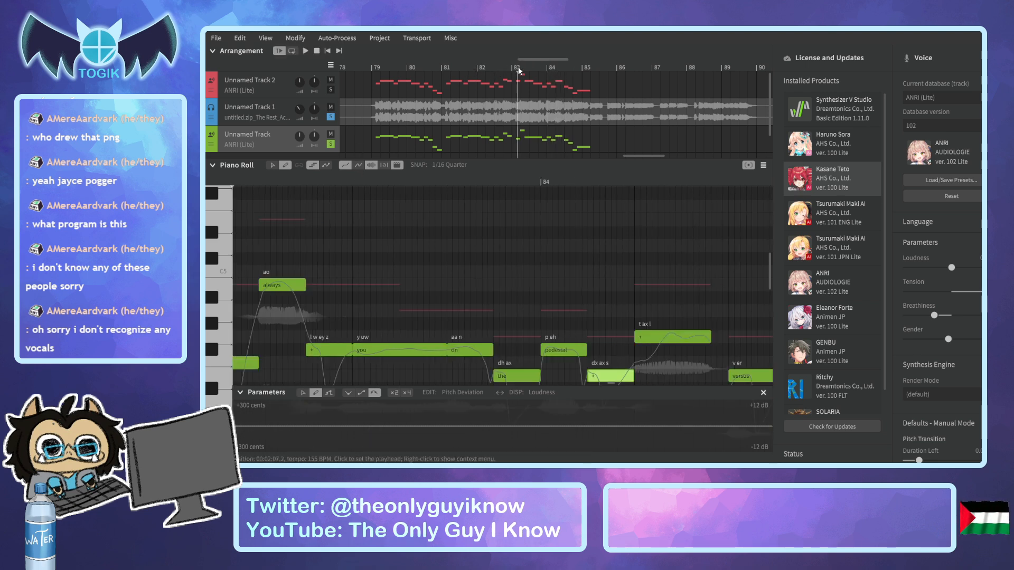
key(space)
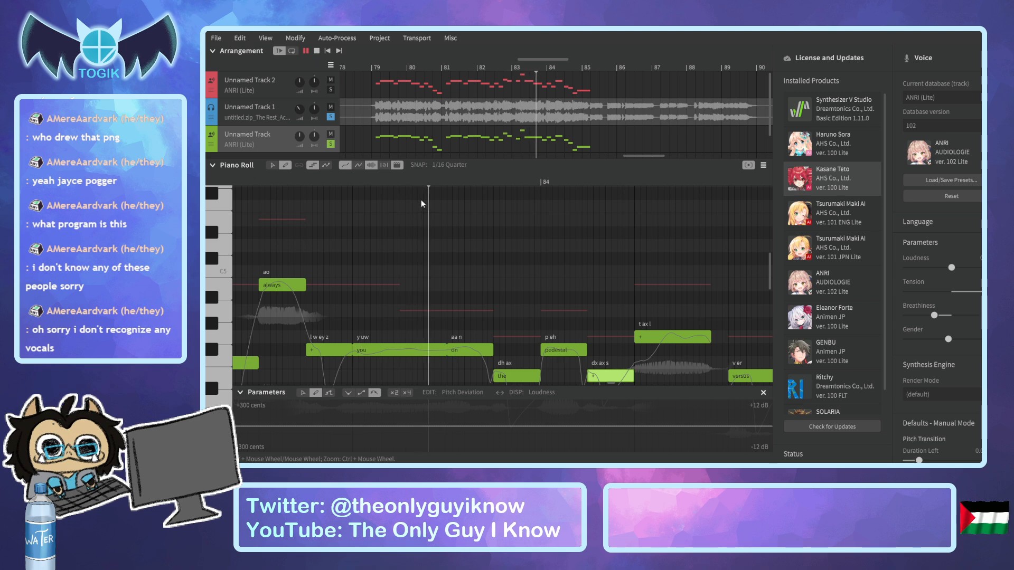
key(space)
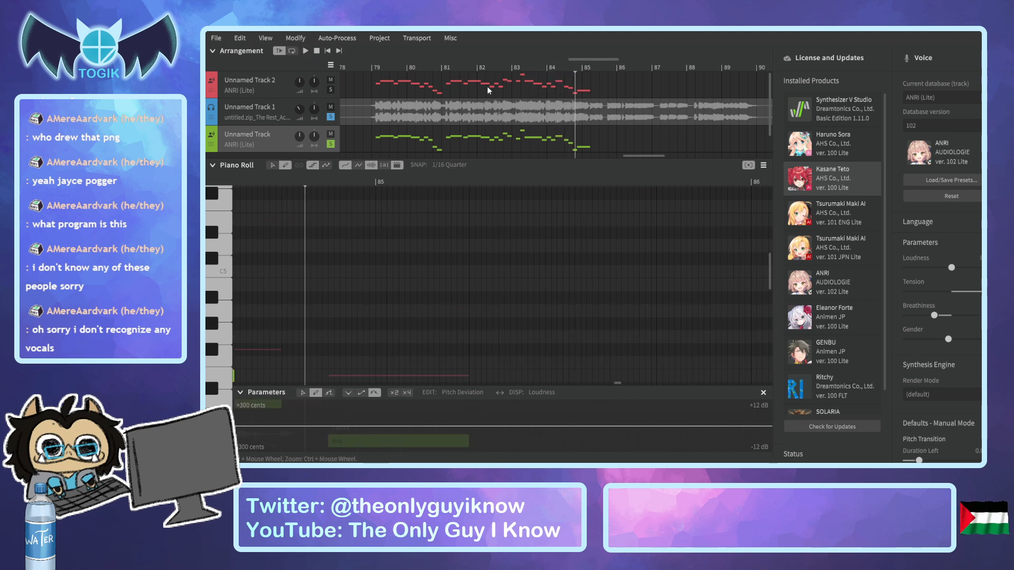
click(507, 65)
key(space)
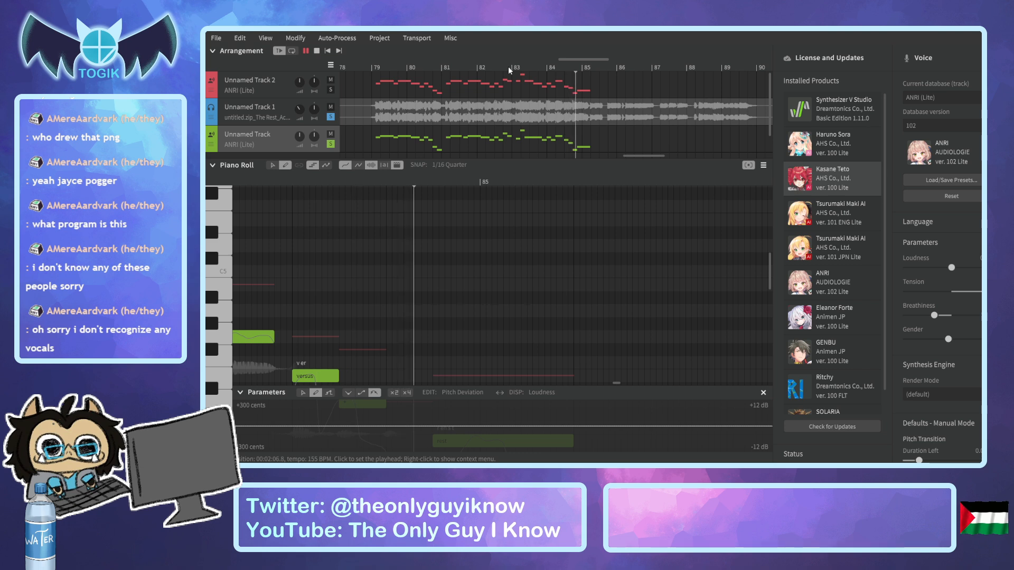
key(space)
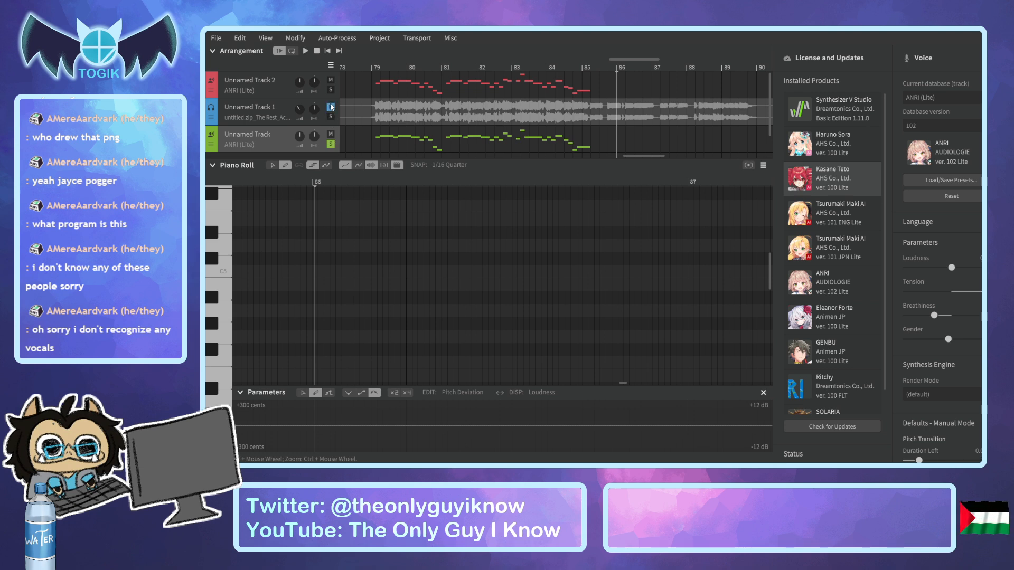
Play the whole section from bar 79, toggling Unnamed Track 1's mute to compare the vocals with and without the song audio.
click(371, 67)
key(space)
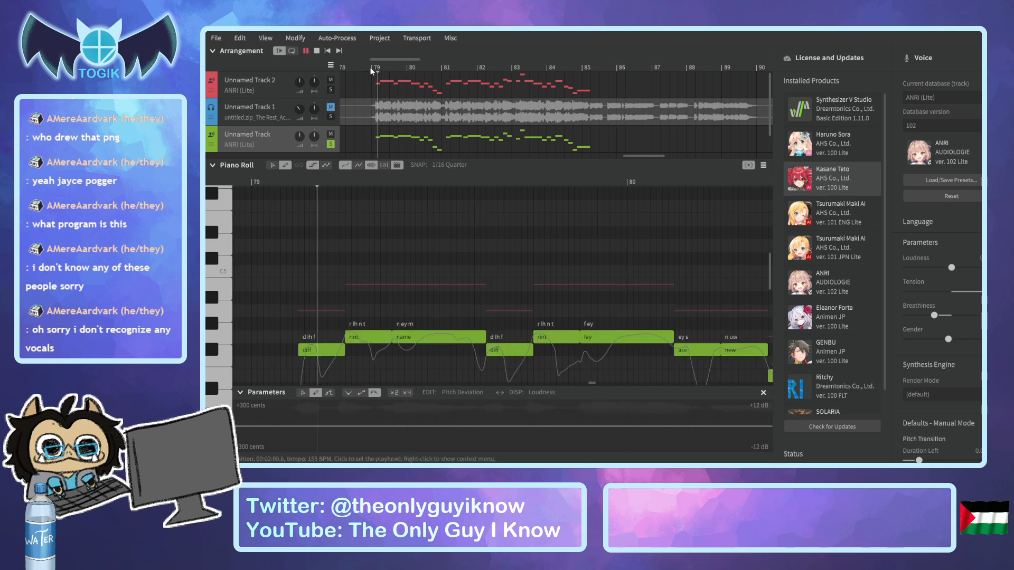
click(331, 107)
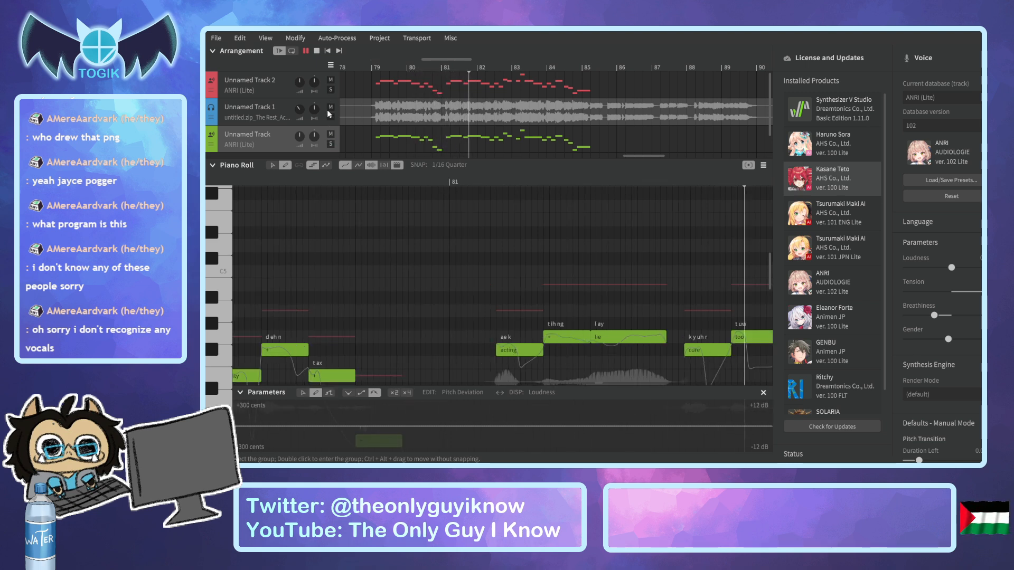
click(330, 107)
click(373, 67)
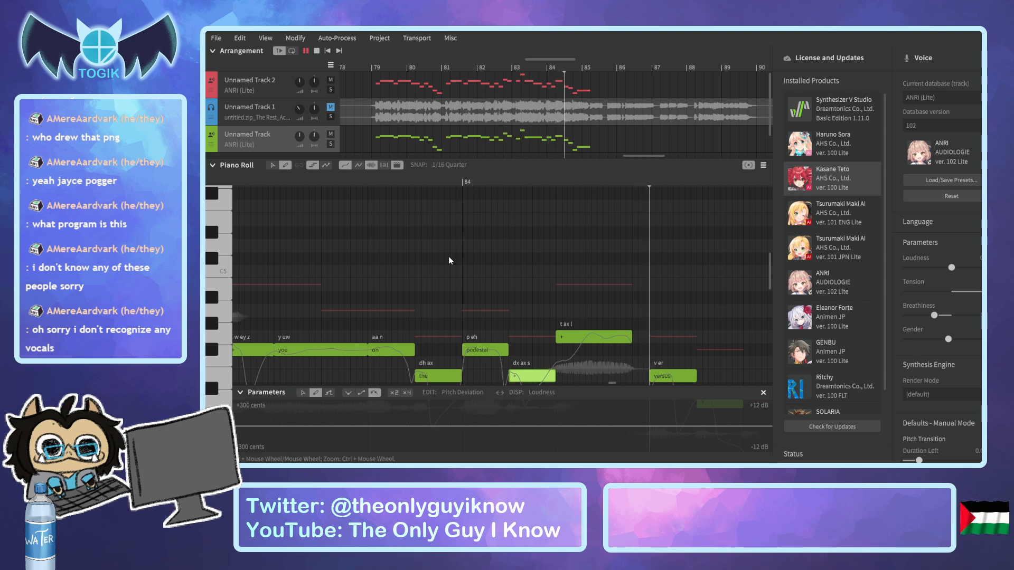
key(space)
drag(638, 157, 590, 149)
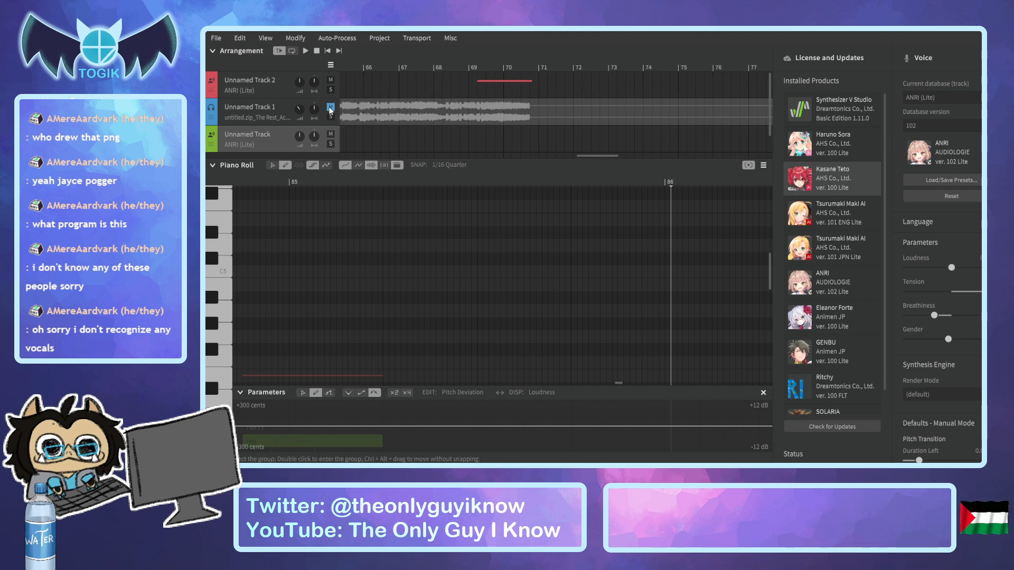
Select Unnamed Track 2 and move Unnamed Track 1 above it in the arrangement.
click(282, 85)
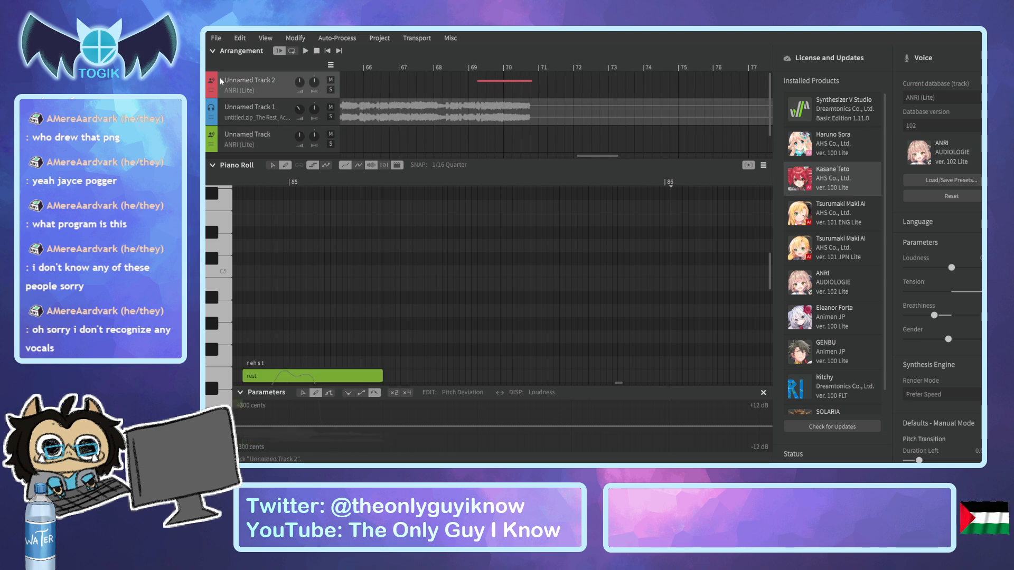
drag(212, 118, 213, 85)
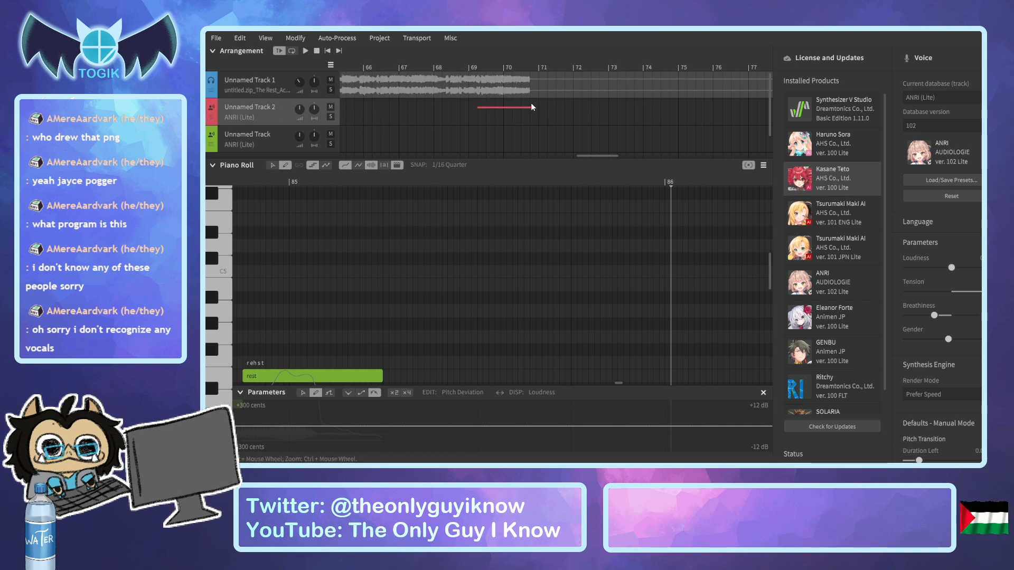
Solo Unnamed Track 1 and play the song audio from around bar 68 through the "of you" notes.
drag(497, 66, 460, 69)
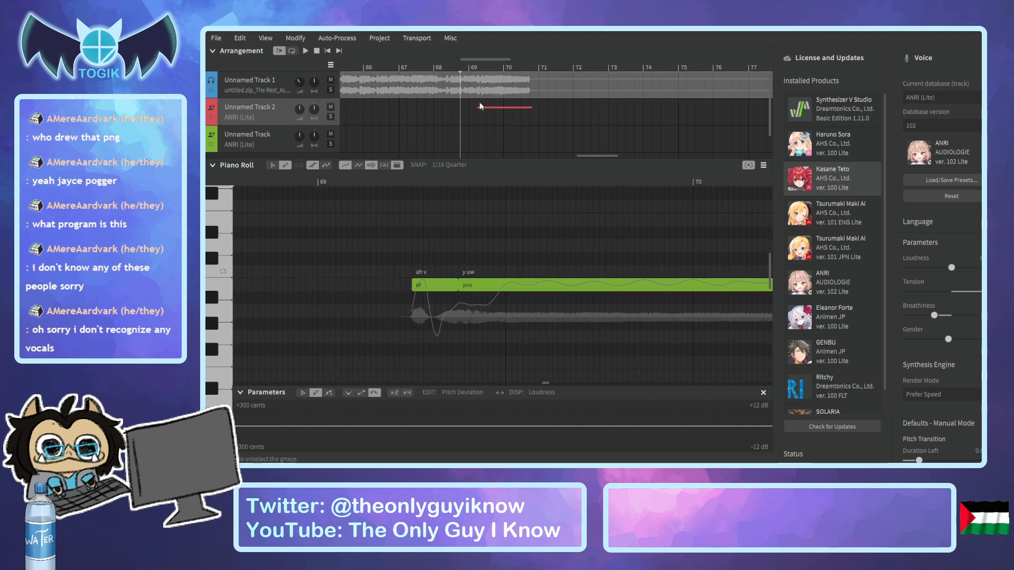
ctrl+scroll(499, 227, down, 3)
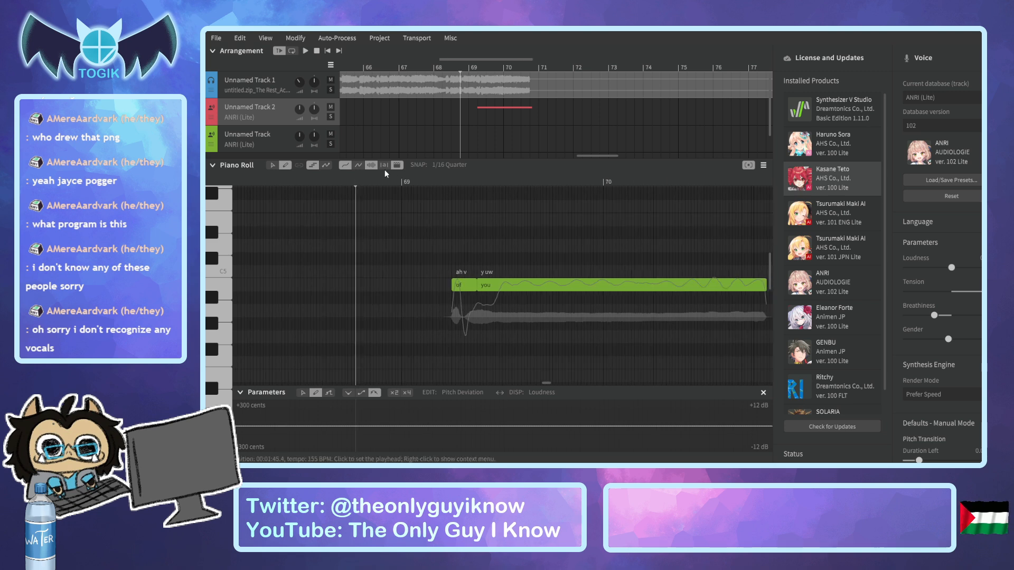
click(330, 90)
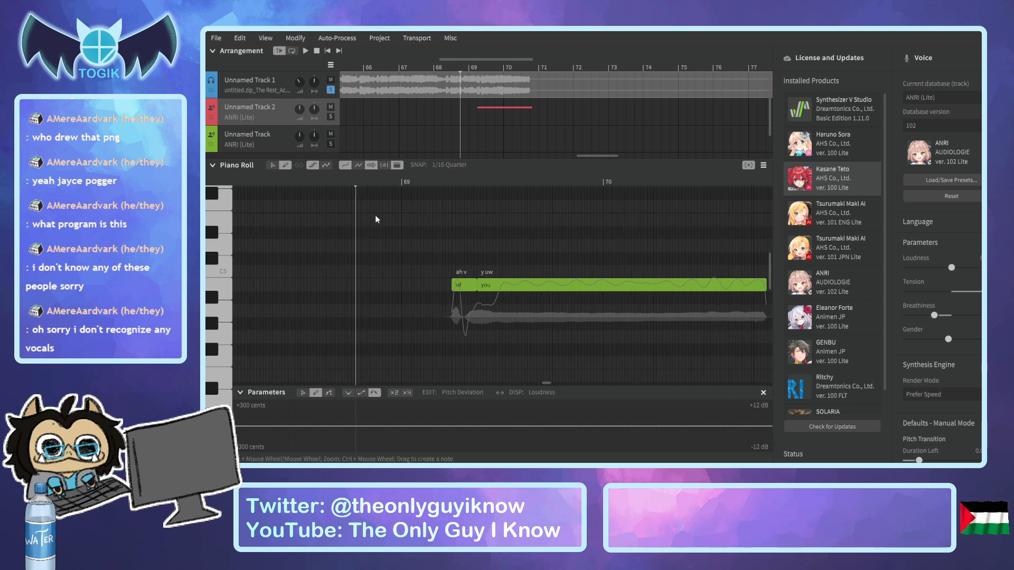
key(space)
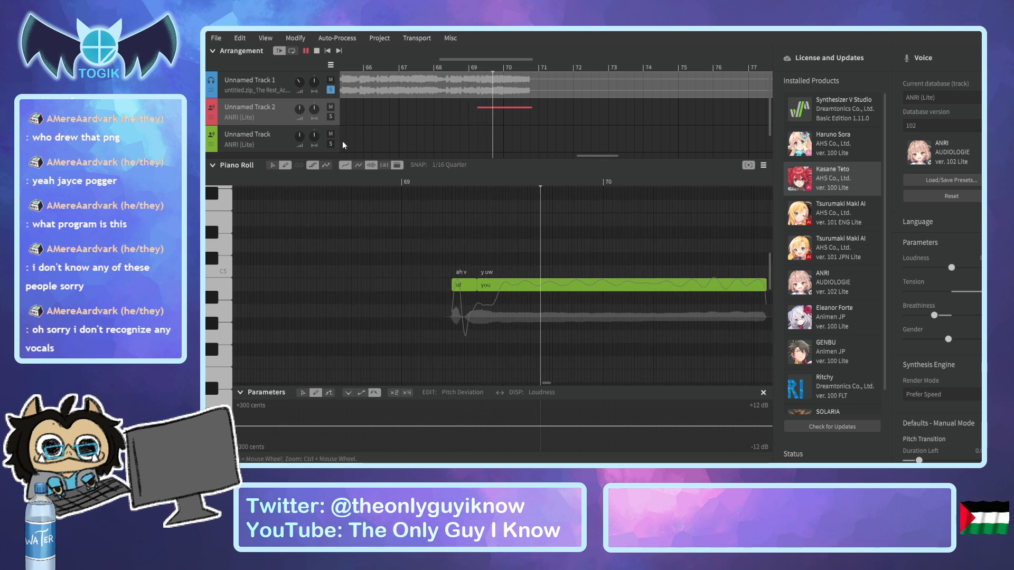
click(427, 62)
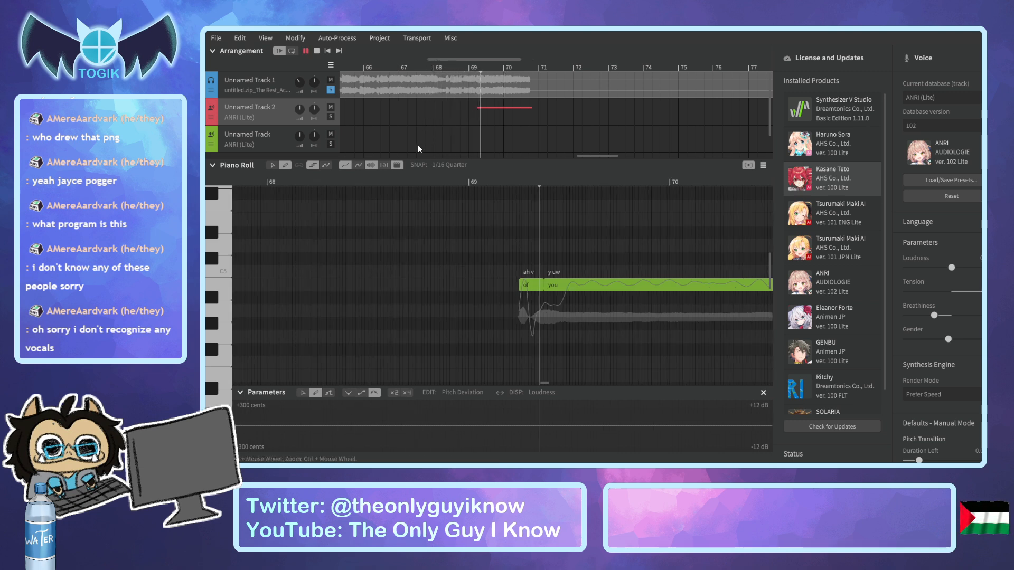
key(space)
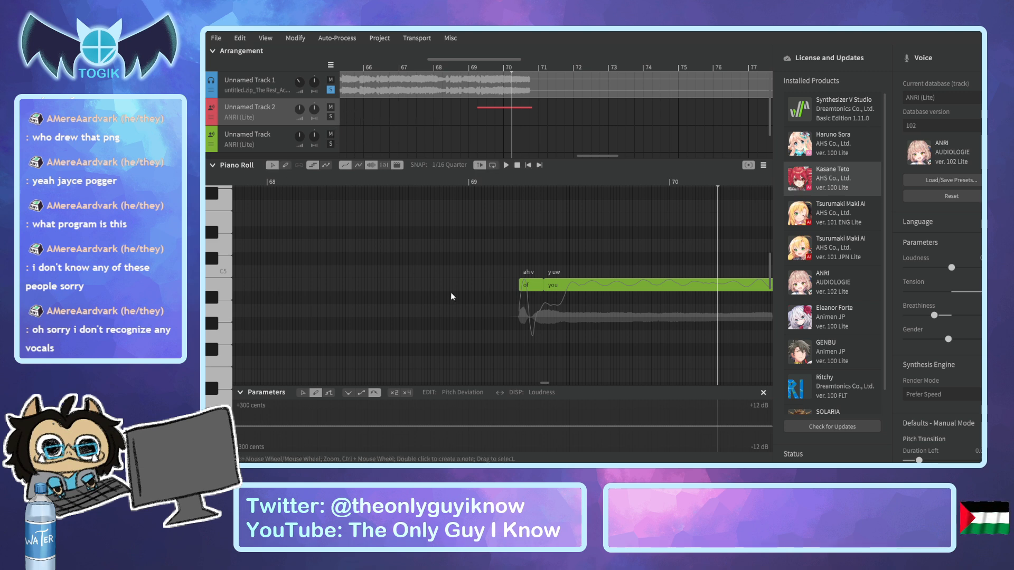
Delete the "of" and "you" notes between bars 69 and 71 in Unnamed Track 2.
scroll(543, 382, right, 5)
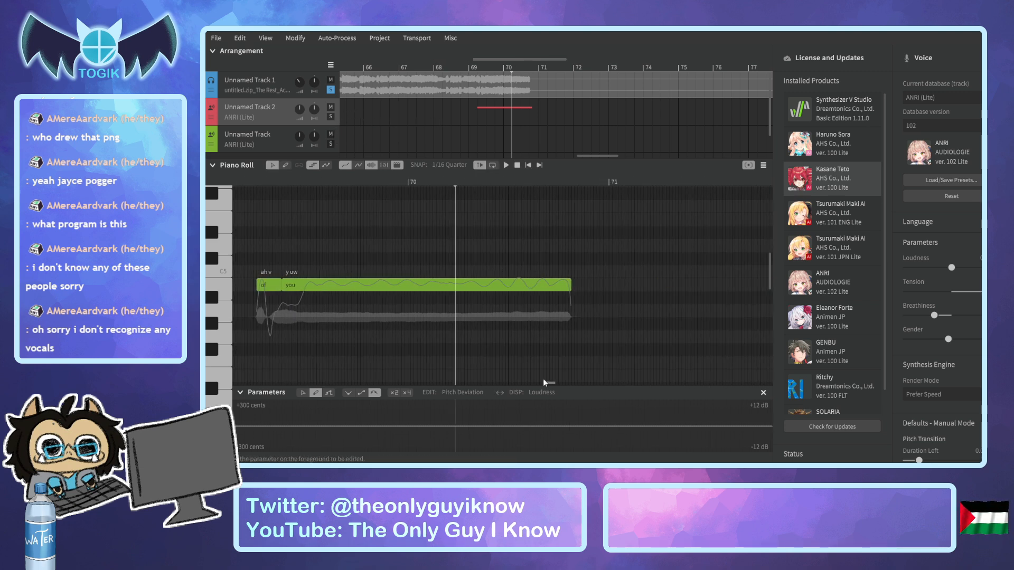
drag(262, 229, 470, 376)
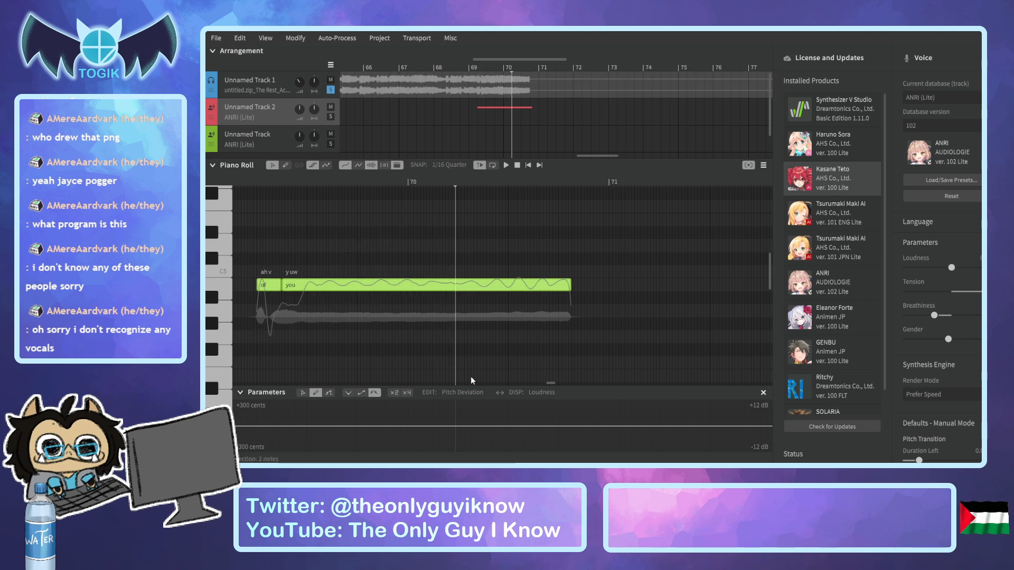
key(Delete)
Play the song audio from bar 25 and delete the three-note phrase around bar 26 in Unnamed Track 2.
drag(601, 154, 426, 154)
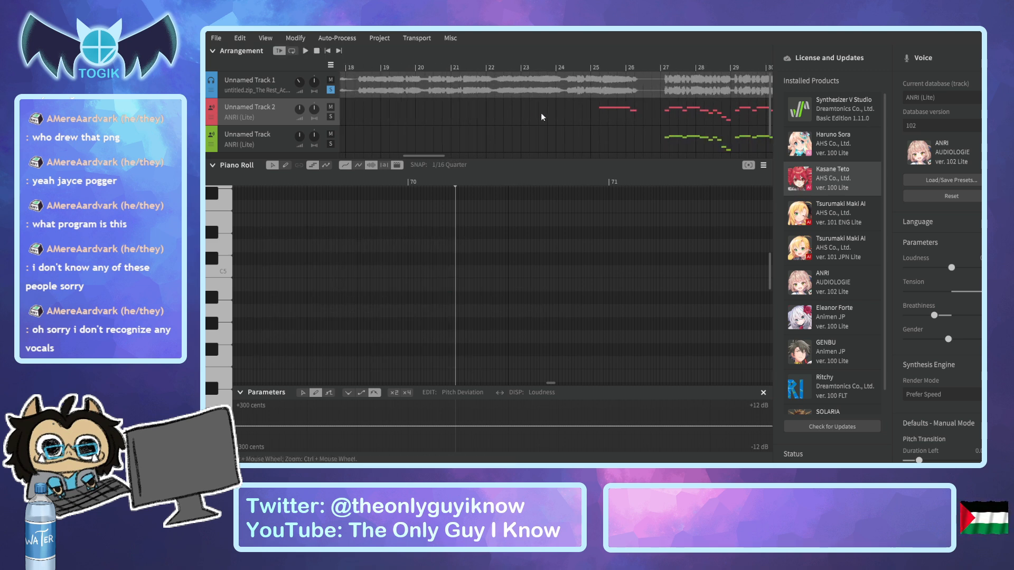
click(596, 69)
key(space)
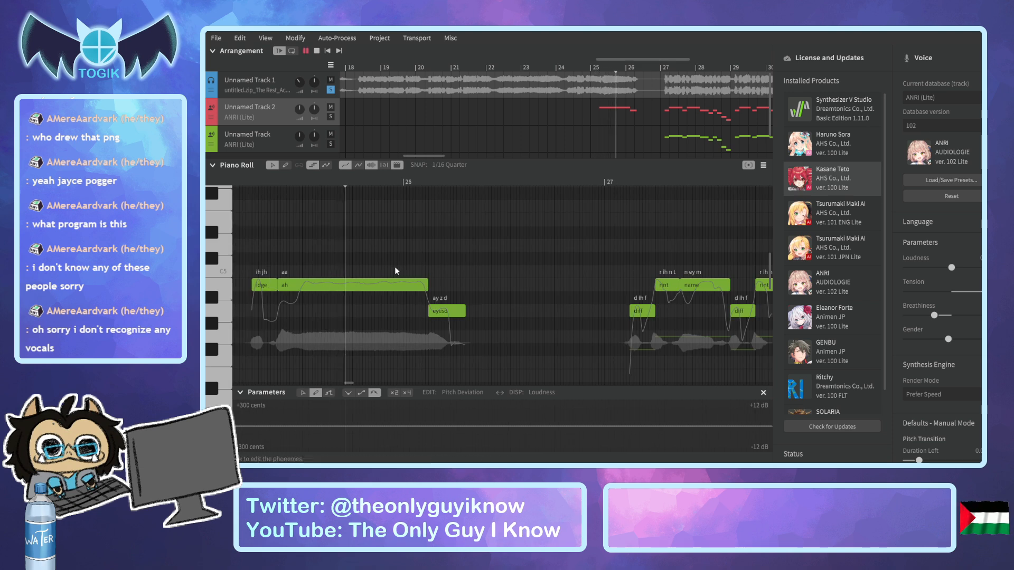
key(space)
drag(265, 238, 487, 356)
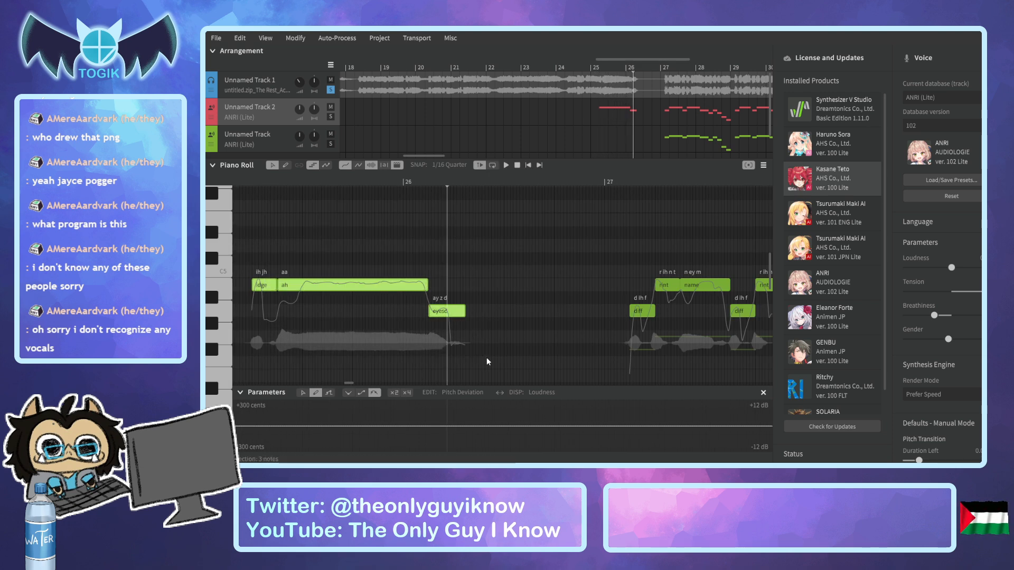
key(Delete)
Play the soloed audio from just after bar 25 to bar 39, following the notes in Unnamed Track 2.
click(243, 182)
key(space)
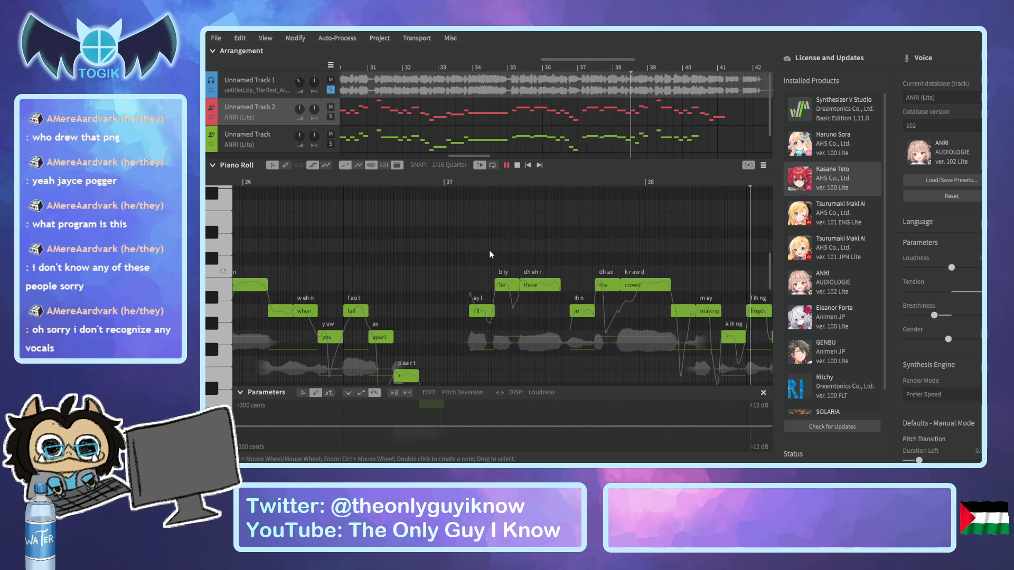
key(space)
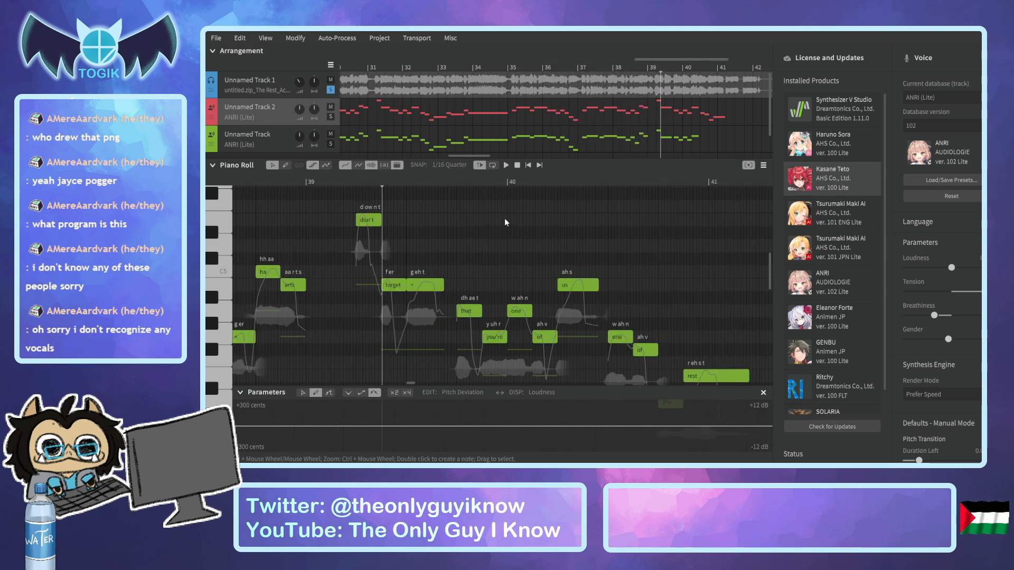
Continue playback to bar 41 and delete the closing "one of the rest" notes from Unnamed Track 2.
ctrl+scroll(505, 217, down, 4)
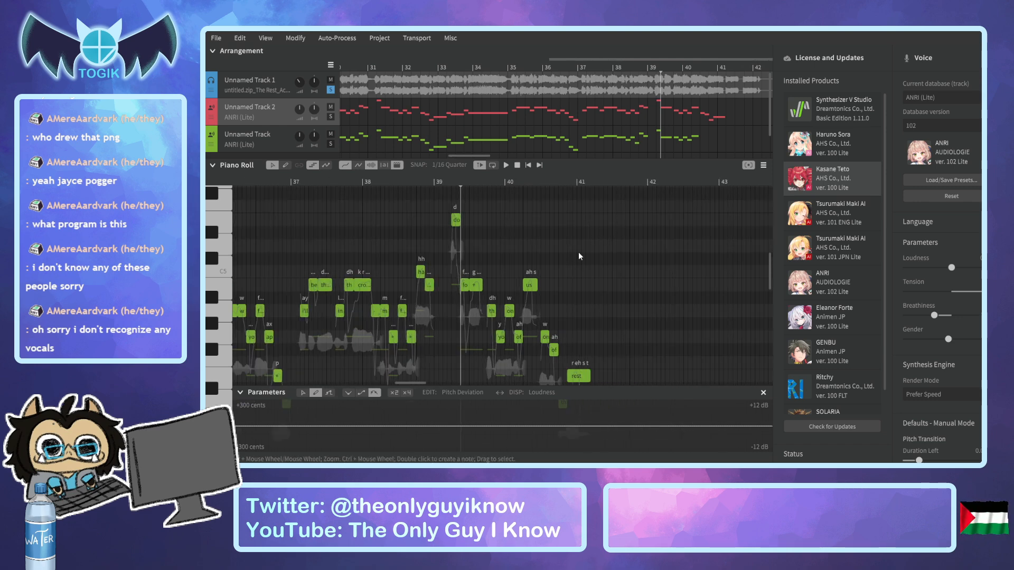
scroll(578, 284, down, 3)
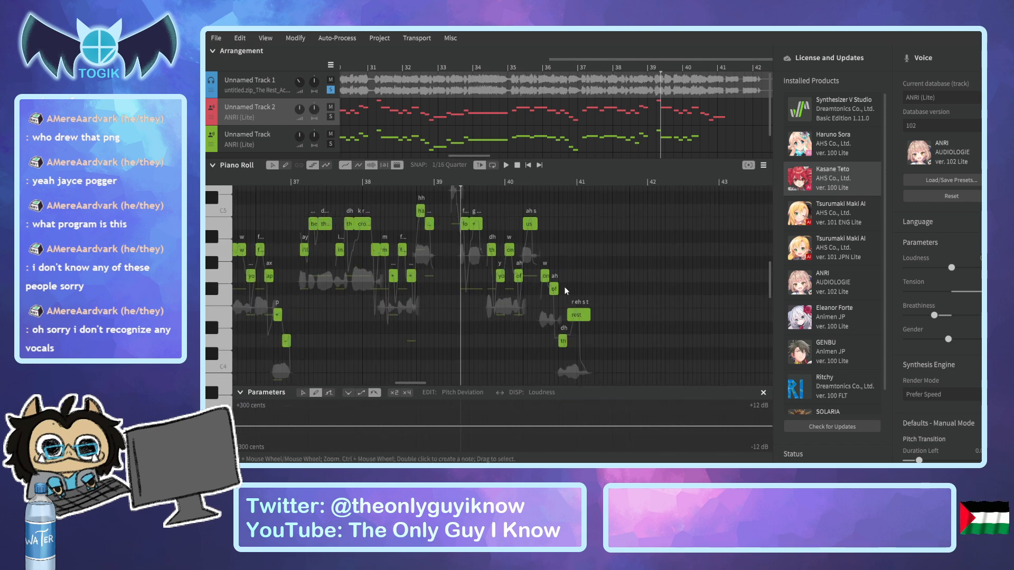
key(space)
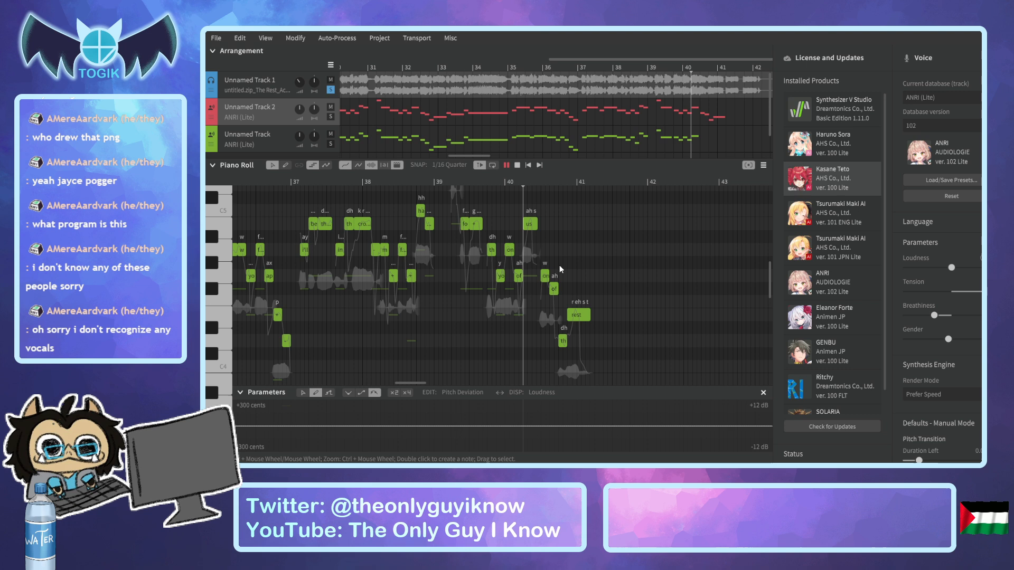
key(space)
drag(540, 256, 600, 378)
key(Delete)
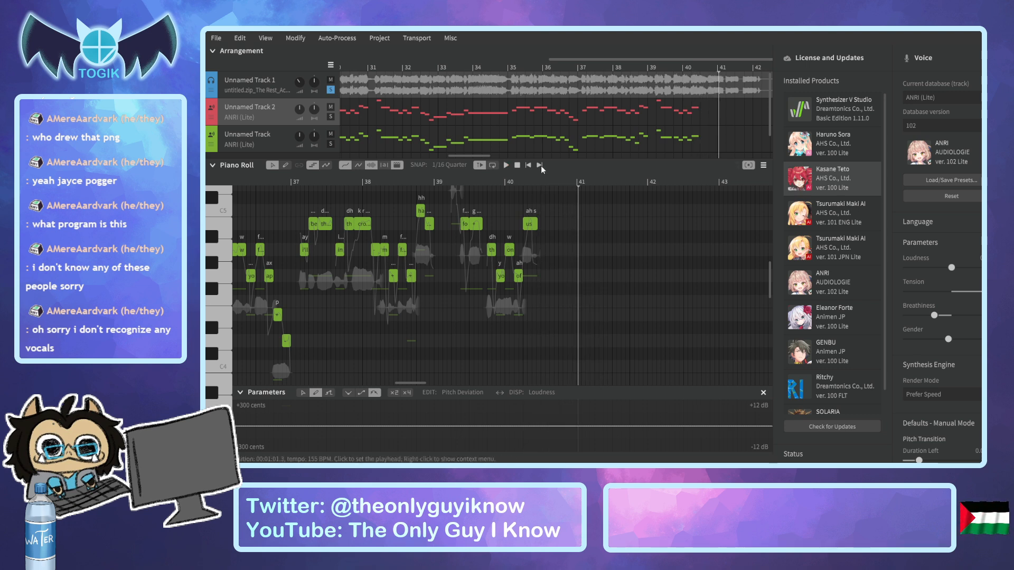
Play the soloed audio from bar 79 through bar 86 against the notes in Unnamed Track 2.
drag(476, 154, 651, 162)
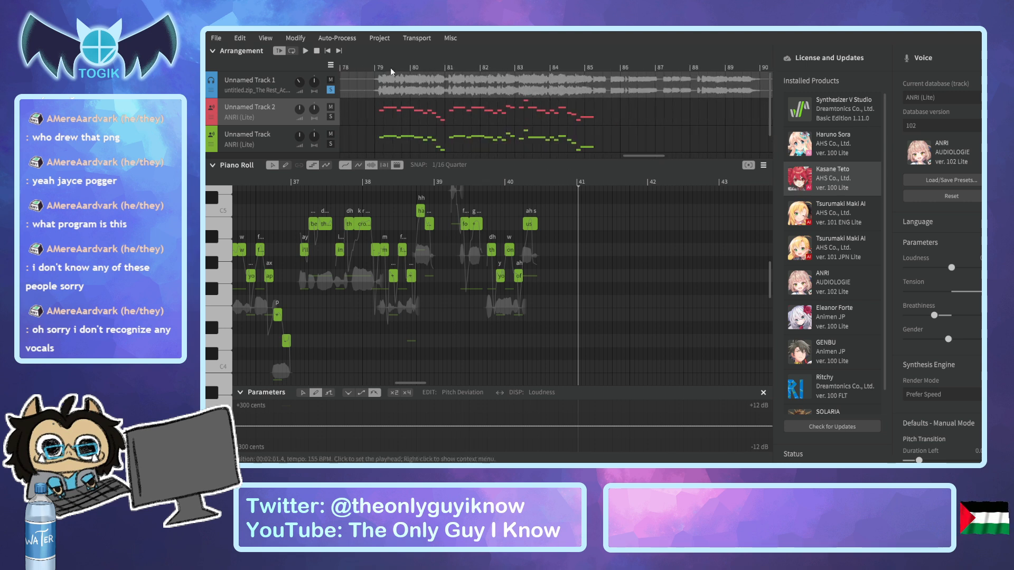
click(373, 64)
key(space)
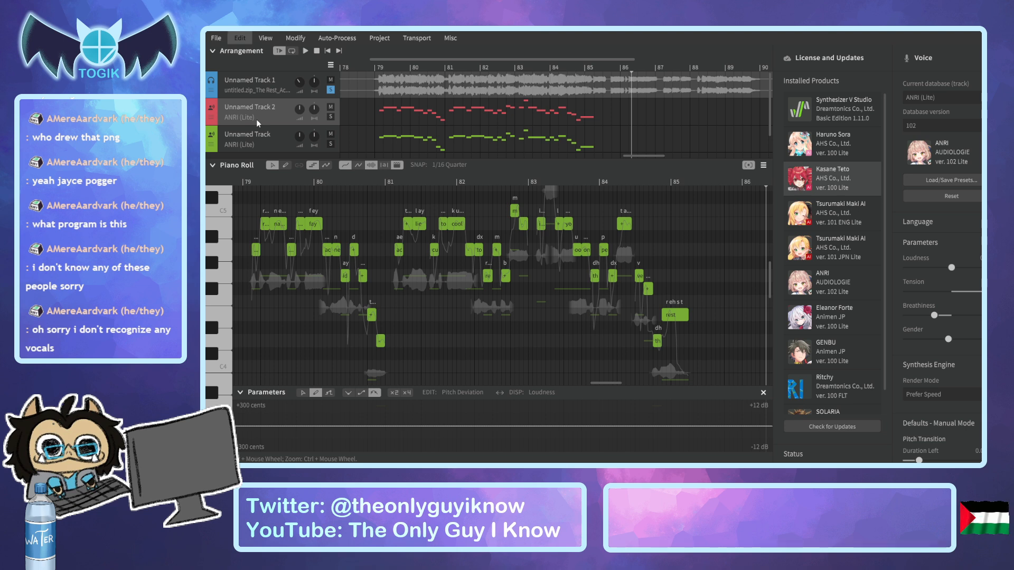
Select all notes in Unnamed Track 2 and transpose them down one octave.
click(328, 177)
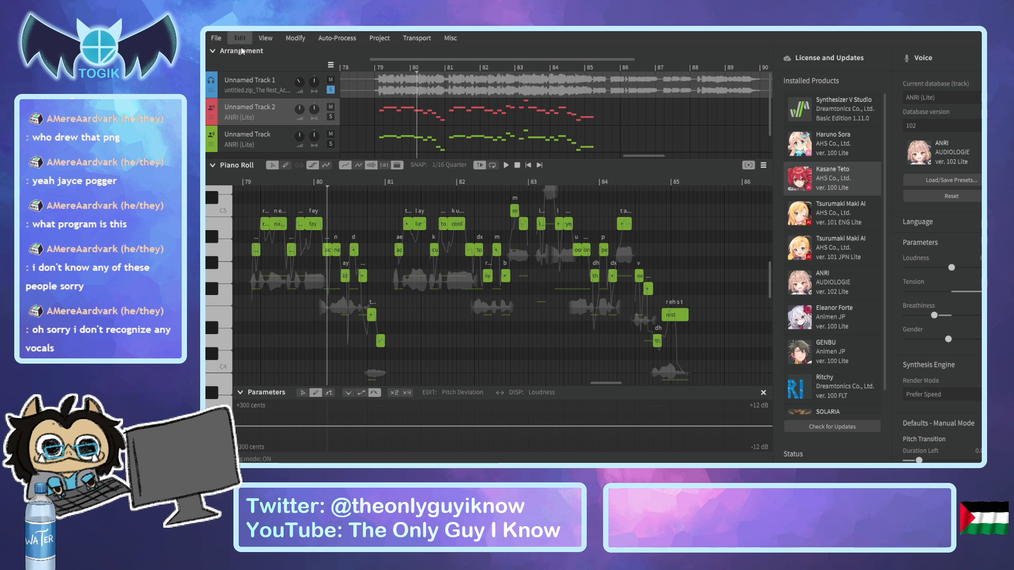
key(ctrl+a)
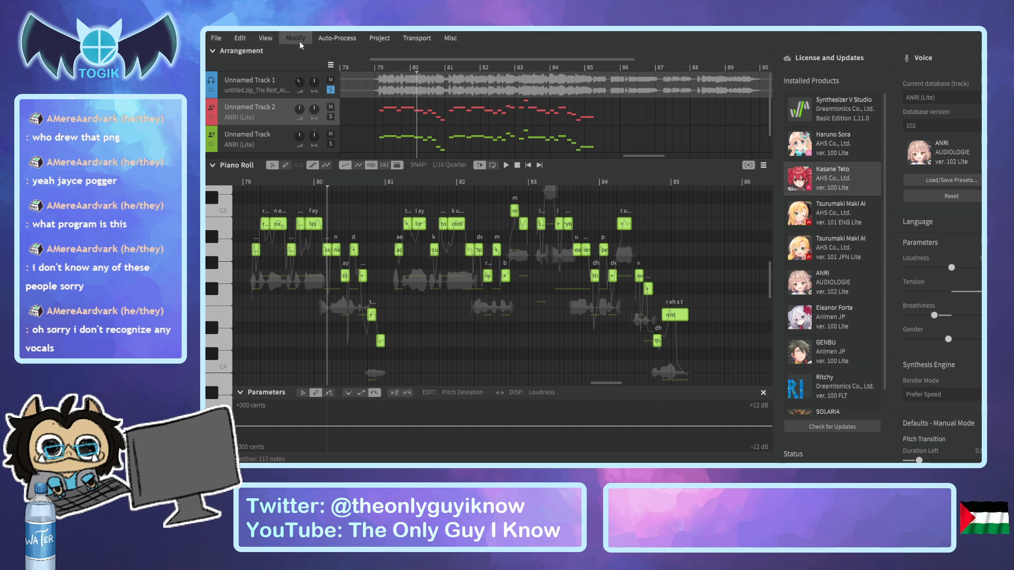
scroll(347, 271, up, 3)
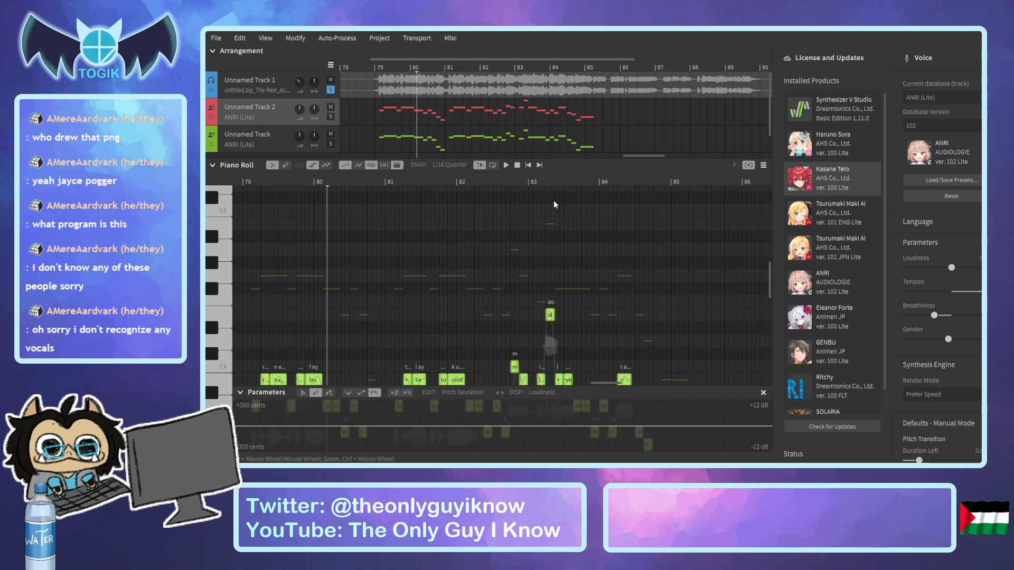
Turn off Unnamed Track 1's solo, mute it, and play both vocal tracks from bar 27 to bar 41.
drag(648, 152, 437, 157)
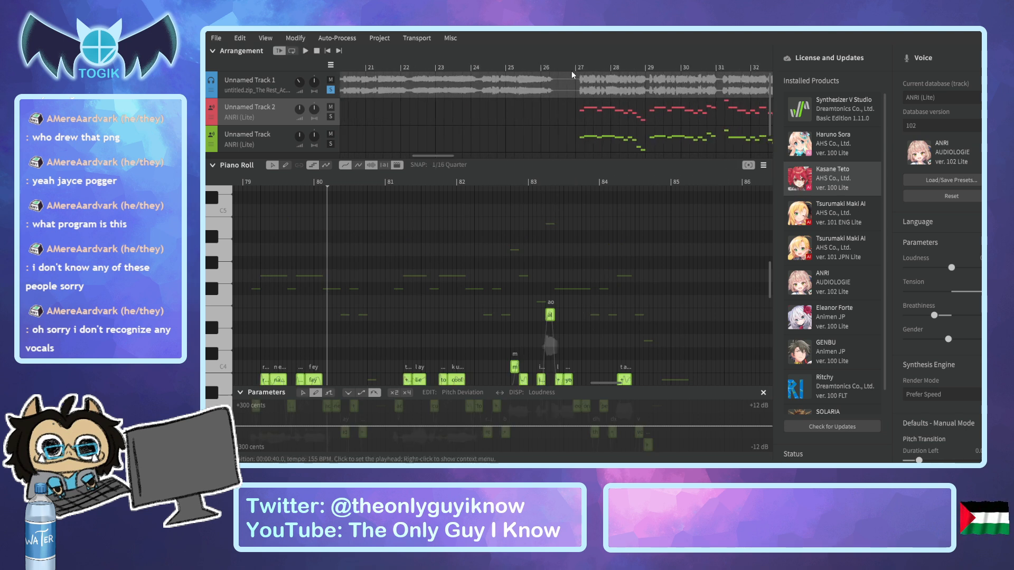
click(571, 72)
scroll(508, 189, down, 3)
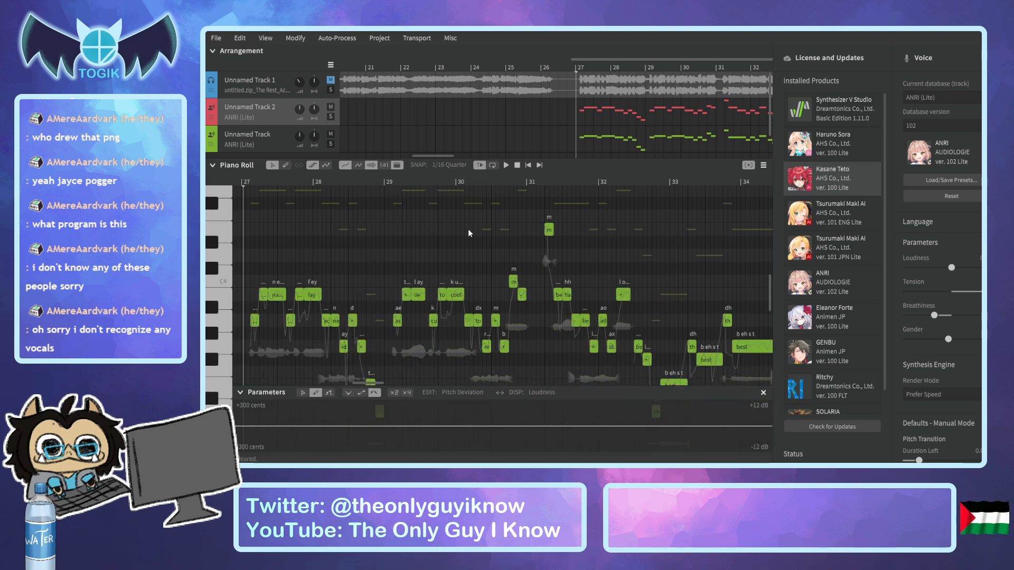
key(space)
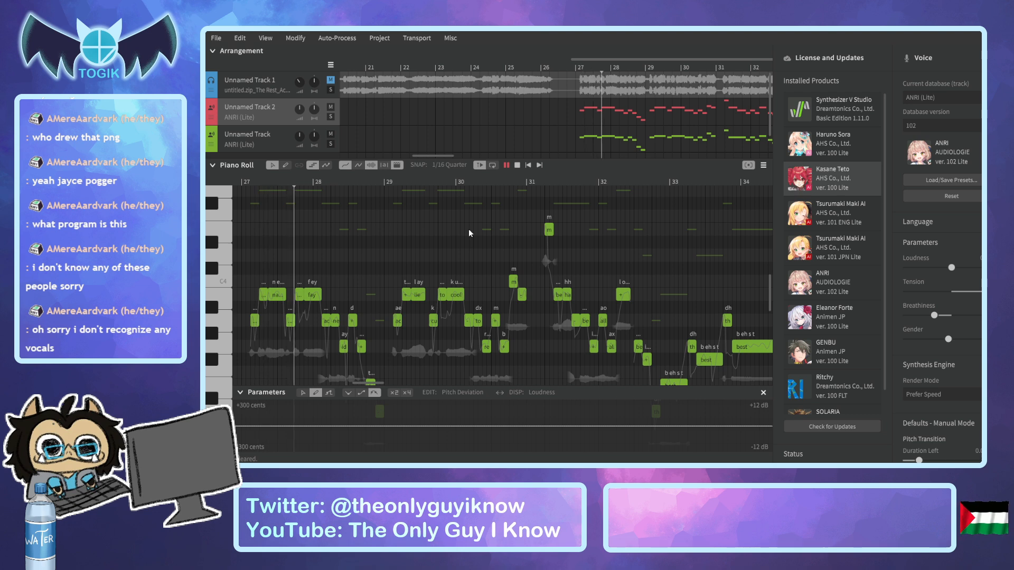
scroll(448, 220, down, 1)
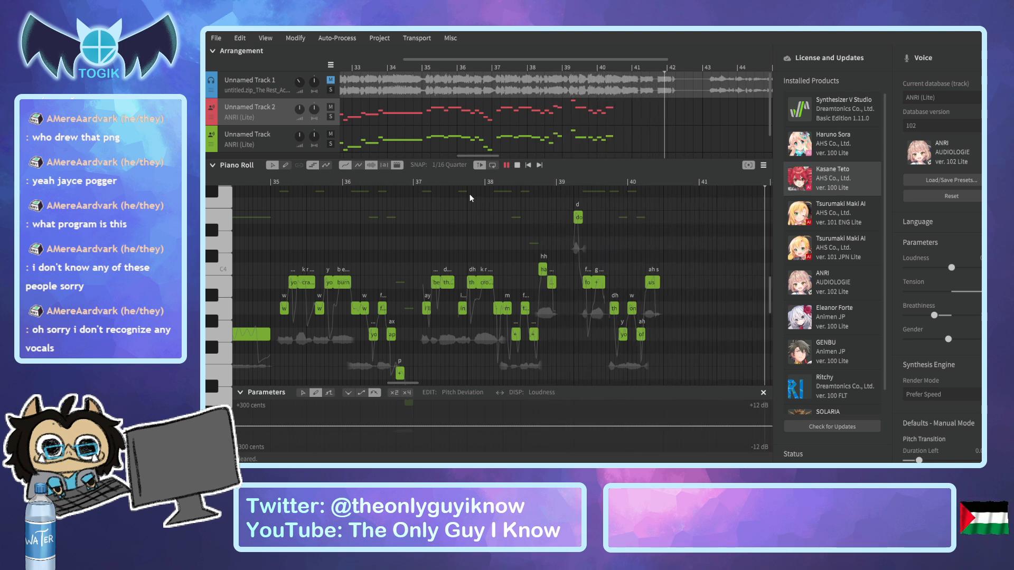
key(space)
Play the vocal section from bar 79 past bar 85, and replay it from the start.
drag(466, 156, 628, 147)
click(450, 66)
key(space)
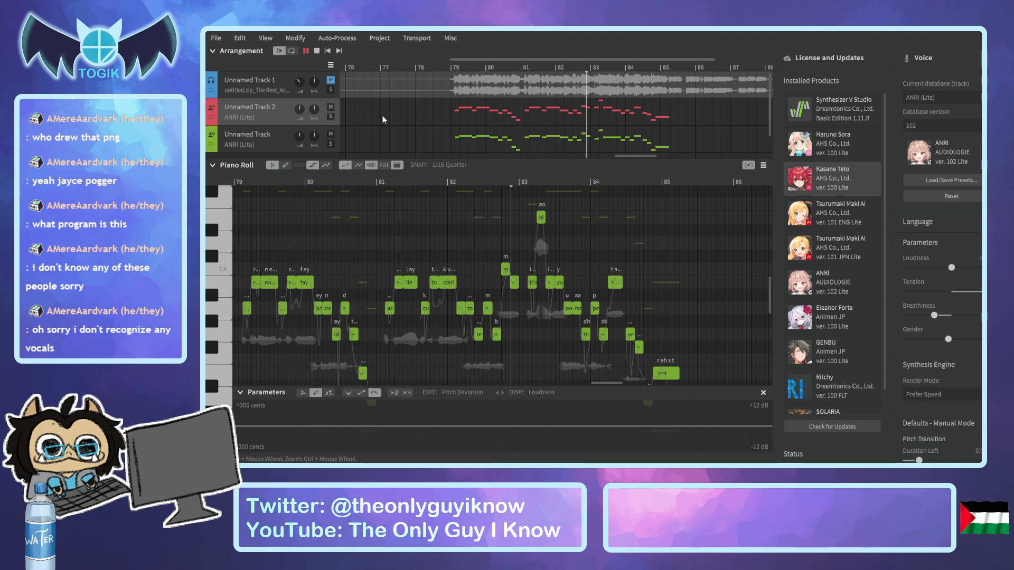
scroll(525, 245, down, 1)
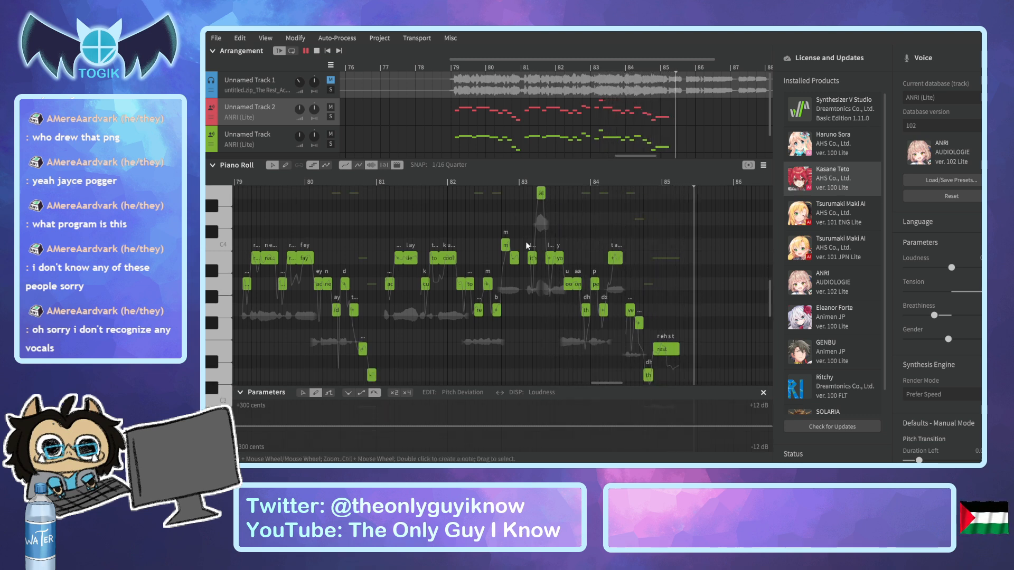
key(space)
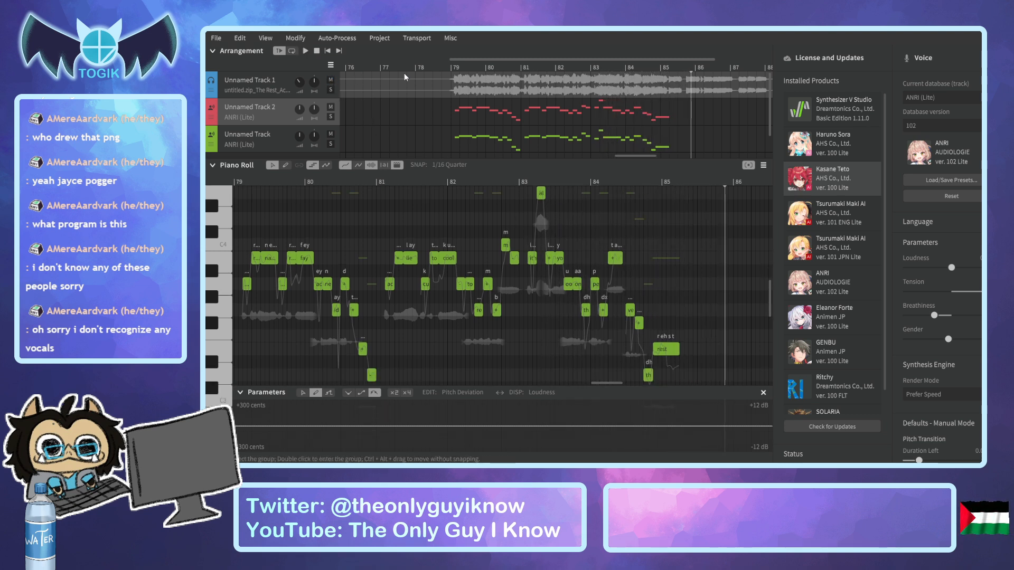
click(448, 68)
key(space)
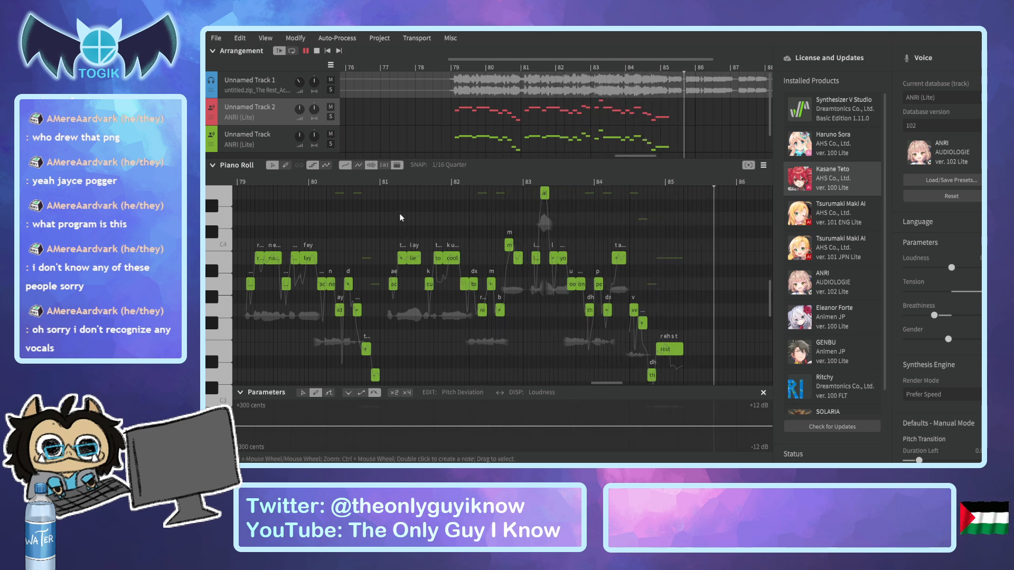
key(space)
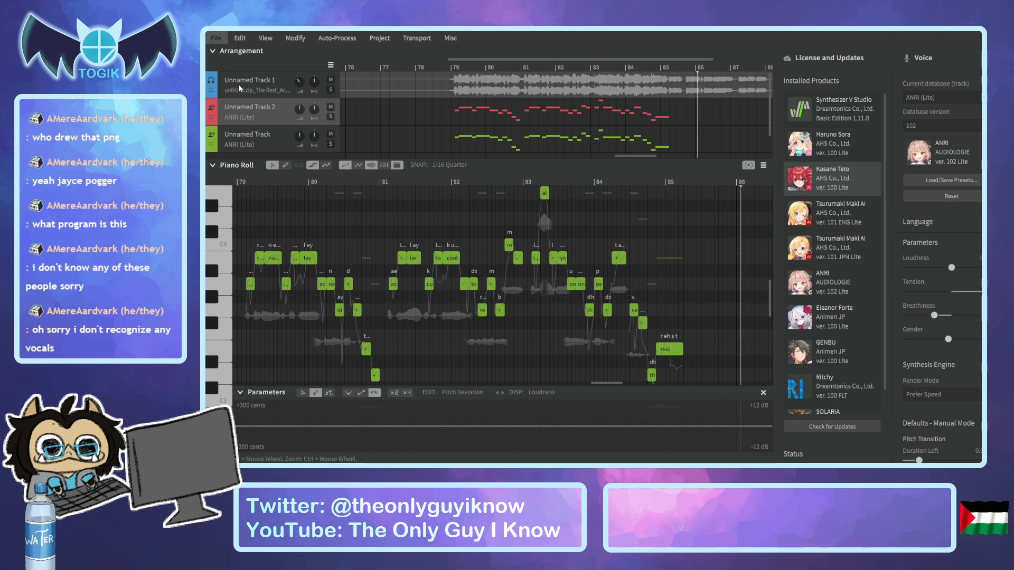
Return the arrangement to the section starting at bar 27 and save the project.
drag(634, 156, 454, 157)
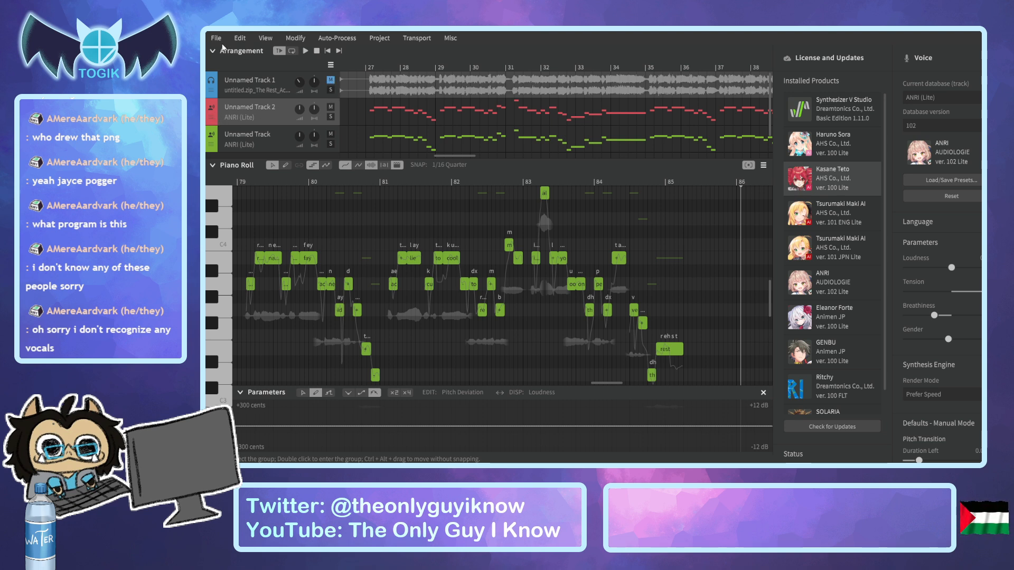
key(ctrl+s)
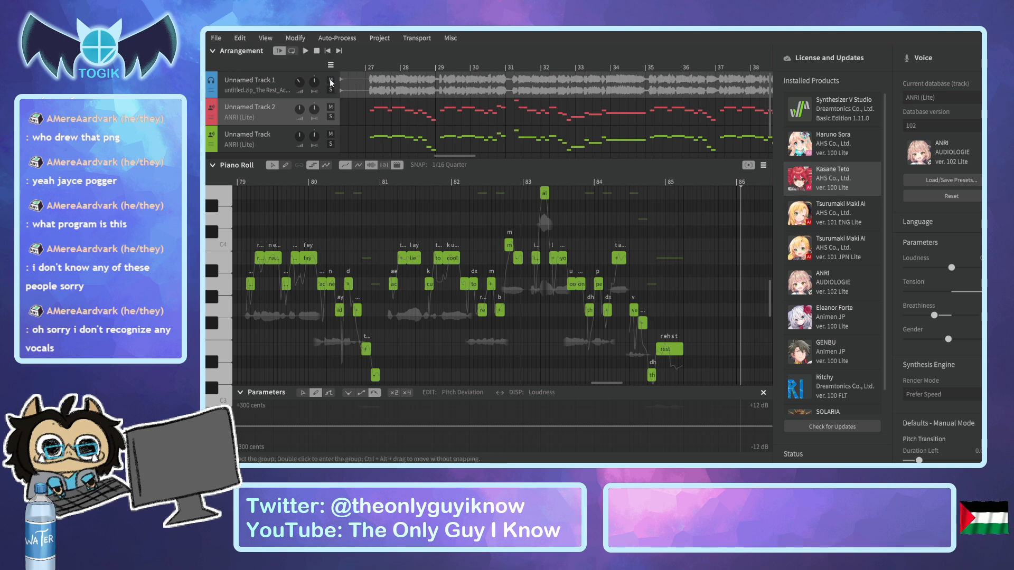
Play the soloed song audio from bar 27 through the first vocal section.
click(369, 69)
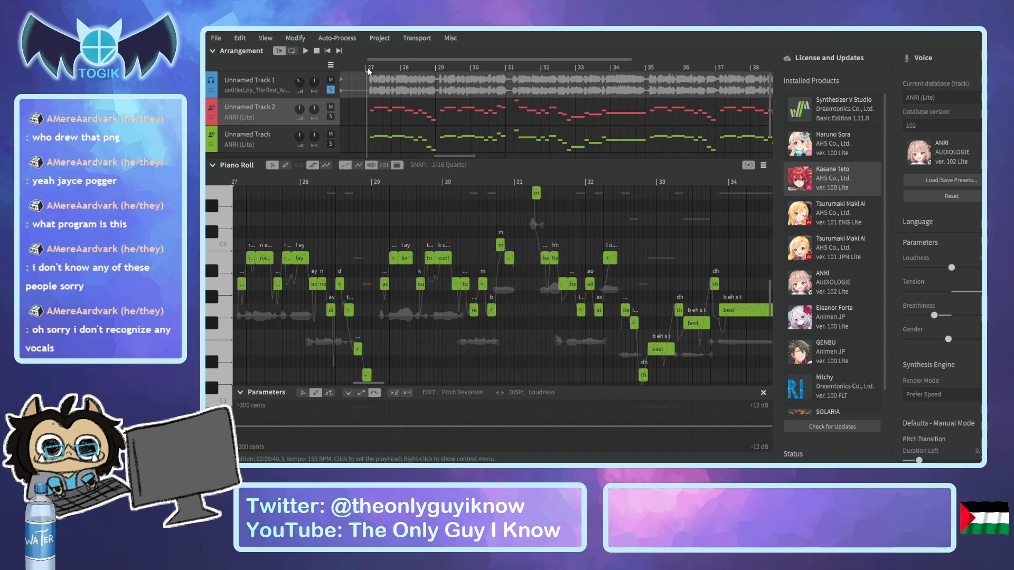
key(space)
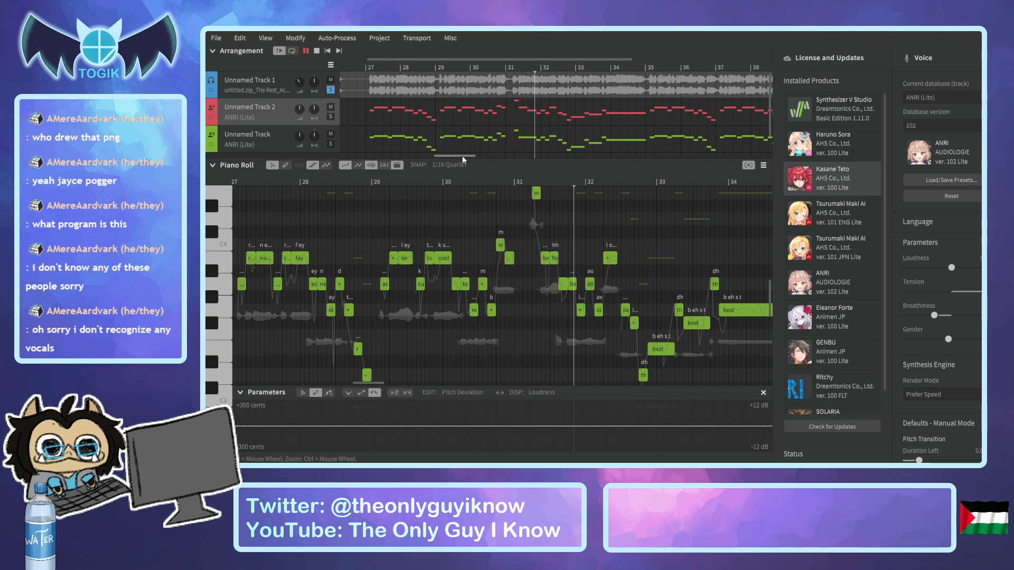
drag(463, 155, 475, 153)
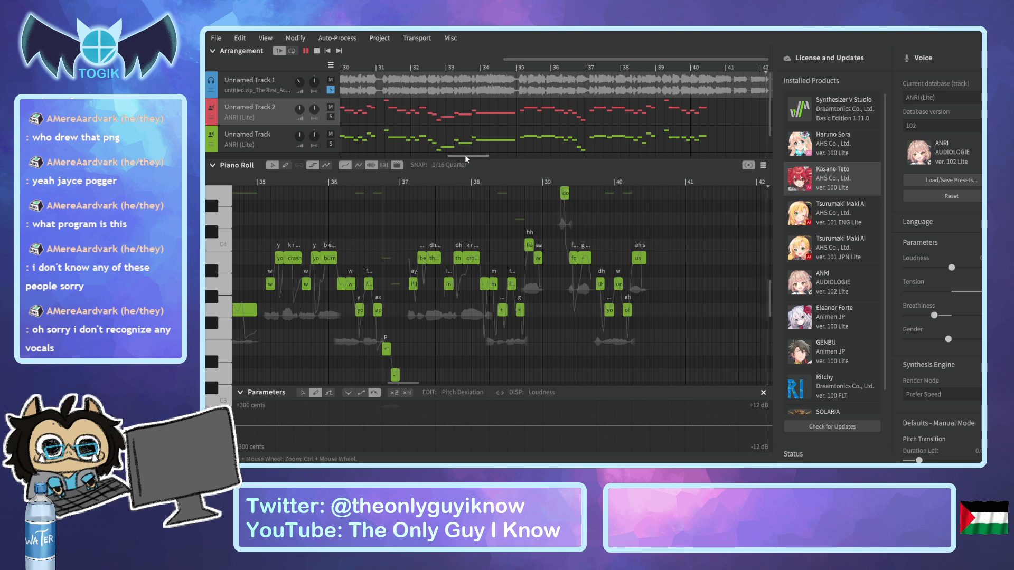
Play the song audio from about bar 18 and stop once the vocal section at bar 27 begins.
drag(464, 155, 423, 168)
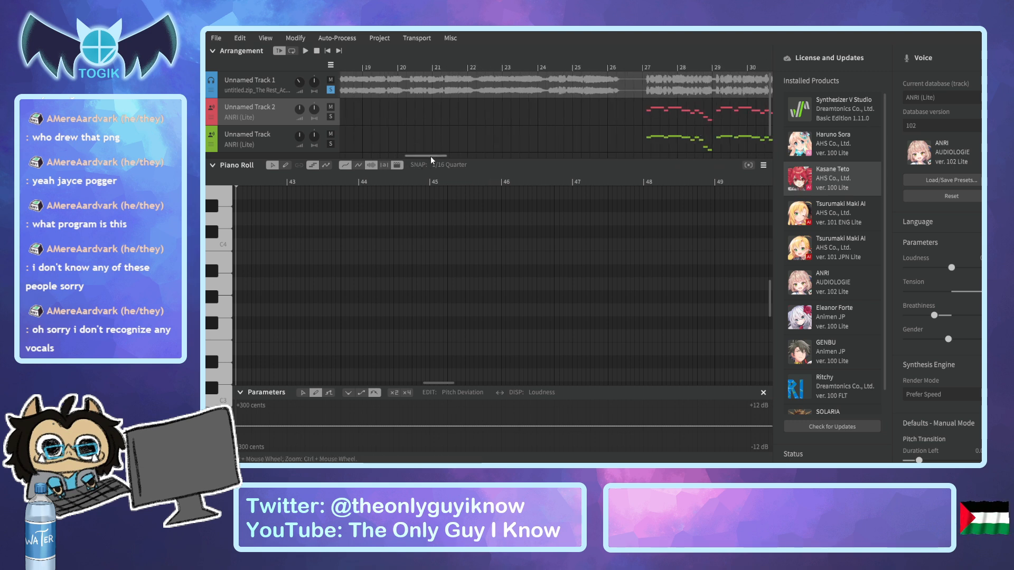
drag(429, 156, 422, 157)
click(422, 68)
key(space)
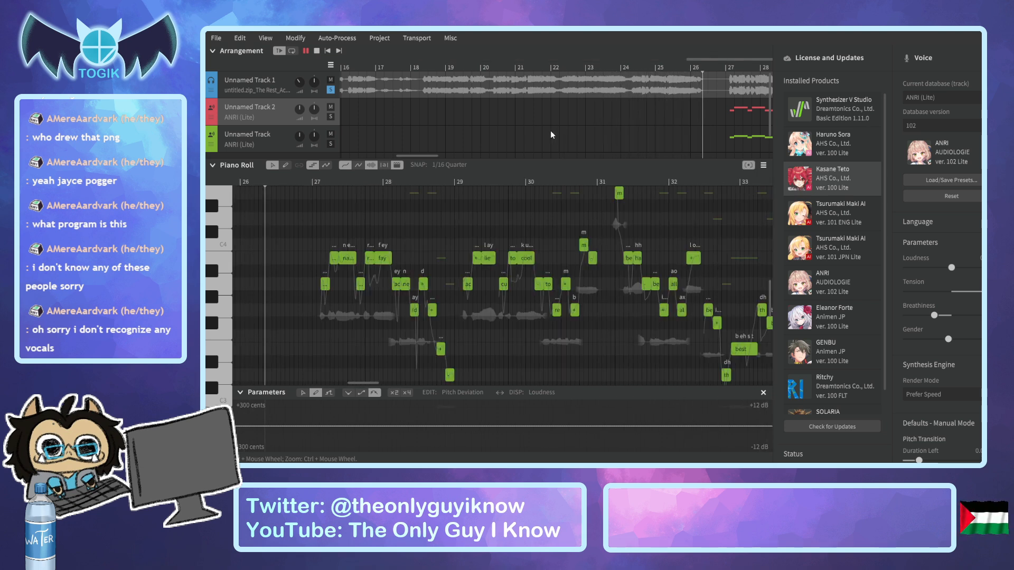
key(space)
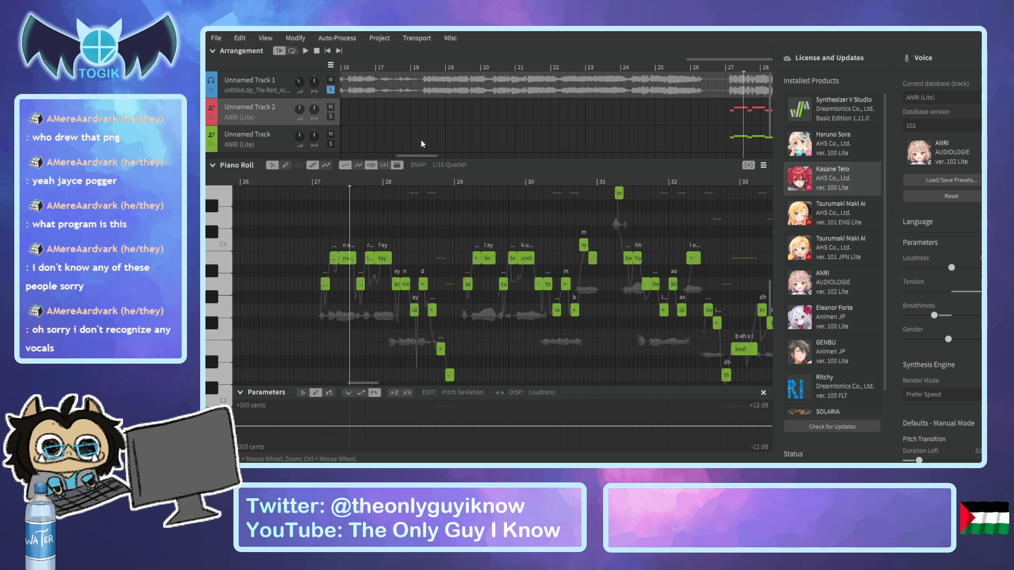
Play the song audio from just after bar 52 and stop near bar 55.
drag(416, 153, 520, 176)
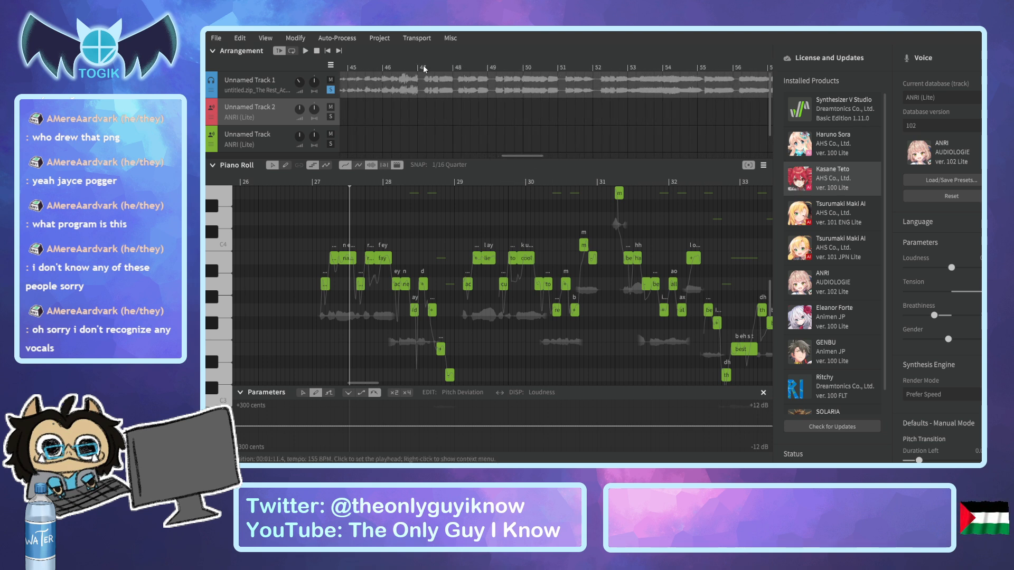
drag(524, 157, 536, 157)
click(493, 65)
key(space)
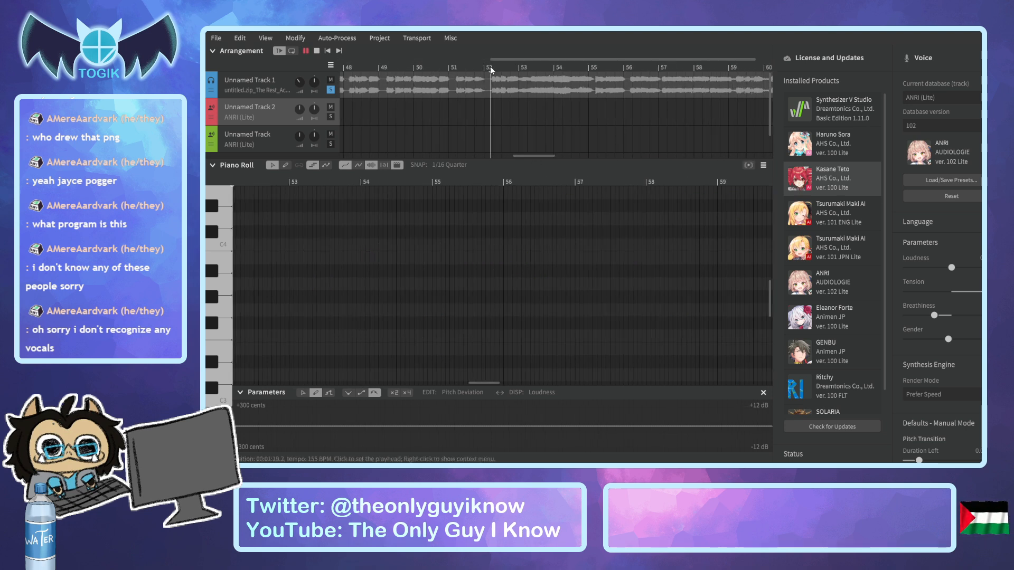
drag(524, 157, 537, 156)
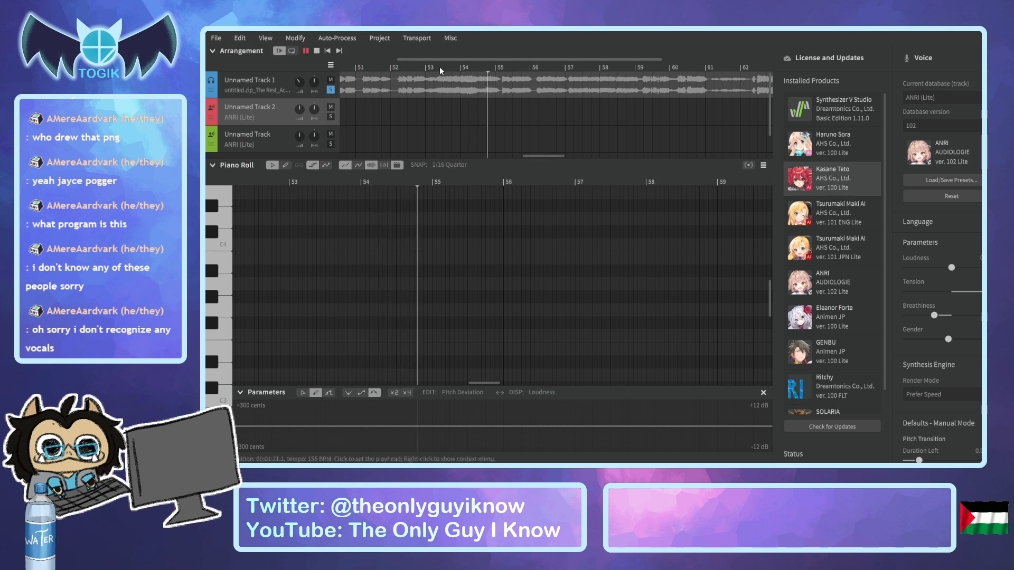
key(space)
Replay the song audio from bar 52, then stop and return the playhead to just before bar 53.
click(425, 66)
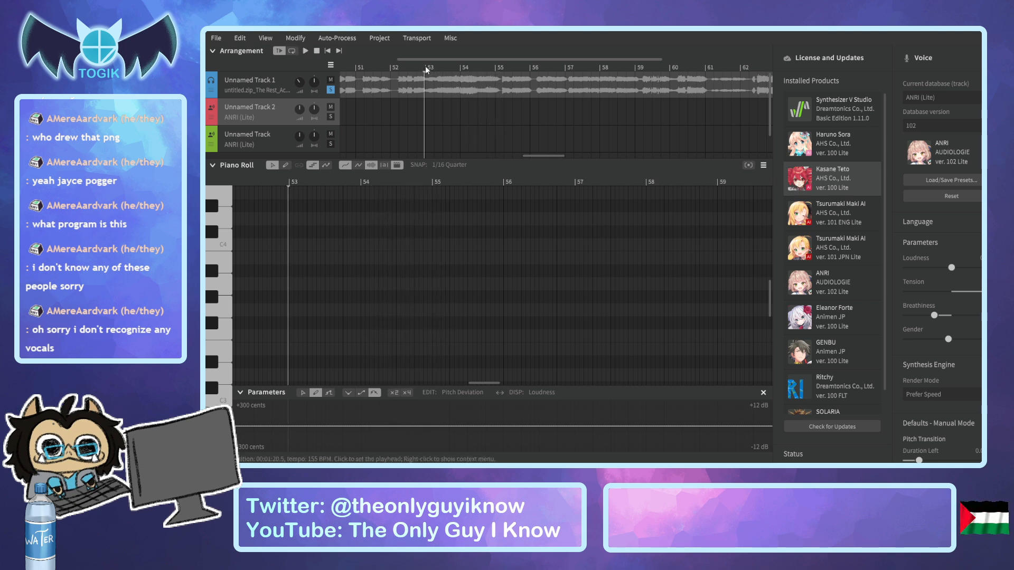
click(397, 69)
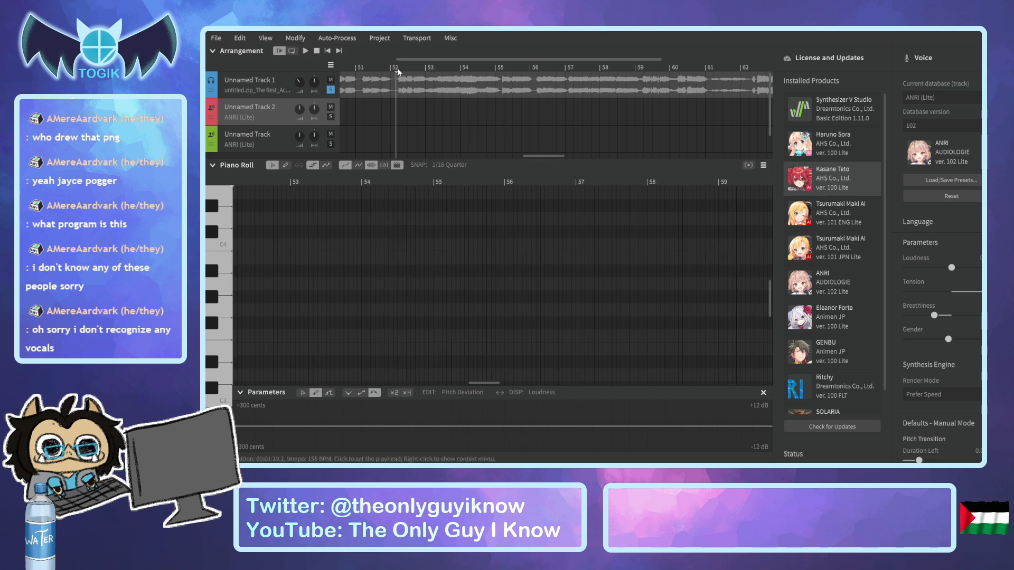
key(space)
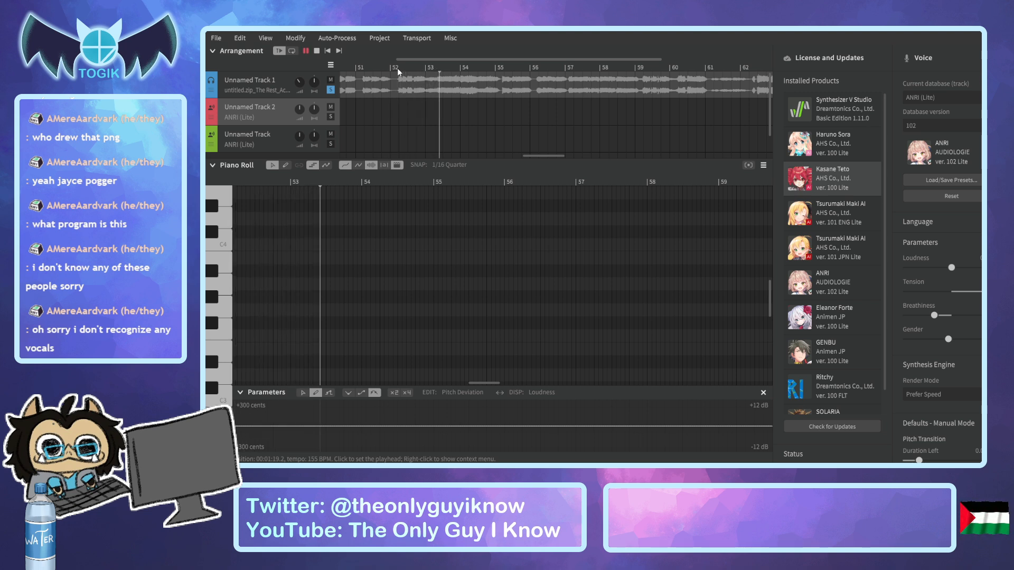
click(425, 66)
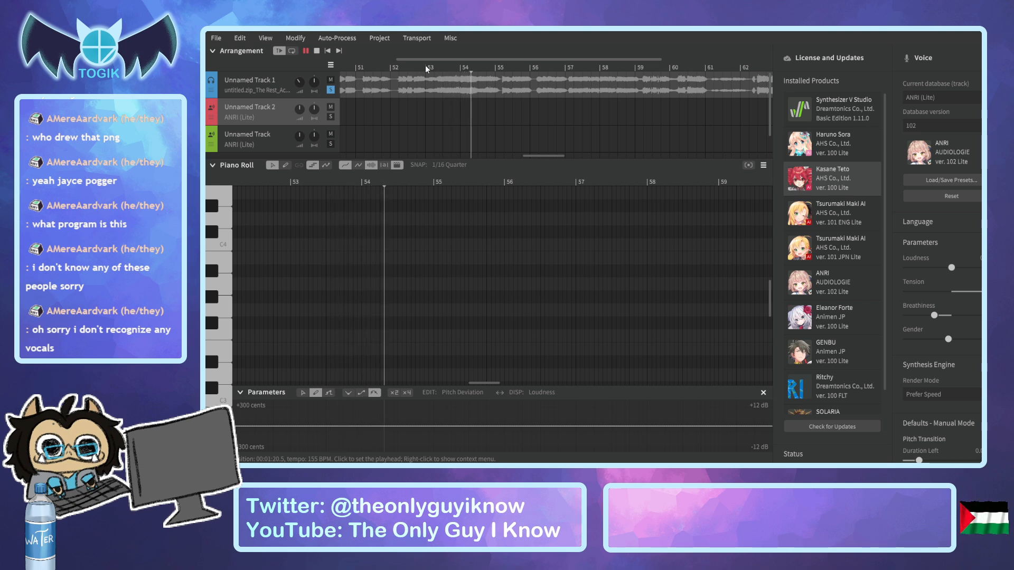
key(space)
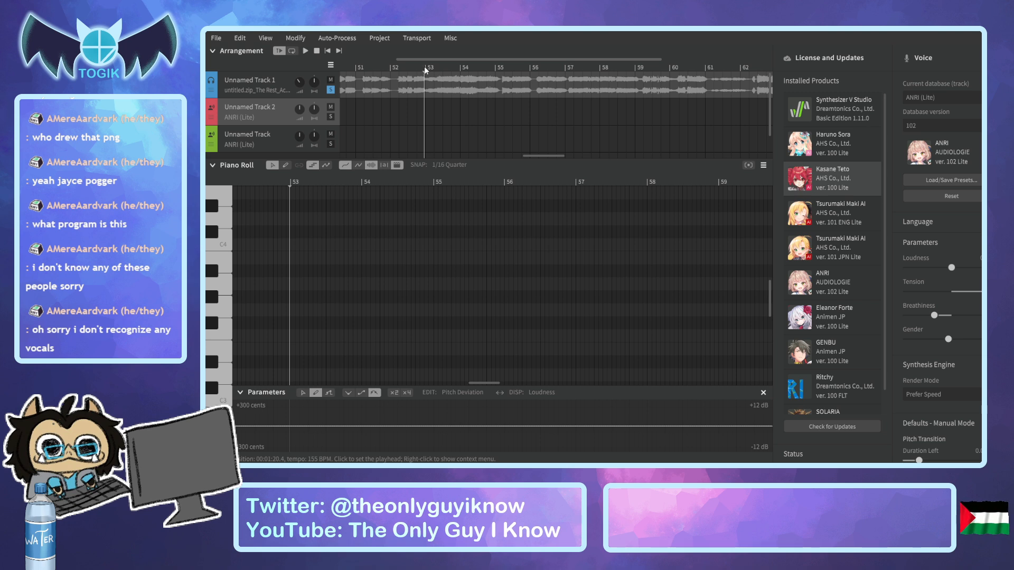
Play the song audio from just before bar 53 and stop just after bar 61.
key(space)
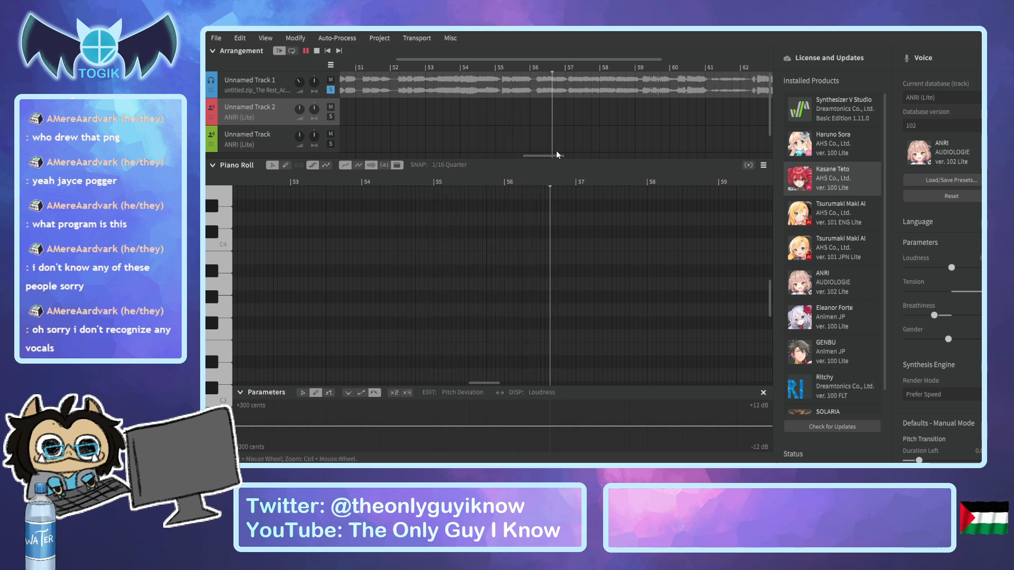
drag(556, 153, 568, 156)
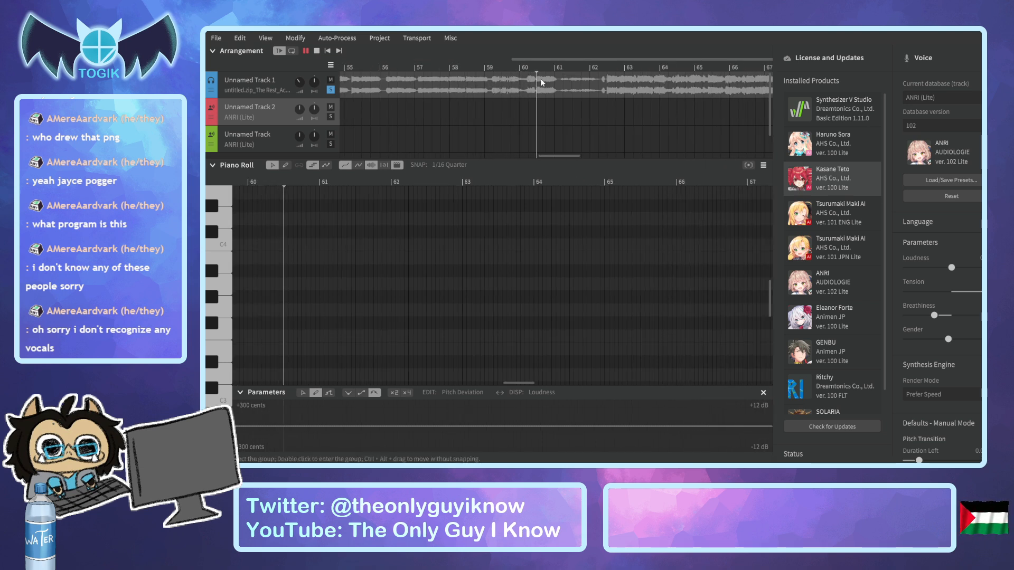
key(space)
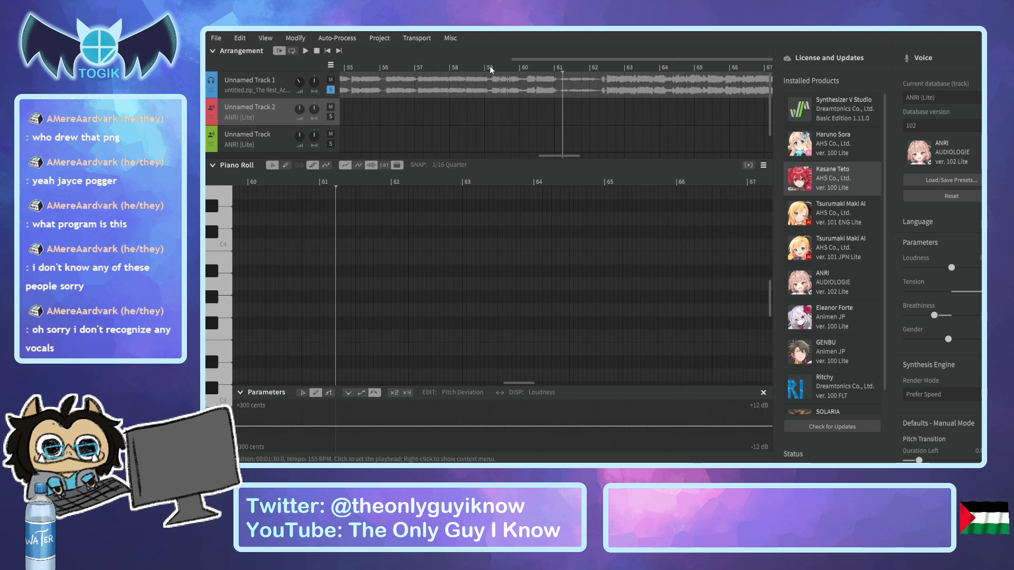
Play the song audio from bar 59 and stop just past bar 71.
click(489, 67)
key(space)
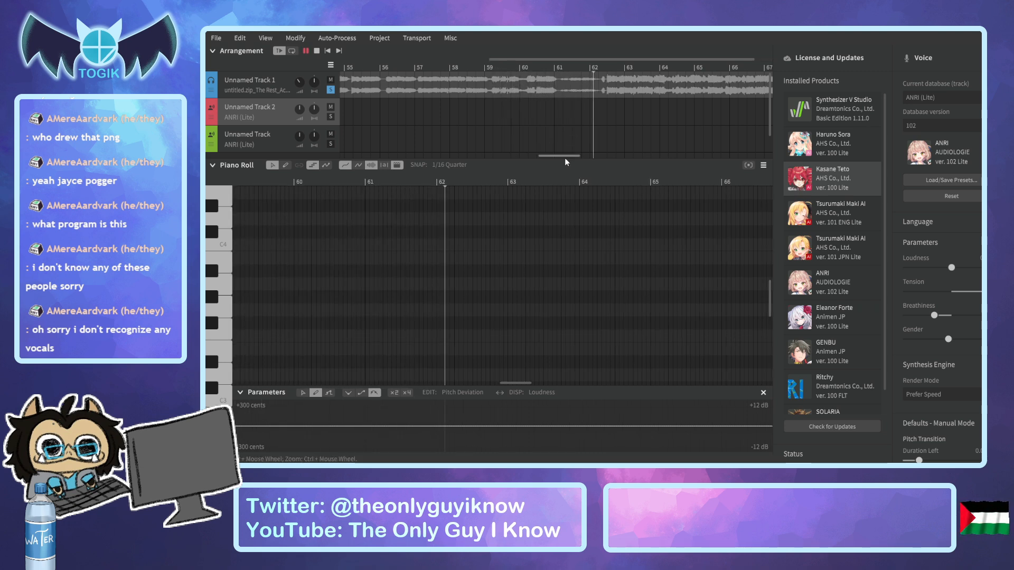
drag(562, 155, 580, 155)
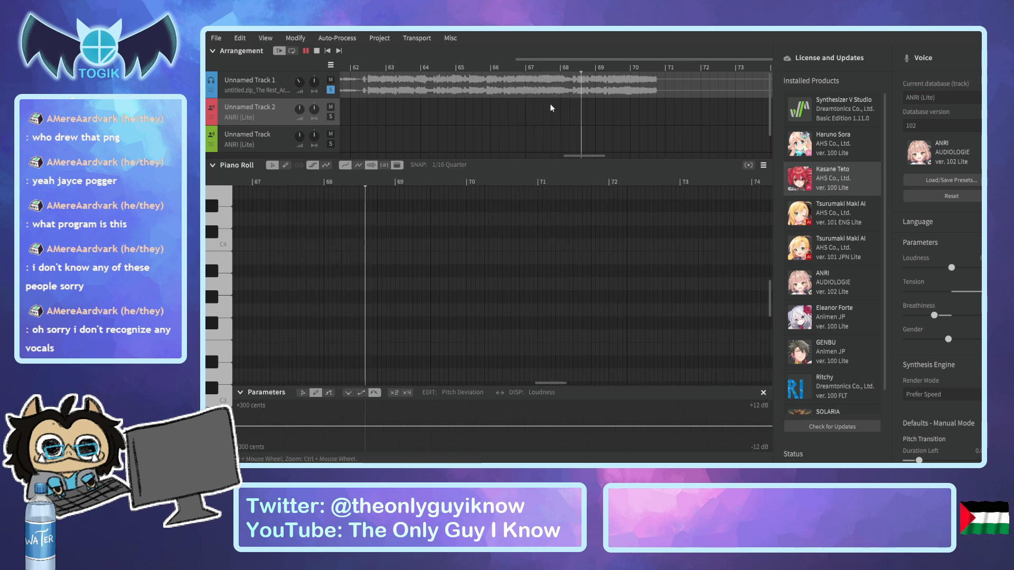
drag(579, 155, 594, 156)
key(space)
drag(603, 154, 596, 154)
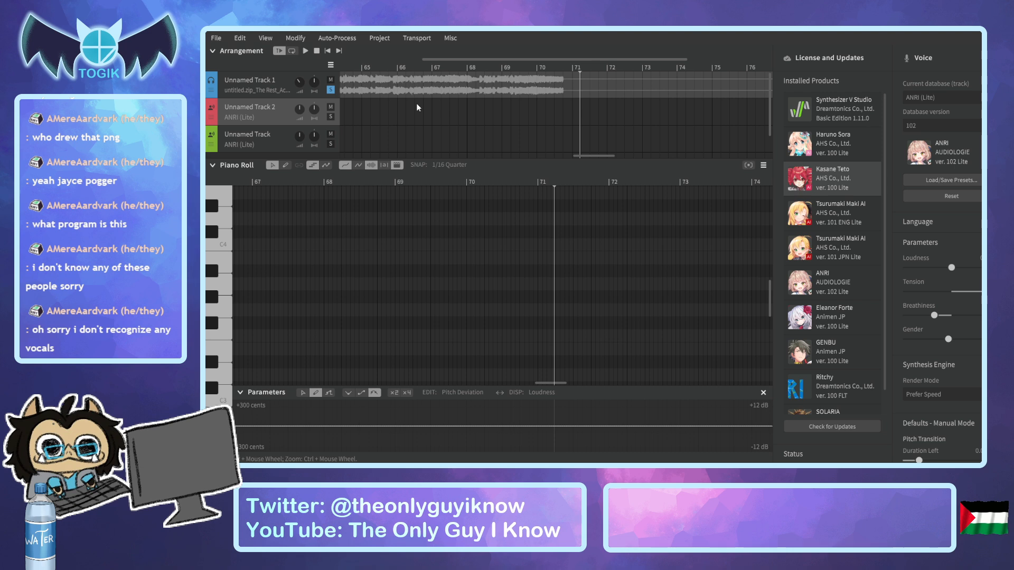
Replay the song audio from shortly after bar 64 to the end of the clip near bar 71.
drag(584, 157, 575, 159)
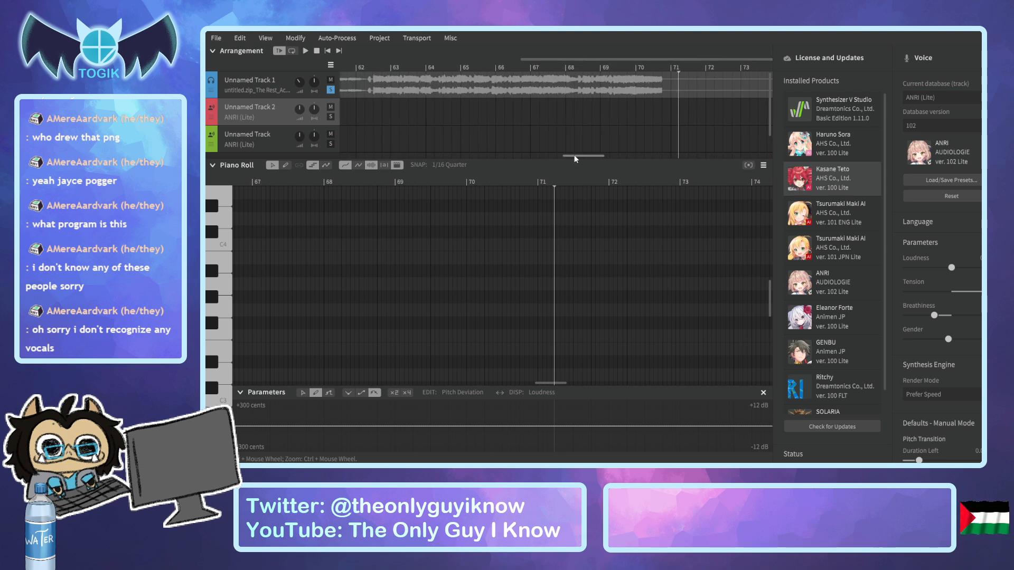
click(442, 65)
key(space)
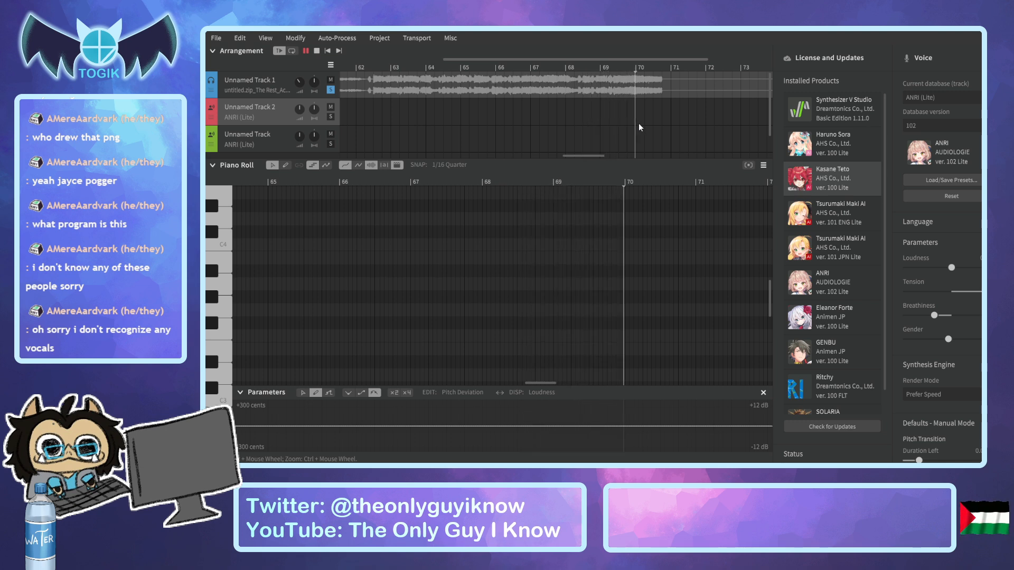
key(space)
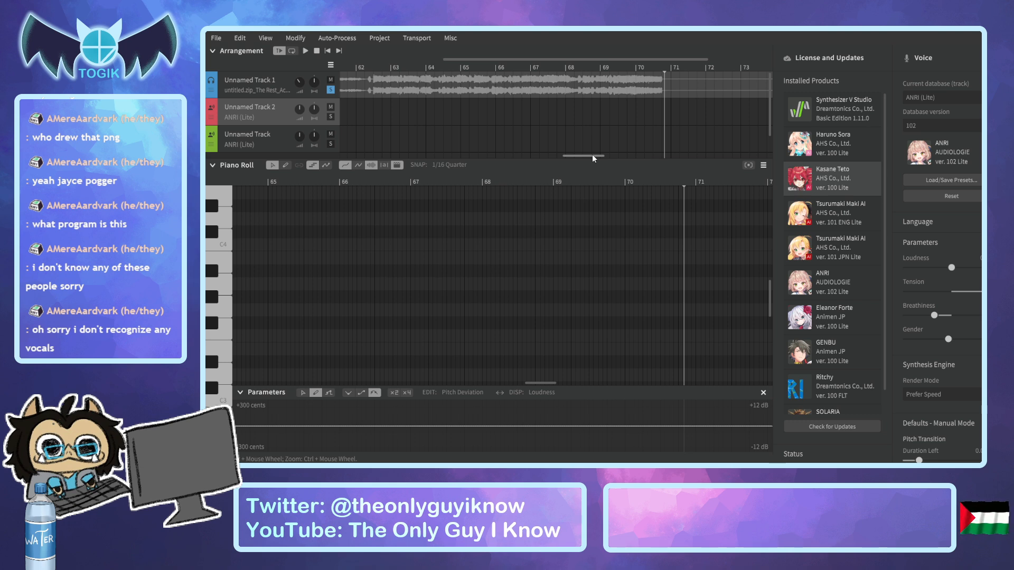
Play the song audio from just before bar 79 past the end of the vocal section at bar 85.
drag(592, 155, 609, 152)
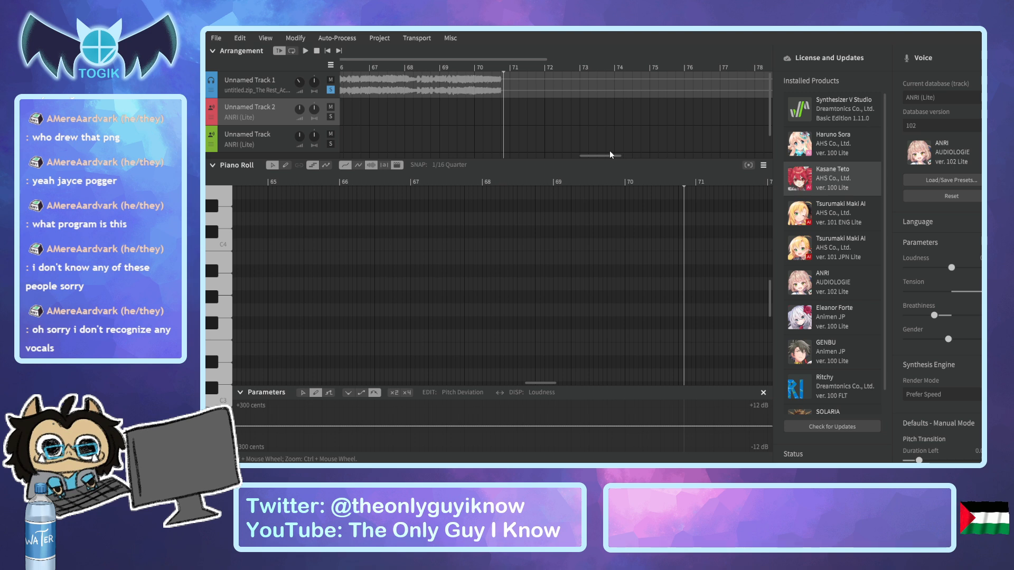
drag(617, 156, 635, 156)
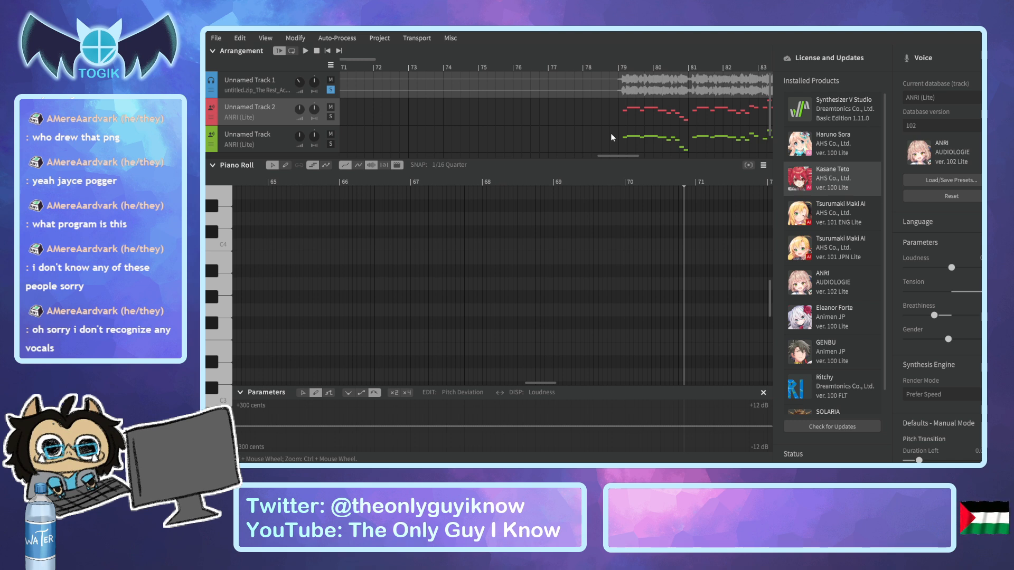
click(611, 68)
drag(617, 154, 635, 156)
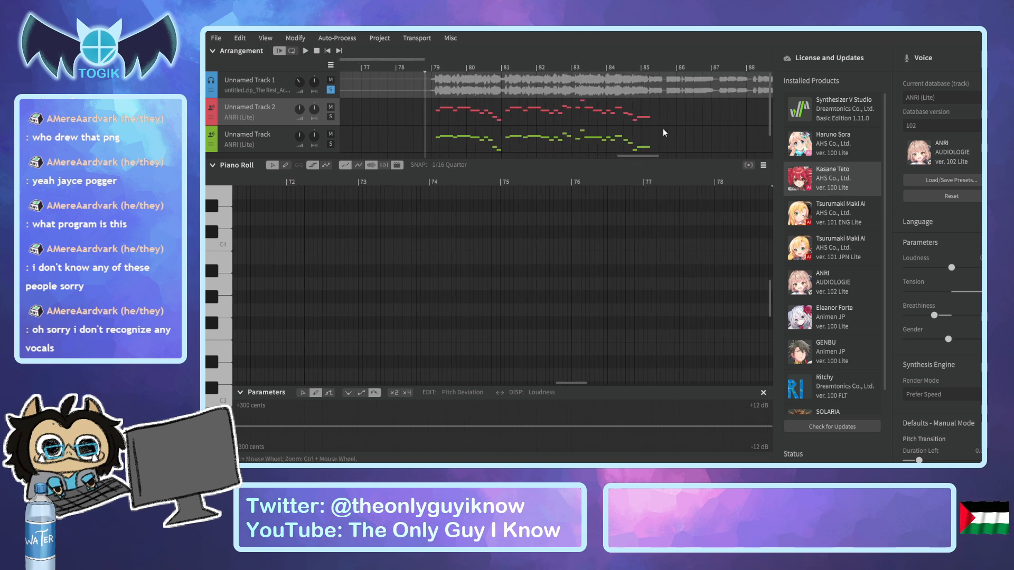
key(space)
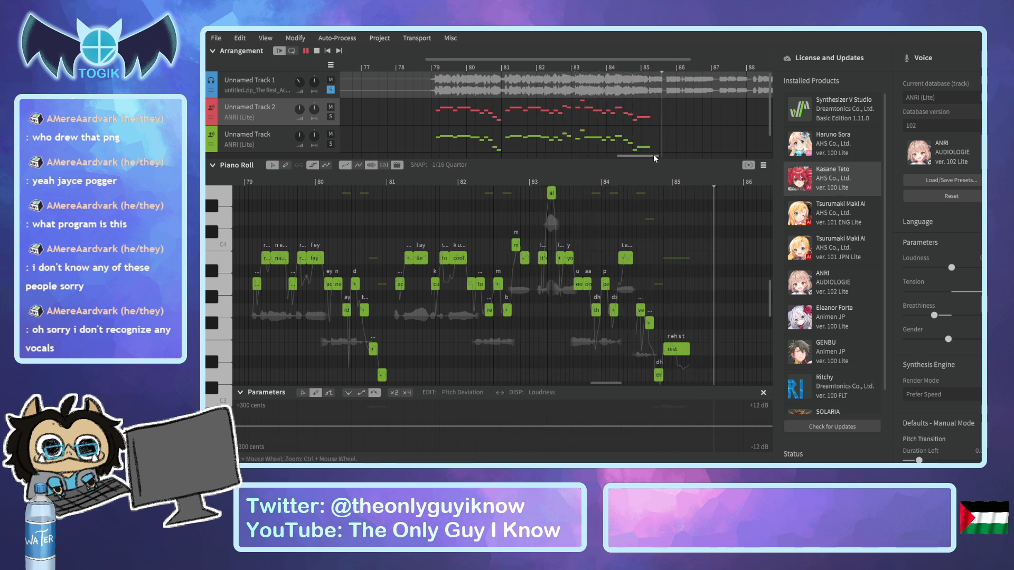
key(space)
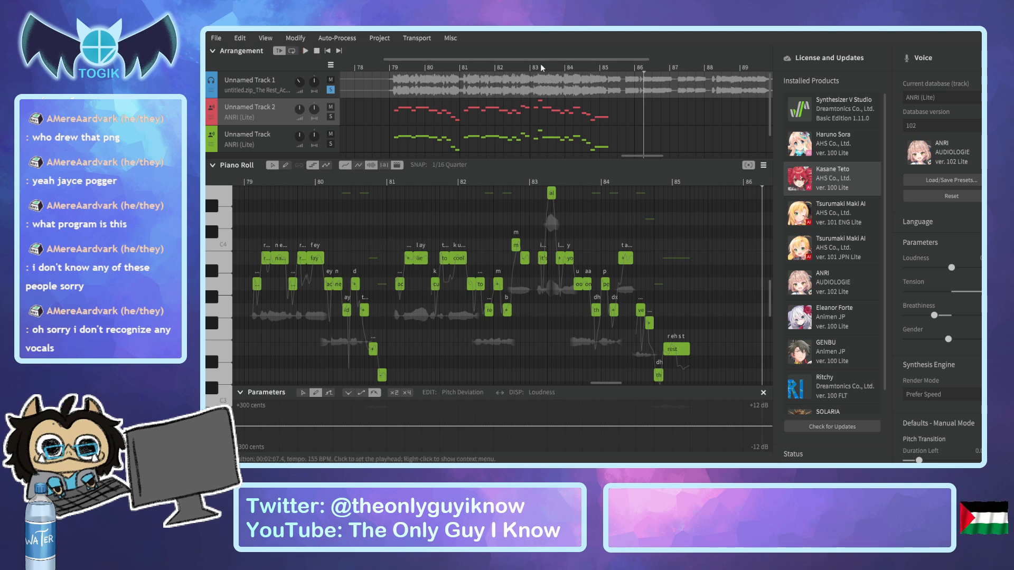
Replay the section from bar 79 and stop it before bar 83.
click(392, 67)
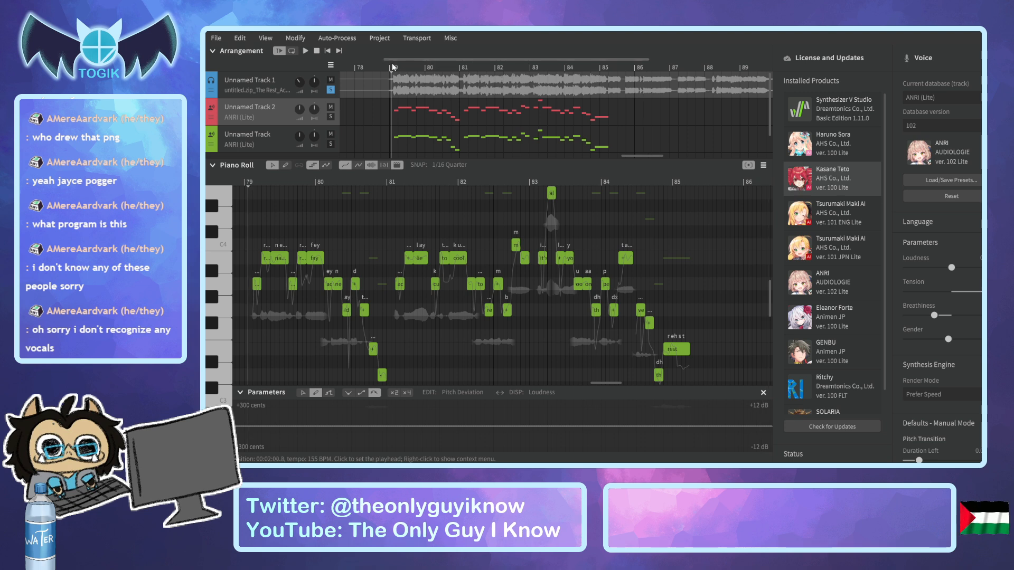
key(space)
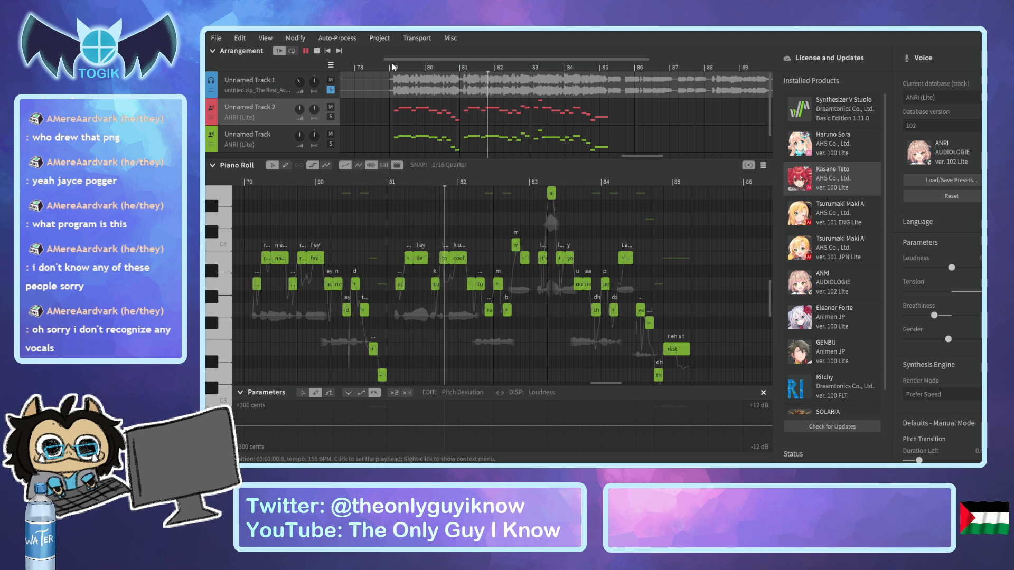
key(space)
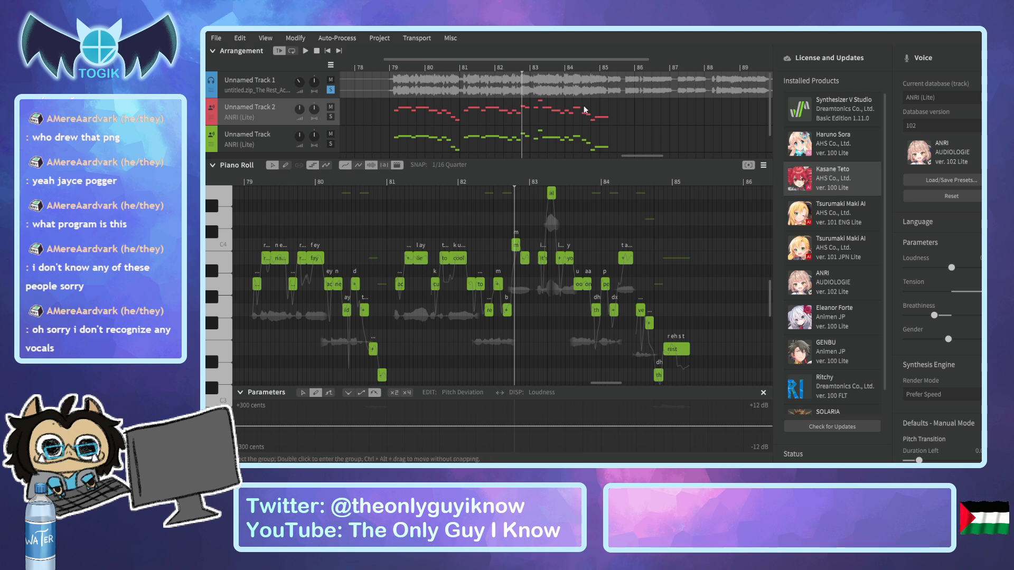
Place the playhead at bar 85, near the end of the vocal notes, and examine the remaining audio.
drag(637, 156, 648, 156)
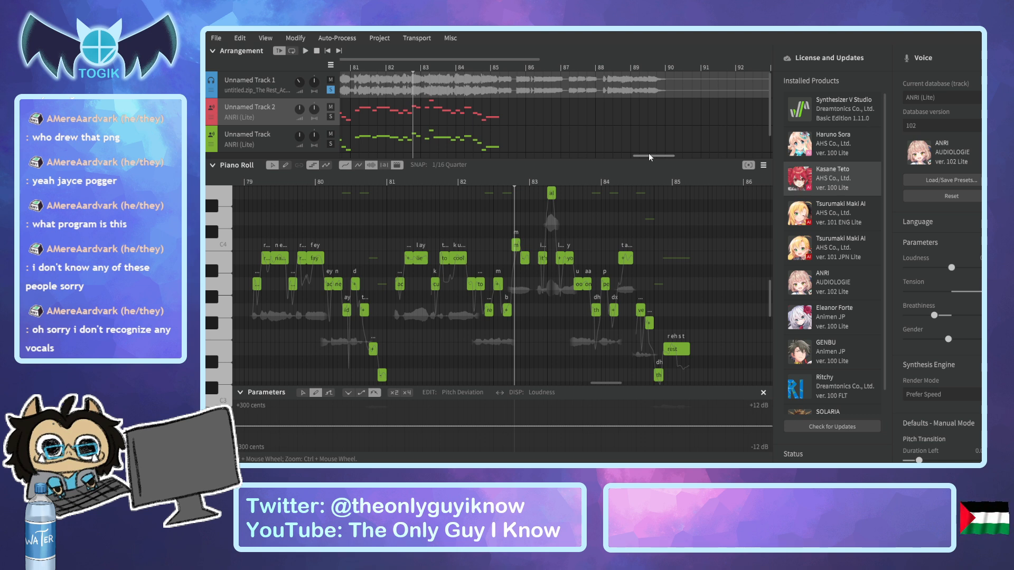
drag(649, 152, 636, 154)
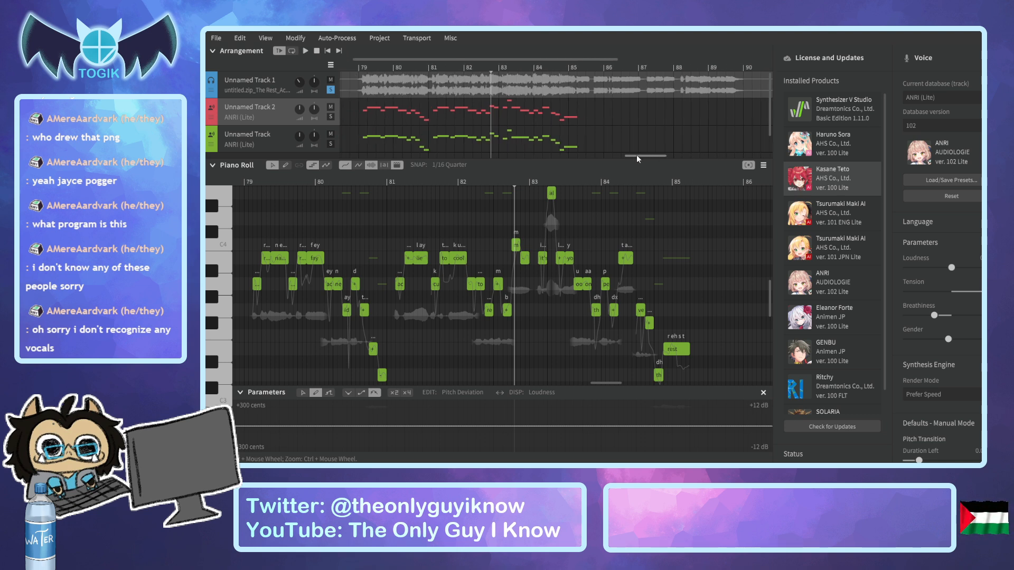
click(575, 68)
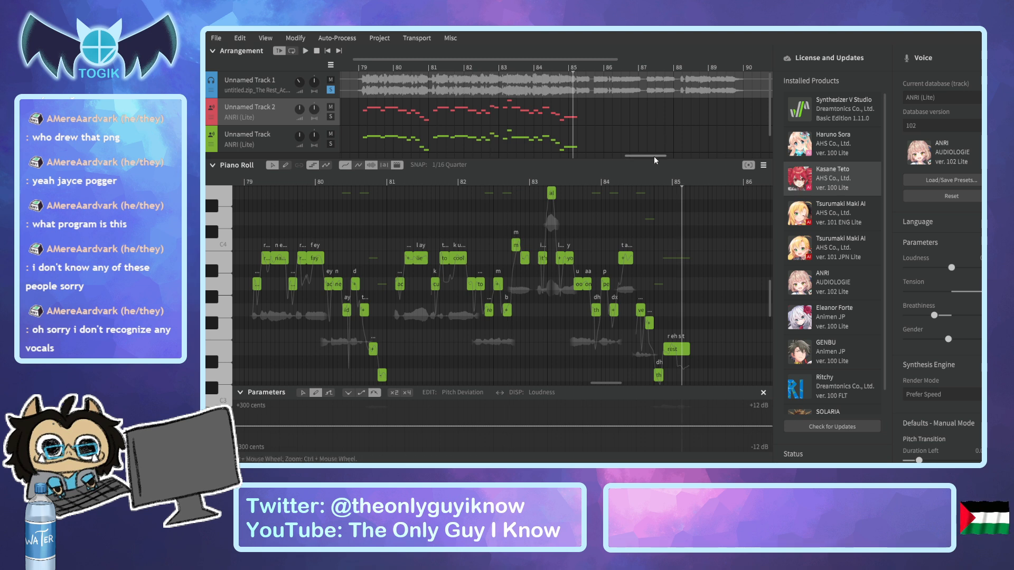
drag(653, 156, 662, 155)
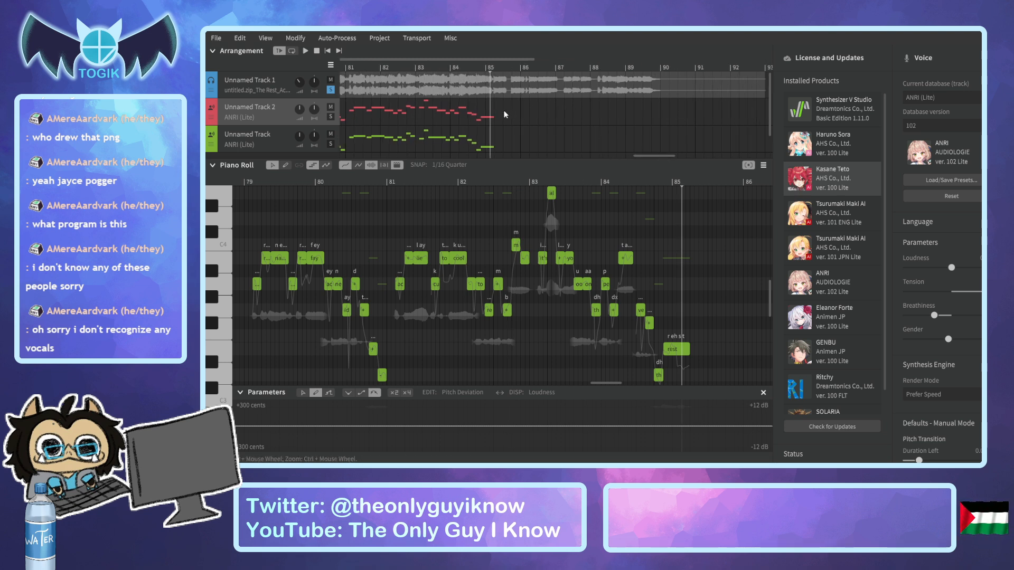
Play the song audio from bar 85, jump back to just before bar 89, and stop at bar 90.
key(space)
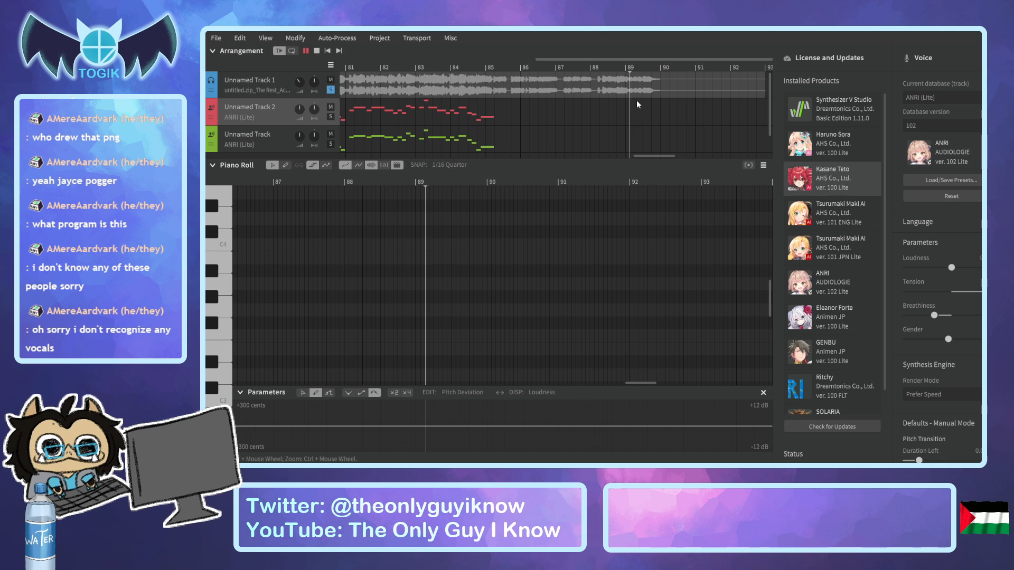
click(626, 70)
click(616, 68)
key(space)
Delete both existing ANRI vocal tracks and replace them with one new empty track using the ANRI (Lite) voice.
drag(652, 155, 372, 157)
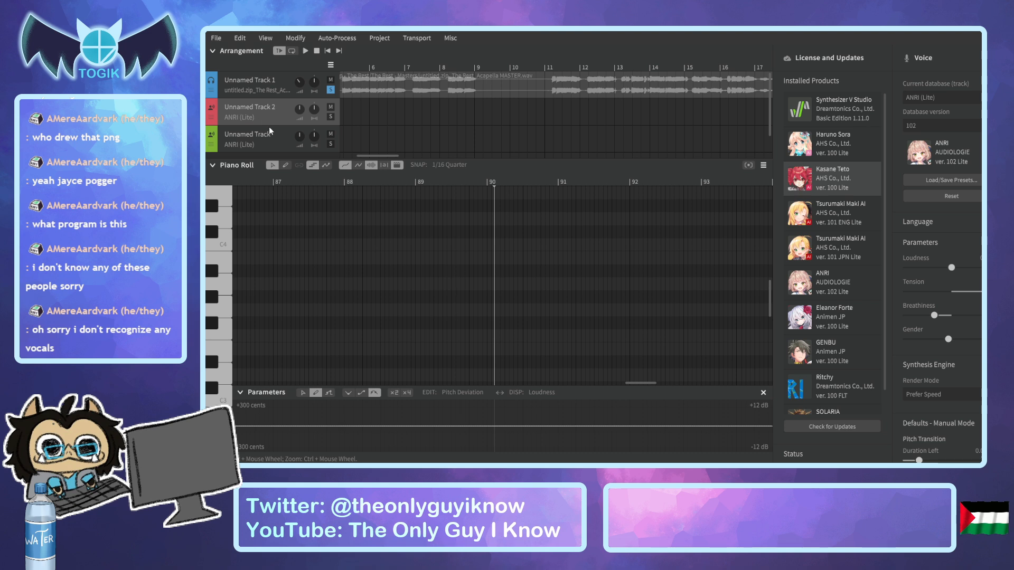
key(Delete)
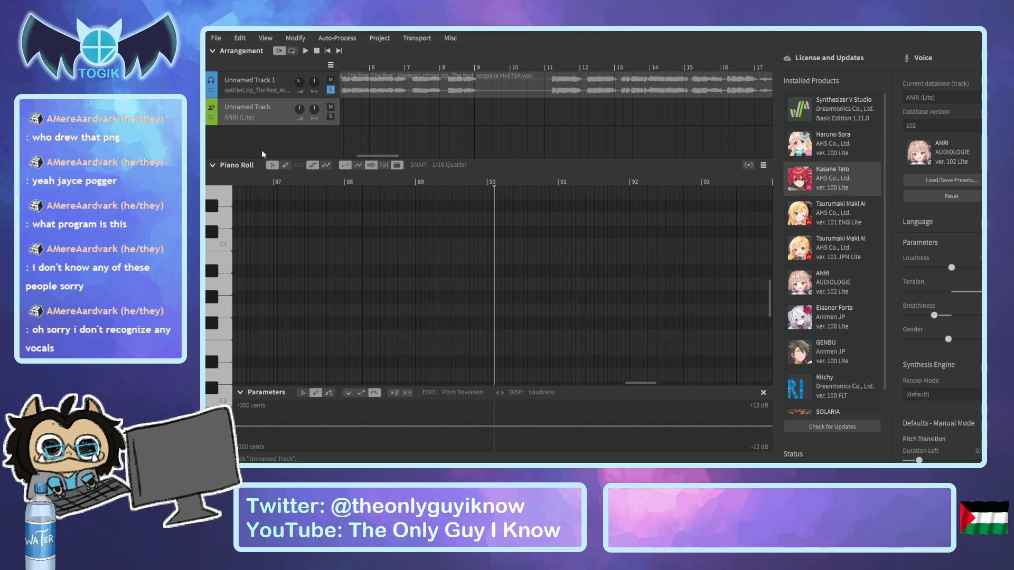
double_click(261, 150)
click(267, 113)
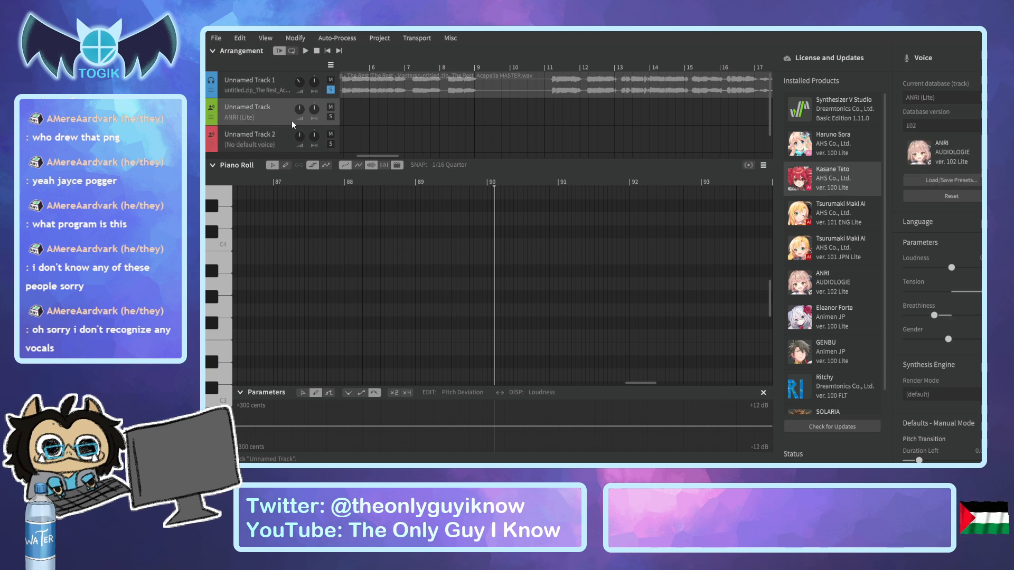
key(Delete)
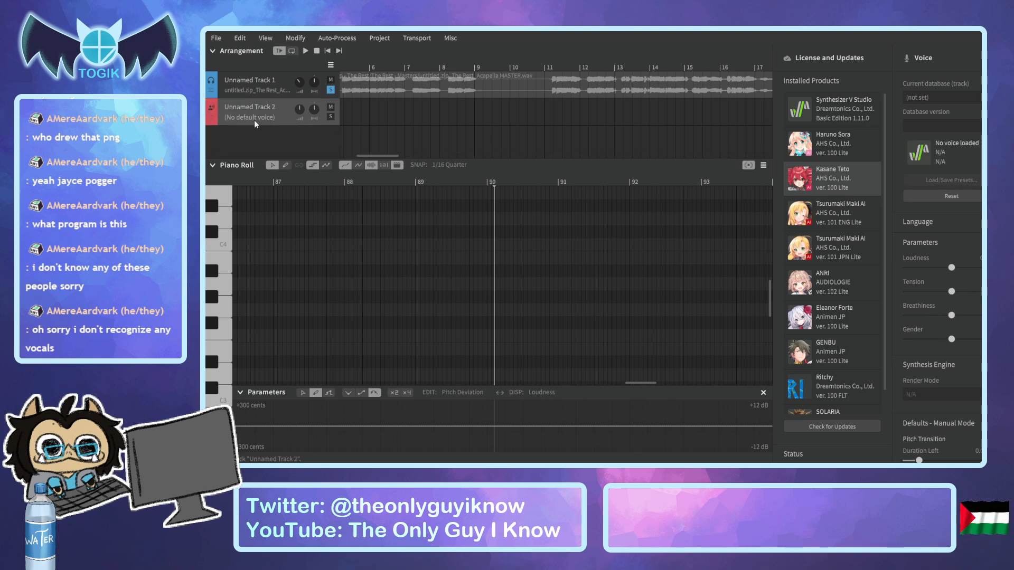
click(265, 198)
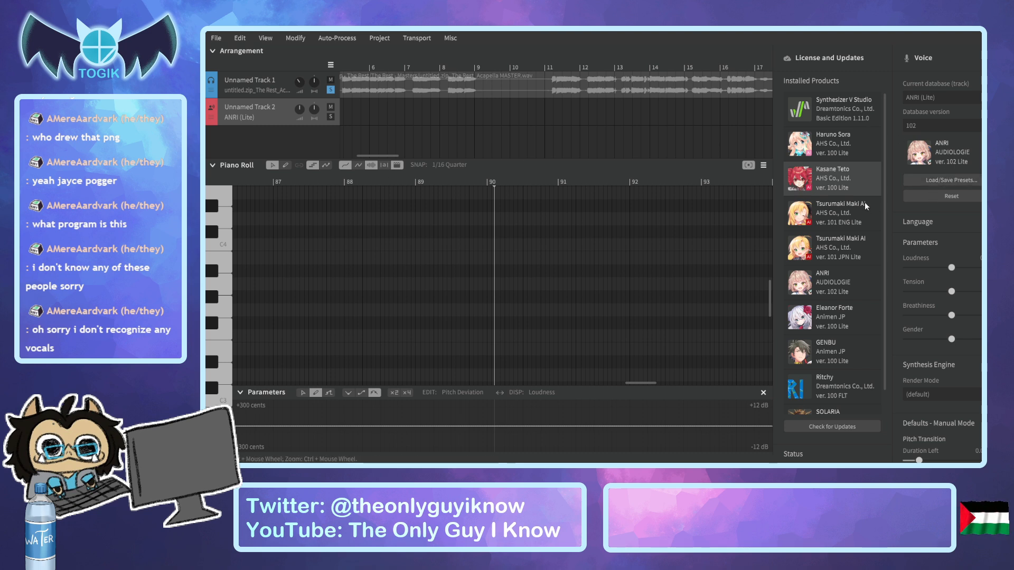
Play the song's opening audio from bar 3 and stop it before bar 6.
drag(389, 157, 373, 158)
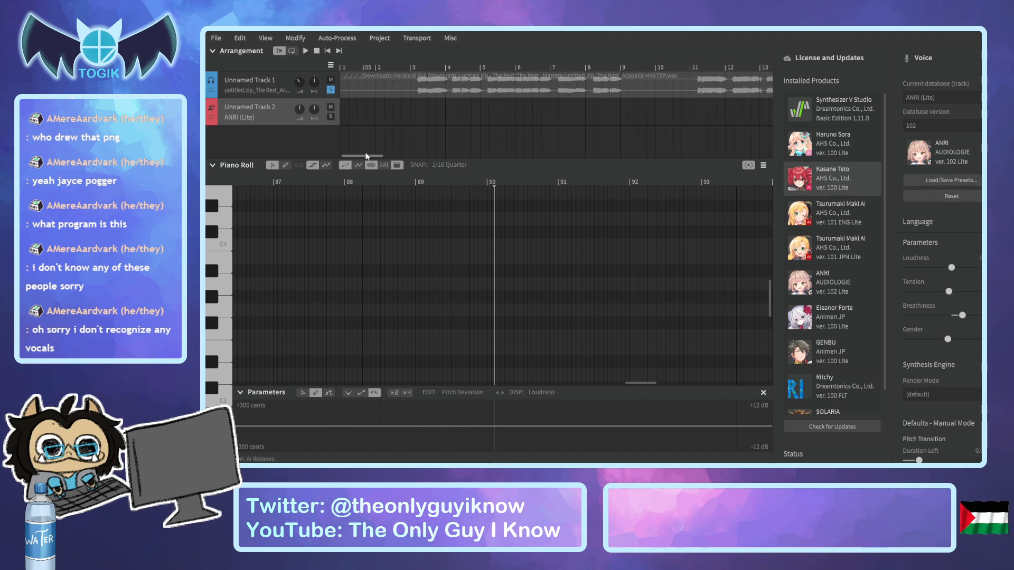
click(417, 65)
key(space)
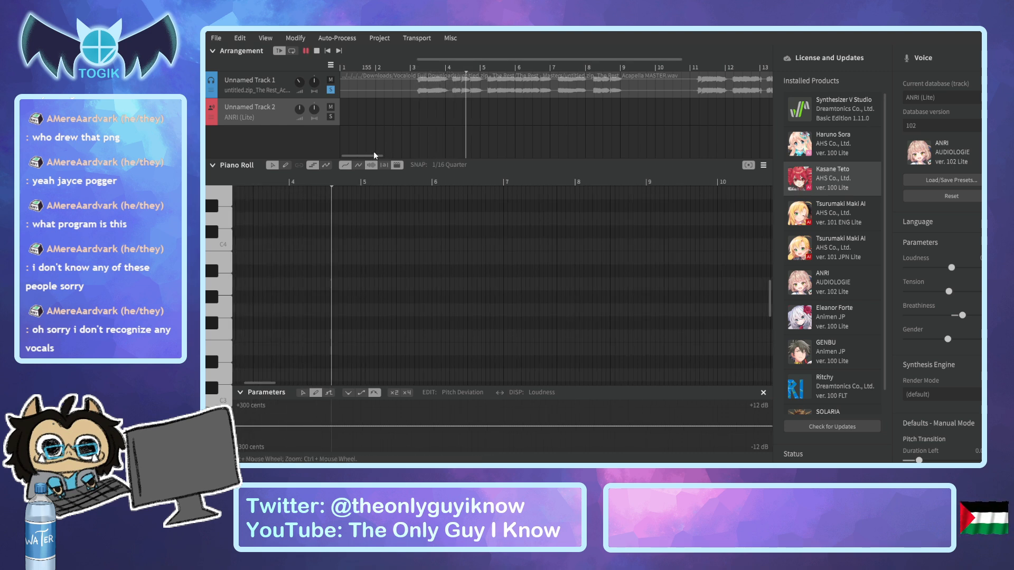
key(space)
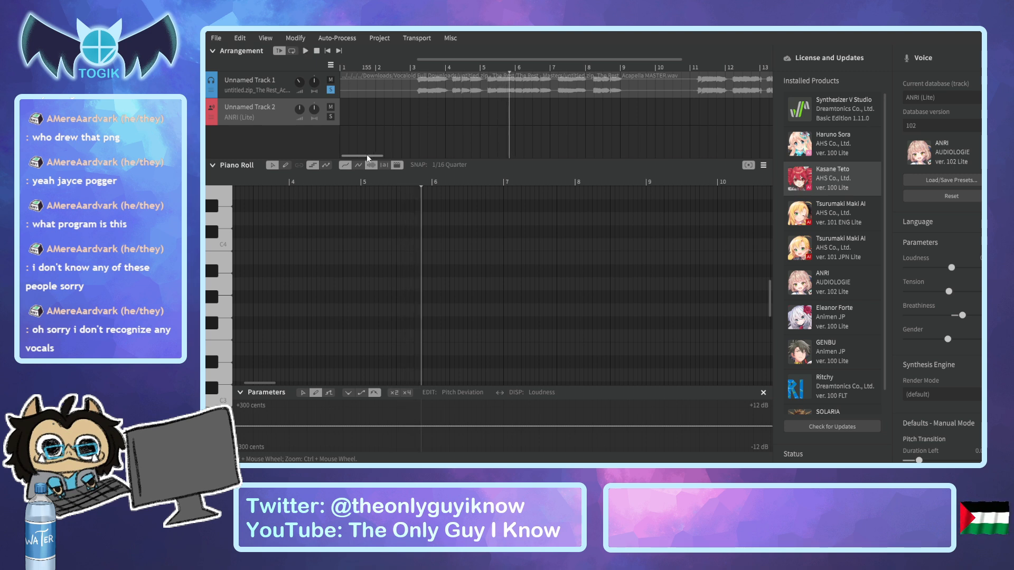
Play the song audio from just before bar 14 to past bar 20, pausing briefly near bar 16.
drag(367, 156, 375, 154)
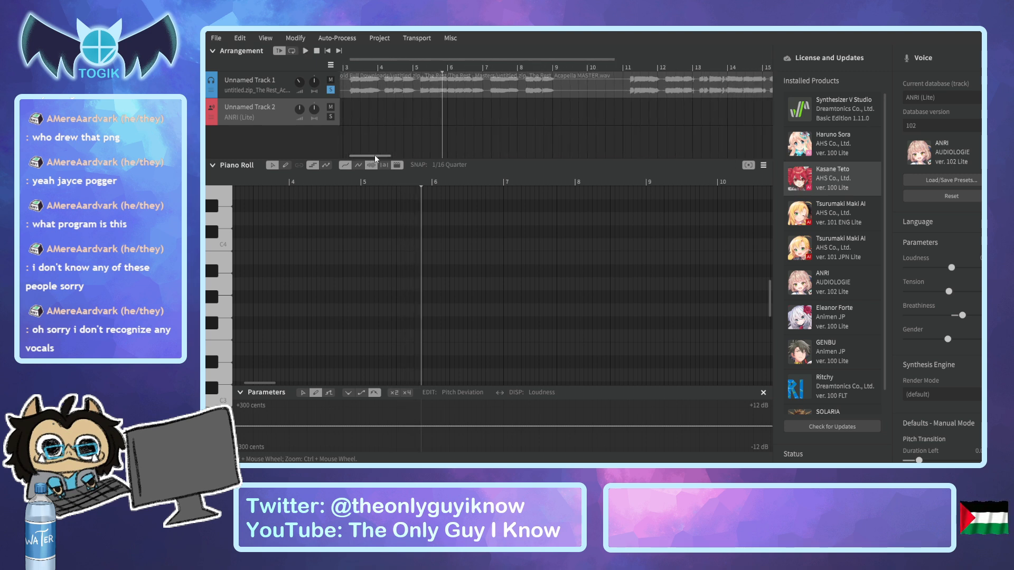
drag(369, 154, 397, 158)
click(457, 68)
key(space)
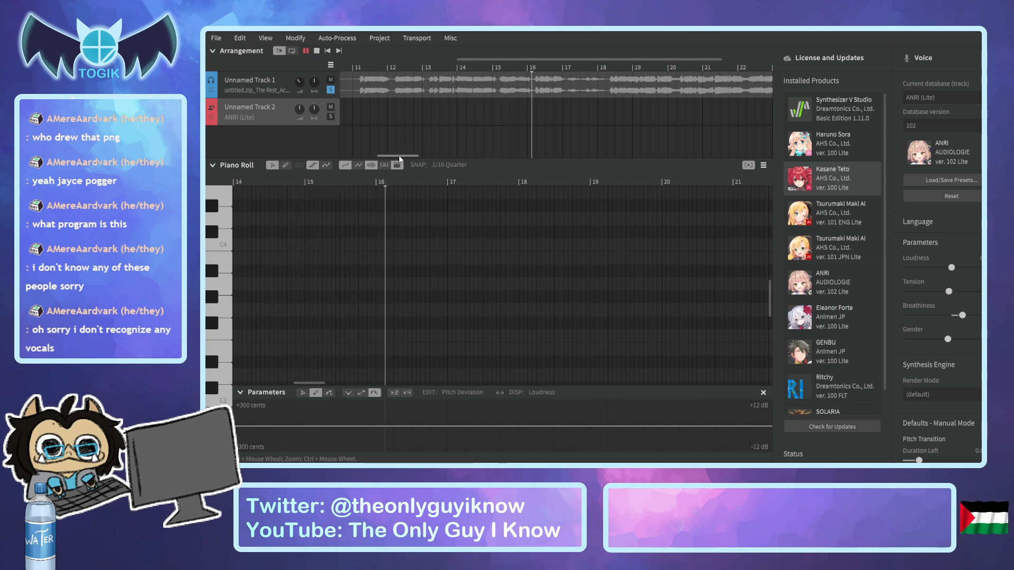
click(534, 67)
key(space)
drag(412, 156, 422, 155)
key(space)
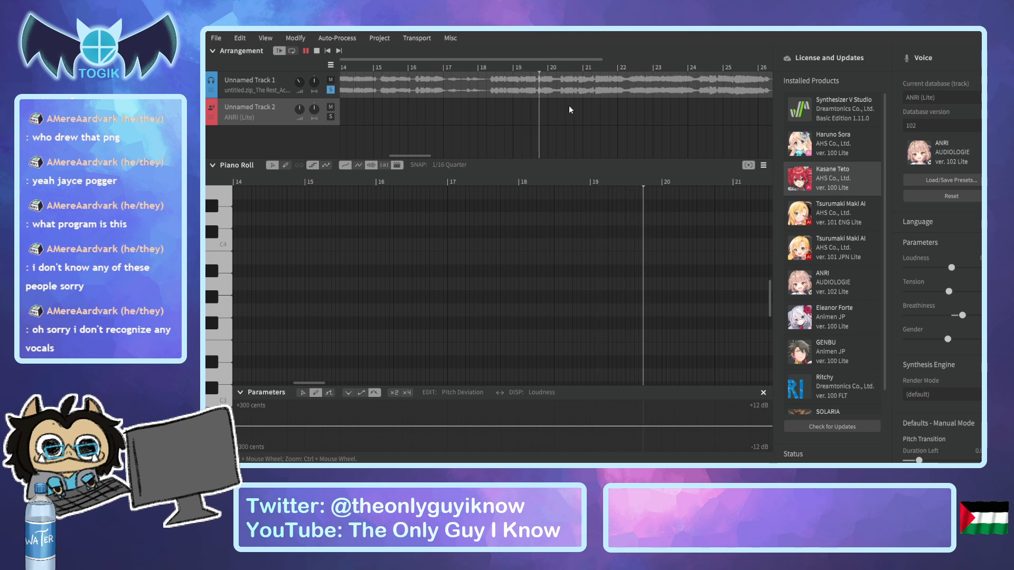
key(space)
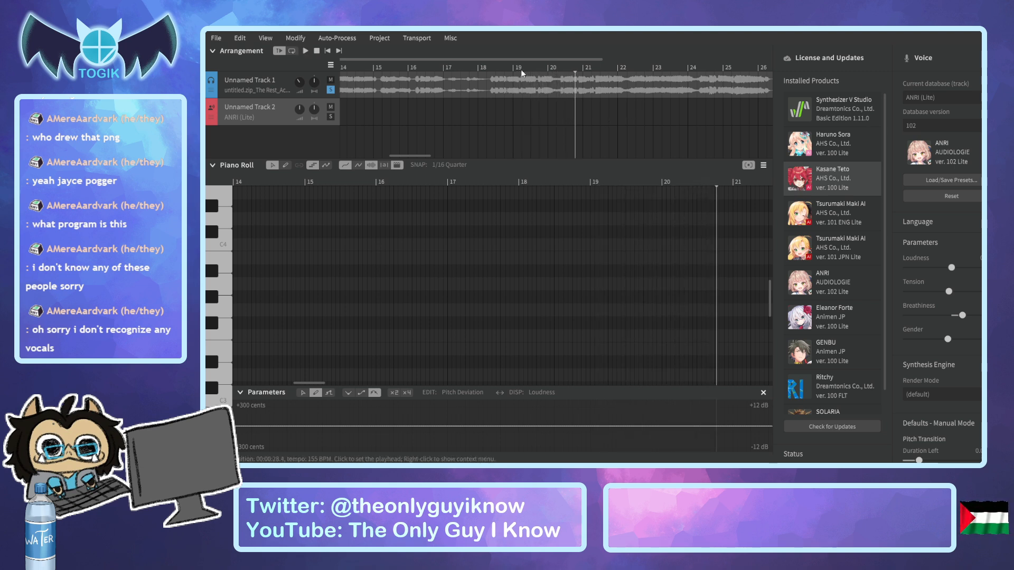
Replay a brief moment of the song audio from just before bar 19.
click(511, 69)
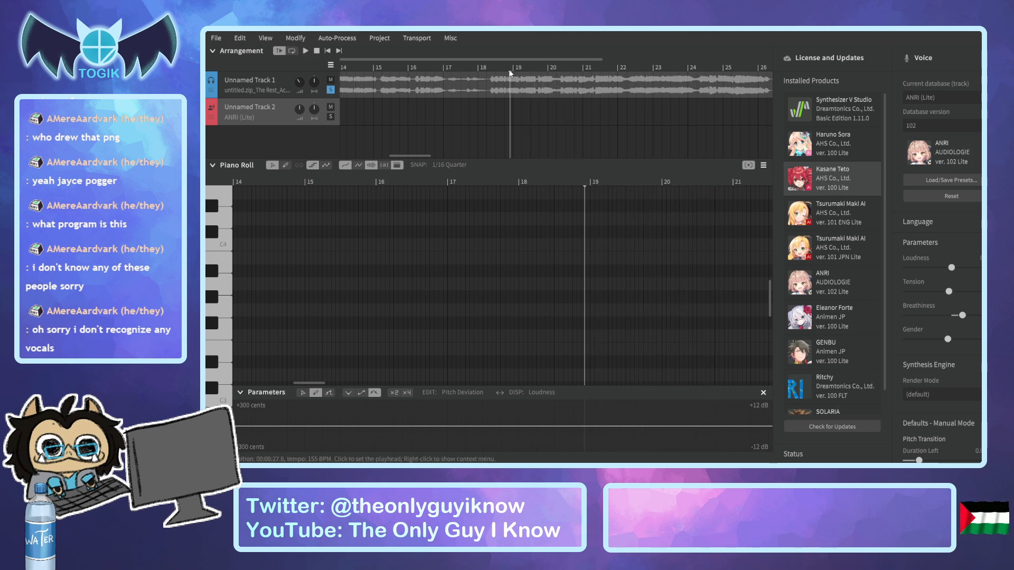
key(space)
key(space)
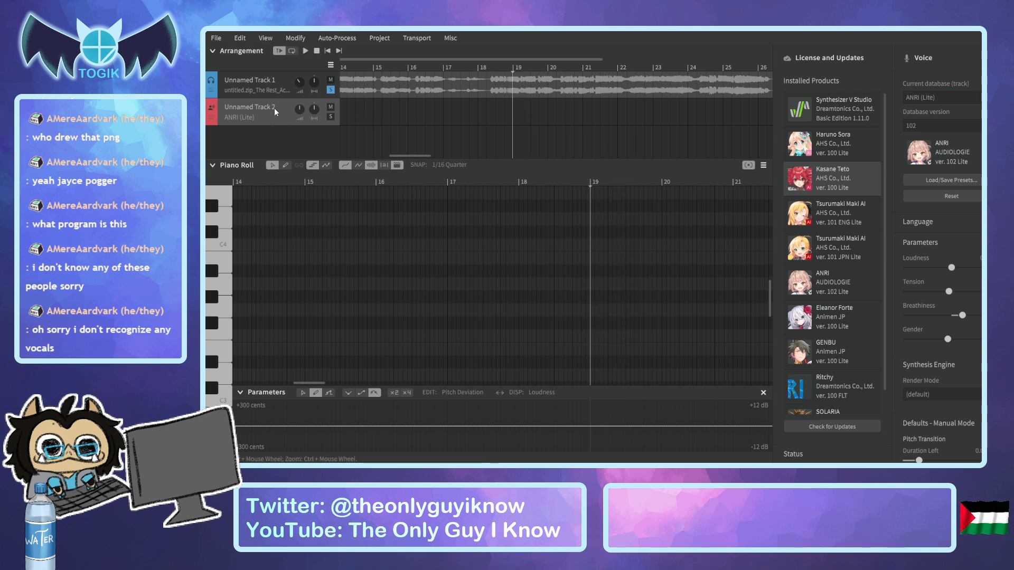
Draw a quarter note on G3 at the start of bar 19 in the ANRI track.
scroll(629, 211, up, 2)
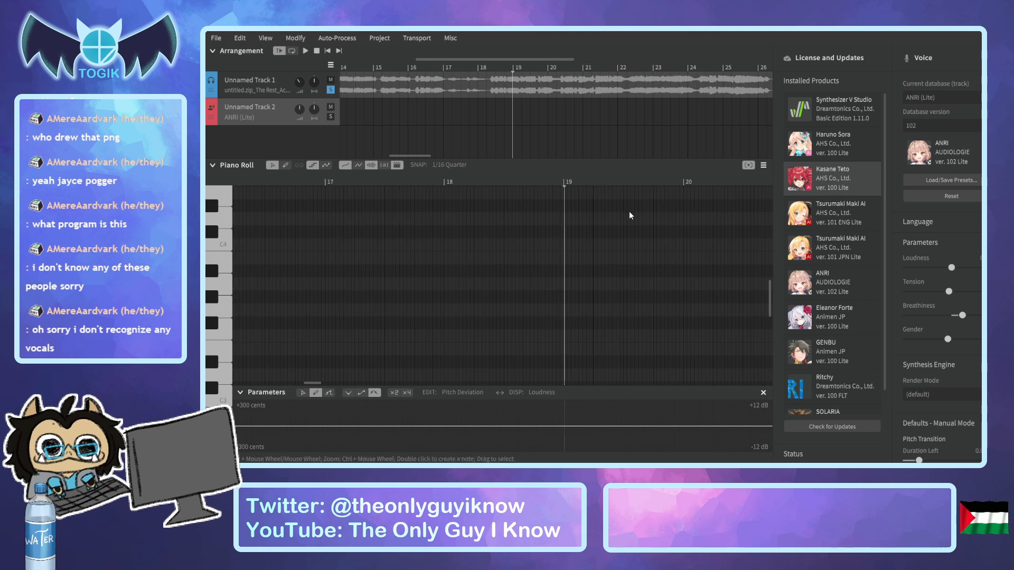
drag(312, 381, 316, 381)
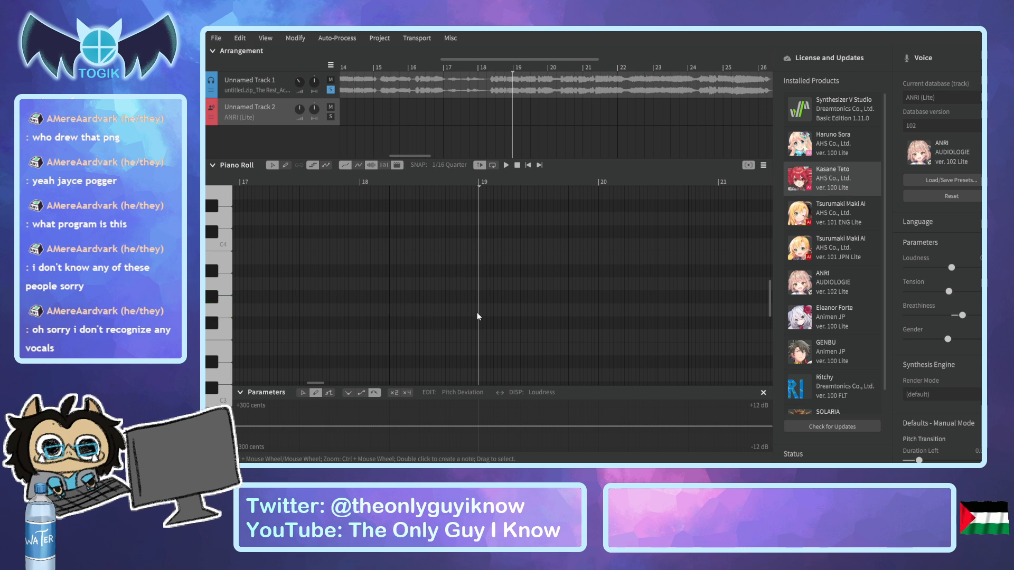
click(285, 165)
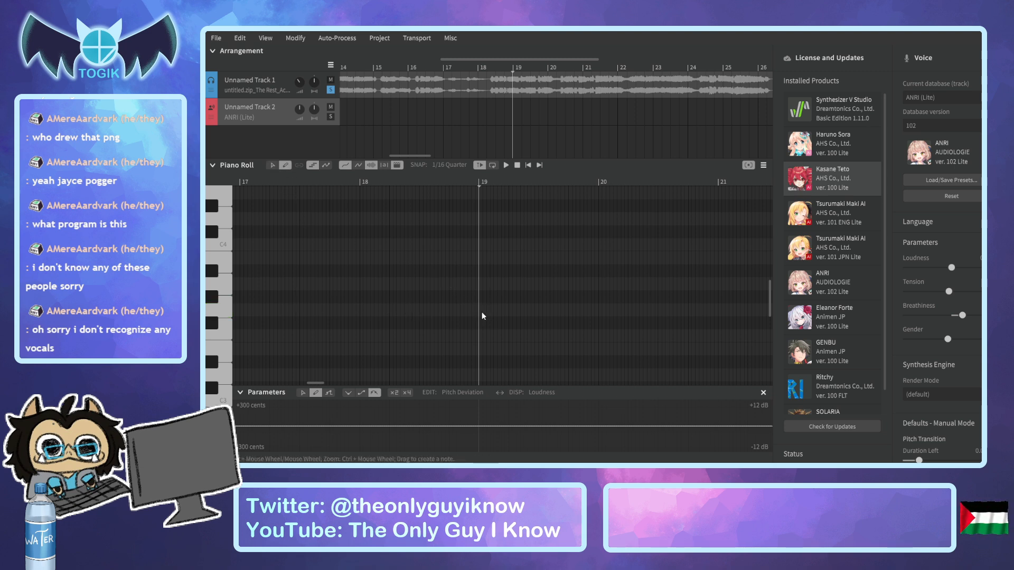
drag(482, 312, 514, 312)
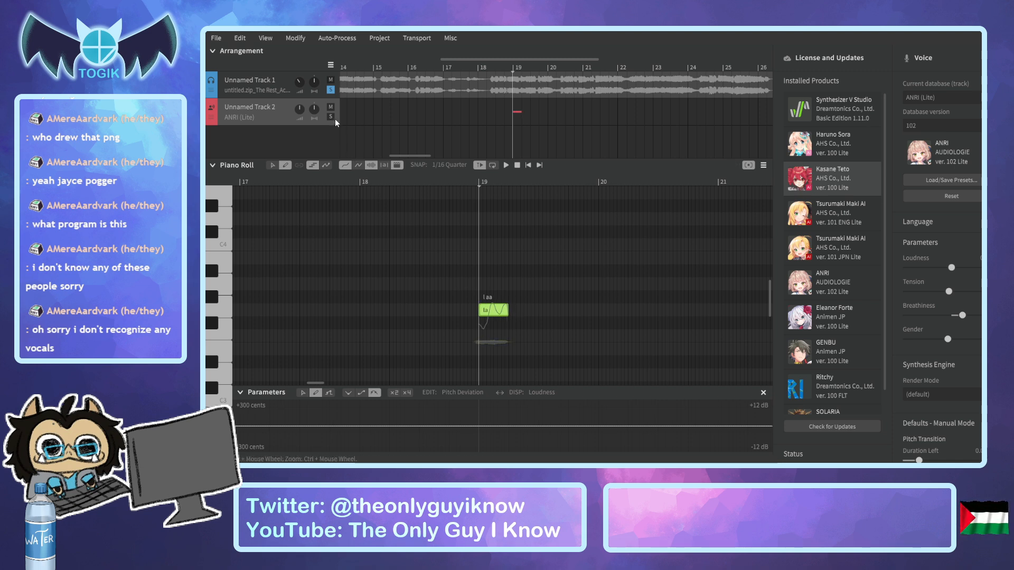
Play the new G3 note together with its lead-in from before bar 19.
click(455, 178)
key(space)
key(space)
Try "a" as the G3 note's lyric and settle on "ah".
double_click(494, 310)
text(a)
key(Return)
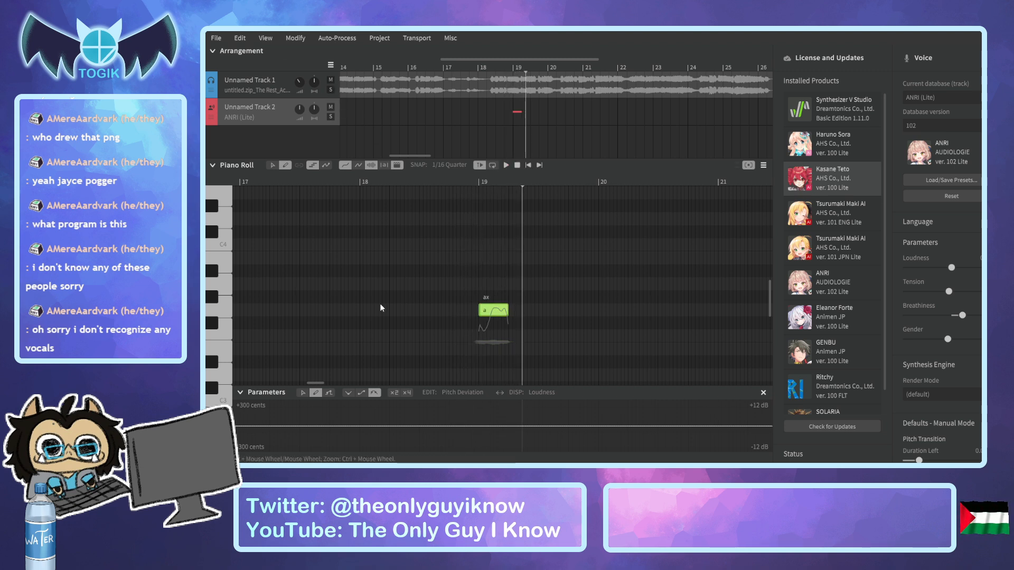
double_click(496, 309)
text(ah)
key(Return)
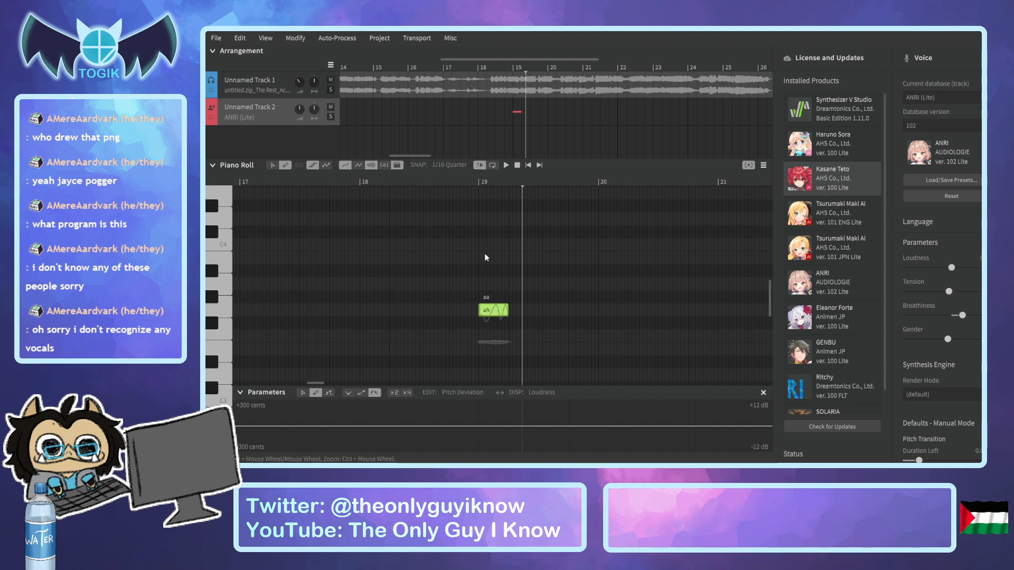
Solo the ANRI track and play its note from bar 19.
click(479, 181)
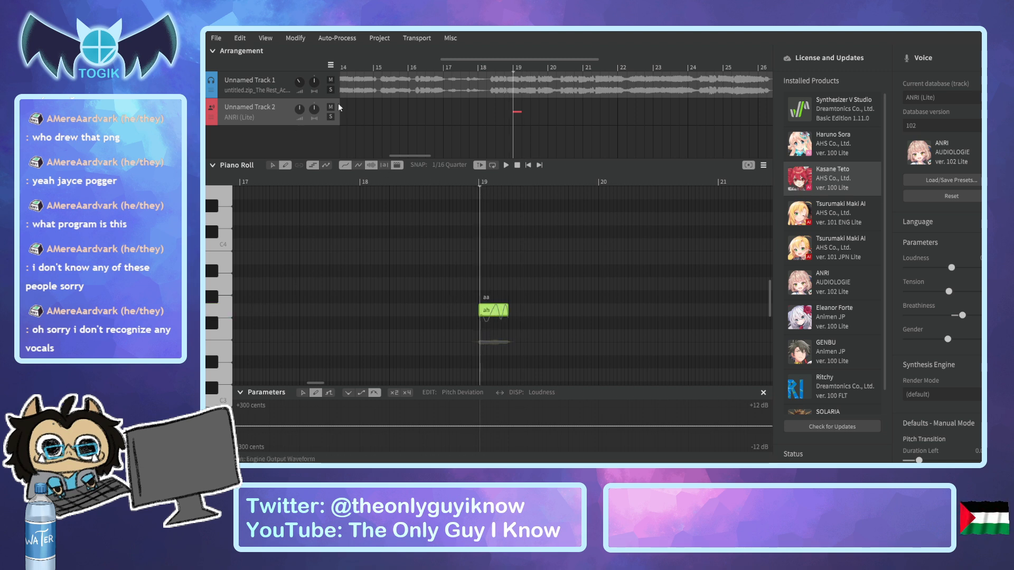
key(space)
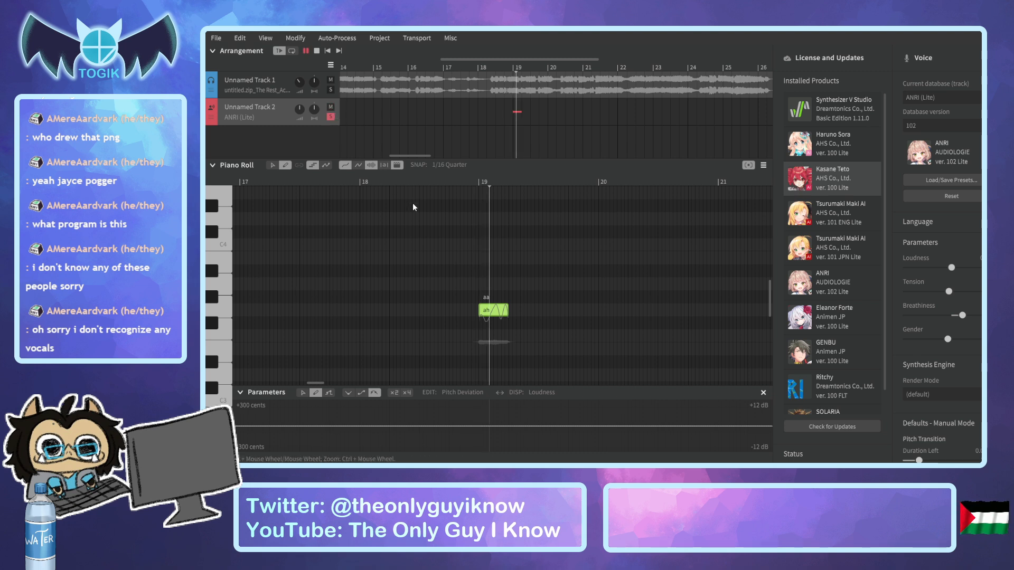
Draw three rising quarter notes on A3, B3 and D4 directly after the G3 note, filling bar 19.
ctrl+scroll(532, 282, up, 2)
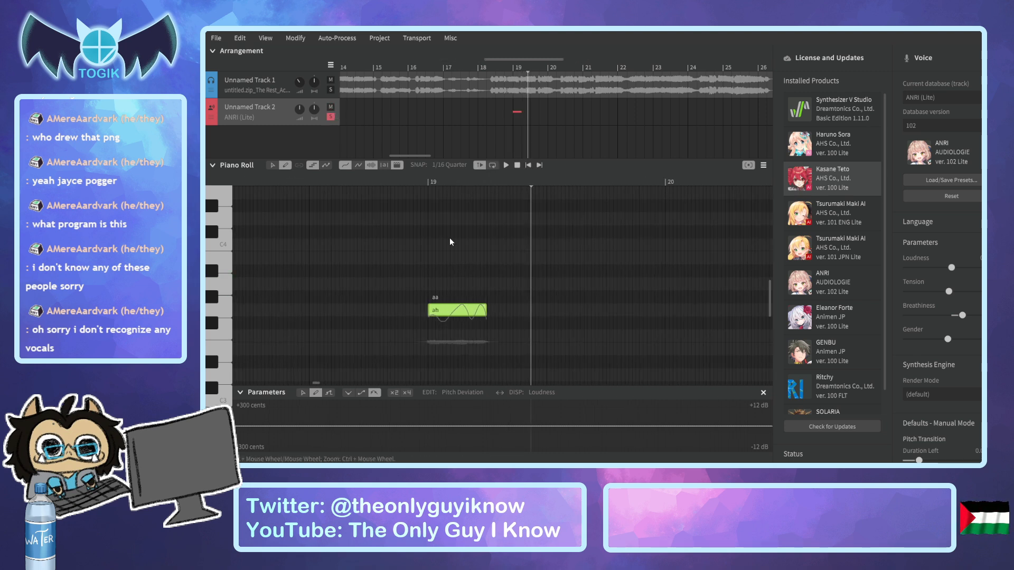
drag(490, 285, 544, 283)
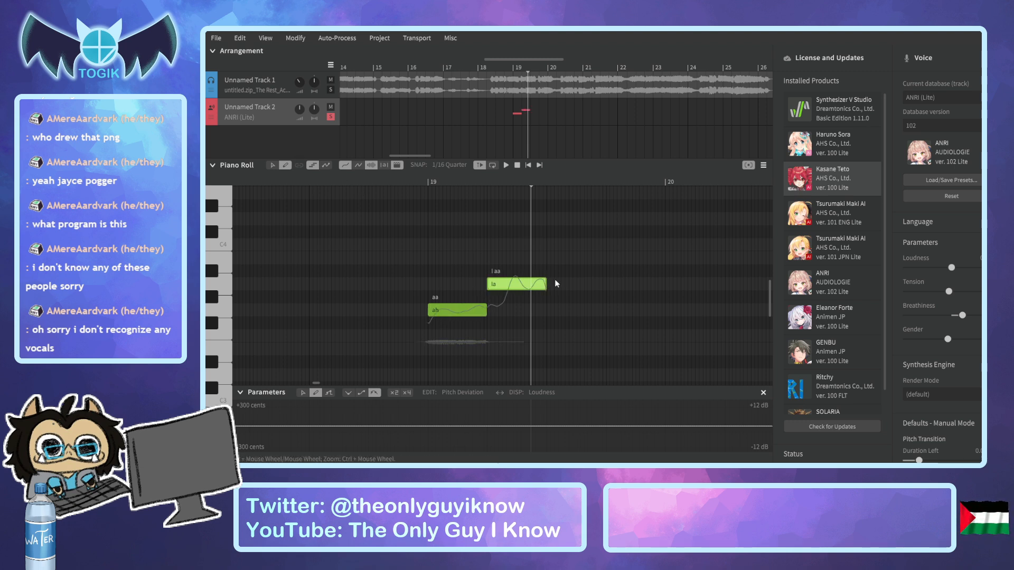
click(228, 263)
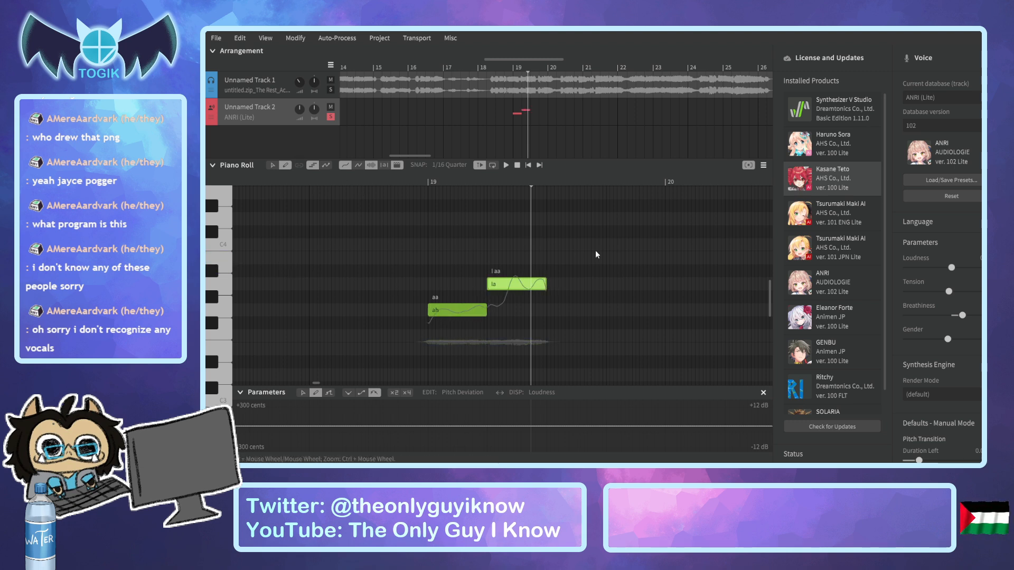
drag(547, 257, 605, 257)
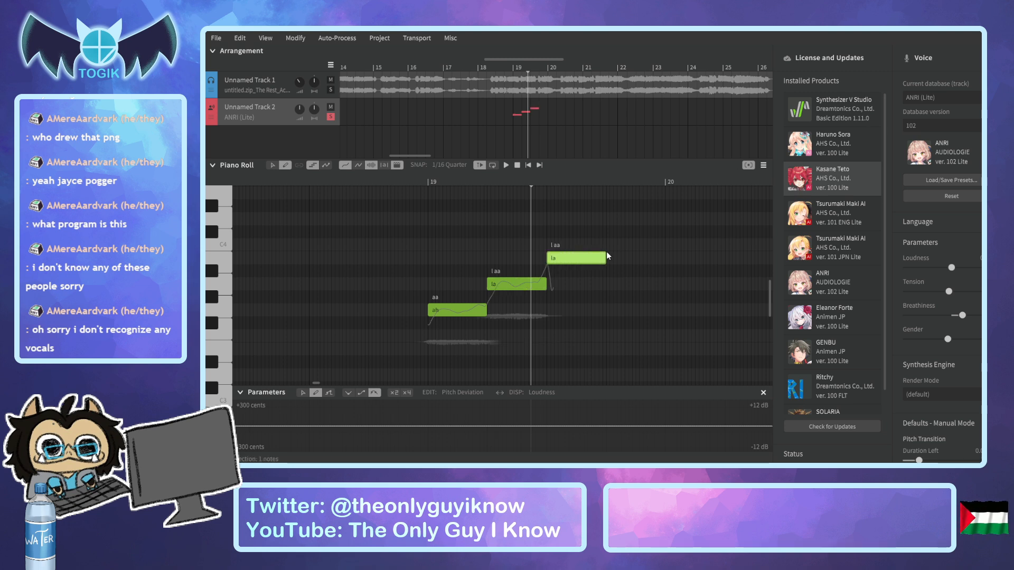
click(224, 242)
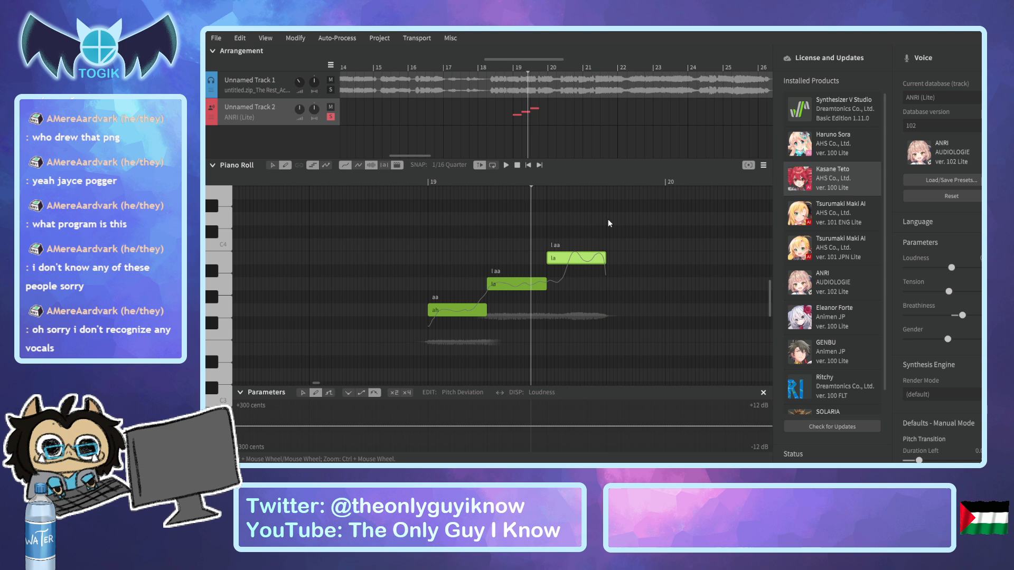
drag(606, 219, 650, 221)
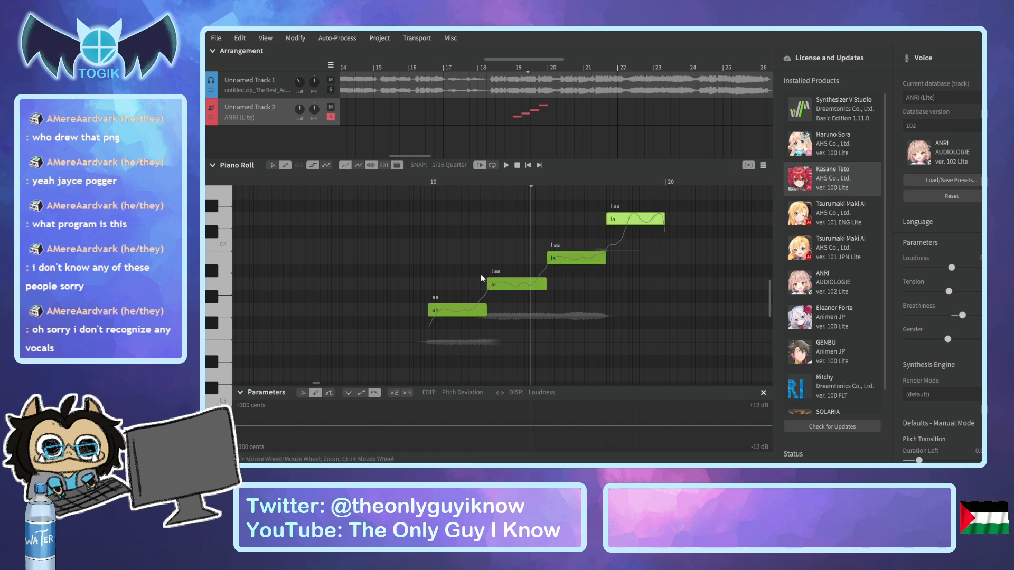
Set the lyrics of the A3, B3 and D4 notes to "ah".
double_click(532, 283)
text(ah)
key(Tab)
text(ah)
key(Tab)
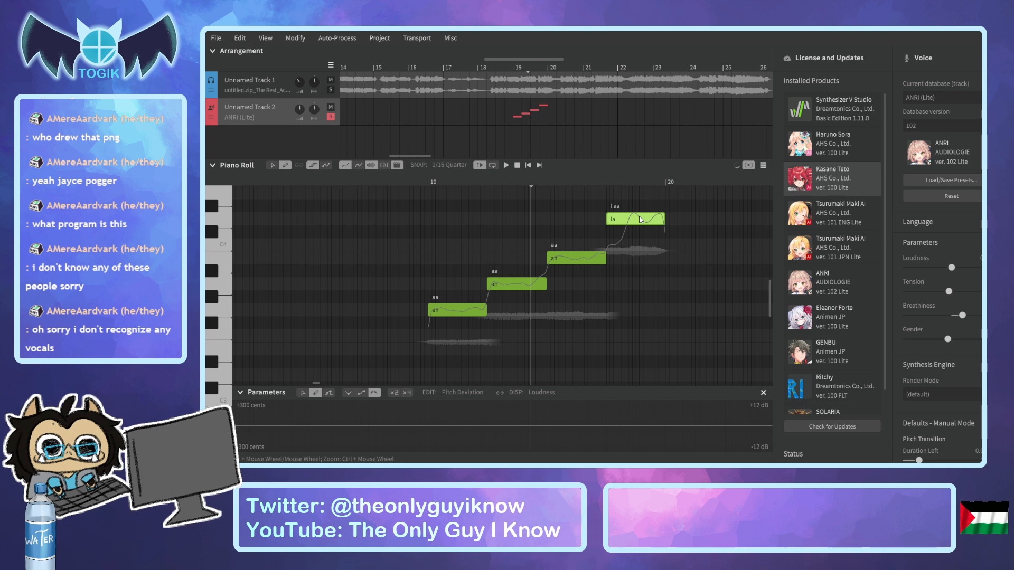
text(ah)
key(Return)
Play the rising "ah" notes from just before bar 19 and stop before the D4 note.
click(419, 184)
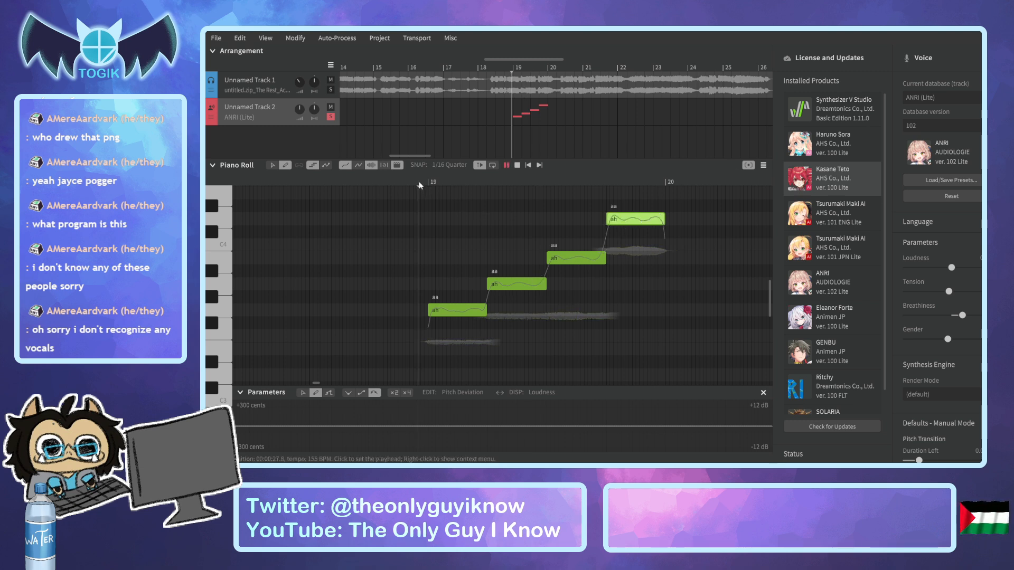
key(space)
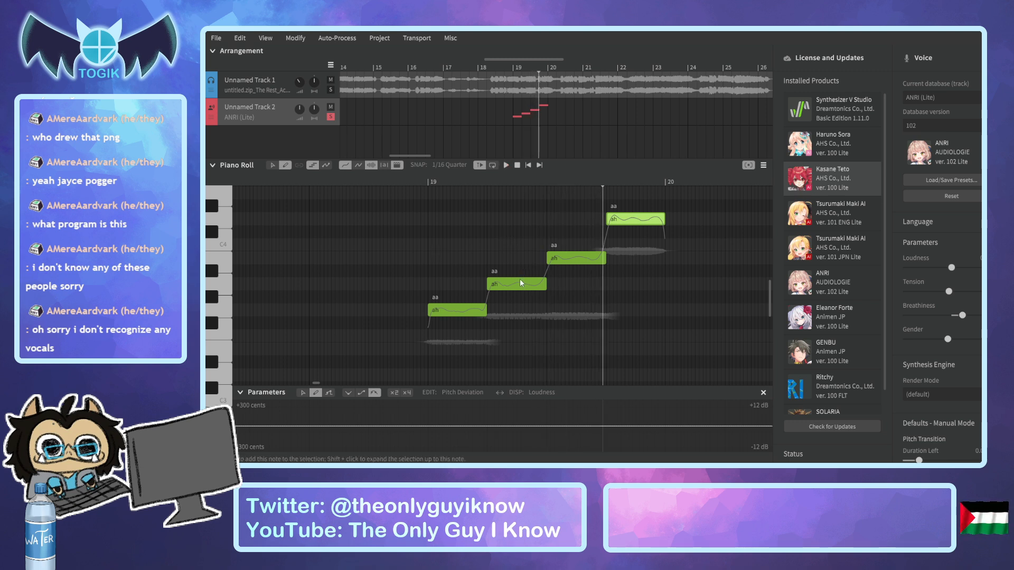
Move the A3 note to the third beat of bar 19 and the B3 note to the start of bar 20.
drag(519, 286, 575, 287)
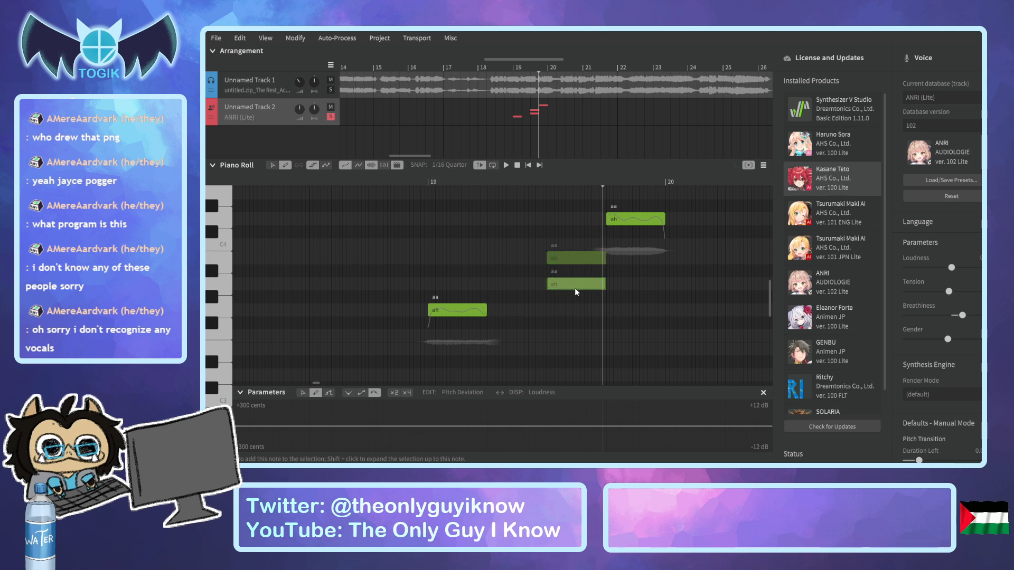
drag(508, 59, 534, 61)
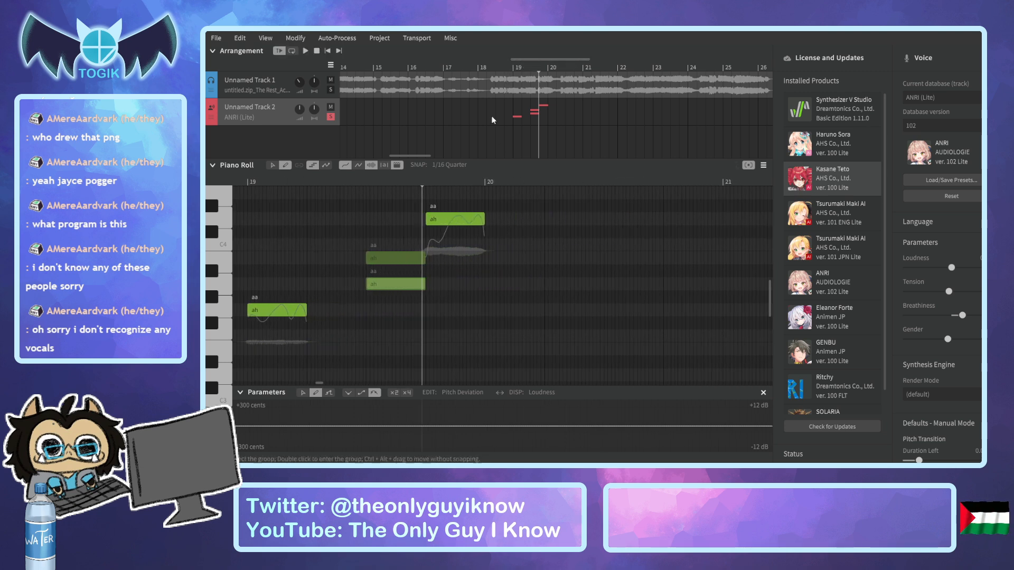
drag(391, 261, 509, 260)
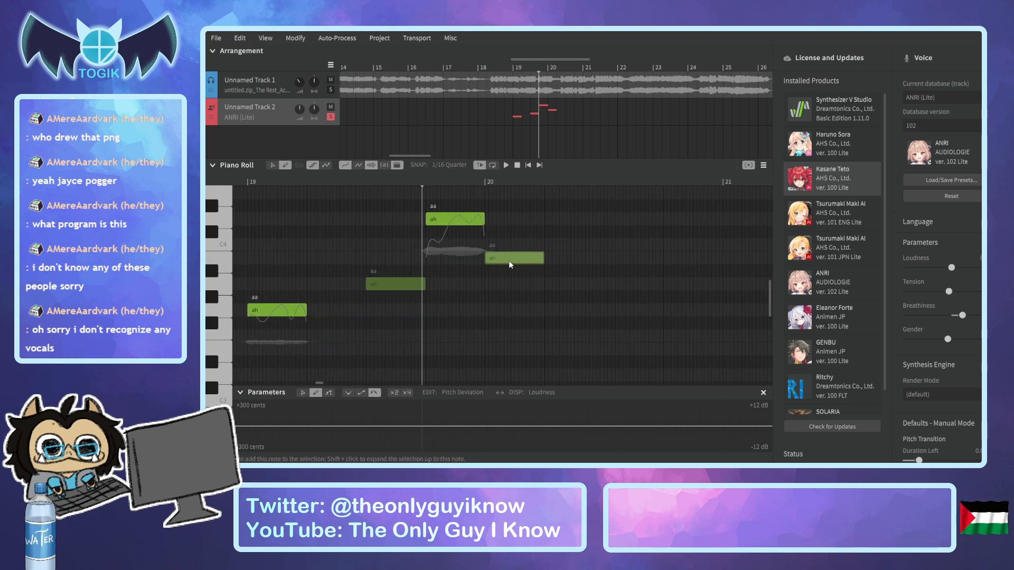
Move the D4 note to the third beat of bar 20 and lengthen all four "ah" notes to two beats each.
drag(468, 219, 632, 224)
click(272, 165)
mouse_move(269, 224)
mouse_down()
mouse_move(490, 300)
mouse_move(683, 324)
mouse_up()
drag(308, 309, 369, 313)
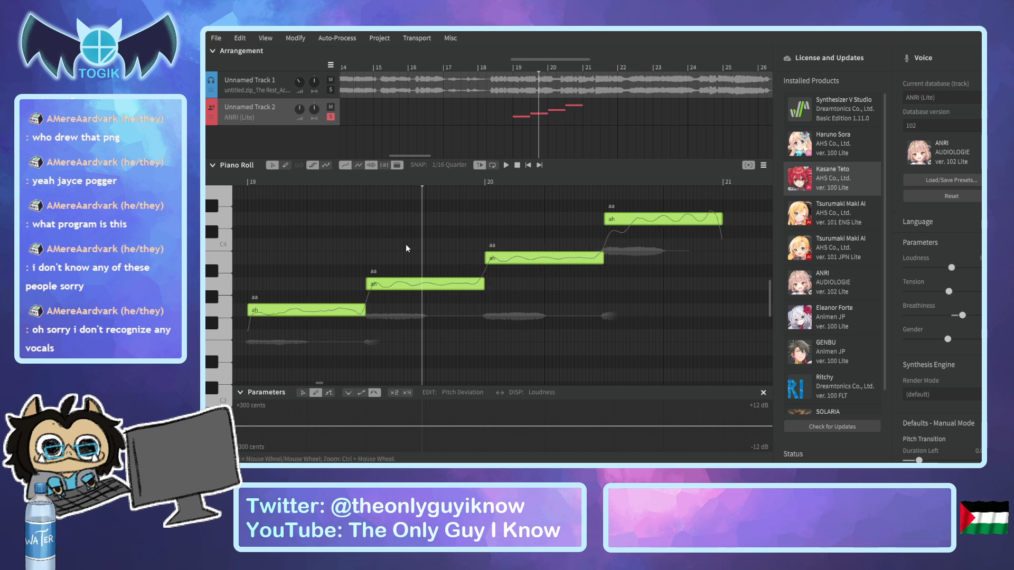
Play the lengthened four-note phrase on its own from just before bar 19 to its end.
click(489, 68)
key(space)
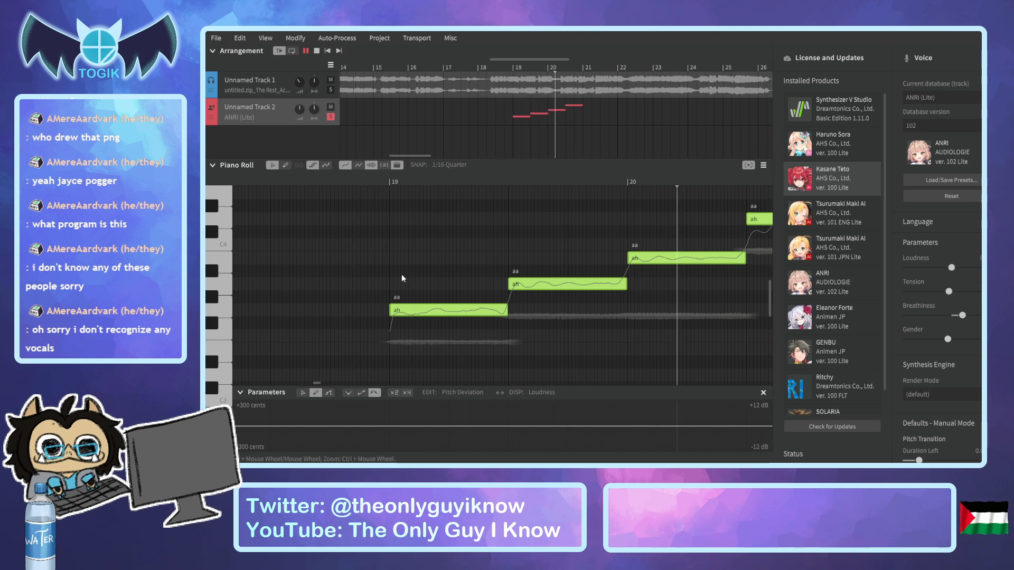
key(space)
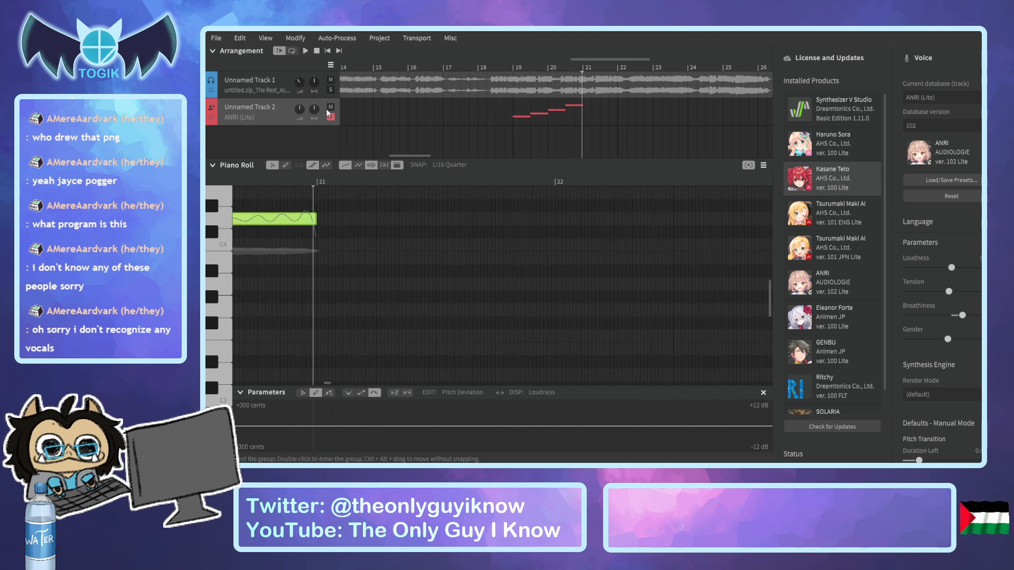
Turn off solo on Unnamed Track 2 and play the phrase from just before bar 19 with the song audio.
click(509, 60)
key(space)
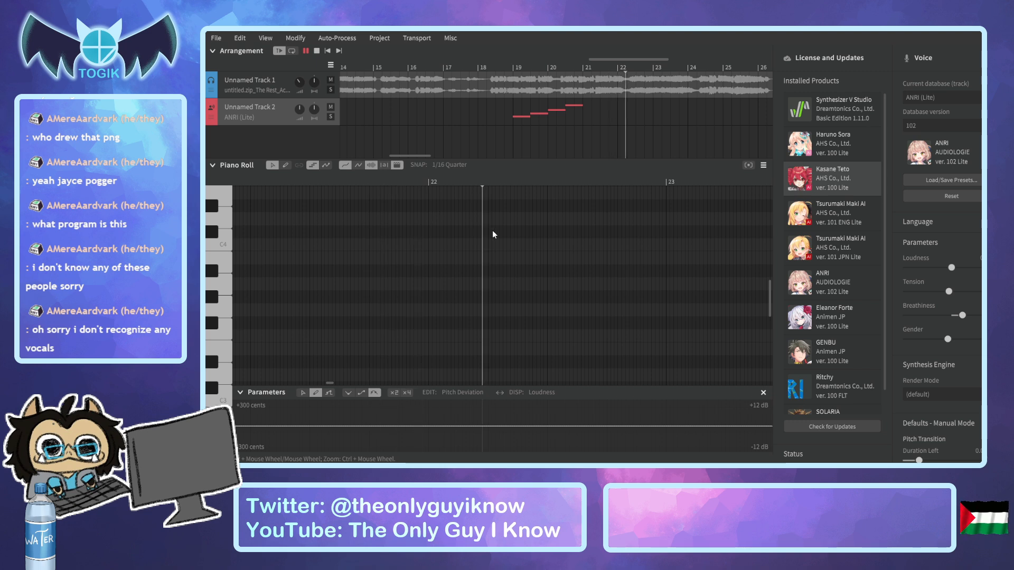
key(space)
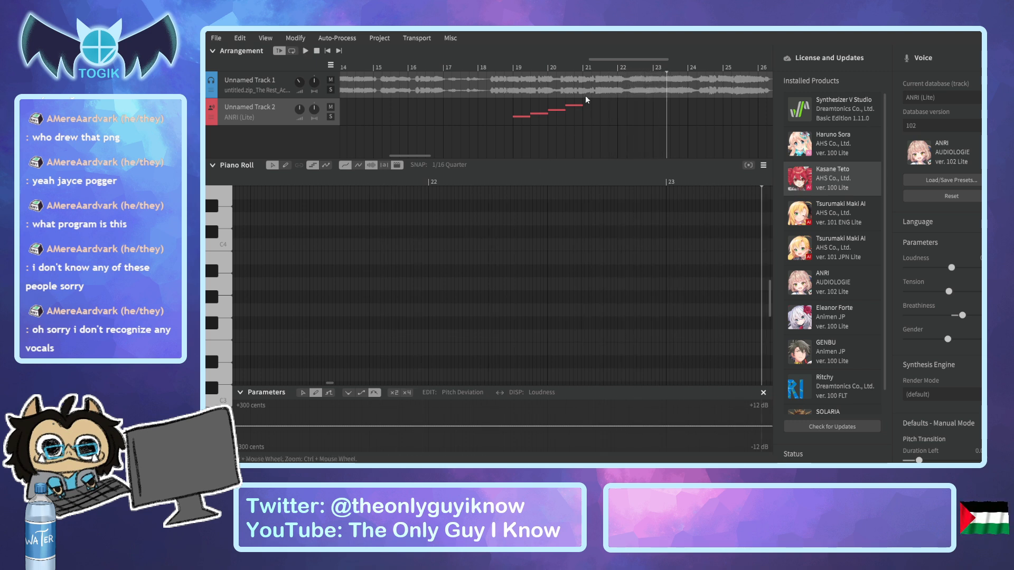
Copy the four rising "ah" notes and paste them at the start of bar 21.
drag(598, 62, 518, 58)
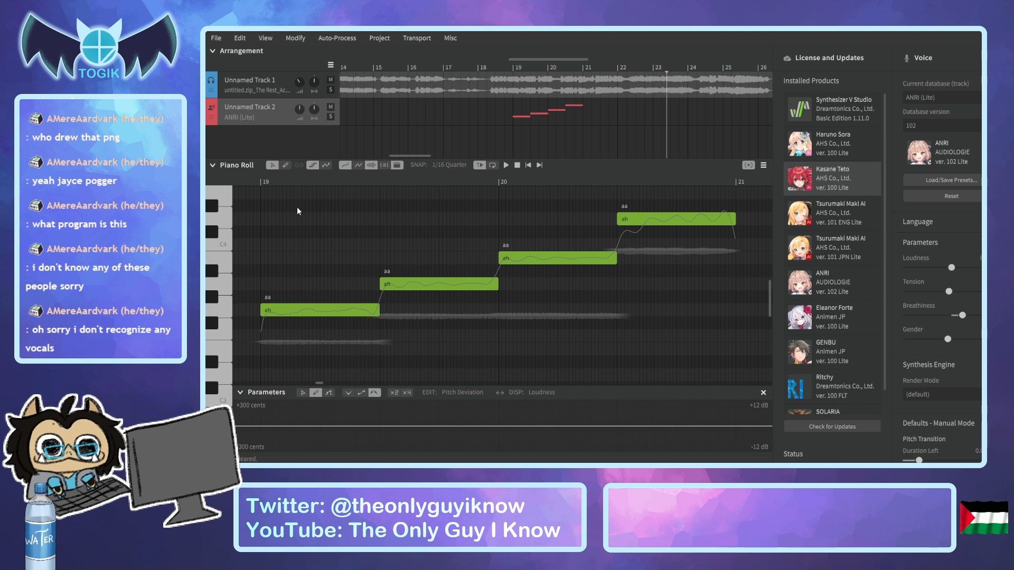
drag(286, 216, 689, 325)
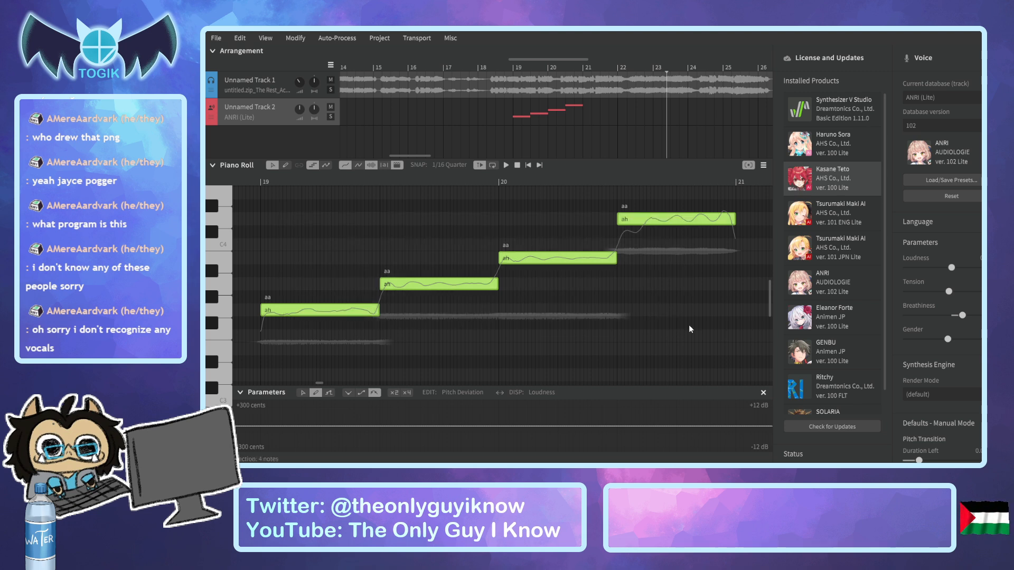
click(735, 181)
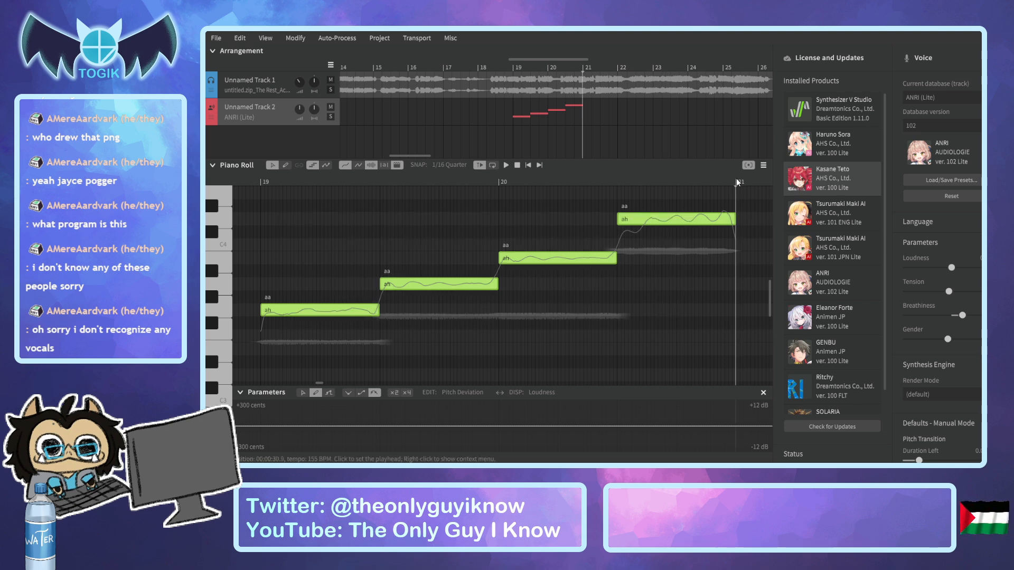
key(ctrl+v)
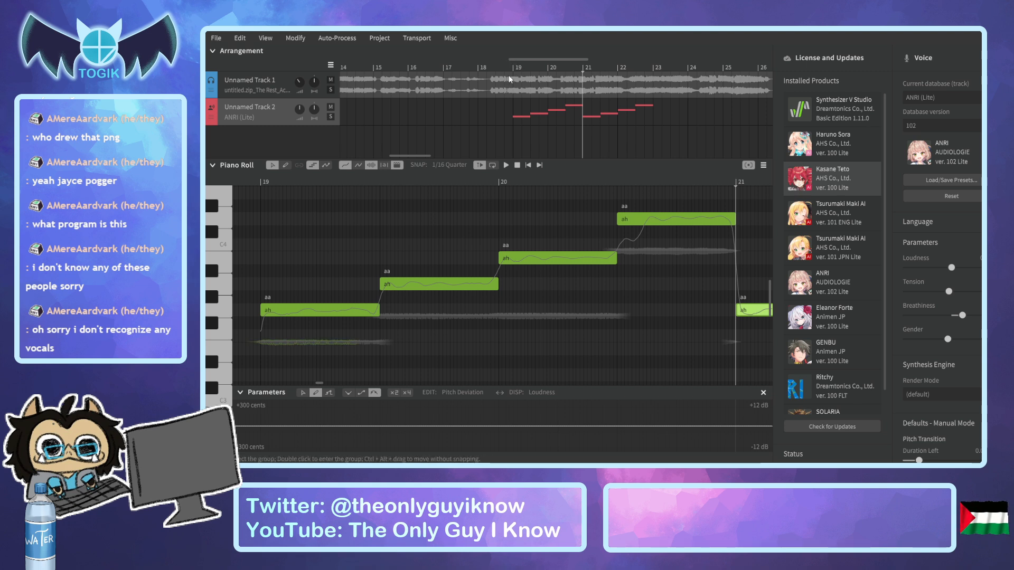
Play both rising phrases against the song from just before bar 19.
click(509, 75)
click(507, 68)
key(space)
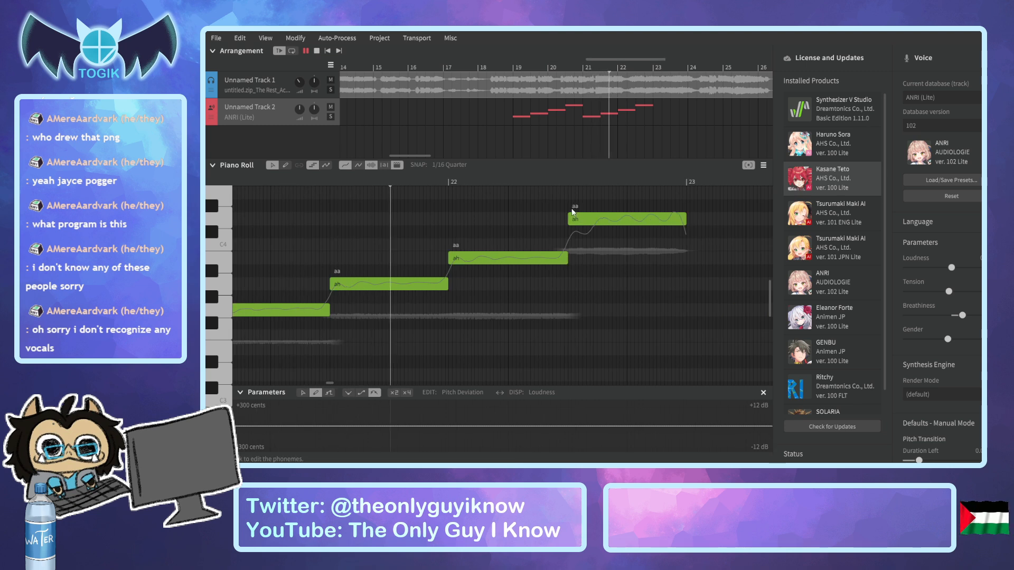
key(space)
Listen to the song audio from the start of bar 23, right after the pasted phrase.
drag(619, 59, 667, 62)
click(370, 183)
key(space)
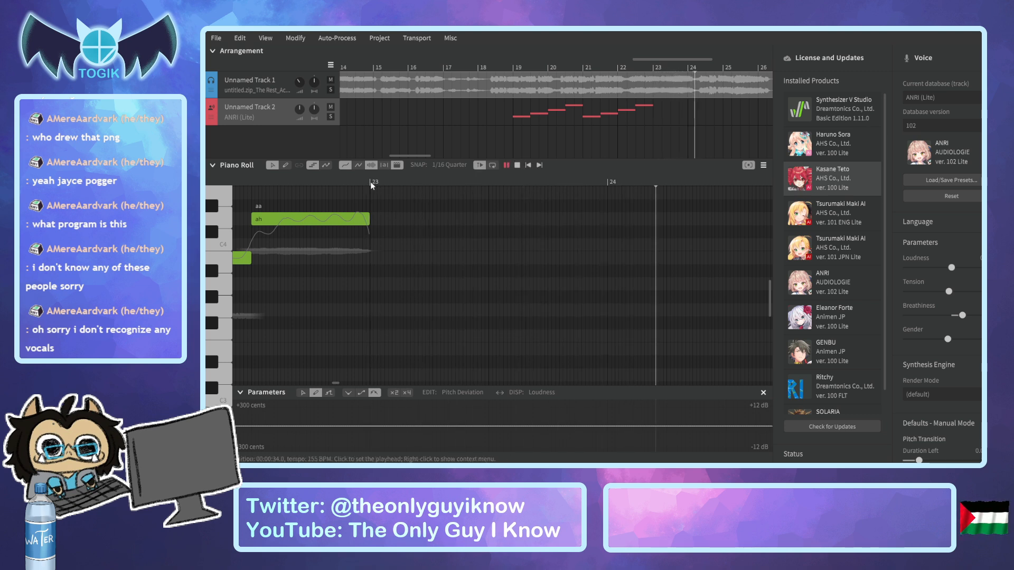
key(space)
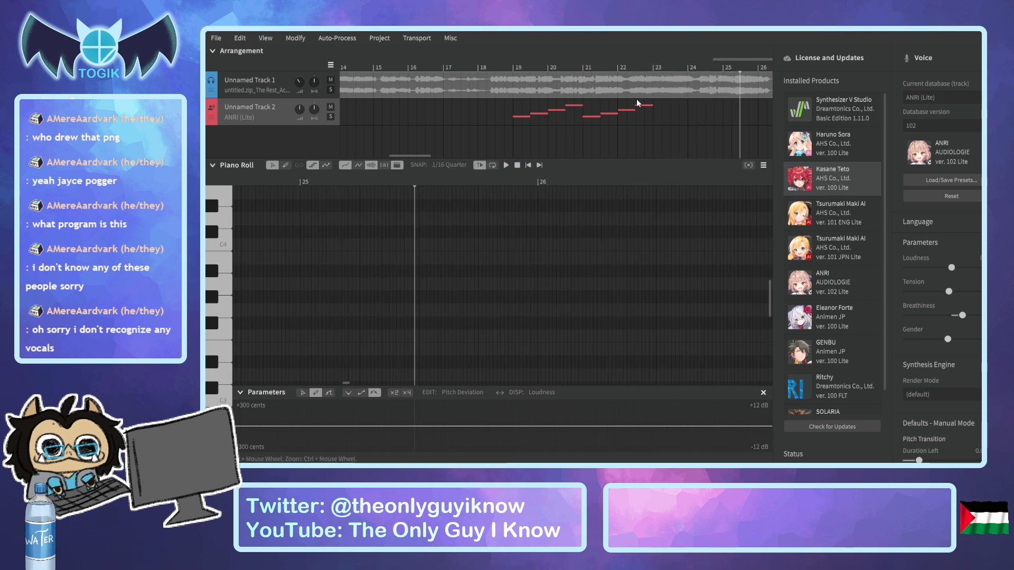
Play the harmony with the song from just before bar 19 through to bar 25.
click(728, 59)
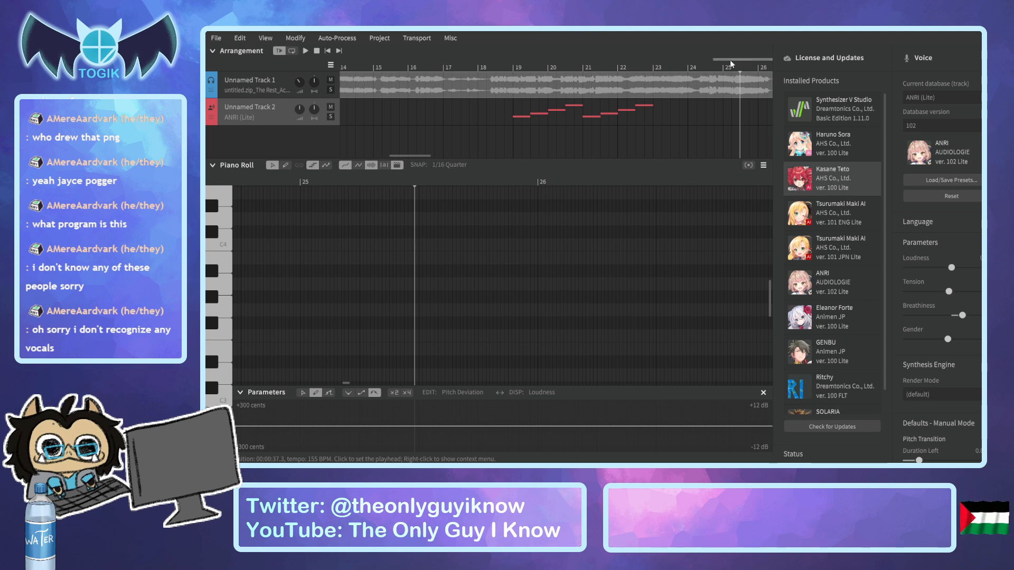
drag(730, 61, 720, 58)
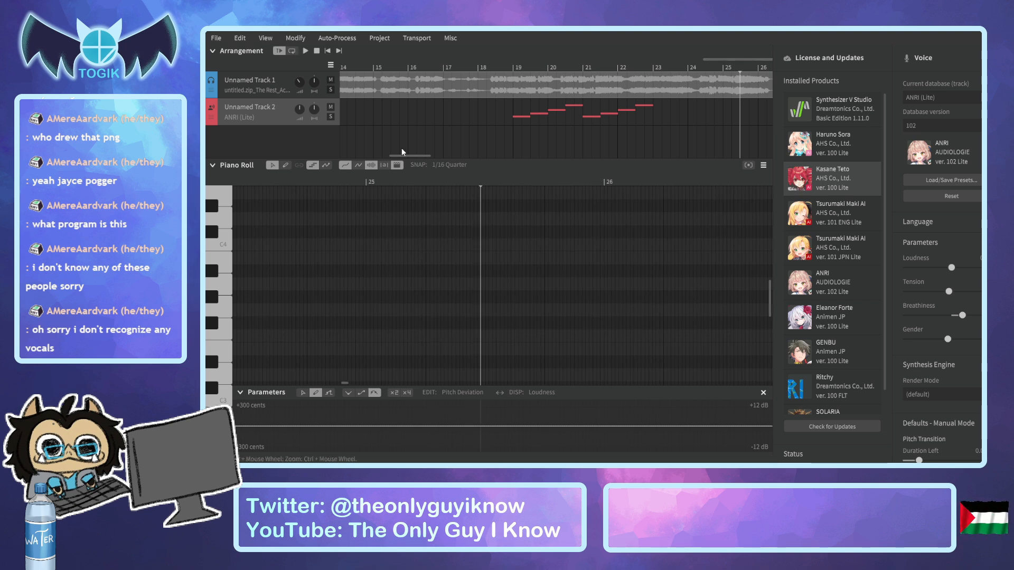
drag(403, 156, 416, 160)
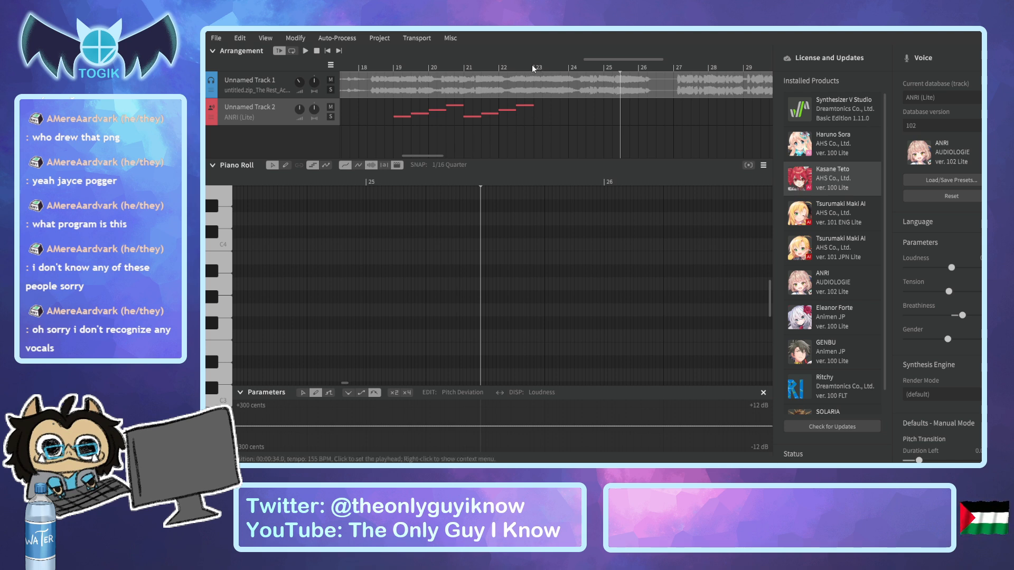
click(391, 65)
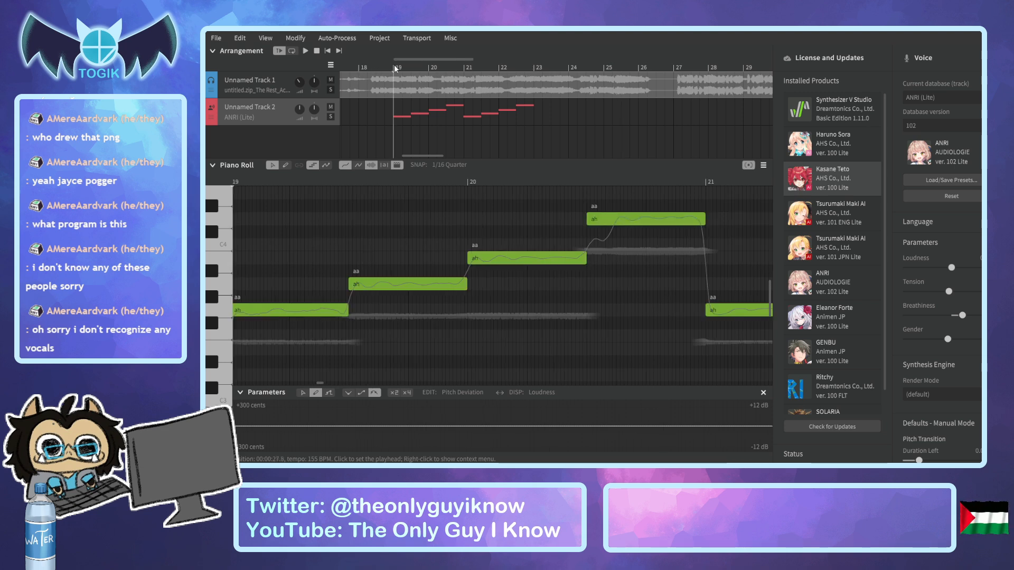
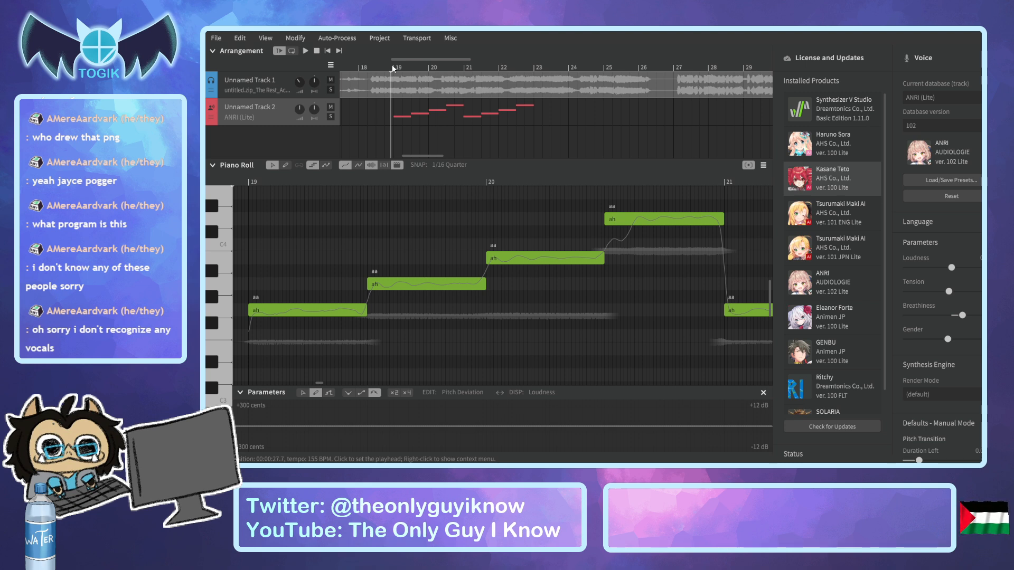
key(space)
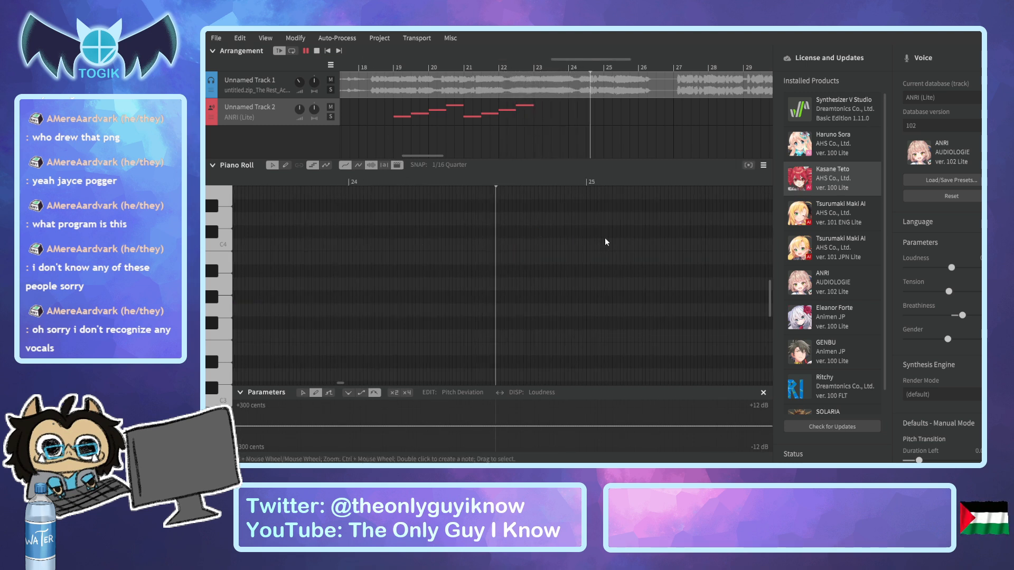
key(space)
Draw a C4 note about one and a half bars long from the start of bar 23.
click(534, 73)
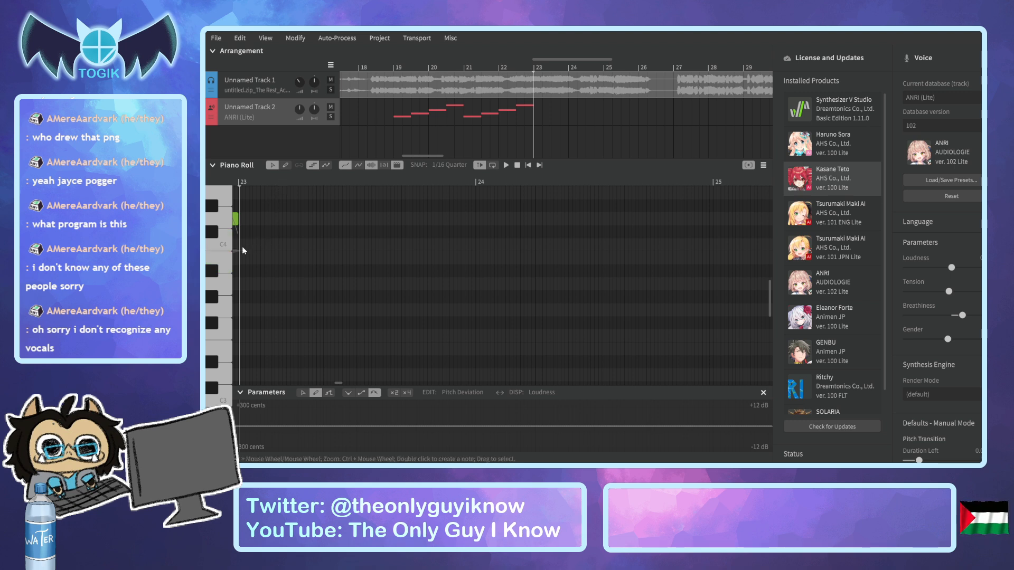
click(285, 165)
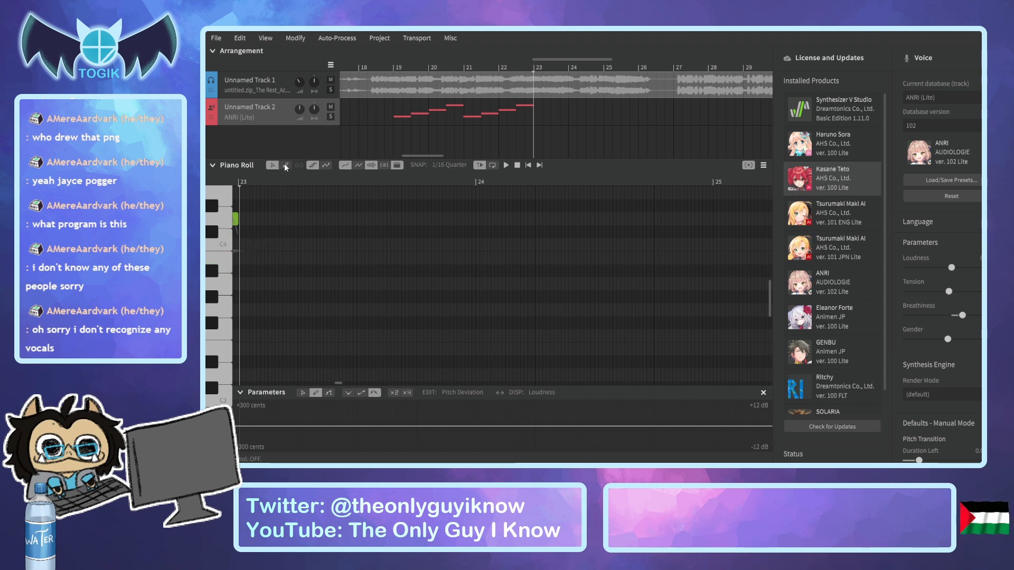
drag(241, 244, 346, 252)
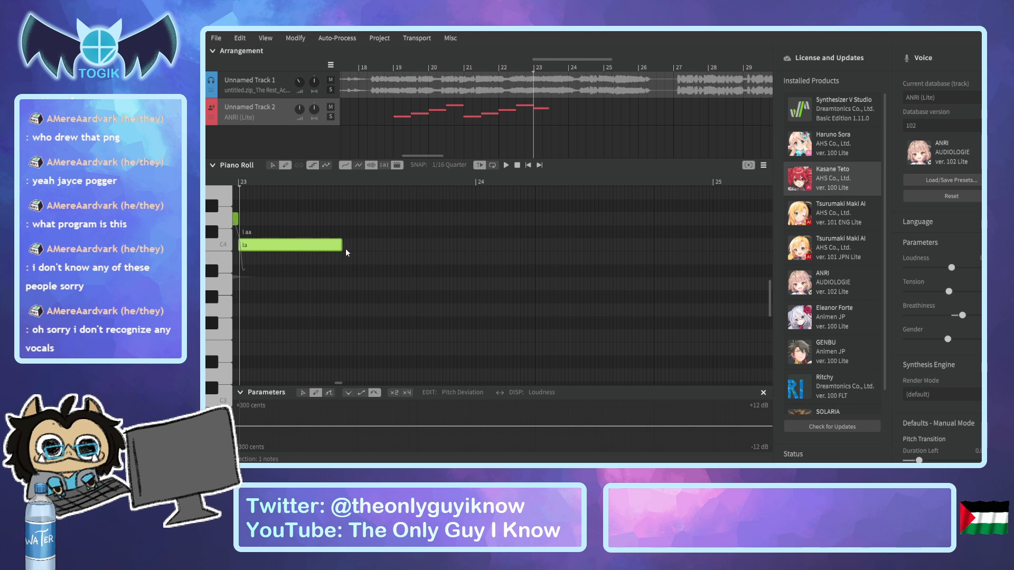
drag(426, 252, 466, 245)
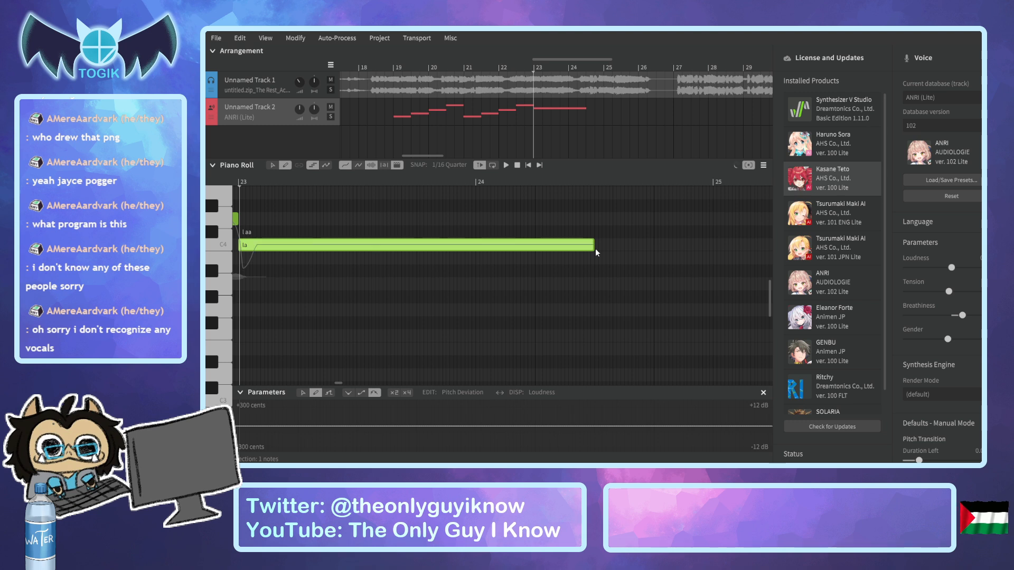
Set the lyric of the long C4 note at bar 23 to "ah".
click(526, 66)
key(space)
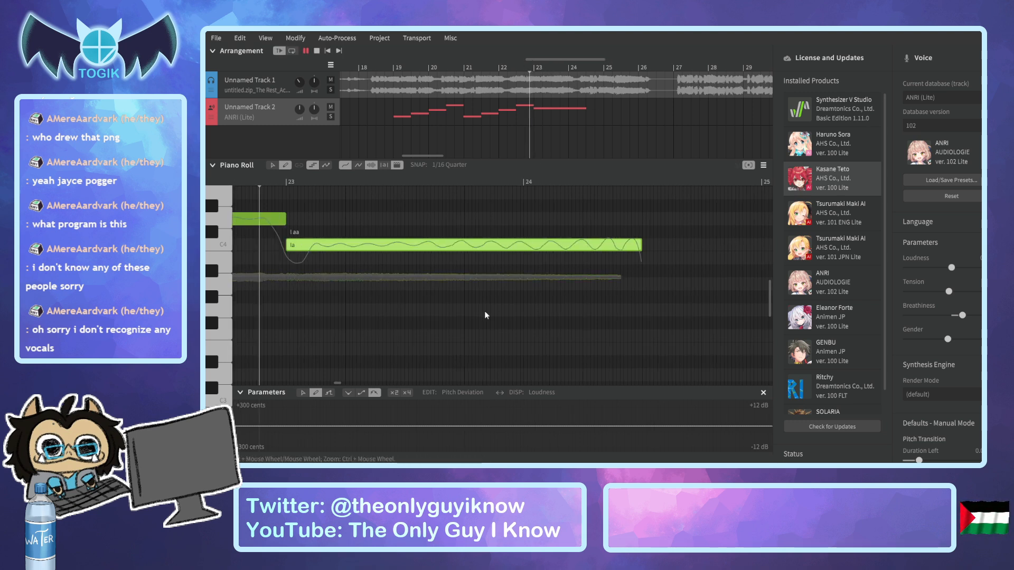
double_click(356, 248)
text(ah)
key(Return)
Play the long C4 "ah" note from just before bar 23.
click(256, 183)
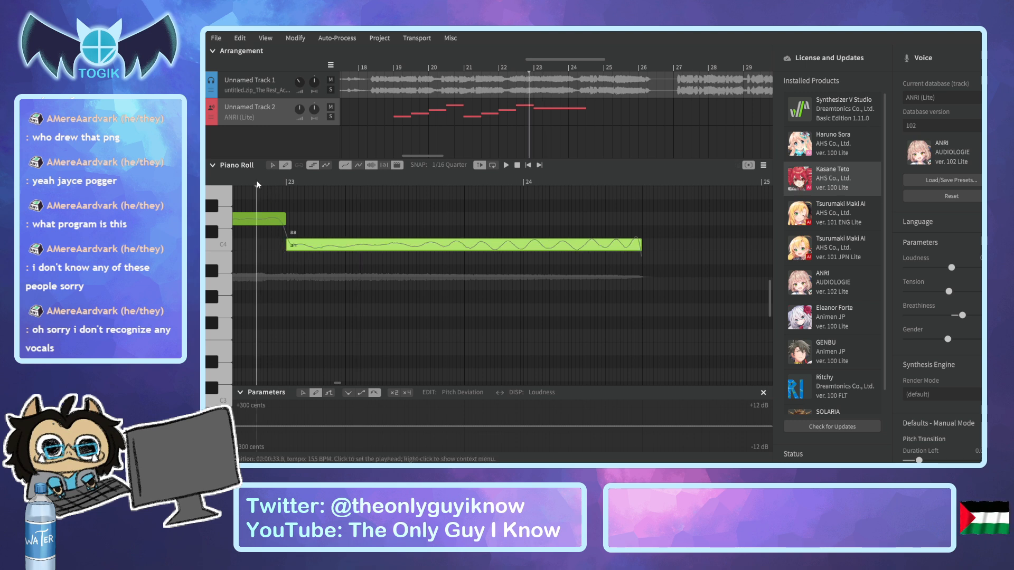
key(space)
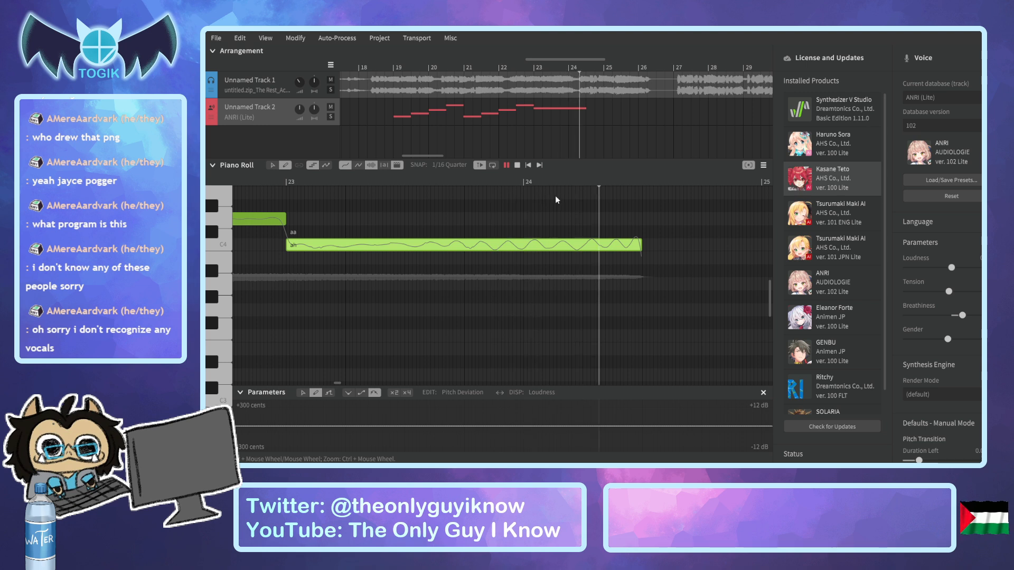
key(space)
Listen to the song audio from the end of the C4 note in the middle of bar 24.
drag(552, 59, 581, 61)
key(space)
click(452, 182)
drag(453, 180, 449, 180)
key(space)
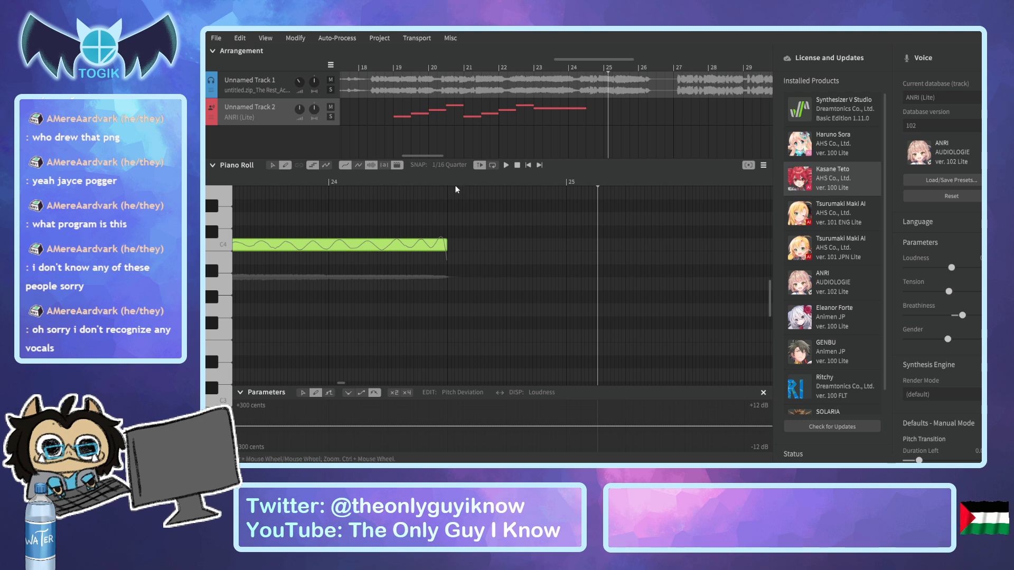
Replay the song audio repeatedly around the start of bar 25 to examine where the harmony changes.
click(567, 184)
key(space)
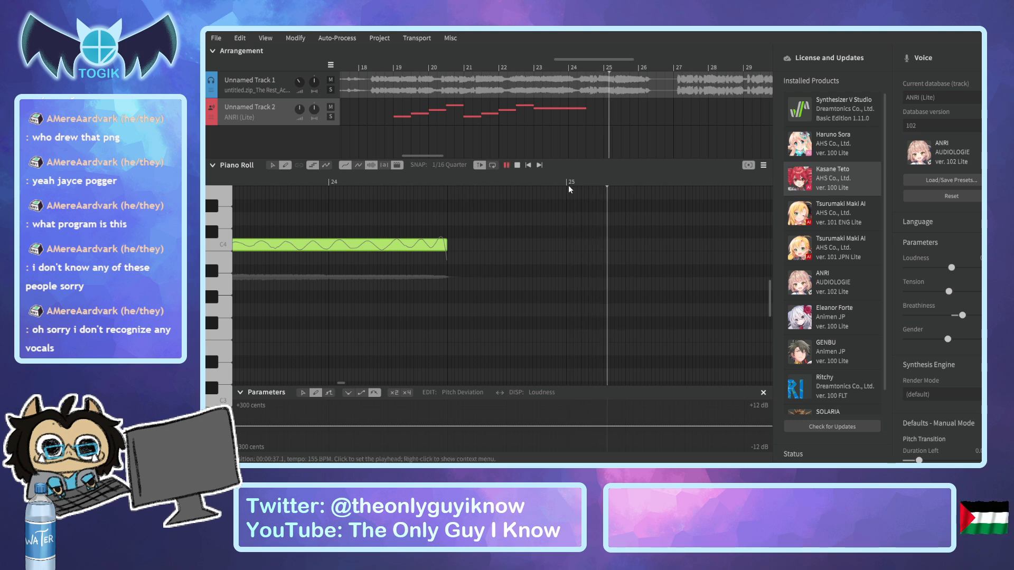
click(566, 181)
key(space)
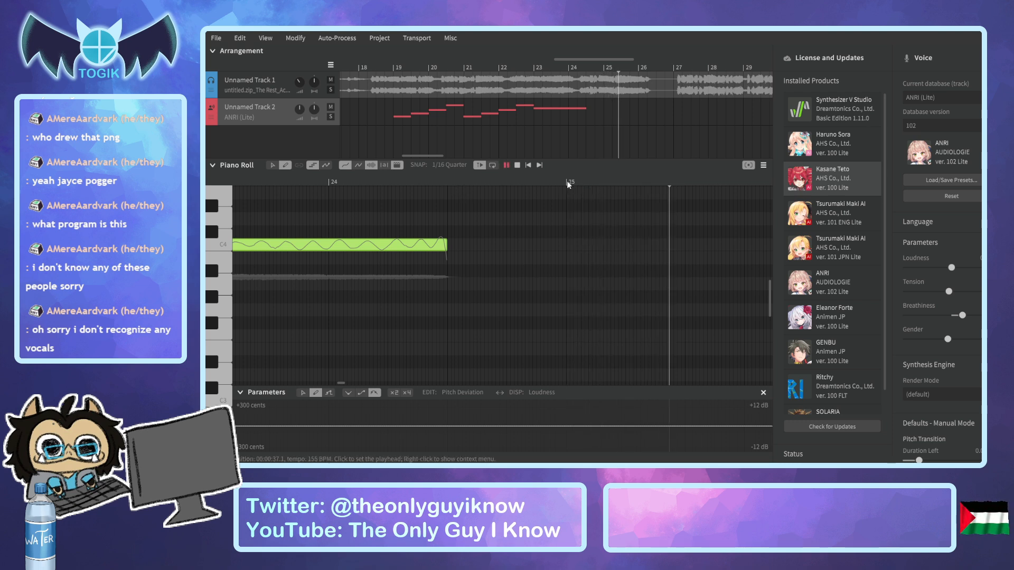
click(610, 69)
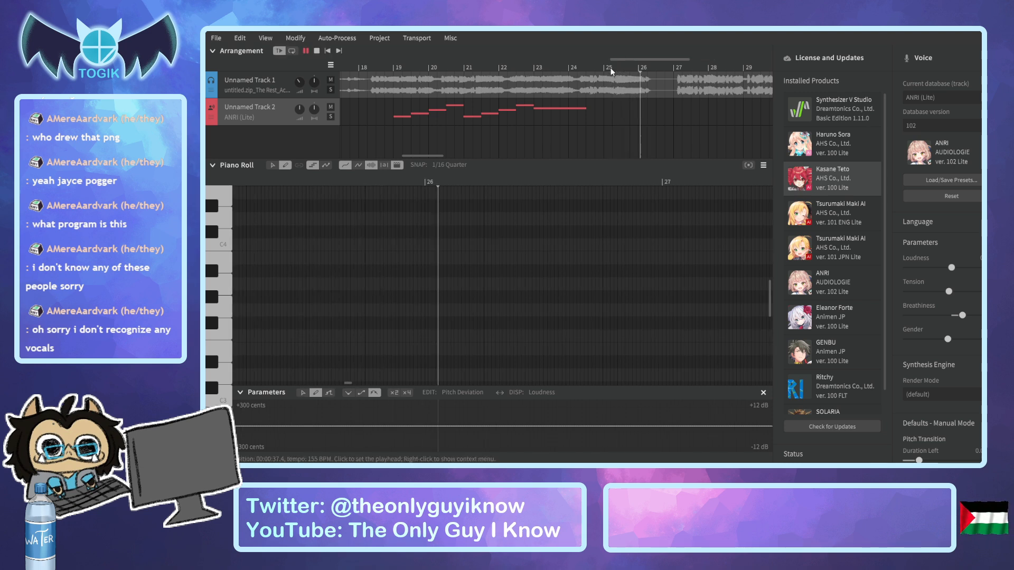
key(space)
click(602, 68)
key(space)
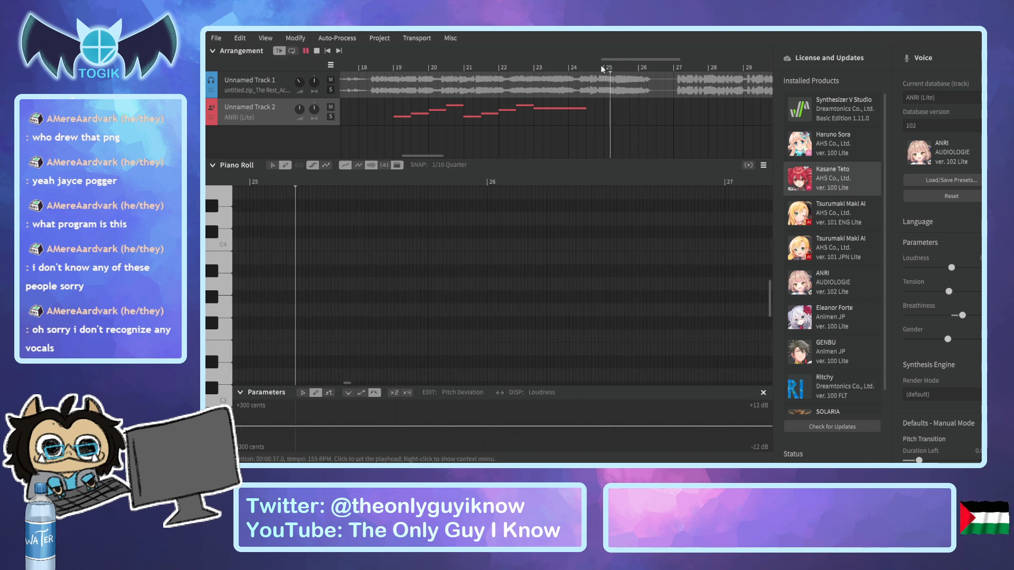
click(587, 66)
key(space)
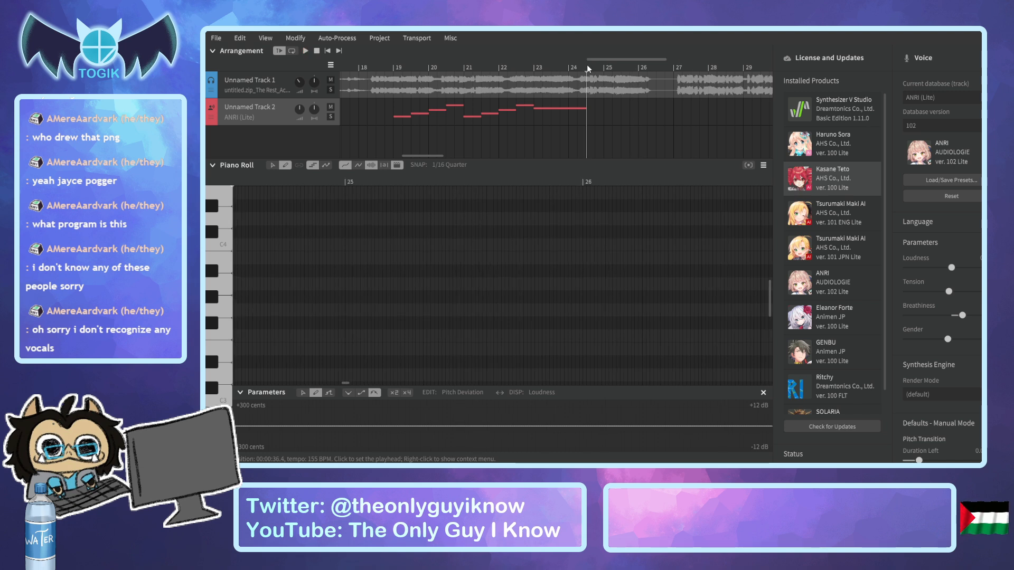
click(602, 68)
key(space)
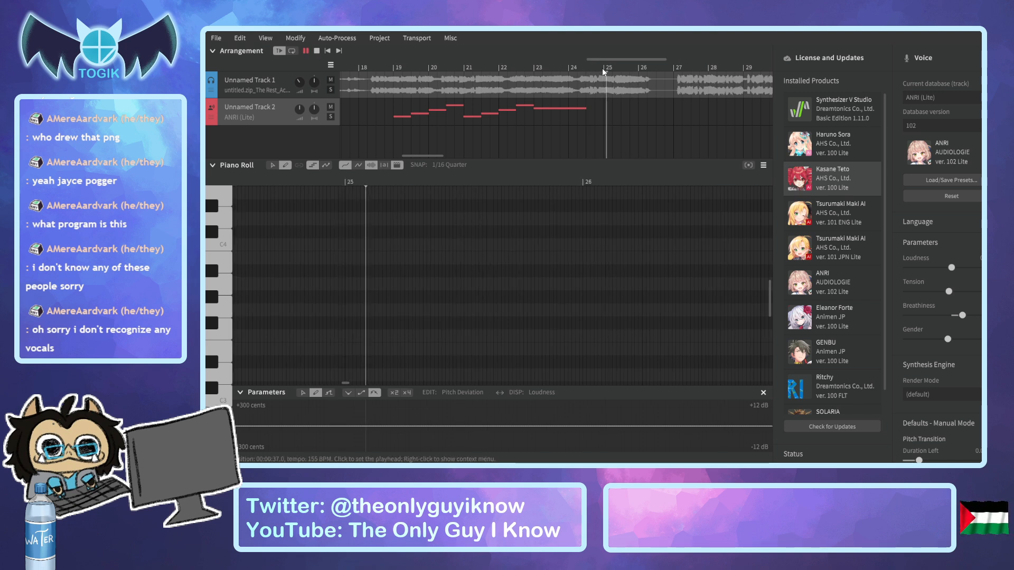
key(space)
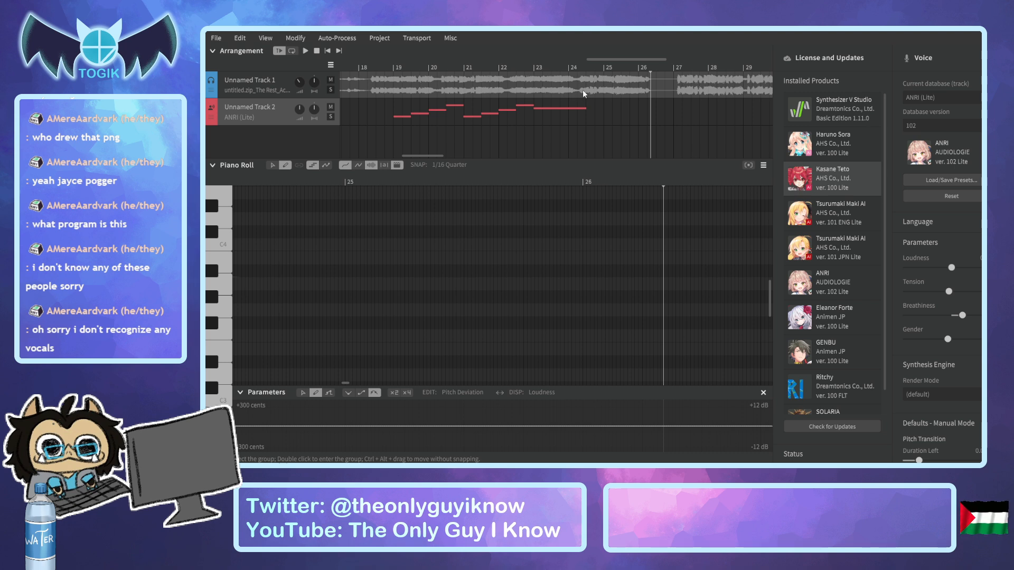
Play from just before bar 24 into bar 25, and extend the C4 note to about the fourth beat of bar 24.
click(565, 68)
key(space)
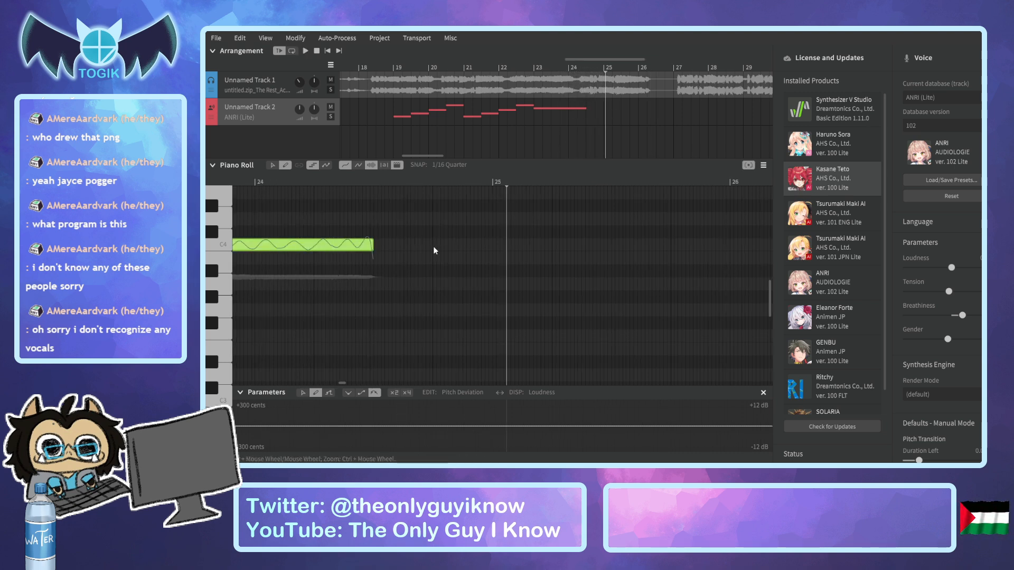
drag(374, 245, 430, 246)
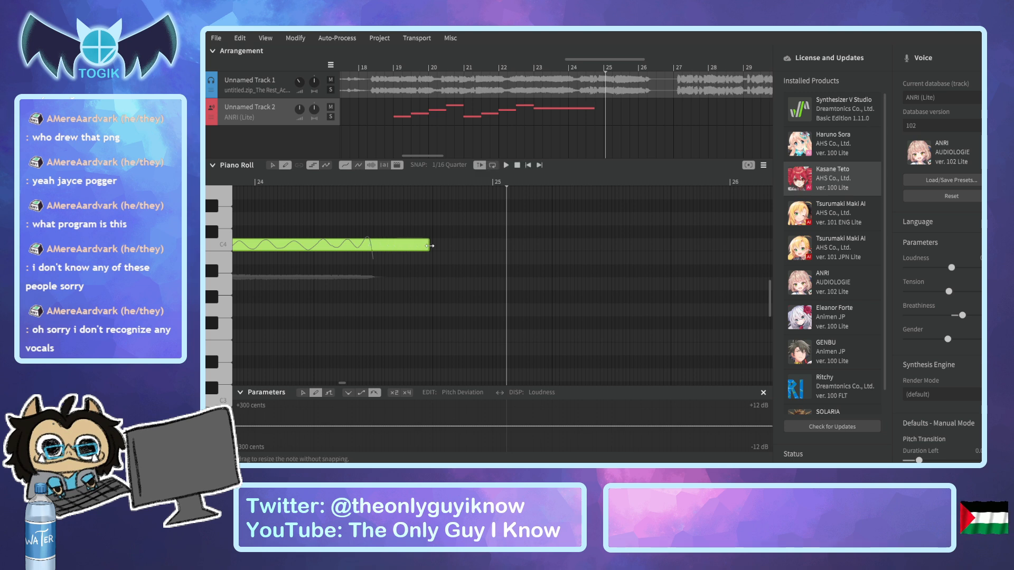
Mute the ANRI track and listen to the song audio alone from the start of bar 24 into bar 25.
click(430, 182)
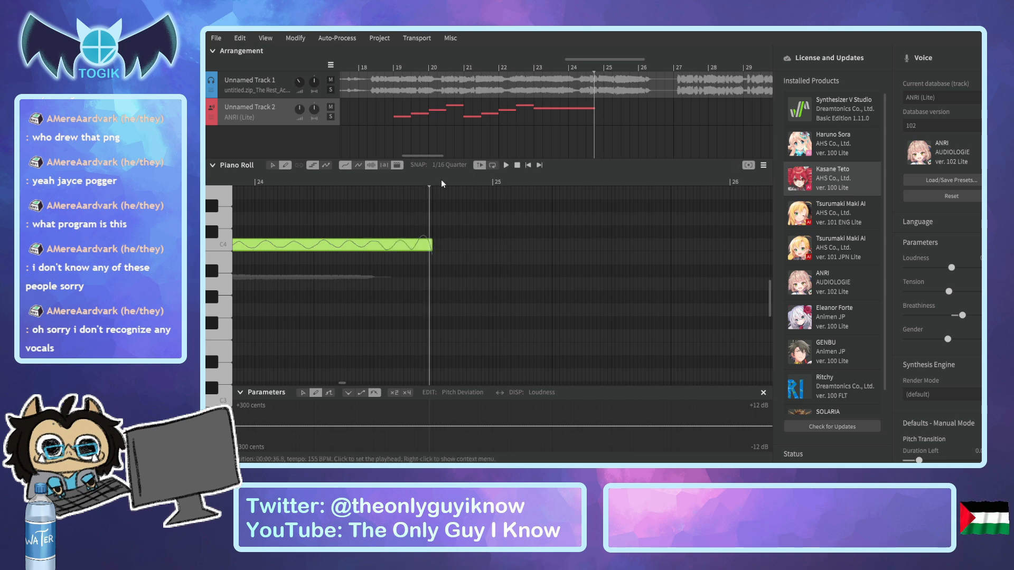
click(590, 68)
key(space)
key(space)
click(330, 106)
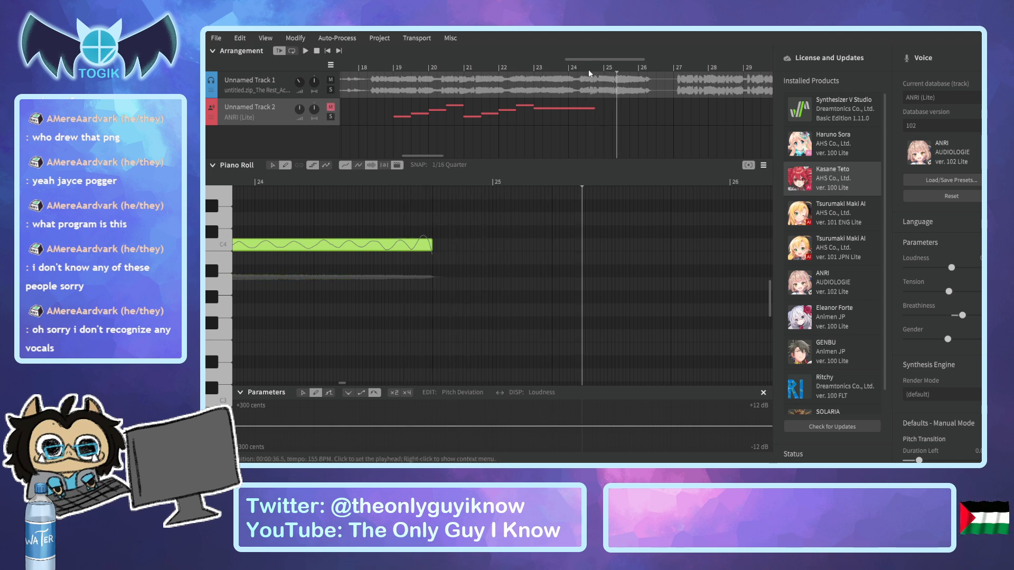
click(569, 68)
key(space)
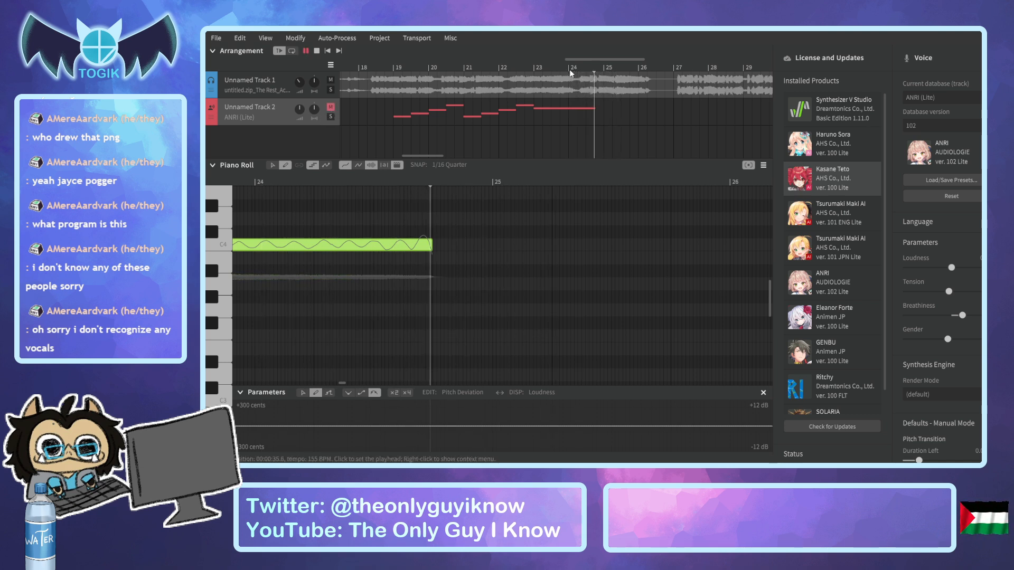
key(space)
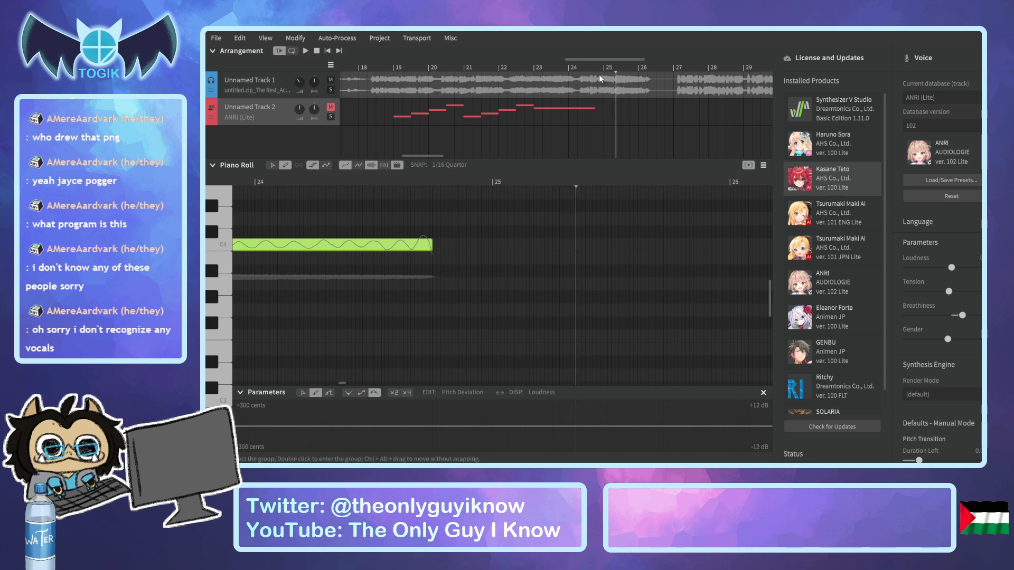
Replay the song audio several times from late bar 24 and the start of bar 25 to examine the harmony's ending.
click(587, 67)
key(space)
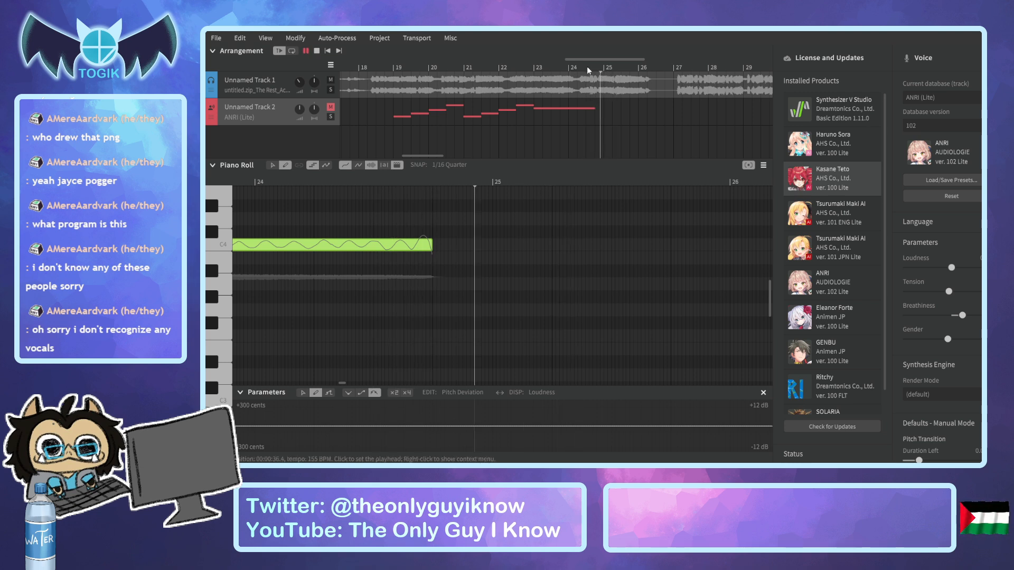
key(space)
click(603, 66)
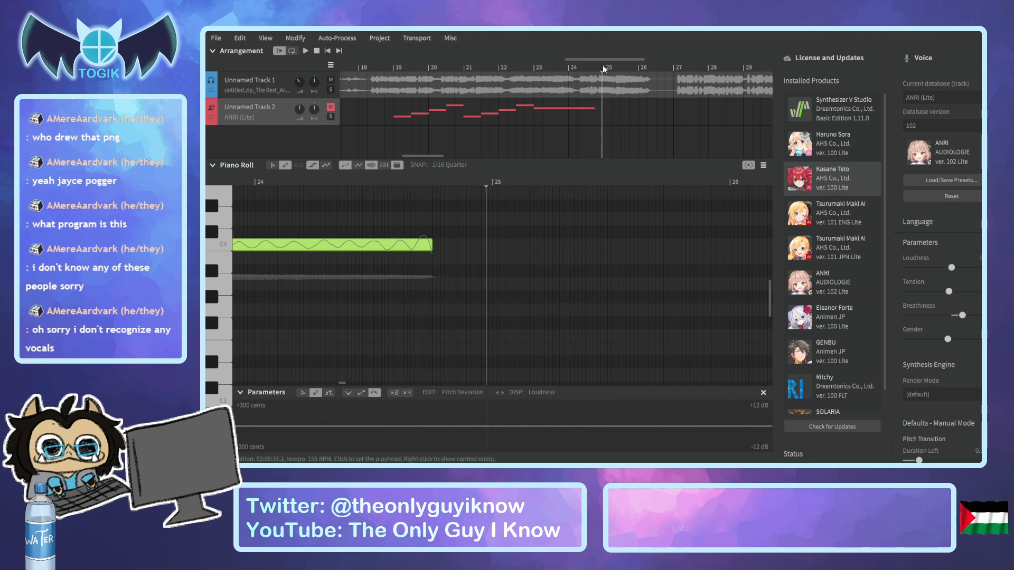
key(space)
key(space)
key(space)
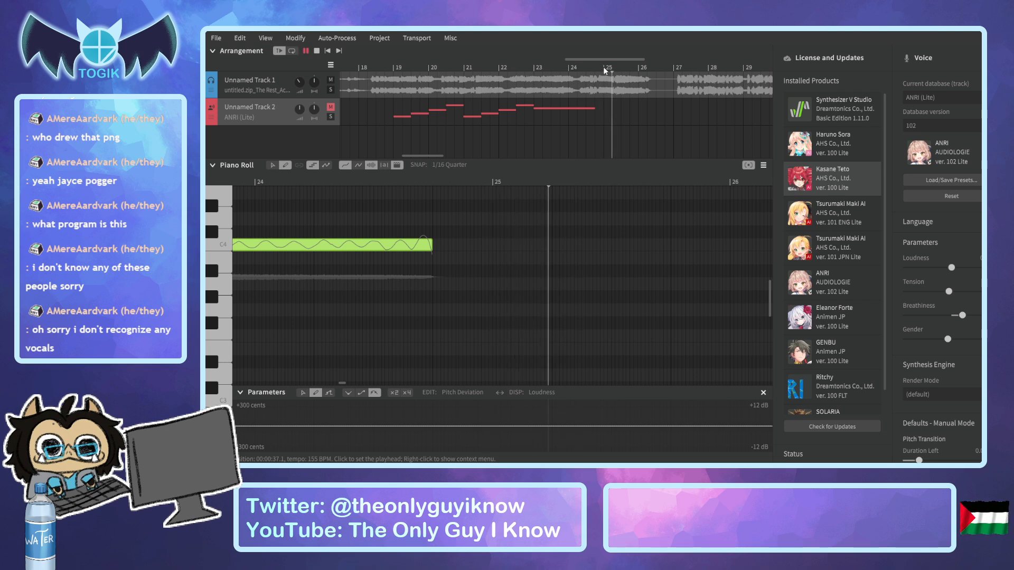
key(space)
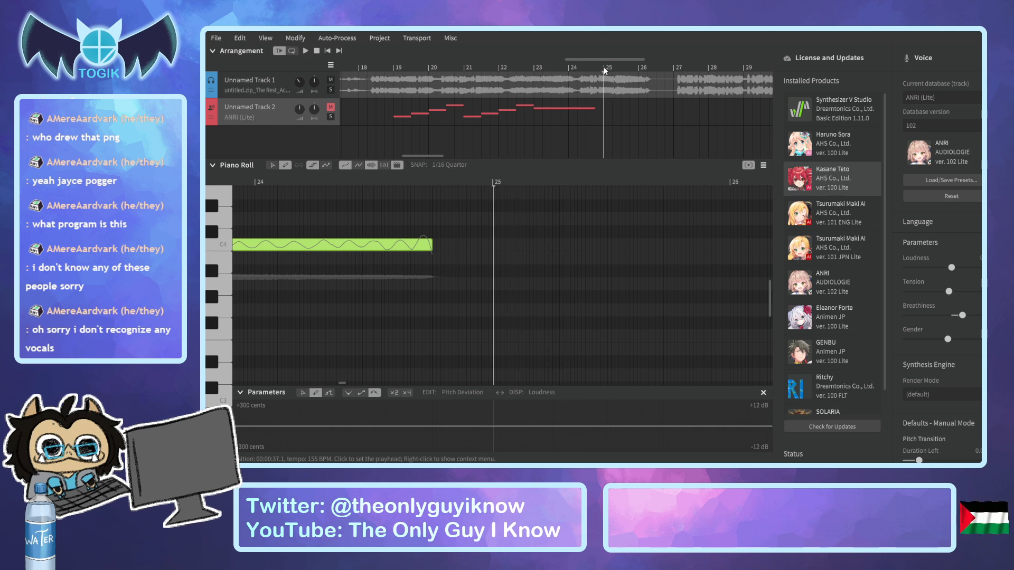
key(space)
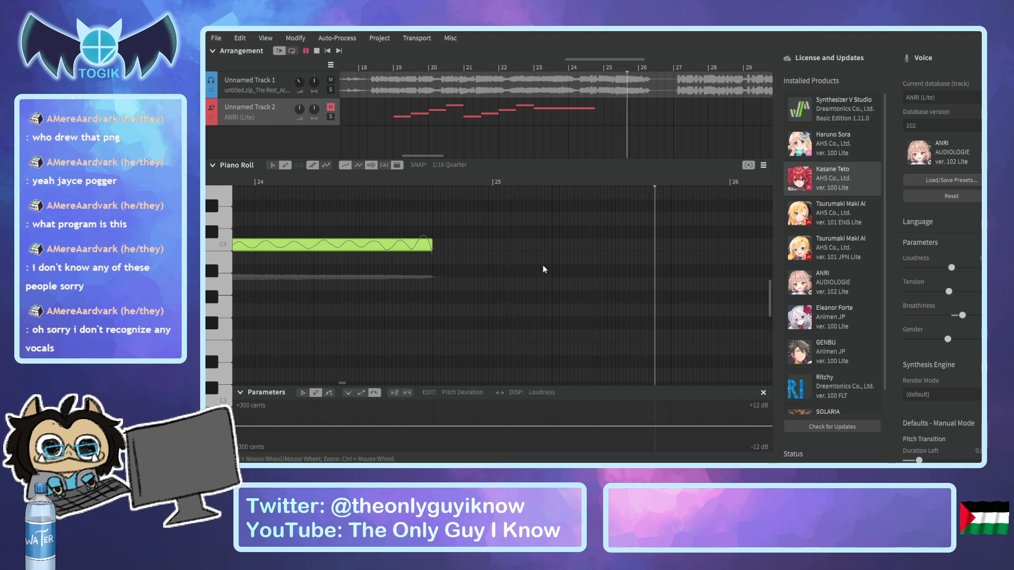
key(space)
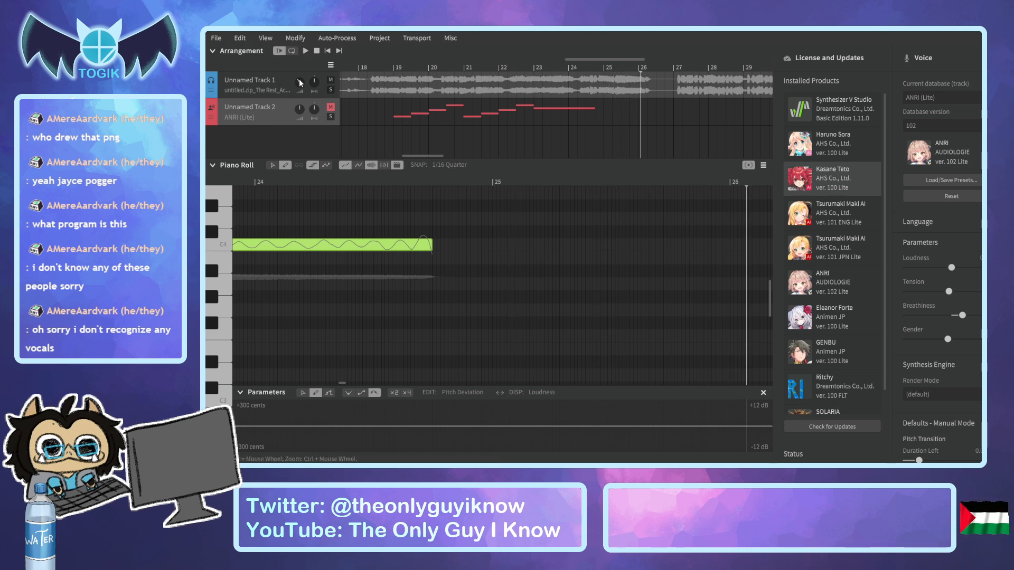
Raise the song audio track's volume to about -0.8 dB and play it from the start of bar 24.
drag(299, 80, 304, 71)
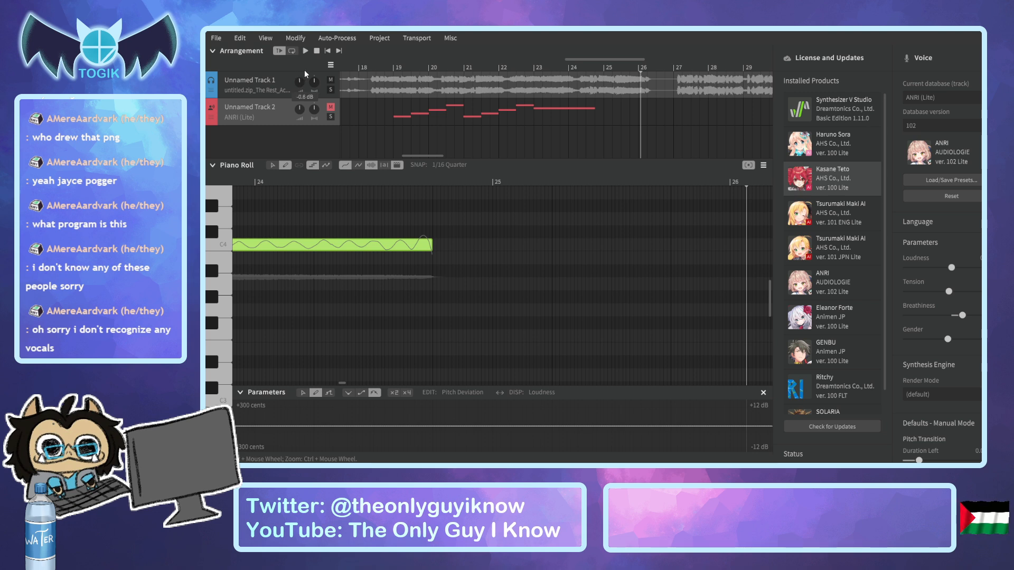
click(600, 65)
click(570, 67)
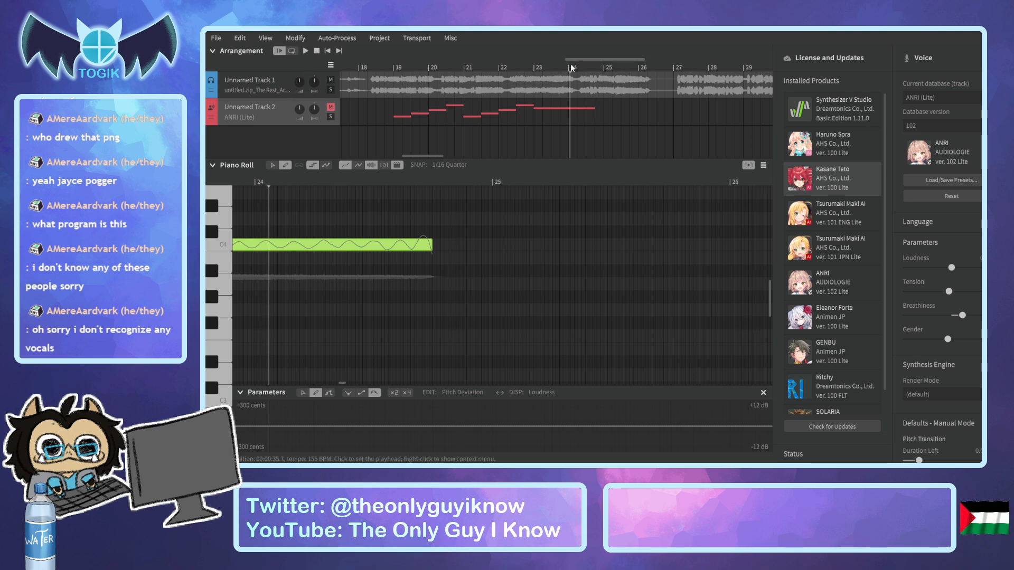
key(space)
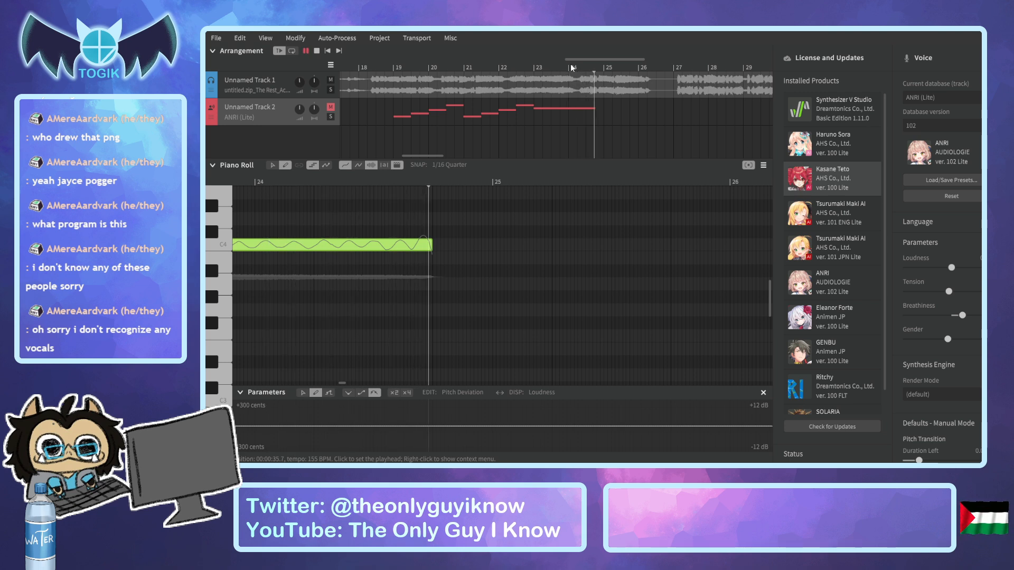
key(space)
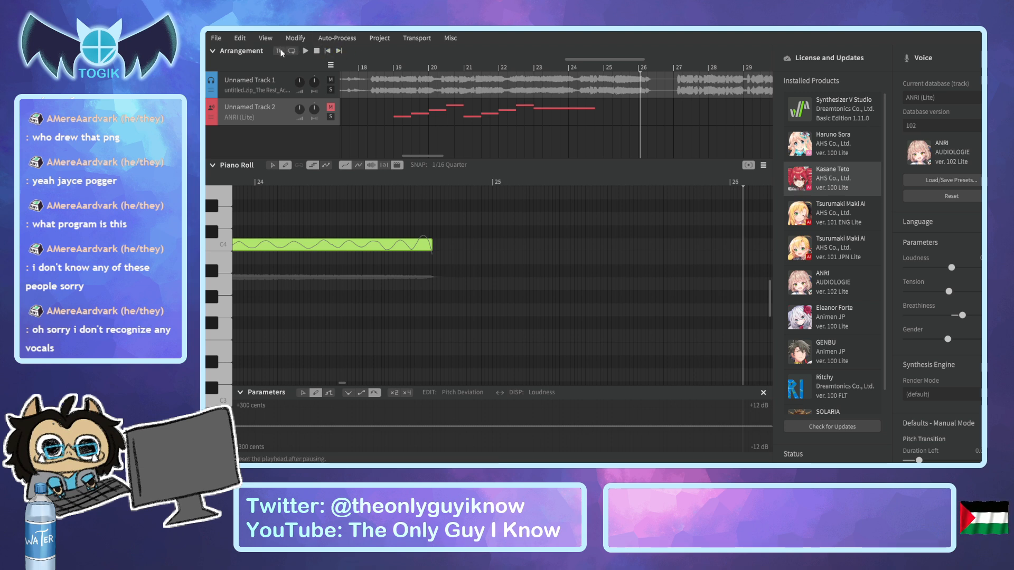
Replay the song audio from bar 24 and from just before bar 23, and unmute the ANRI track.
click(585, 63)
click(575, 66)
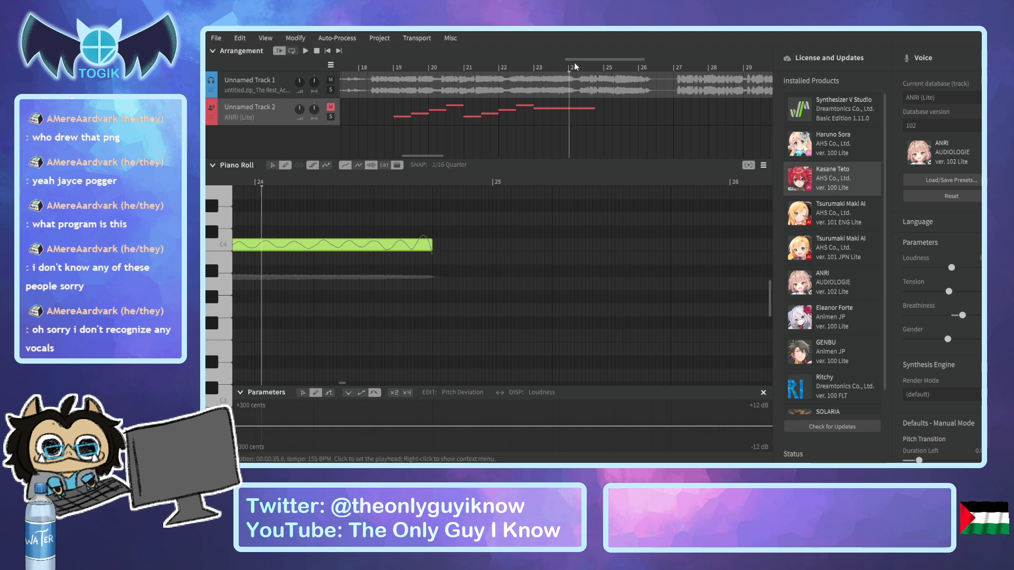
key(space)
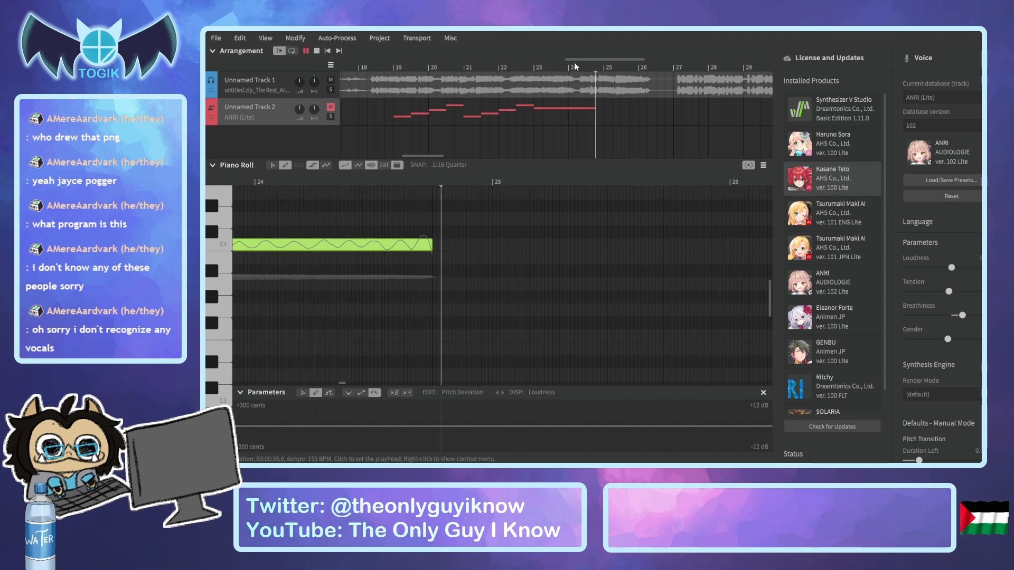
key(space)
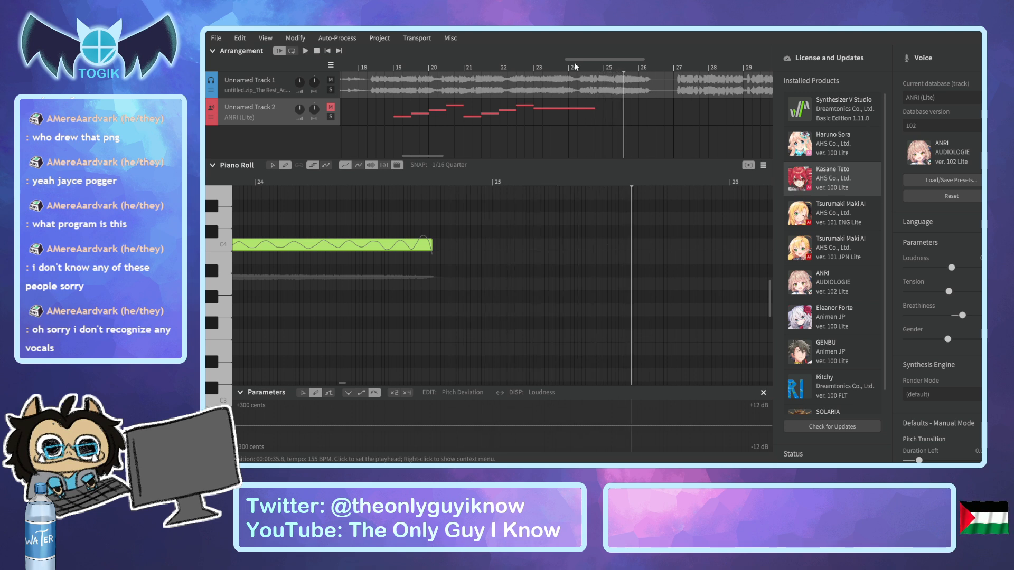
click(530, 65)
key(space)
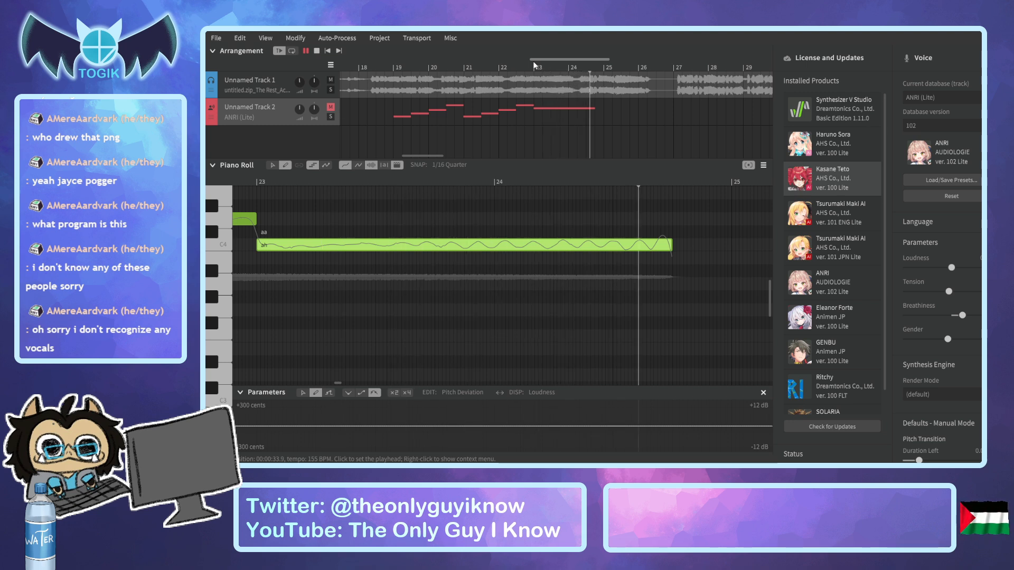
key(space)
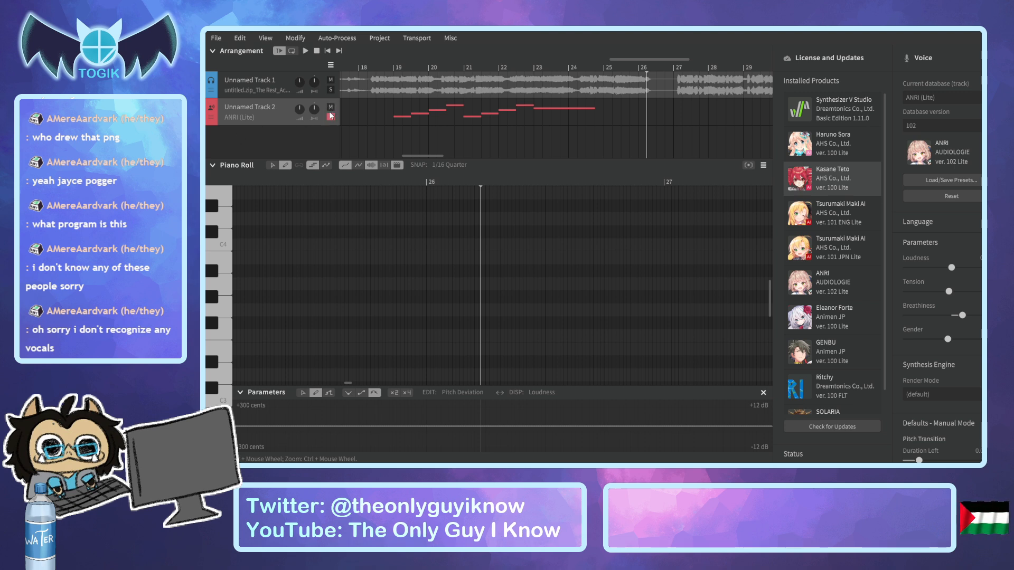
Select all the "ah" notes of the harmony phrase from bar 19 through bar 24.
mouse_move(435, 156)
mouse_down()
mouse_move(445, 168)
mouse_move(434, 159)
mouse_up()
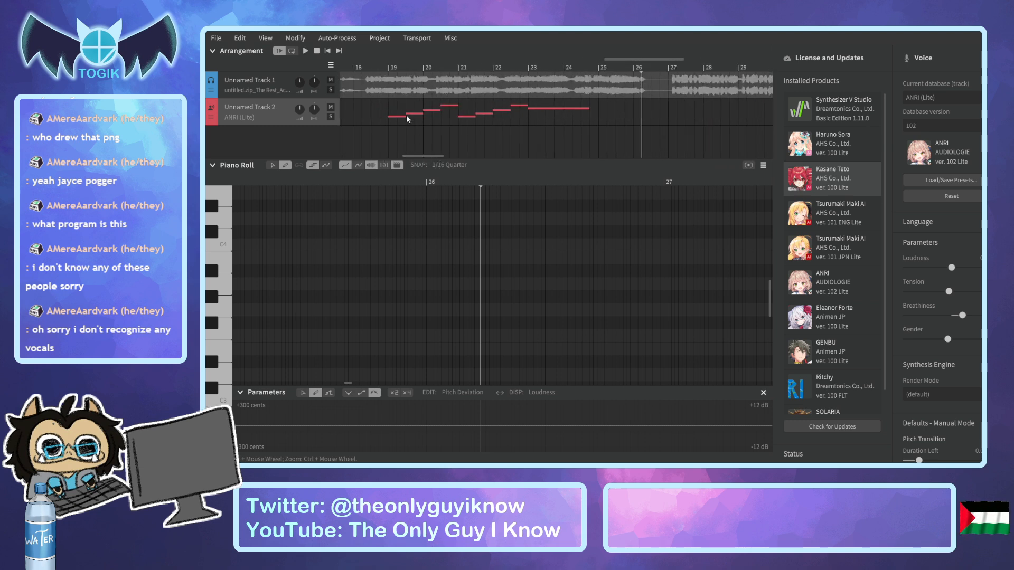
click(386, 68)
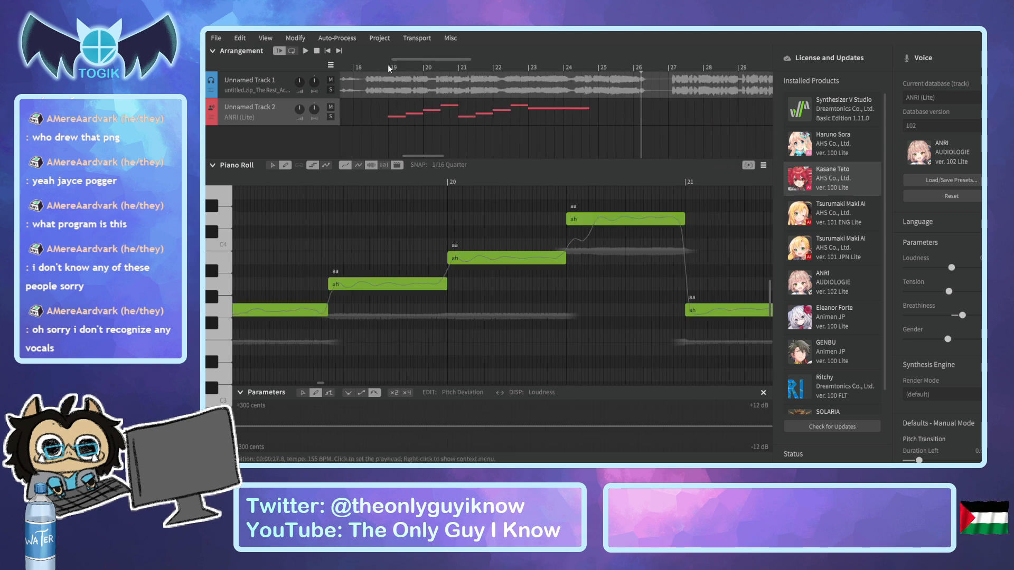
scroll(458, 264, down, 5)
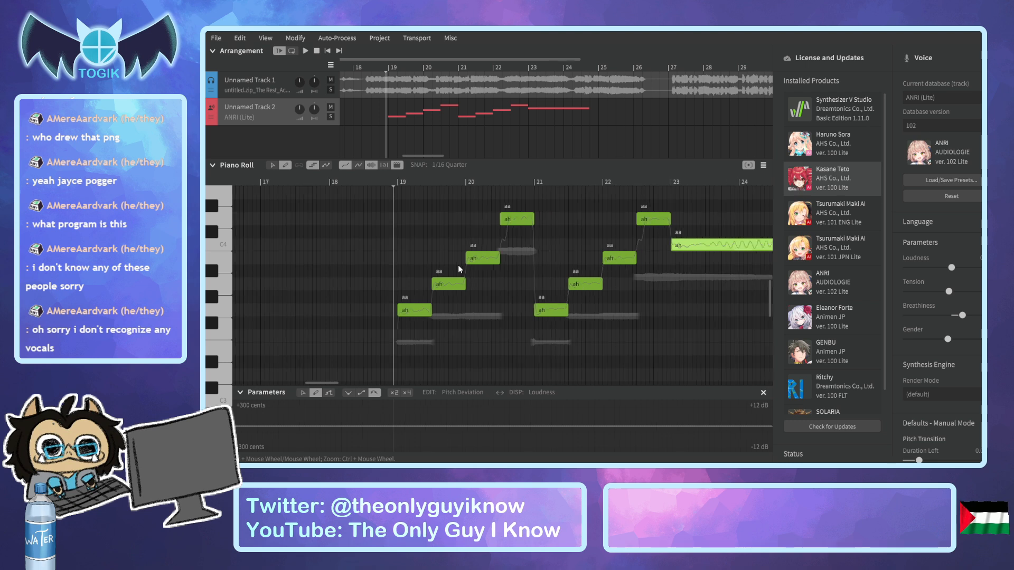
click(272, 165)
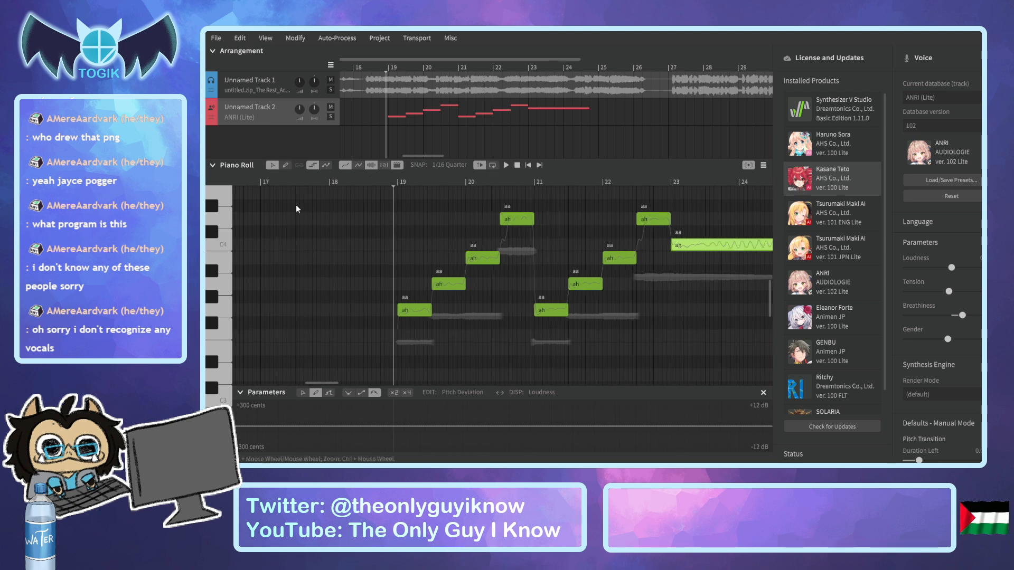
scroll(315, 383, right, 3)
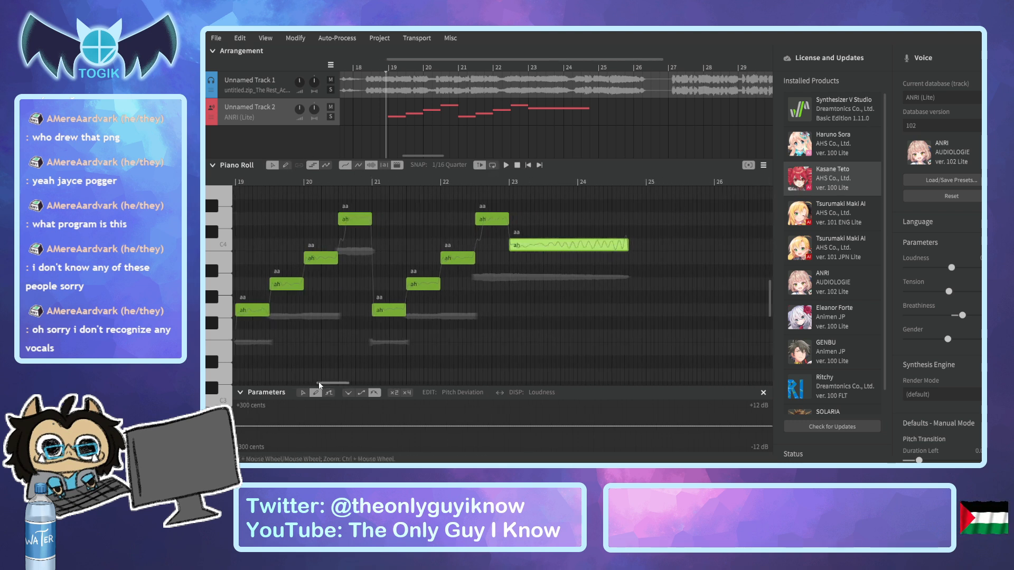
scroll(317, 384, left, 1)
drag(303, 200, 613, 334)
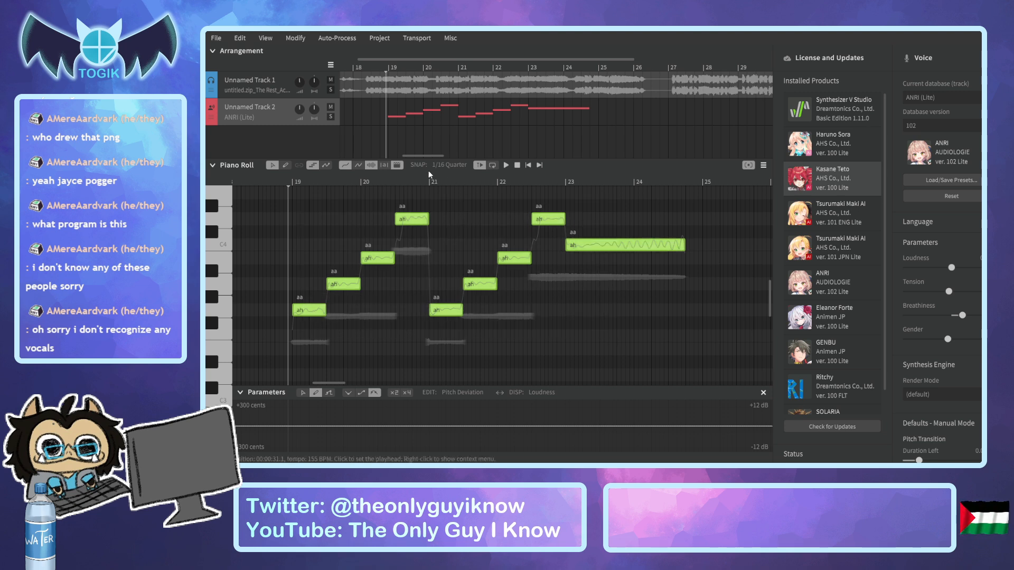
Listen to the song audio from the start of bar 53 to about bar 55.
drag(424, 155, 454, 153)
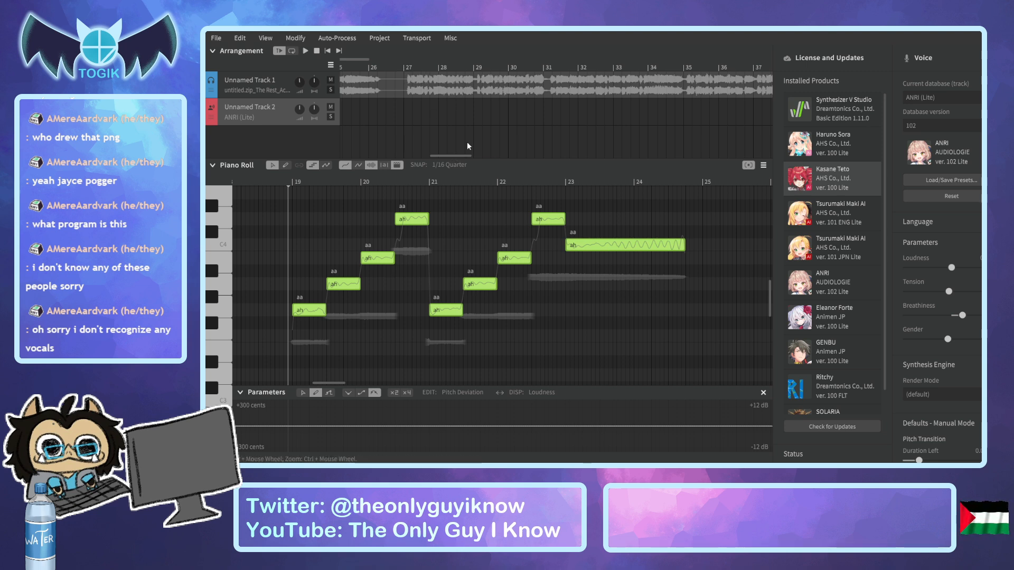
drag(452, 155, 532, 141)
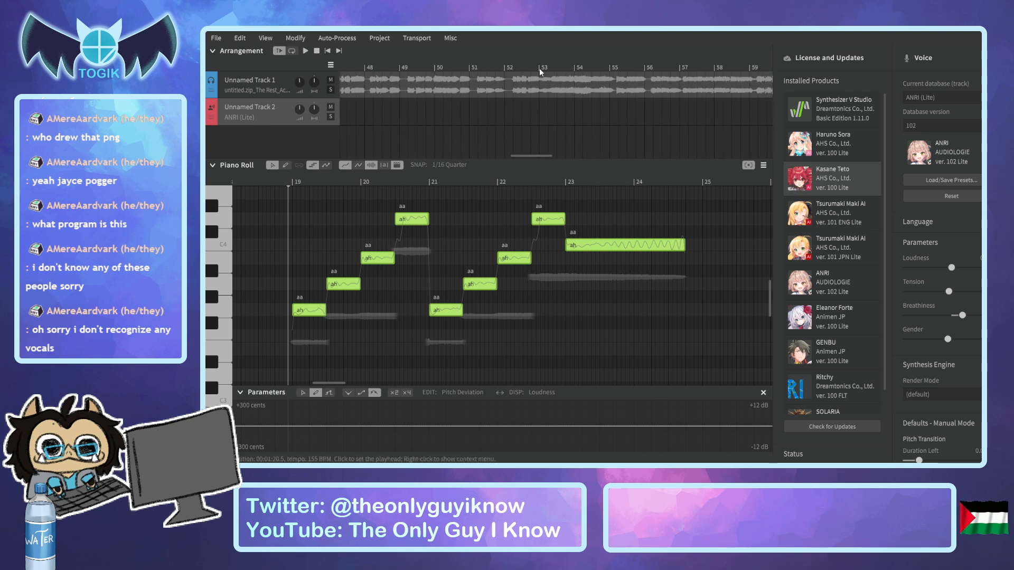
click(539, 69)
key(space)
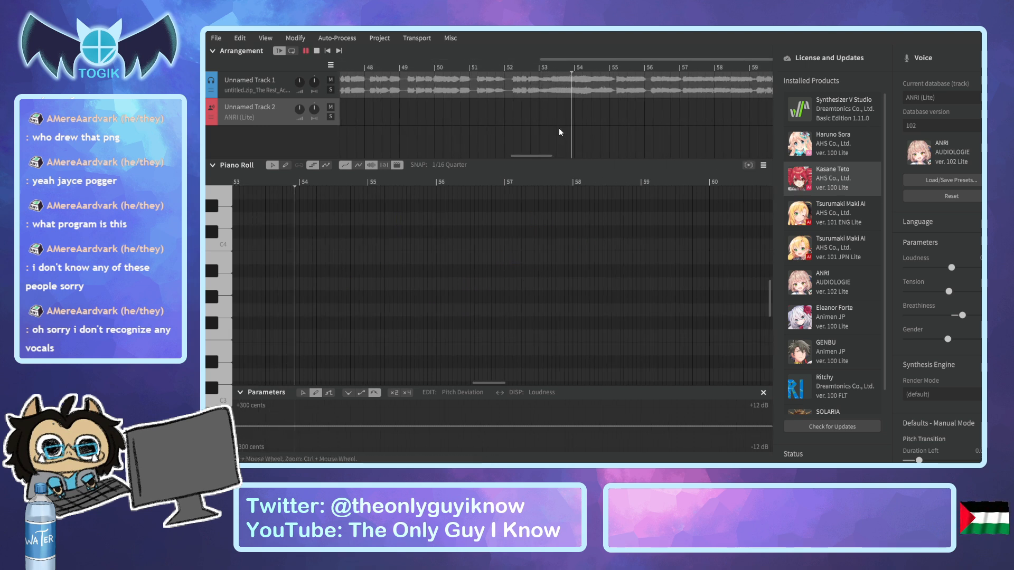
key(space)
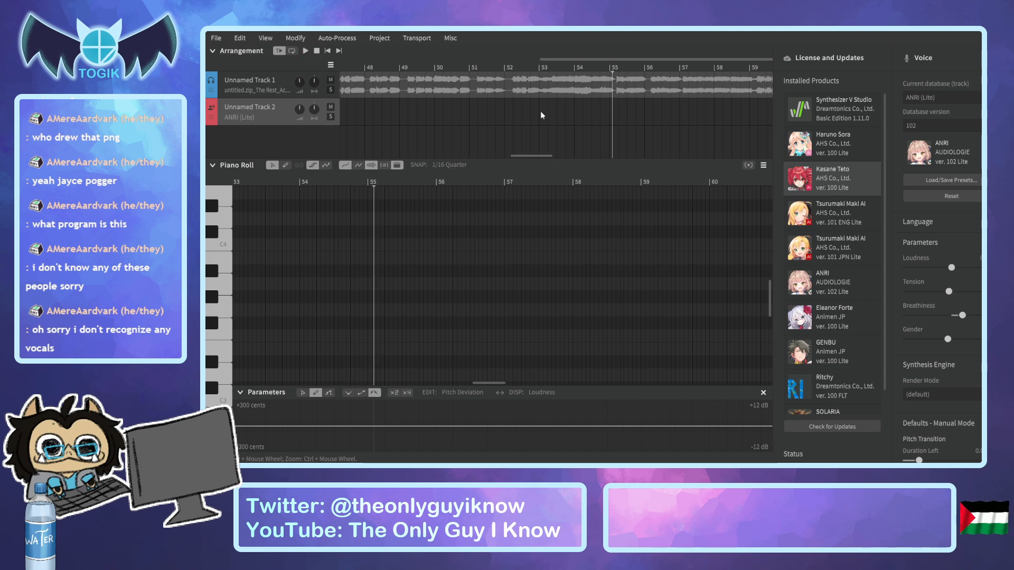
Replay the passage from bar 53 to bar 55 to check the harmony's entry, and return the playhead to the start of bar 53.
click(538, 65)
key(space)
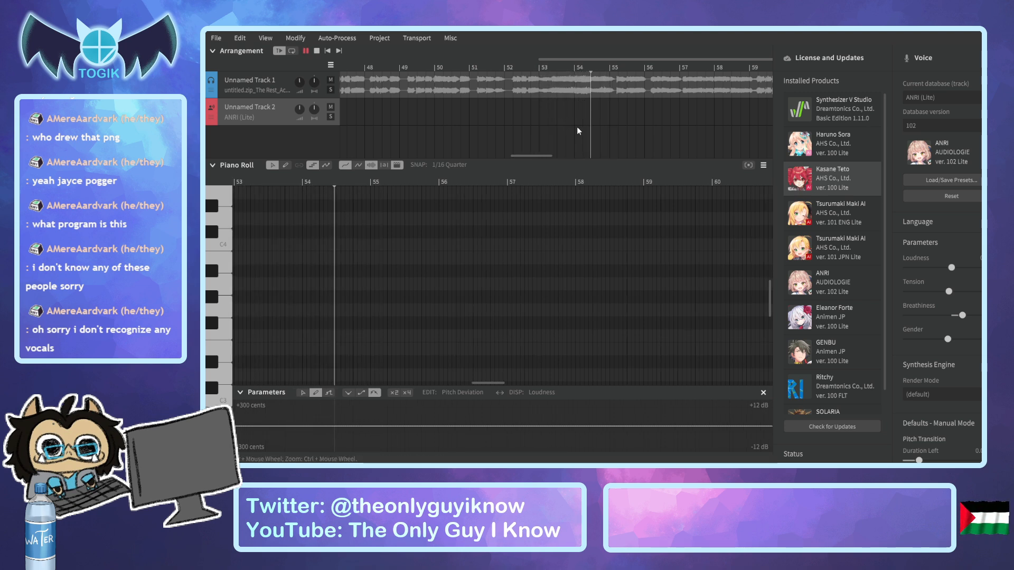
key(space)
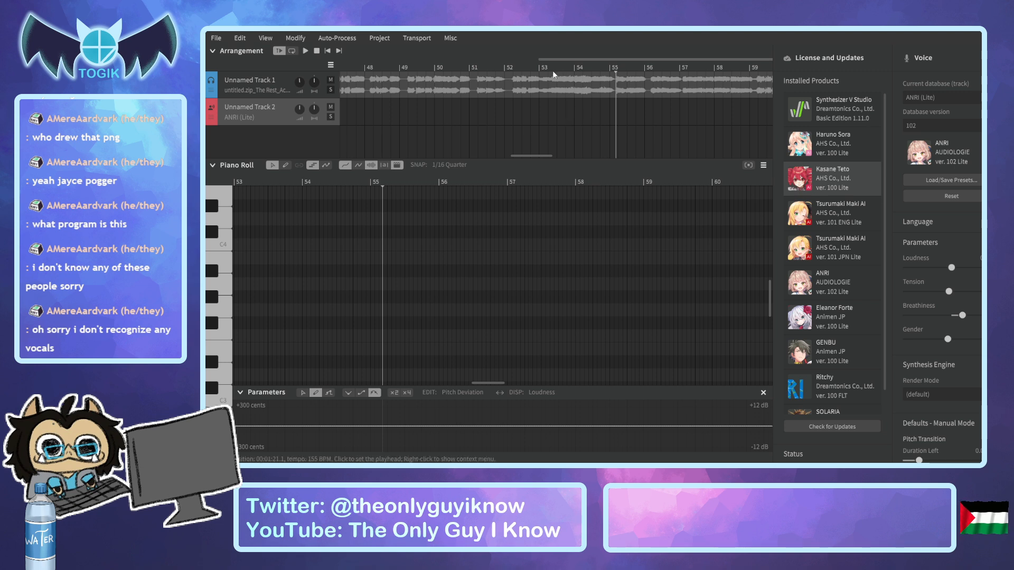
click(537, 65)
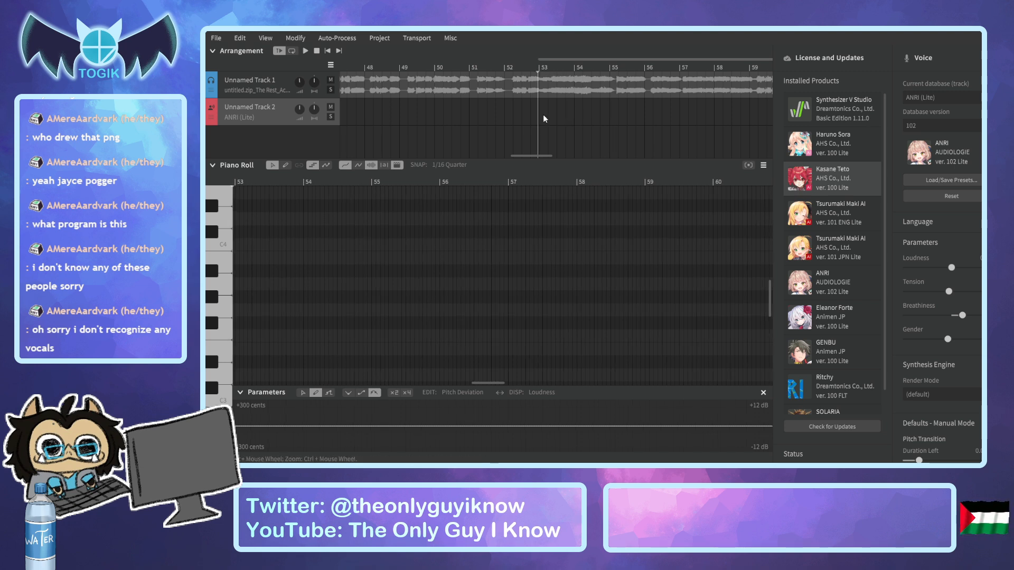
key(space)
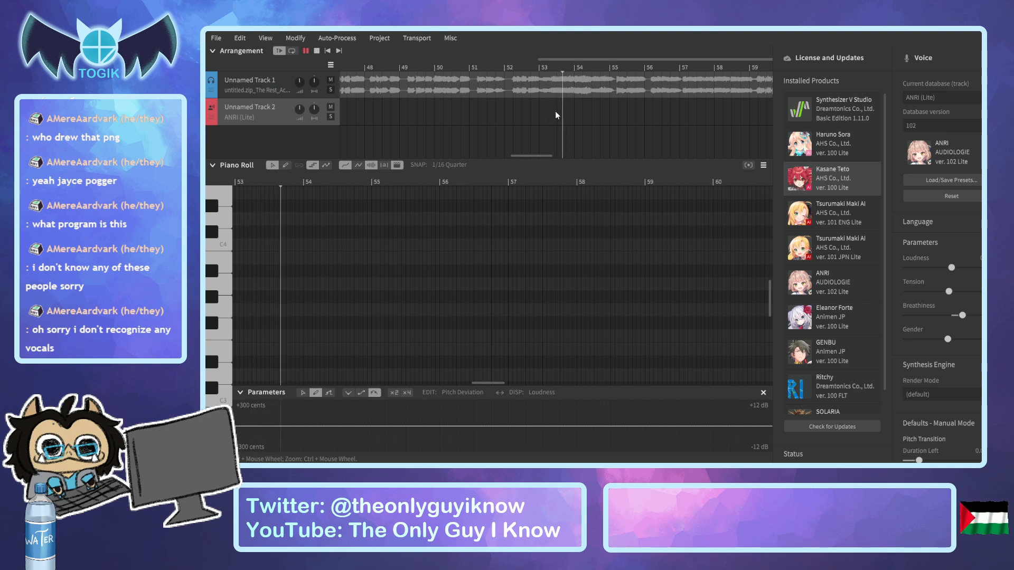
key(space)
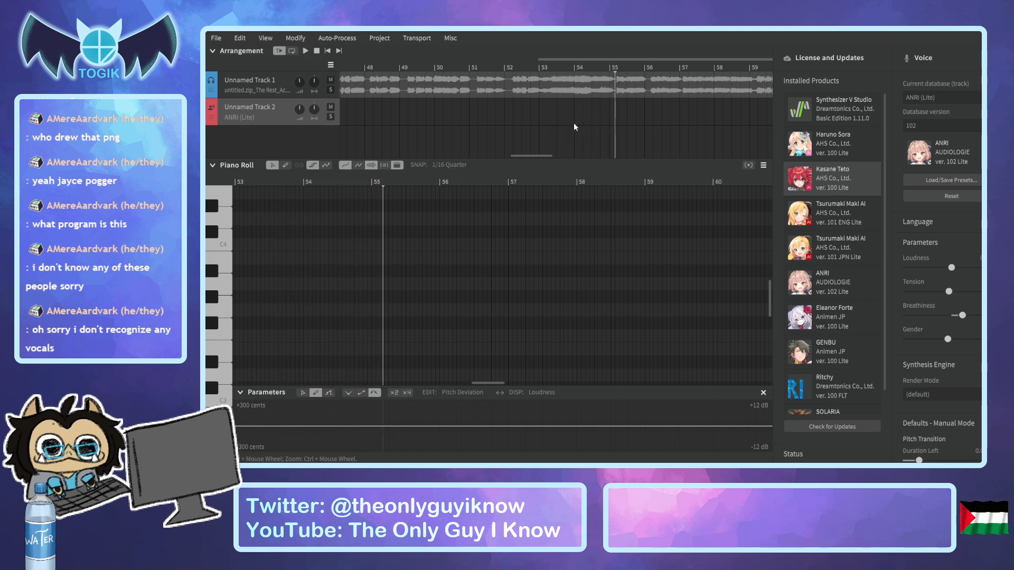
click(538, 67)
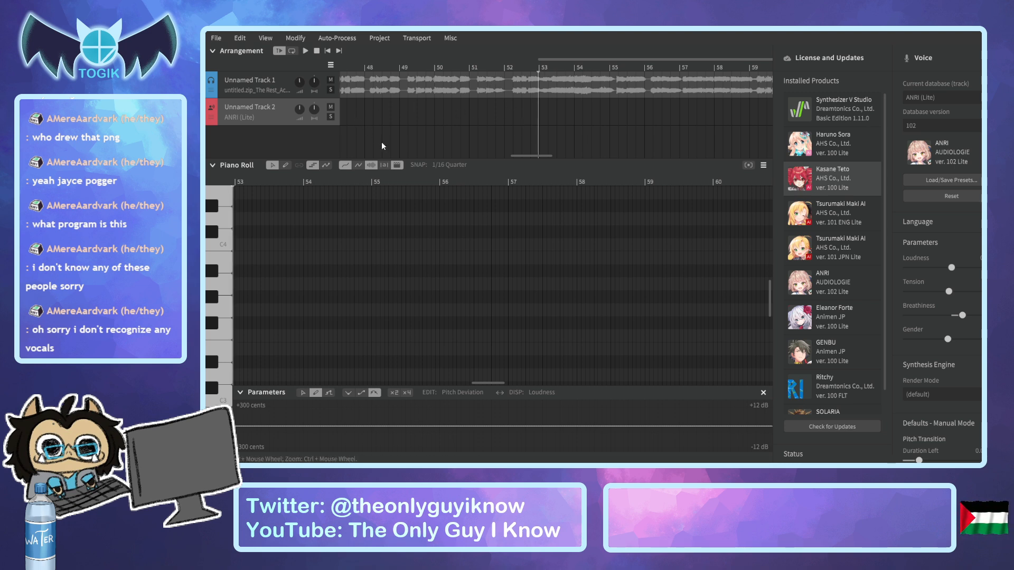
Listen to the song audio from the start of bar 53 to the last beat of that bar.
key(space)
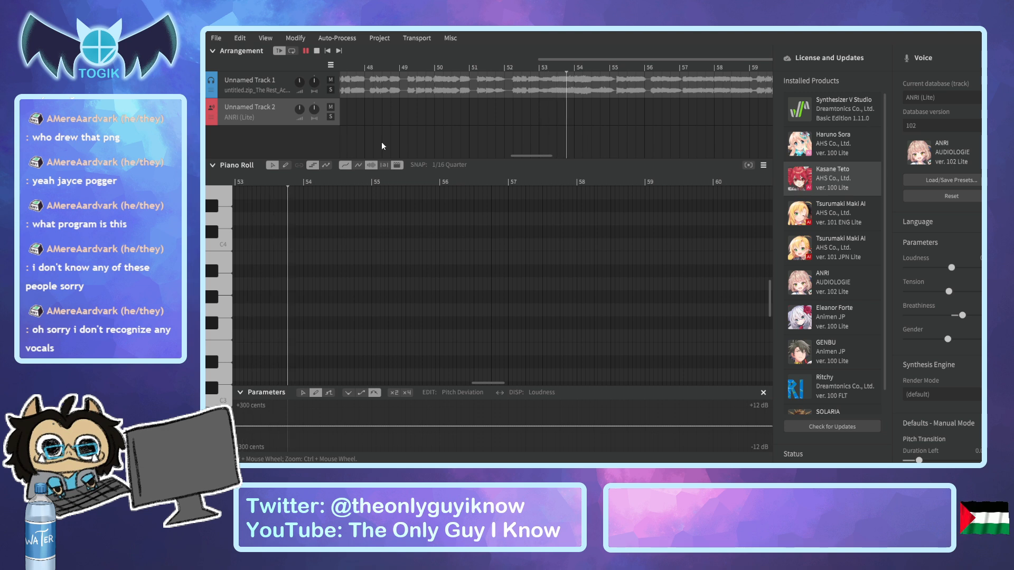
key(space)
scroll(309, 240, up, 2)
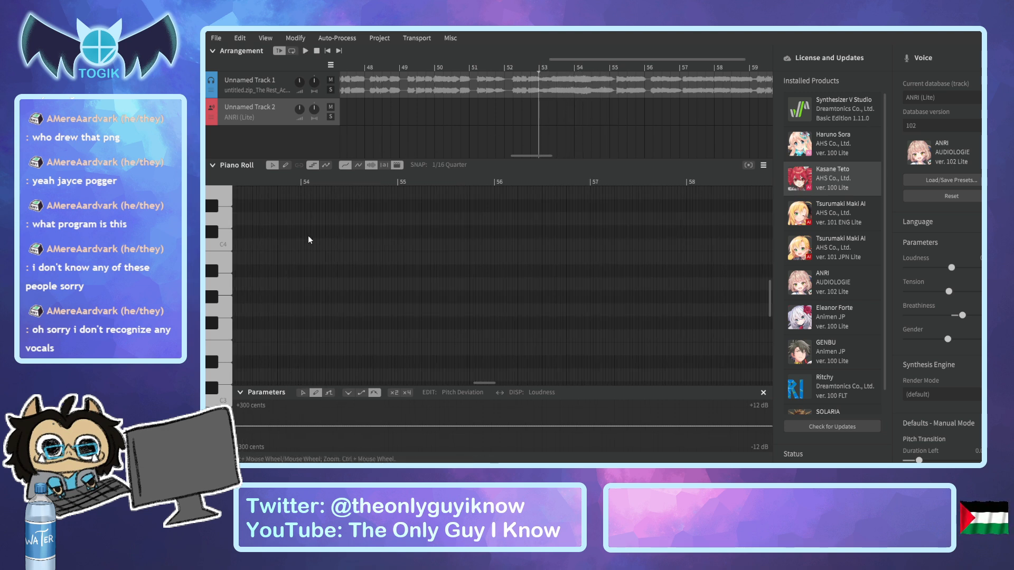
Draw a one-beat C4 note with the pencil tool at the start of bar 53 on the ANRI track.
drag(482, 381, 479, 382)
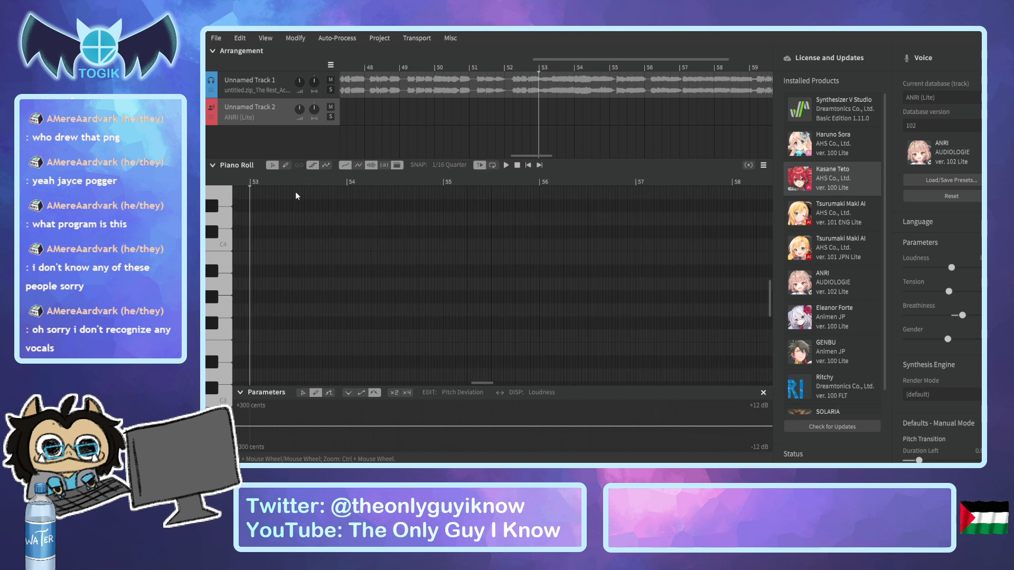
click(285, 166)
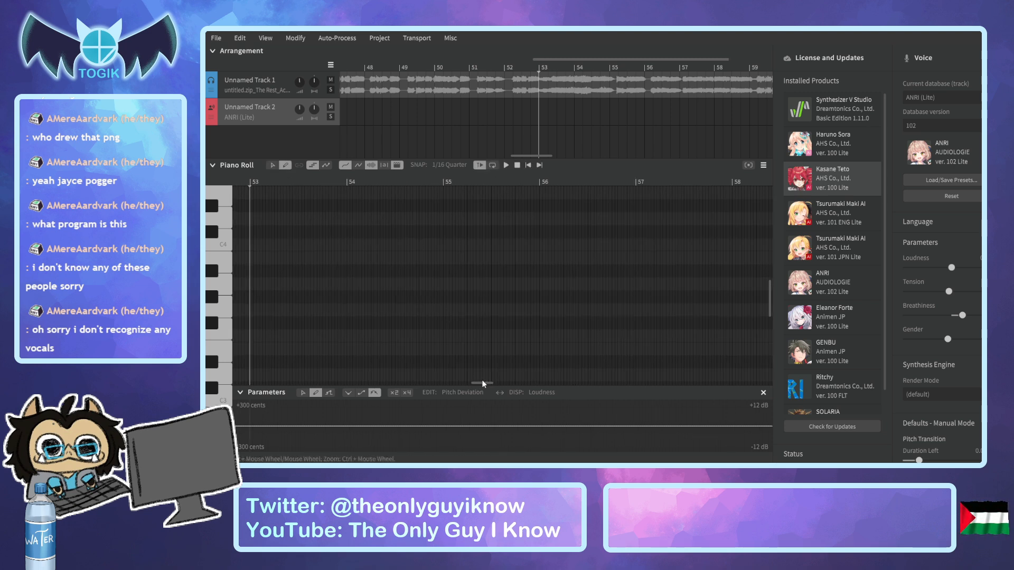
drag(479, 383, 476, 383)
scroll(363, 317, up, 2)
drag(217, 271, 224, 242)
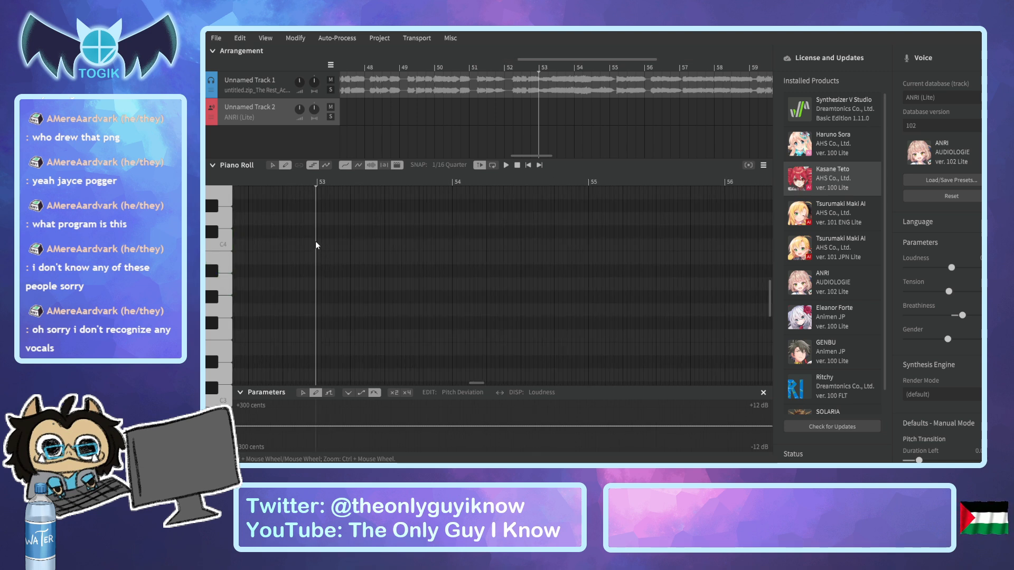
drag(318, 245, 347, 244)
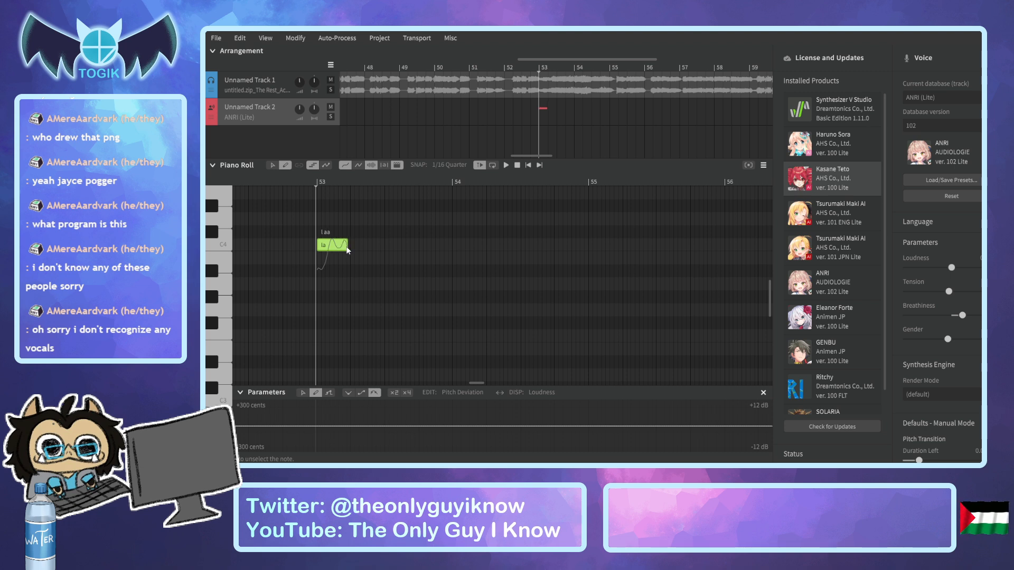
drag(347, 250, 350, 248)
Play the new C4 note against the song, and mute the ANRI track to hear the original phrase from bar 53.
key(space)
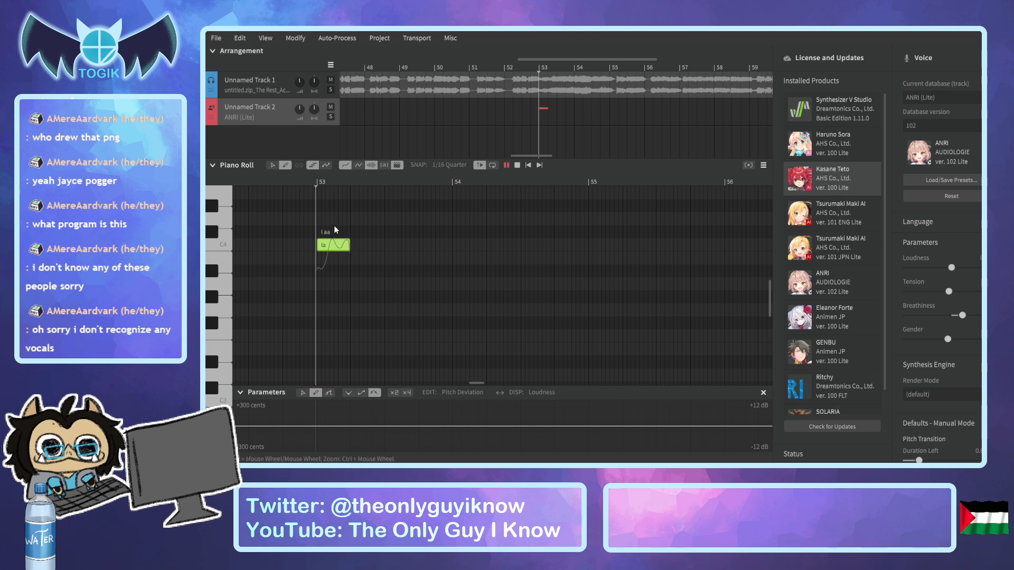
key(space)
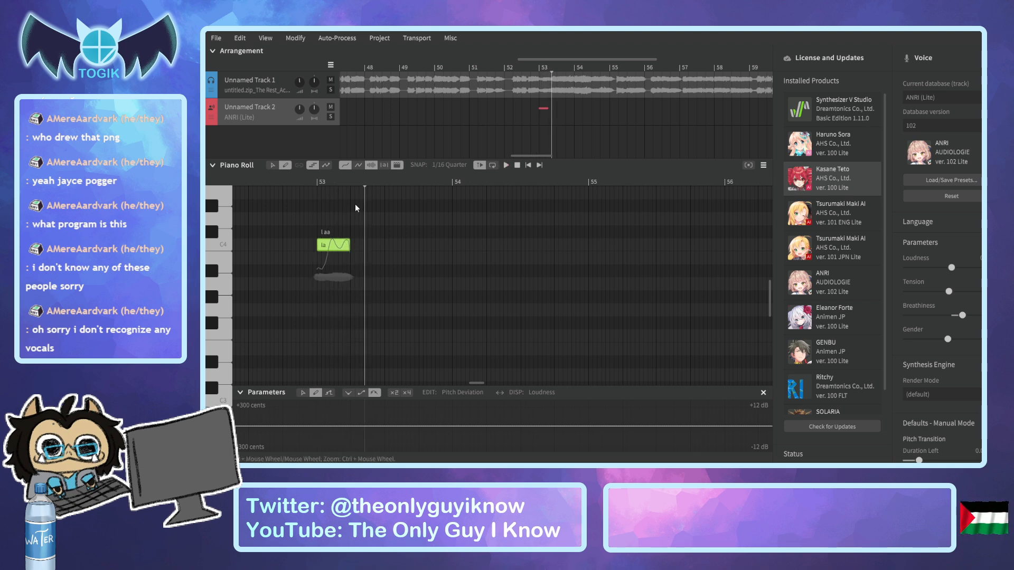
click(331, 107)
click(318, 182)
key(space)
Audition the C4, D4 and E4 piano keys against the song audio from bar 53 to find the next pitches.
click(223, 235)
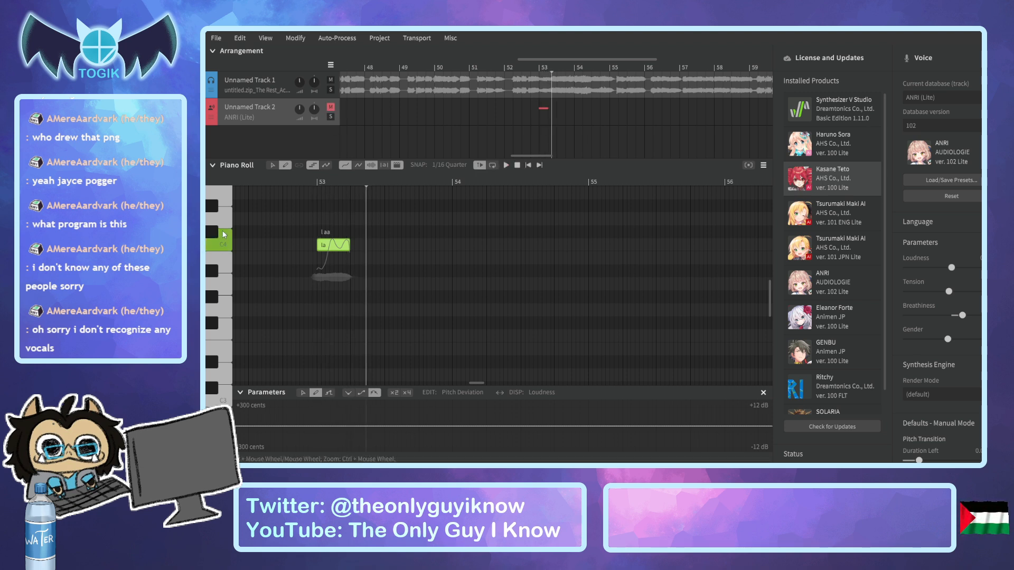
scroll(255, 233, up, 2)
click(226, 276)
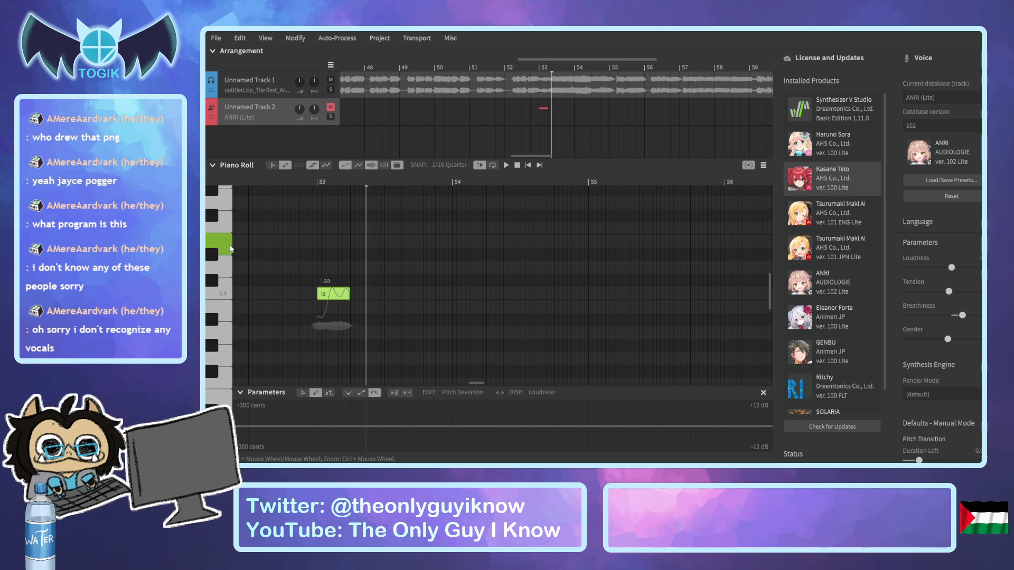
click(538, 67)
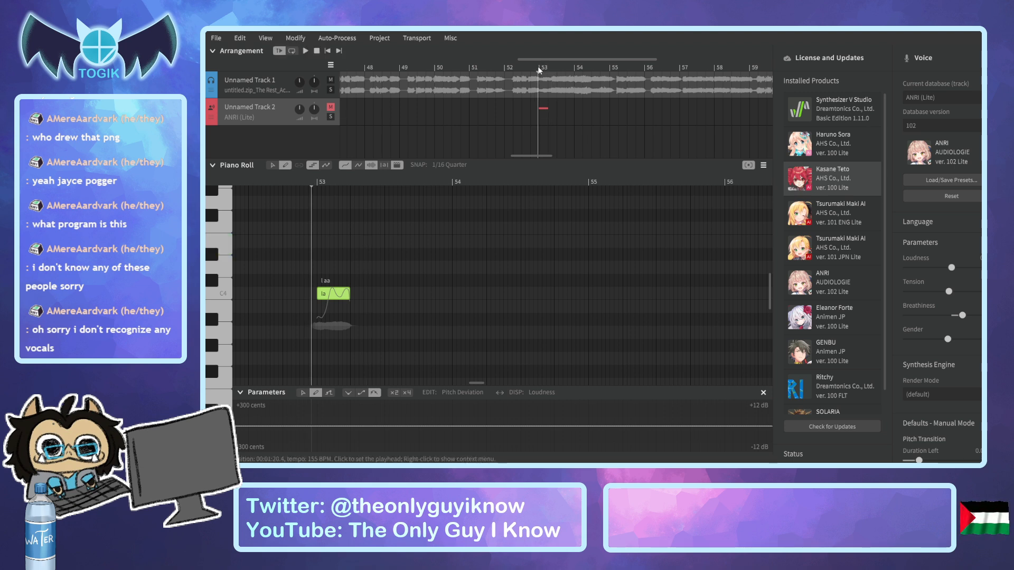
click(212, 271)
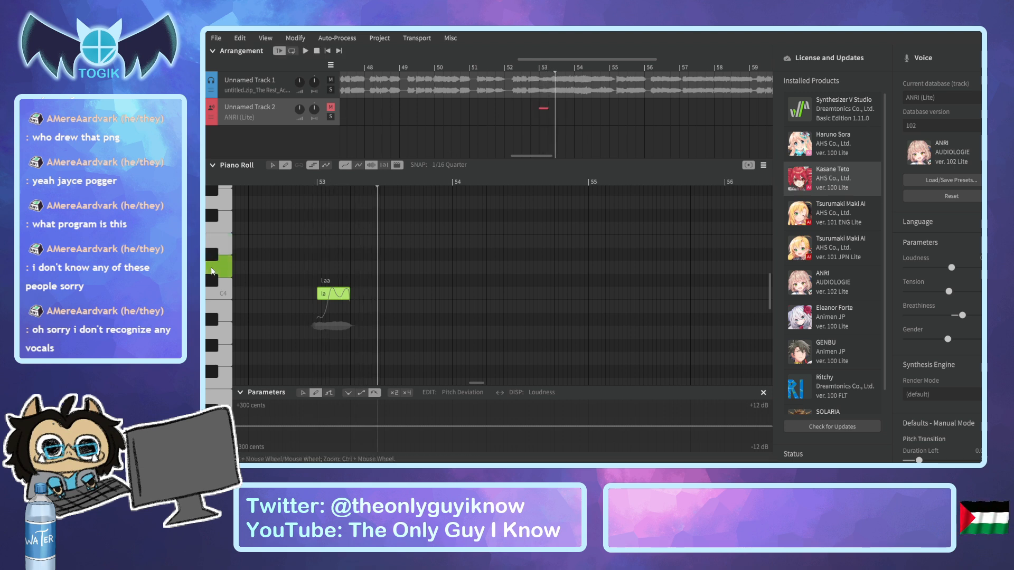
click(223, 262)
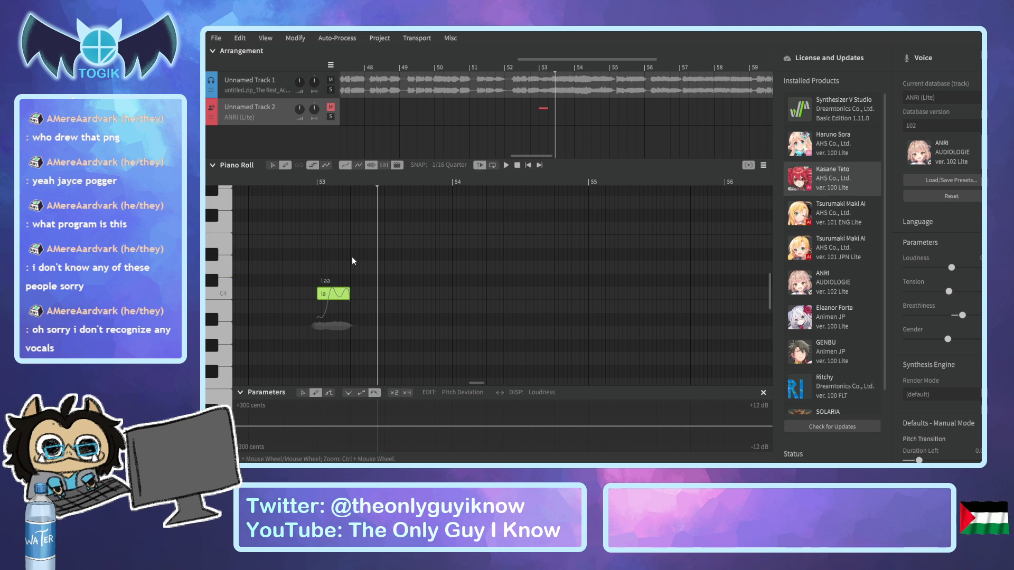
Add a half-beat E4 note after the first C4, followed by a D4 note extended to one beat.
click(351, 241)
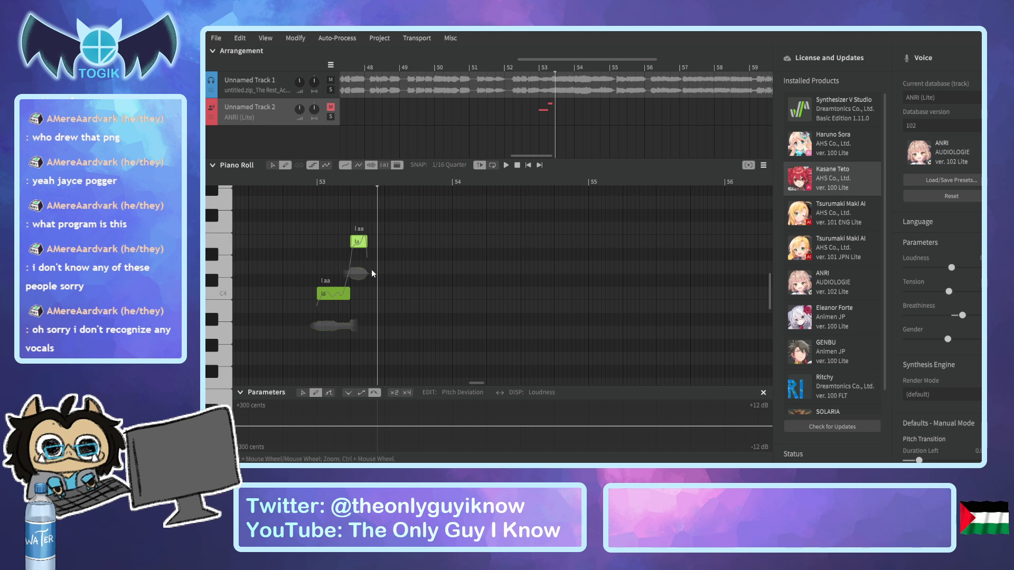
drag(369, 268, 382, 268)
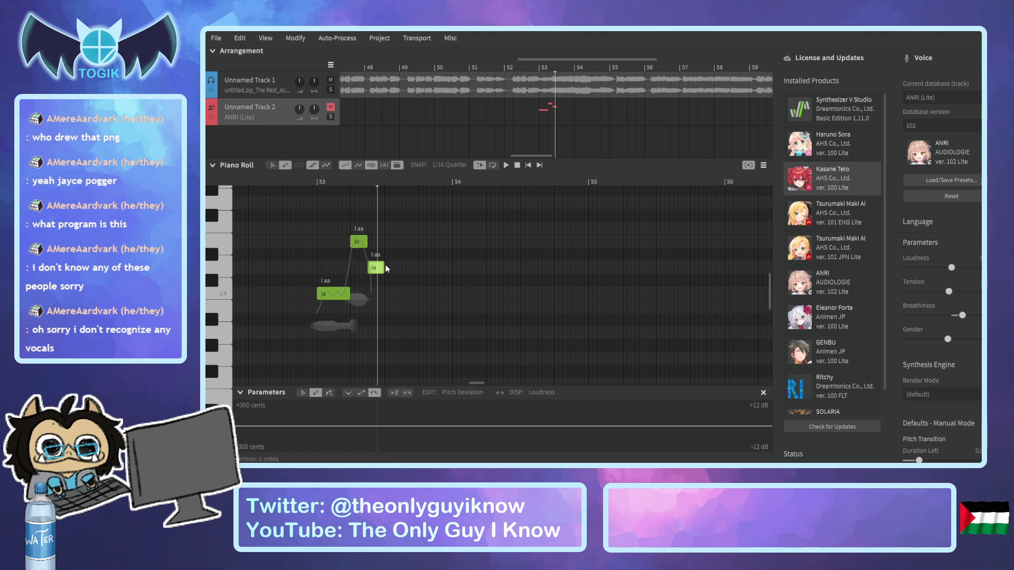
click(293, 181)
key(space)
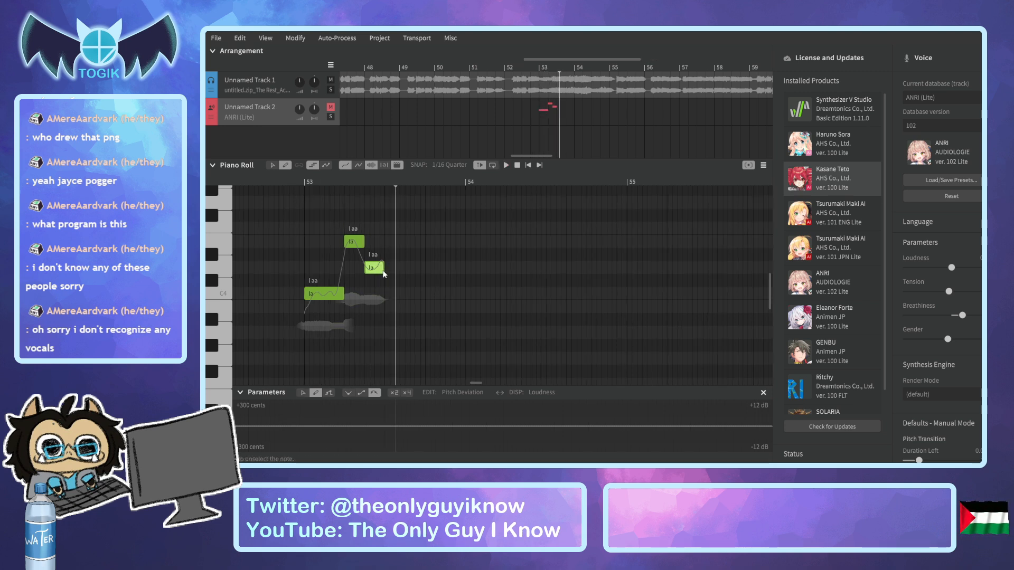
scroll(384, 267, up, 2)
drag(384, 267, 403, 263)
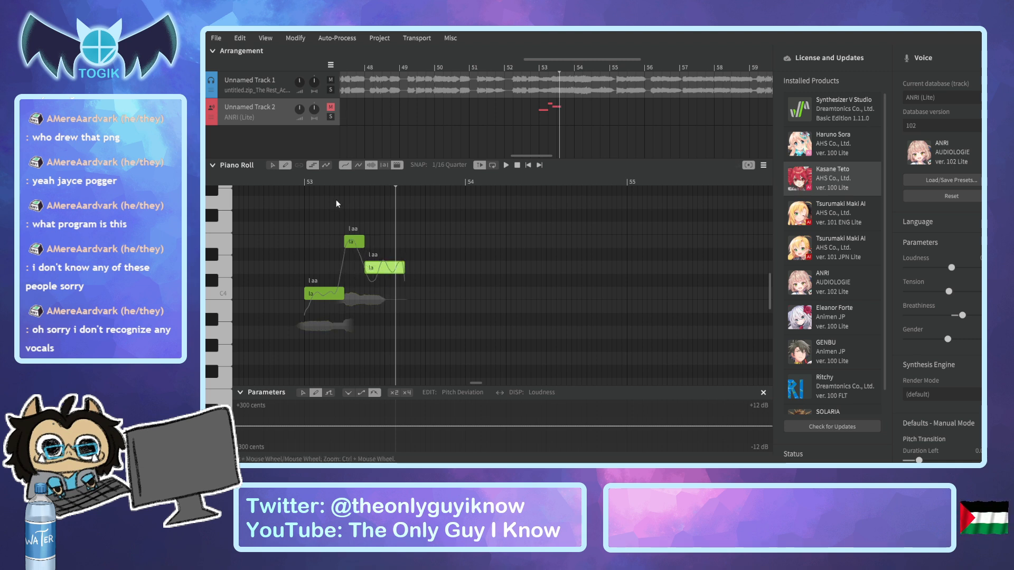
Continue the phrase with a half-beat E4, a one-beat C4 and a half-beat E4 at the start of bar 54.
click(301, 182)
key(space)
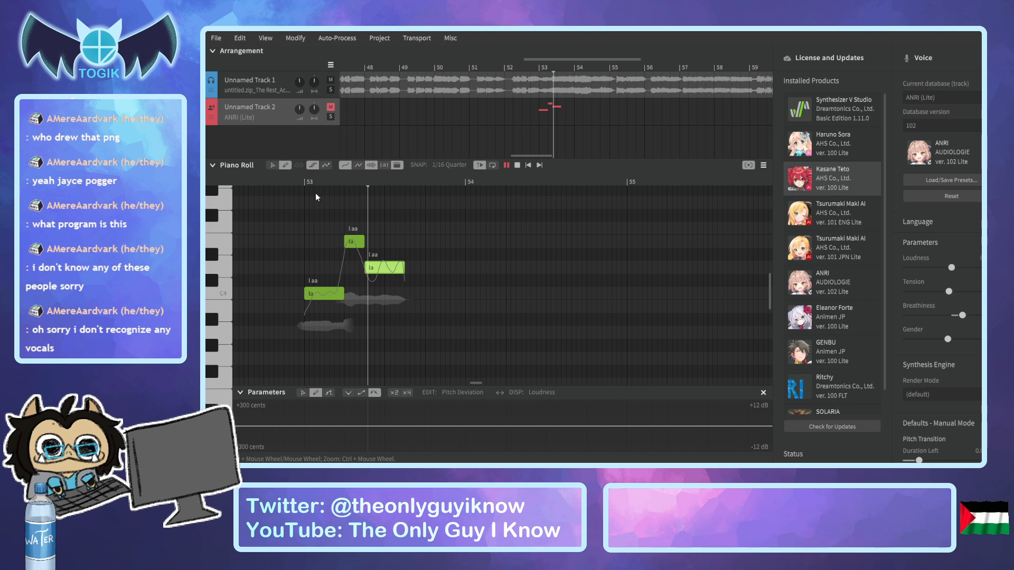
drag(408, 241, 425, 245)
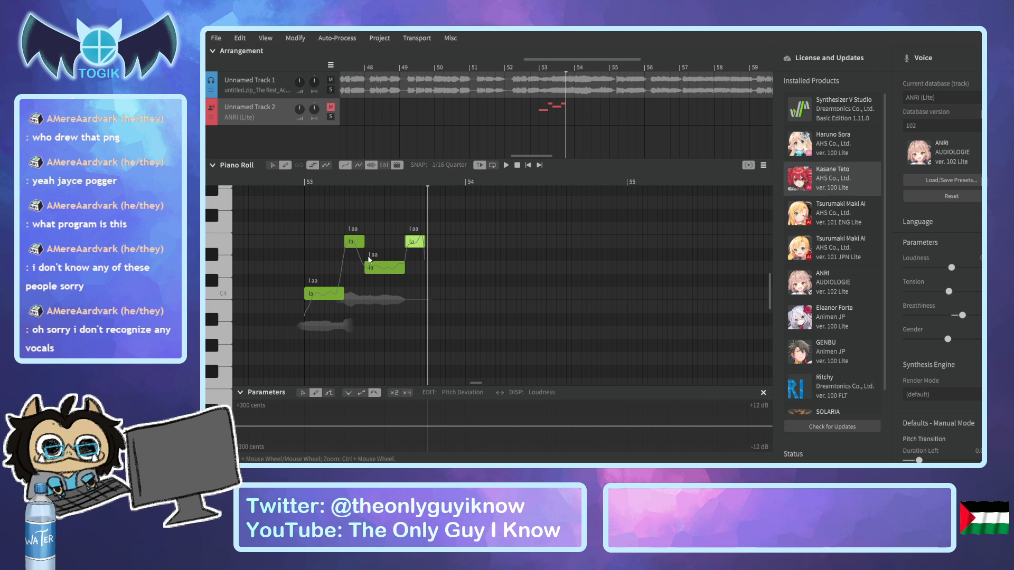
drag(426, 294, 434, 294)
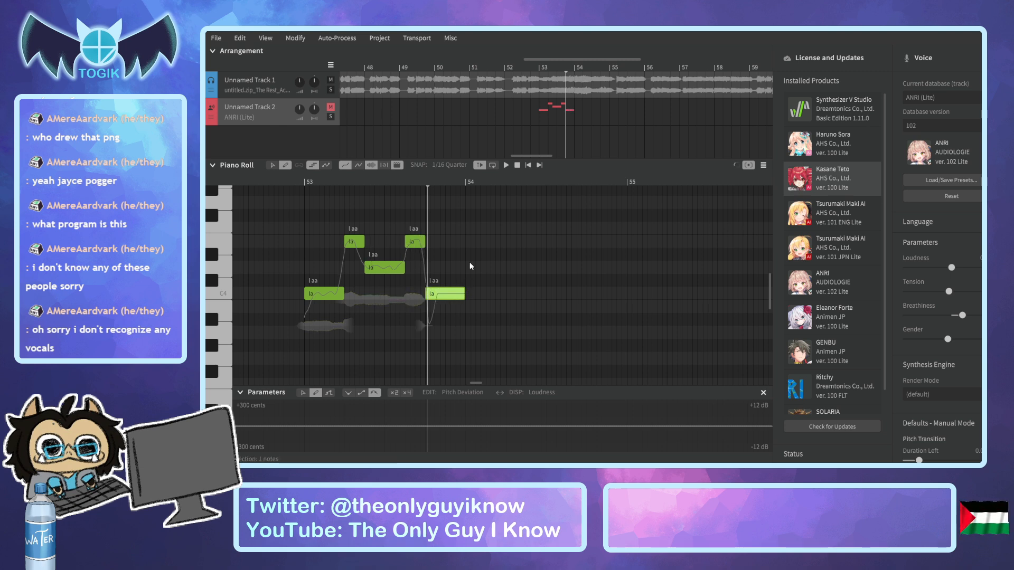
drag(466, 241, 485, 241)
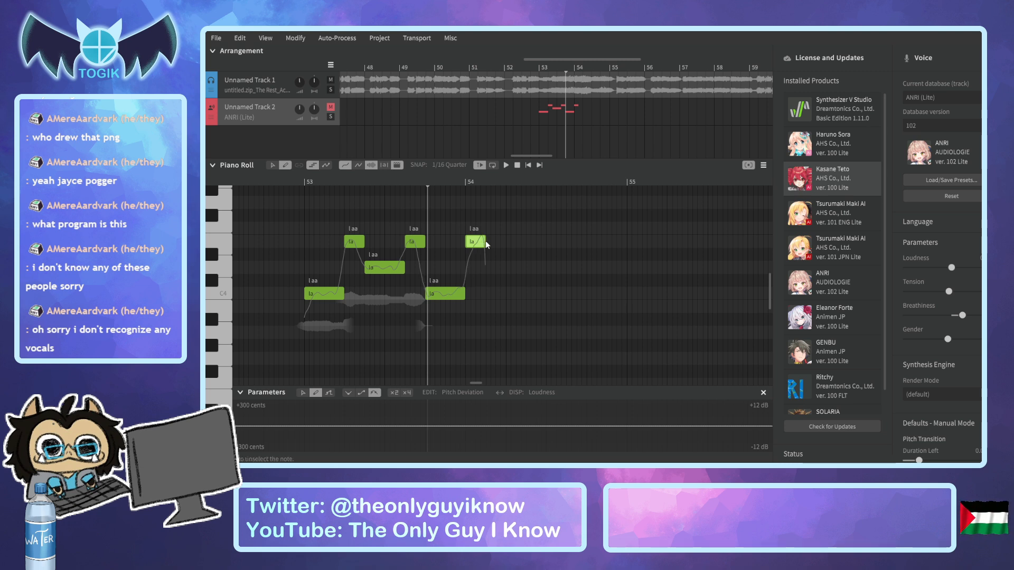
Replay the phrase from bar 53, add a one-beat D4 after the E4 in bar 54, and nudge it slightly later.
click(539, 69)
key(space)
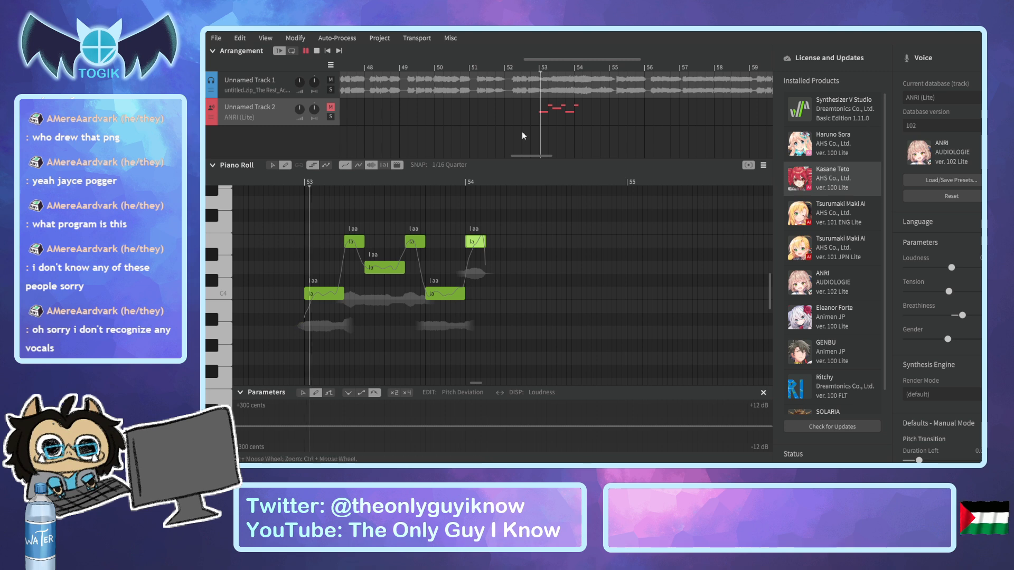
key(space)
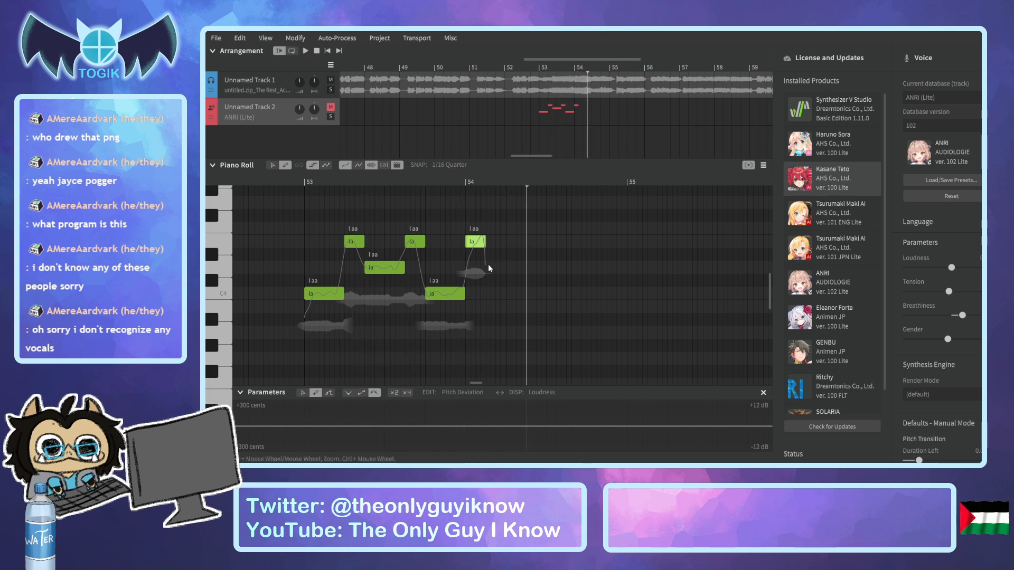
drag(487, 268, 512, 268)
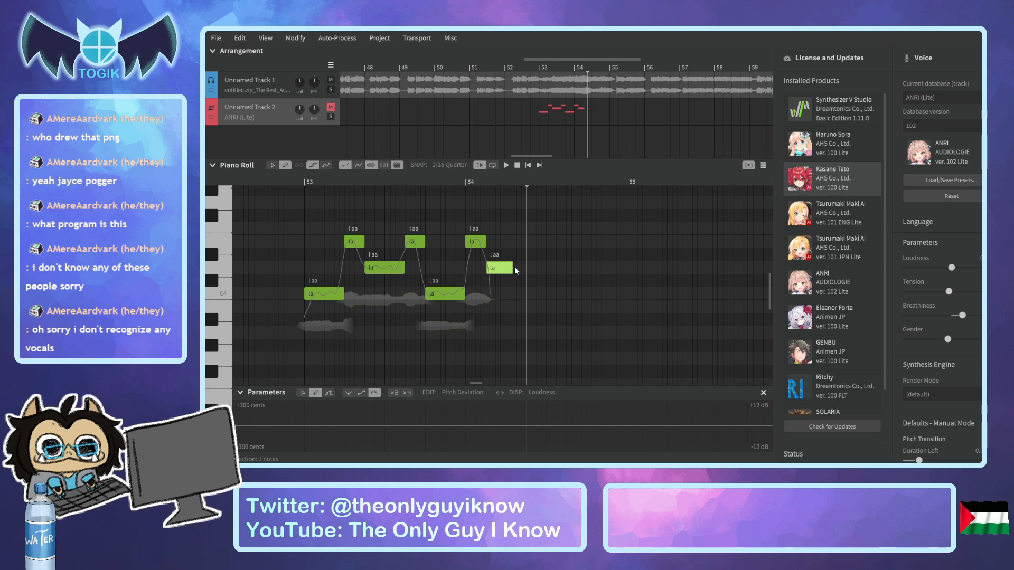
drag(515, 268, 519, 269)
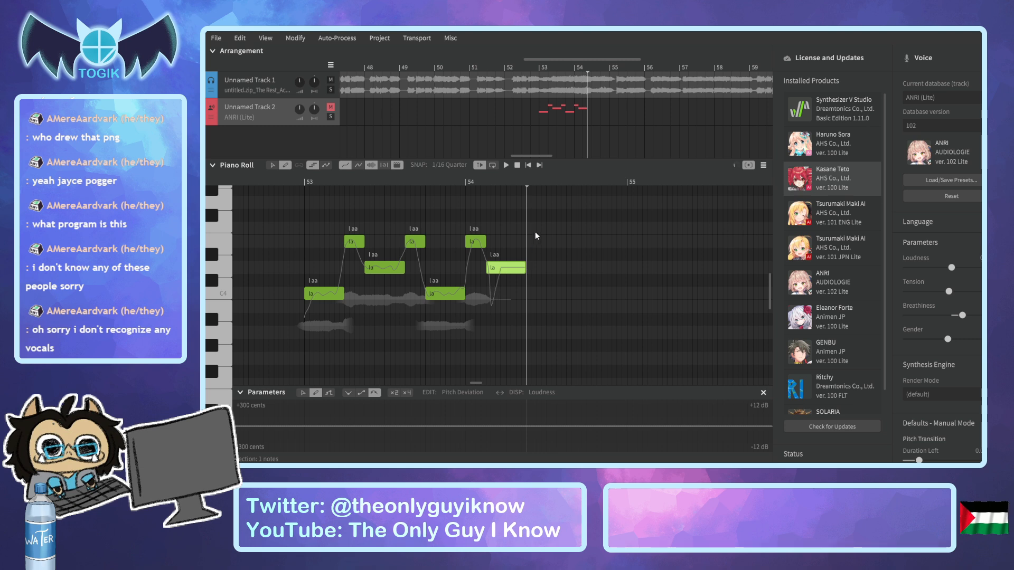
drag(494, 180, 402, 189)
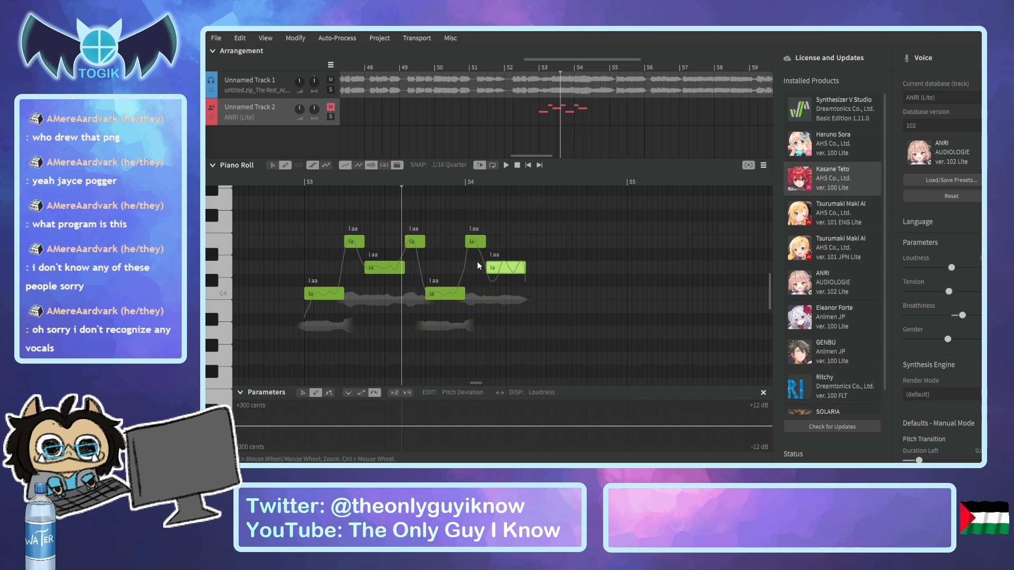
mouse_move(513, 269)
mouse_down()
mouse_move(445, 282)
mouse_move(526, 257)
mouse_move(510, 274)
mouse_up()
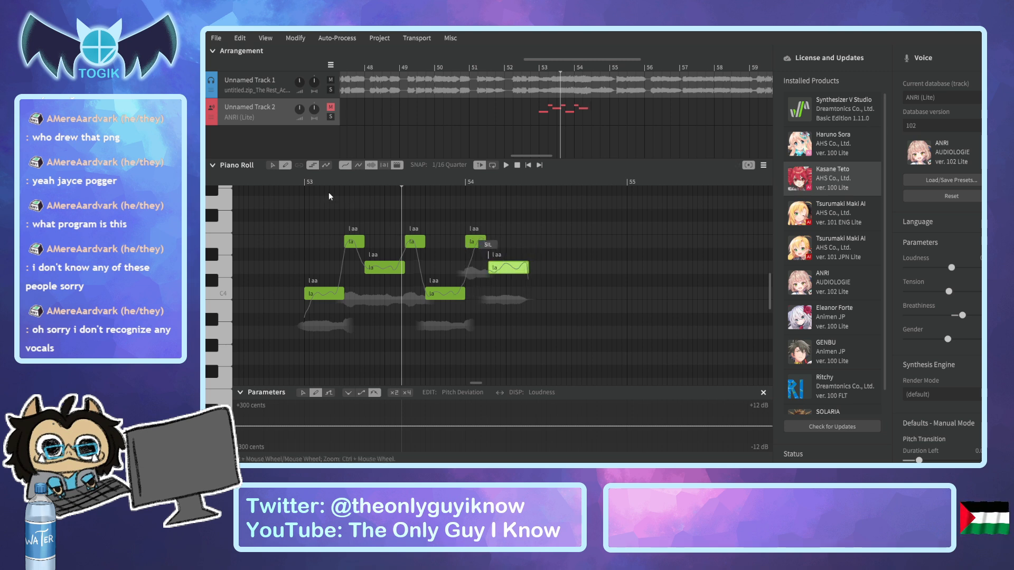
Replay the song repeatedly from just before bar 53 into bar 54 to compare its rhythm with the drawn notes.
click(289, 178)
key(space)
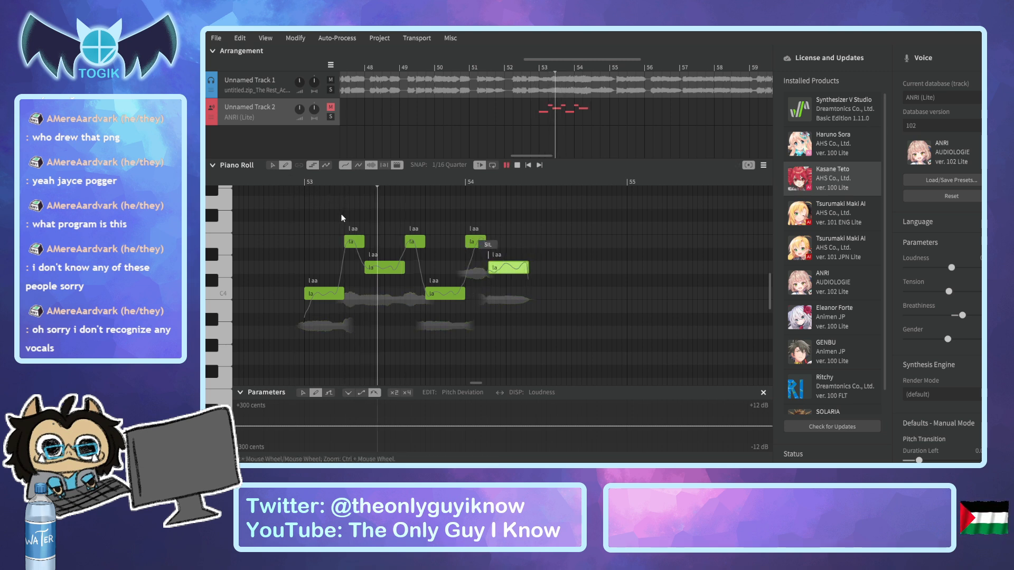
key(space)
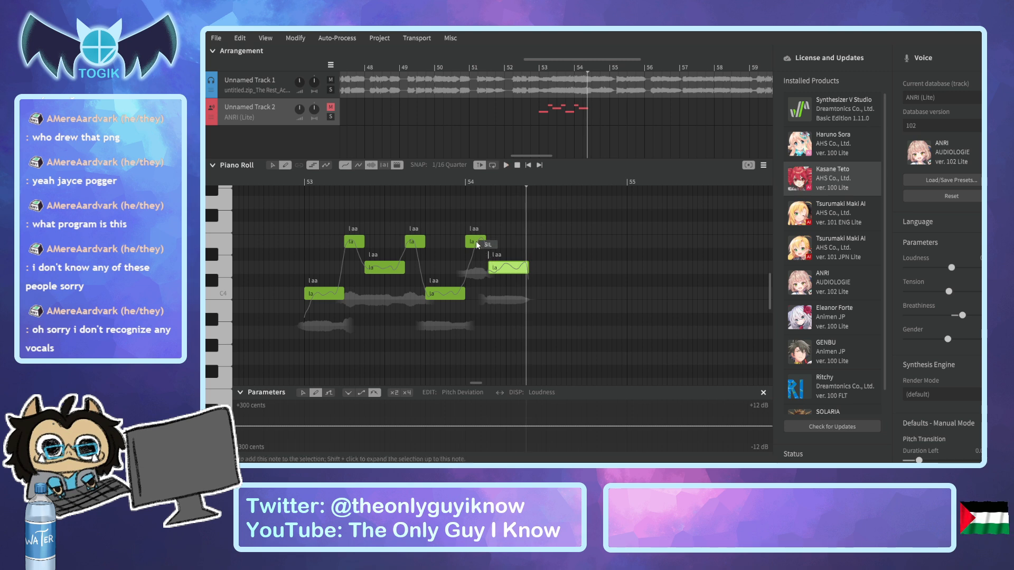
click(295, 181)
key(space)
key(space)
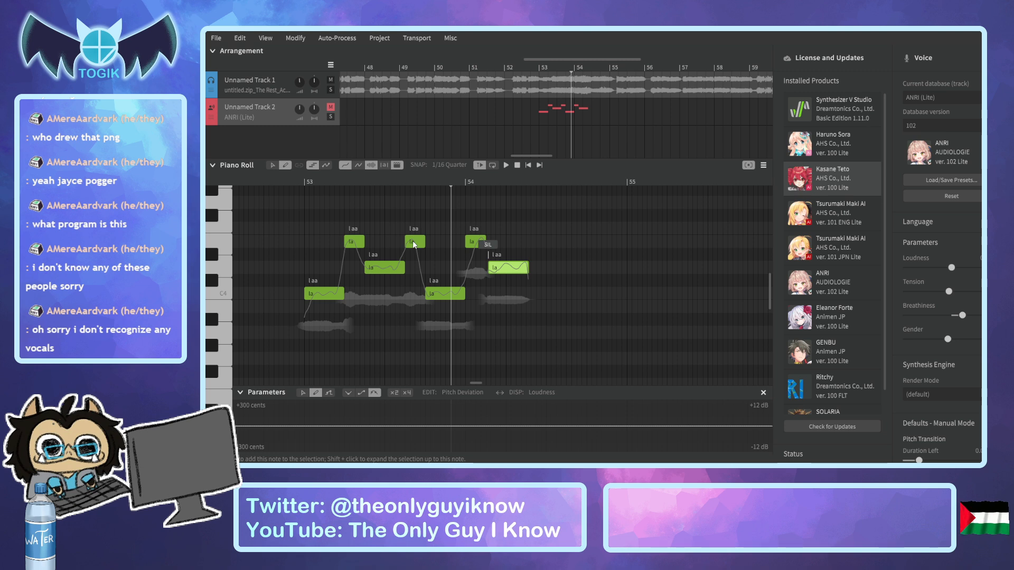
click(301, 182)
key(space)
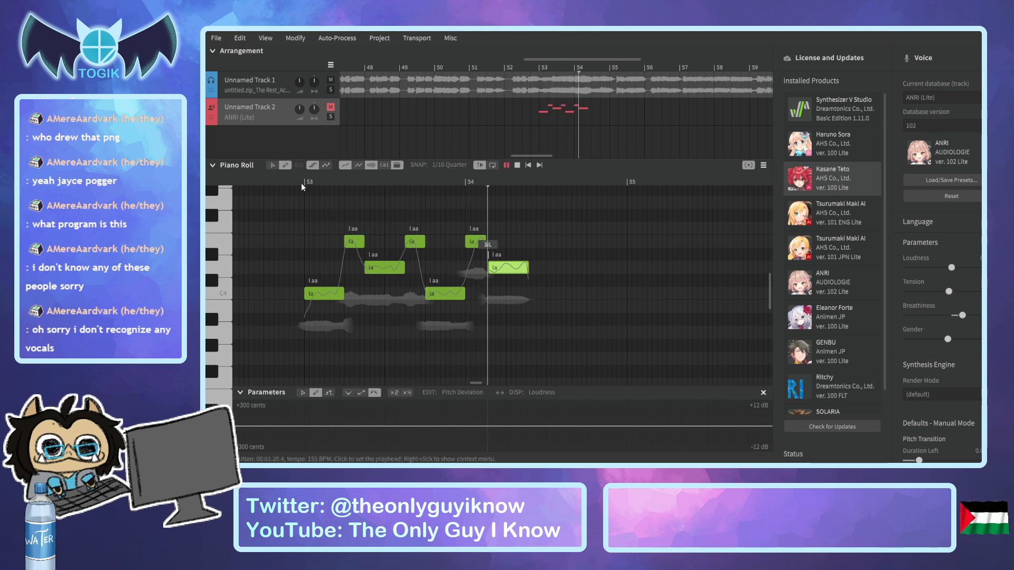
key(space)
Move the D4 note in bar 54 about 1.3 beats later, and solo the ANRI track to hear the phrase from bar 53.
drag(504, 269, 557, 272)
click(294, 181)
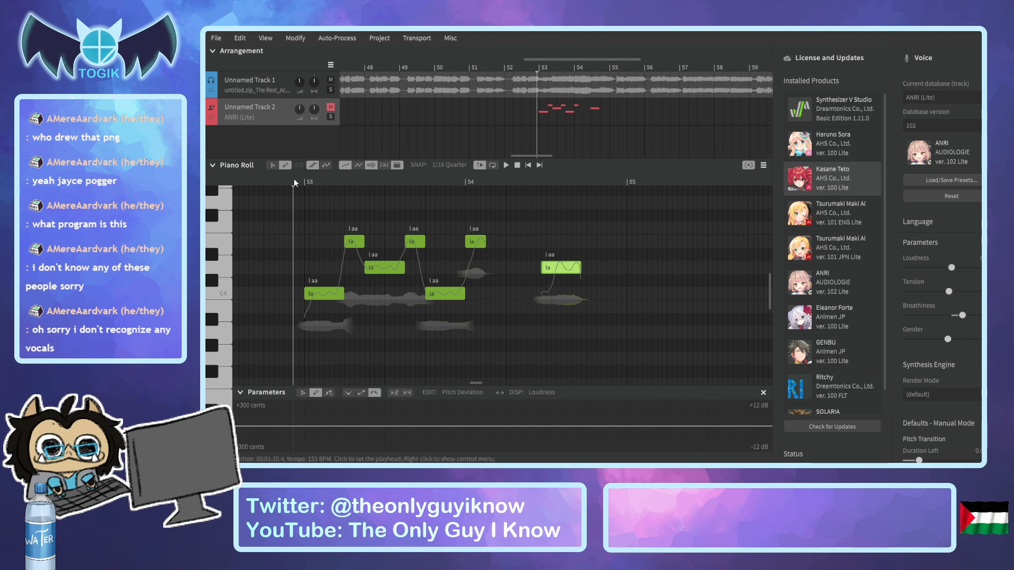
click(330, 115)
key(space)
key(space)
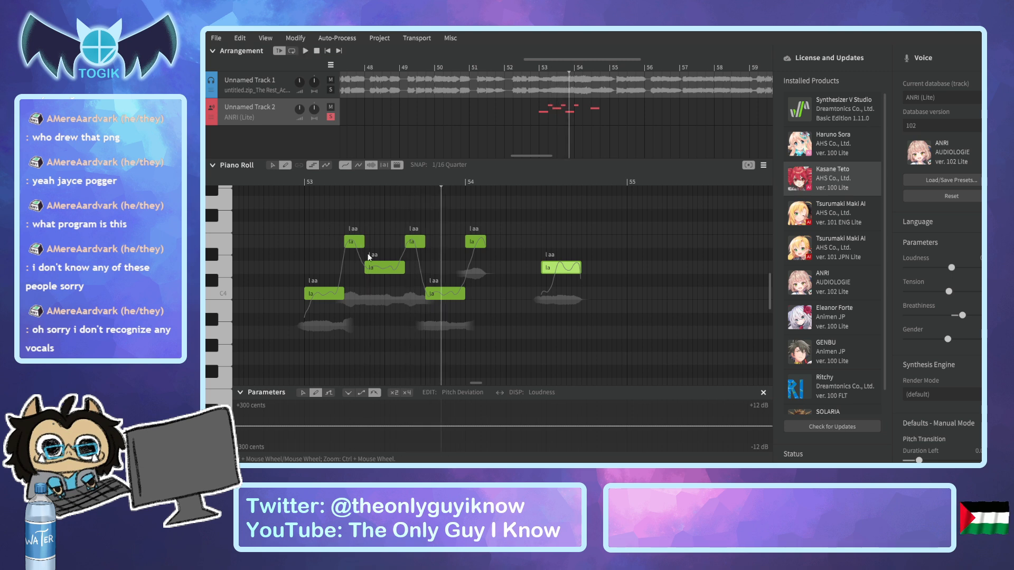
Shift the second E4 and C4 half a beat later and the third E4 one beat later, then lengthen that C4 and the D4 to 1.5 beats.
drag(415, 240, 435, 241)
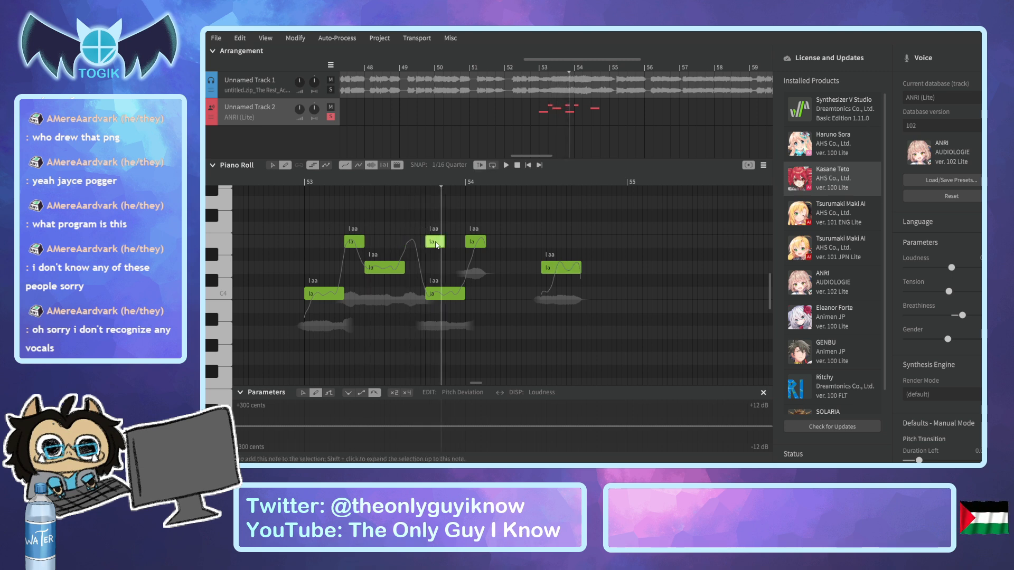
drag(450, 291, 467, 290)
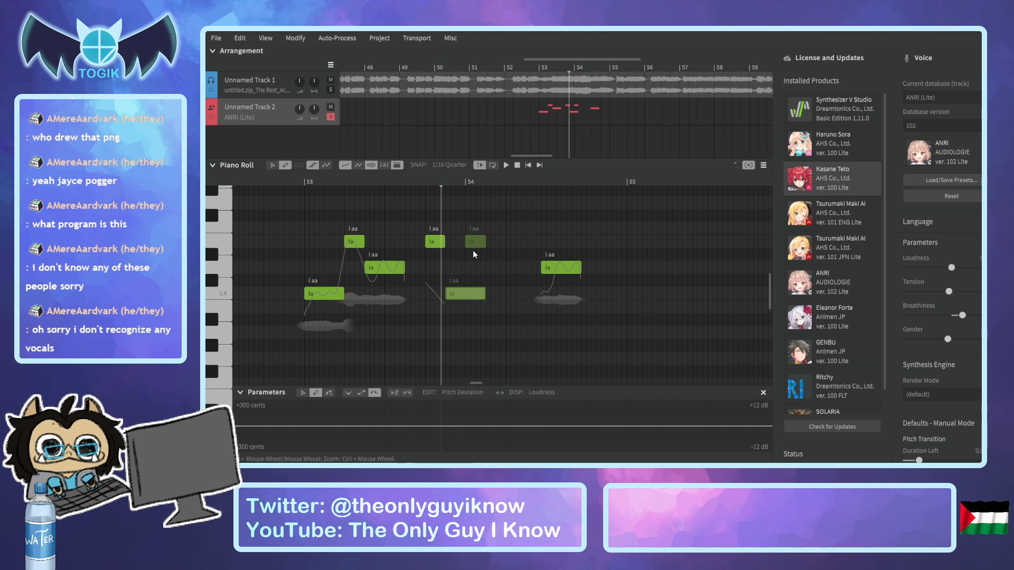
drag(477, 241, 518, 242)
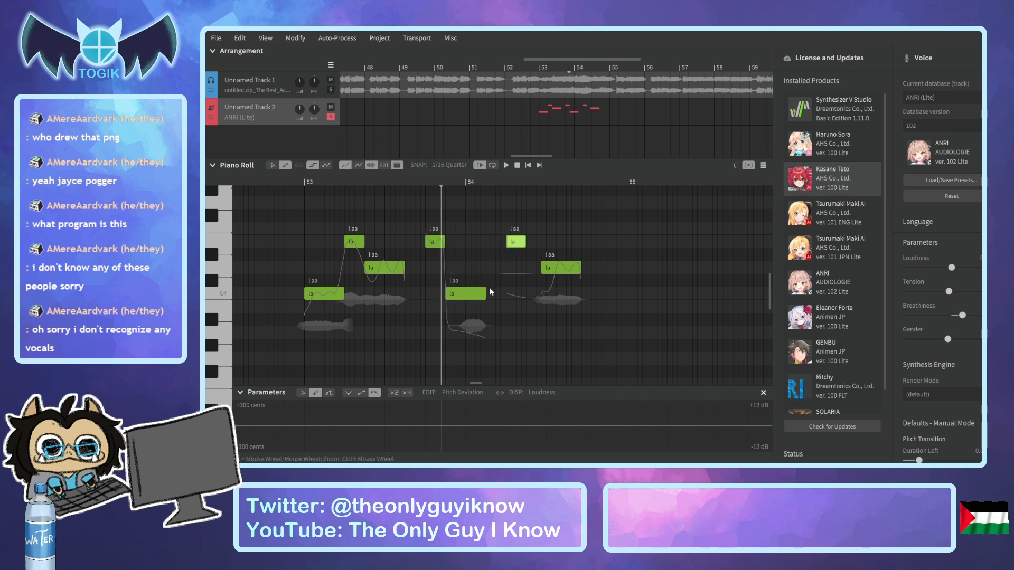
drag(487, 292, 506, 292)
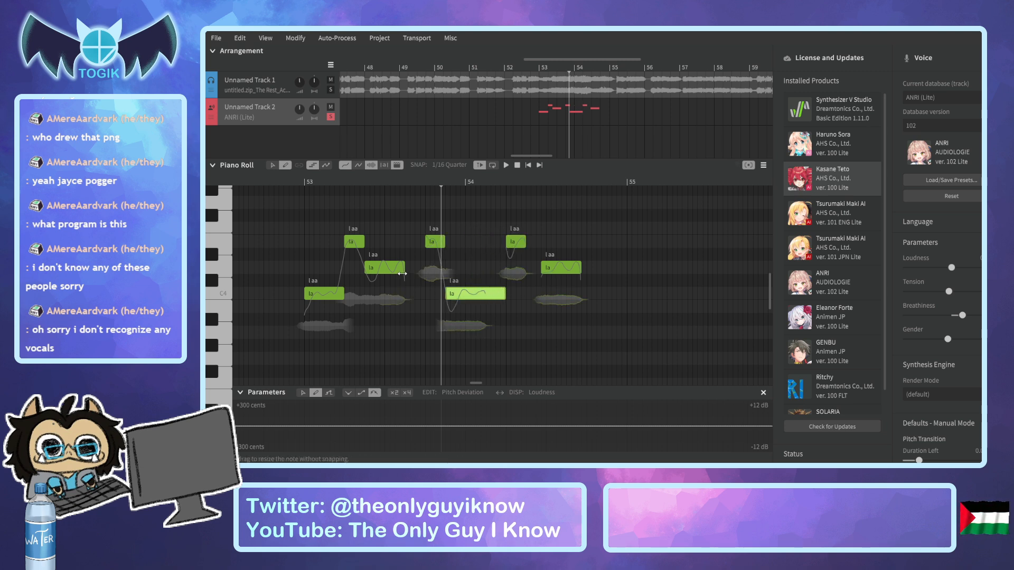
drag(402, 273, 424, 272)
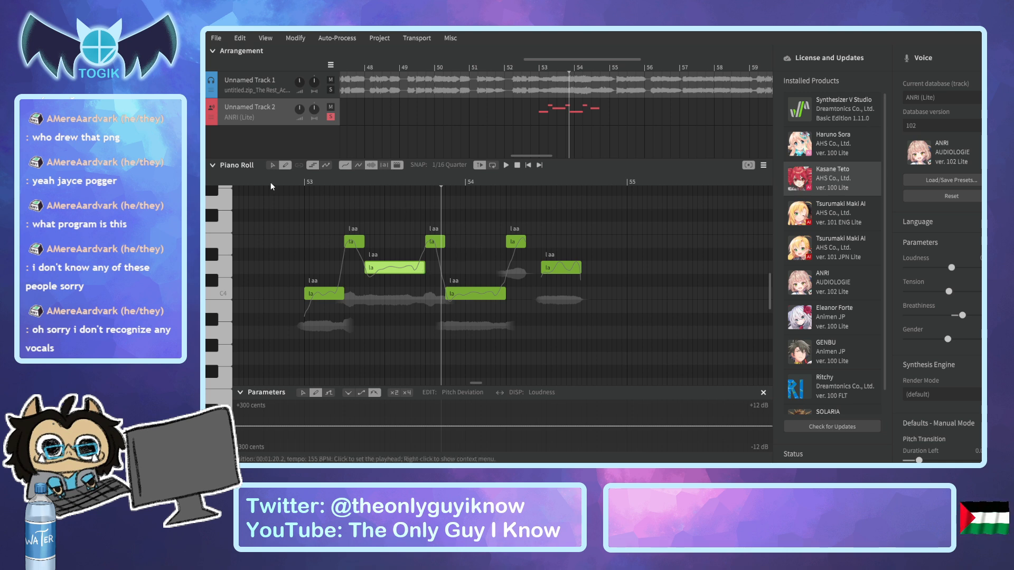
Replay the phrase, then raise the last D4 in bar 54 to D#4, place it directly after the E4, and lengthen it to 1.5 beats.
click(287, 181)
key(space)
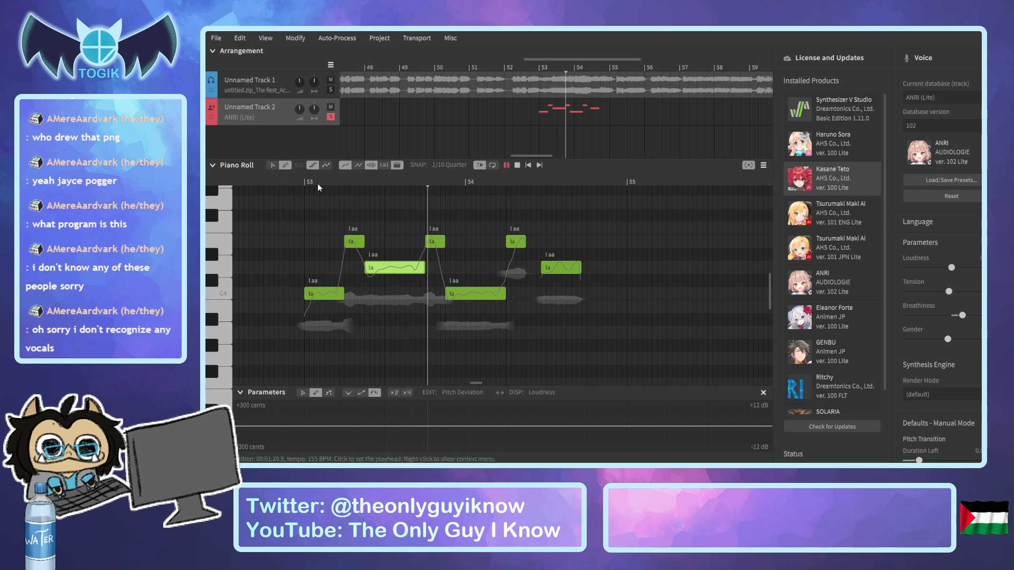
key(space)
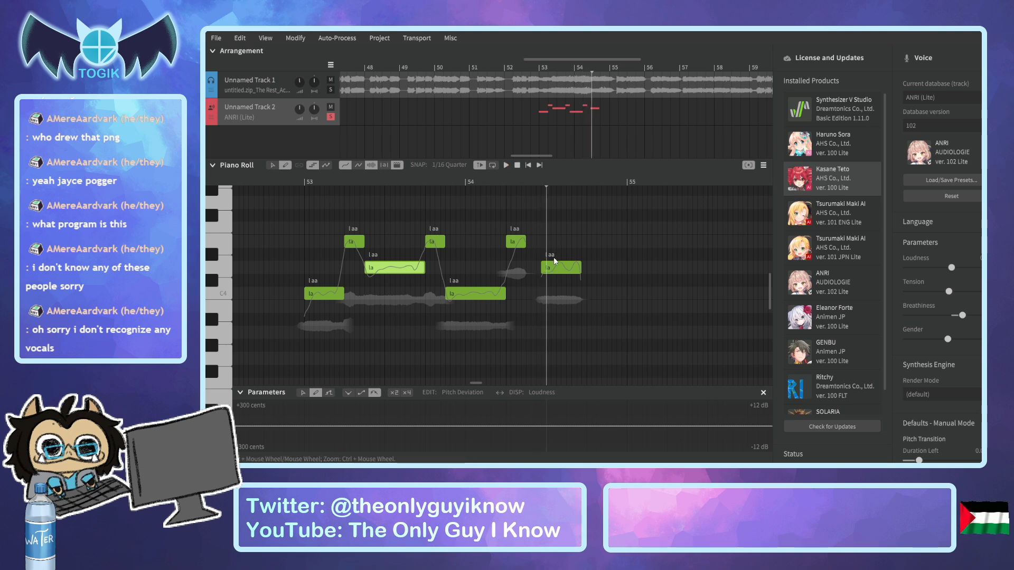
drag(554, 268, 539, 263)
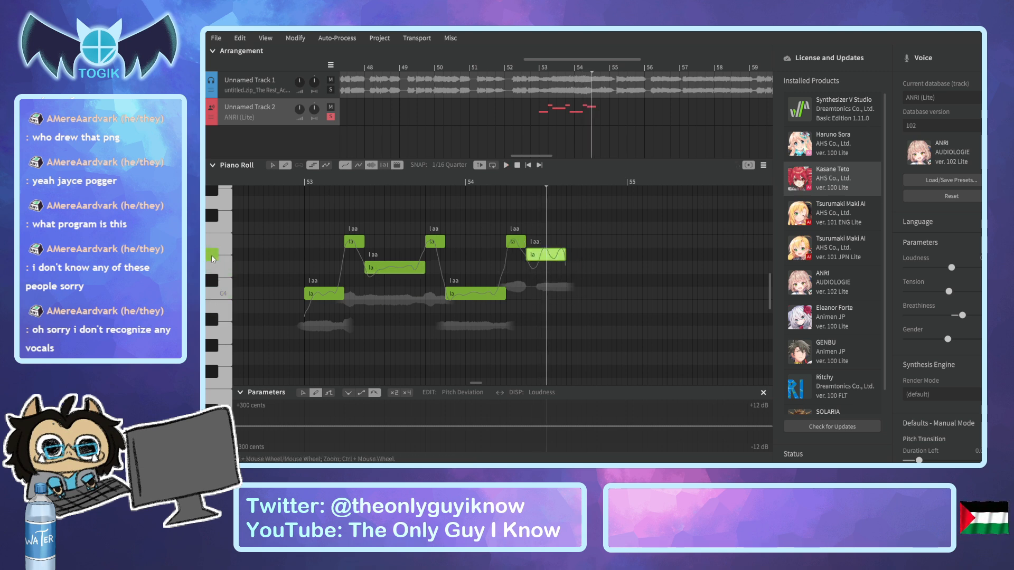
drag(566, 255, 584, 255)
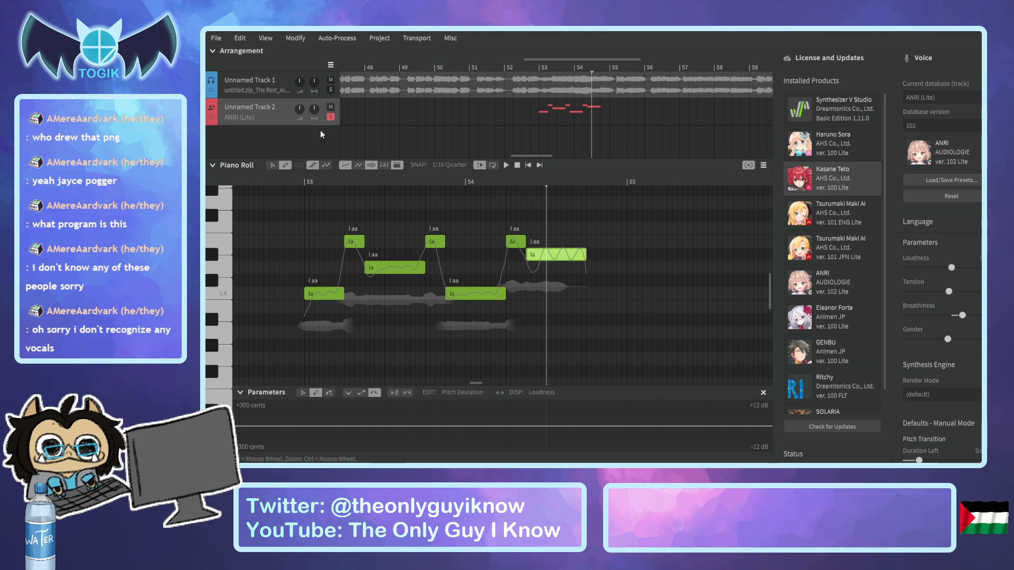
Unsolo and mute the ANRI track, and listen to the original song through the end of bar 54.
click(331, 117)
click(330, 107)
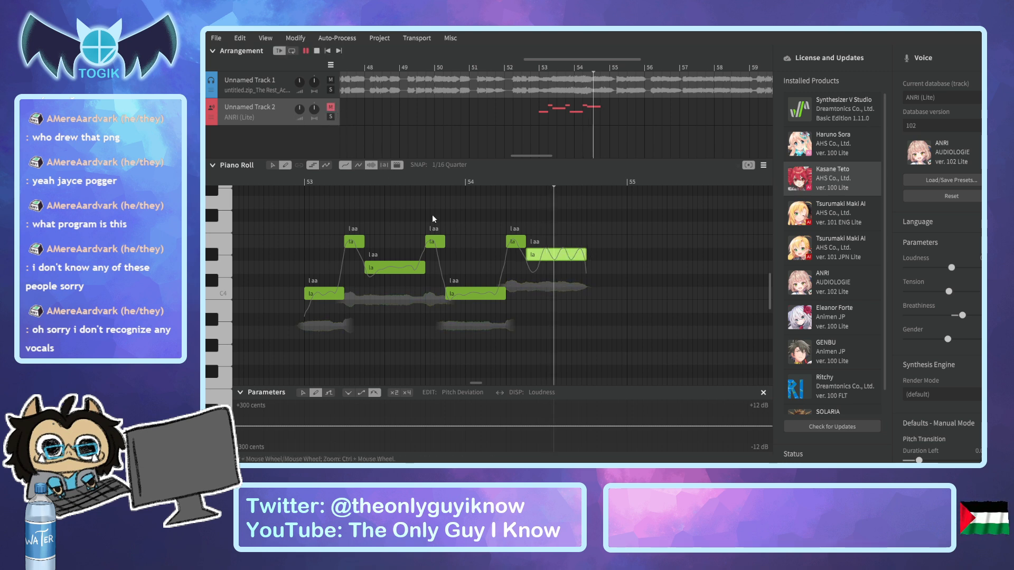
click(588, 184)
key(space)
key(space)
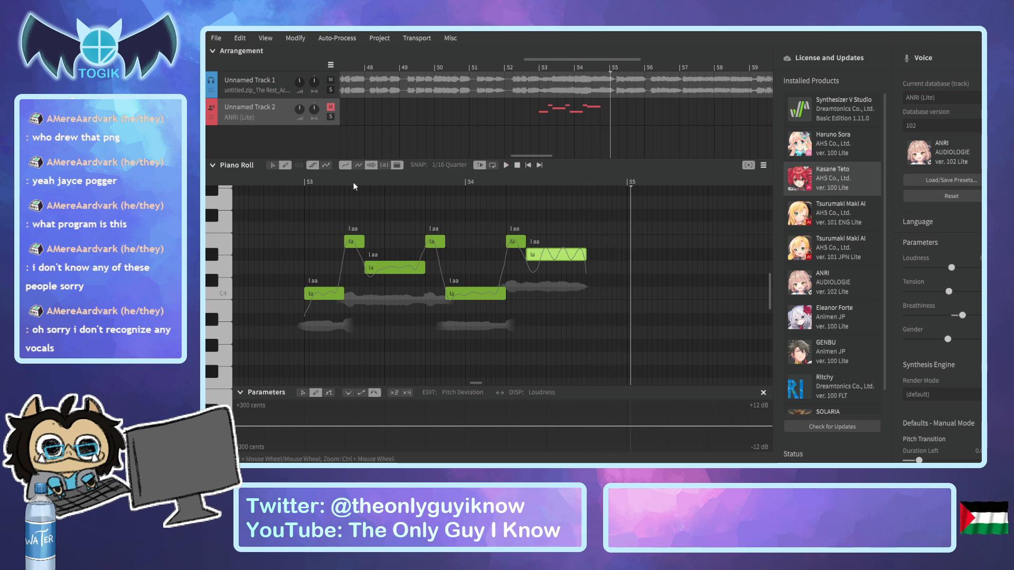
click(300, 184)
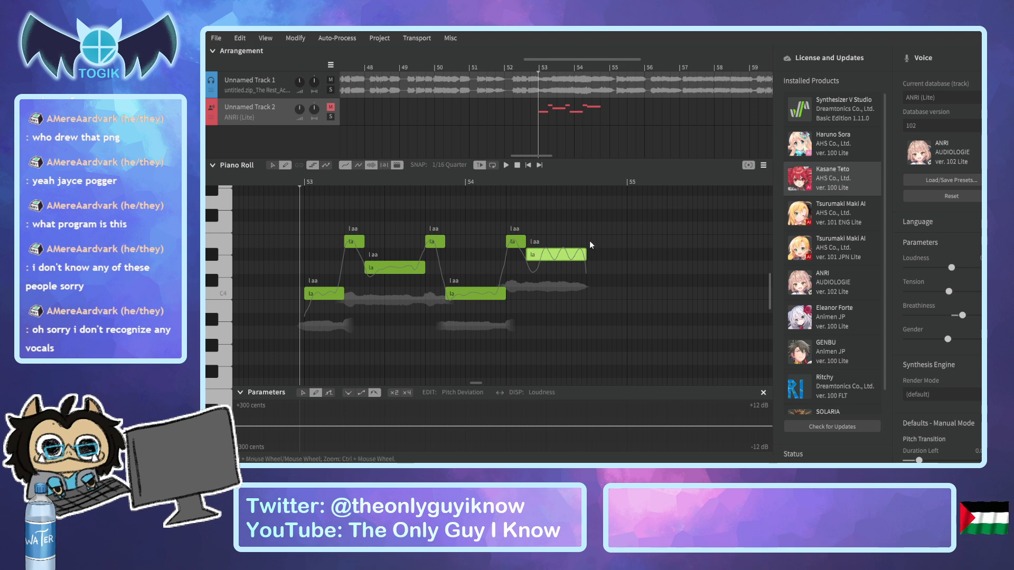
Continue the phrase after the D#4 with a half-beat E4 and a one-beat B3 running into bar 55, and play it against the song.
drag(588, 241, 601, 242)
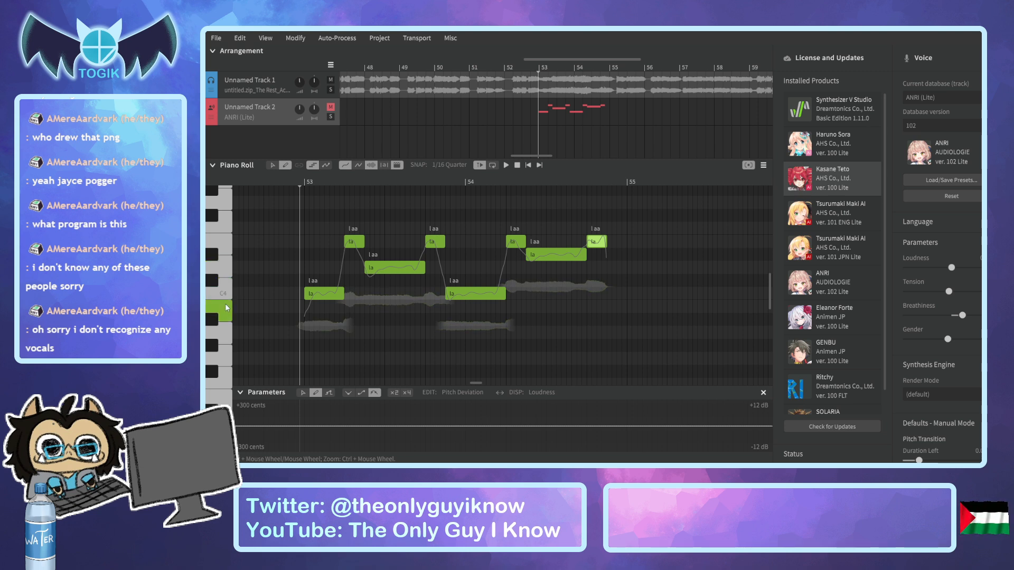
click(610, 305)
drag(632, 307, 642, 306)
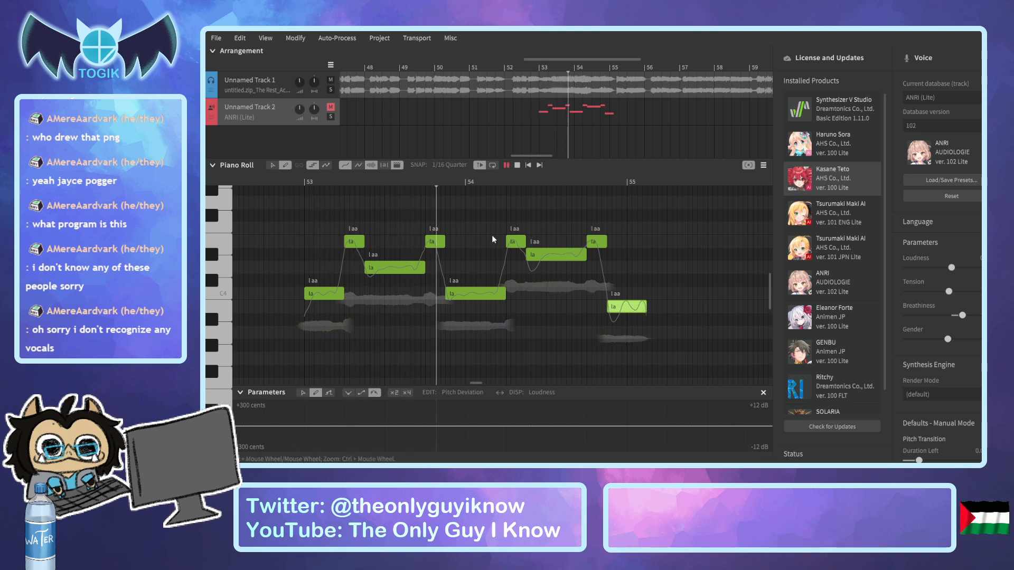
key(space)
Set the lyrics of all nine notes in the phrase from bar 53 to "oh".
double_click(331, 291)
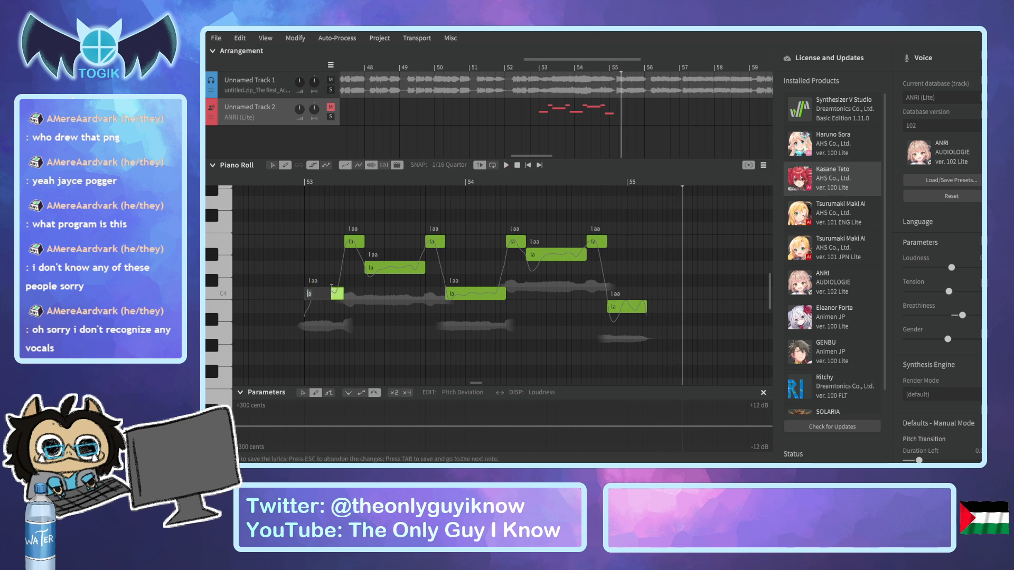
text(oh)
key(Tab)
text(oh)
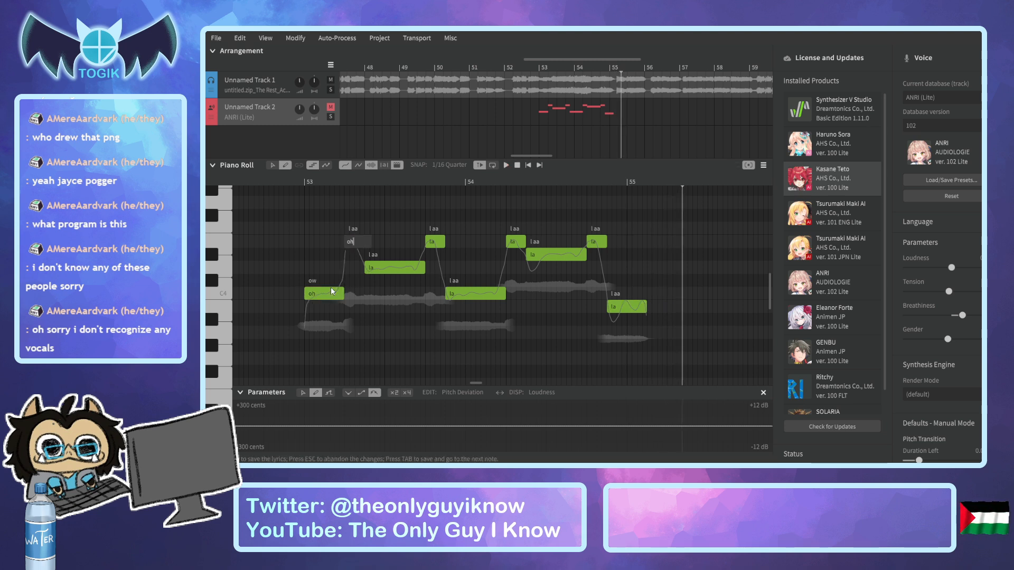
key(Tab)
text(oh)
key(Tab)
text(oh)
key(Tab)
text(oh)
key(Tab)
text(oh)
key(Tab)
text(oh)
key(Tab)
text(oh)
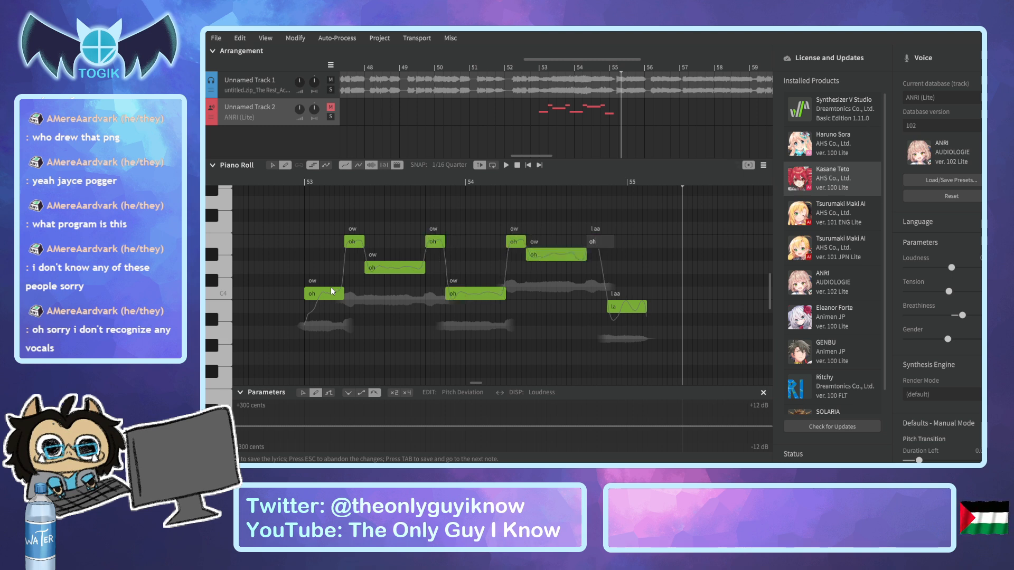
key(Tab)
text(o)
key(Return)
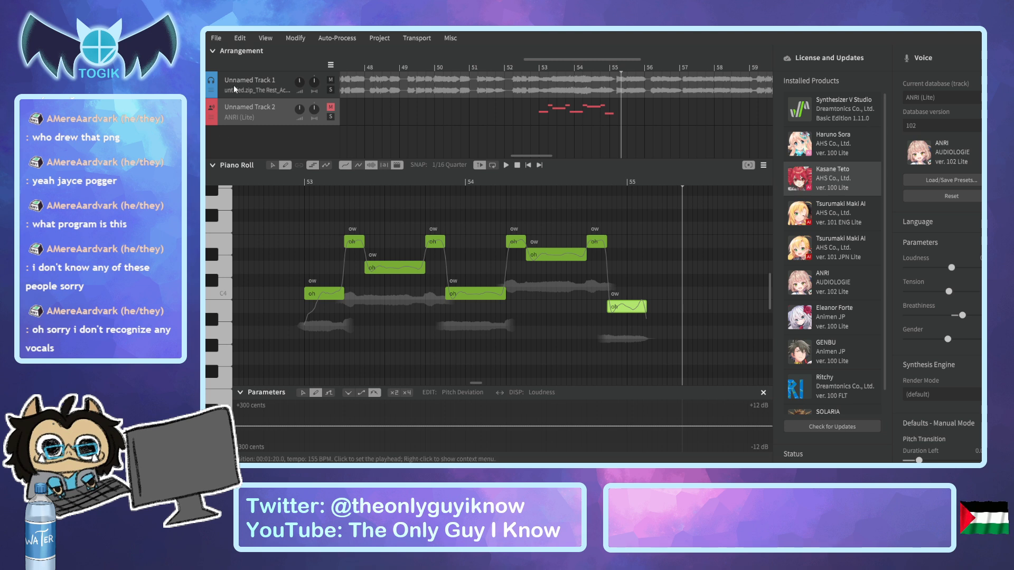
Solo the ANRI track and listen to the "oh" phrase twice from just before bar 53.
click(330, 117)
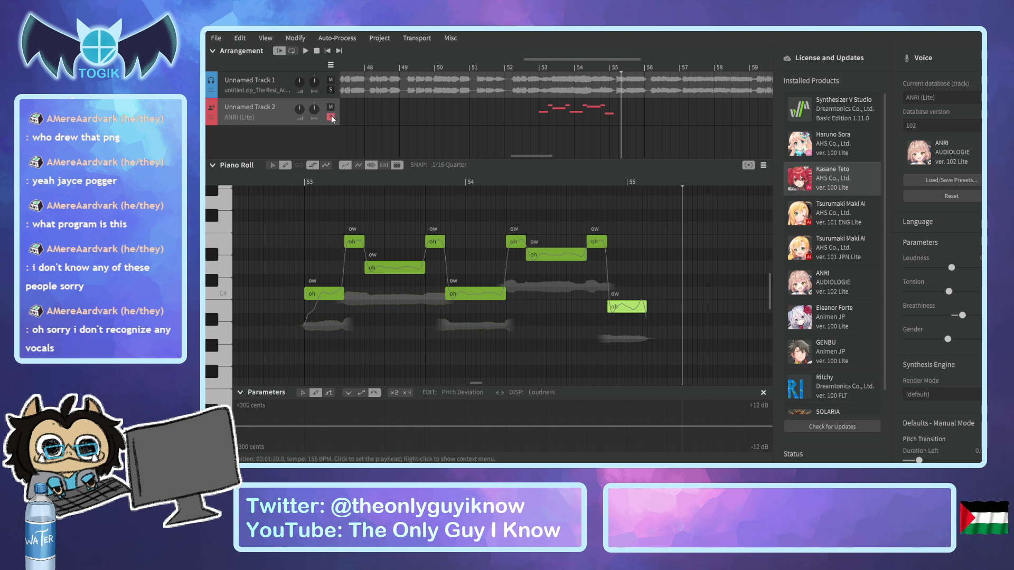
click(292, 180)
key(space)
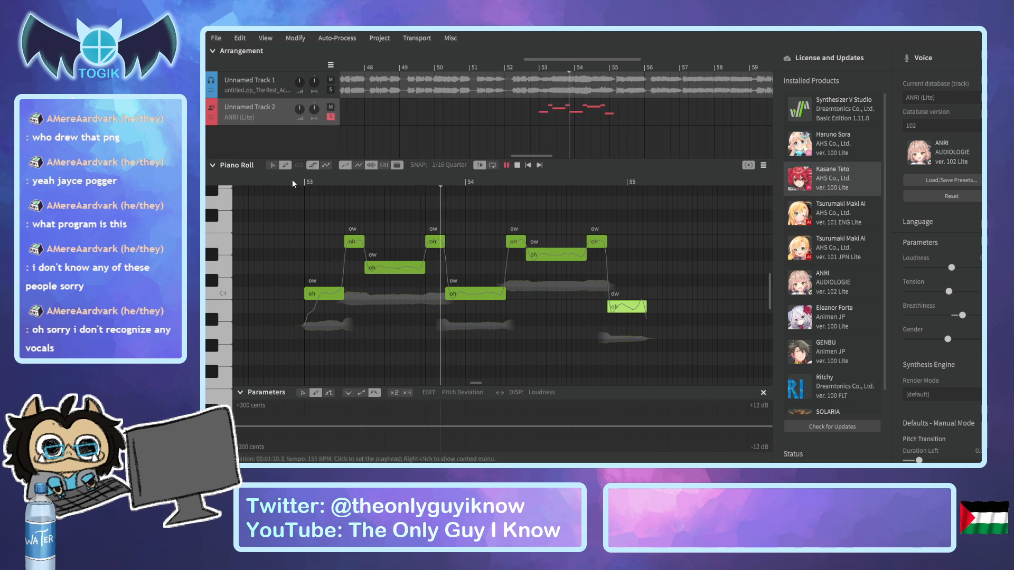
key(space)
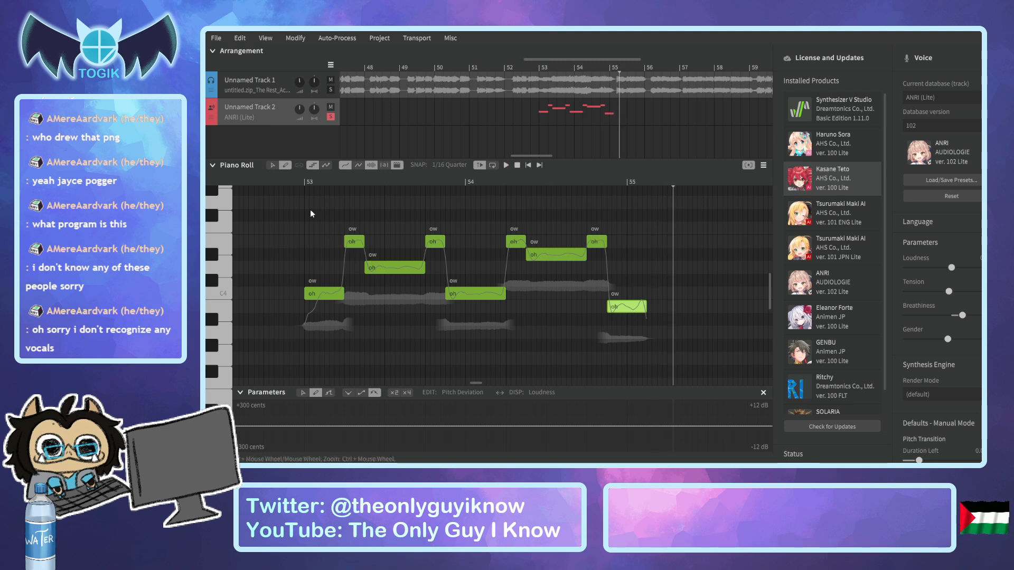
click(283, 183)
key(space)
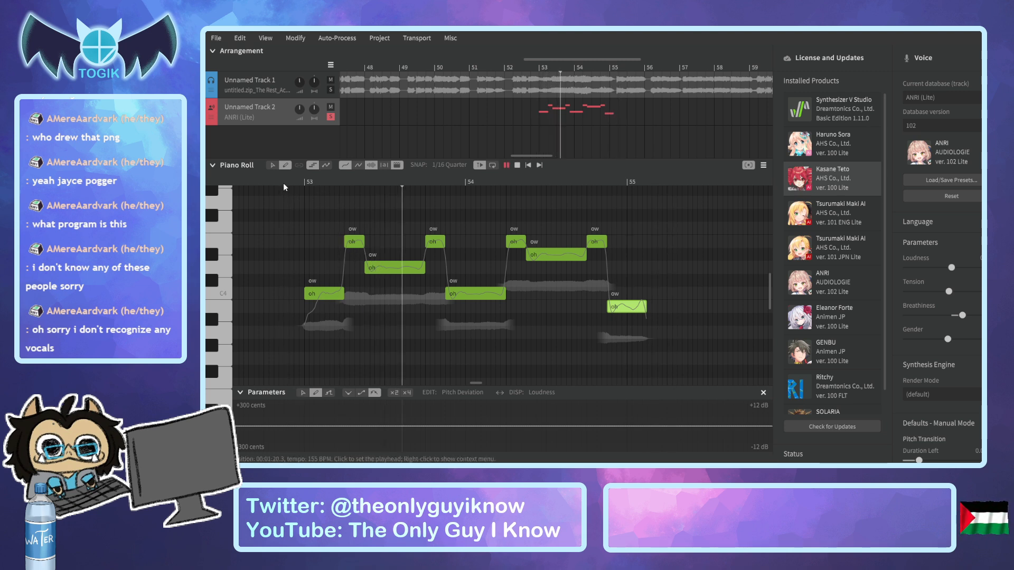
key(space)
Unsolo the ANRI track and play the phrase from bar 53 together with the song.
click(331, 117)
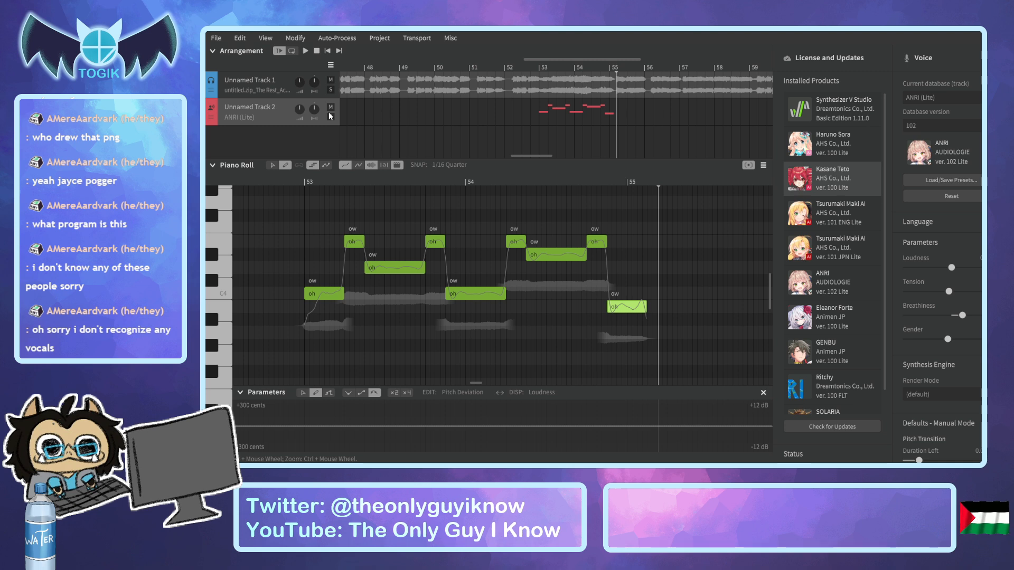
click(331, 183)
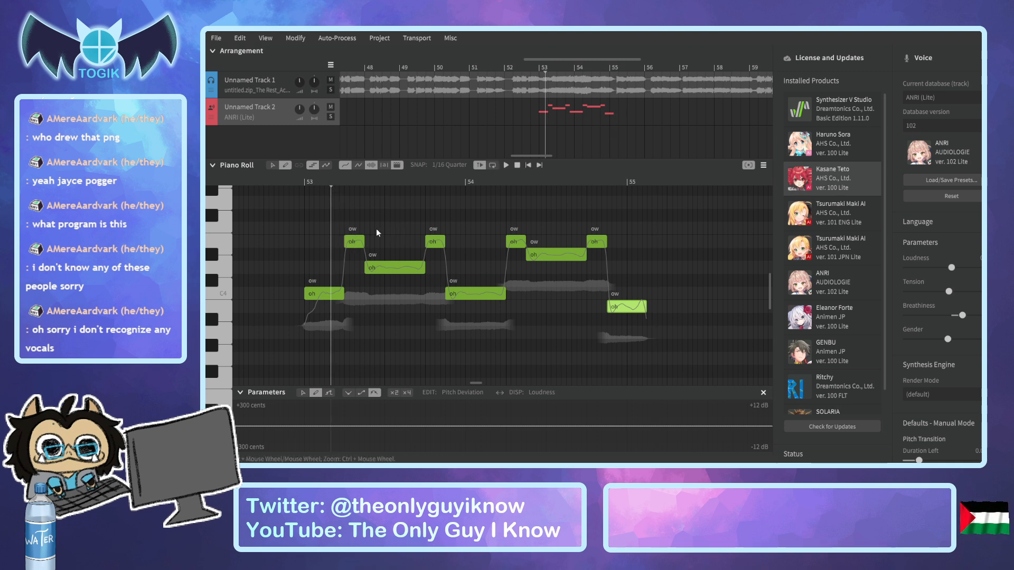
click(536, 69)
key(space)
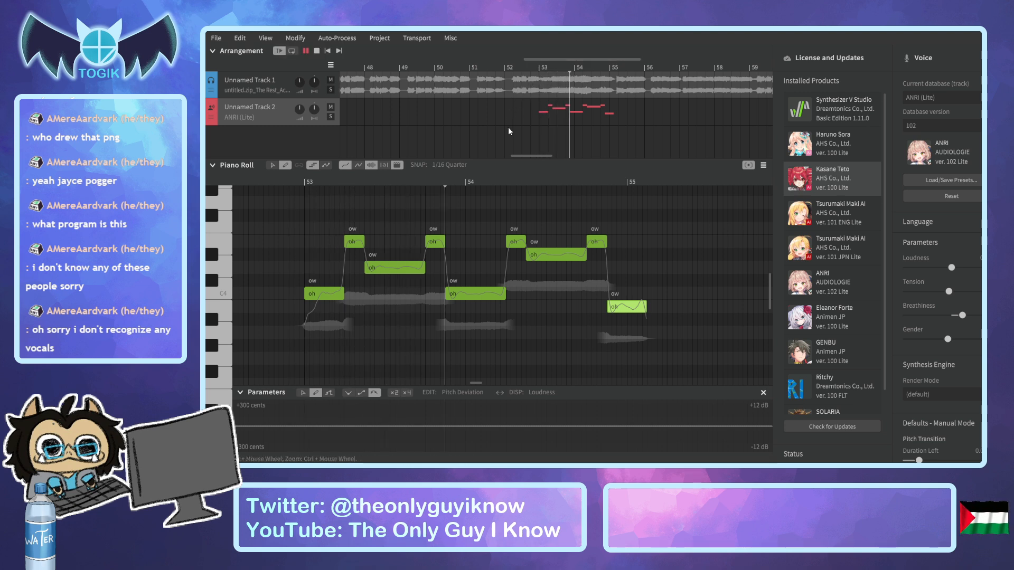
key(space)
Listen ahead in the song to find the next section, and paste the copied nine-note "ah" phrase onto the ANRI track at bar 63.
drag(522, 155, 530, 157)
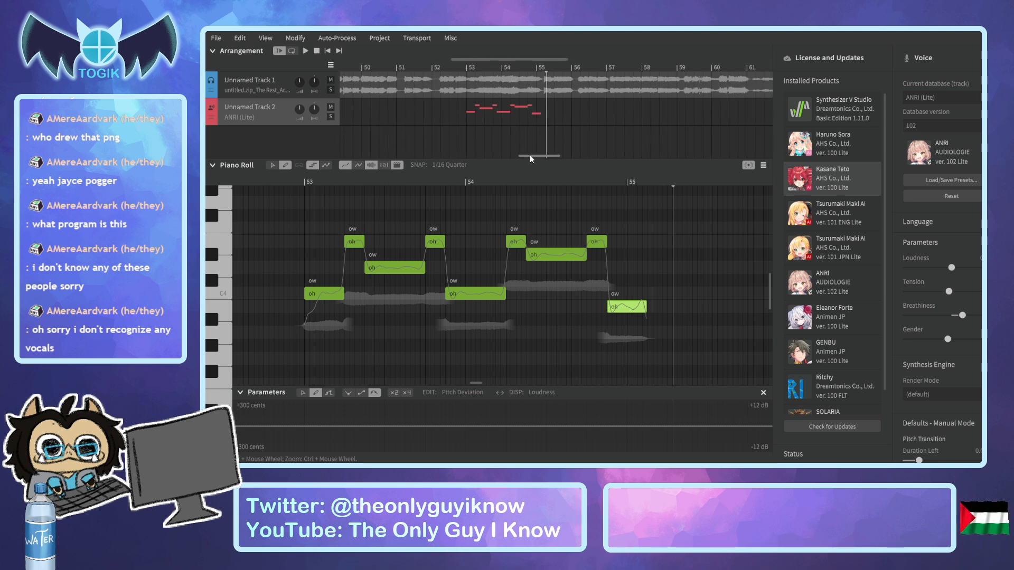
drag(530, 157, 544, 161)
click(540, 67)
key(space)
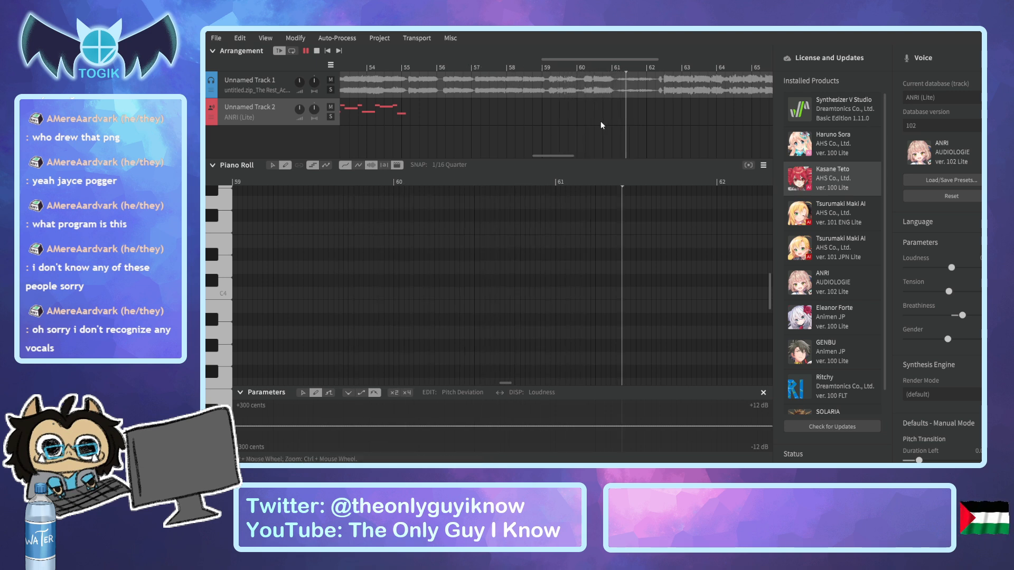
drag(554, 155, 573, 157)
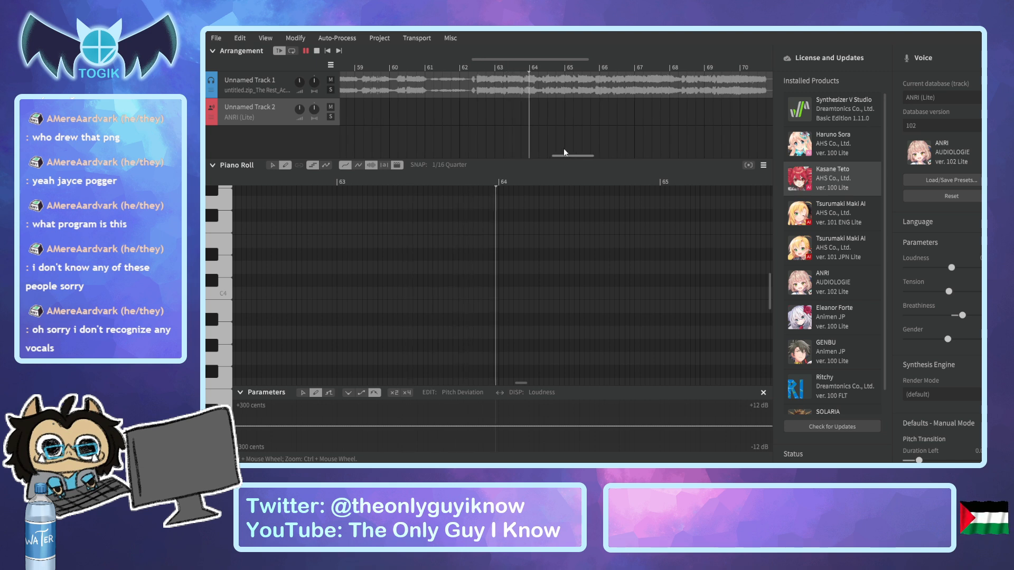
click(495, 67)
key(space)
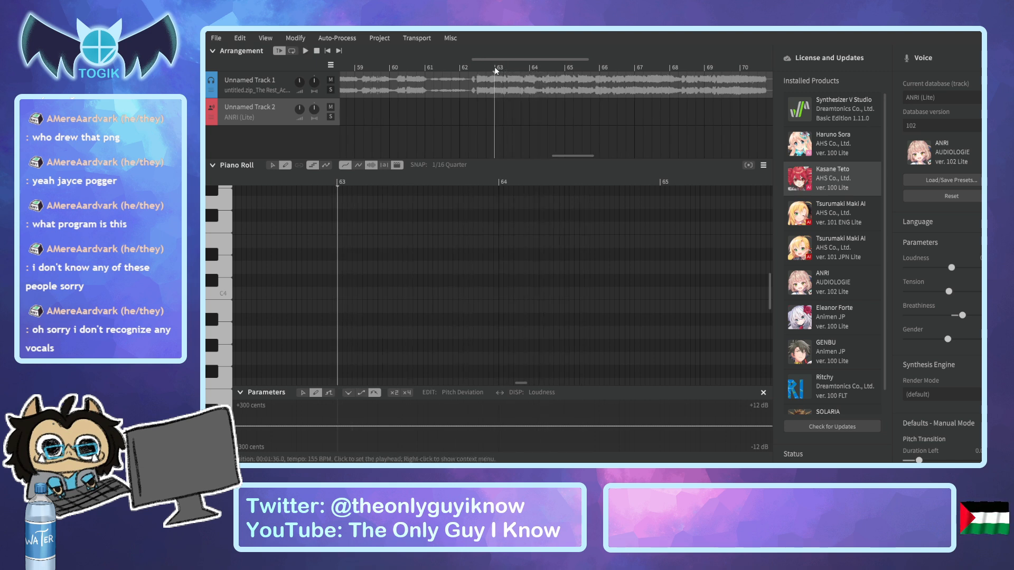
click(345, 255)
key(ctrl+v)
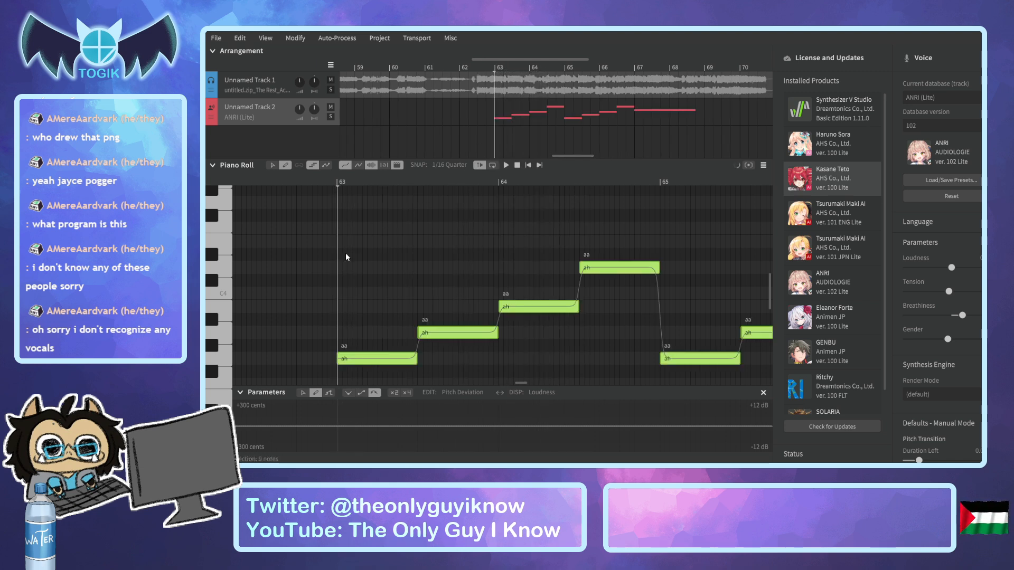
Play the pasted phrase from bar 63, and replay the song around its long final note from bar 68 to bar 70.
key(space)
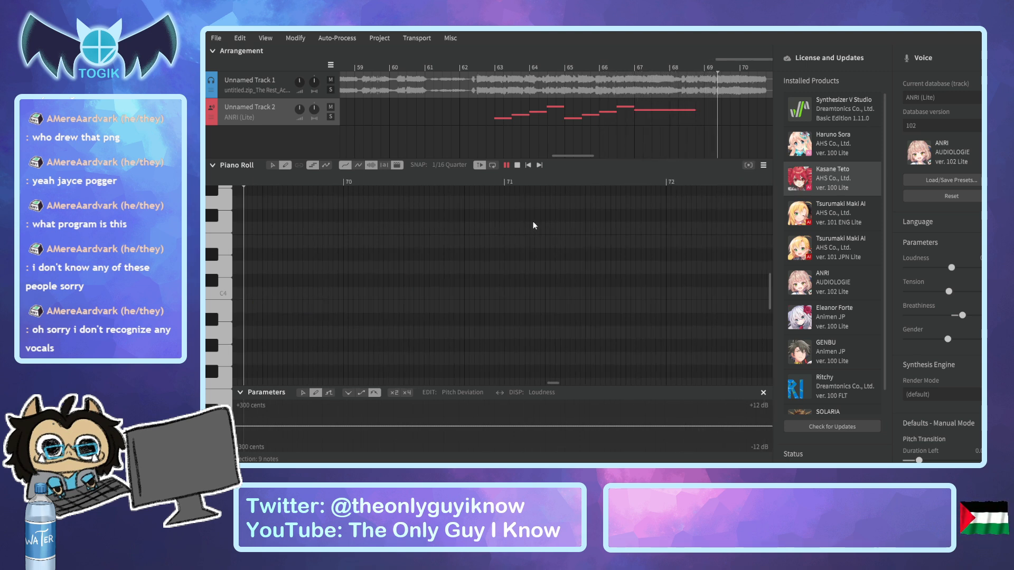
key(space)
click(681, 66)
key(space)
key(space)
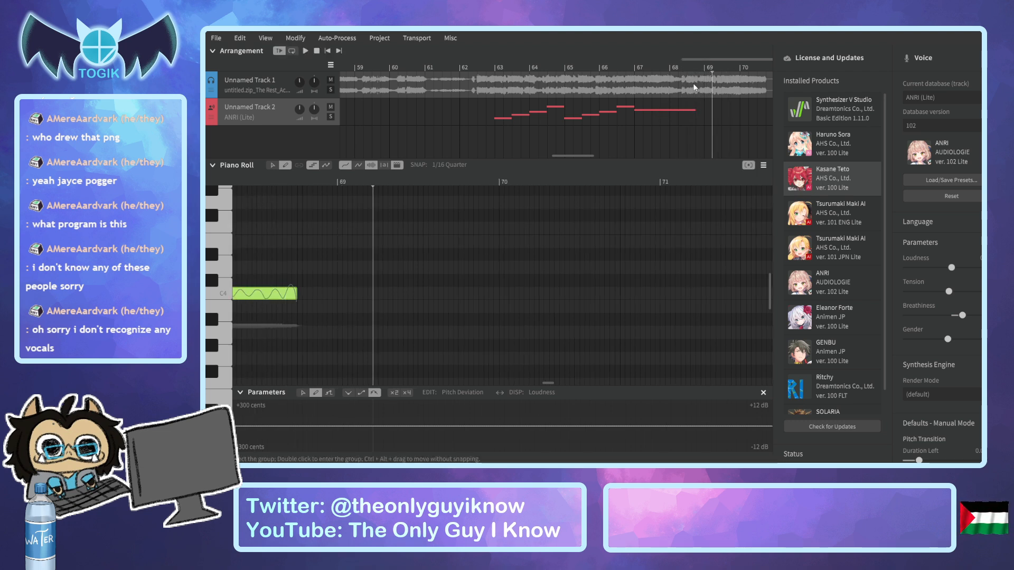
click(688, 68)
key(space)
key(space)
click(690, 68)
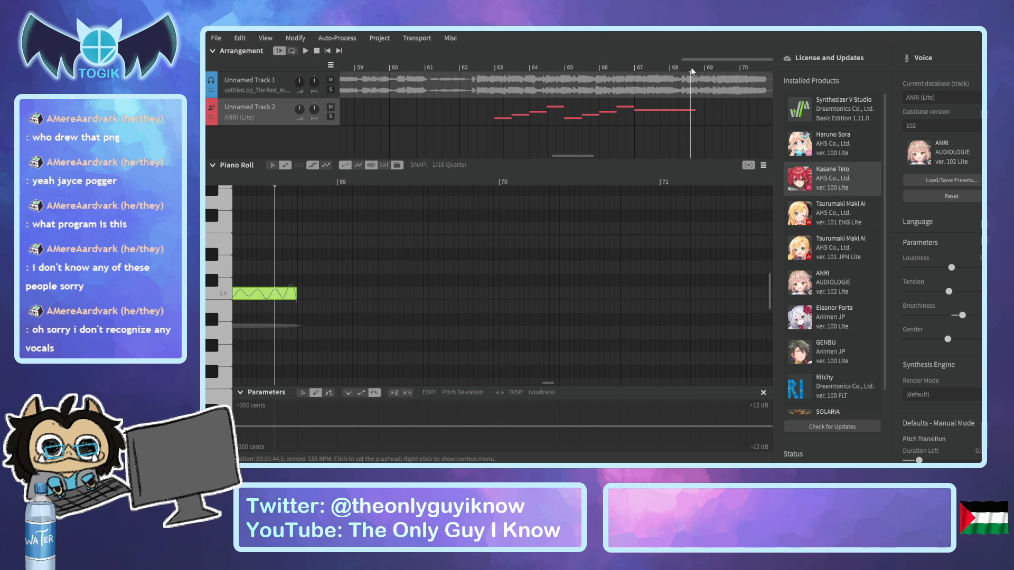
key(space)
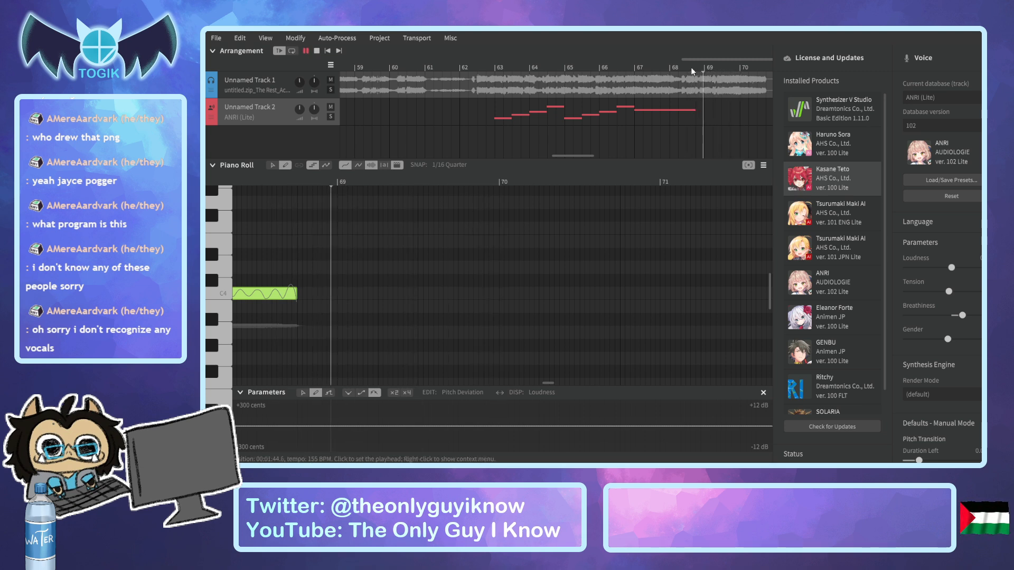
key(space)
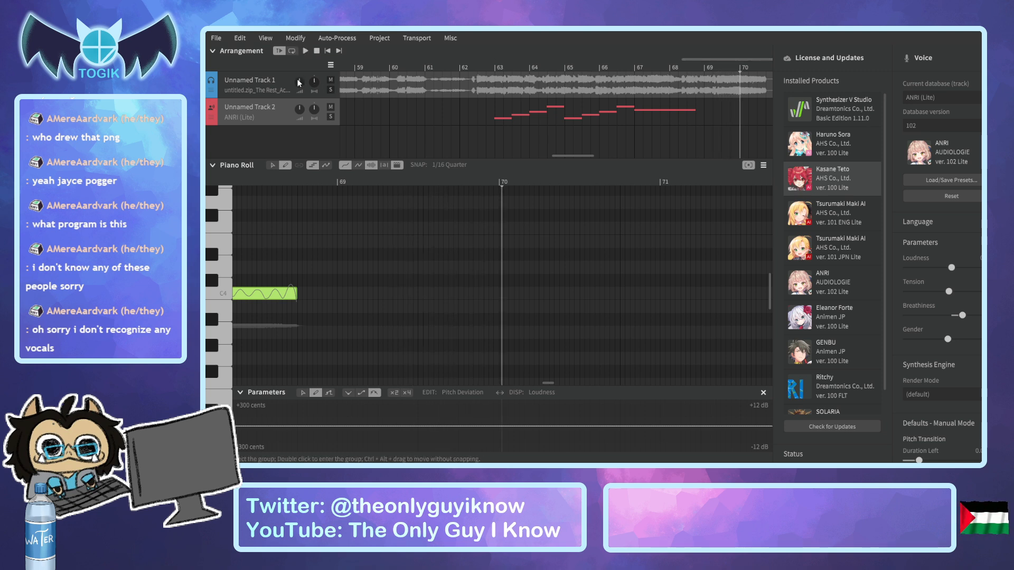
Lower the song track's volume, then listen to the end of the "ah" phrase with the song from bar 67 to just past bar 69.
drag(293, 84, 292, 84)
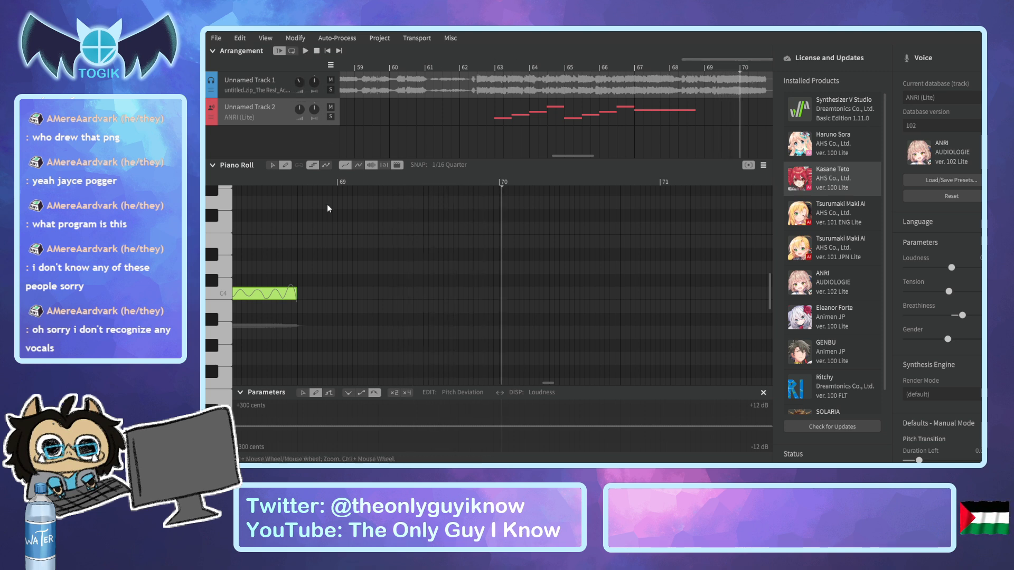
click(221, 357)
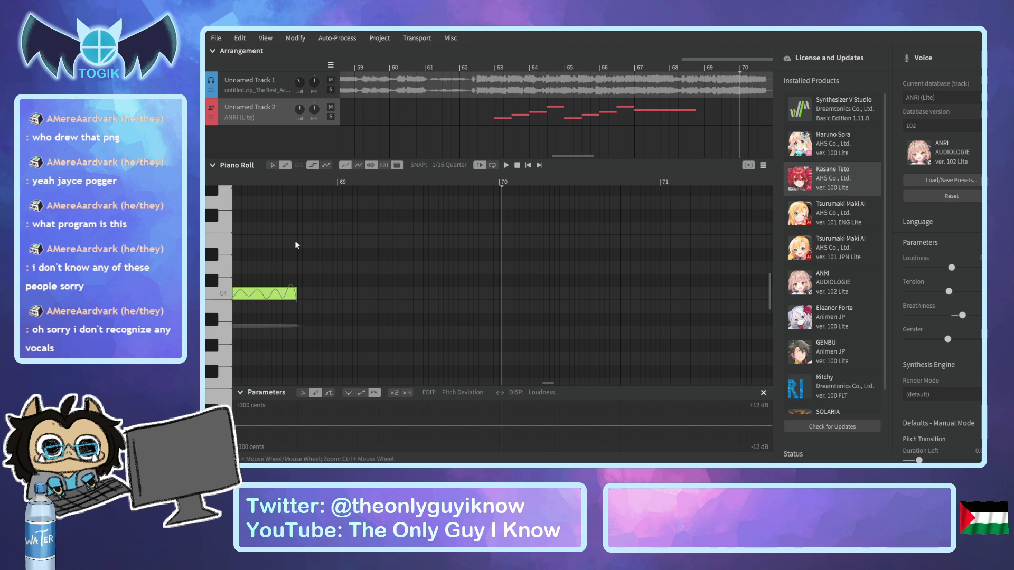
click(297, 182)
click(282, 182)
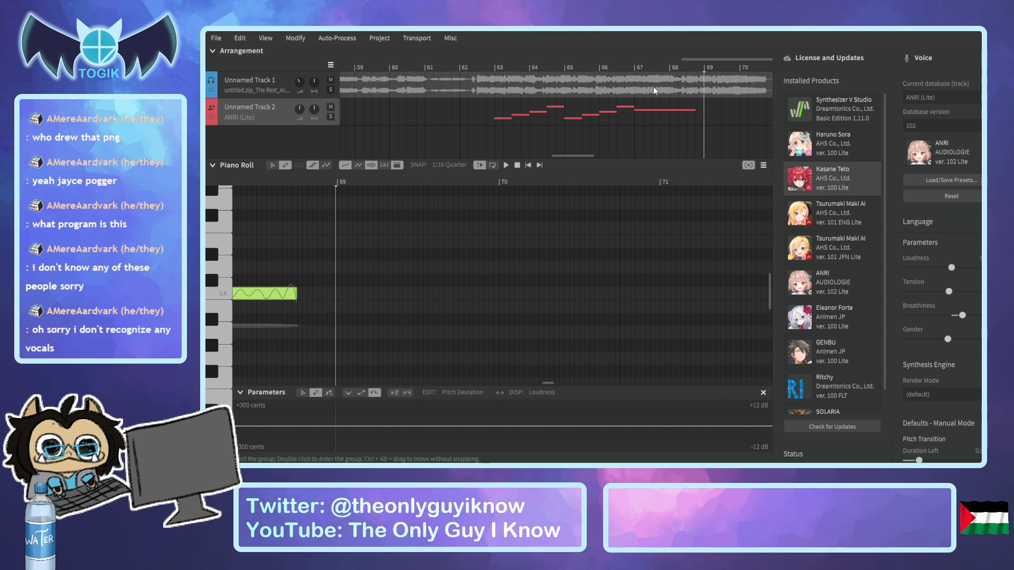
click(633, 68)
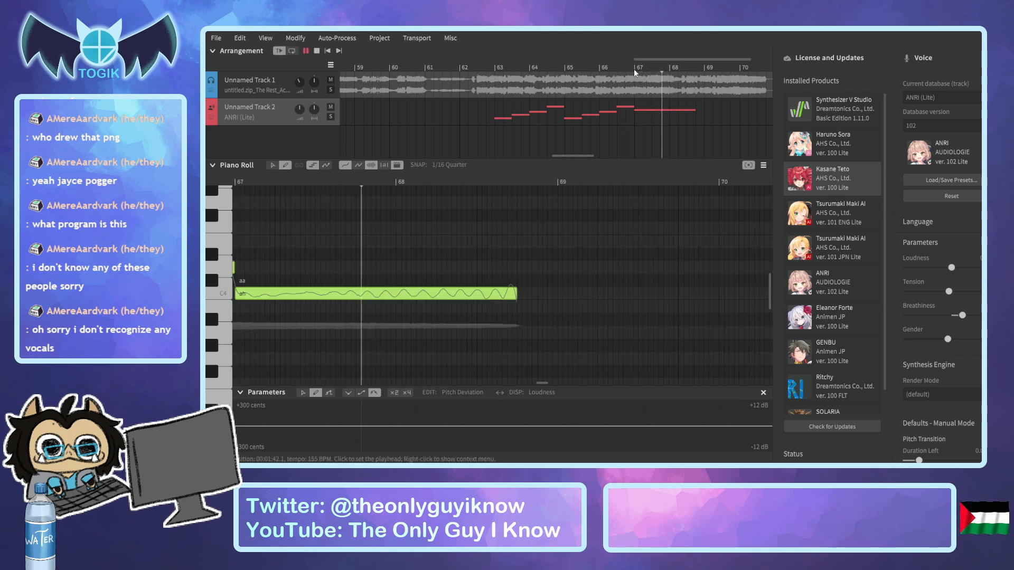
key(space)
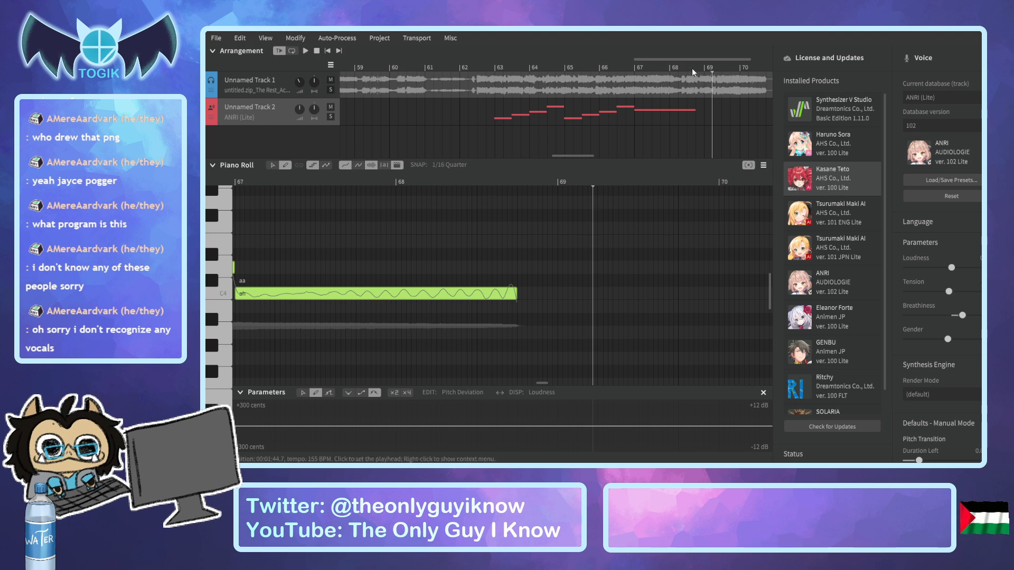
Replay the song from bar 68 and again from just before bar 69 to identify the notes following the long "ah".
click(396, 181)
key(space)
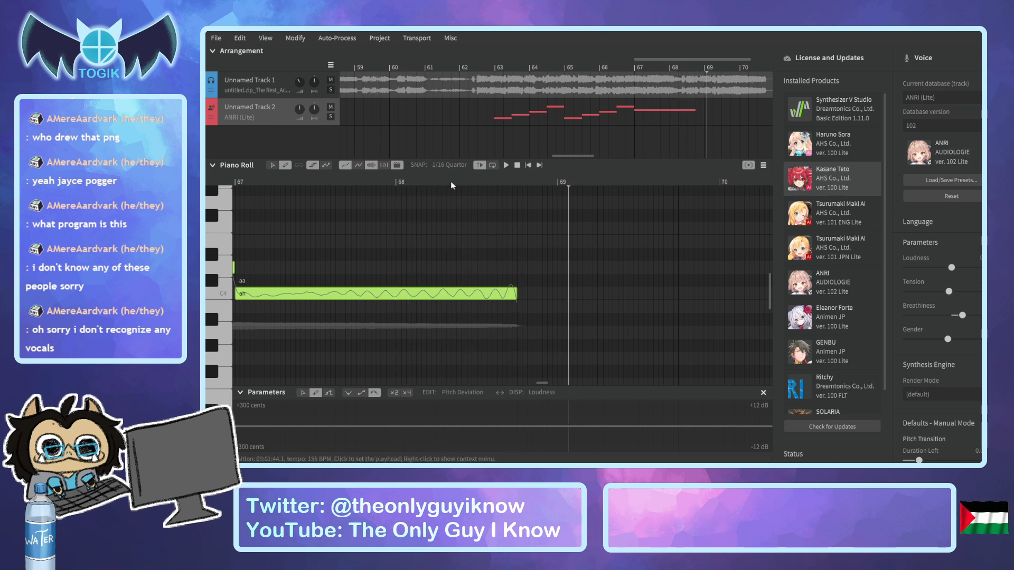
click(517, 181)
key(space)
key(space)
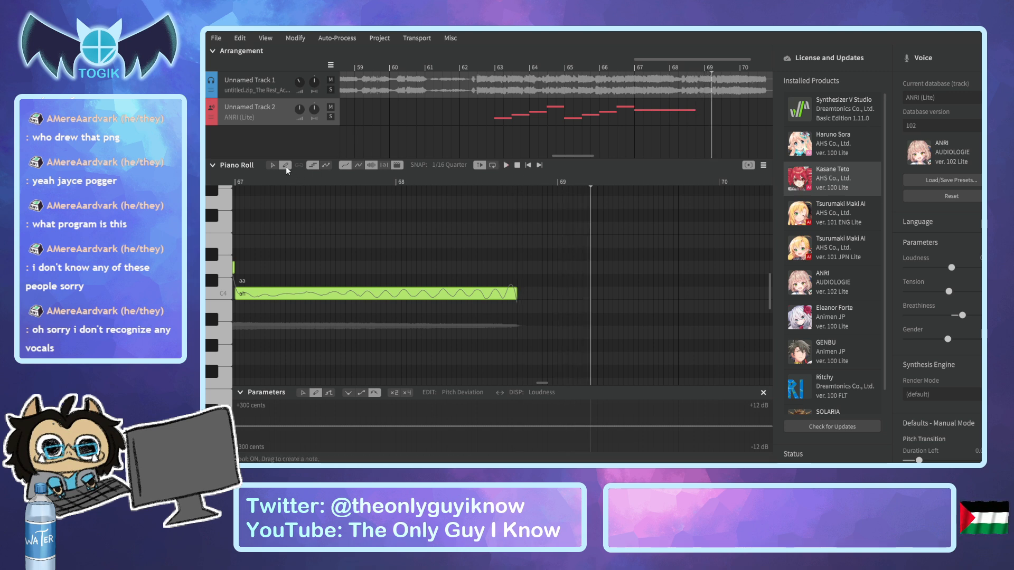
Draw a short B3 note right after the long C4 note, followed by a long A3 note ending at bar 70.
click(235, 316)
drag(519, 307, 537, 310)
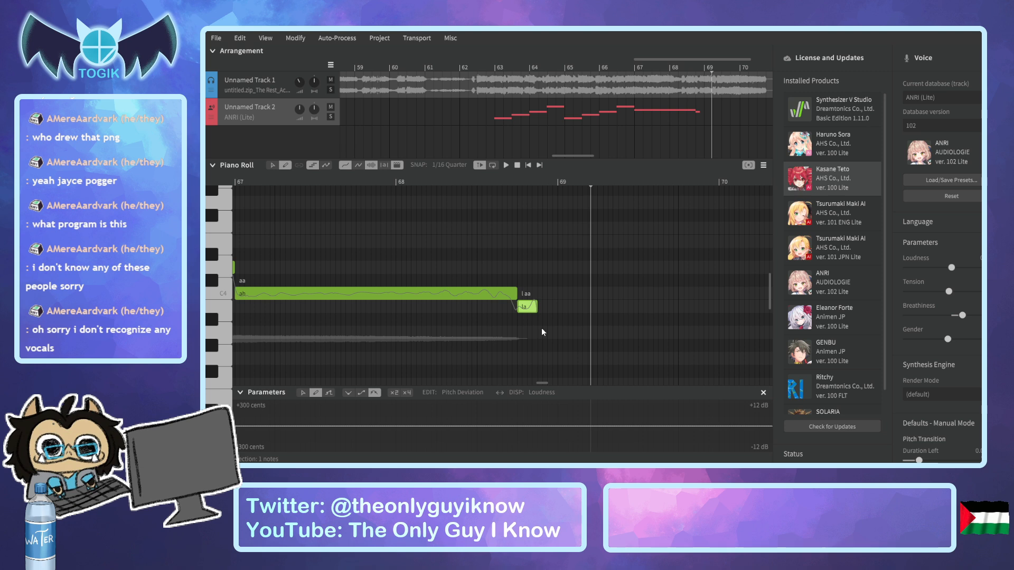
drag(538, 333, 660, 331)
drag(744, 331, 777, 330)
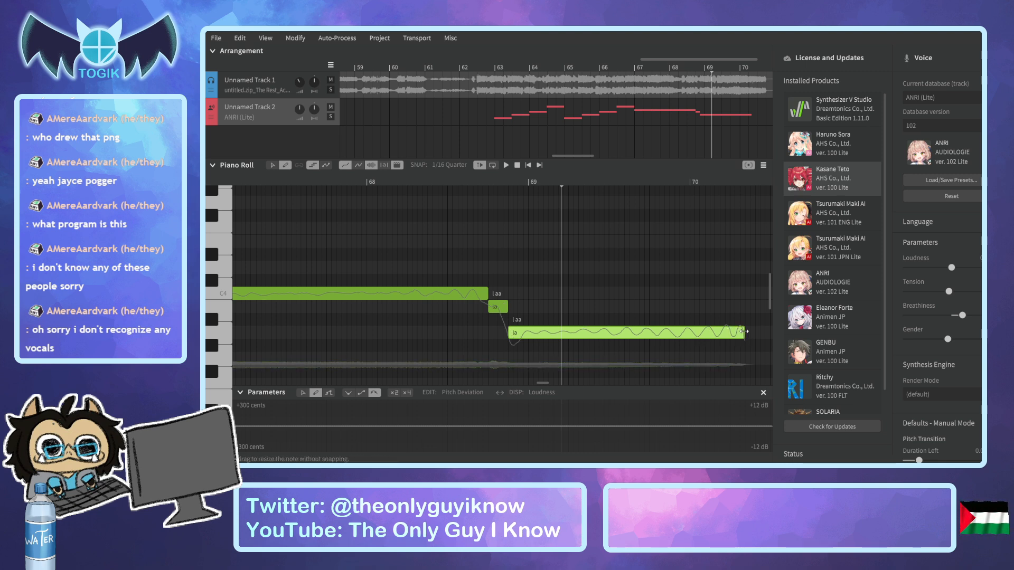
drag(734, 331, 701, 331)
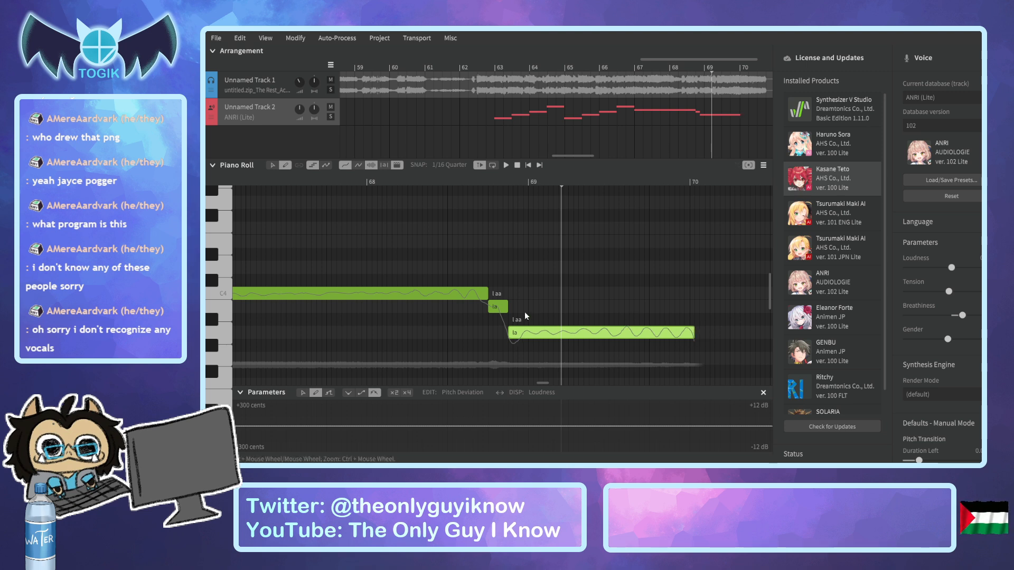
Set the lyrics of both new notes before bar 70 to "ah".
double_click(500, 307)
text(ah)
key(Tab)
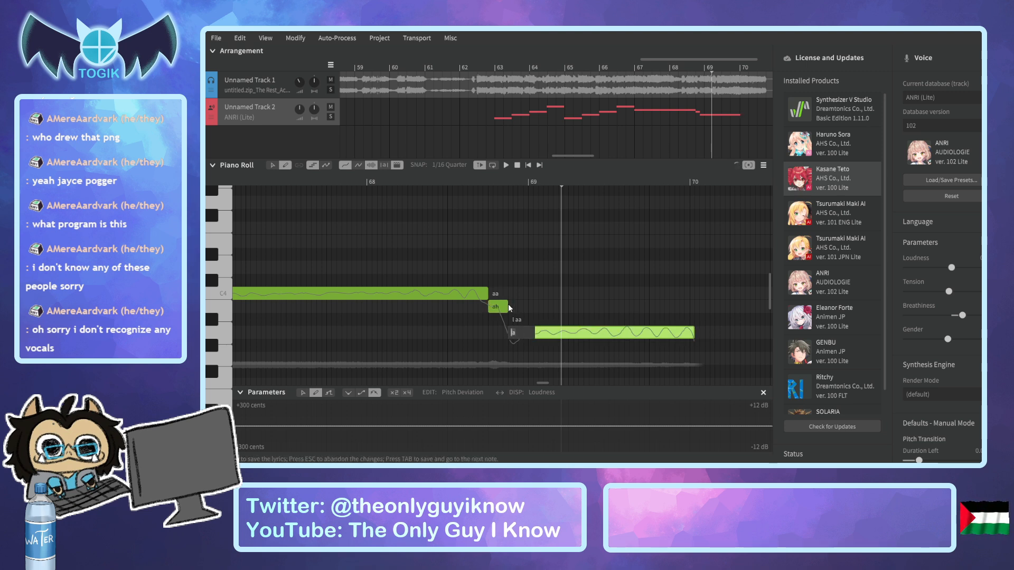
text(ah)
key(Return)
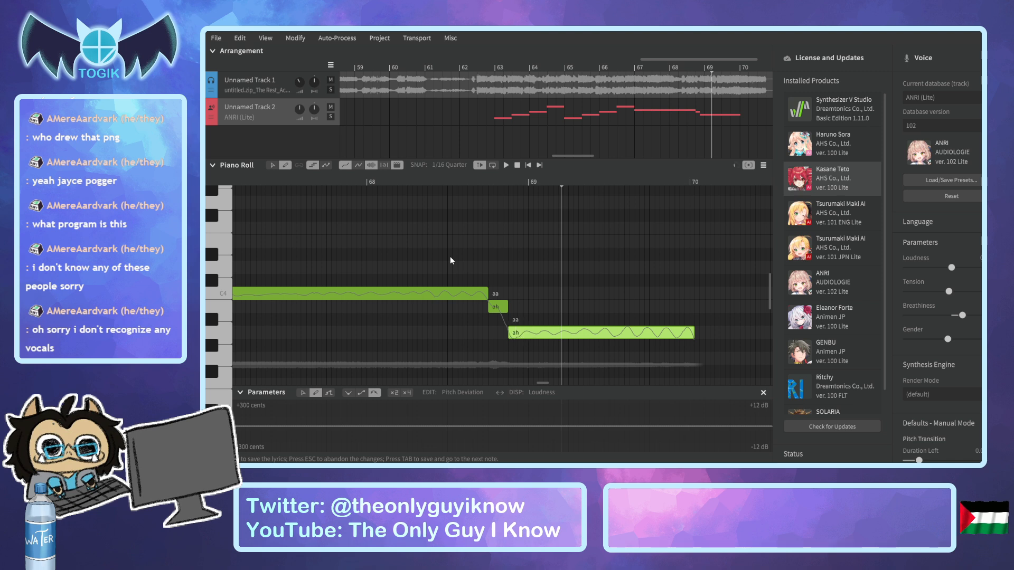
Mute the ANRI track, replay the song from just before bar 69, and extend the final A3 note slightly past bar 70.
click(330, 107)
click(696, 66)
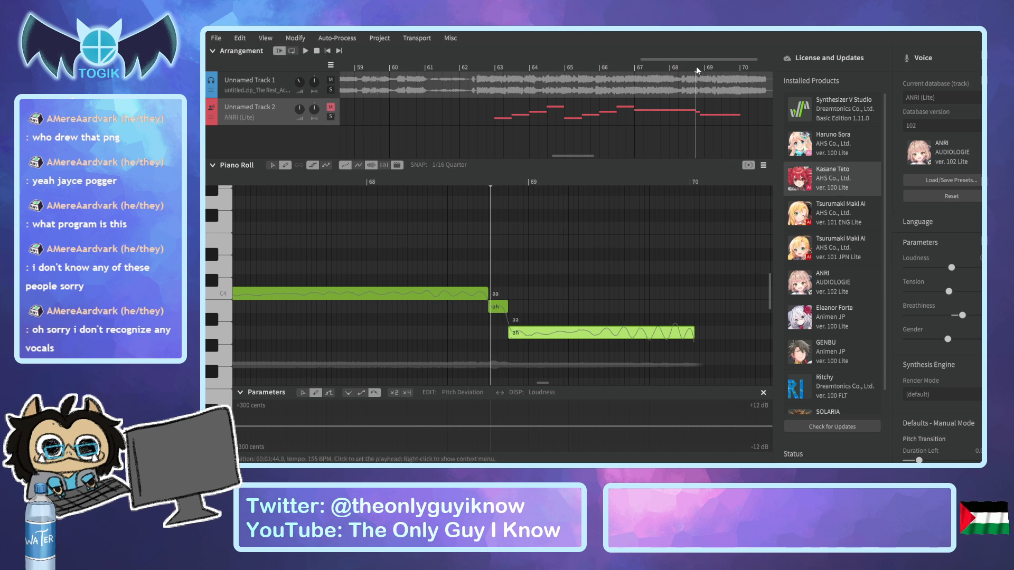
key(space)
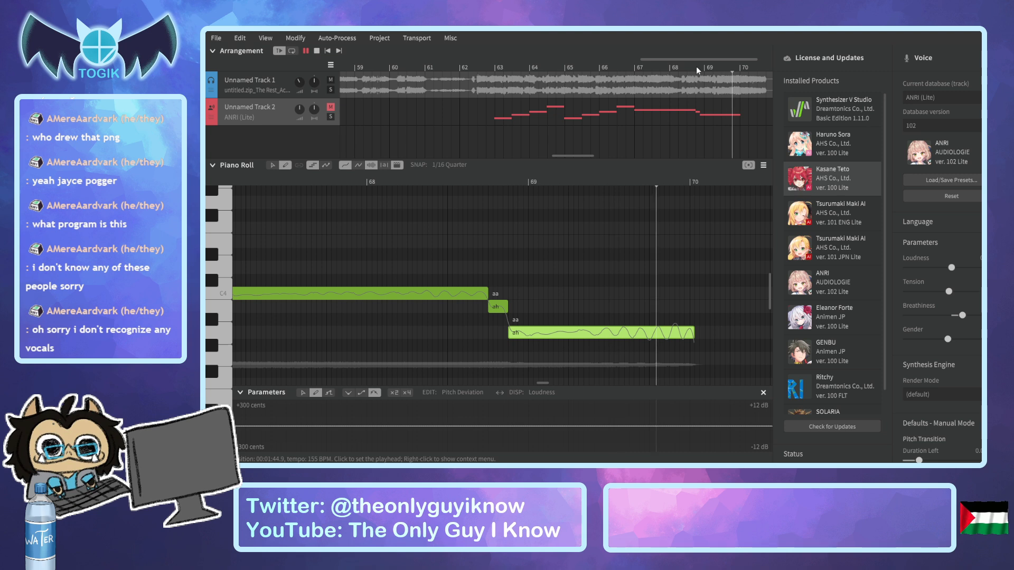
key(space)
key(space)
click(699, 69)
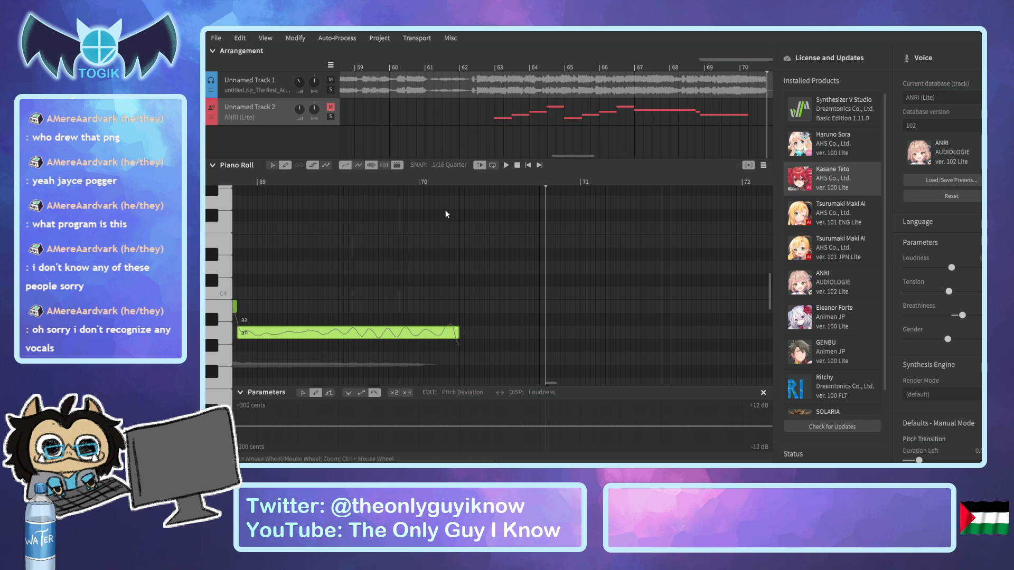
Copy the two closing "ah" notes around bar 69 and paste them directly after the long C4 note just before bar 25.
drag(579, 155, 581, 157)
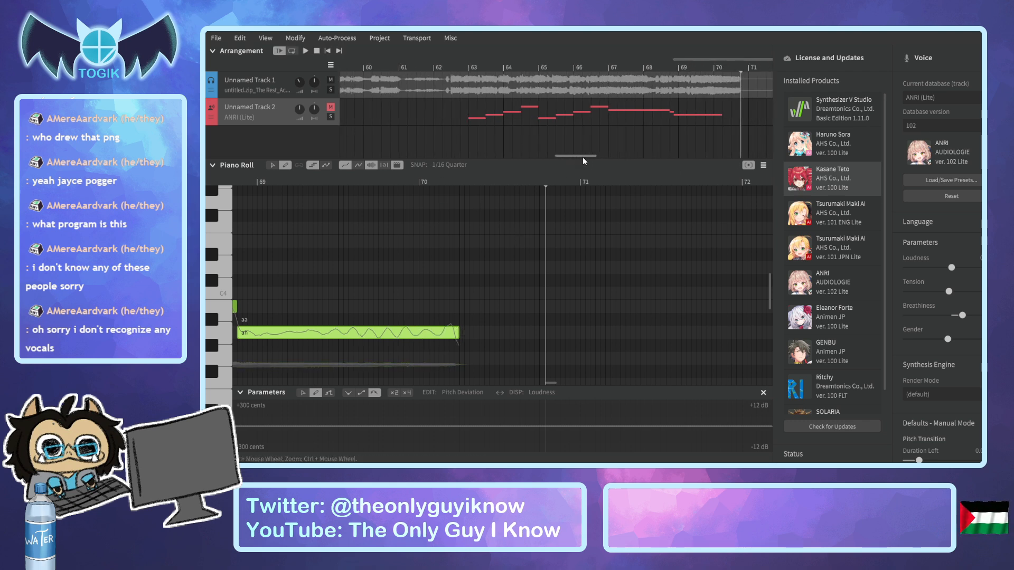
drag(674, 59, 642, 59)
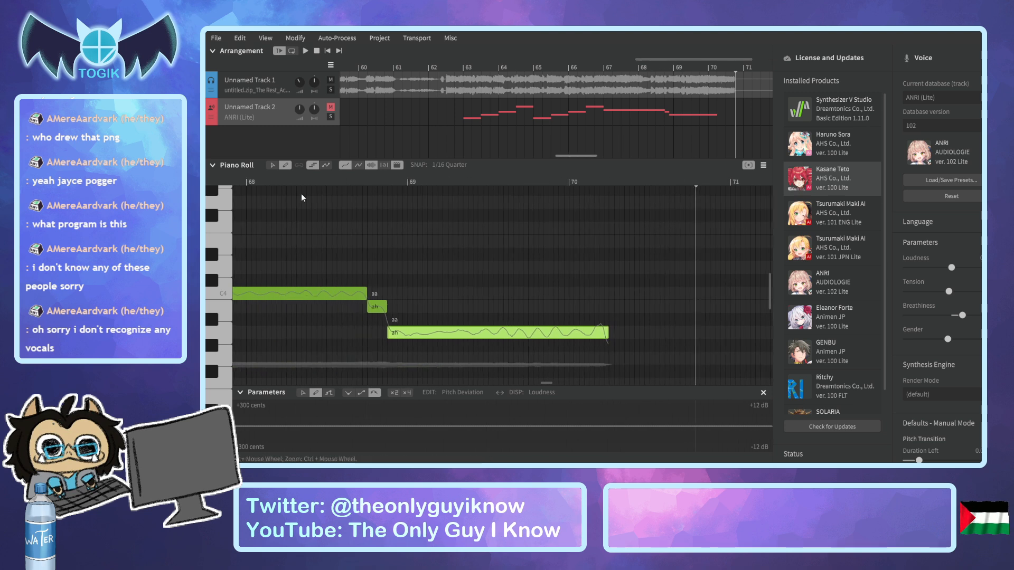
click(272, 165)
drag(371, 260, 452, 340)
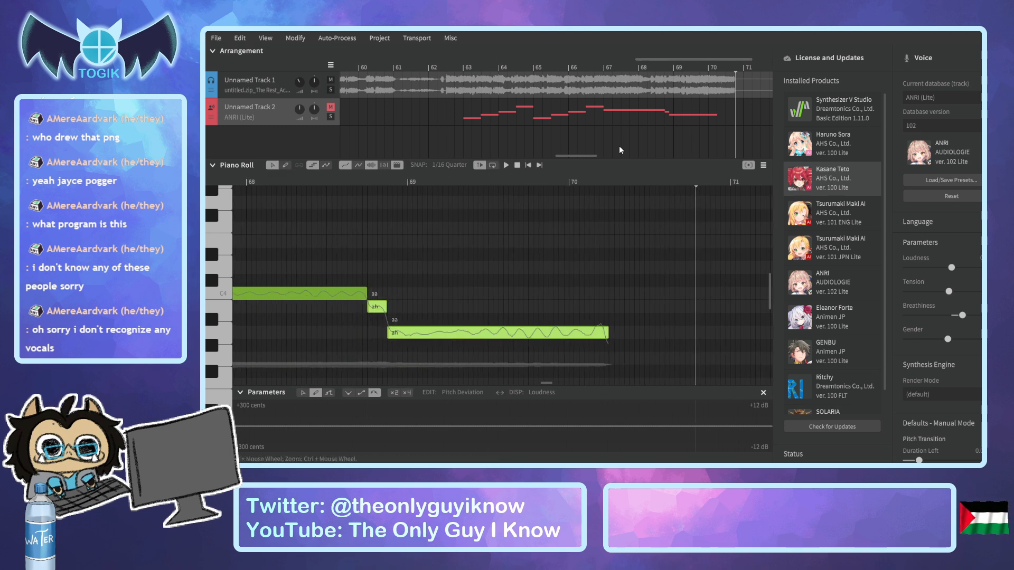
drag(586, 158, 431, 144)
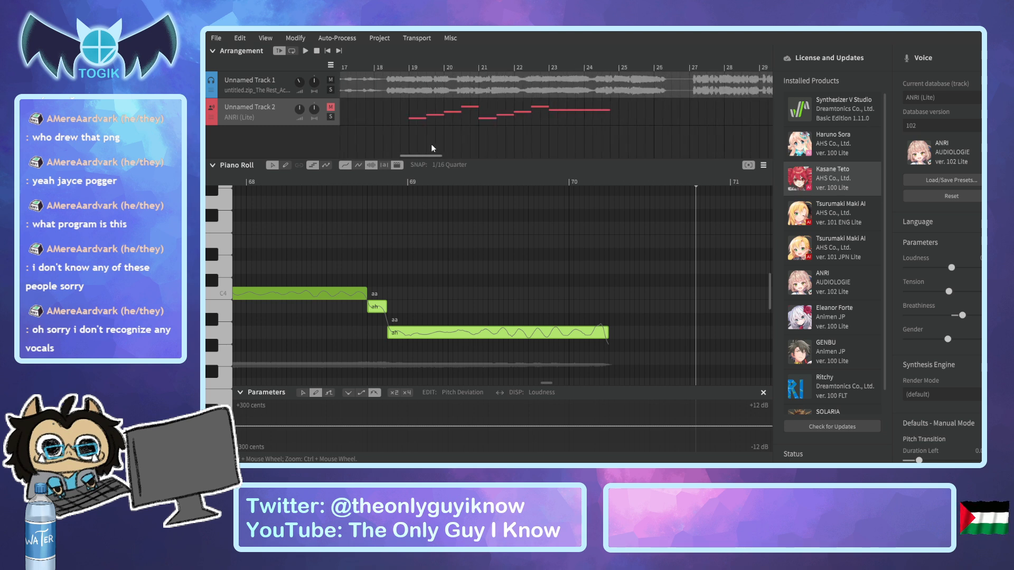
click(560, 65)
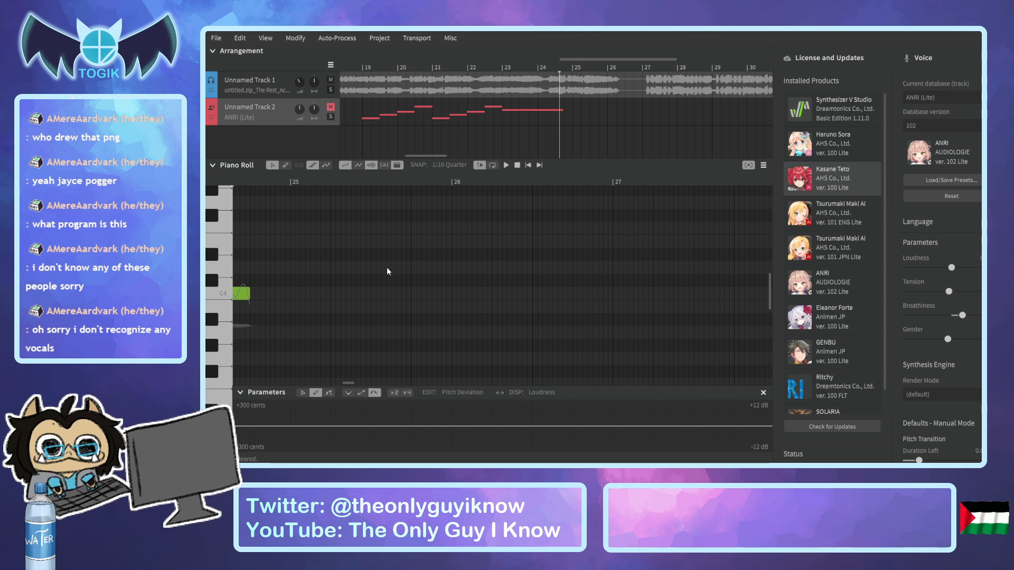
key(ctrl+v)
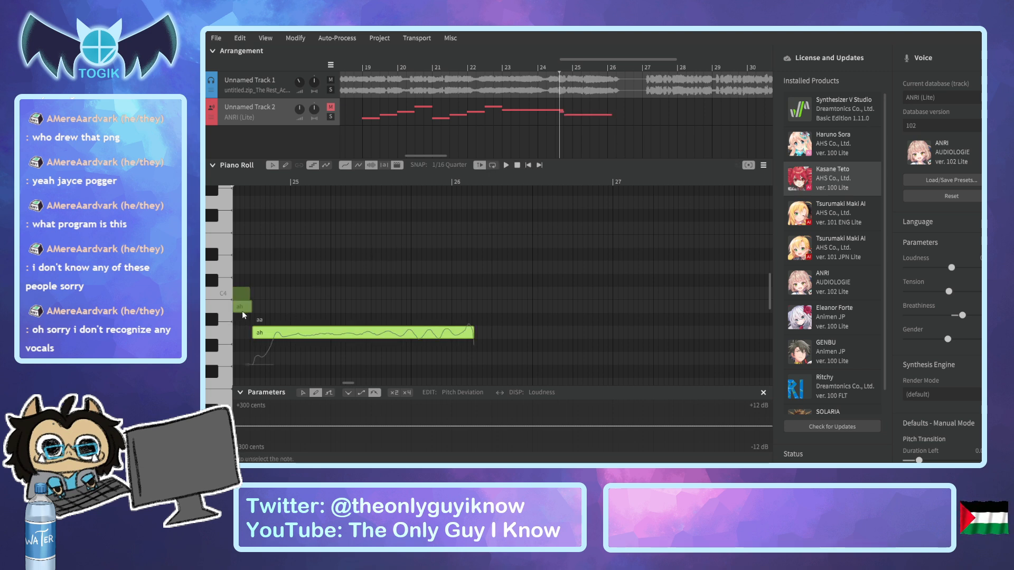
drag(252, 311, 259, 310)
click(293, 286)
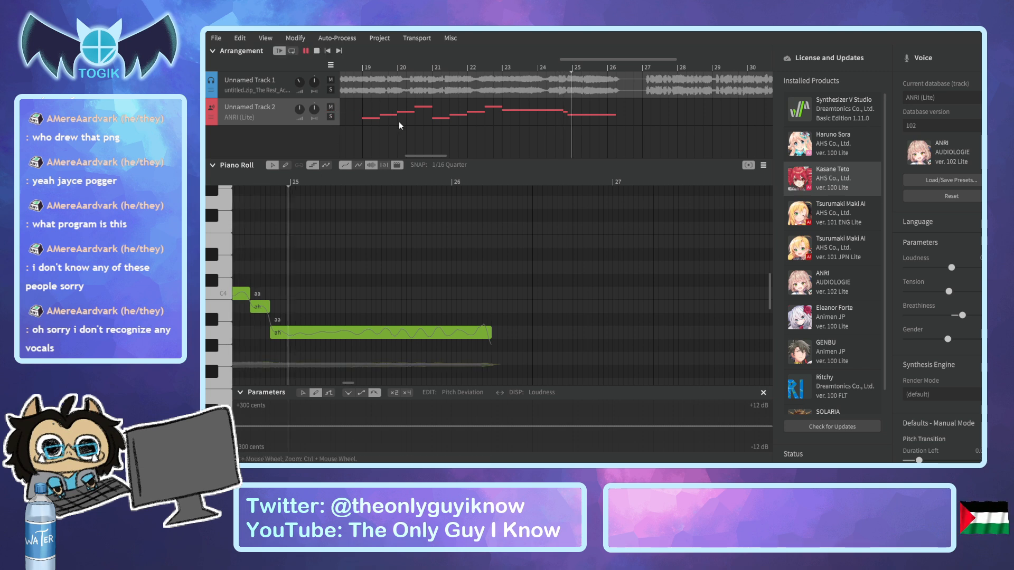
Unmute the ANRI track and replay the pasted ending with the song from just before bar 25.
key(space)
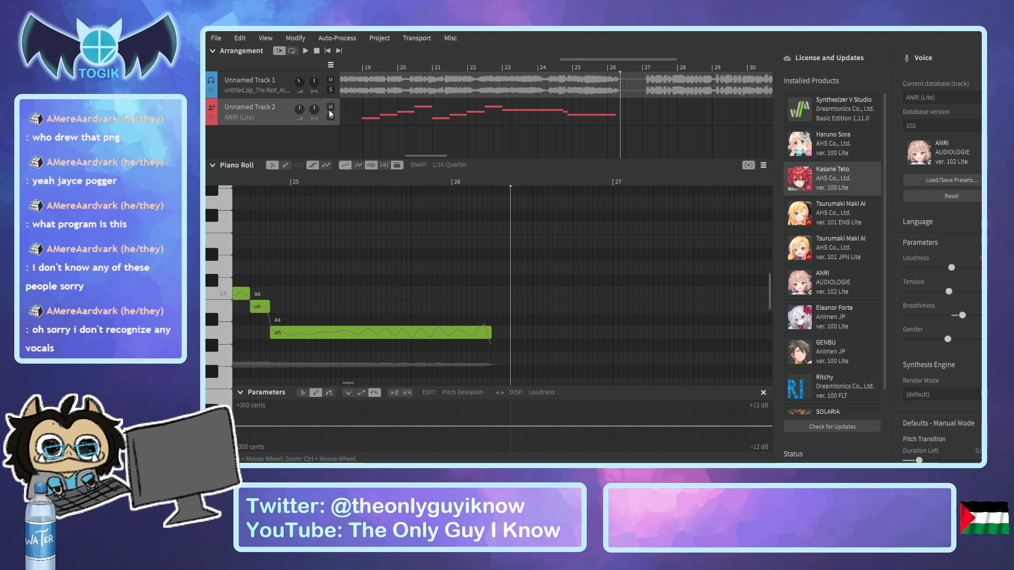
click(563, 68)
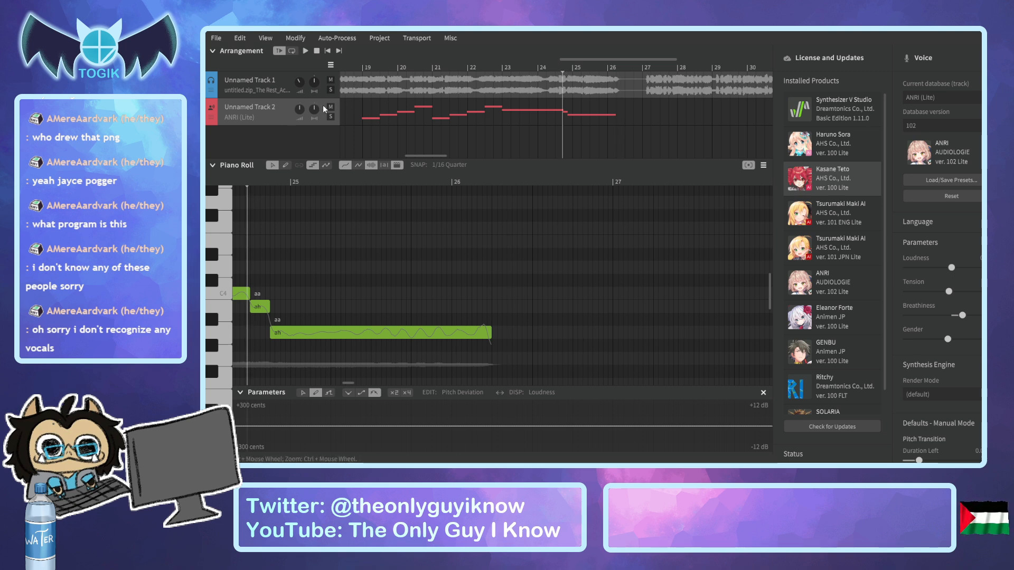
Play the passage from bar 25 past bar 26 to check where the final long "ah" note should end.
key(space)
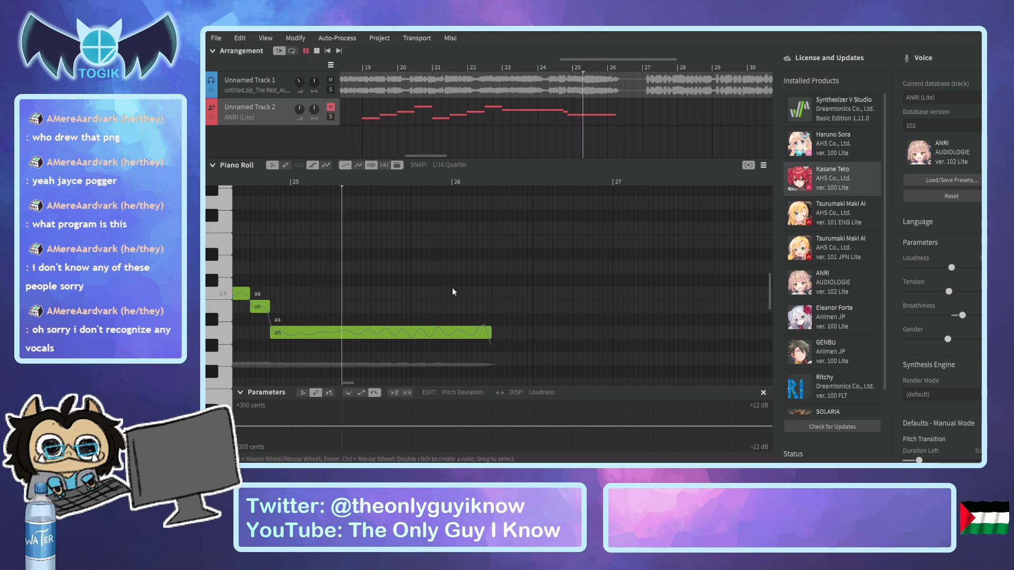
key(space)
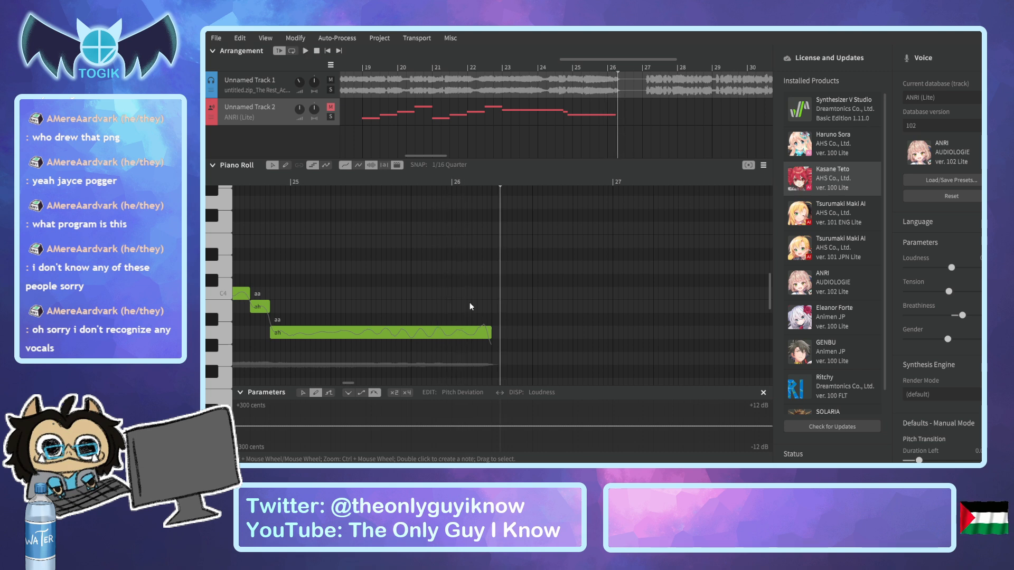
click(449, 179)
key(space)
key(space)
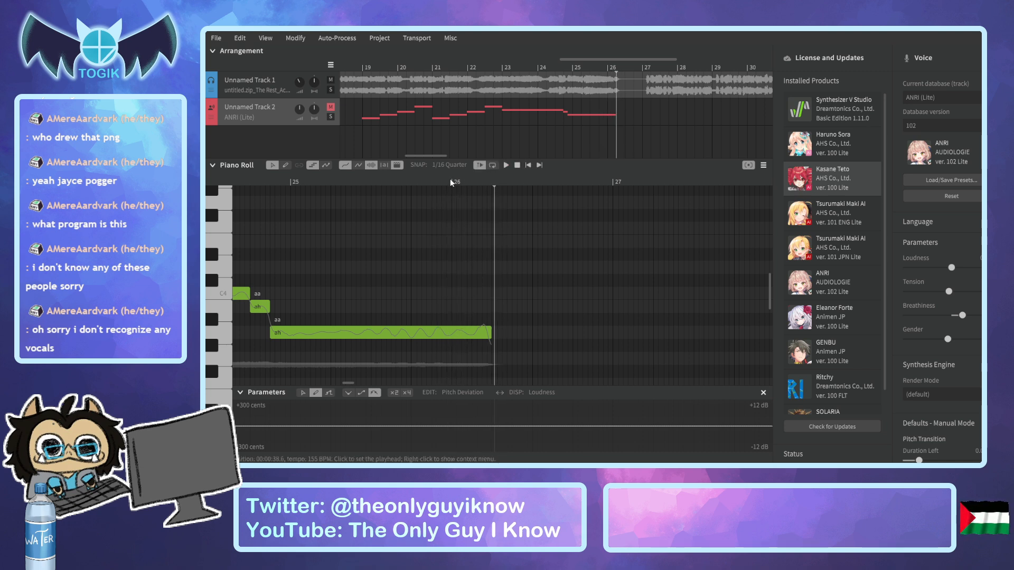
Shorten the final long "ah" note so it ends at bar 26, and play the end of the phrase.
click(489, 333)
drag(490, 333, 451, 331)
click(559, 68)
key(space)
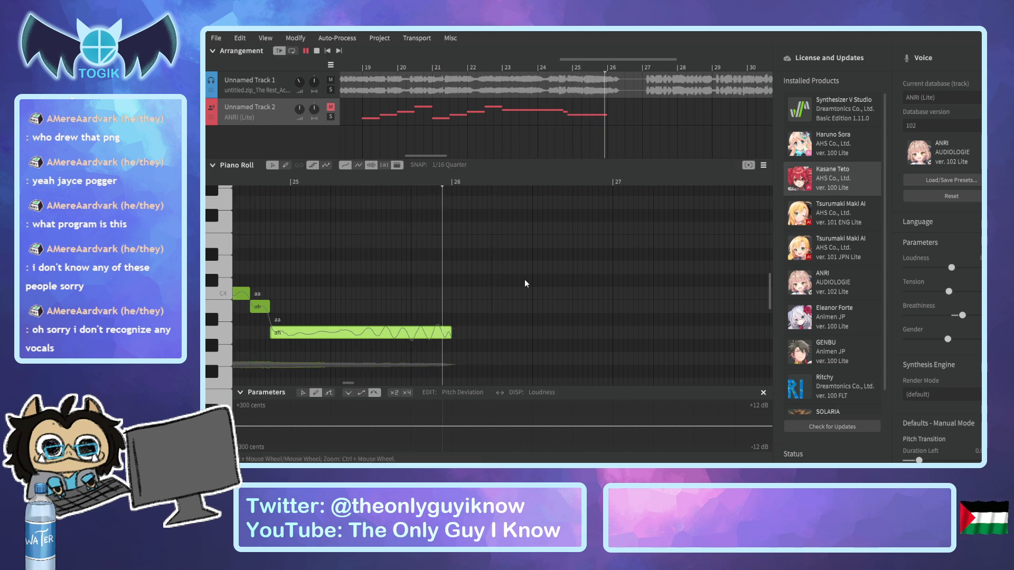
key(space)
Play the end of the repeated phrase from about bar 68 to bar 70 to check its last note.
drag(429, 154, 593, 179)
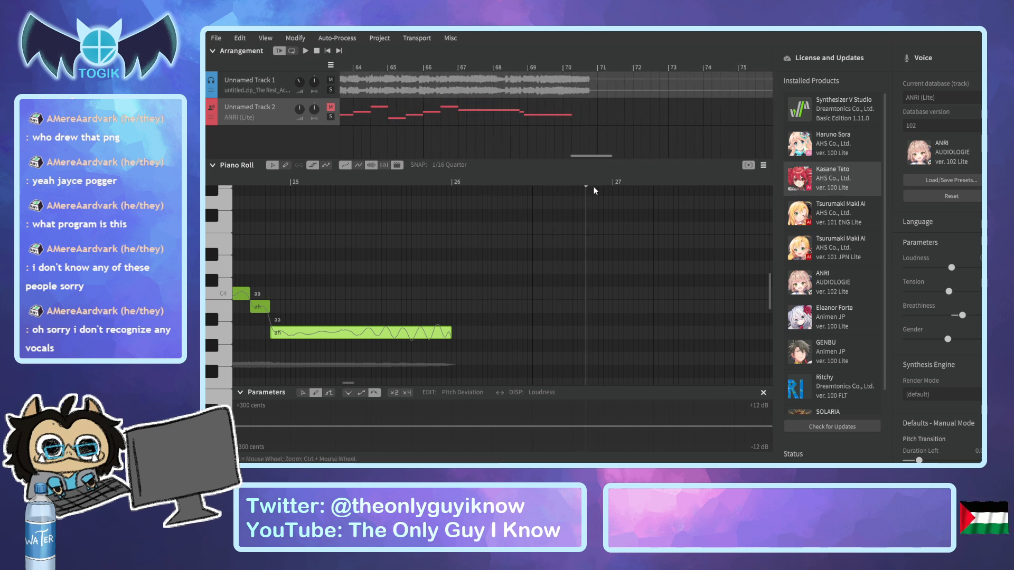
click(511, 67)
key(space)
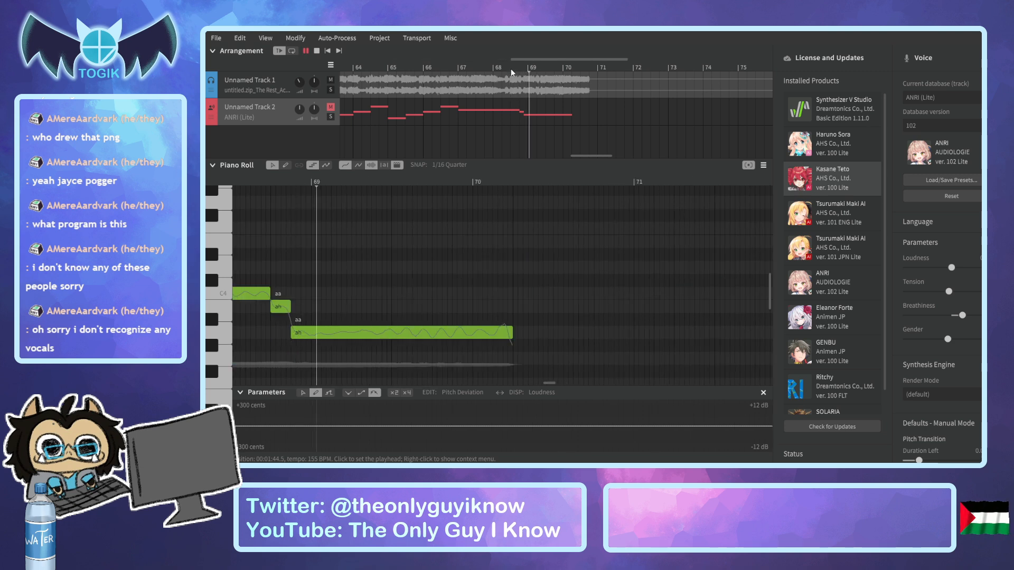
key(space)
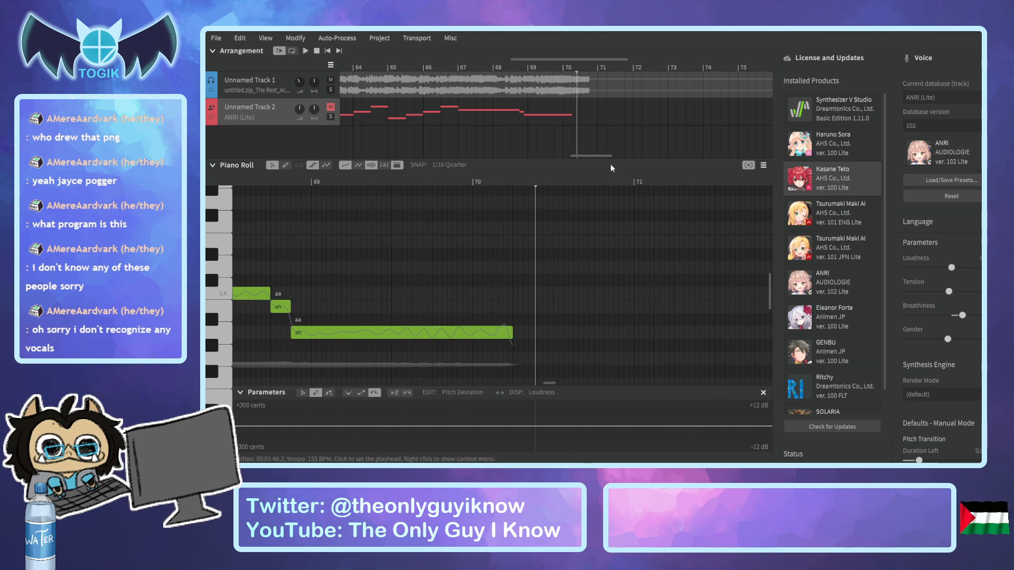
Select and copy all notes of the "ah" phrase spanning bars 63 to 70.
drag(600, 155, 574, 156)
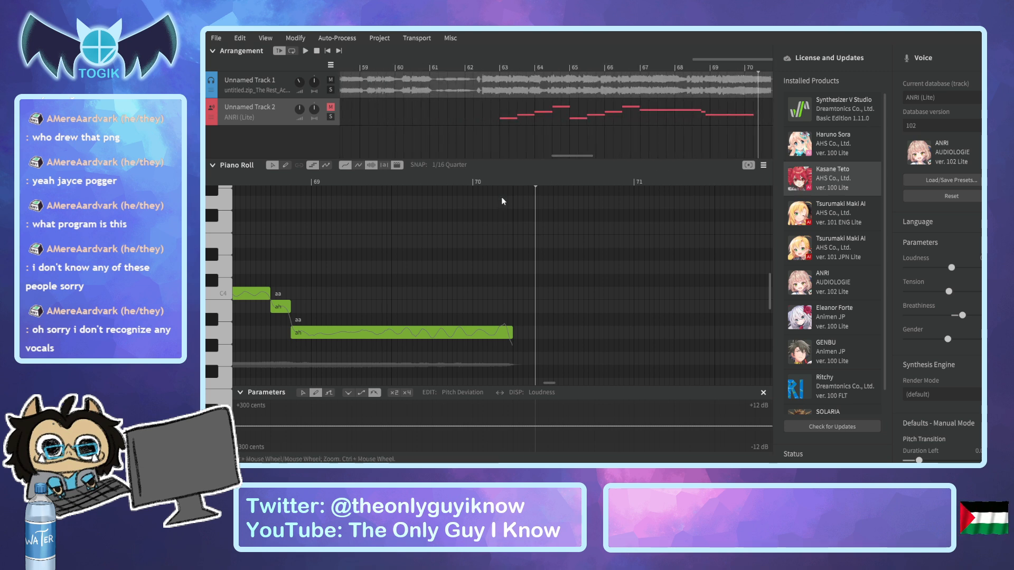
drag(553, 383, 532, 383)
scroll(520, 362, down, 6)
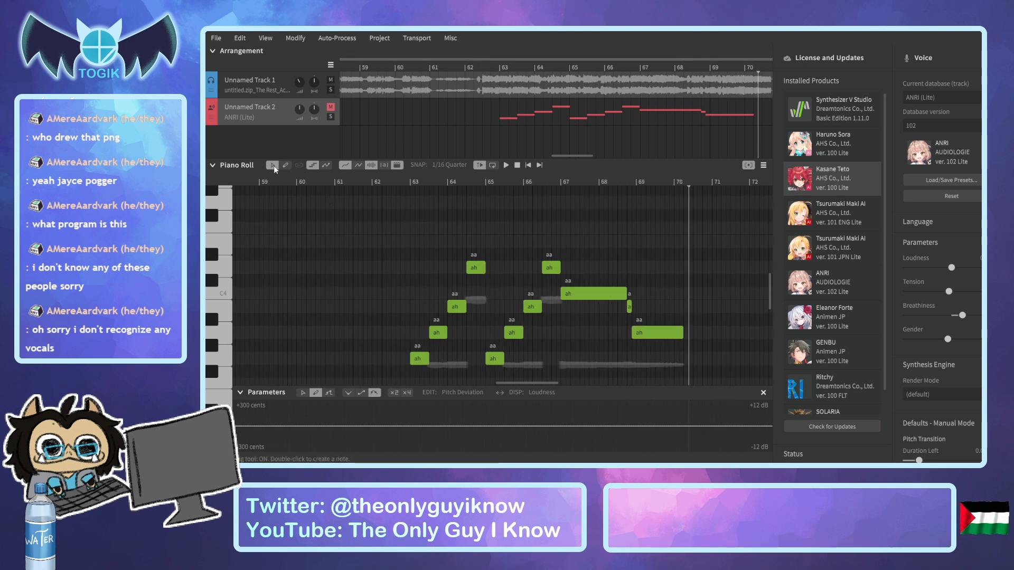
drag(340, 207, 704, 417)
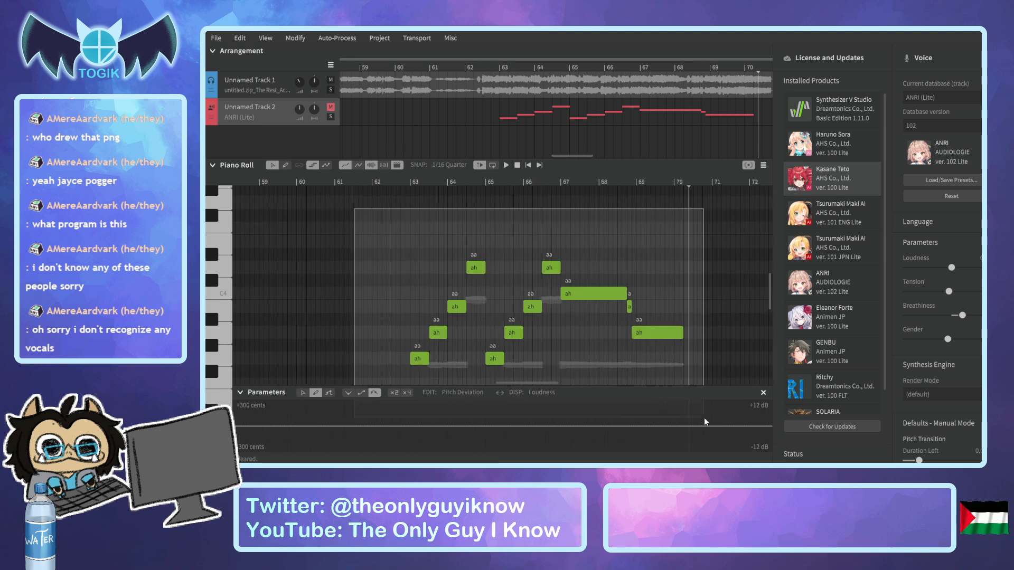
Listen repeatedly to the audio track from bar 79 to find where the phrase should enter.
drag(569, 155, 633, 157)
click(449, 68)
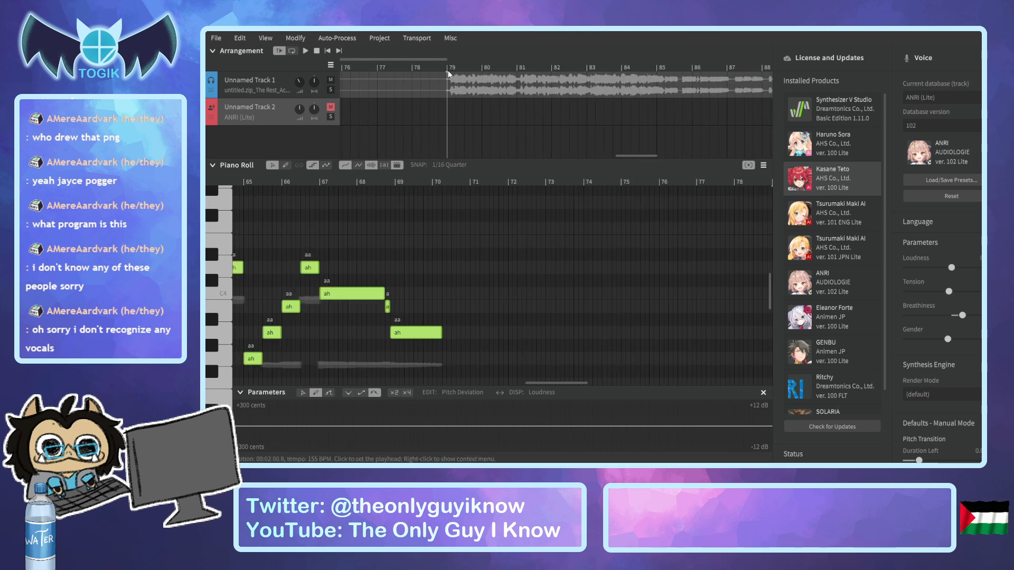
key(space)
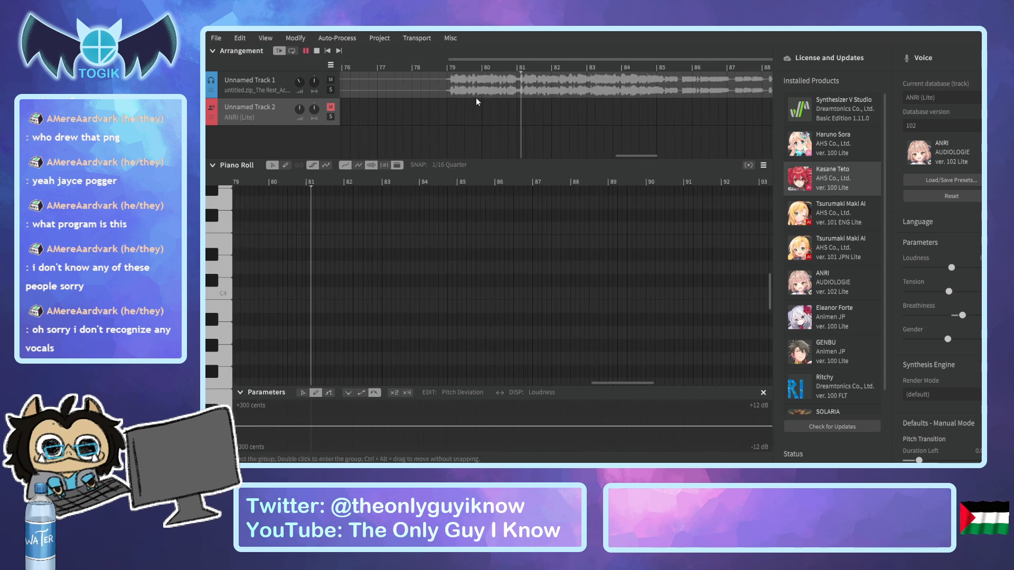
click(448, 65)
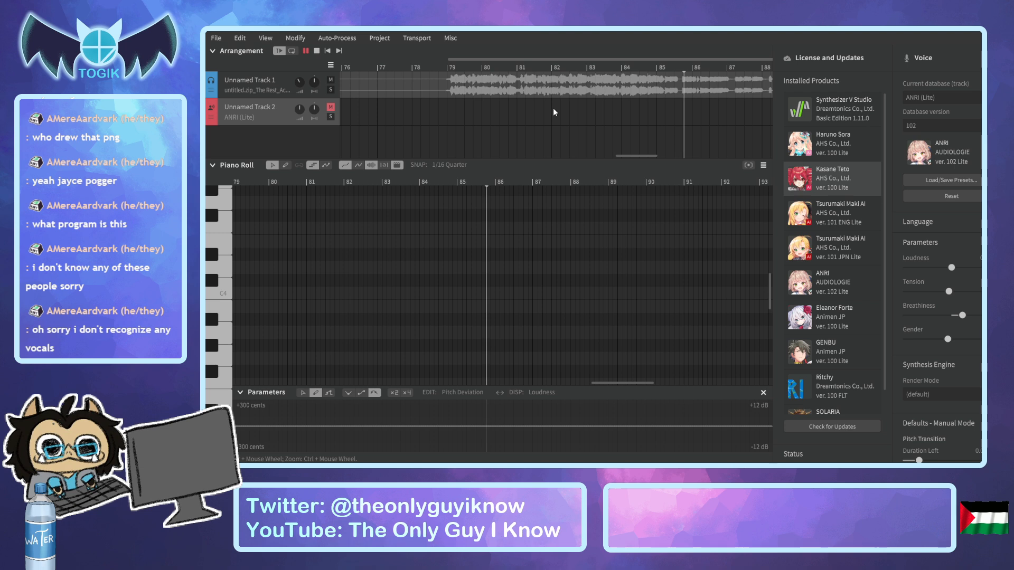
click(452, 69)
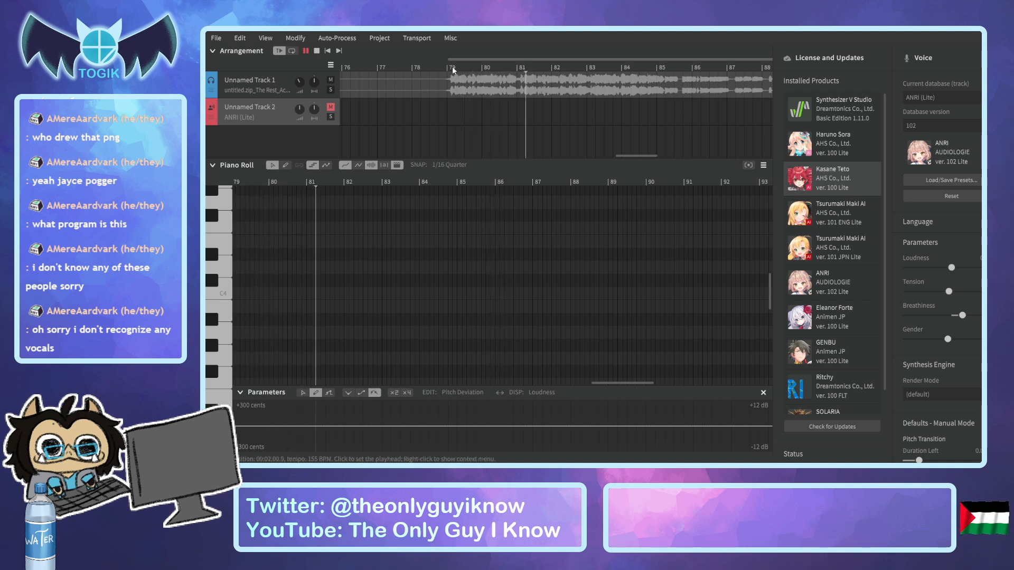
key(space)
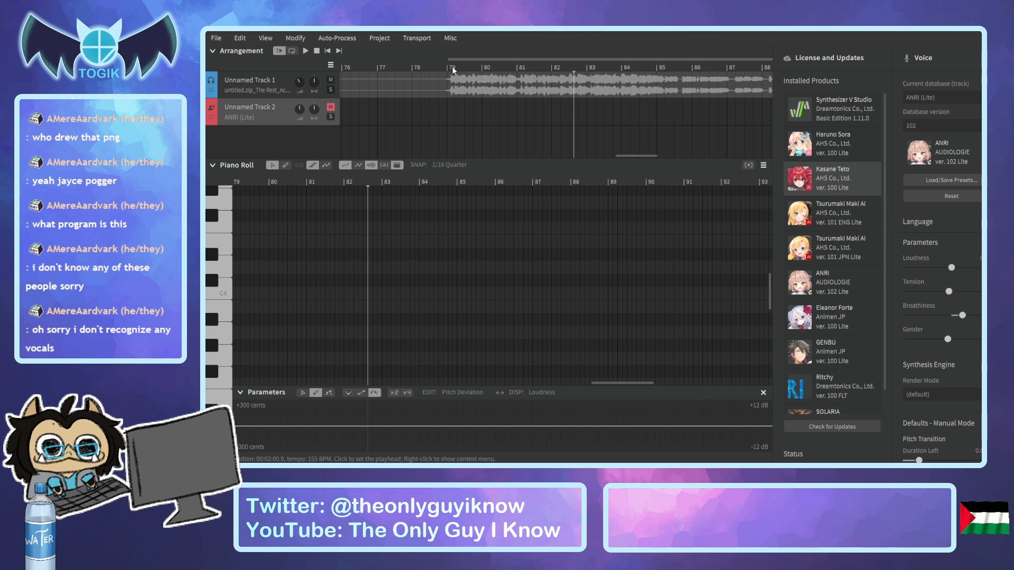
click(452, 68)
key(space)
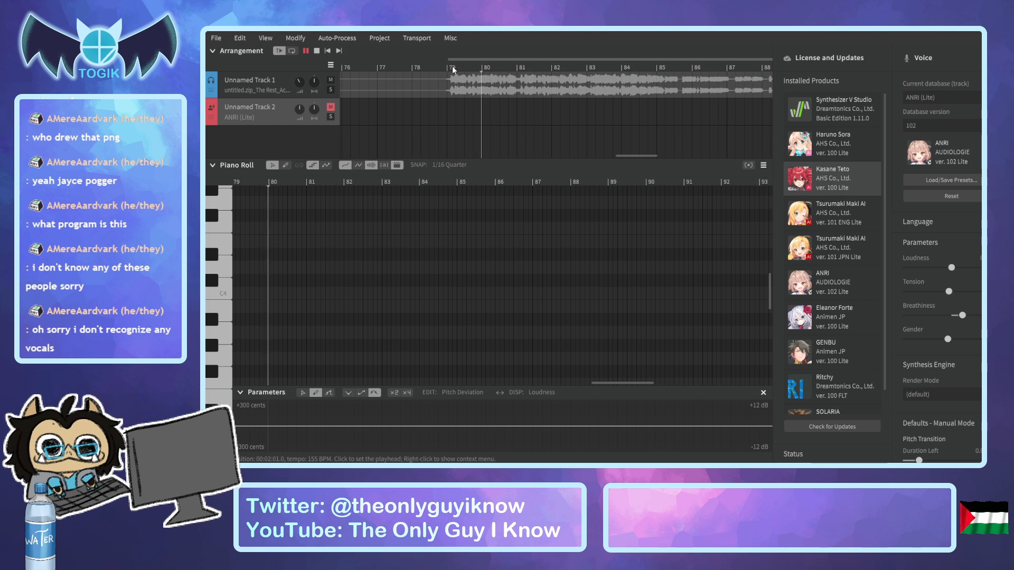
key(space)
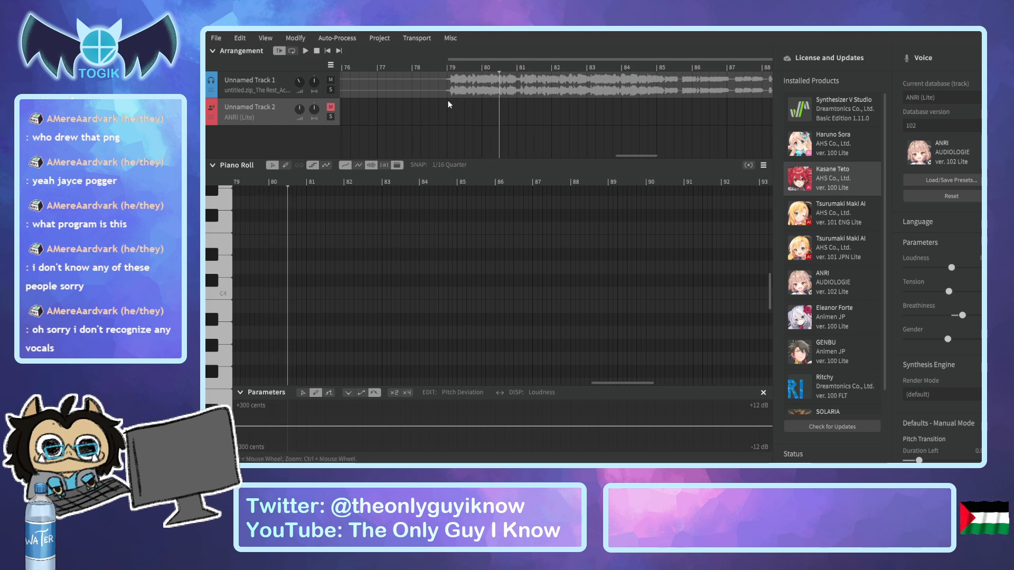
Paste the copied "ah" phrase into the ANRI track starting at bar 79.
click(446, 68)
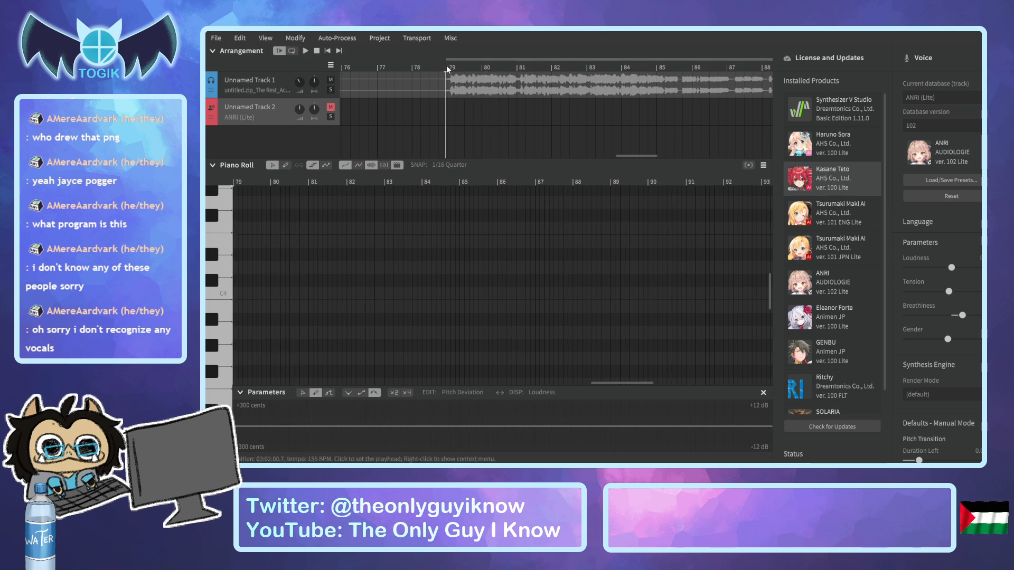
click(449, 66)
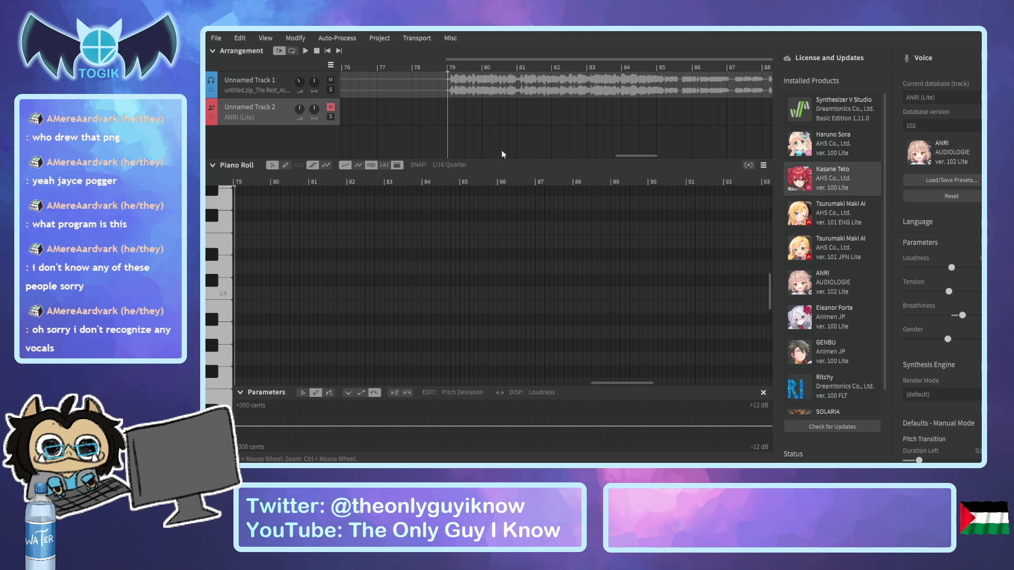
click(435, 255)
key(ctrl+v)
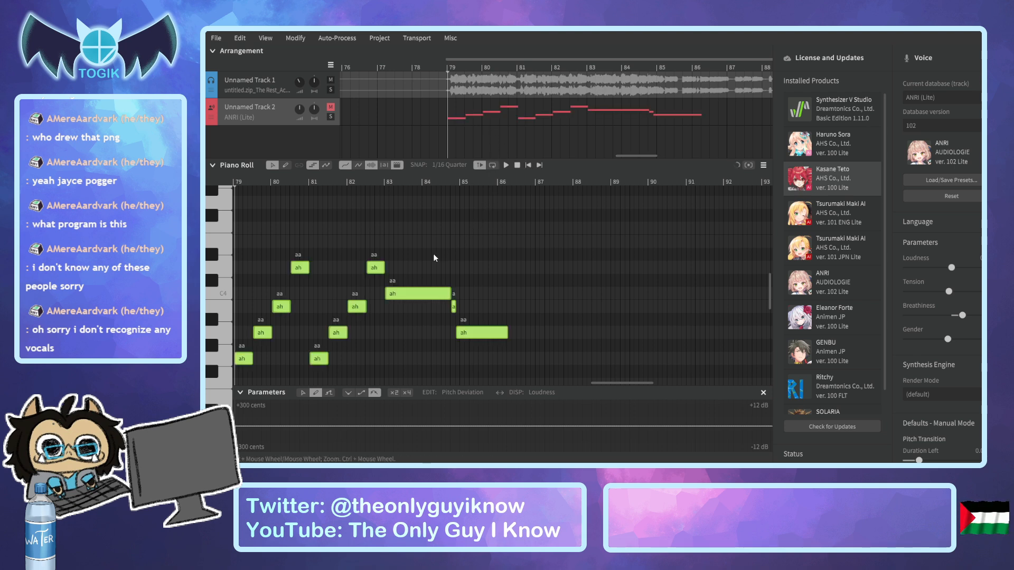
click(332, 254)
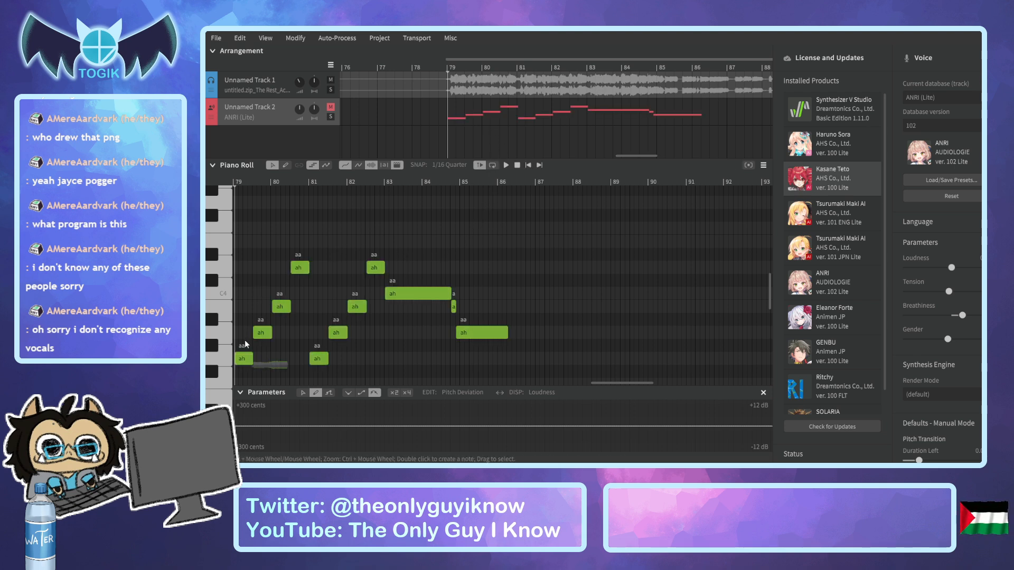
Delete the two lowest notes of the pasted phrase, the ones opening each rising figure.
click(245, 358)
key(Delete)
click(321, 358)
key(Delete)
Transpose the remaining pasted notes up one octave and play them from bar 79.
drag(272, 240, 507, 375)
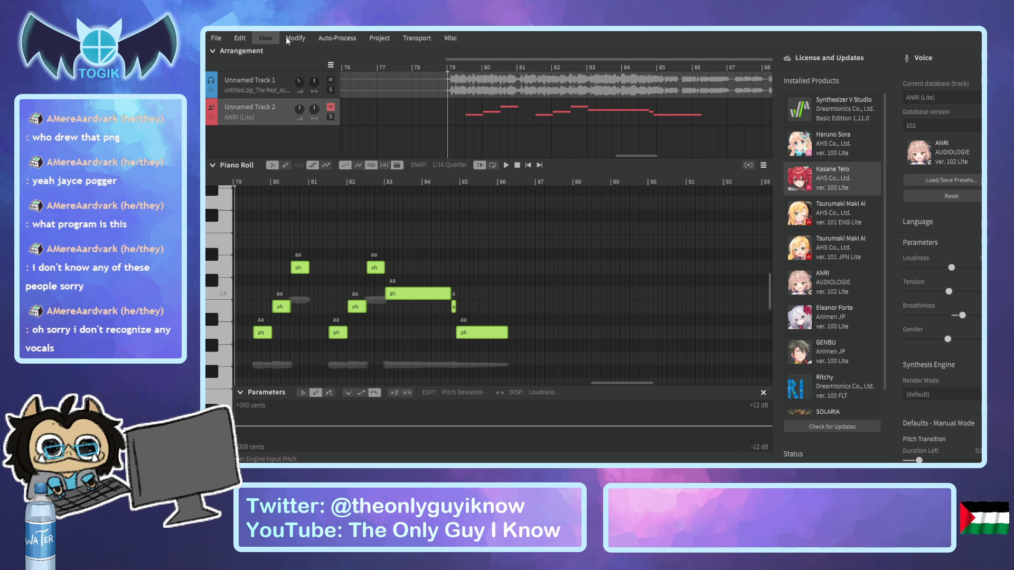
scroll(308, 249, up, 4)
click(293, 314)
key(space)
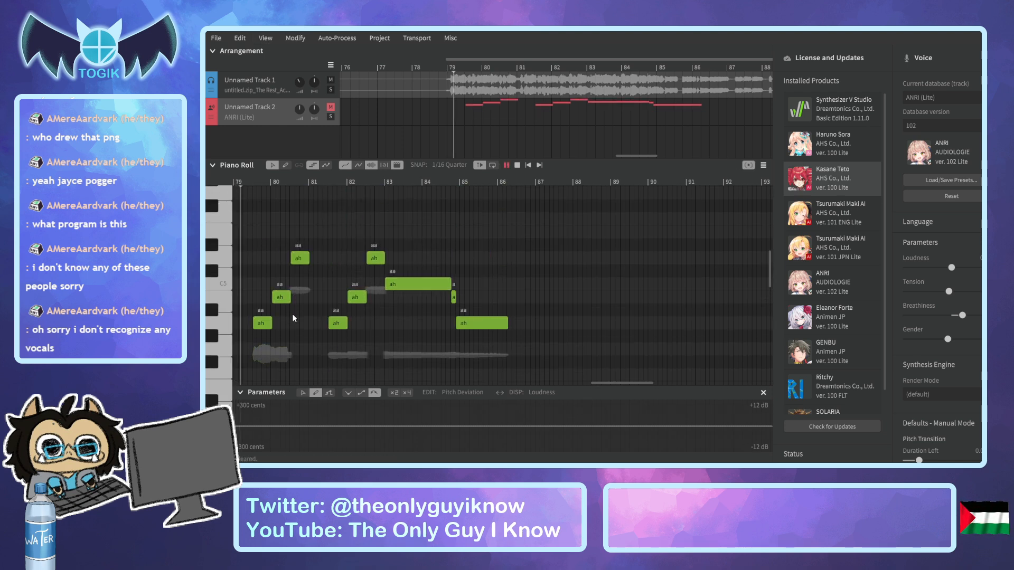
key(space)
Move all notes of the raised phrase very slightly earlier and check their timing against the audio from bar 79.
drag(248, 211, 507, 385)
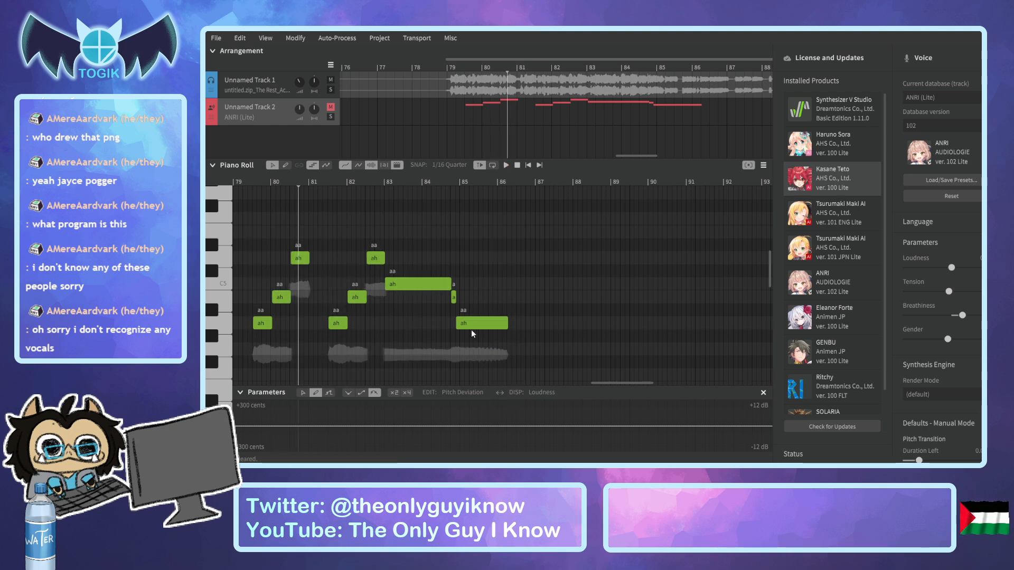
drag(257, 221, 534, 415)
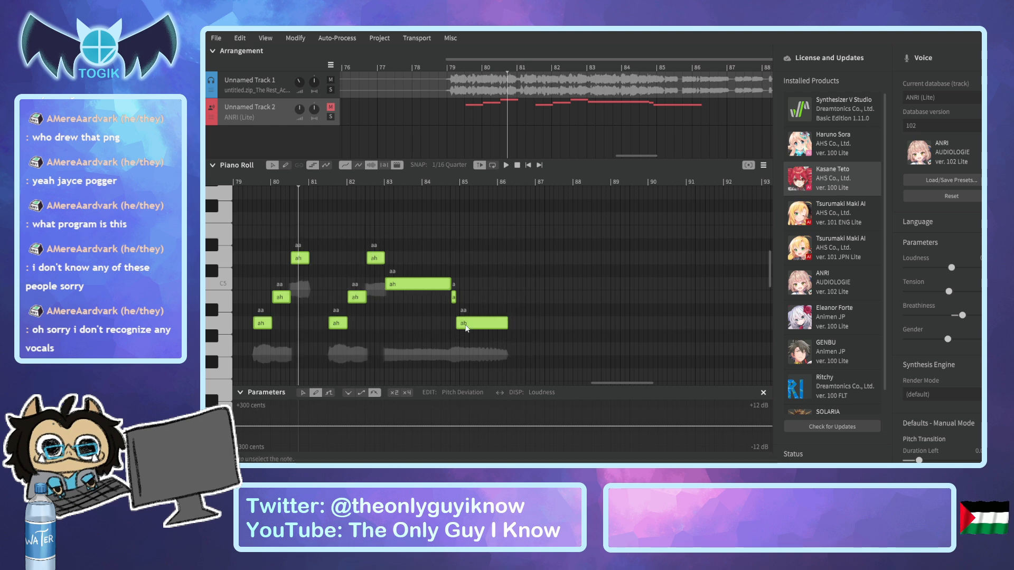
drag(467, 327, 465, 327)
click(246, 182)
key(space)
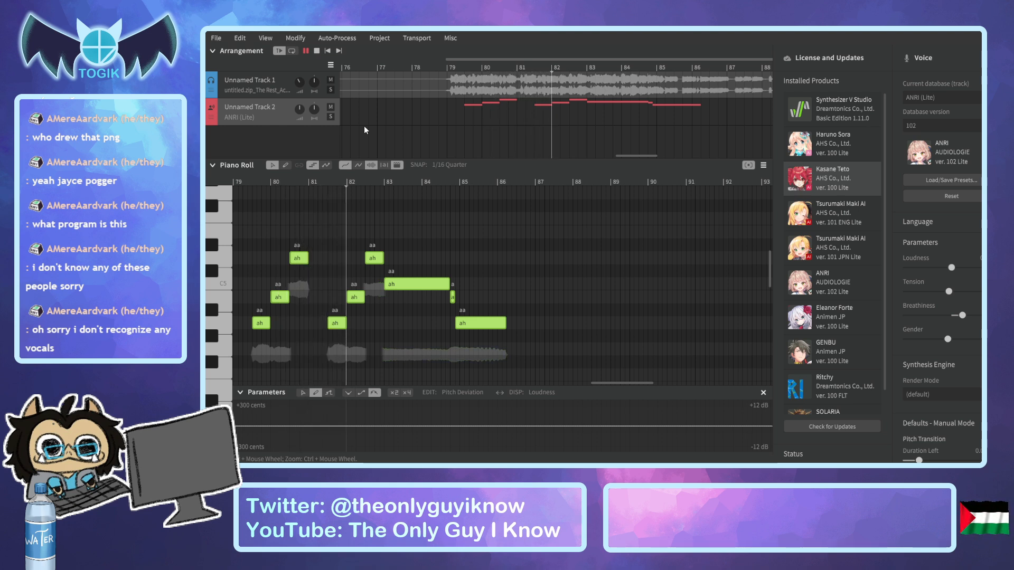
key(space)
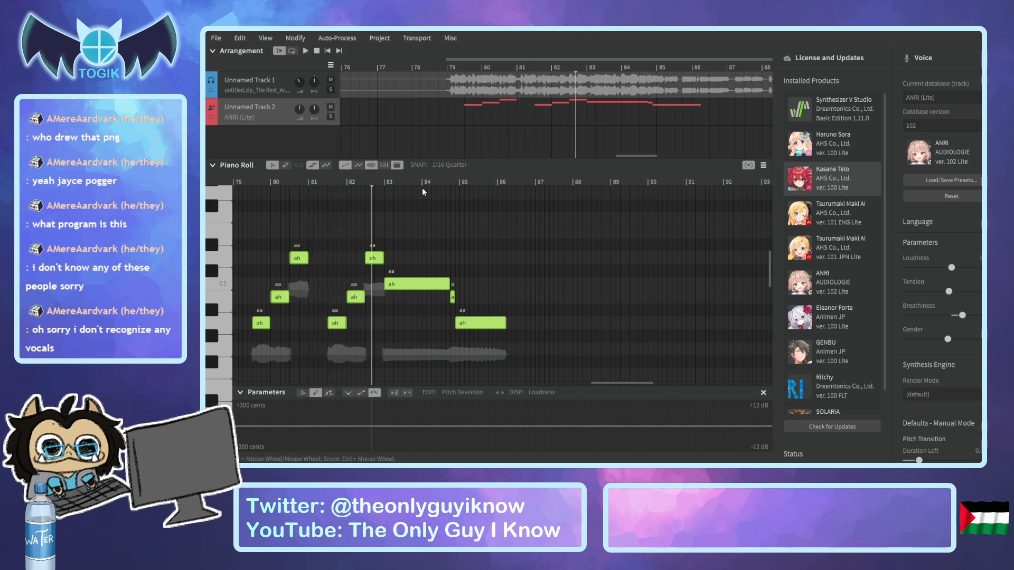
click(445, 62)
key(space)
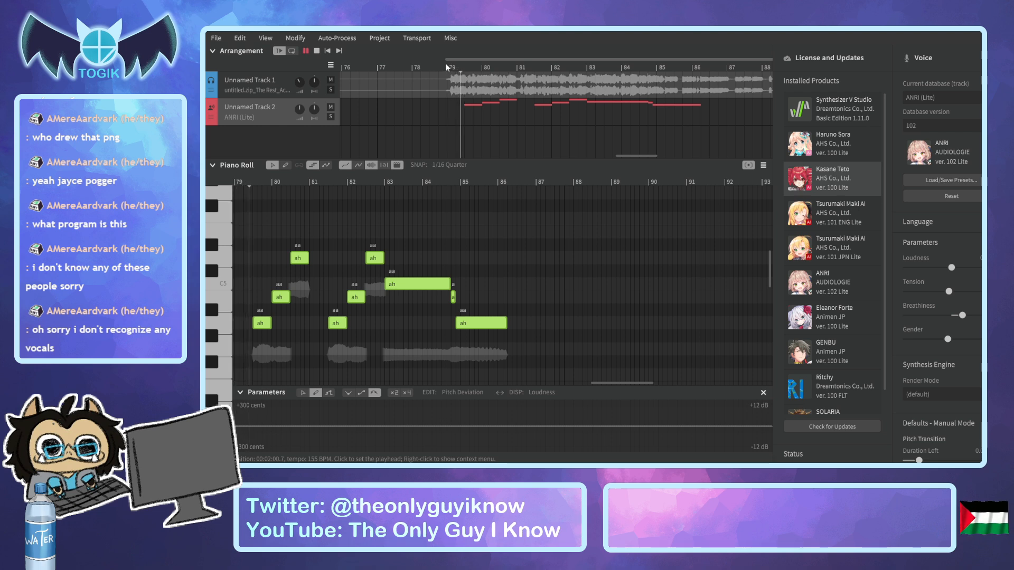
key(space)
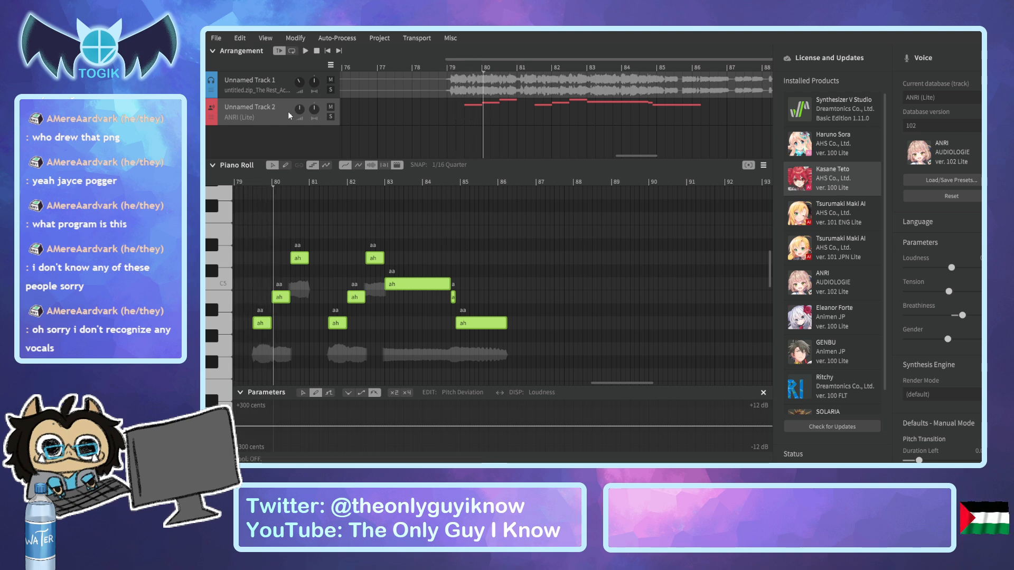
Mute the ANRI track and play the audio track alone from bar 79.
click(331, 108)
click(448, 62)
key(space)
key(space)
Move all notes of the pasted phrase about one beat earlier and play from just before bar 79.
drag(647, 382, 632, 383)
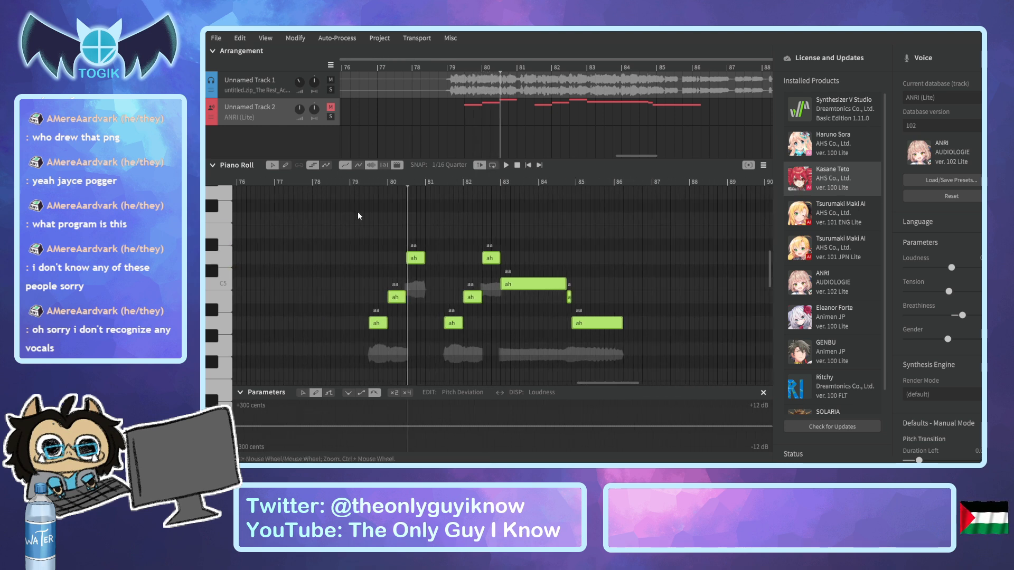
drag(366, 208, 687, 386)
drag(589, 328, 579, 328)
click(343, 182)
key(space)
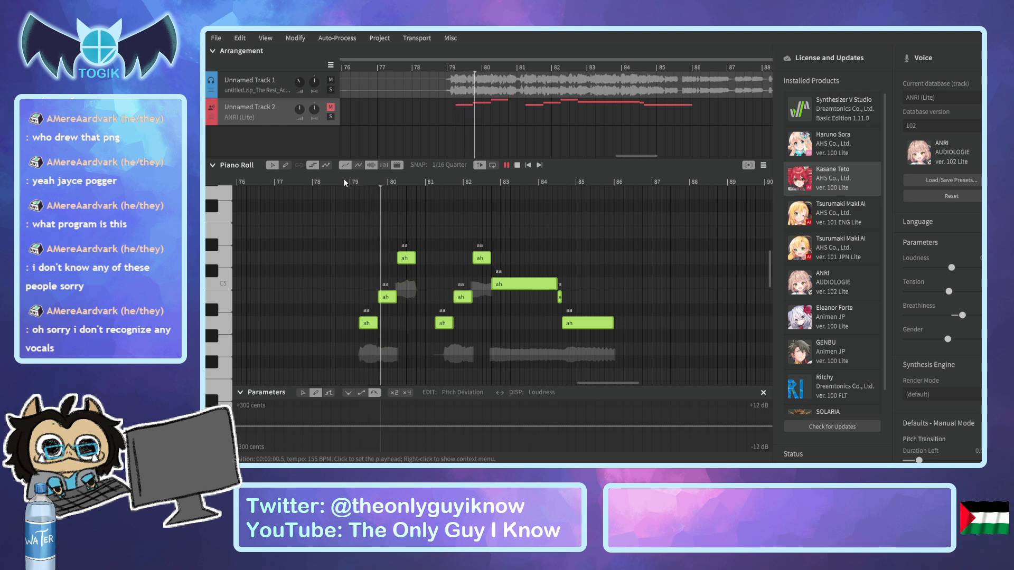
key(space)
Replay the audio from around bar 79 and compare it with the positions of the shifted notes.
click(333, 181)
key(space)
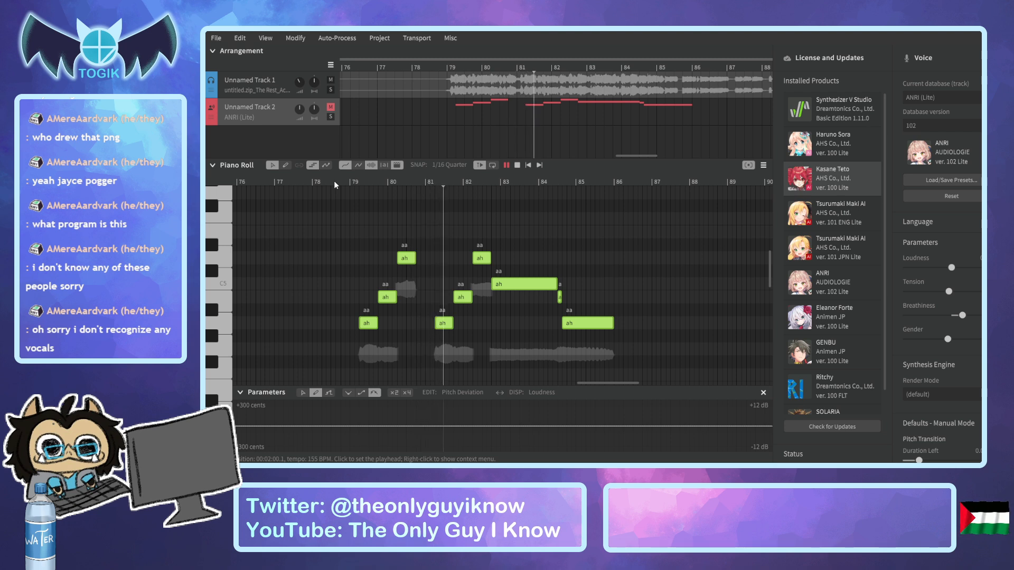
key(space)
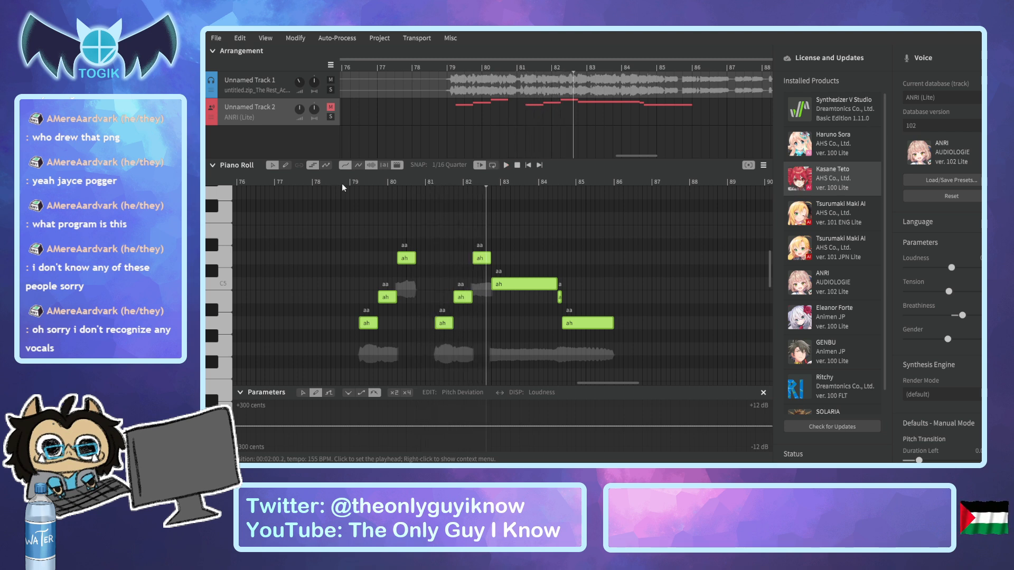
ctrl+scroll(423, 296, up, 2)
ctrl+scroll(422, 296, up, 1)
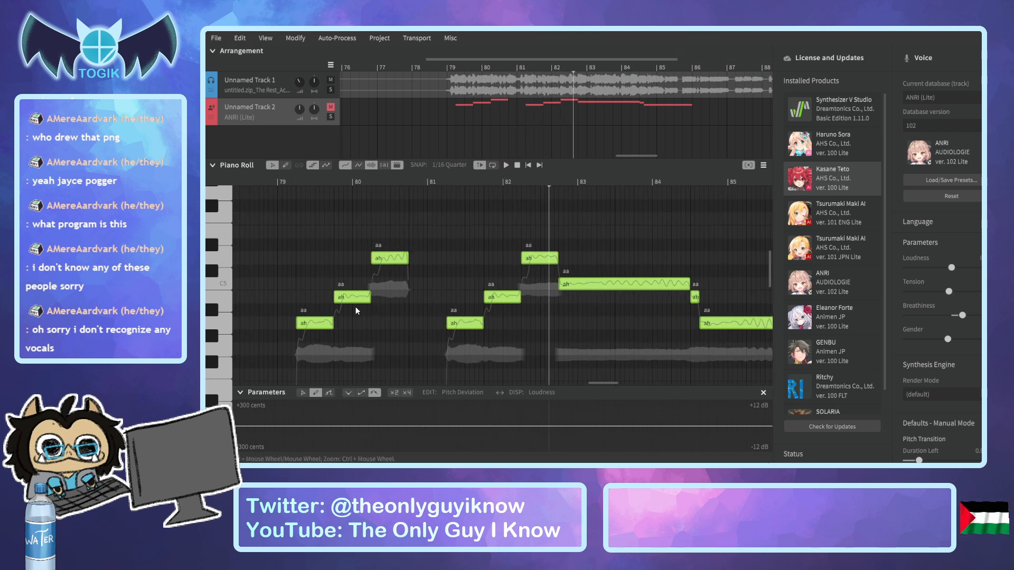
click(448, 66)
key(space)
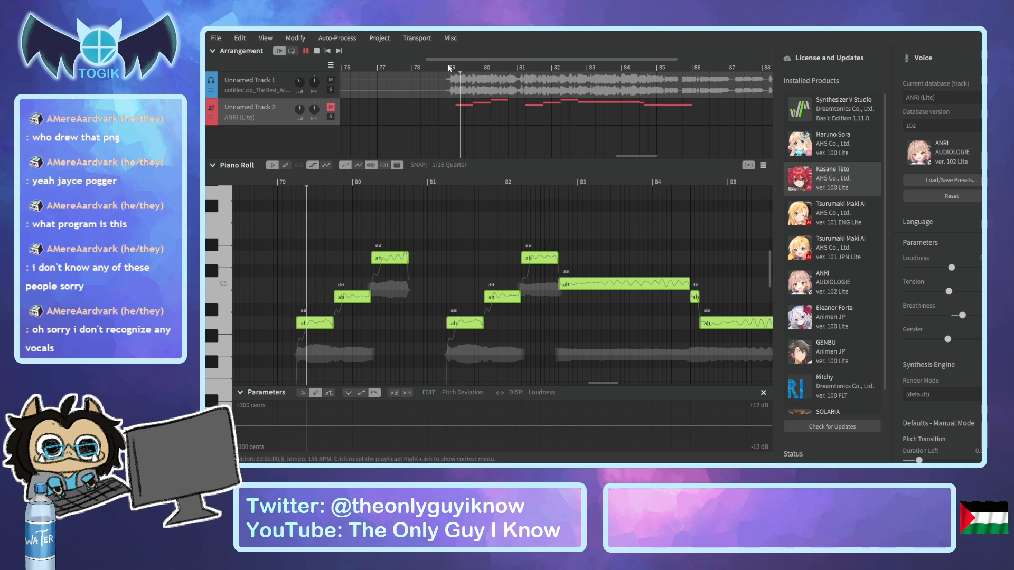
Lower the first note of both phrases by two semitones and the second note by five, then check them from bar 79.
key(space)
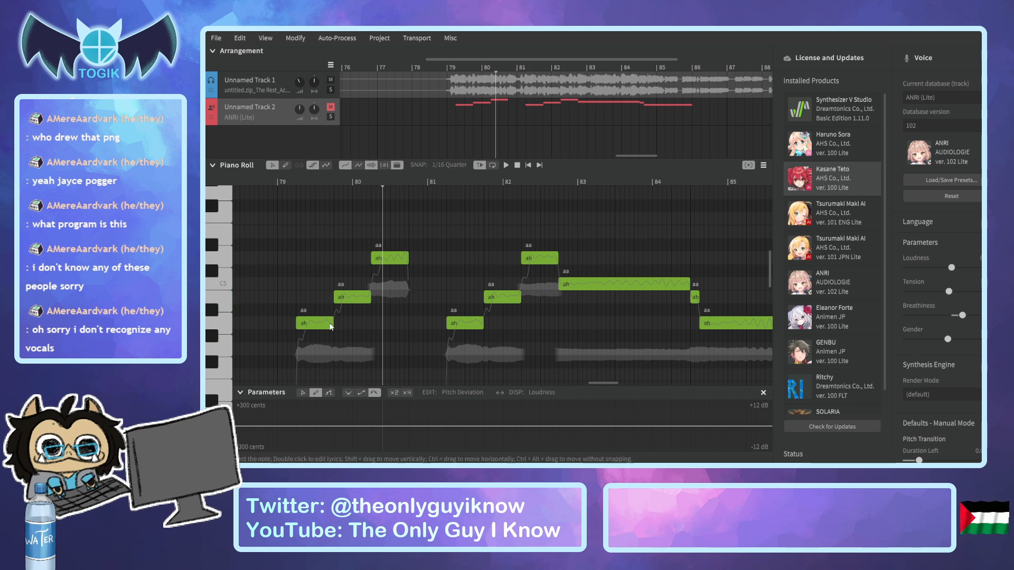
drag(330, 323, 331, 350)
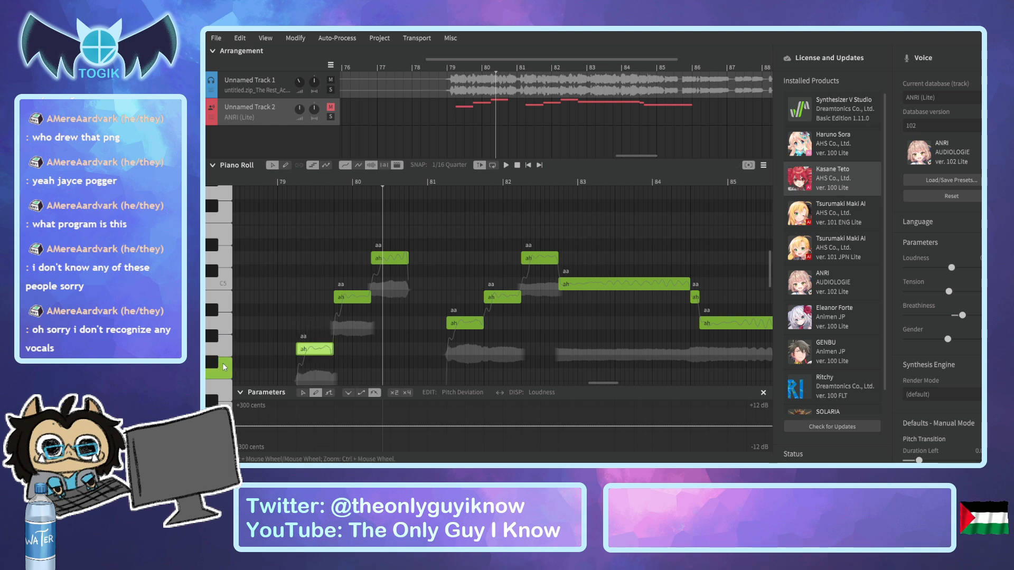
drag(352, 301, 353, 370)
drag(465, 327, 465, 343)
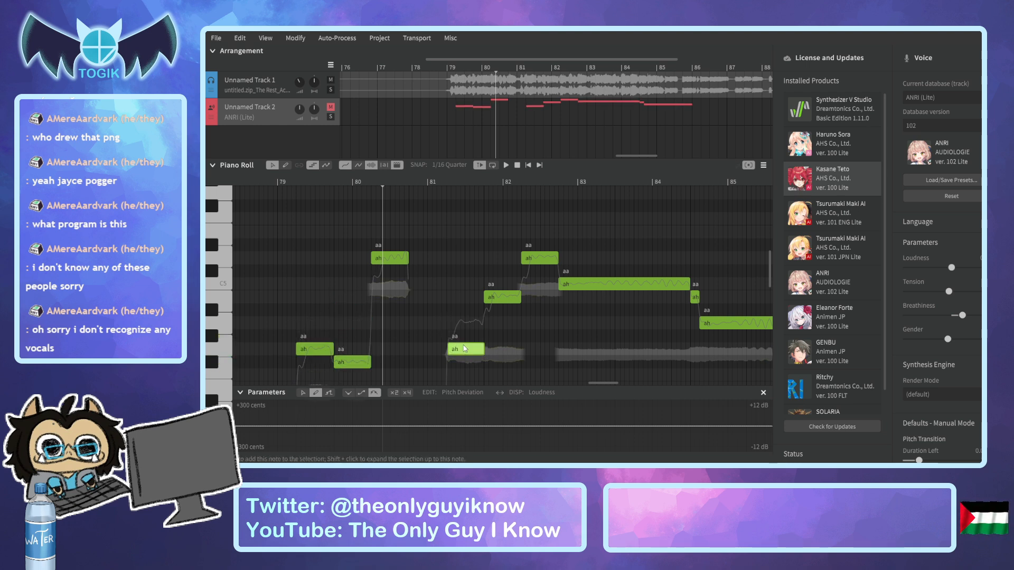
drag(495, 296, 496, 334)
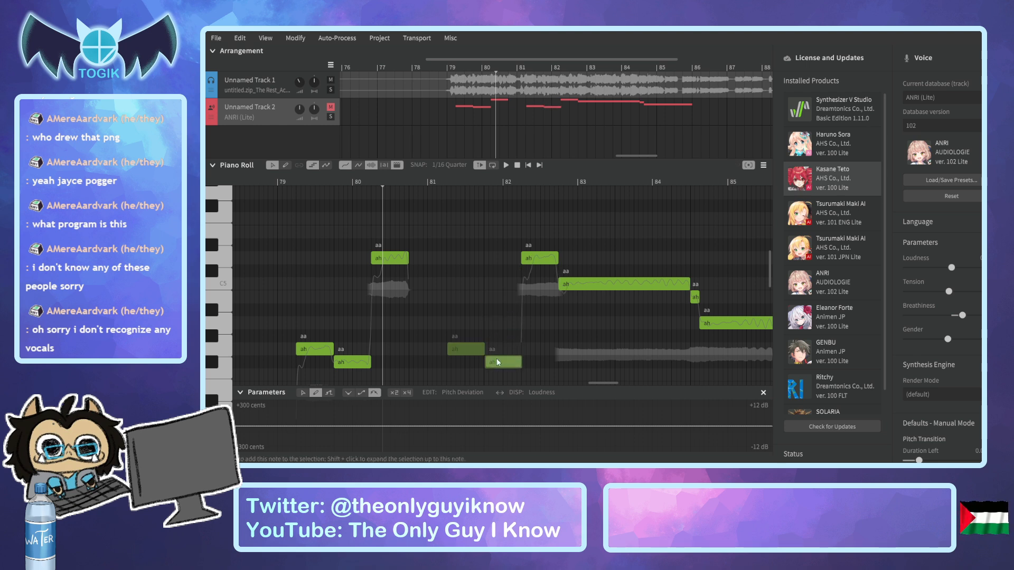
click(446, 64)
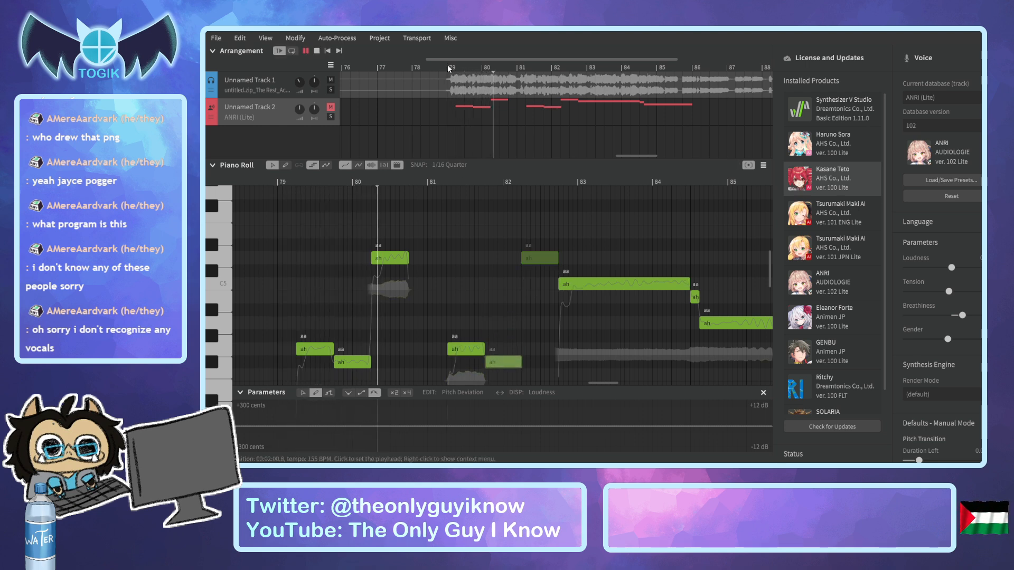
key(space)
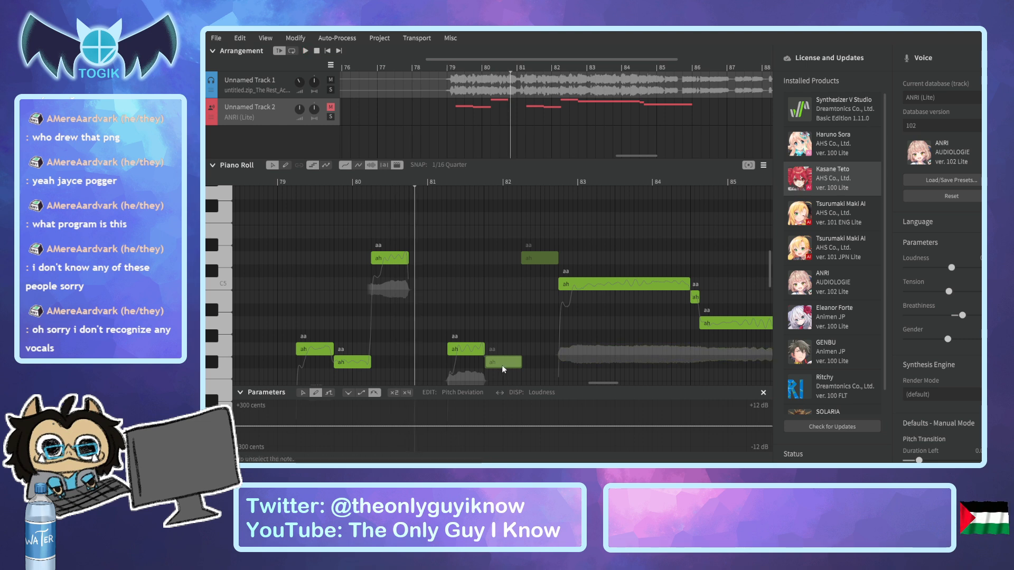
Try the second phrase's second note three semitones higher, then delete it.
drag(502, 367, 504, 318)
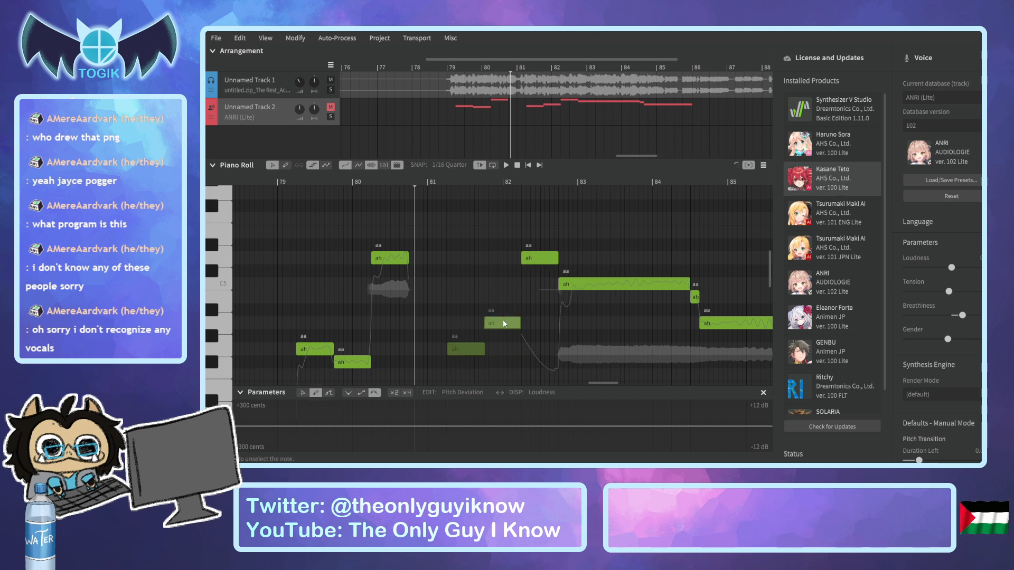
key(Delete)
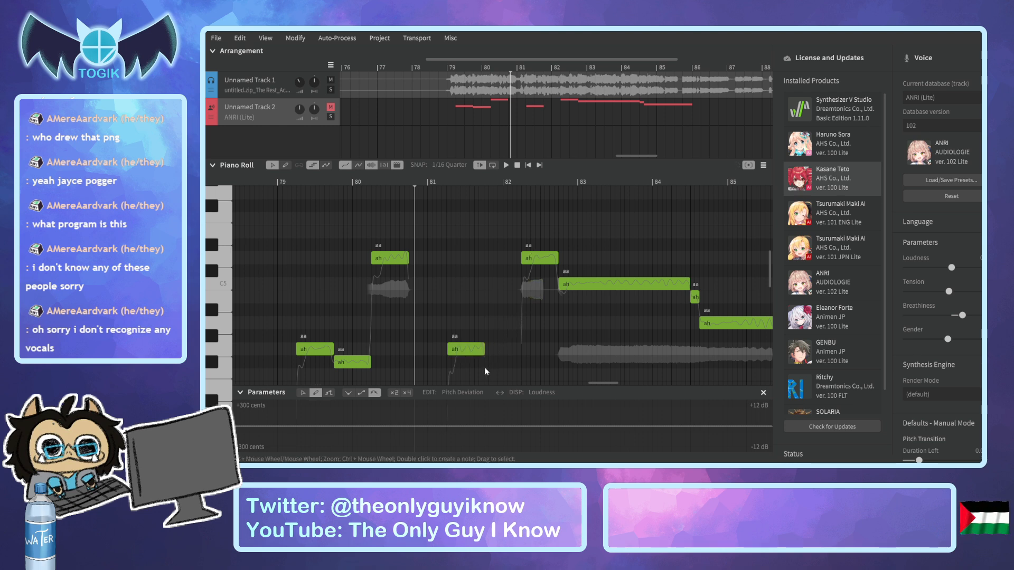
click(472, 349)
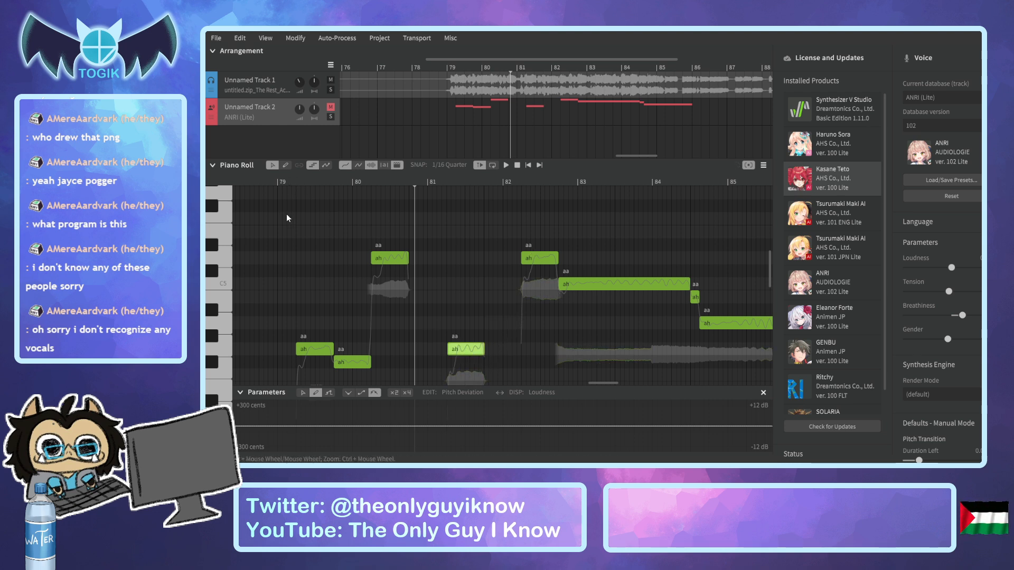
Move all notes of both phrases about one beat earlier and play them from just before bar 79.
drag(286, 205, 775, 397)
drag(604, 385, 596, 381)
click(447, 68)
key(space)
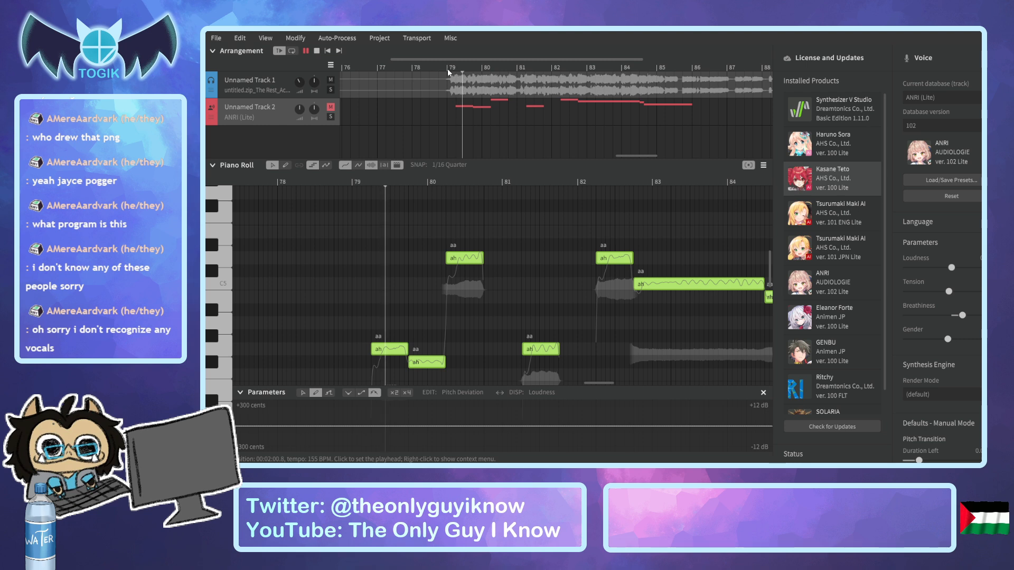
drag(398, 358, 377, 356)
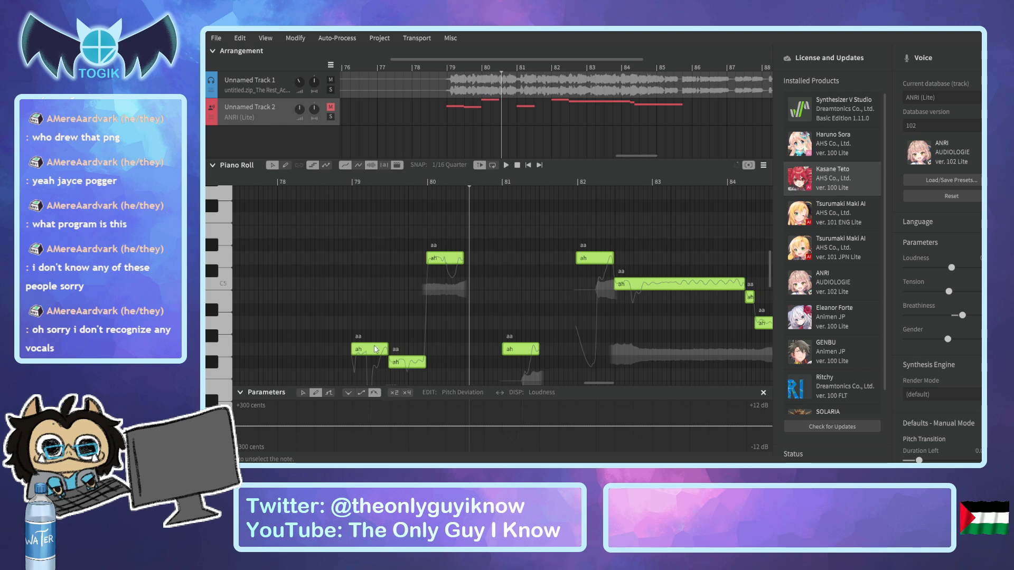
click(331, 184)
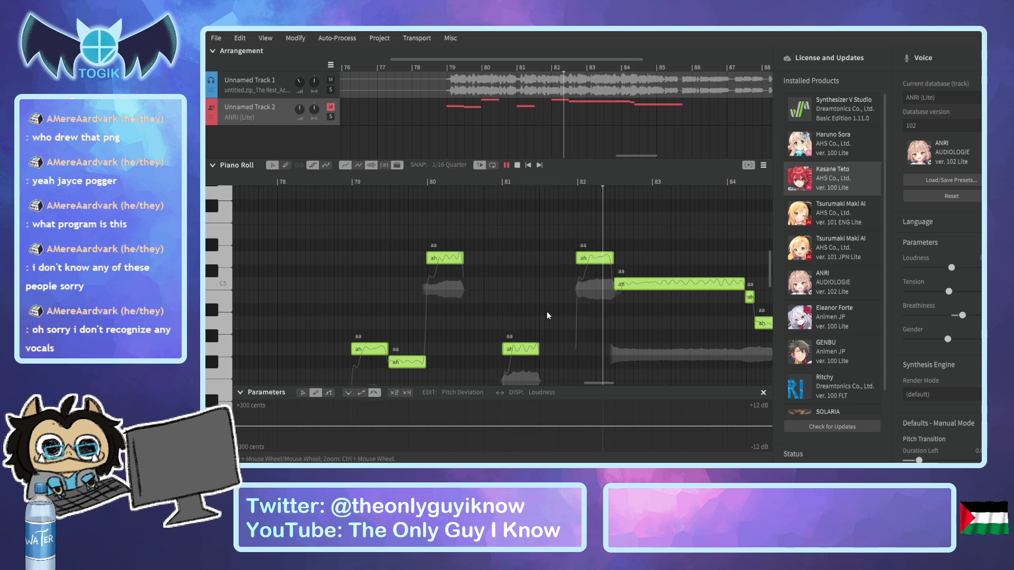
key(space)
click(654, 282)
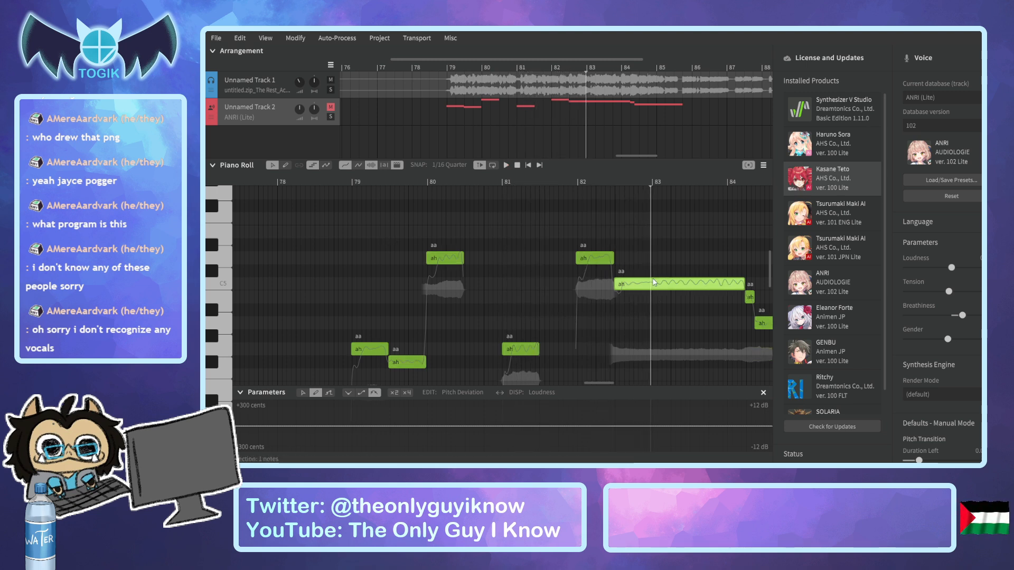
click(285, 165)
drag(539, 362, 578, 362)
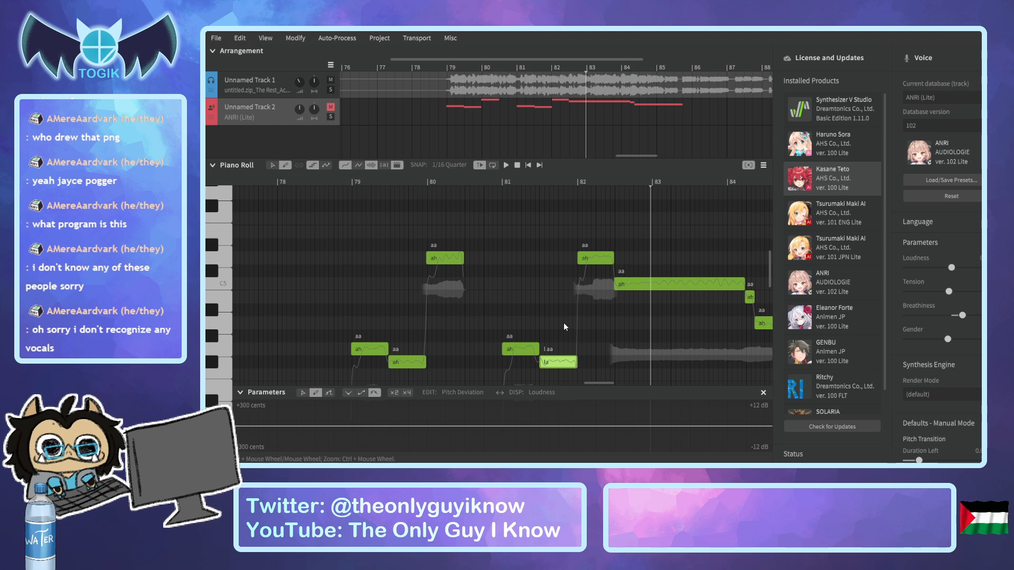
scroll(563, 322, up, 2)
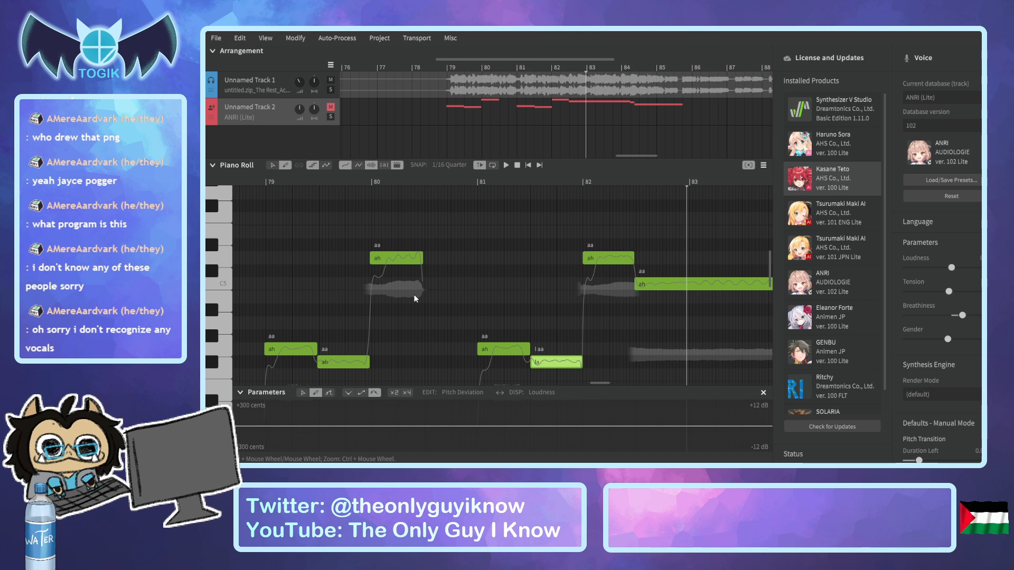
key(Delete)
mouse_move(283, 234)
mouse_down()
mouse_move(430, 399)
mouse_move(417, 376)
mouse_up()
key(ctrl+z)
Move all notes very slightly later and nudge the second phrase's first note back to the start of bar 81.
click(273, 165)
drag(284, 233, 707, 403)
drag(487, 350, 489, 351)
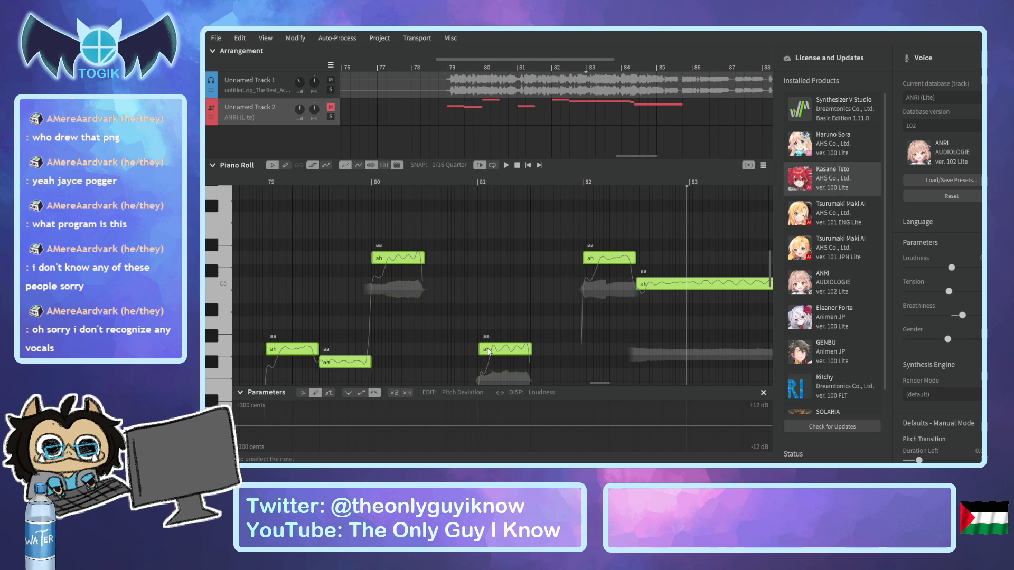
click(413, 319)
click(514, 353)
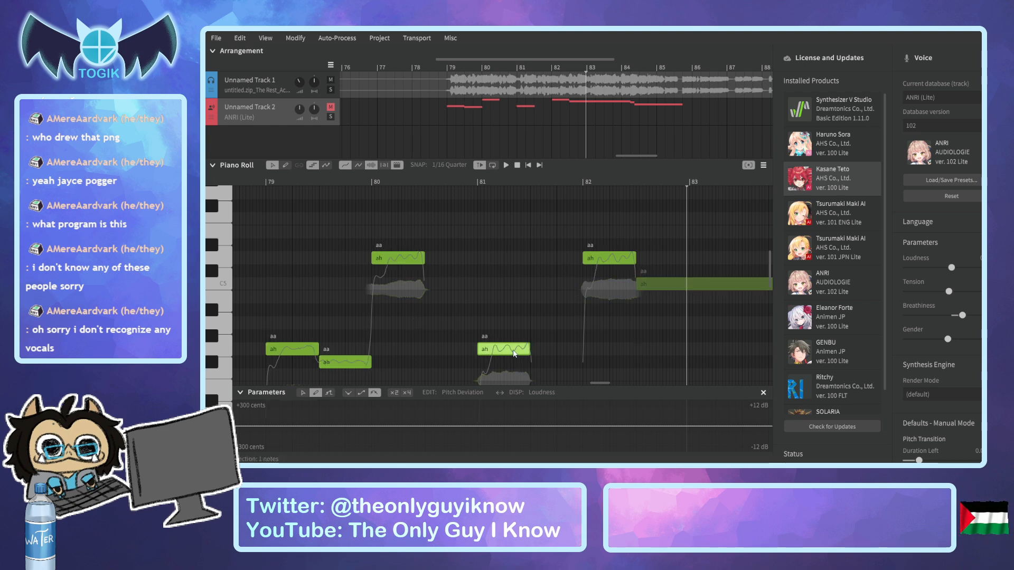
click(515, 297)
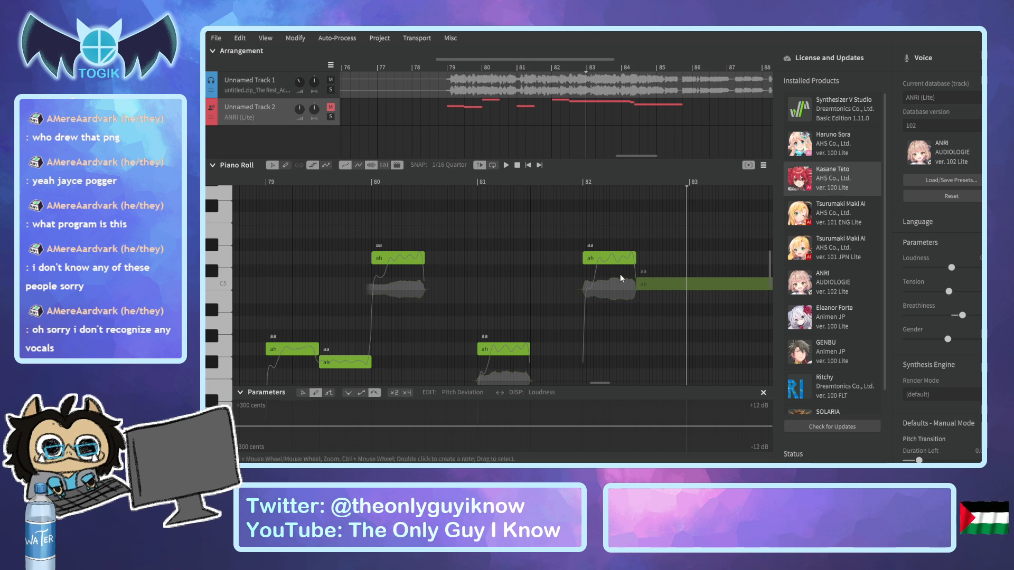
Align the long note with the end of the second phrase's high note and place the following two notes directly behind it.
drag(662, 282, 670, 281)
click(625, 258)
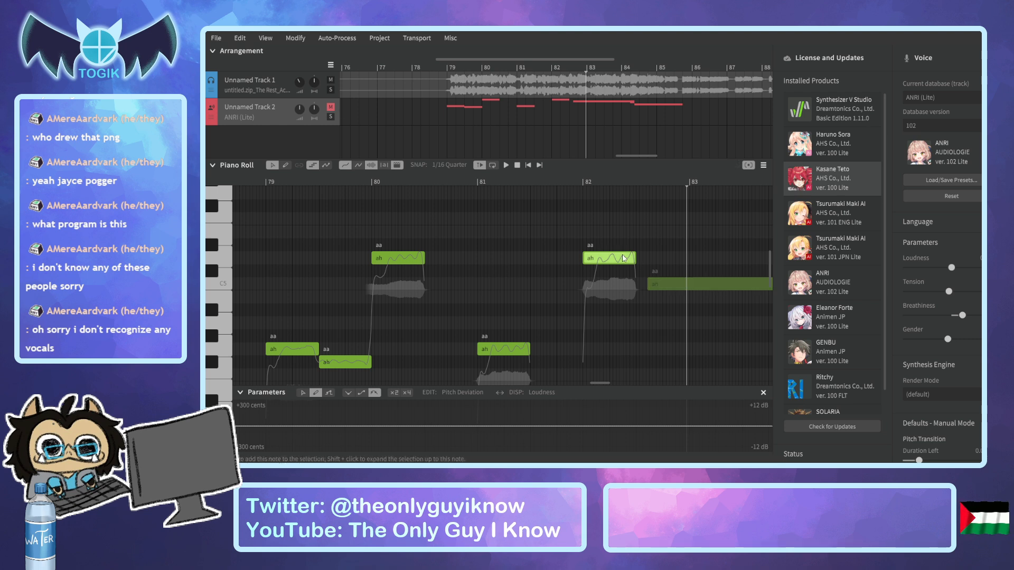
drag(591, 383, 608, 384)
drag(482, 280, 464, 283)
scroll(381, 290, up, 2)
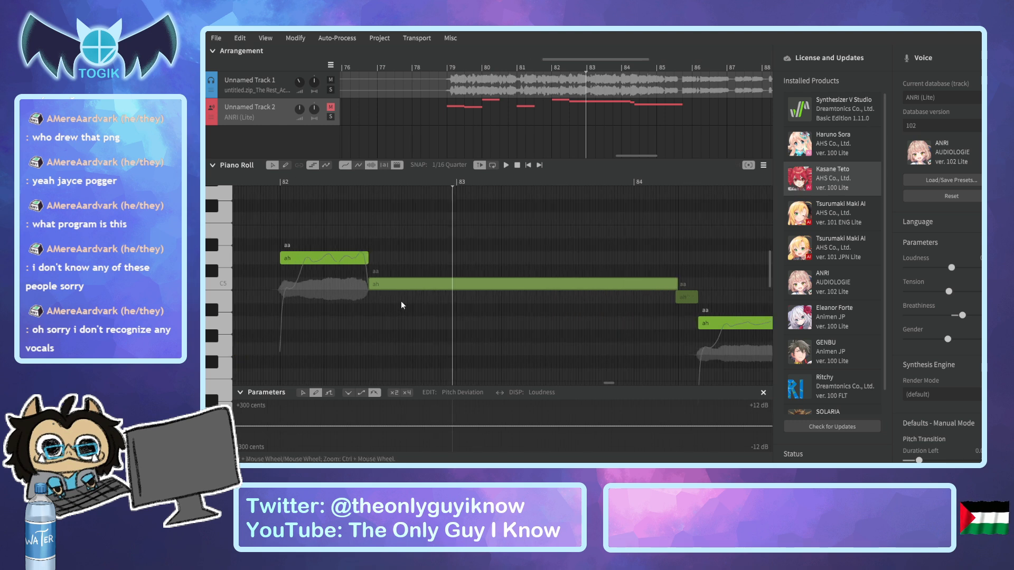
scroll(394, 282, up, 1)
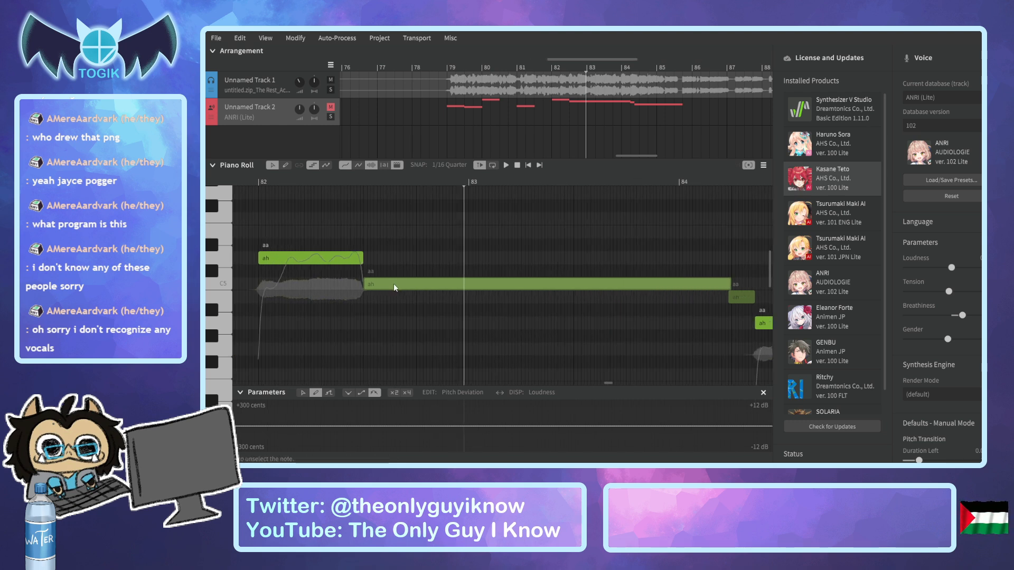
drag(733, 299, 767, 325)
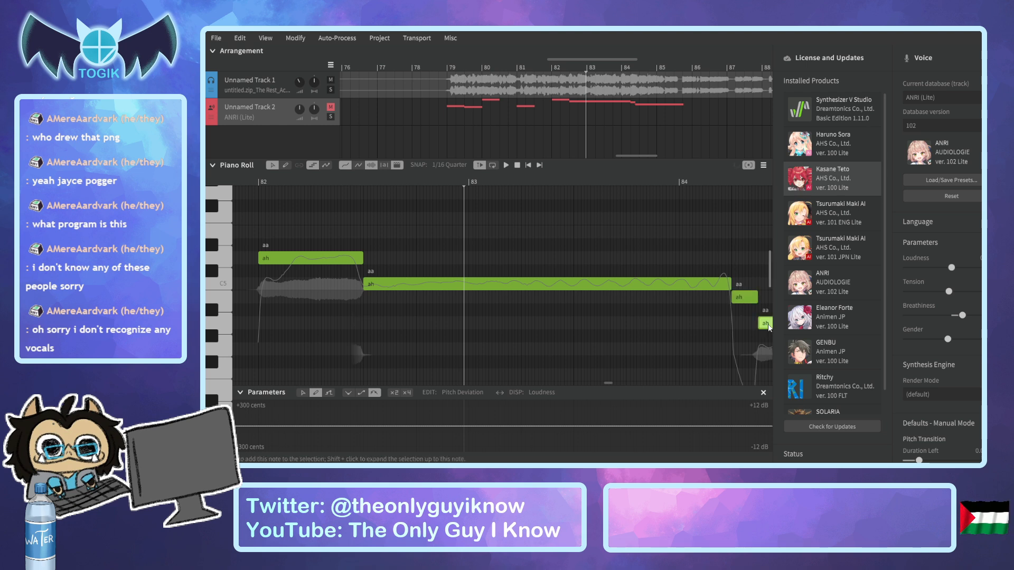
Draw an "ah" note filling the gap after the second phrase's first note, one semitone below it, and play from around bar 81.
drag(384, 181, 230, 183)
scroll(421, 320, down, 2)
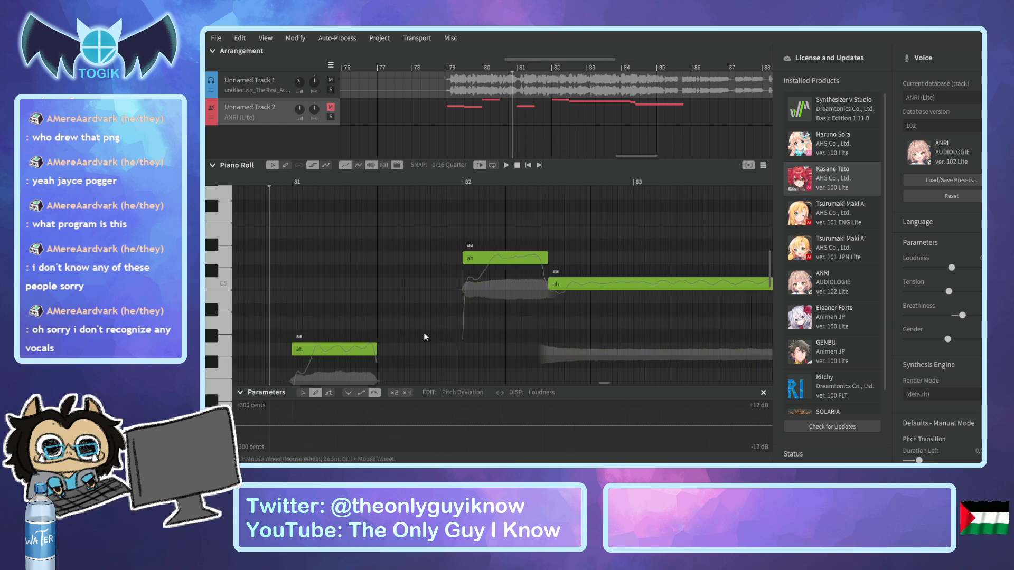
scroll(377, 351, down, 1)
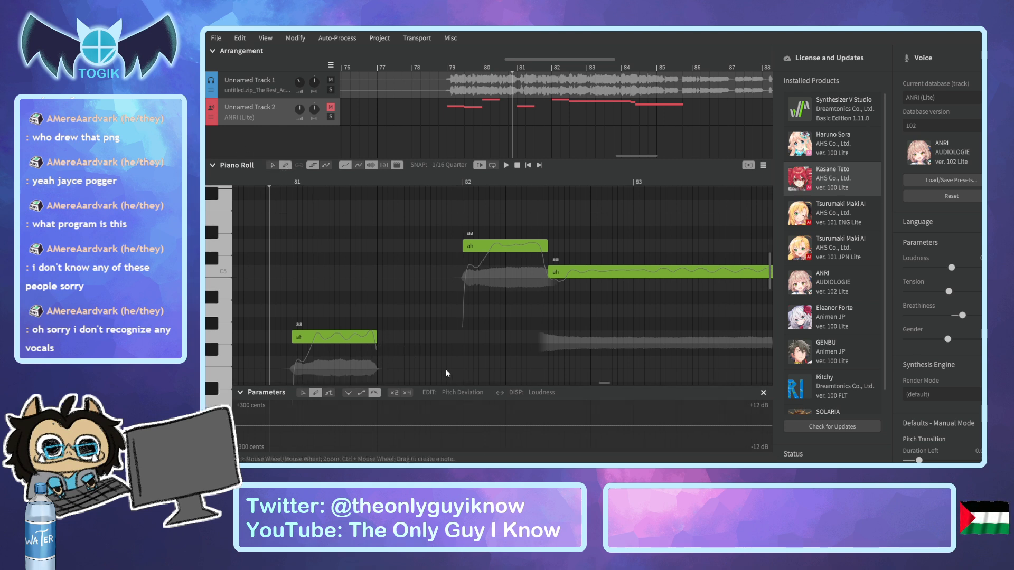
drag(378, 350, 462, 351)
double_click(453, 354)
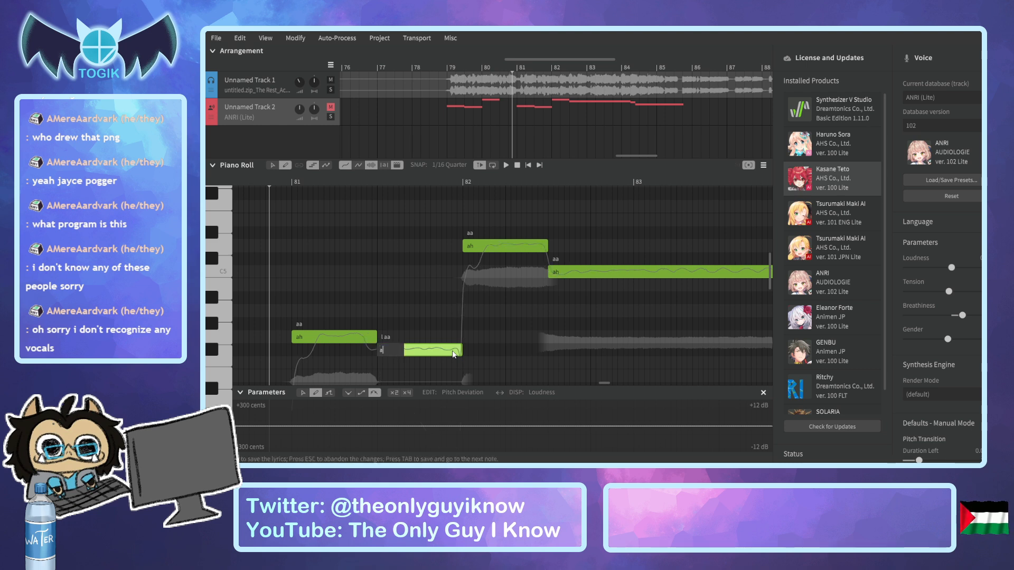
text(ah)
key(Return)
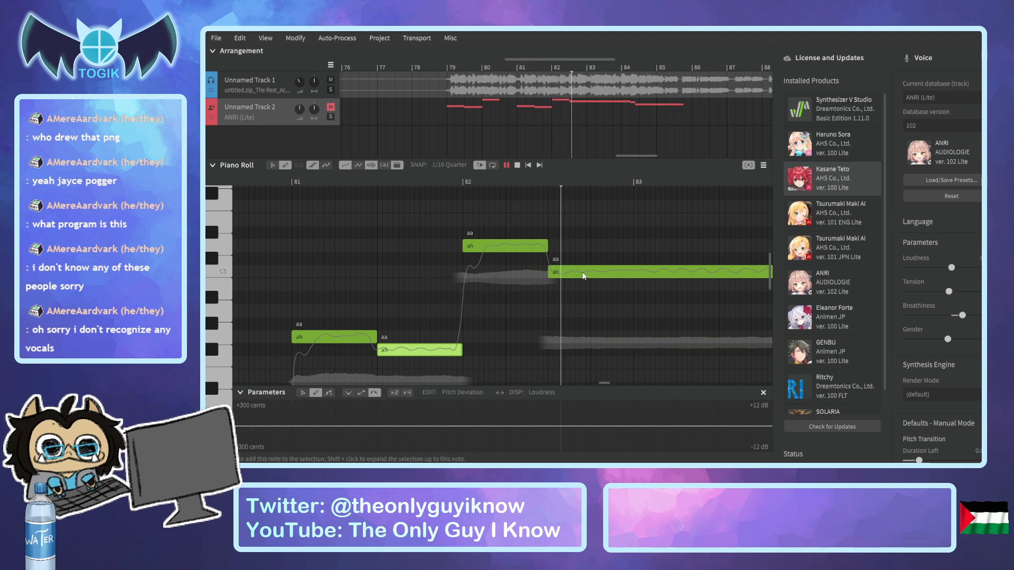
key(space)
Extend the high note of each phrase by about one beat and check the result from bar 81.
drag(548, 246, 598, 246)
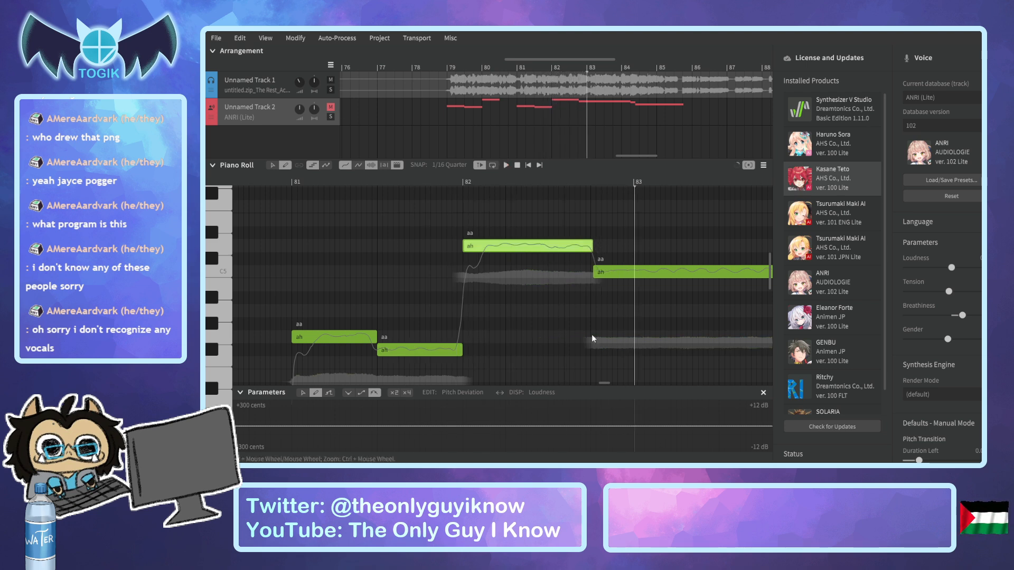
key(ctrl+z)
drag(592, 248, 590, 248)
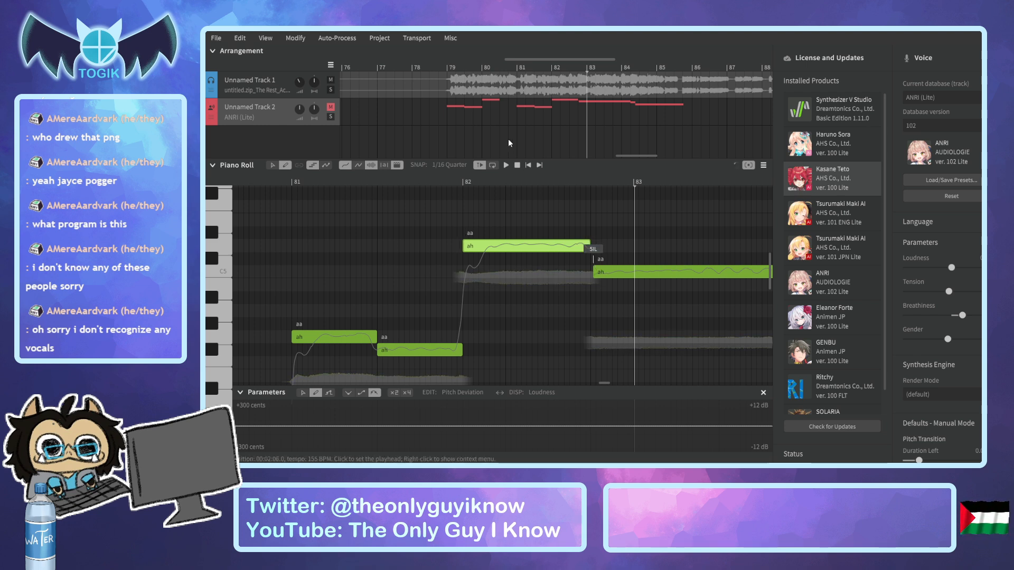
click(493, 68)
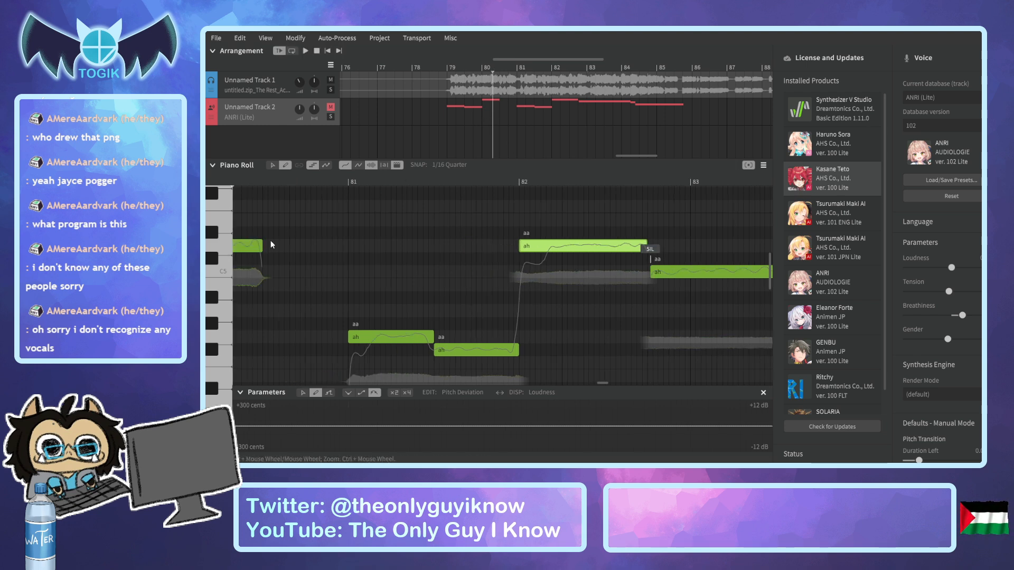
drag(262, 246, 309, 243)
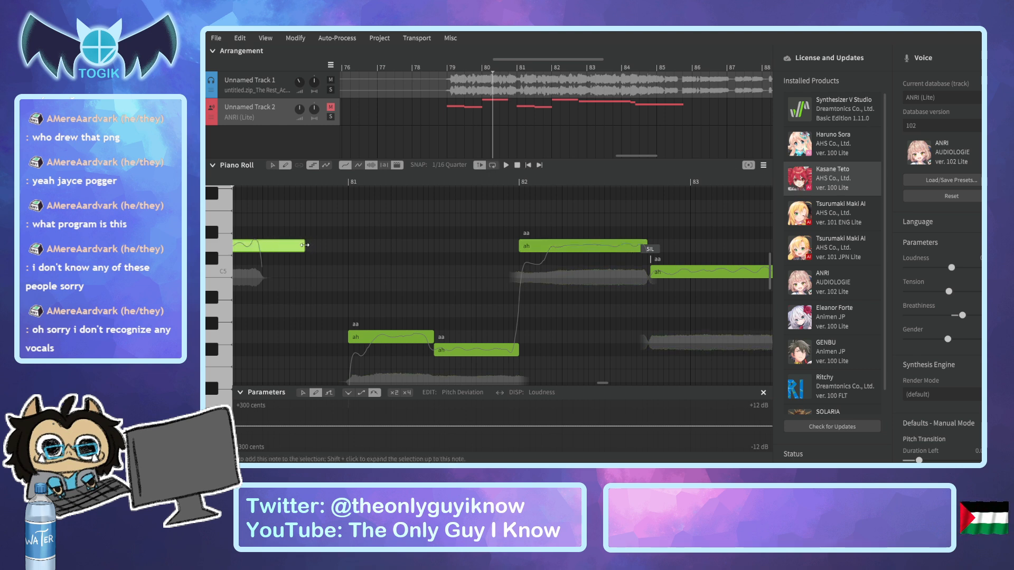
click(346, 182)
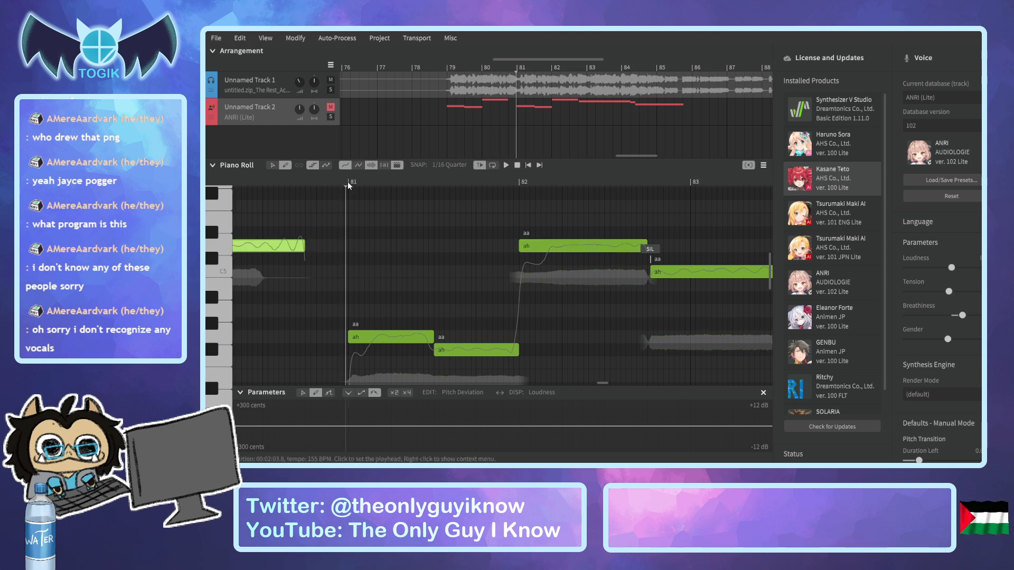
key(space)
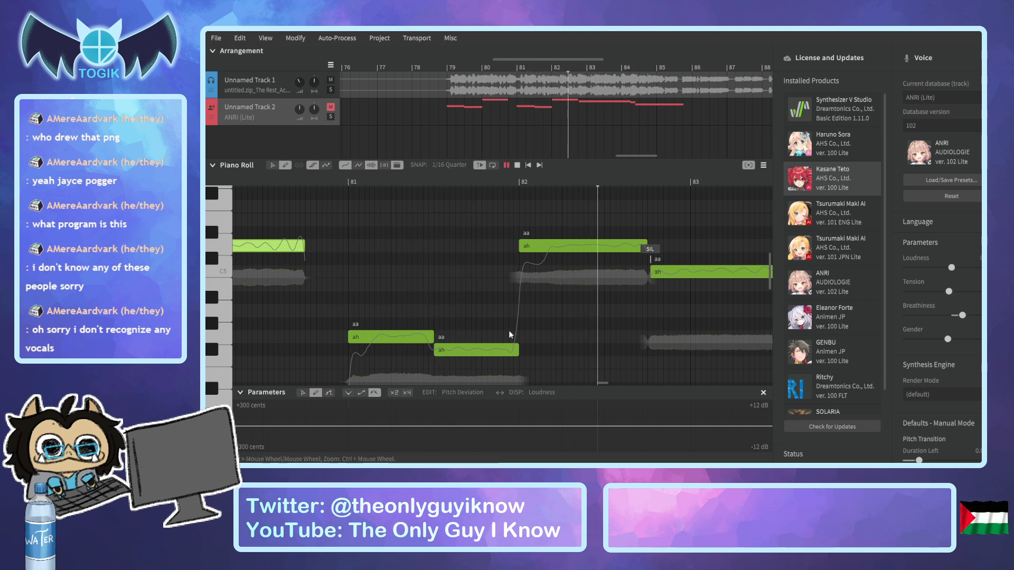
key(space)
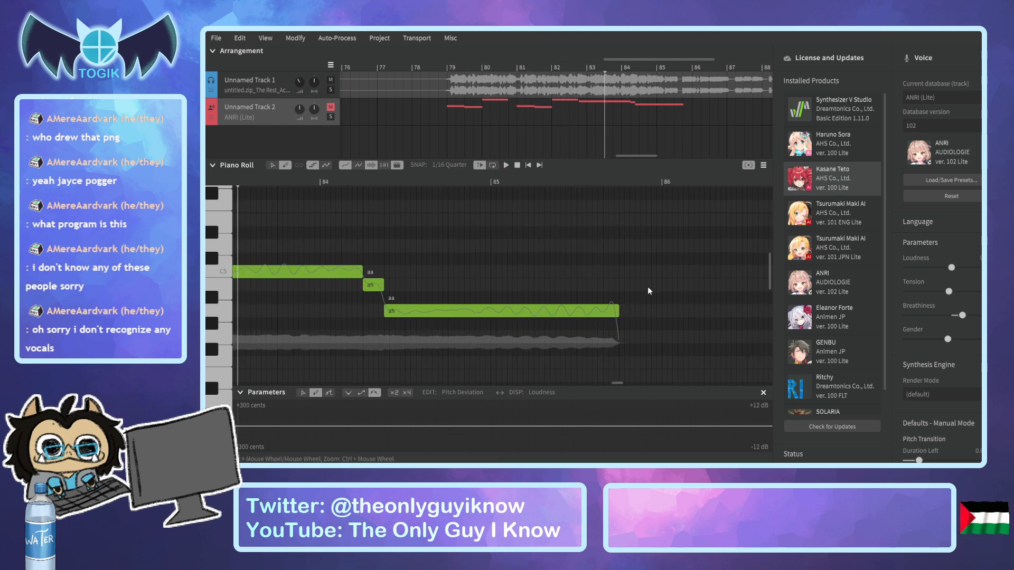
Shorten the long note by moving its start to about half a beat after bar 83.
drag(644, 58, 613, 63)
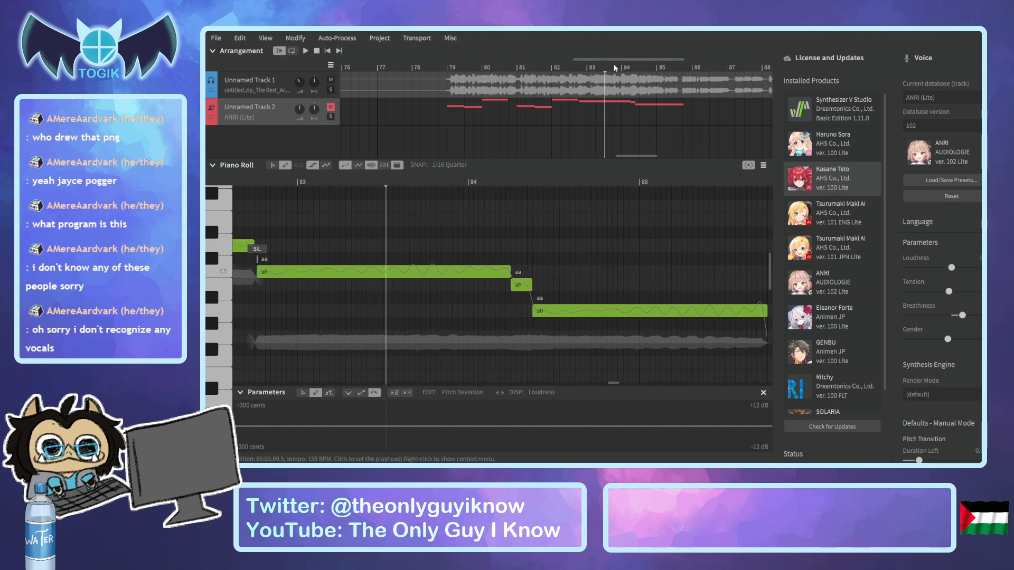
drag(258, 270, 322, 271)
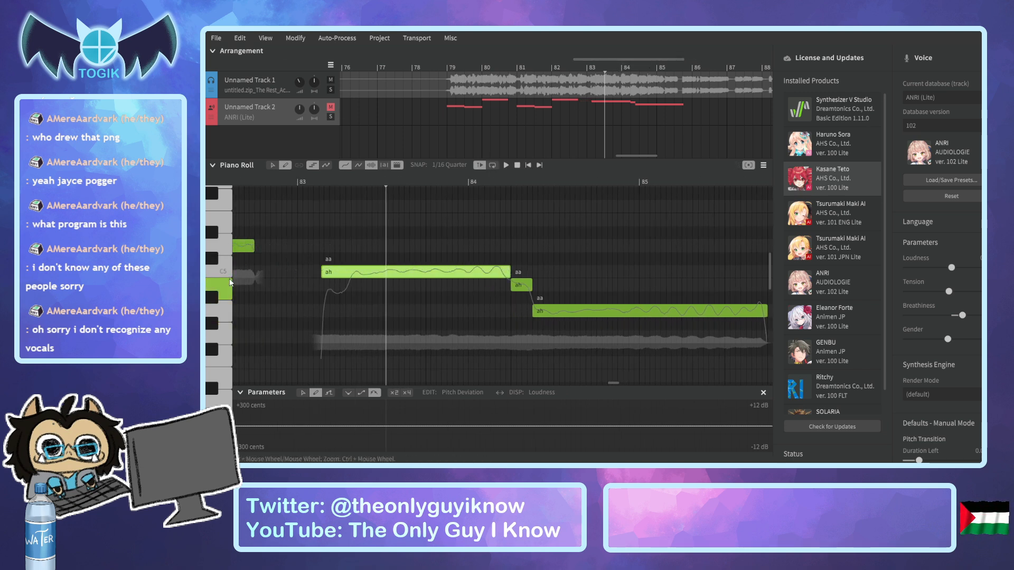
Move the long note to the start of bar 83, one semitone lower, and play from there.
drag(339, 277, 314, 290)
click(282, 179)
key(space)
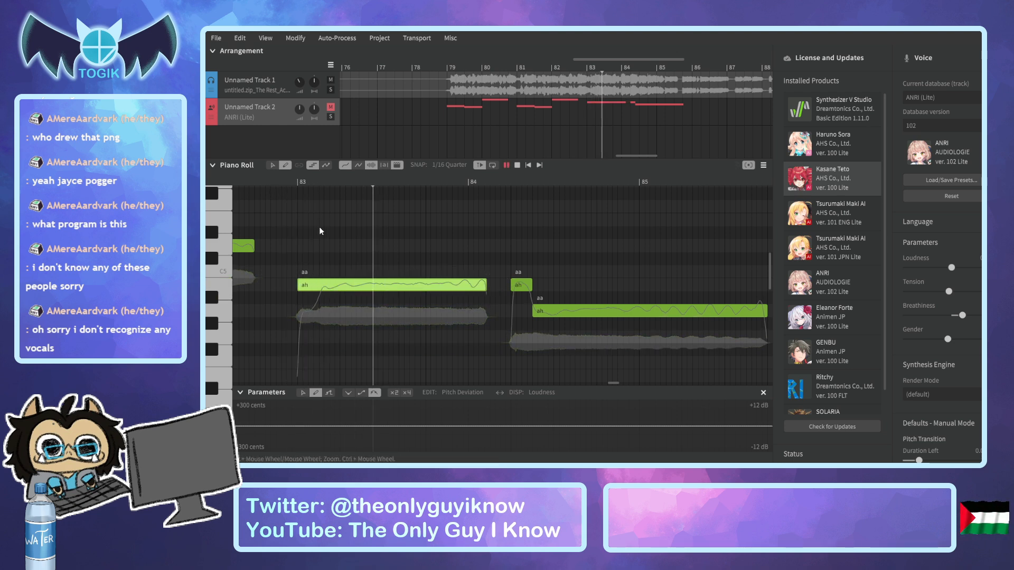
key(space)
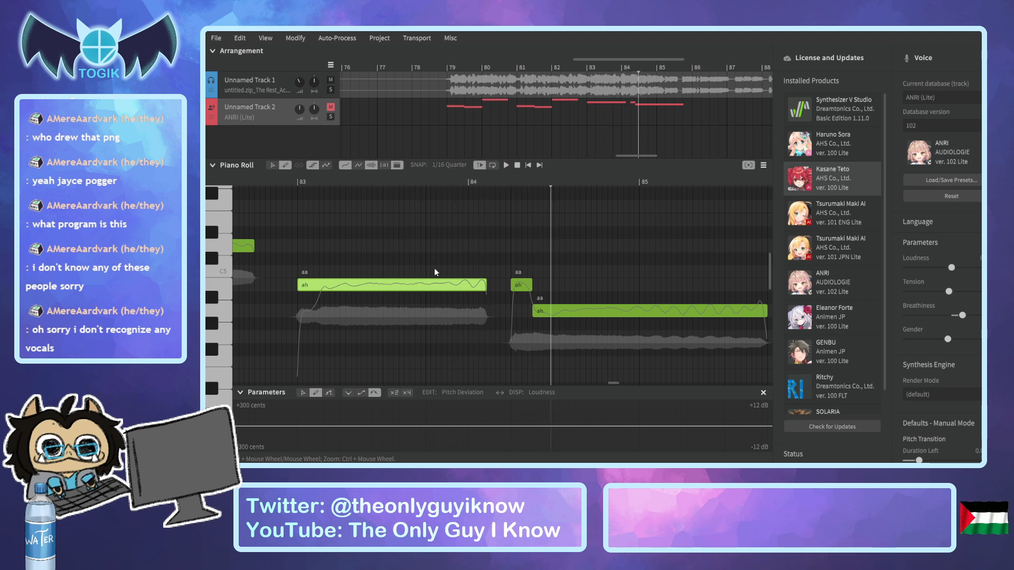
Shorten bar 83's first note to two beats and place the short note directly behind it, two semitones lower, extended to two beats.
drag(486, 286, 385, 281)
drag(523, 287, 397, 315)
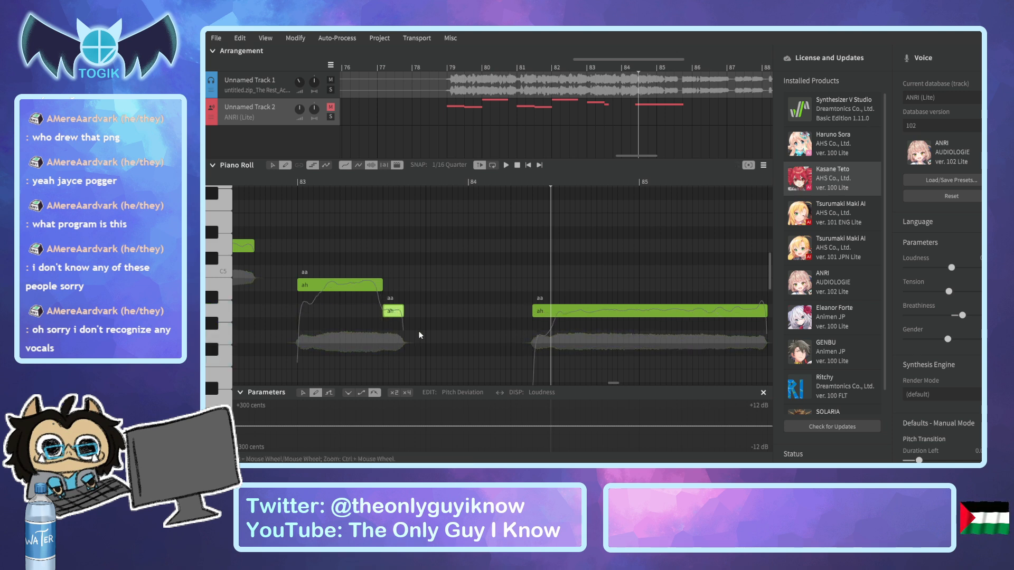
drag(403, 311, 467, 308)
Move the last long note to the start of bar 84, two semitones lower, play from bar 83, and shorten the note to two beats.
drag(542, 310, 478, 337)
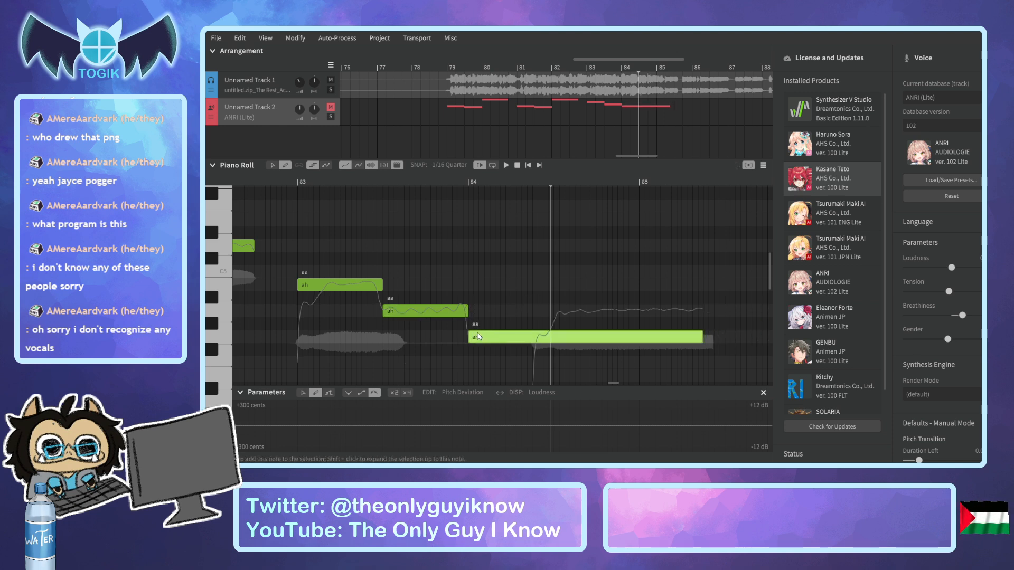
click(294, 181)
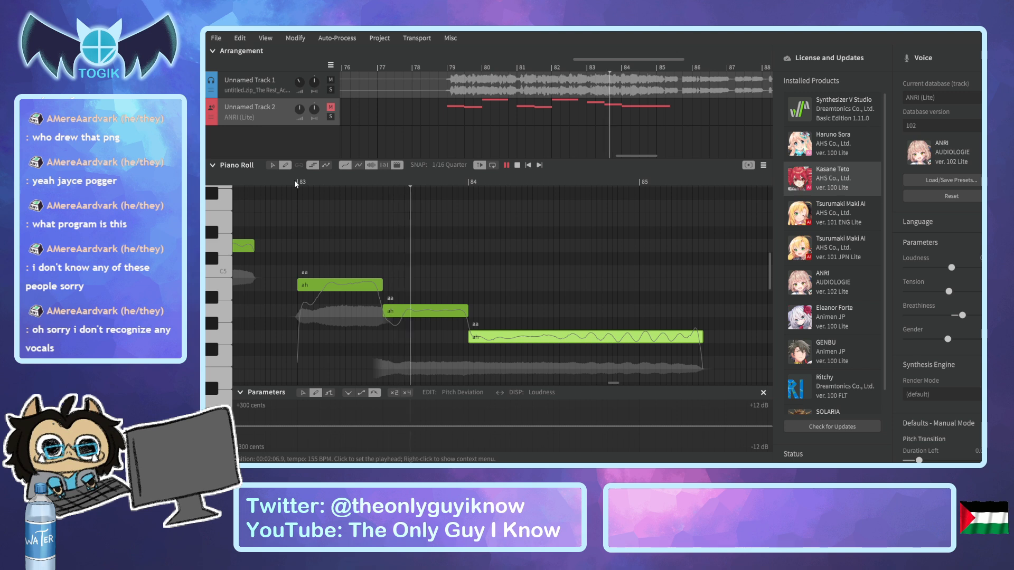
key(space)
drag(704, 340, 553, 335)
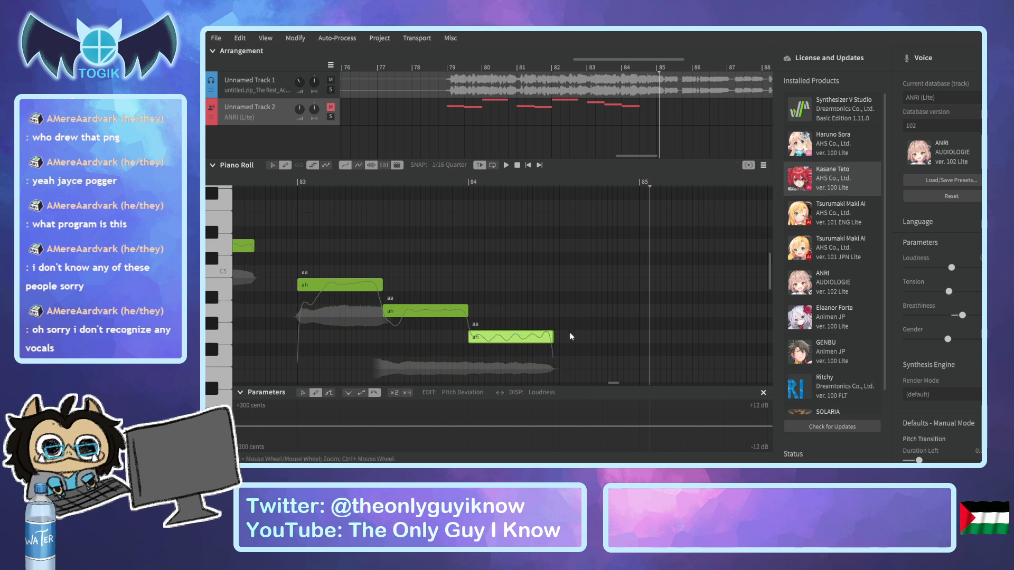
Draw an "ah" note of about two beats ending bar 84, two semitones above the previous note, and play from bar 83.
drag(555, 311, 642, 320)
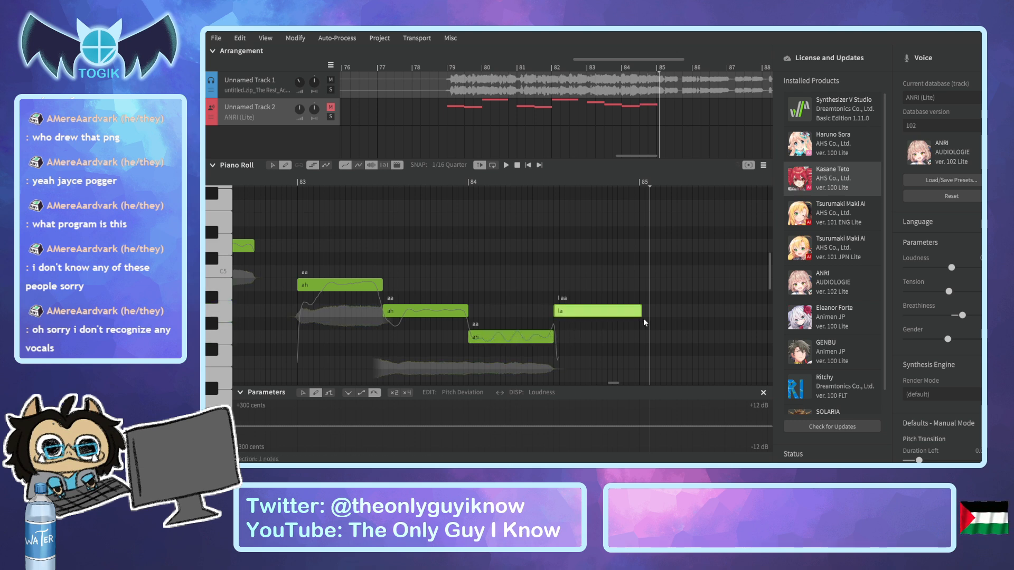
double_click(629, 315)
text(ah)
key(Return)
click(292, 183)
key(space)
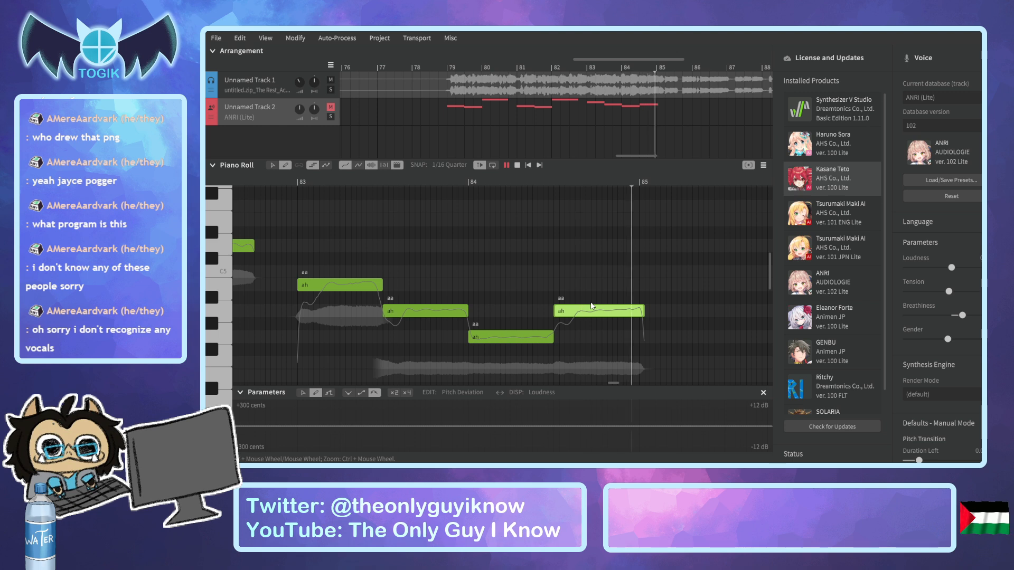
key(space)
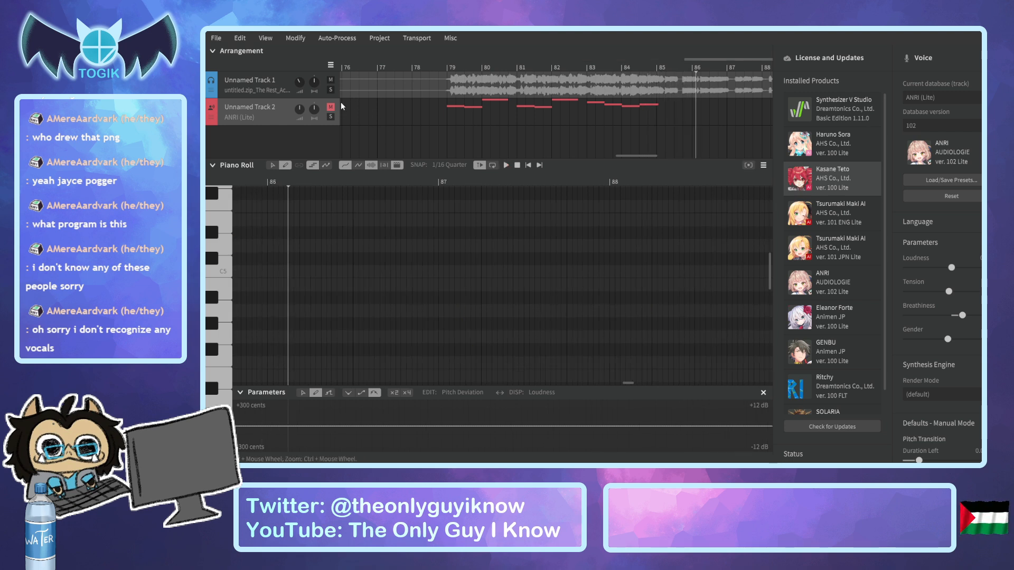
Play the arrangement from just before bar 79 to the end of the song audio and save the project.
click(440, 66)
key(space)
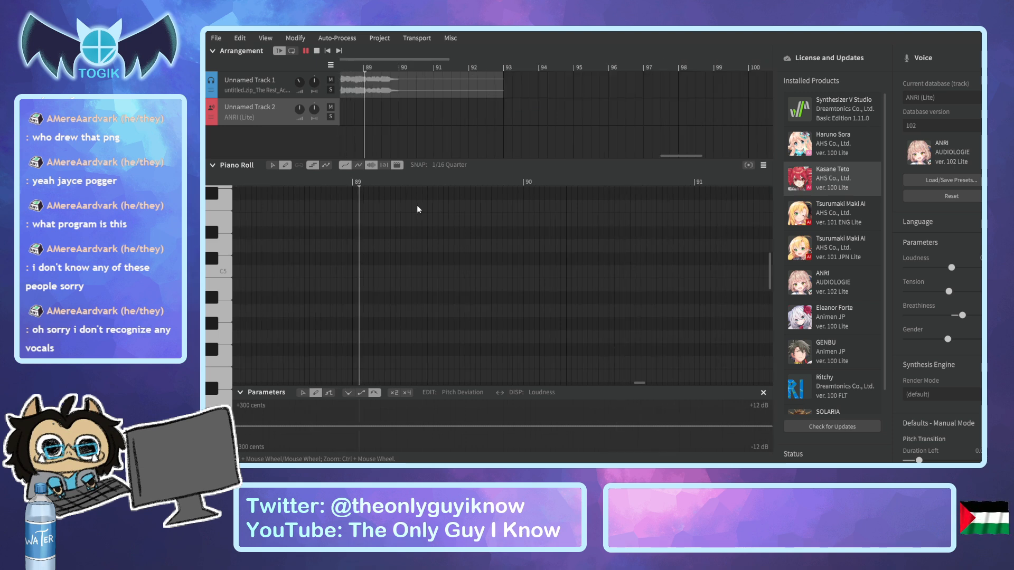
key(space)
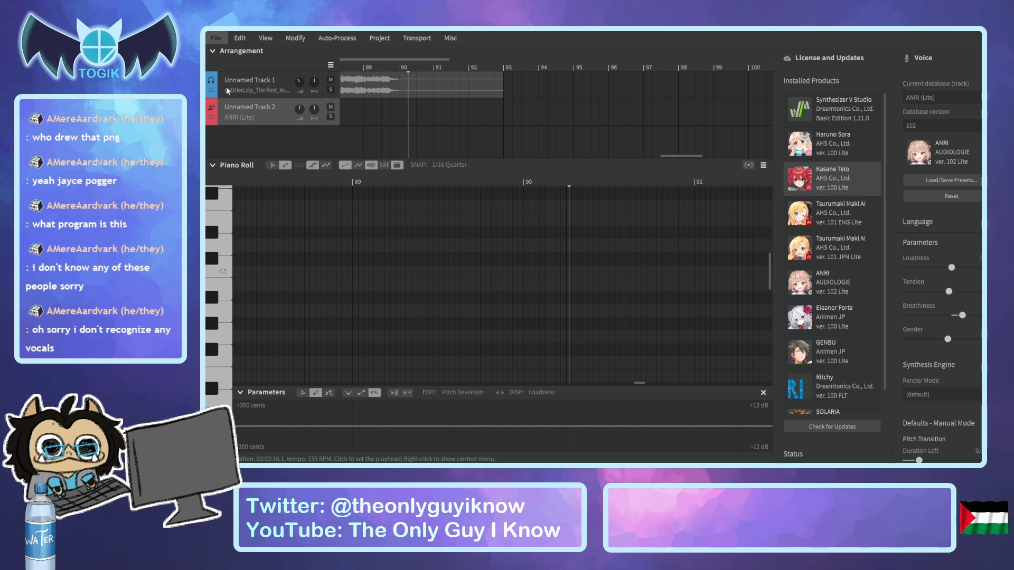
key(ctrl+s)
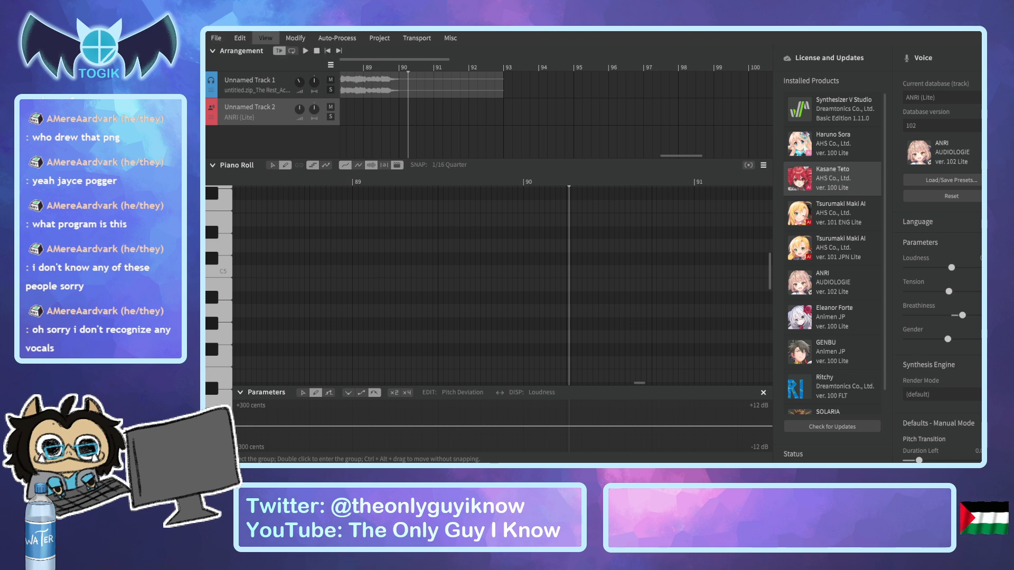
Undo the edits on the ANRI track until its notes around bars 53 and 54 are removed.
click(330, 106)
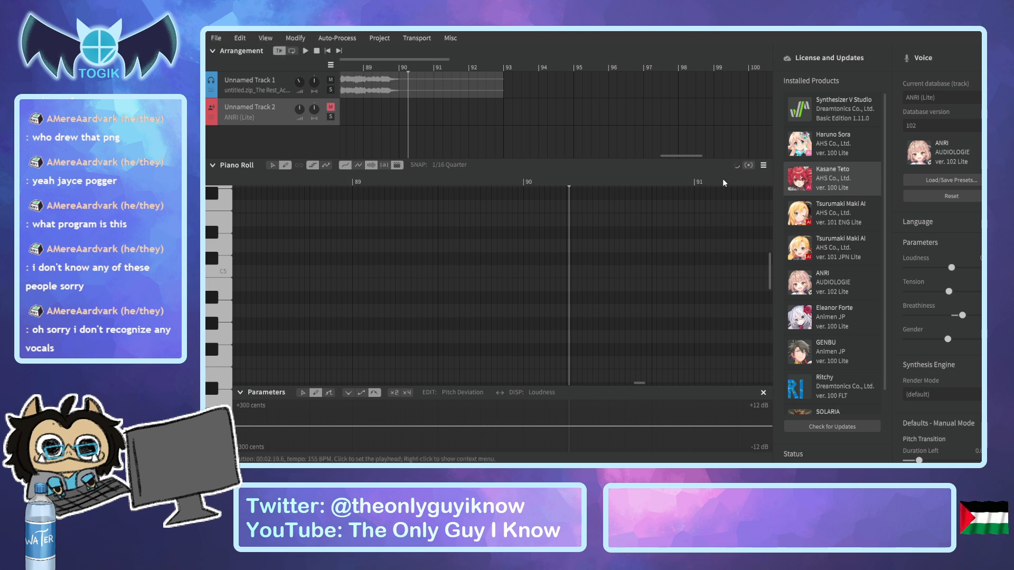
drag(700, 155, 547, 153)
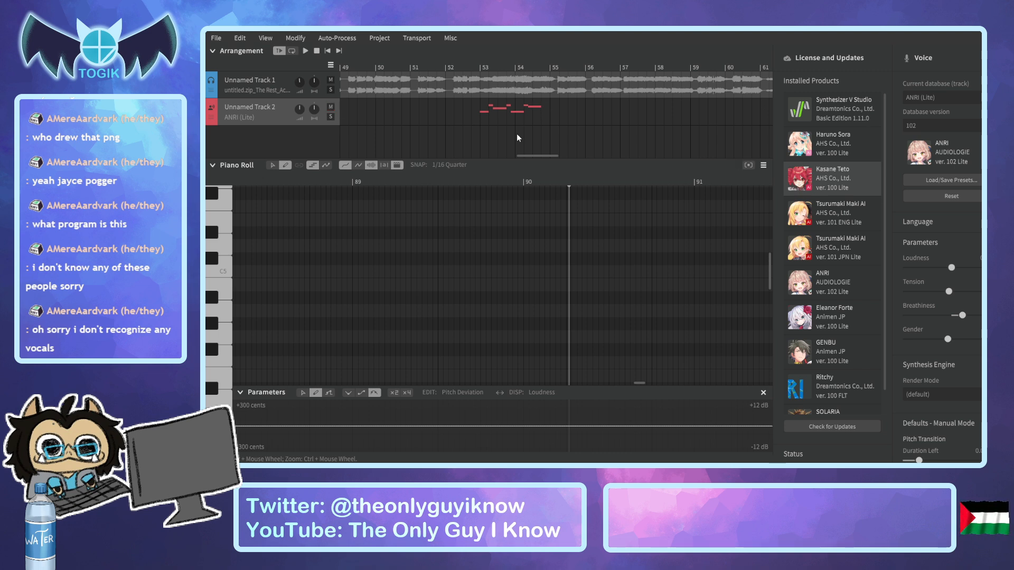
key(ctrl+z)
key(ctrl+z)
key(ctrl+z)
key(ctrl+z)
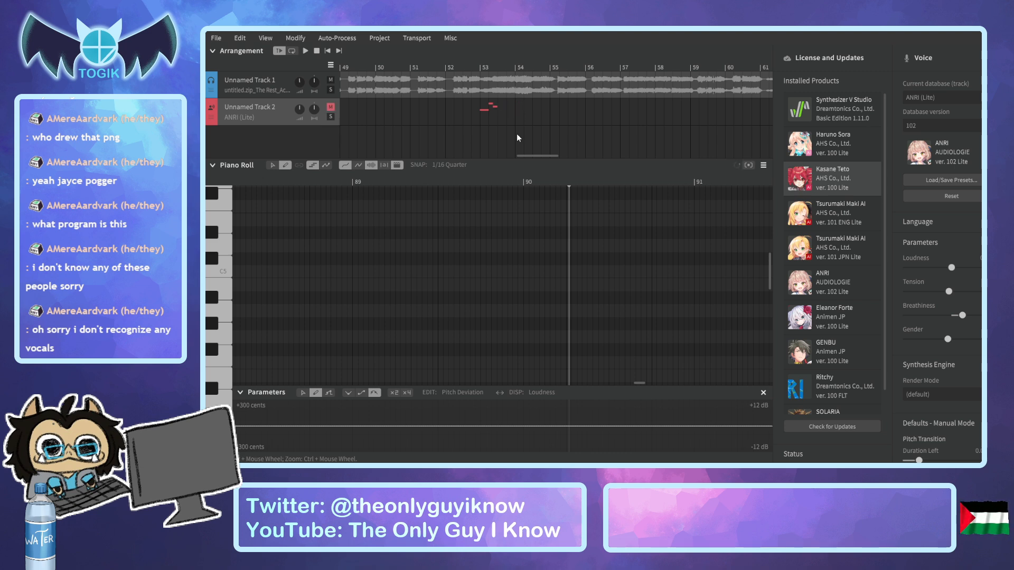
key(ctrl+z)
key(ctrl+z)
key(ctrl+z)
key(ctrl+z)
key(ctrl+z)
key(ctrl+z)
key(ctrl+z)
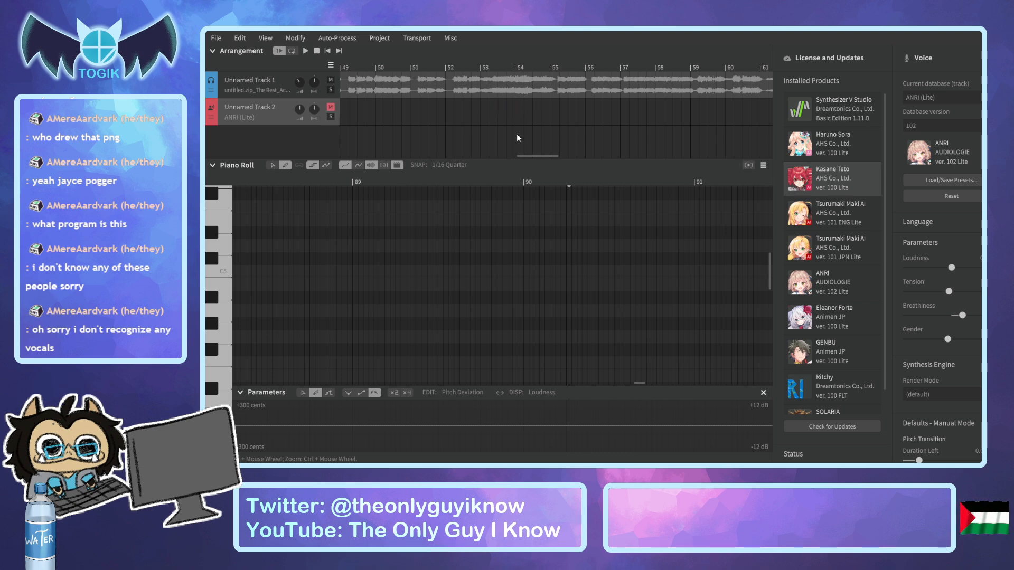
key(ctrl+z)
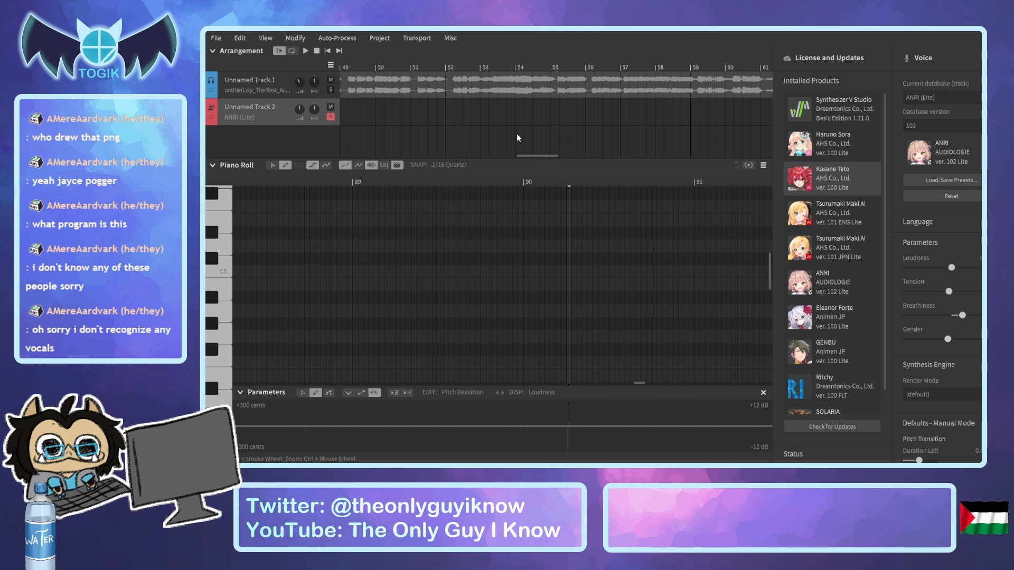
Undo further back to the three-track arrangement with no notes and save the project as "the rest chorus harmony.svp".
drag(537, 156, 388, 141)
key(ctrl+z)
key(ctrl+z)
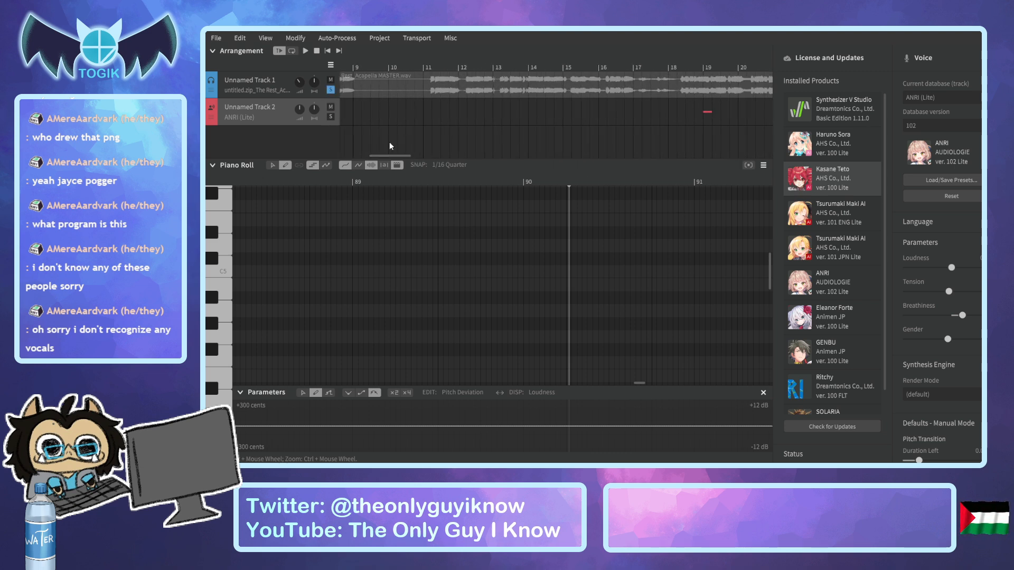
key(ctrl+z)
key(ctrl+z)
key(ctrl+z)
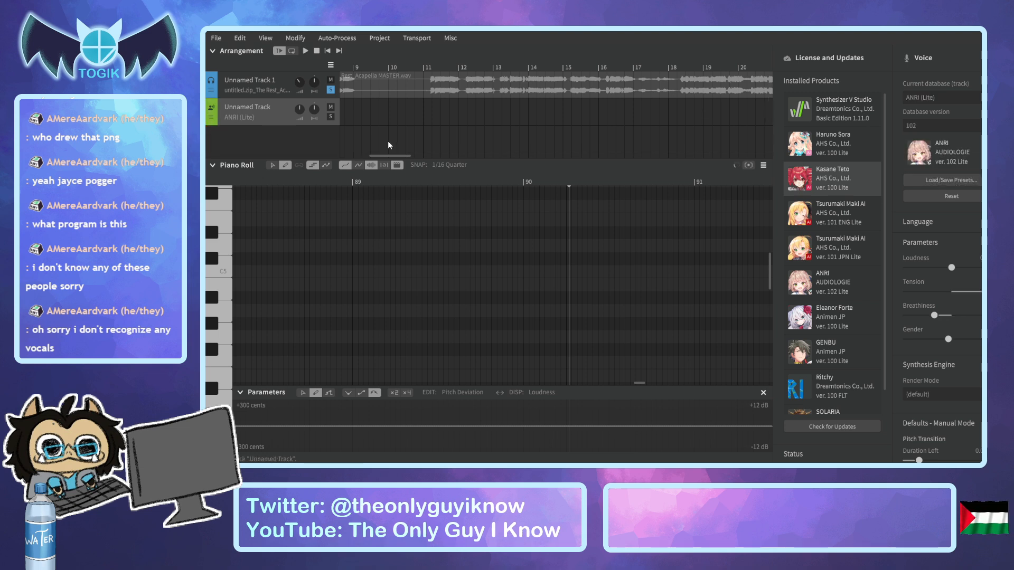
key(ctrl+z)
key(ctrl+z)
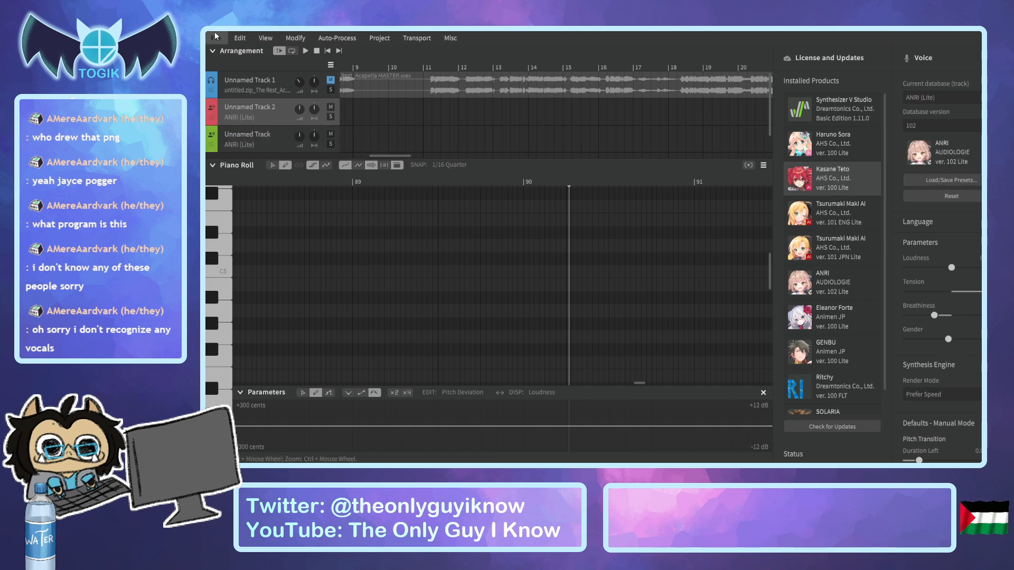
key(ctrl+s)
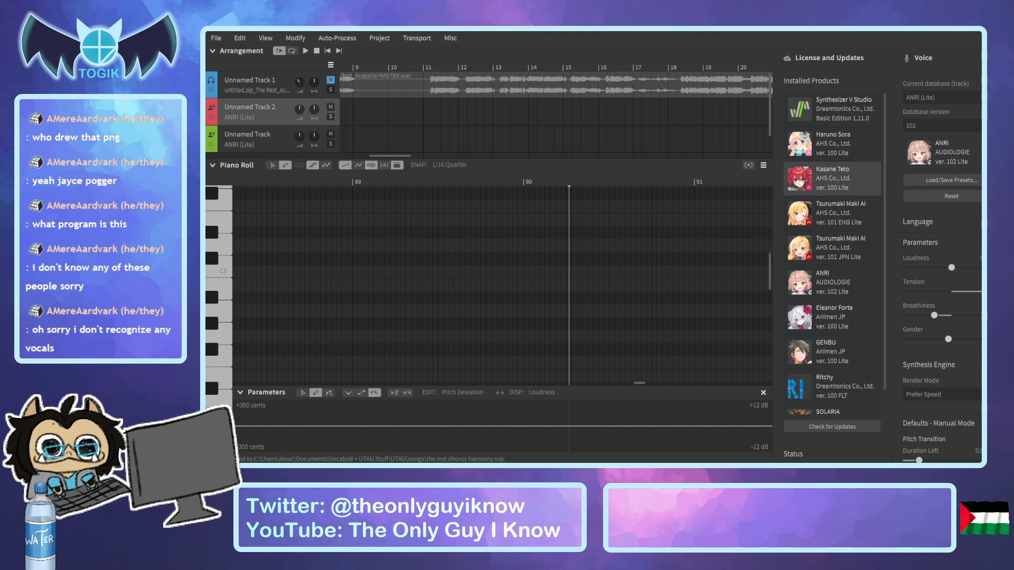
Undo the earliest changes until only the audio track and the empty Unnamed Track 2 remain.
drag(397, 156, 341, 167)
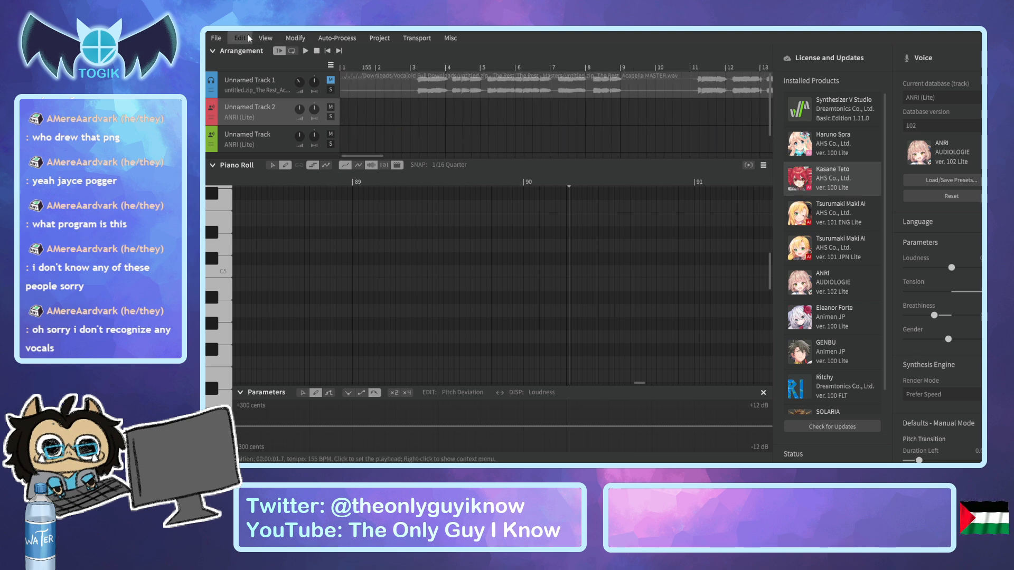
key(ctrl+z)
key(ctrl+z)
key(ctrl+z)
key(ctrl+z)
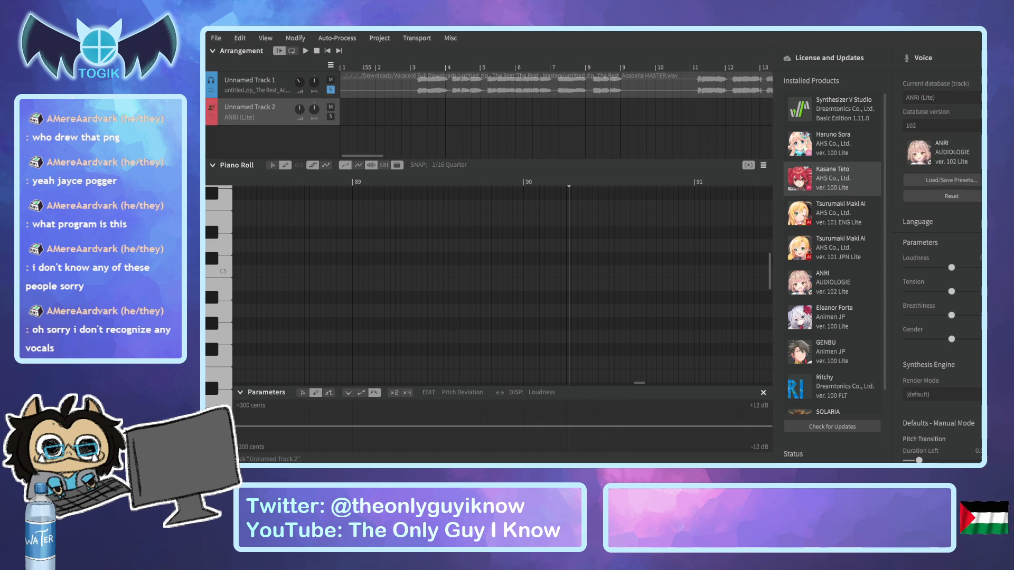
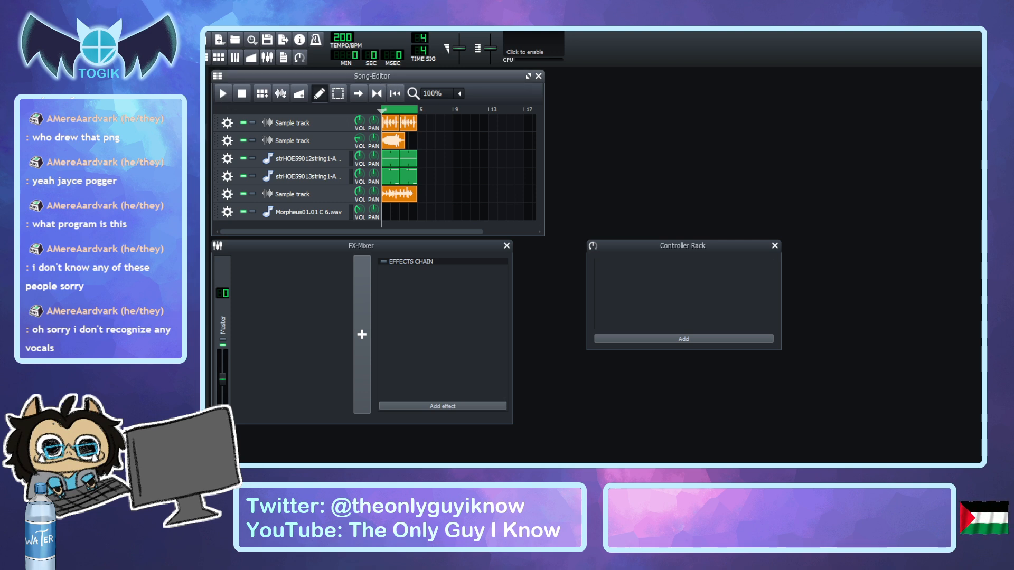
Switch to LMMS, browse My Samples and preview Sample_19.wav from the Fatboy Slim folder.
click(204, 120)
click(204, 108)
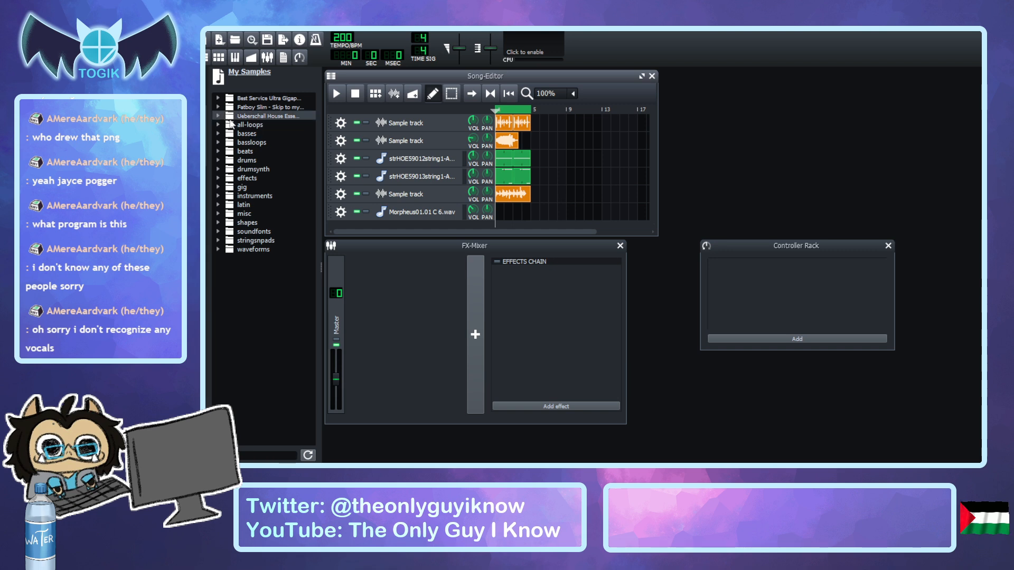
click(218, 106)
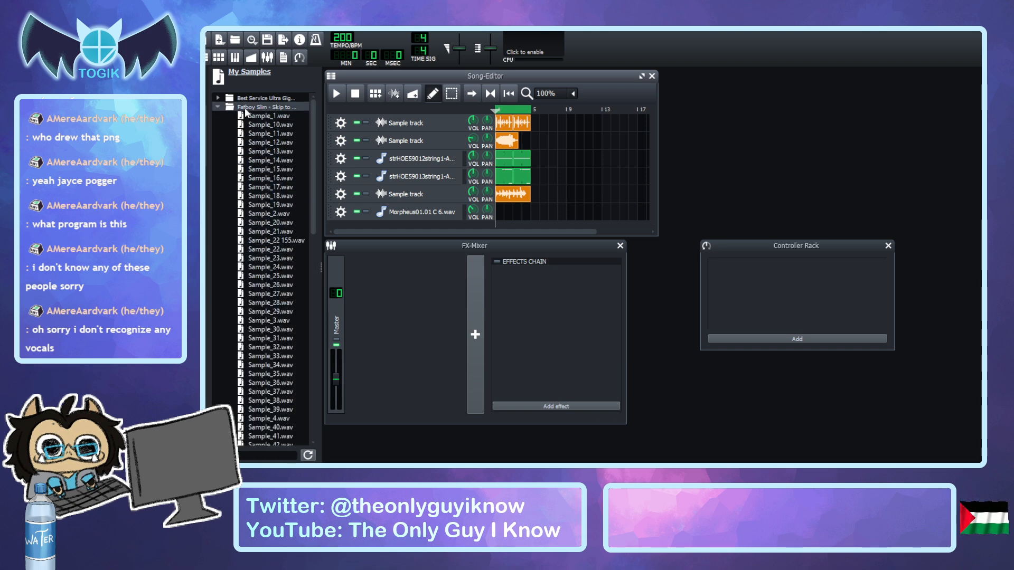
click(217, 104)
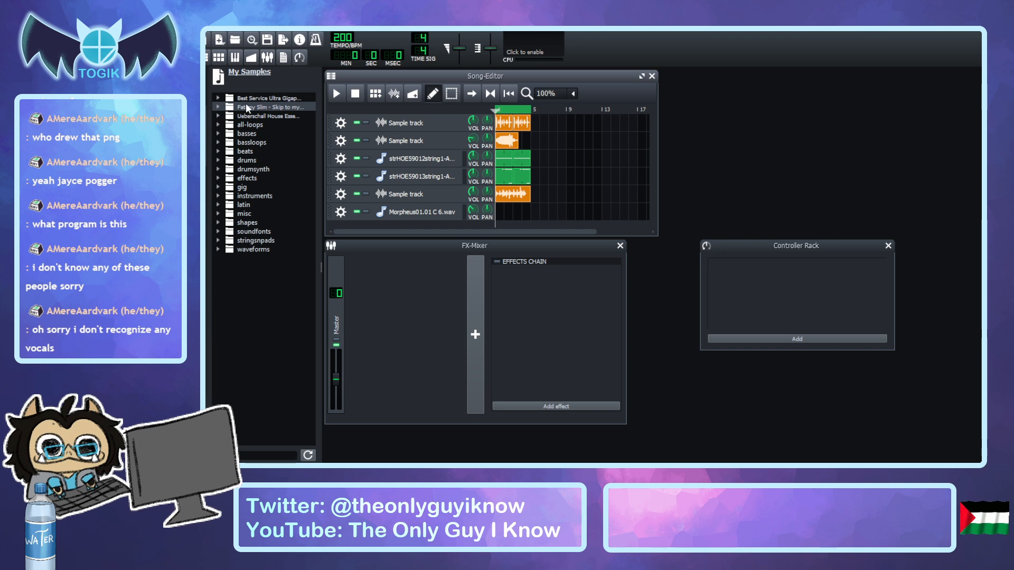
click(217, 107)
click(268, 203)
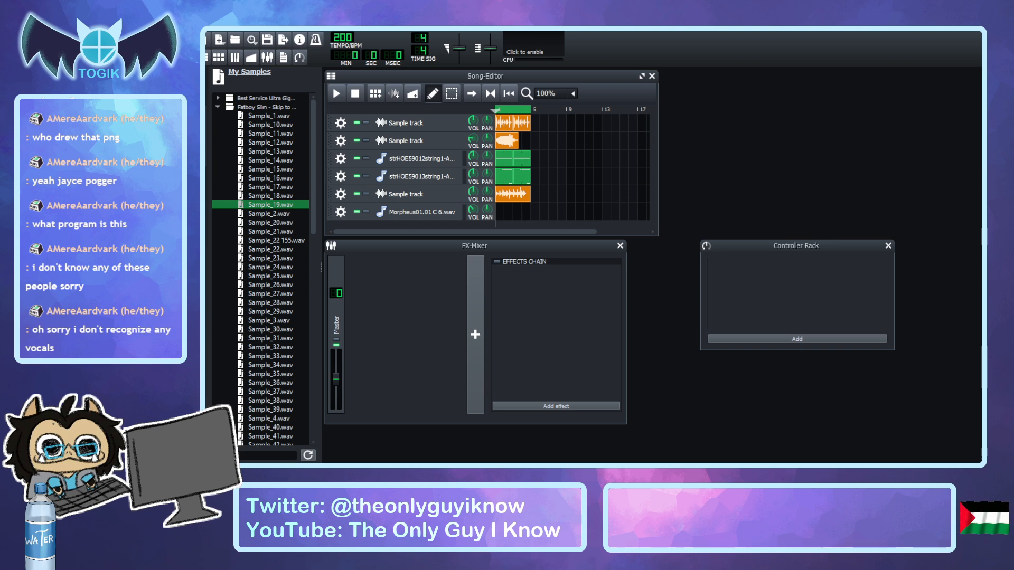
Play the song from the beginning and stop playback.
key(space)
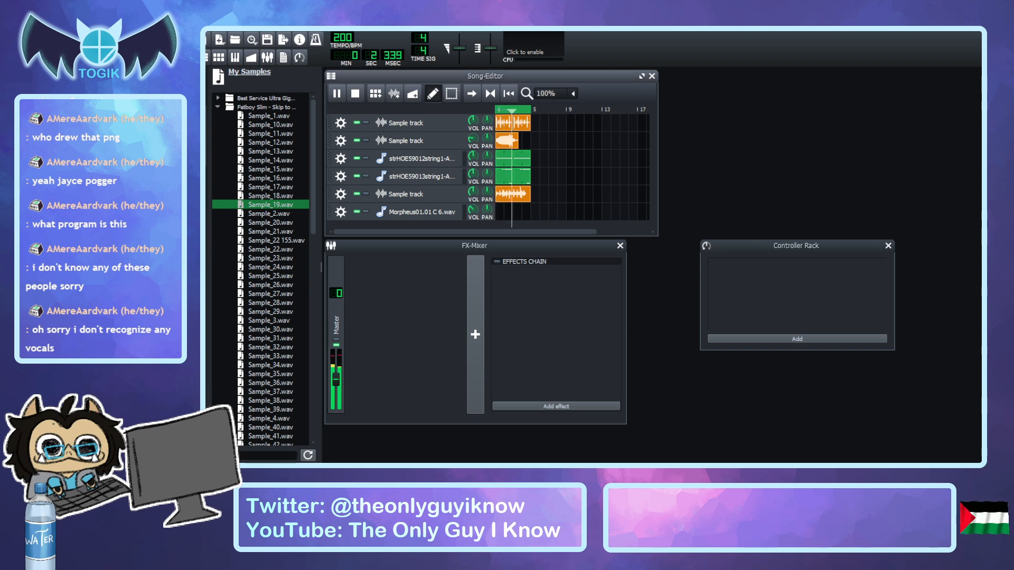
click(355, 94)
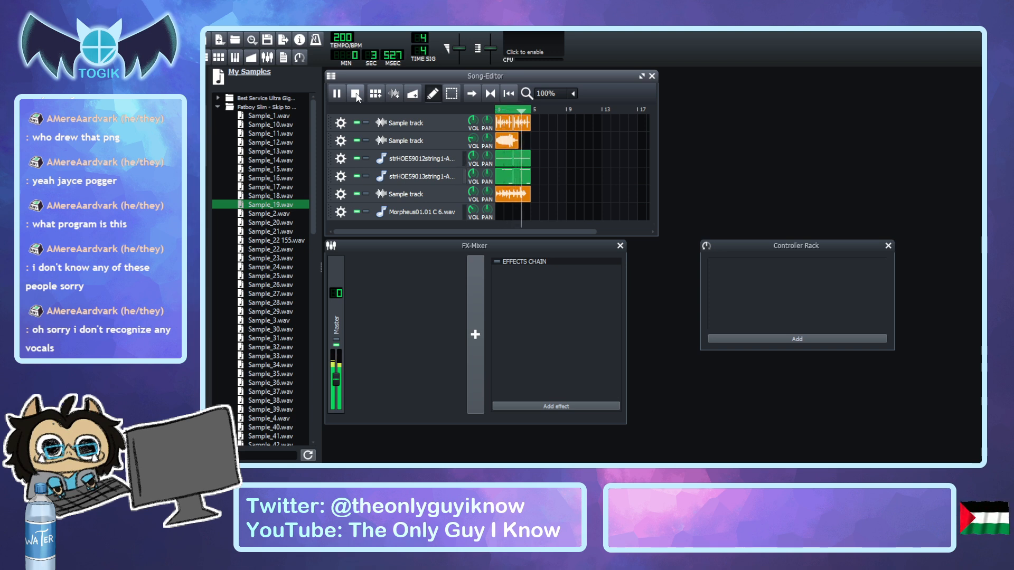
click(356, 94)
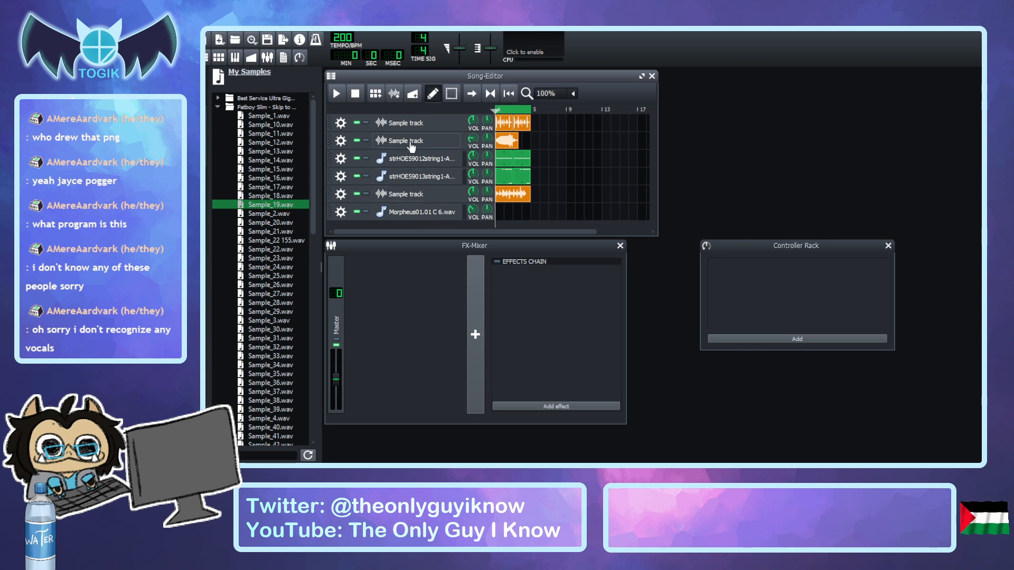
Preview Sample_25.wav, then switch from the Fatboy Slim folder to the Samples folder of the Best Service Ultra Gigapack.
click(270, 273)
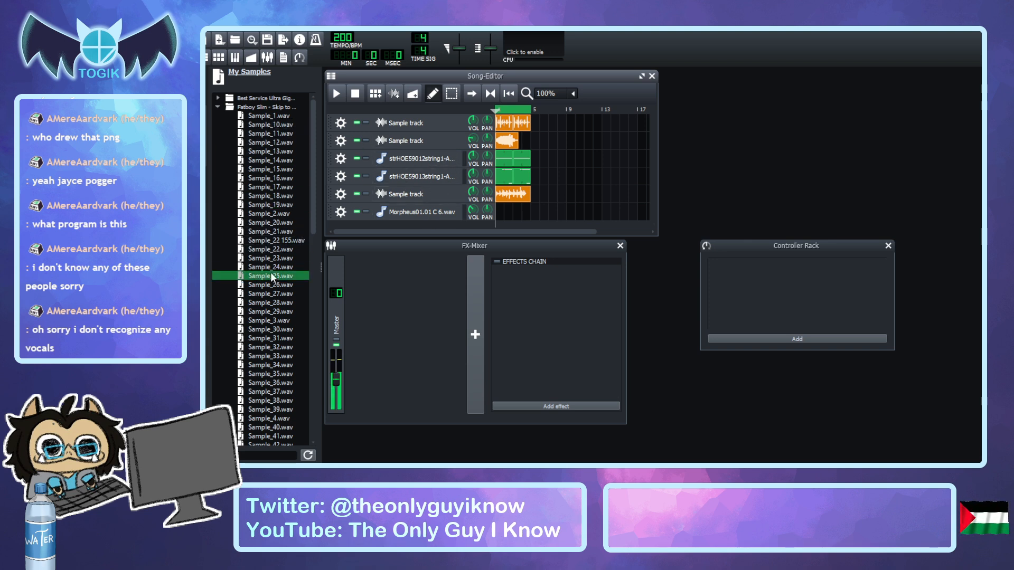
click(217, 107)
click(217, 98)
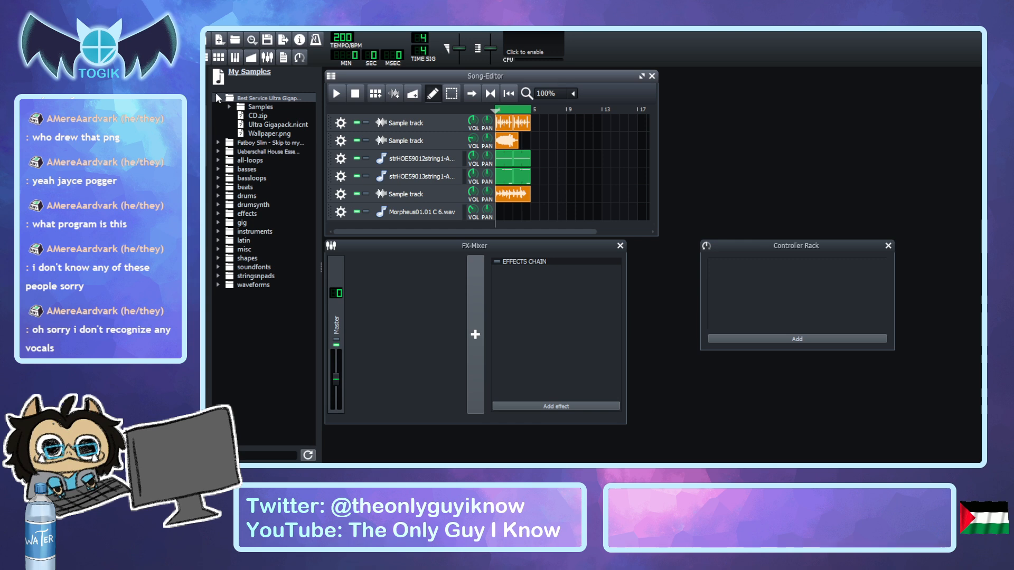
double_click(249, 106)
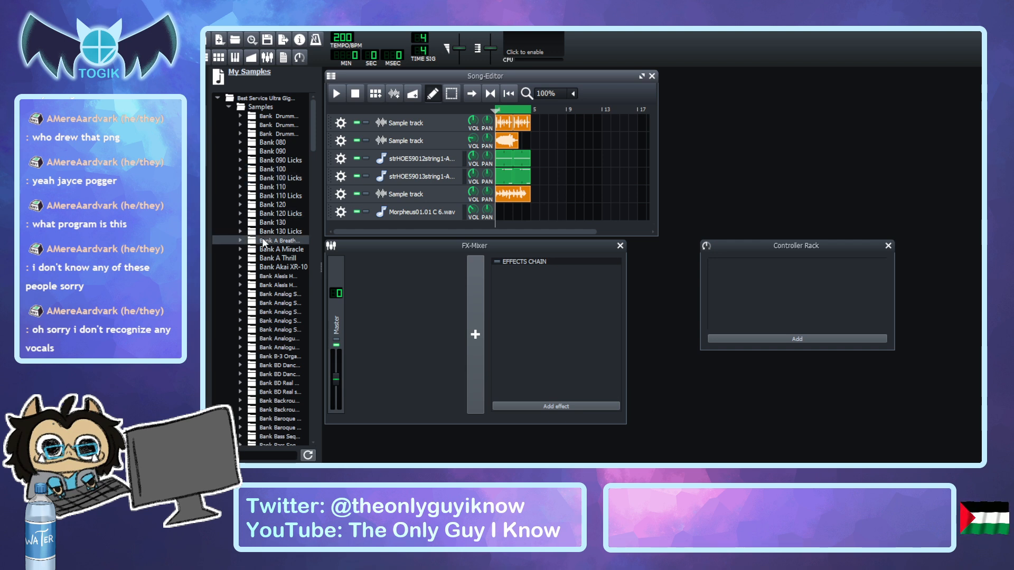
Look through the Bank Digital synth folders and preview the SYNDig26 and SYNBreath samples.
scroll(257, 258, down, 5)
scroll(257, 268, down, 1)
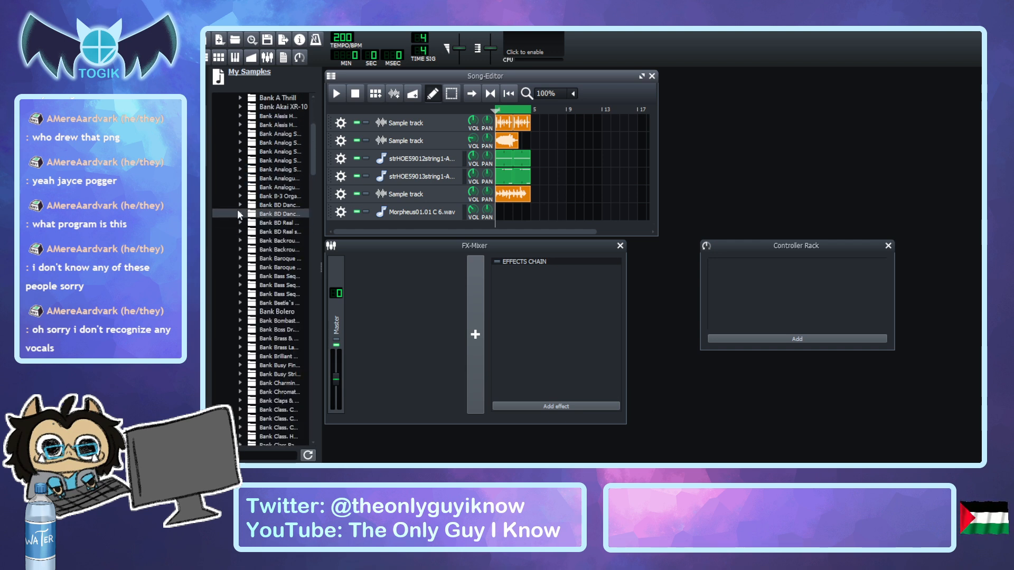
scroll(240, 232, down, 13)
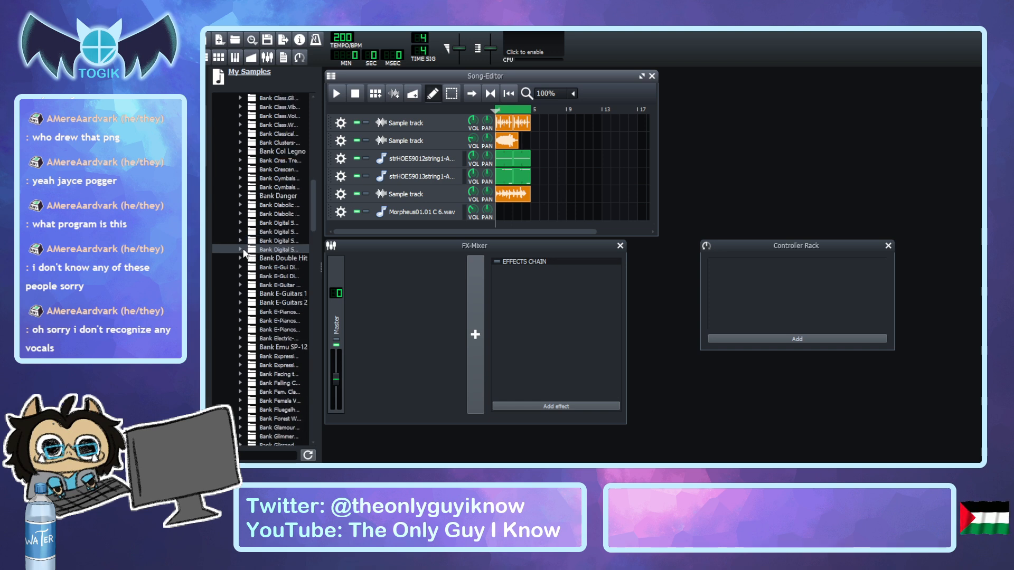
click(243, 249)
click(280, 303)
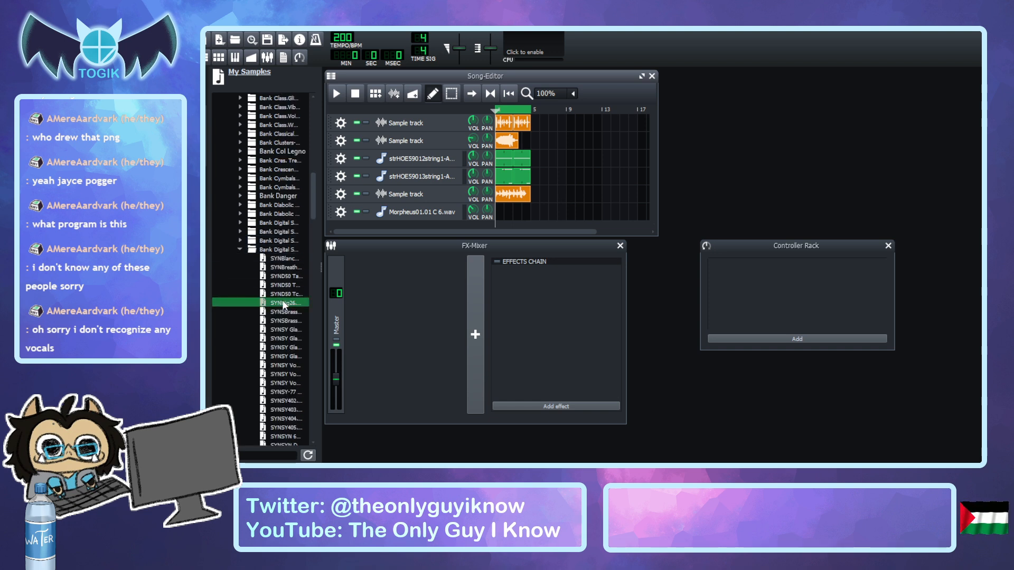
click(284, 267)
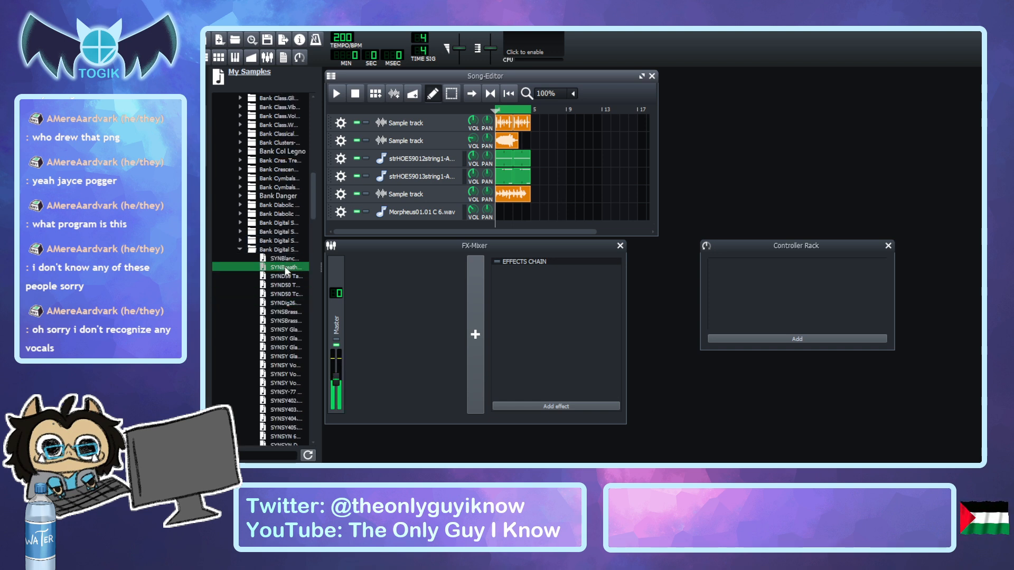
click(239, 243)
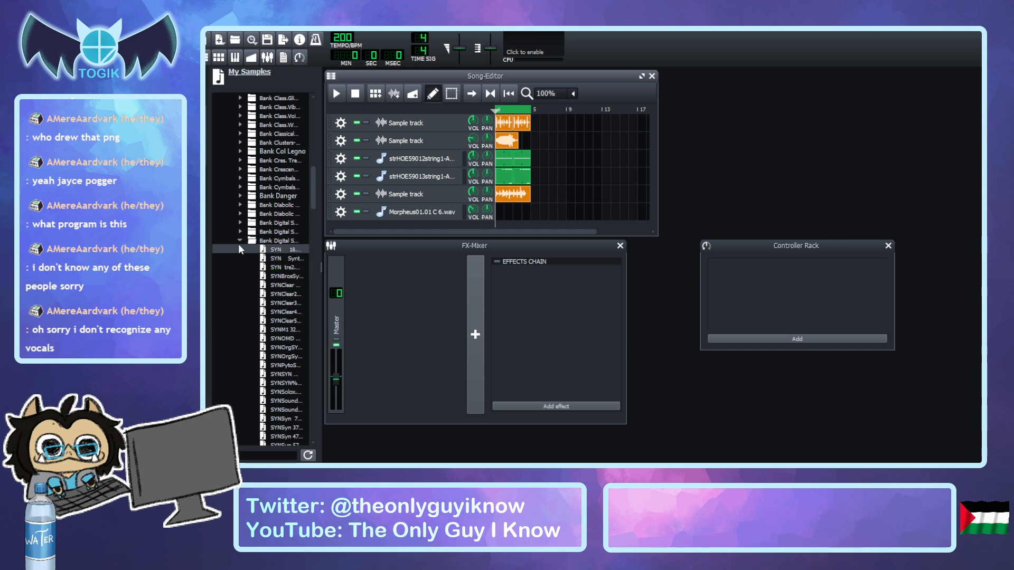
click(237, 240)
click(239, 249)
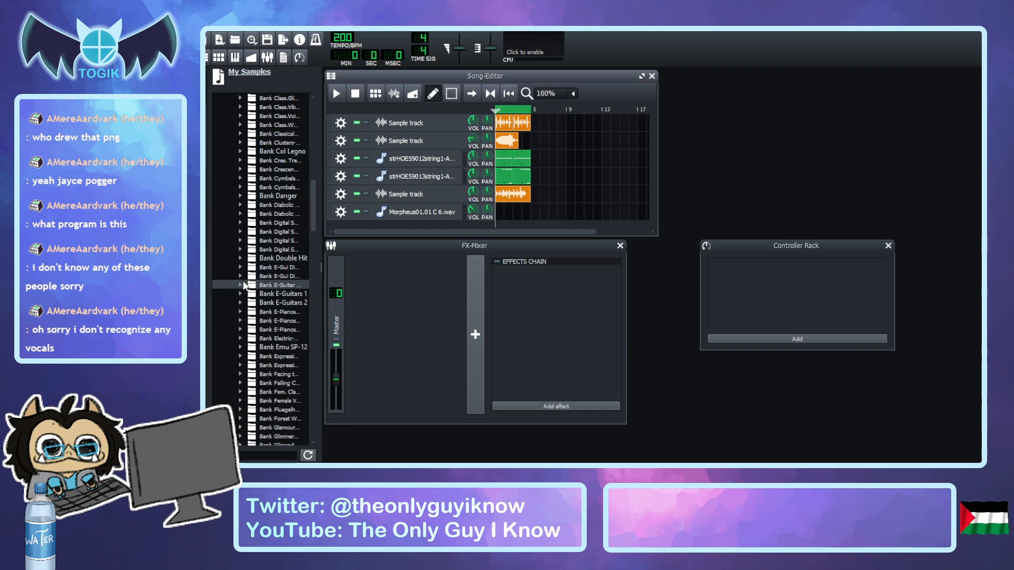
Preview several GUIDrt 2 and GUIE-FenL guitar samples in the second Bank E-Gui folder, then close the folder.
click(239, 276)
click(280, 302)
click(286, 364)
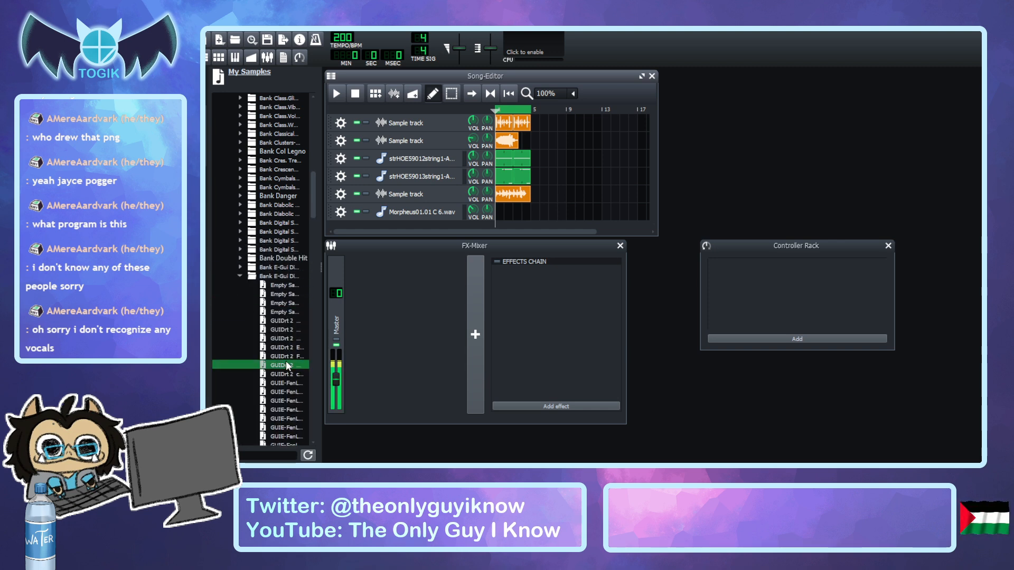
scroll(284, 334, down, 4)
click(281, 359)
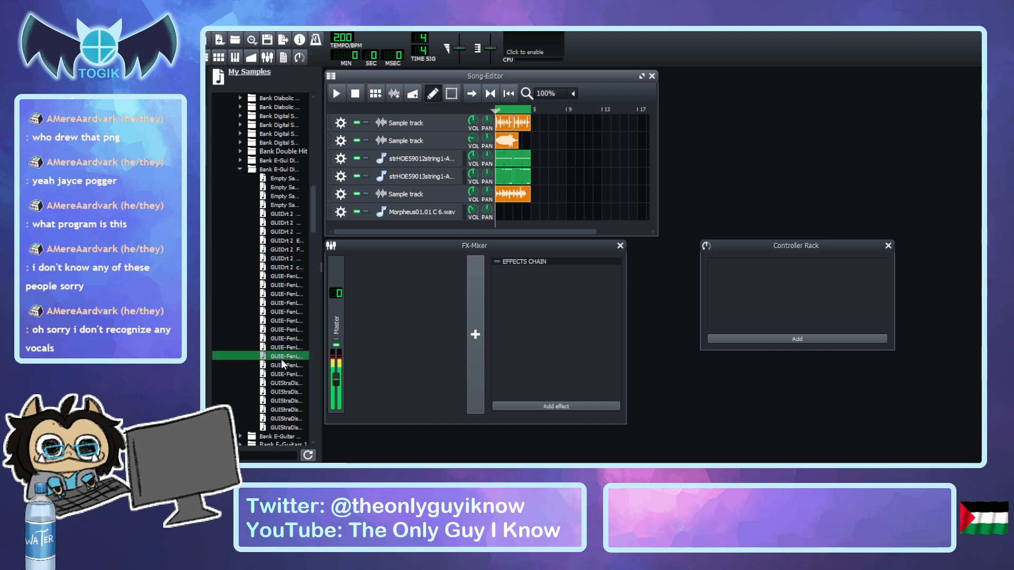
click(284, 312)
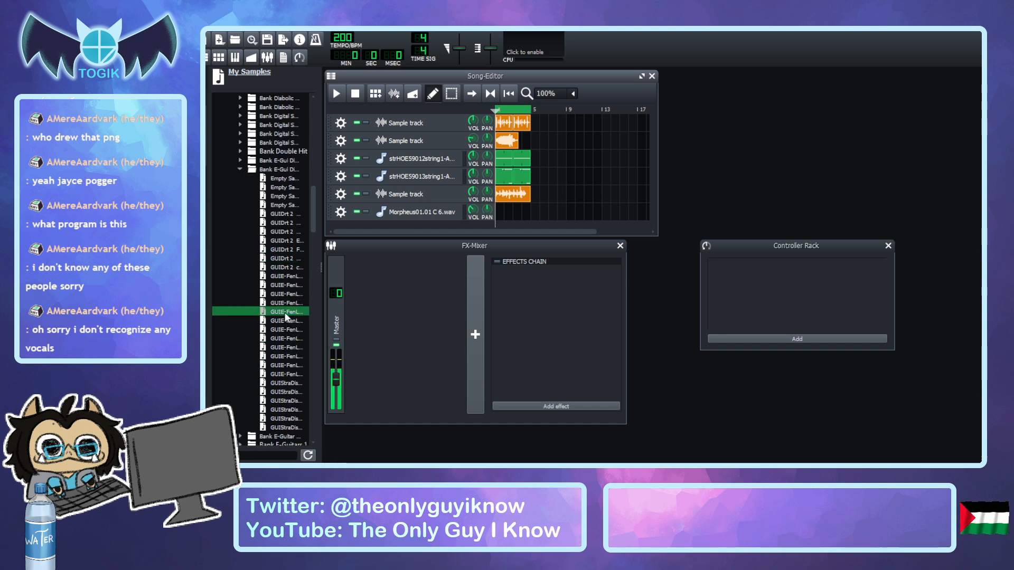
click(236, 170)
Audition the 03 A MIN, 03 C DIM and 03 F#DIM chord samples in the Bank Double Hit folder.
click(239, 150)
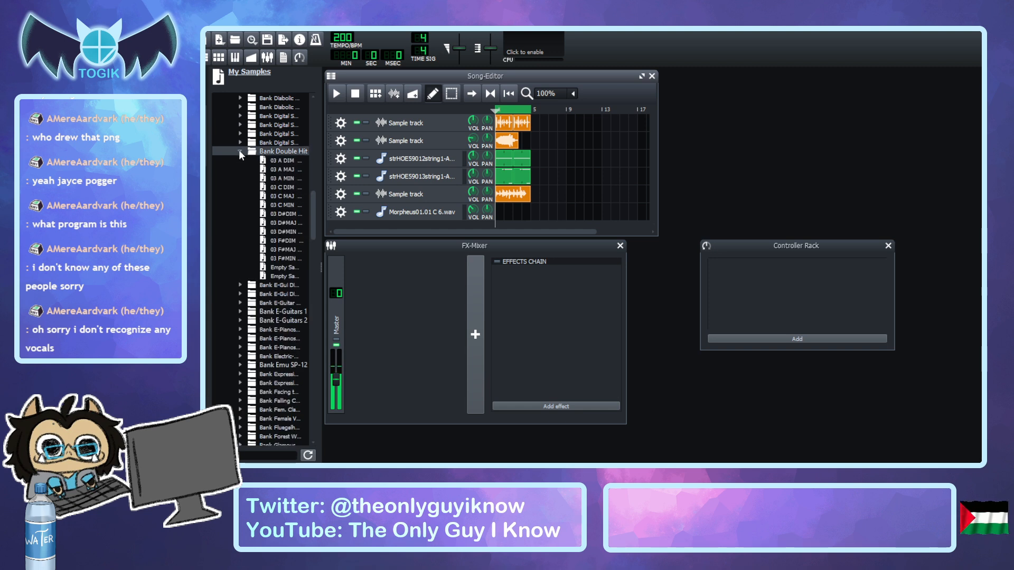
click(288, 178)
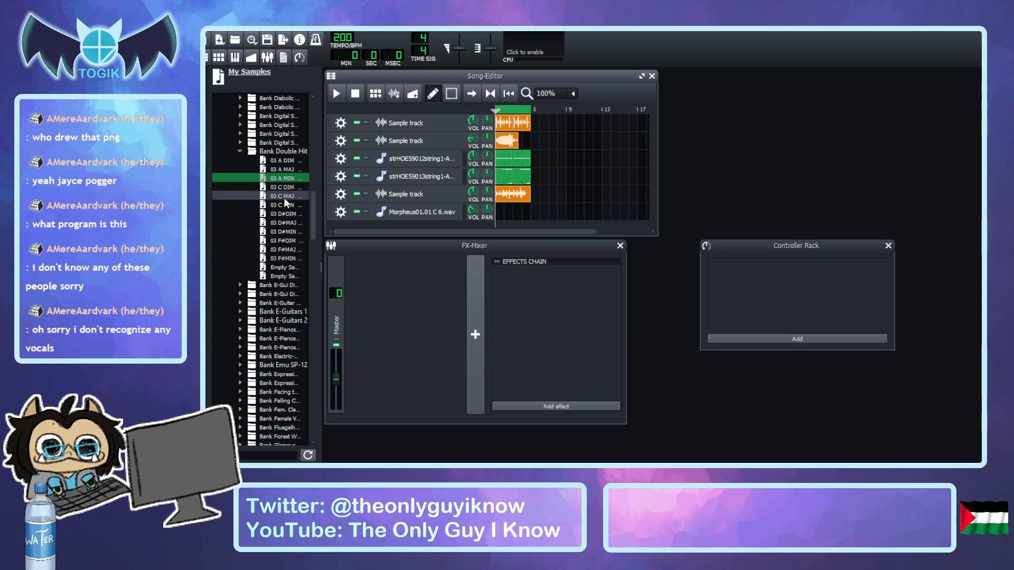
click(286, 197)
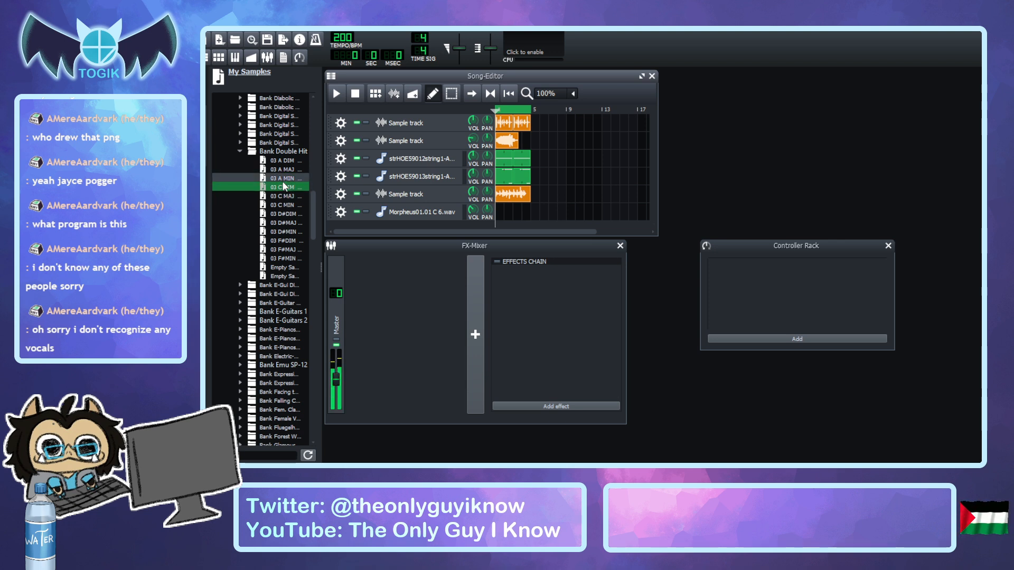
click(284, 178)
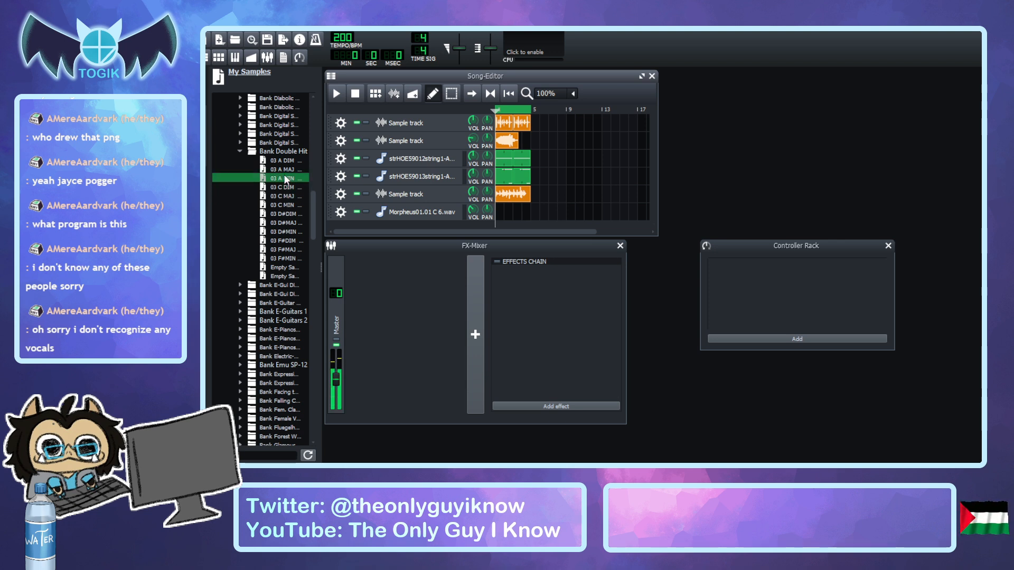
click(288, 241)
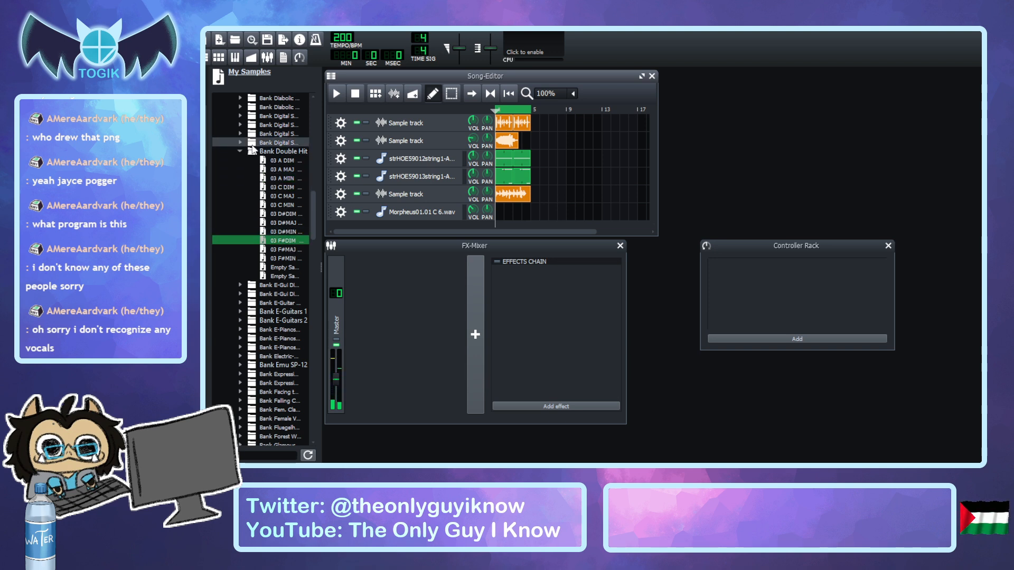
click(240, 152)
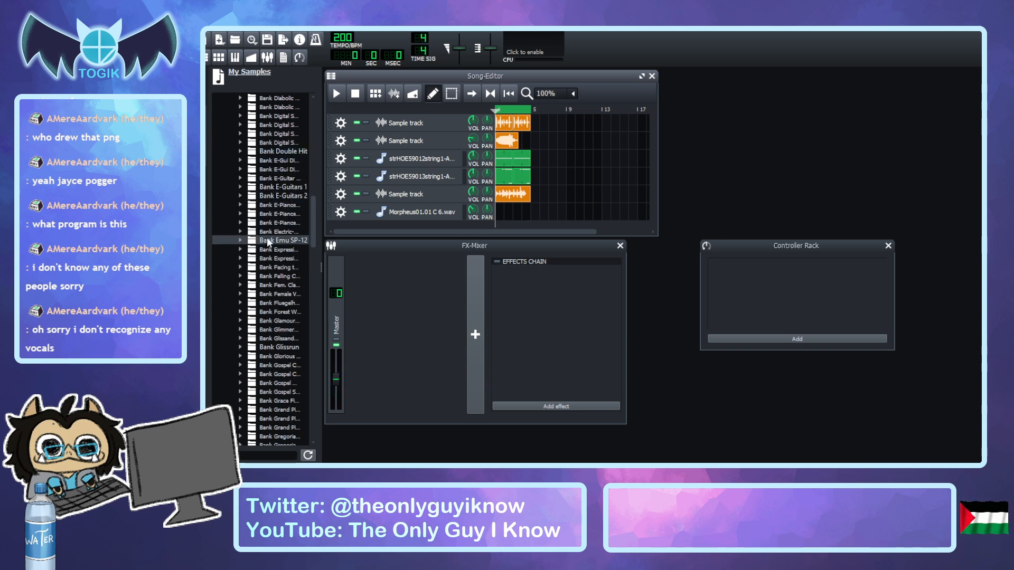
Audition the 09 C MIN and 09 A MIN samples in the Bank Glissando folder.
scroll(269, 245, down, 2)
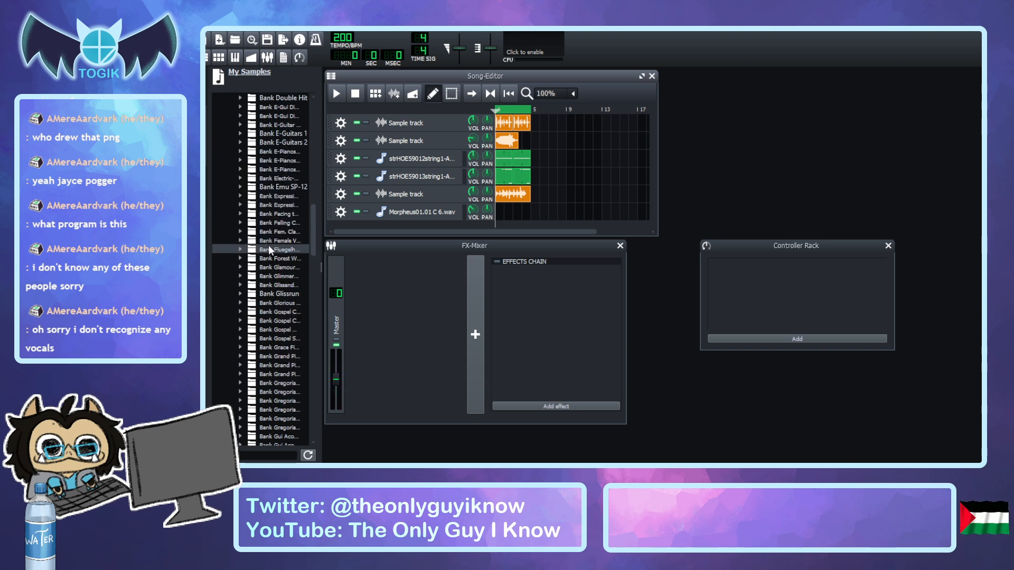
click(240, 284)
scroll(274, 289, down, 1)
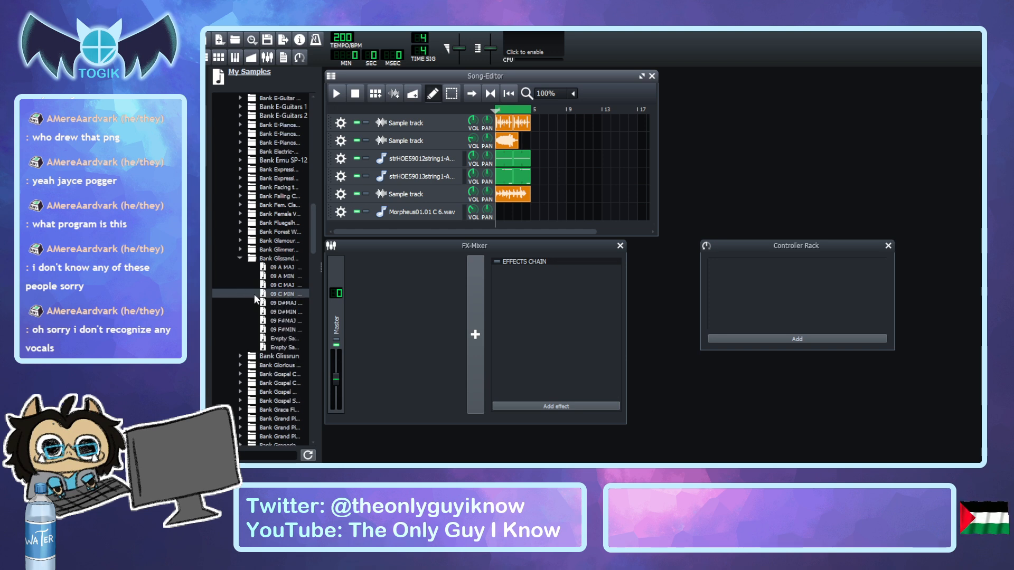
click(286, 293)
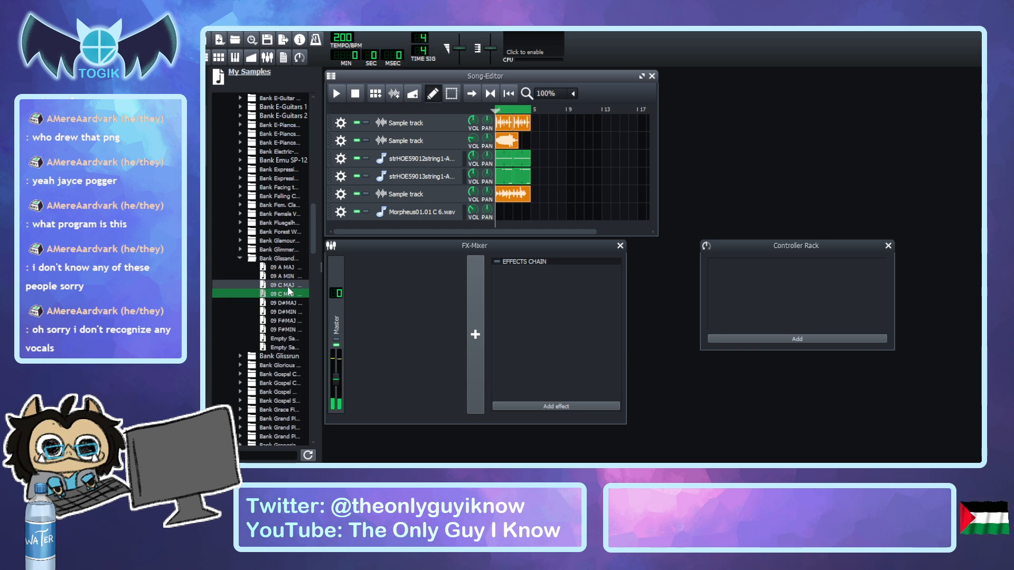
click(284, 278)
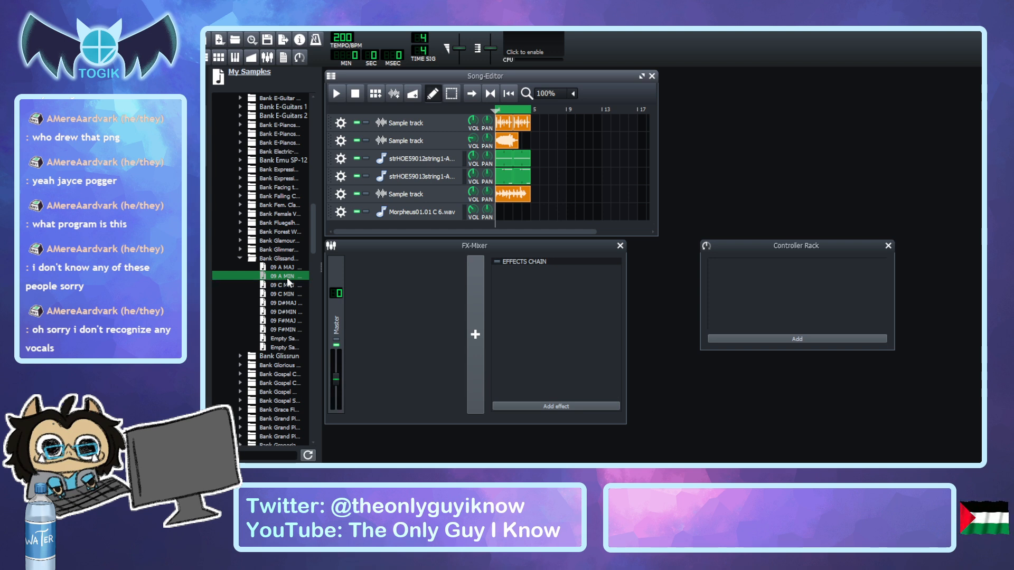
click(239, 257)
Preview 38 A MIN in the Bank Glimmer folder and 18 C MAJ in the Bank Glamour folder.
click(238, 251)
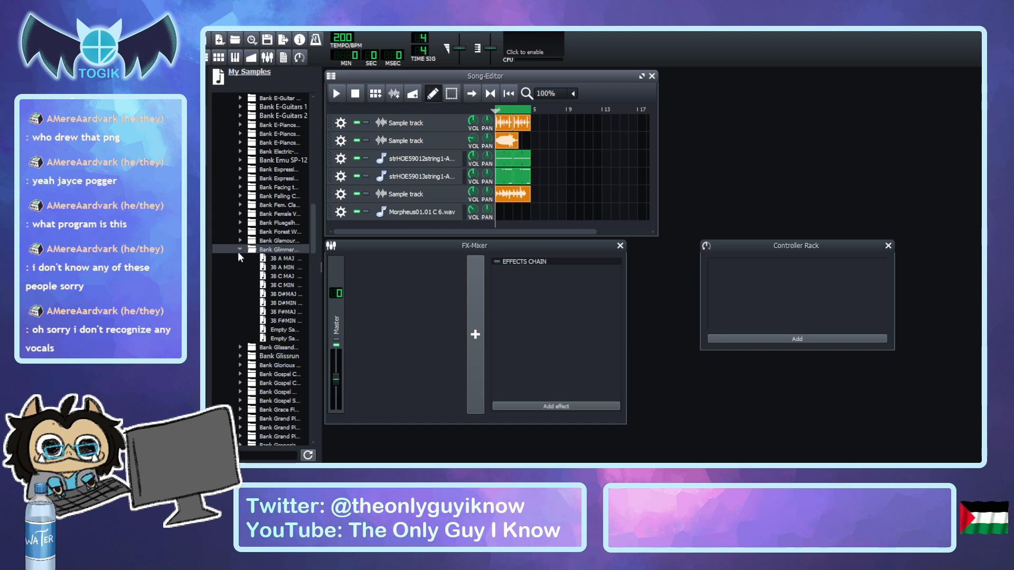
click(285, 268)
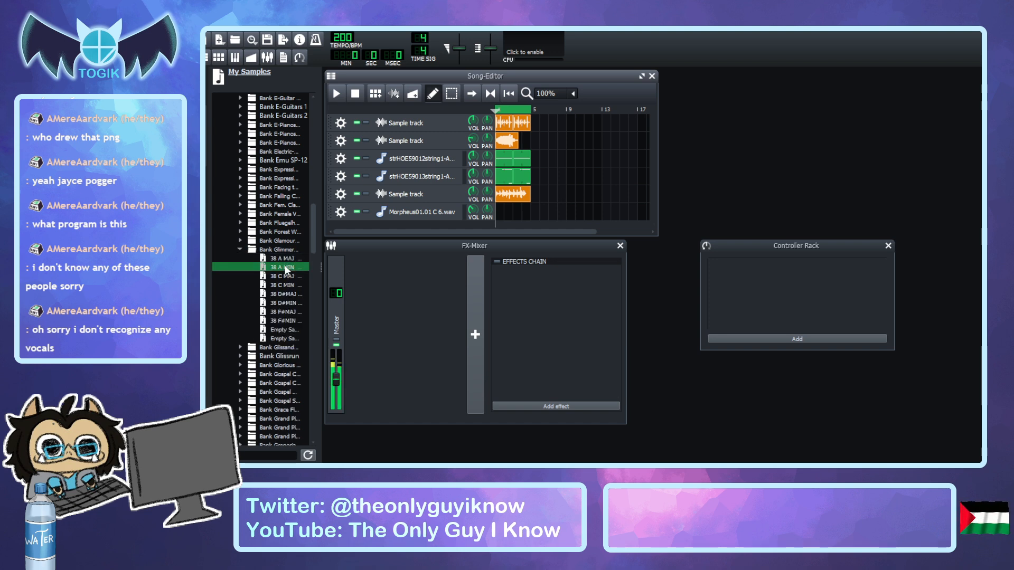
click(240, 248)
click(240, 241)
click(289, 260)
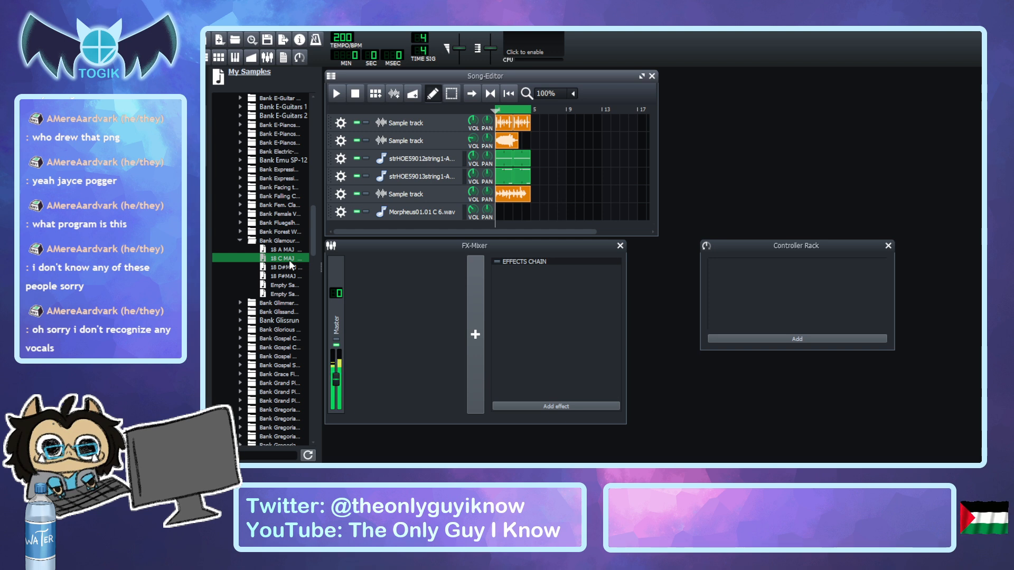
click(238, 241)
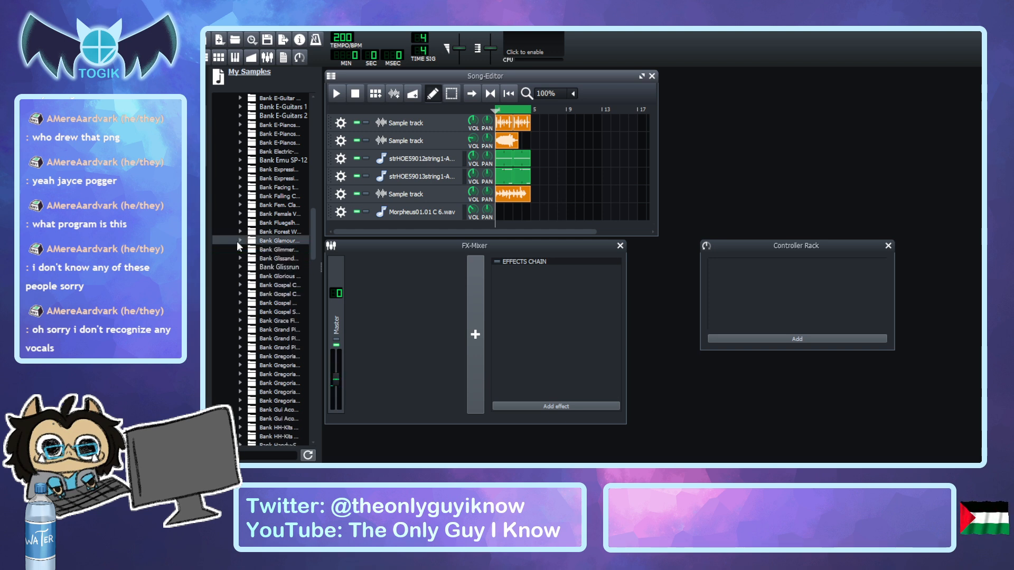
Preview the 78 C sample in Bank Glissrun and the 08 D#MAJ sample in the Bank Glorious folder.
click(242, 267)
click(287, 284)
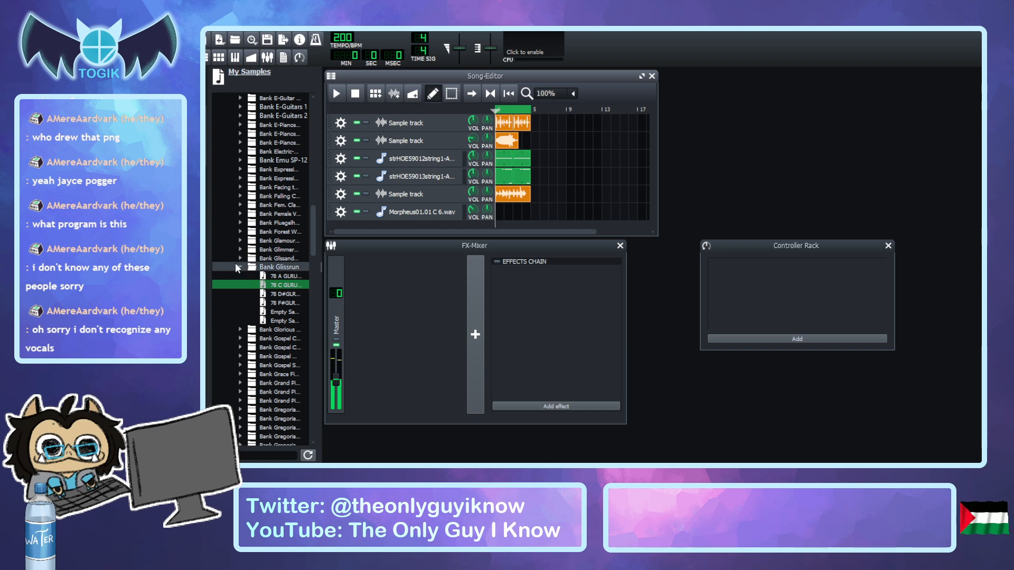
click(238, 267)
click(238, 276)
click(278, 303)
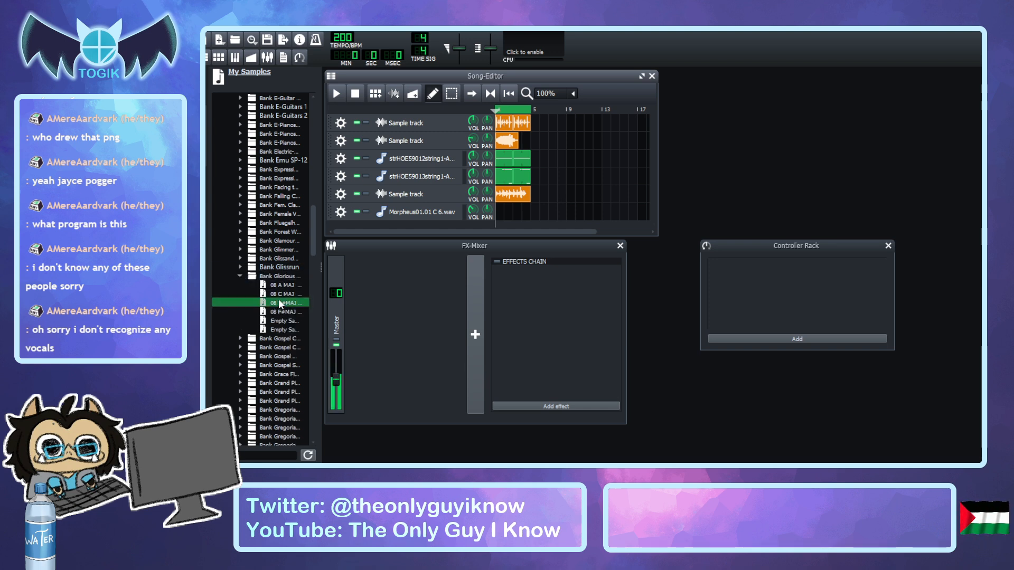
click(242, 276)
click(242, 275)
click(241, 275)
Widen the sample browser to fit longer folder names and preview the 12 C MAJ stereo sample in Bank Happy End.
scroll(240, 312, down, 2)
scroll(241, 312, down, 5)
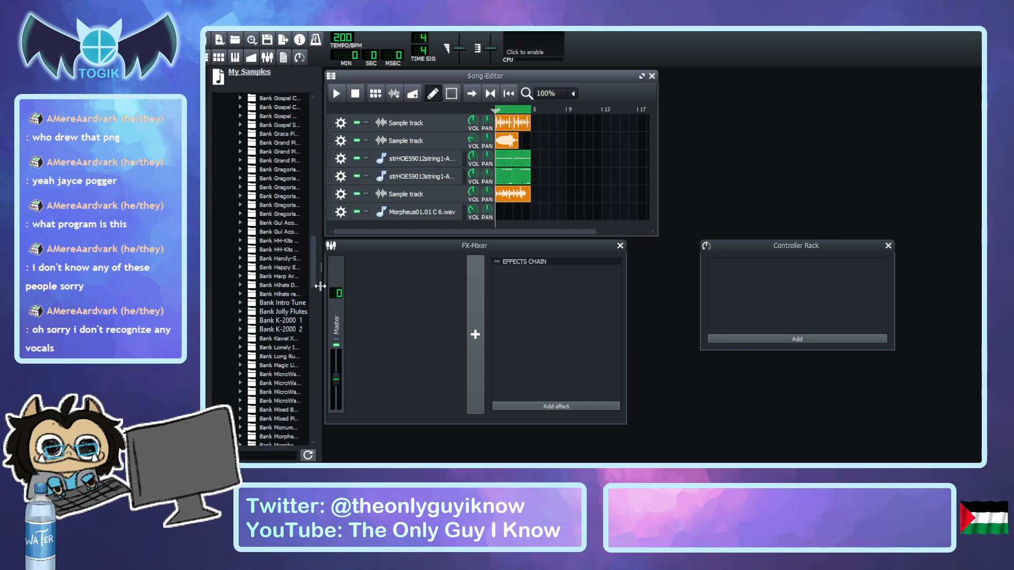
drag(322, 288, 342, 288)
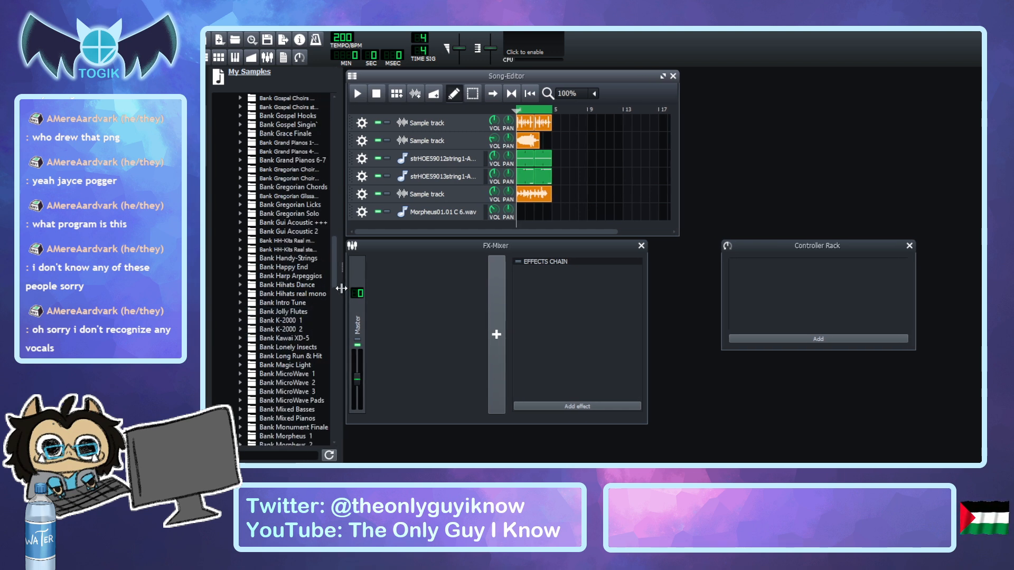
click(241, 269)
click(289, 294)
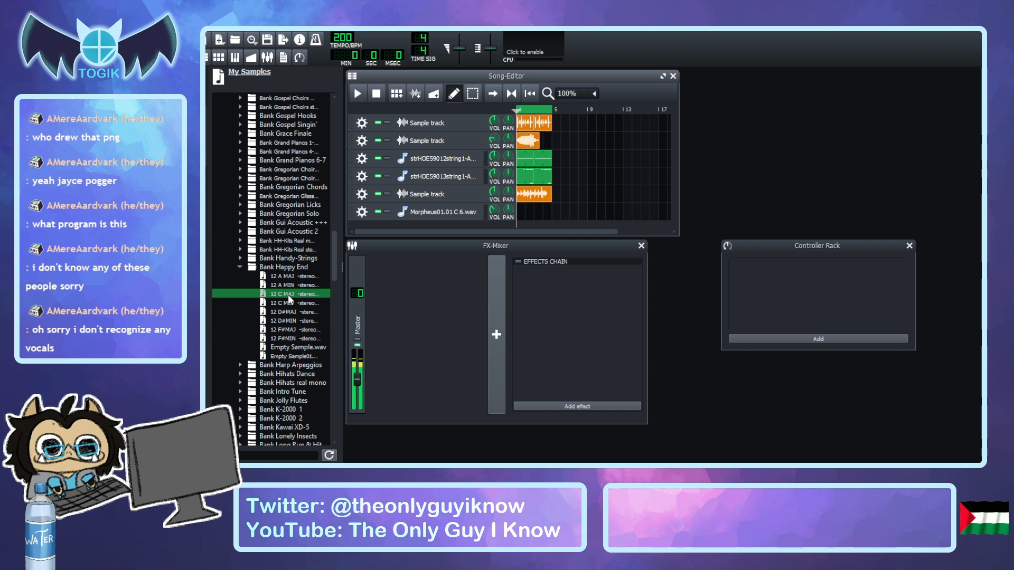
click(241, 266)
Find the Bank Strings & Harp folder and preview its 49 C MIN stereo sample.
scroll(267, 305, down, 3)
scroll(266, 304, down, 3)
scroll(290, 249, down, 2)
scroll(264, 336, down, 7)
scroll(280, 346, down, 5)
scroll(288, 345, down, 3)
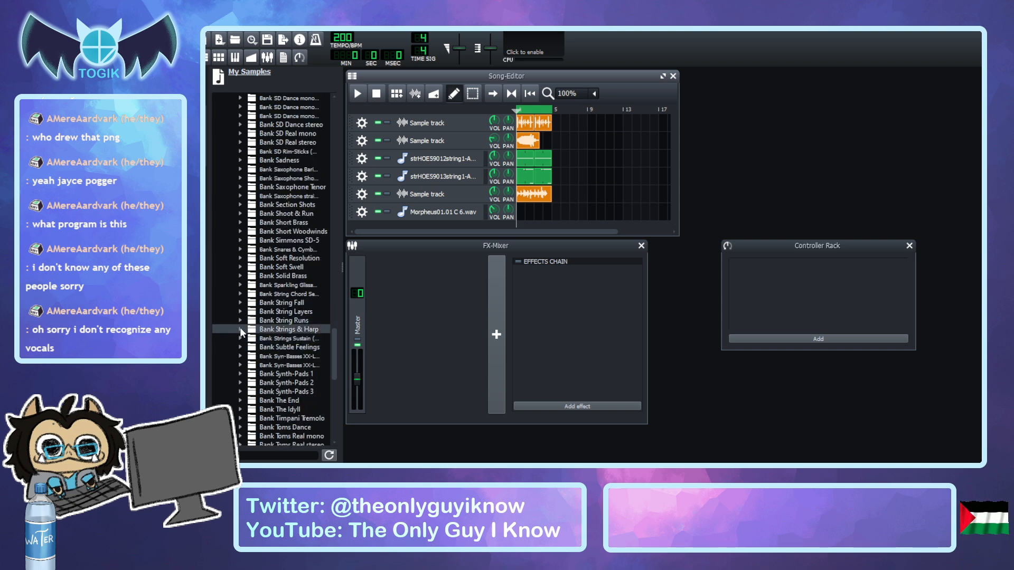
click(239, 327)
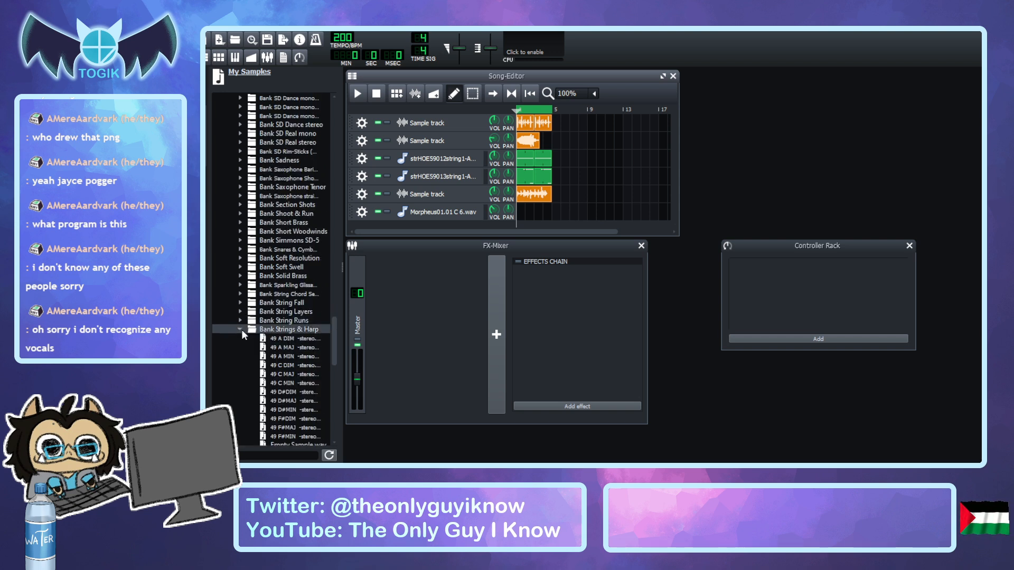
click(293, 380)
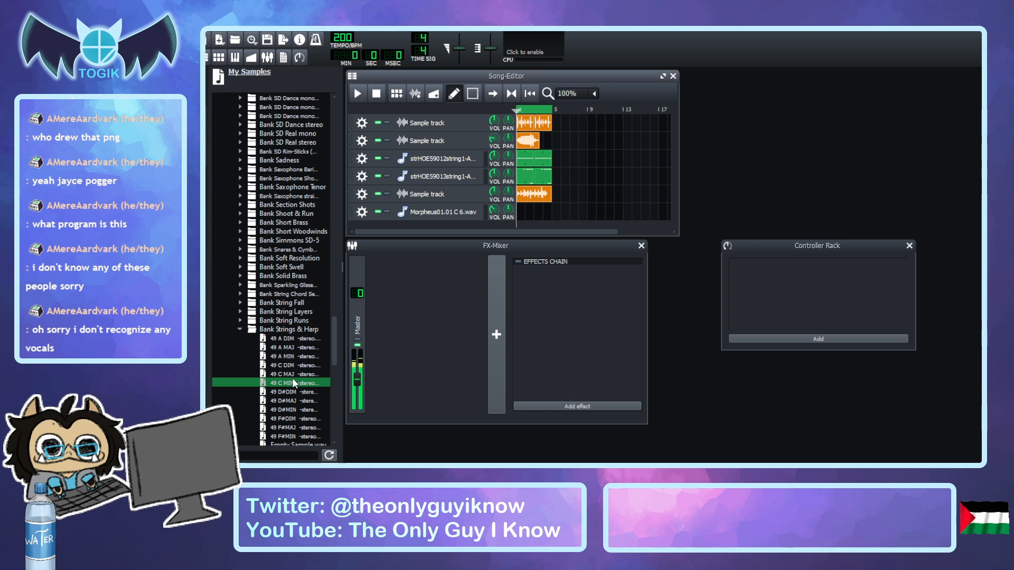
click(240, 329)
scroll(264, 330, down, 1)
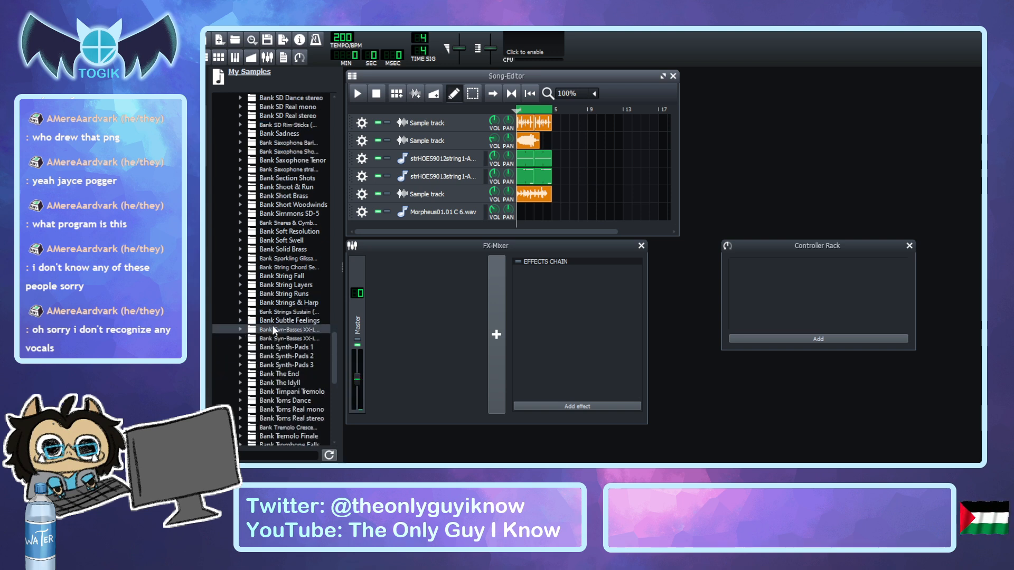
Recheck the Bank Strings & Harp folder and preview the 60 E TIMPA stereo sample in the Bank Timpani Tremolo folder.
click(240, 302)
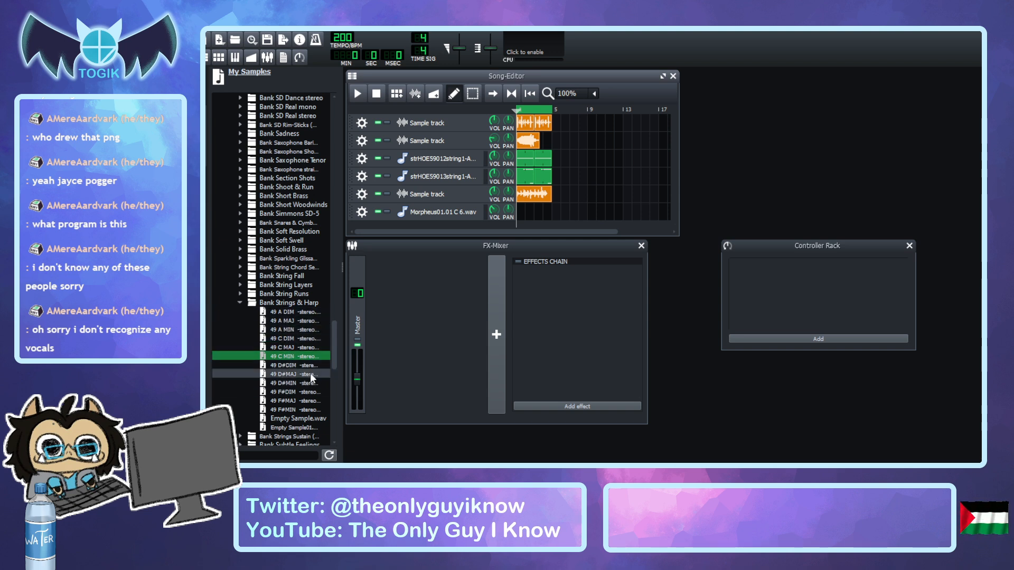
click(240, 302)
scroll(245, 311, down, 2)
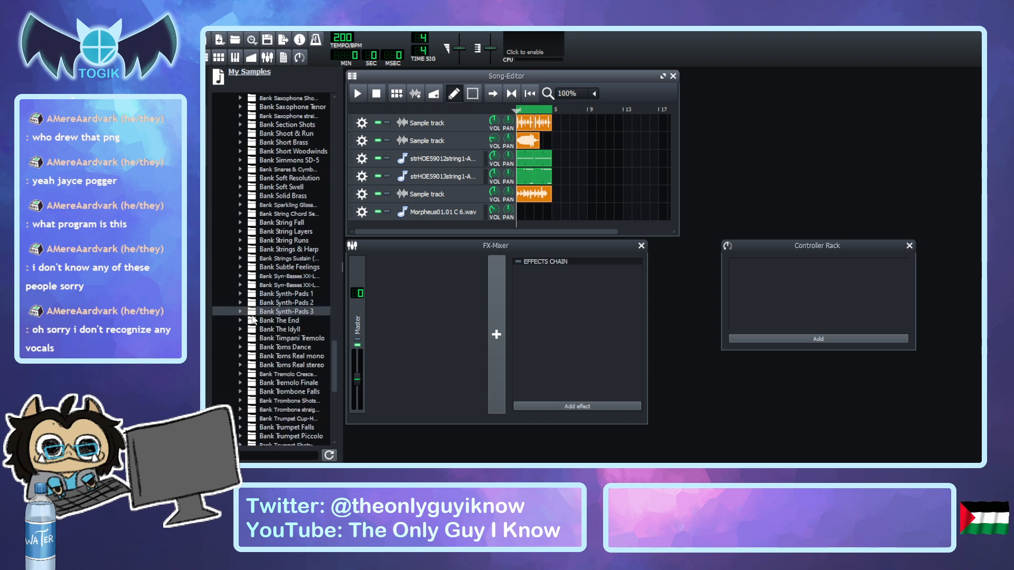
scroll(258, 332, down, 1)
click(240, 312)
click(286, 338)
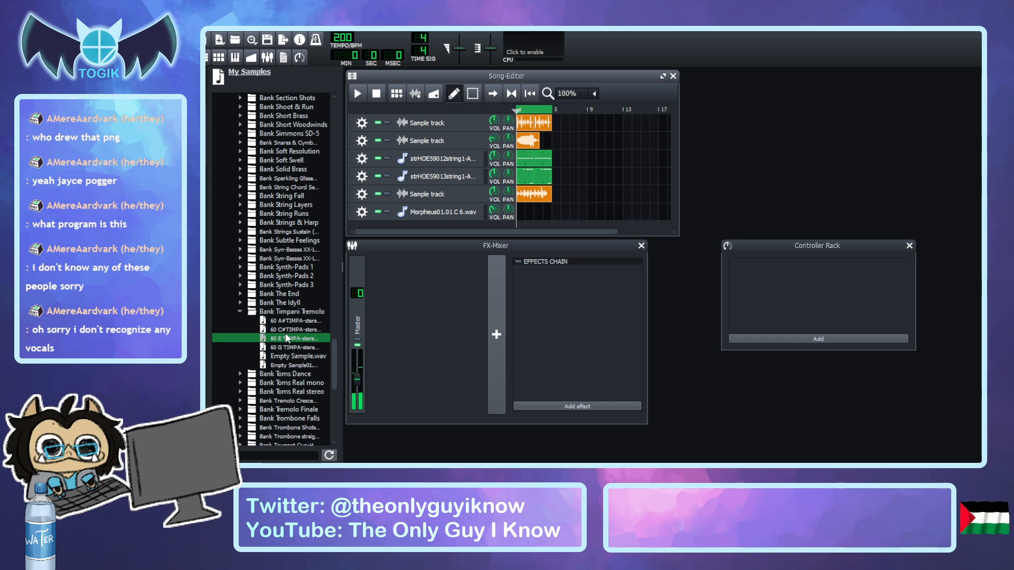
click(240, 312)
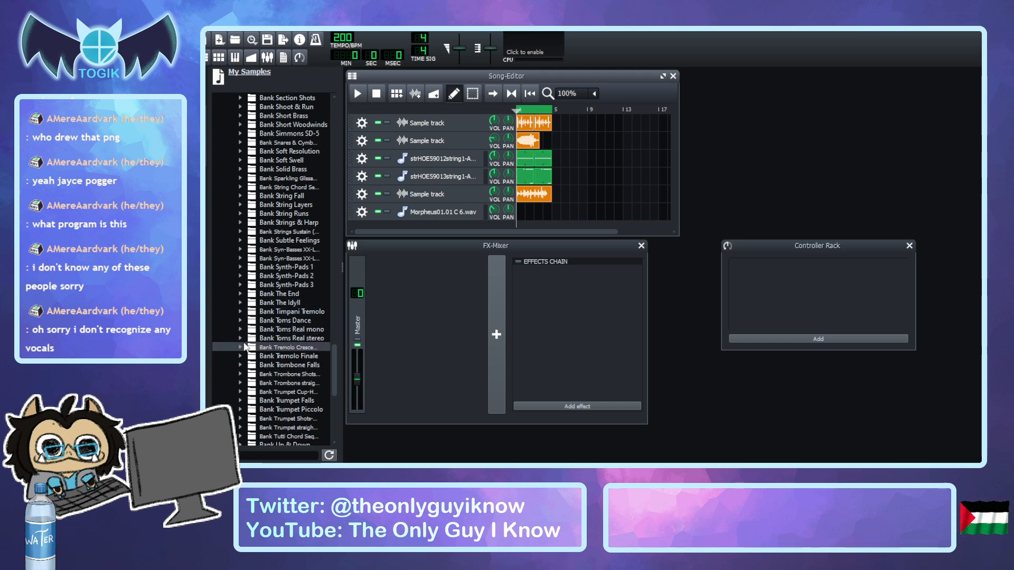
Leave the Best Service Ultra Gigapack library and open the 93-99 FX folder of Ueberschall House Essentials.
scroll(248, 349, down, 5)
scroll(274, 360, up, 20)
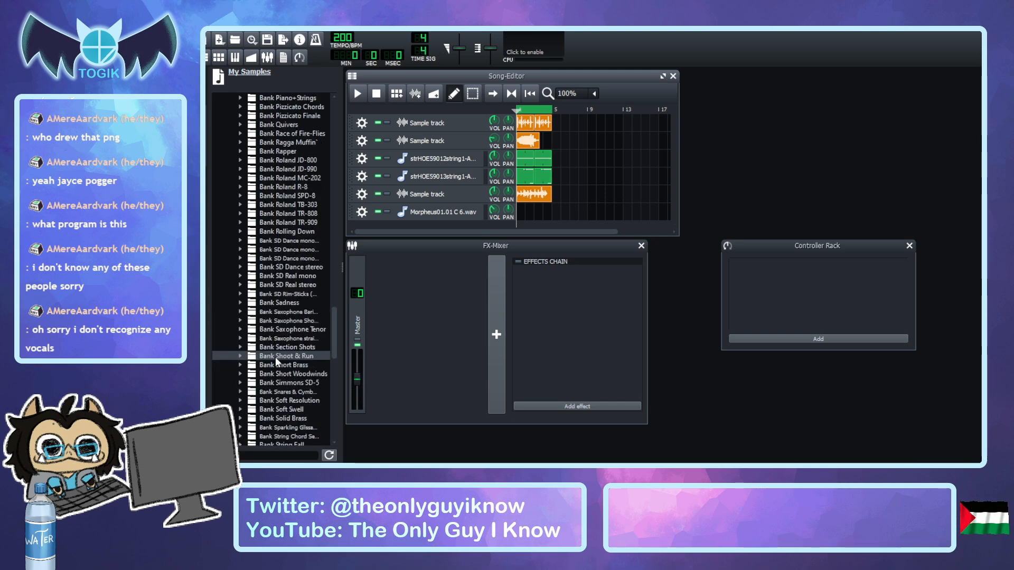
scroll(274, 356, up, 20)
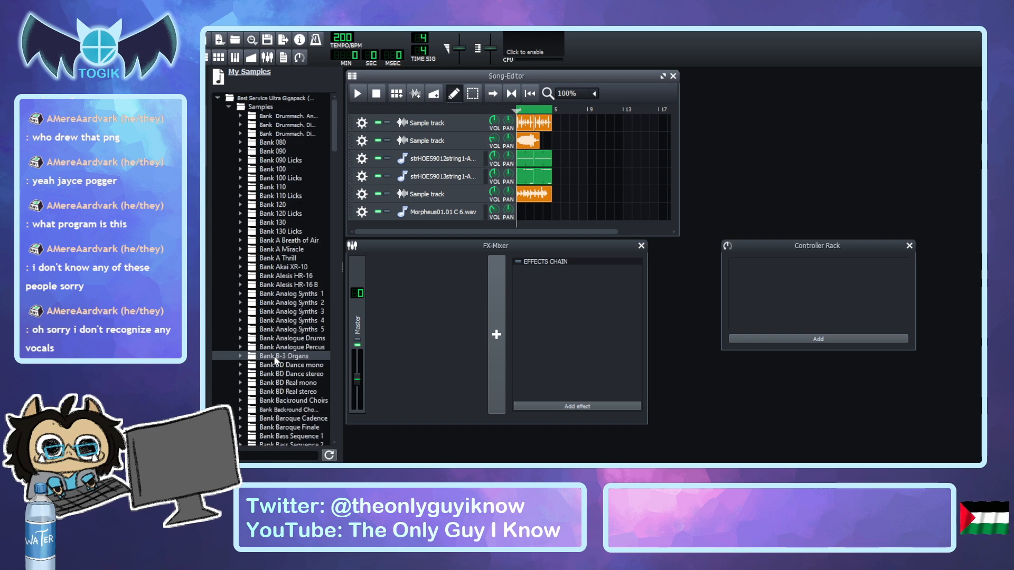
click(217, 98)
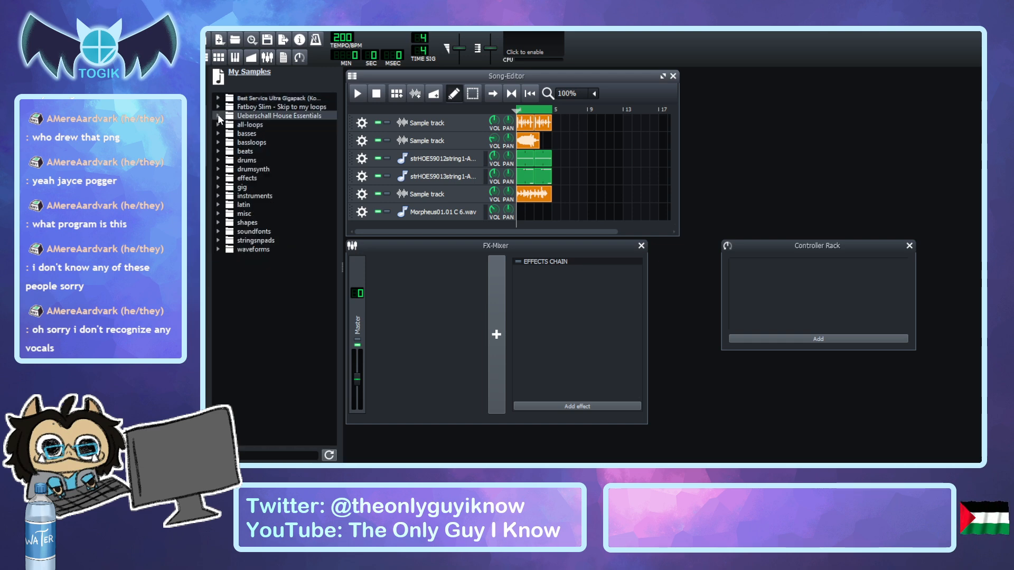
click(218, 115)
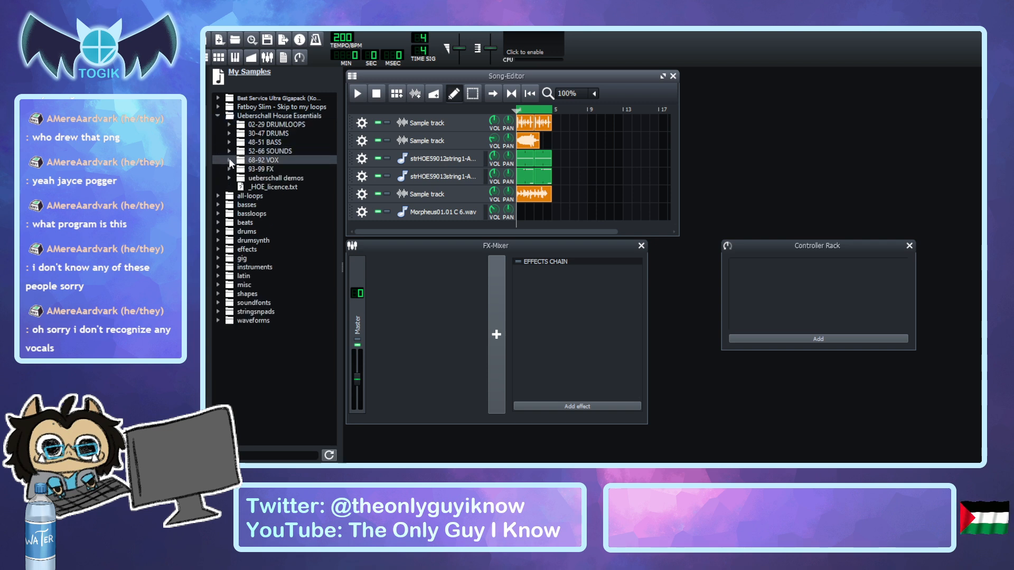
click(229, 160)
click(227, 158)
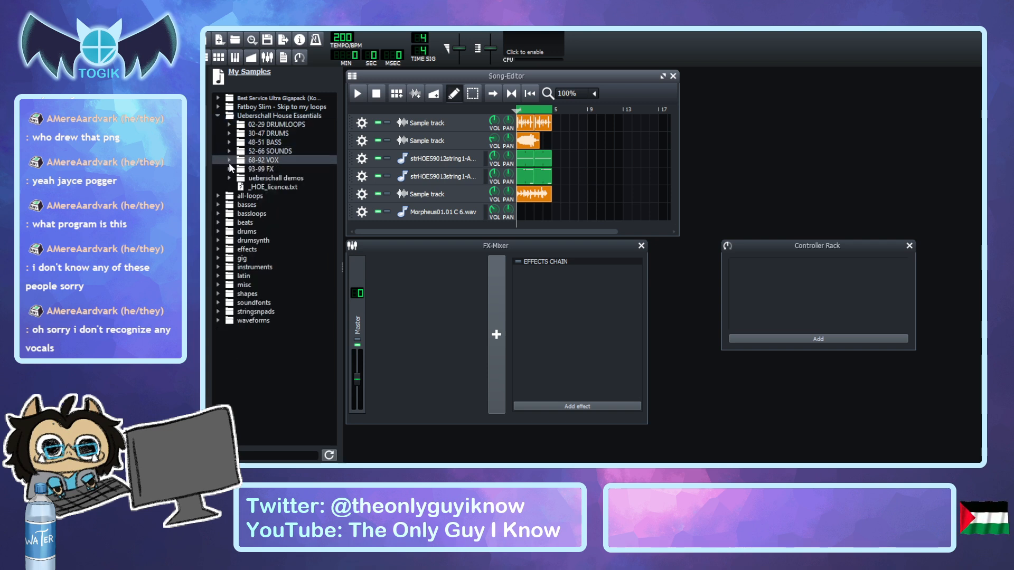
click(228, 167)
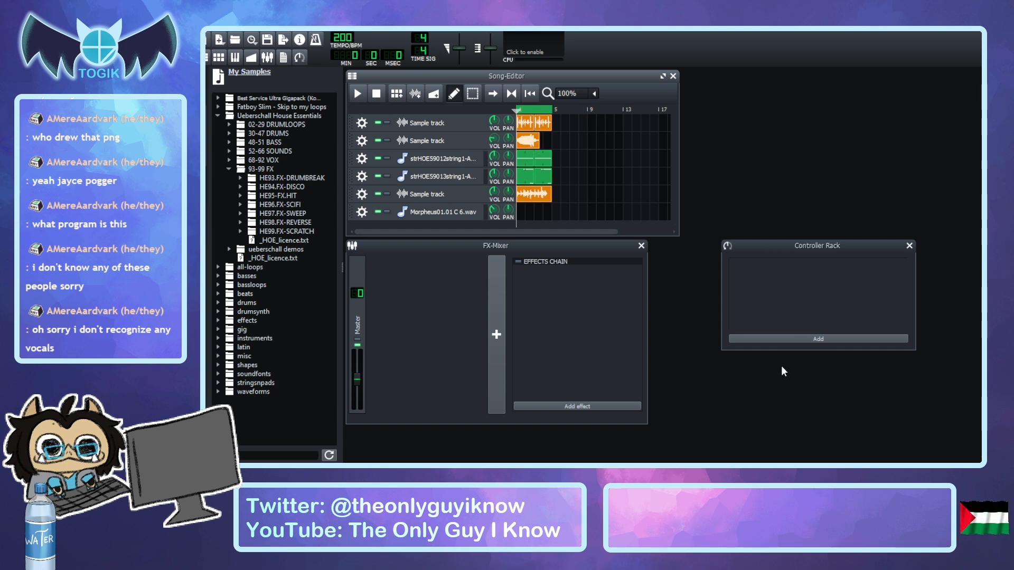
Solo the second sample track in the Song-Editor, play it briefly and restore all tracks.
click(386, 141)
click(362, 93)
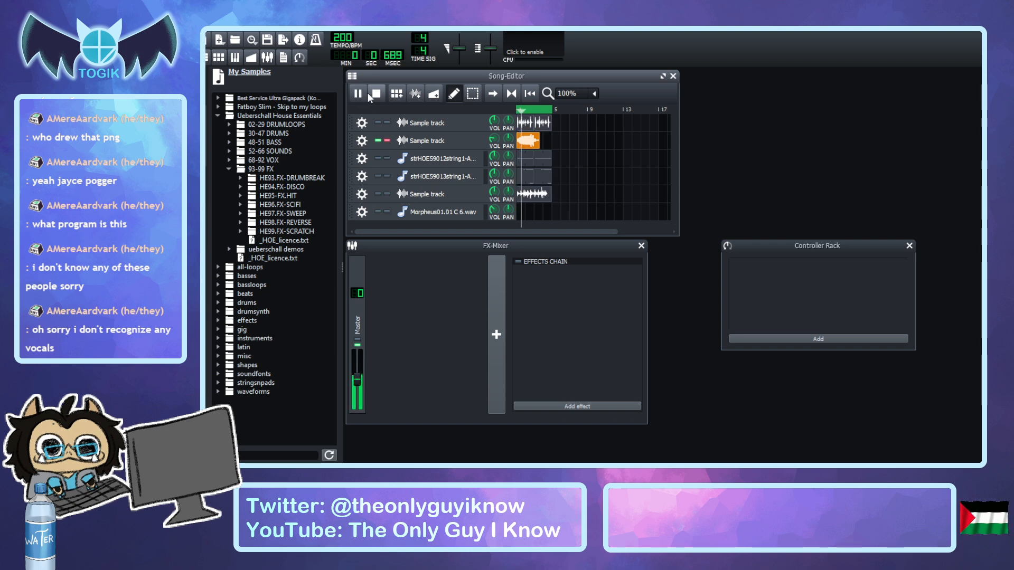
click(382, 92)
click(386, 140)
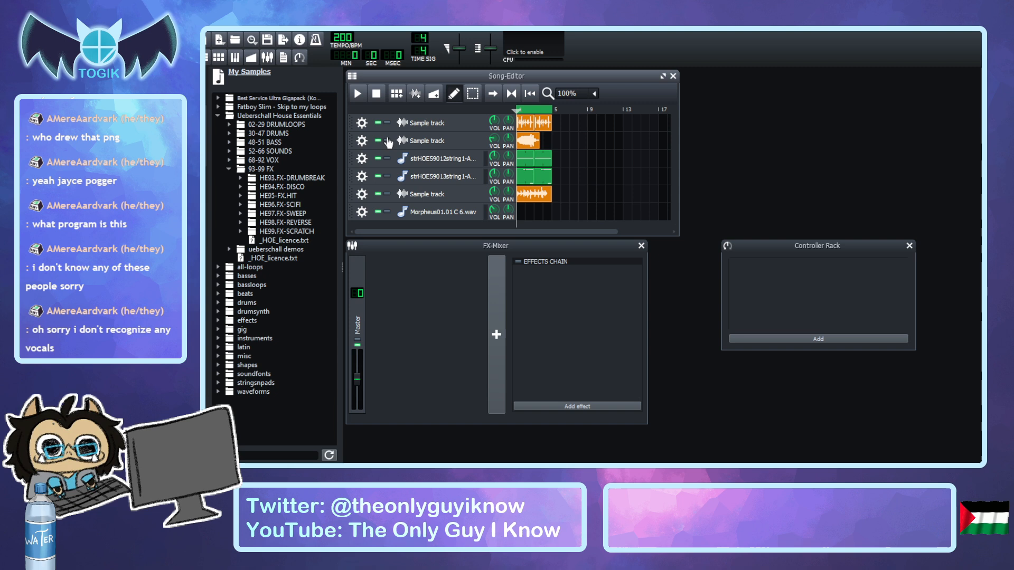
Solo the sample track directly above Morpheus01.01 C 6.wav and play it through.
click(387, 194)
click(357, 93)
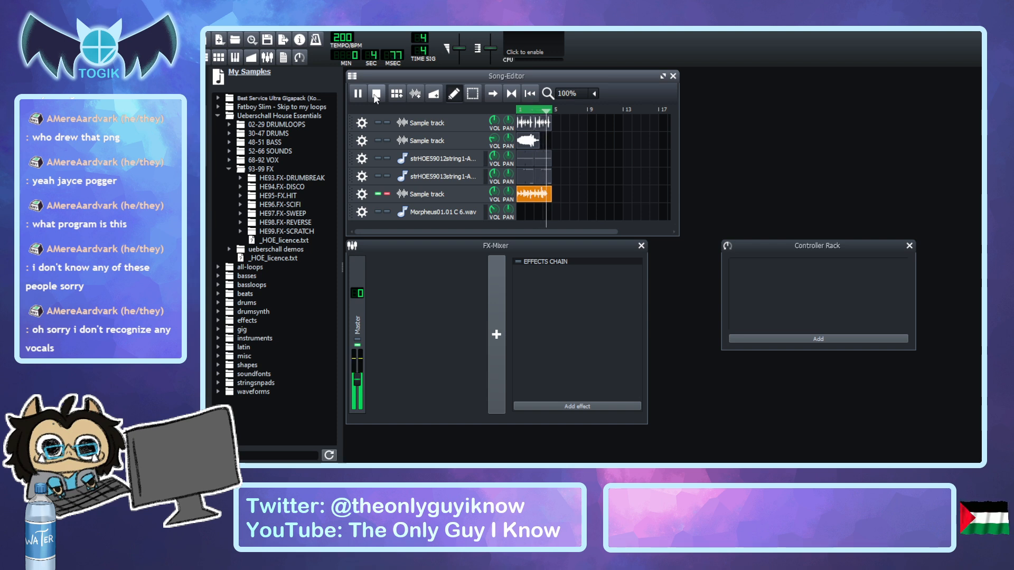
click(376, 94)
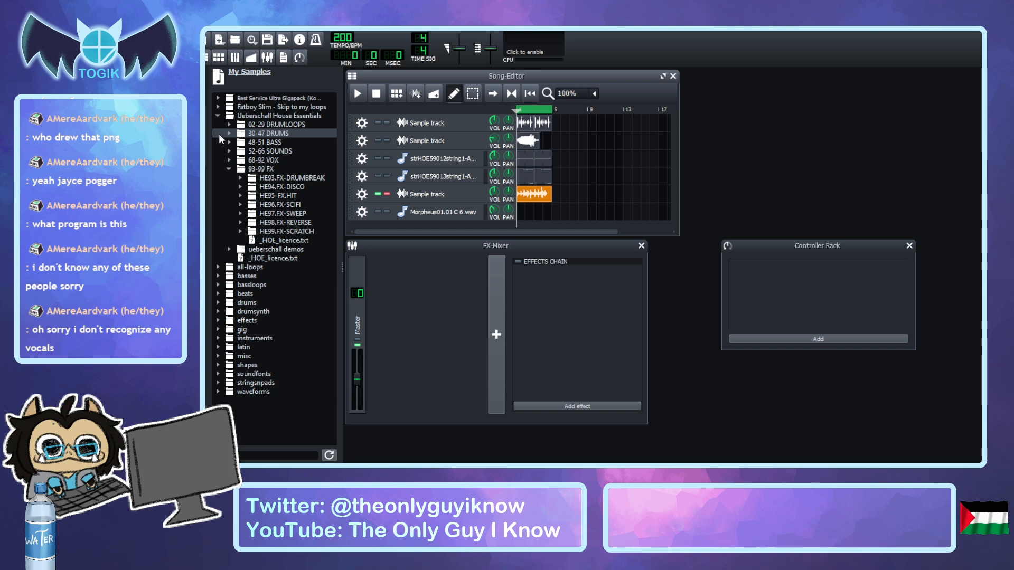
Preview guitar samples gteHOE65006, gteHOE65011 and gteHOE65014 from the 52-66 SOUNDS folder, and collapse the Ueberschall House Essentials library.
click(228, 151)
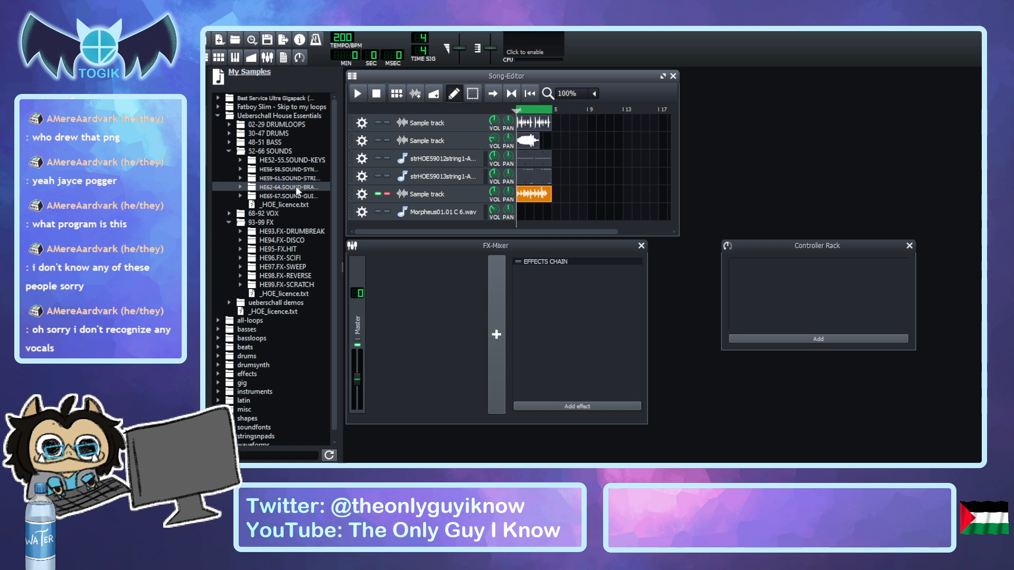
click(237, 197)
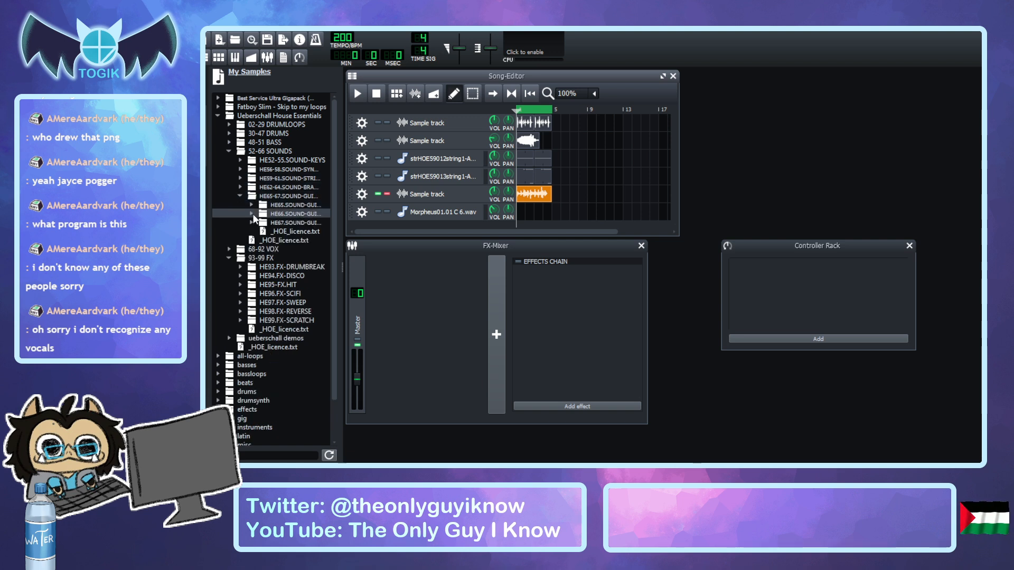
click(251, 206)
click(281, 275)
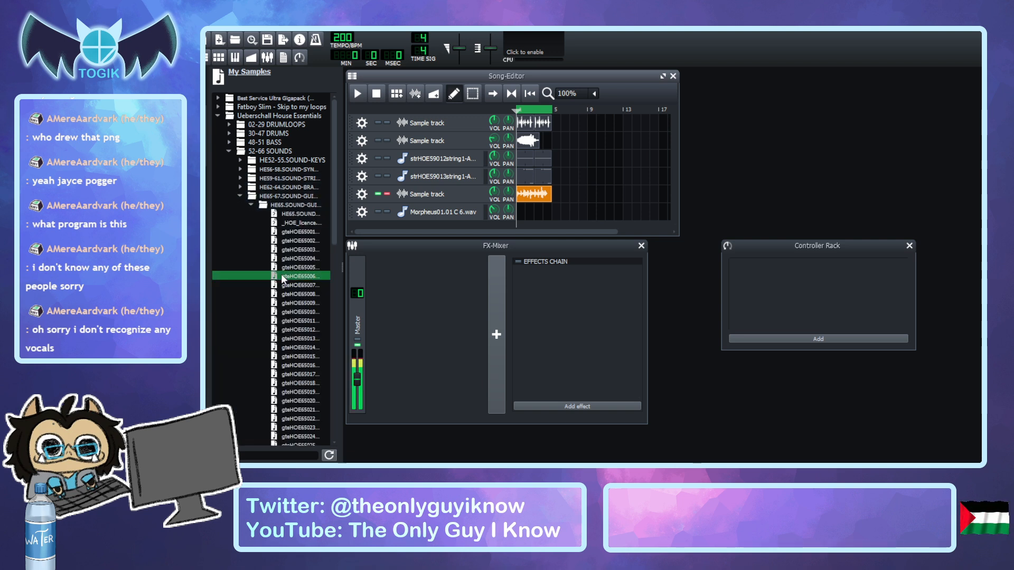
click(287, 320)
click(288, 348)
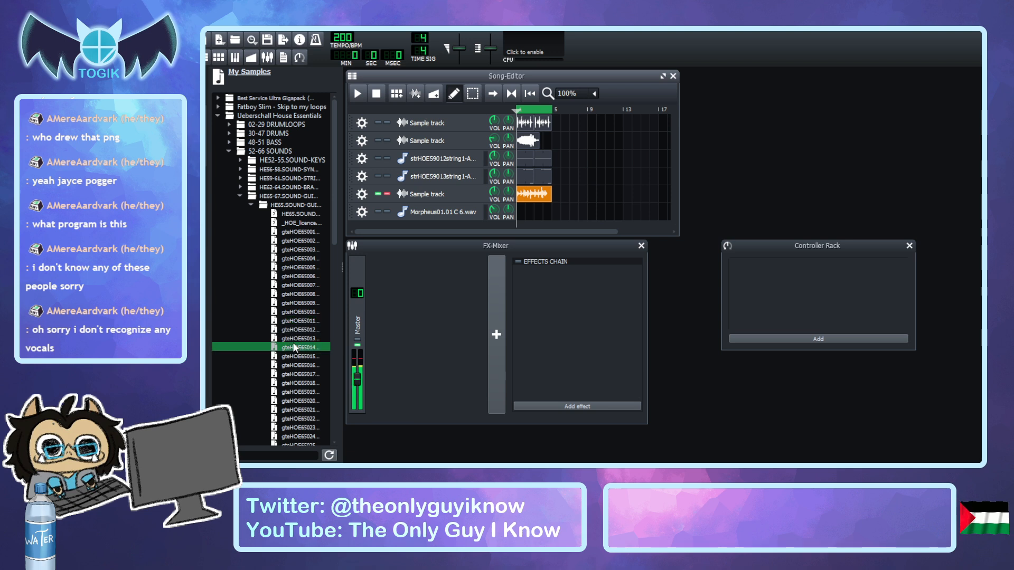
click(251, 205)
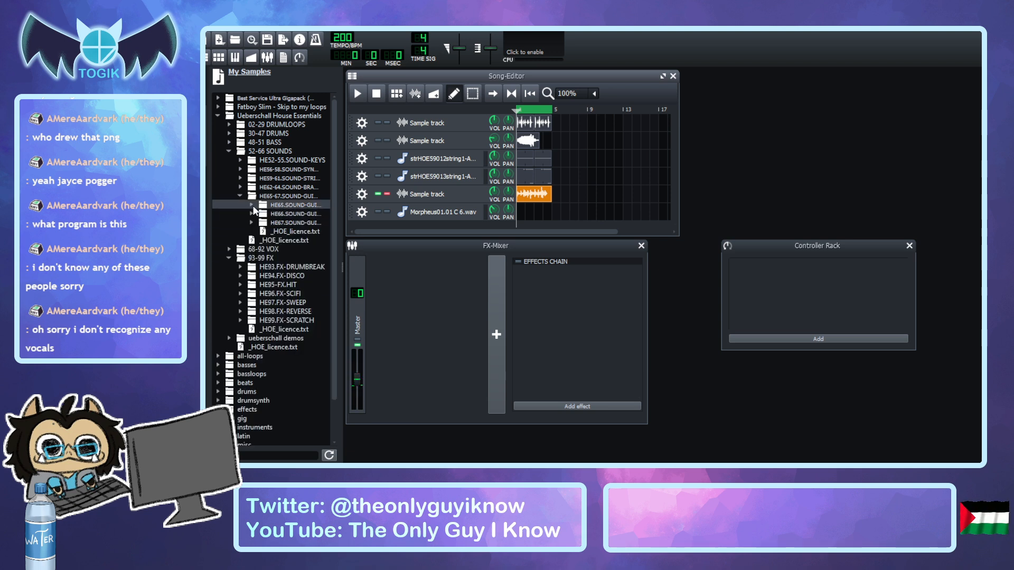
click(240, 194)
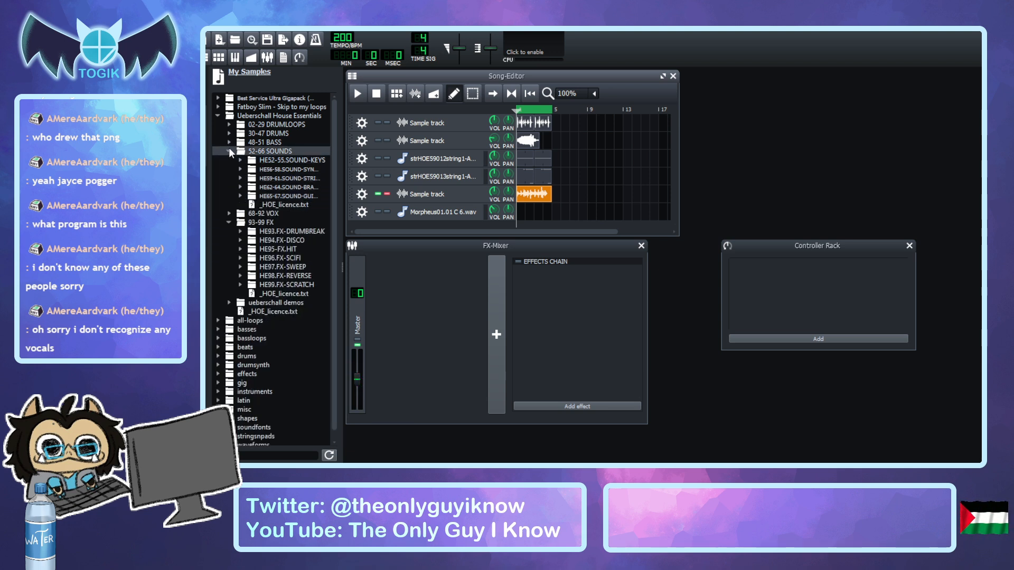
click(229, 150)
click(217, 115)
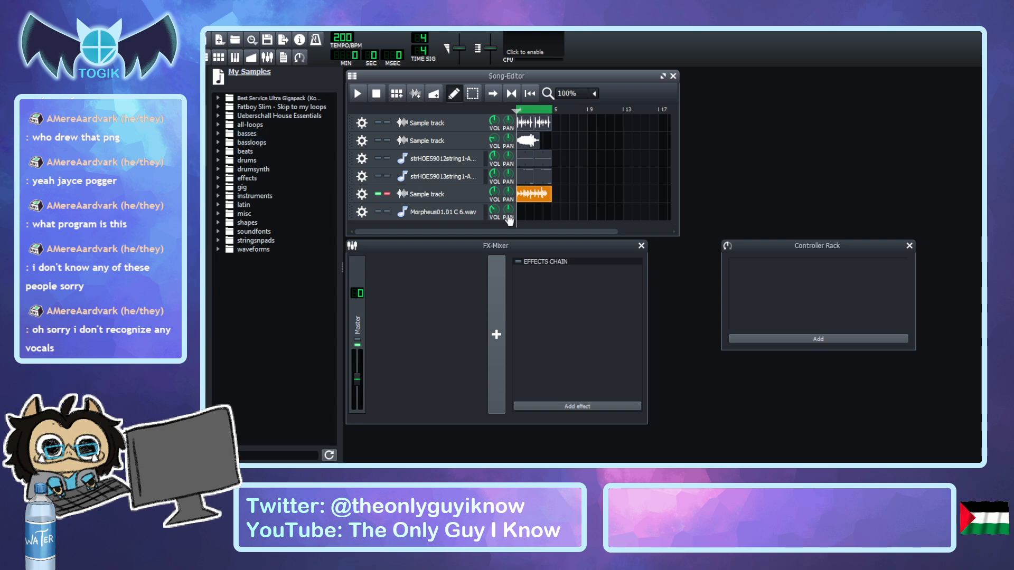
Unsolo the lower sample track and listen to the strHOE59012string1 track on its own.
click(388, 195)
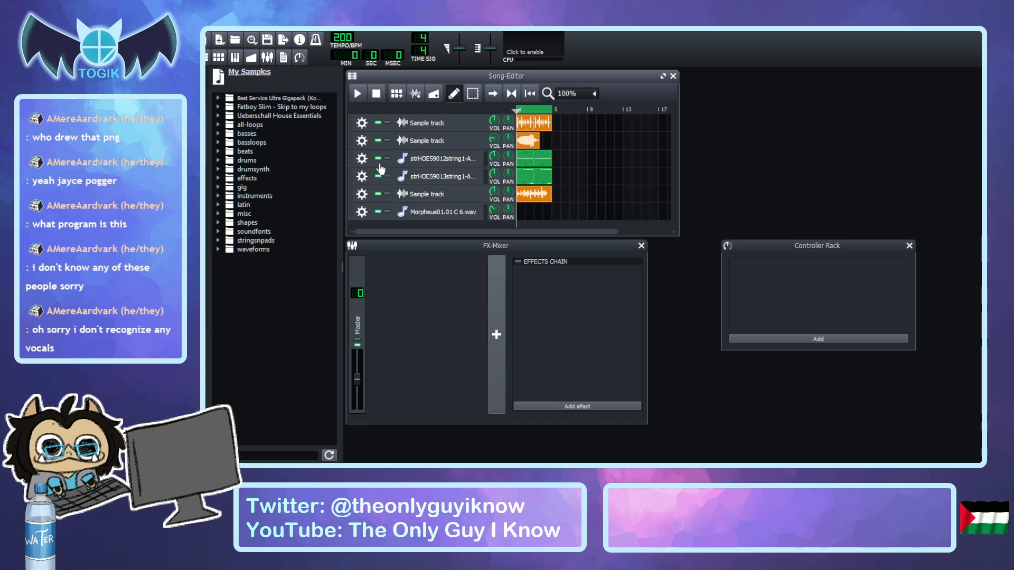
click(387, 158)
click(363, 94)
click(375, 96)
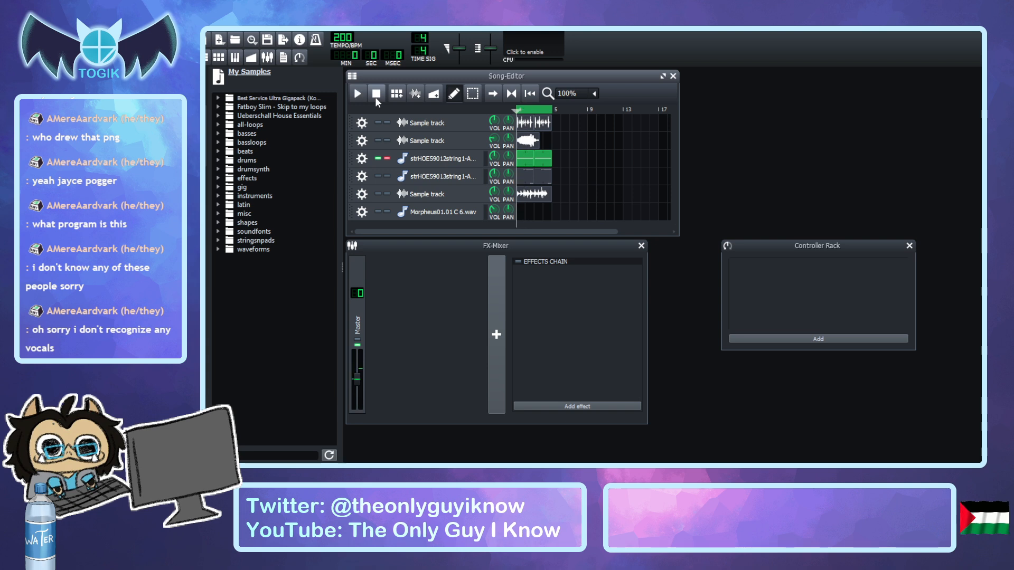
click(387, 158)
Listen to the strHOE59013string1 track on its own and restore playback of all tracks.
click(387, 176)
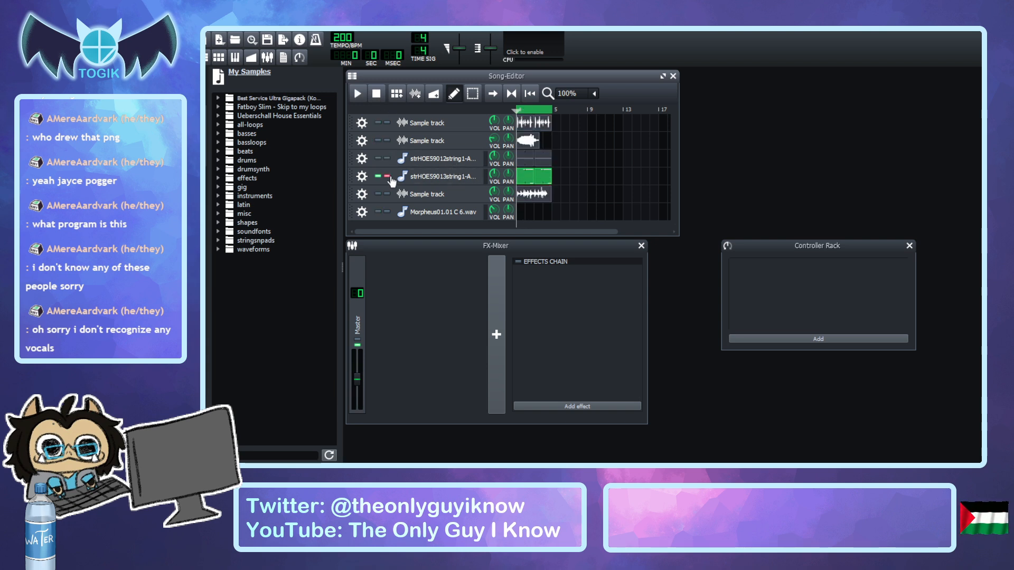
click(357, 95)
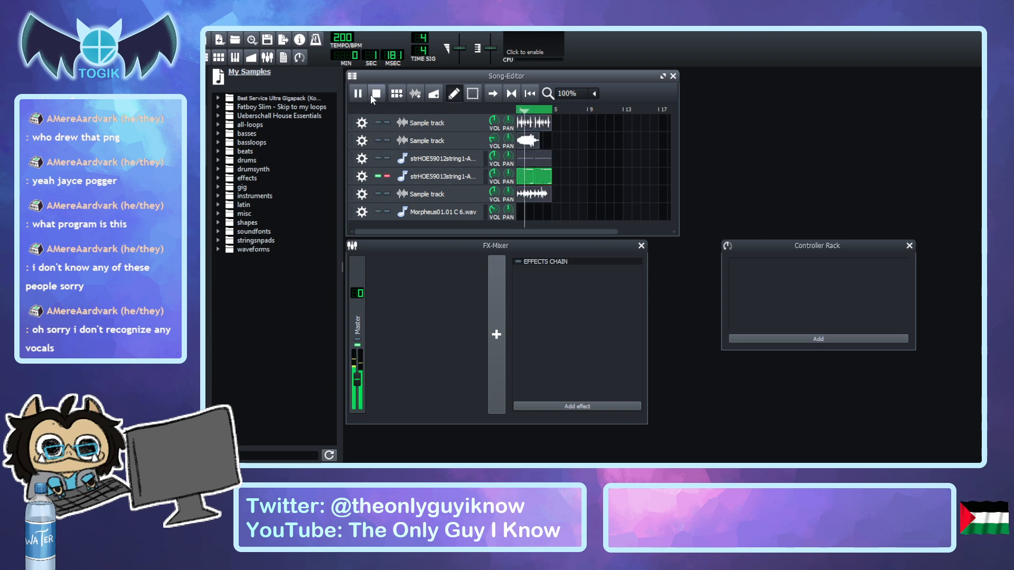
click(371, 95)
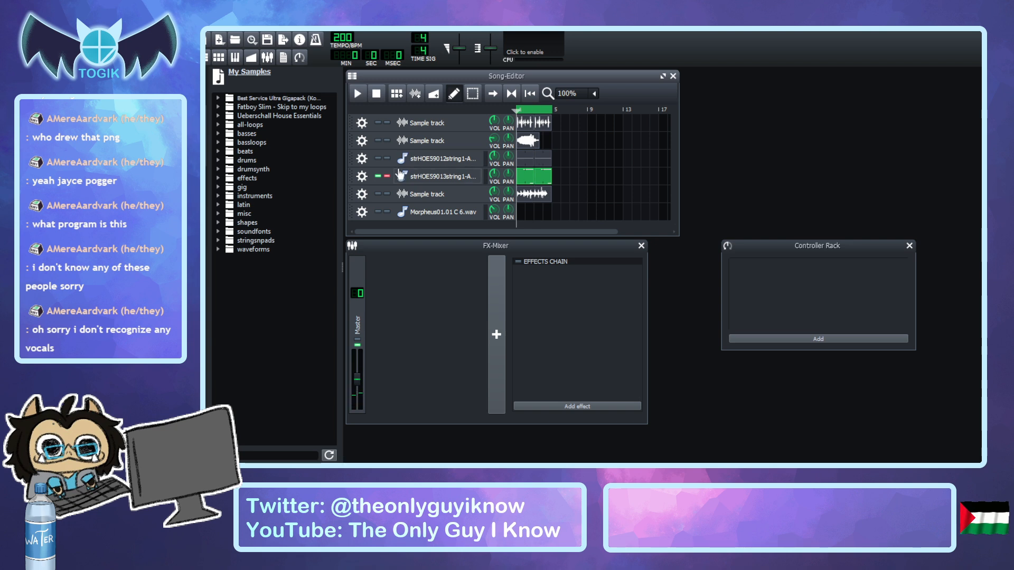
click(387, 177)
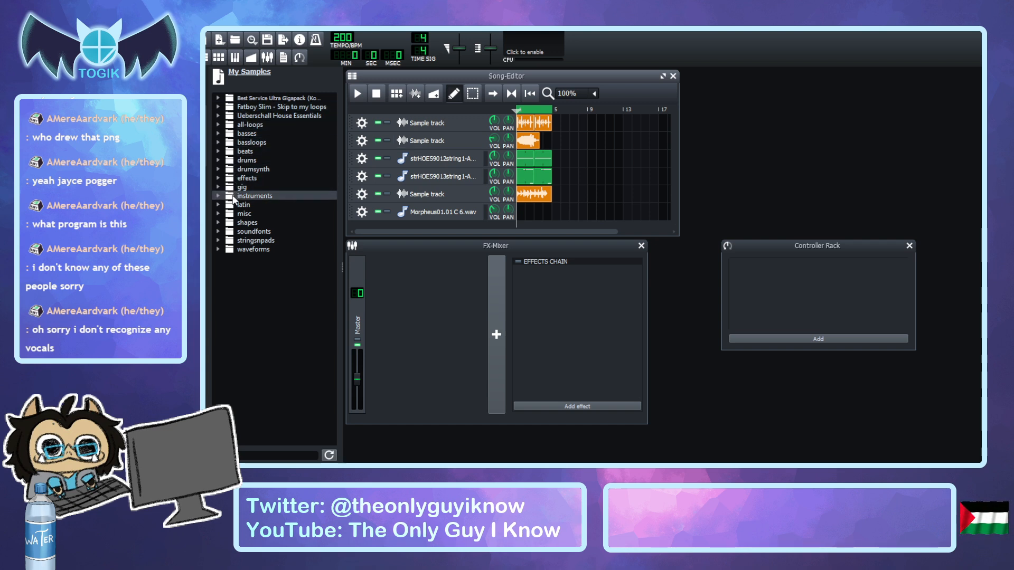
Look through the AppleLoopsChromiumFray folder in the all-loops library and collapse it again.
click(216, 124)
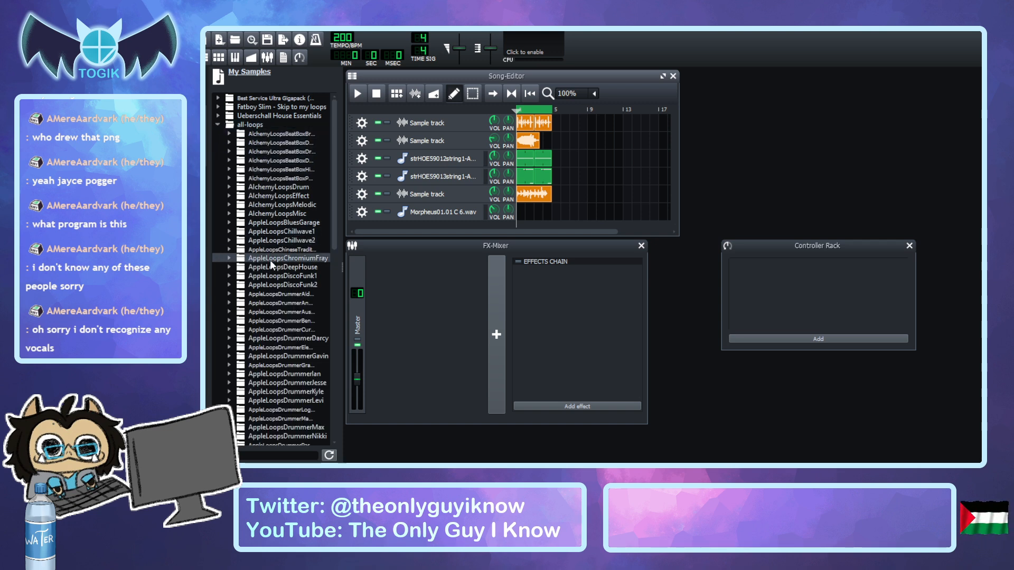
click(228, 256)
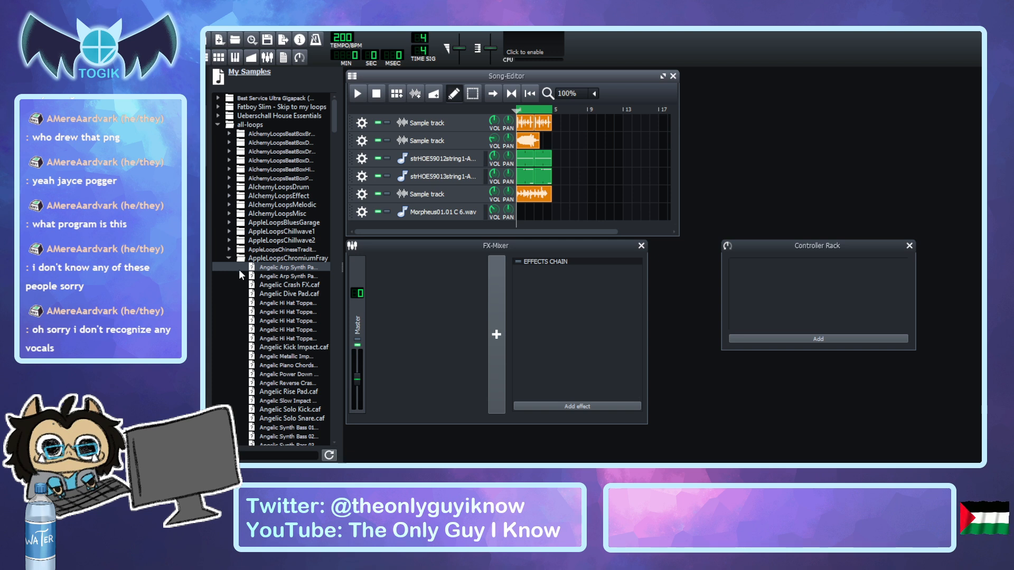
scroll(237, 272, down, 1)
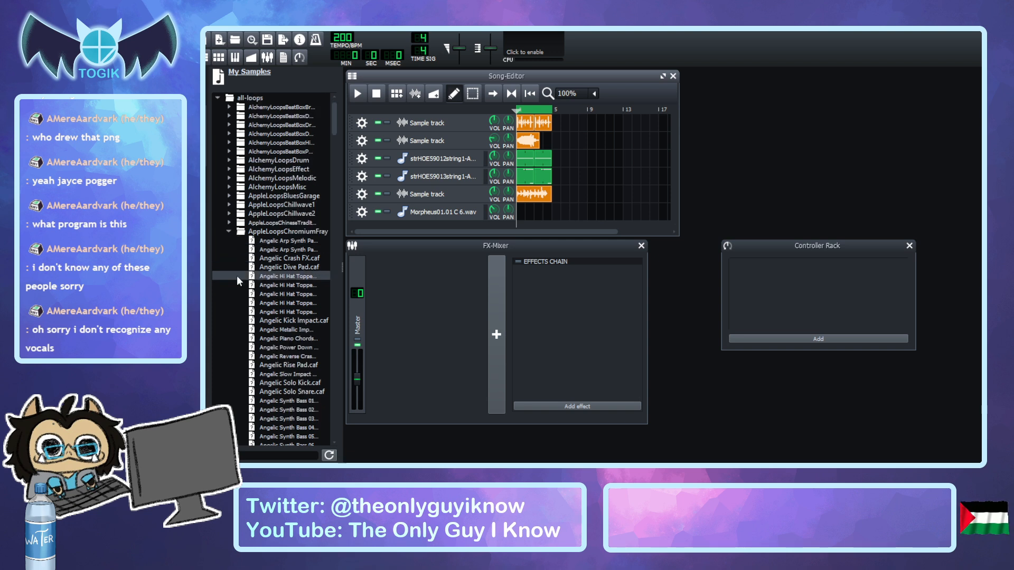
click(228, 229)
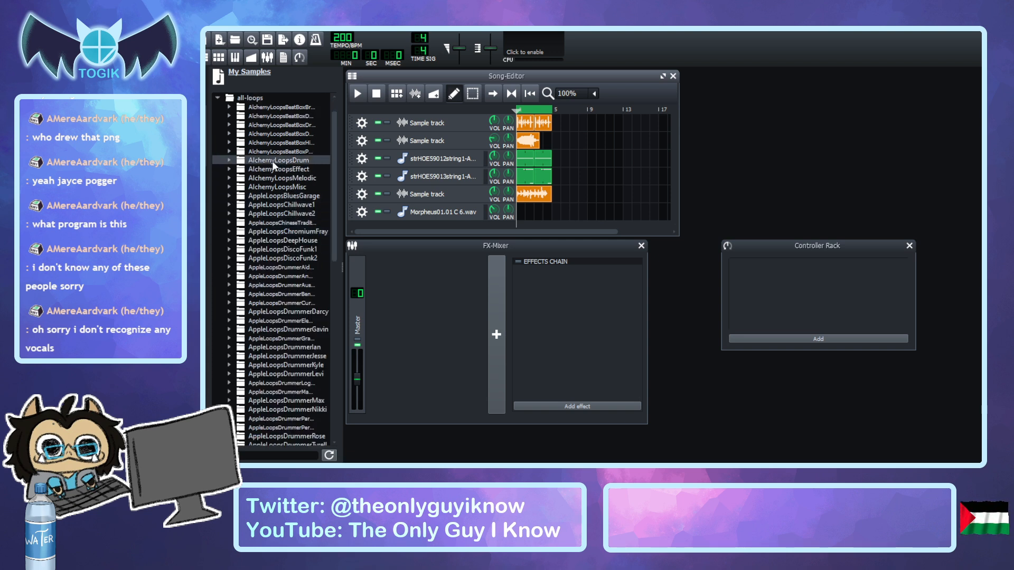
Switch from Audacity back to LMMS and open the AppleLoopsJamPackWorld folder in the all-loops library.
scroll(264, 212, down, 2)
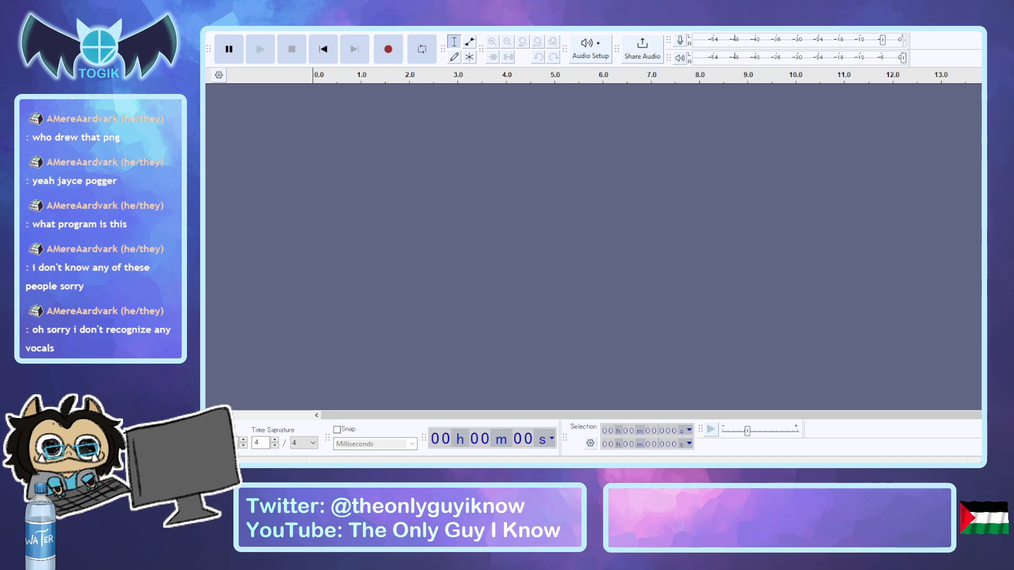
key(alt+Tab)
scroll(289, 224, down, 3)
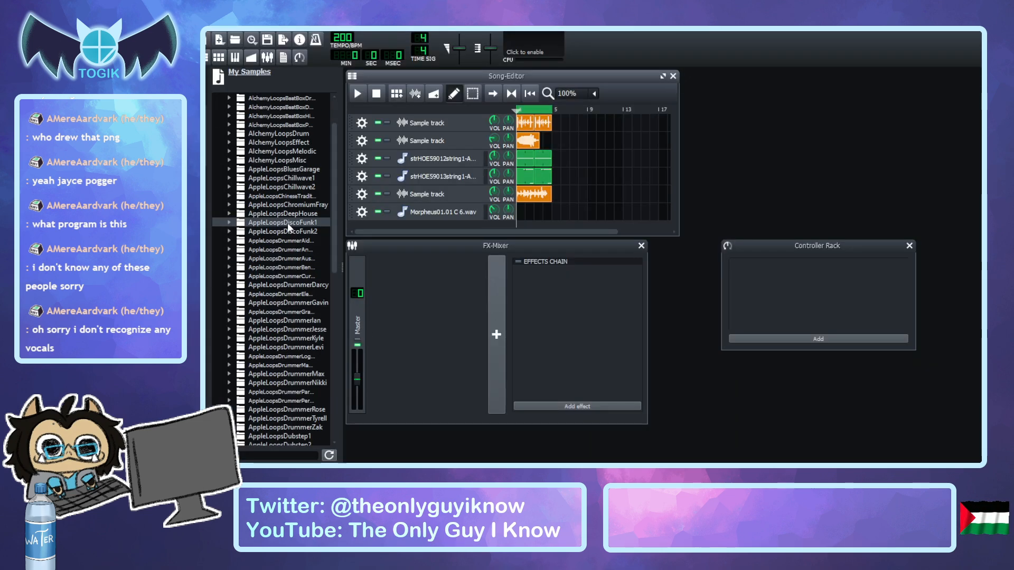
scroll(277, 303, down, 10)
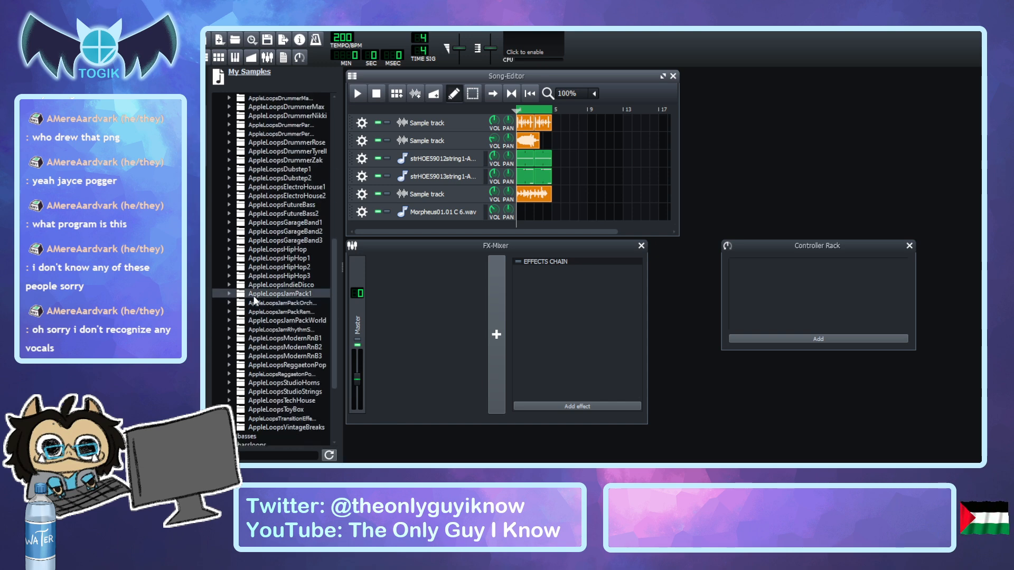
click(229, 320)
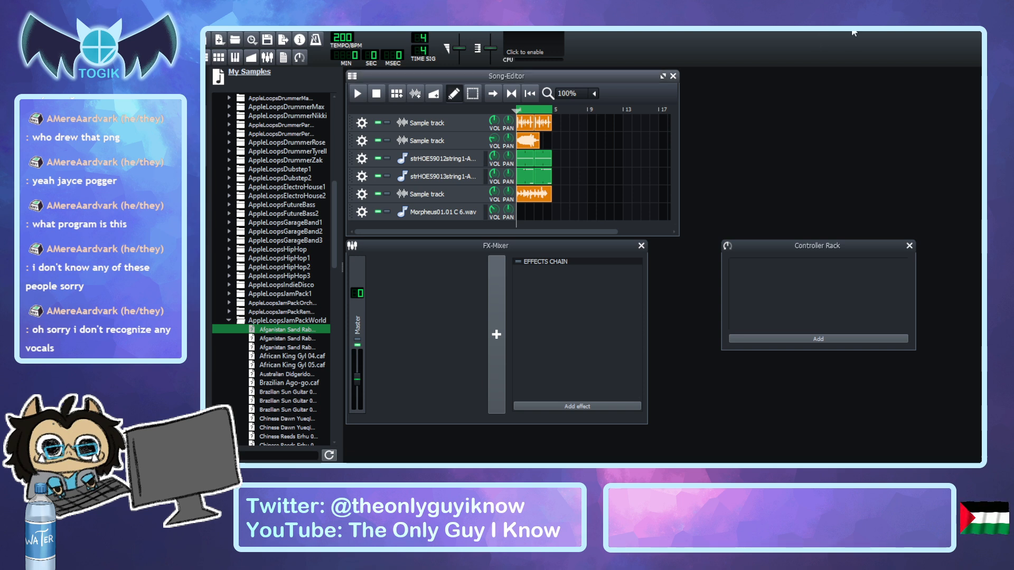
Switch to Audacity, load the Afganistan Sand Rabab 26 sample, listen to it and remove its track.
key(alt+Tab)
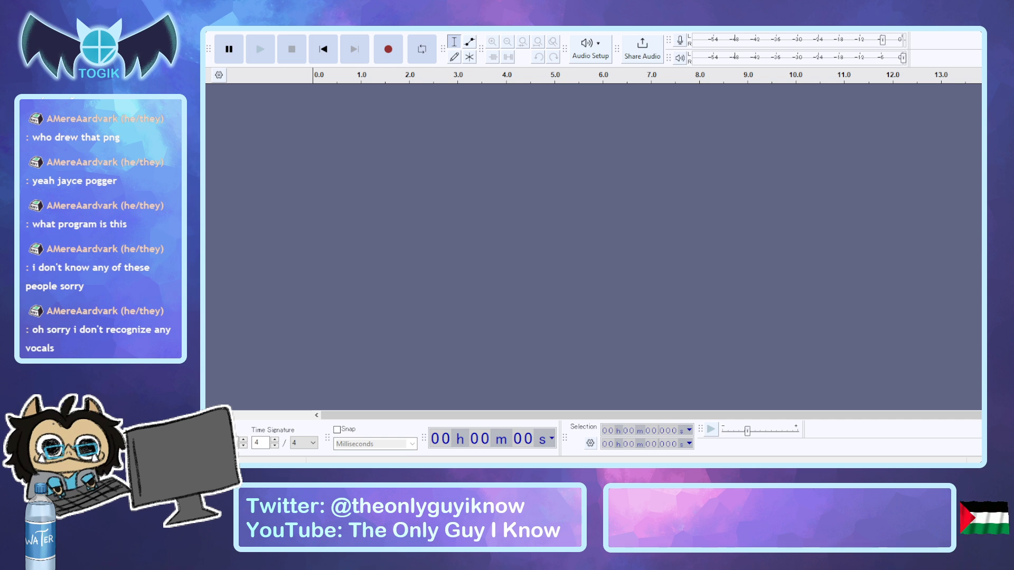
double_click(360, 151)
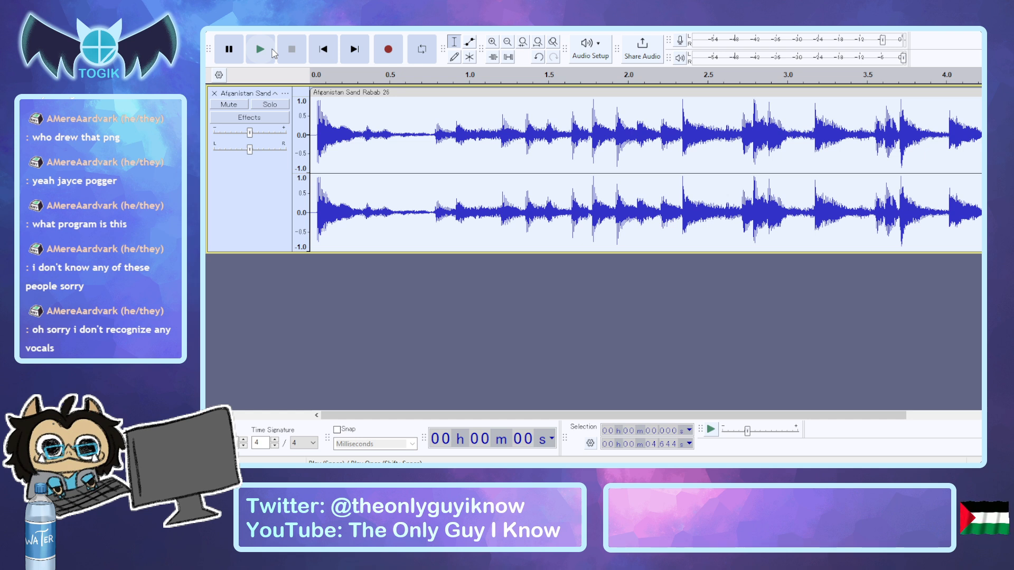
click(261, 49)
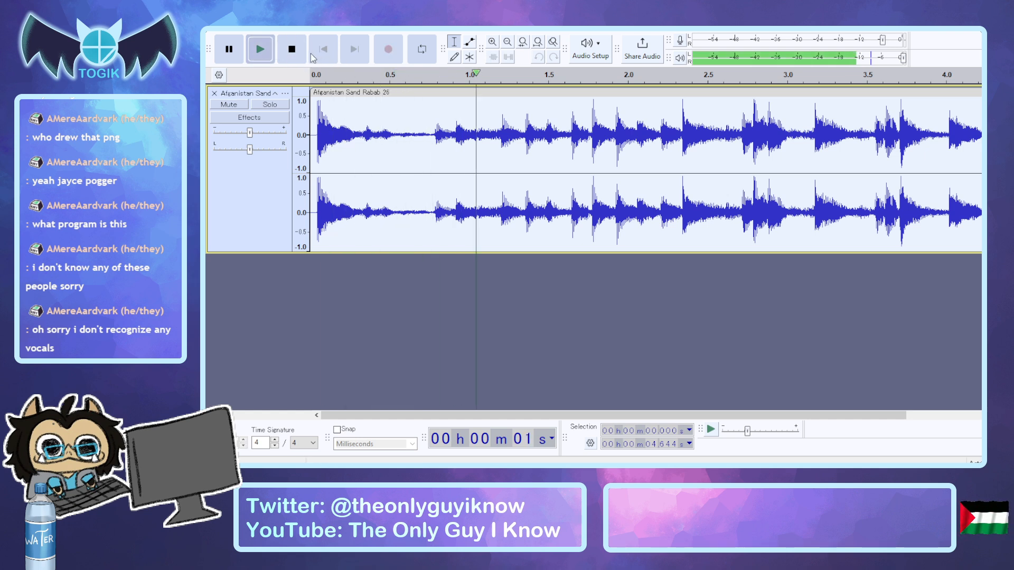
click(302, 51)
click(547, 344)
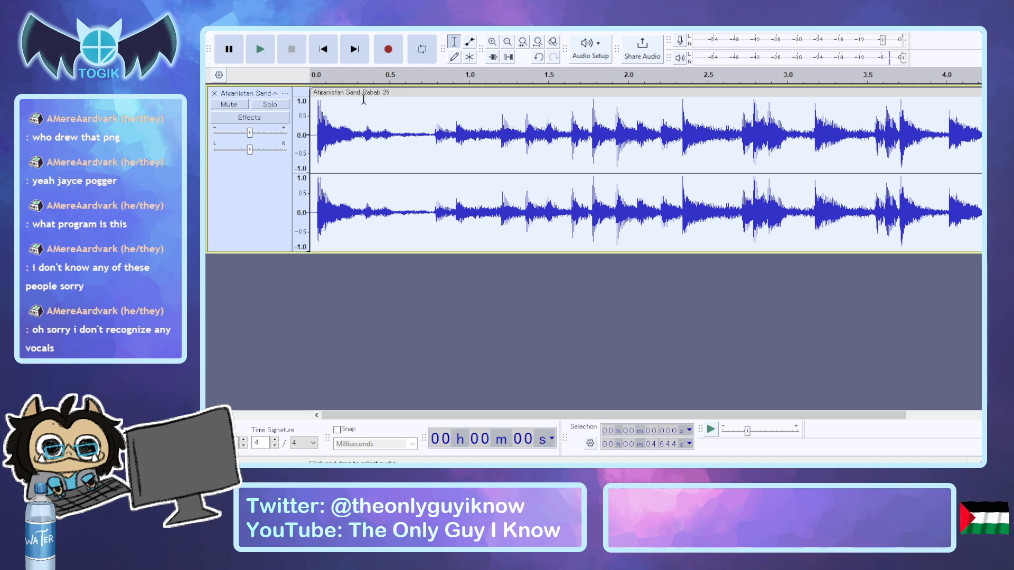
click(260, 50)
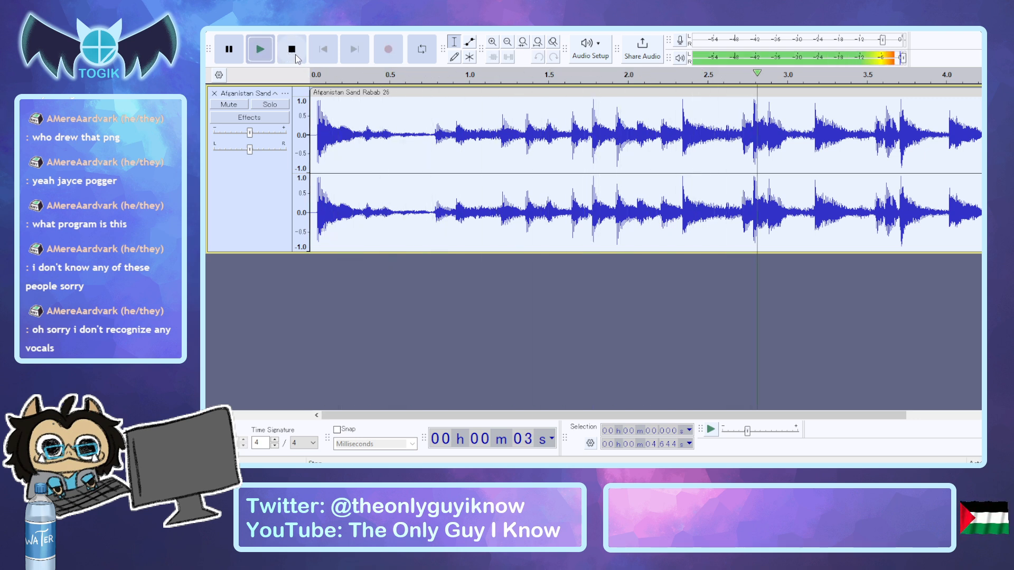
click(296, 53)
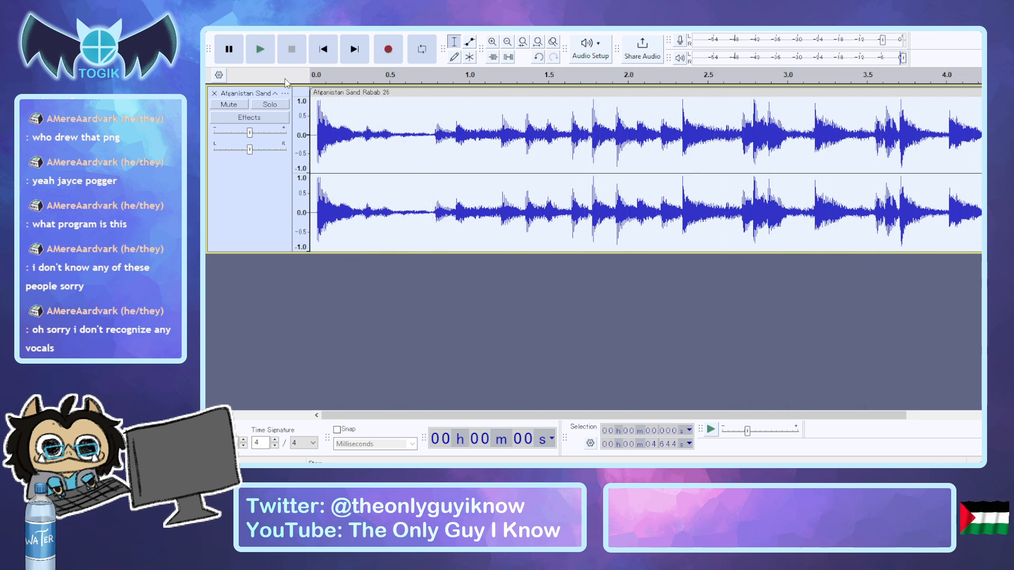
click(215, 93)
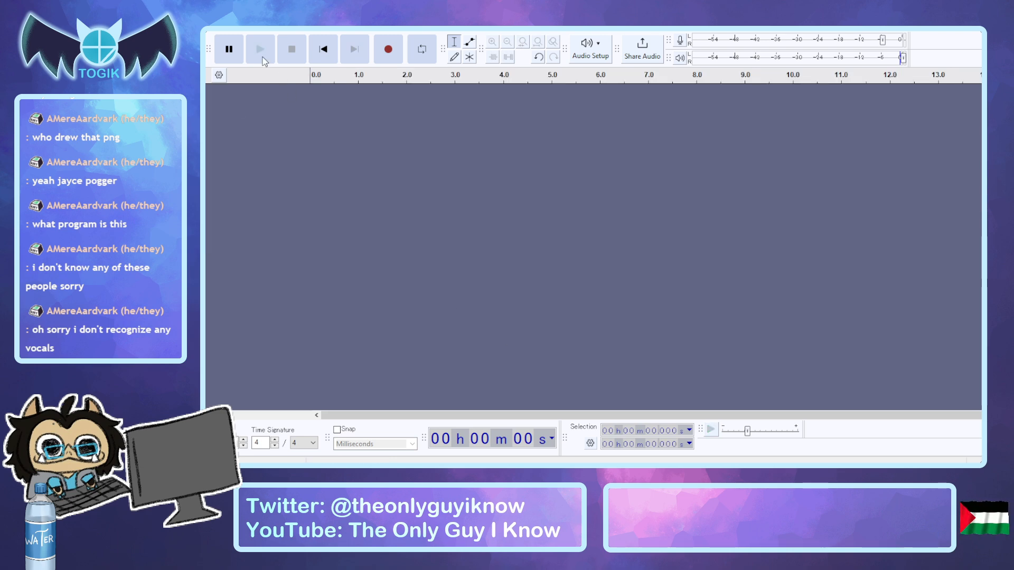
Load the Afganistan Sand Rabab 27 sample, listen to it and remove its track.
drag(280, 74, 281, 78)
click(224, 52)
click(251, 57)
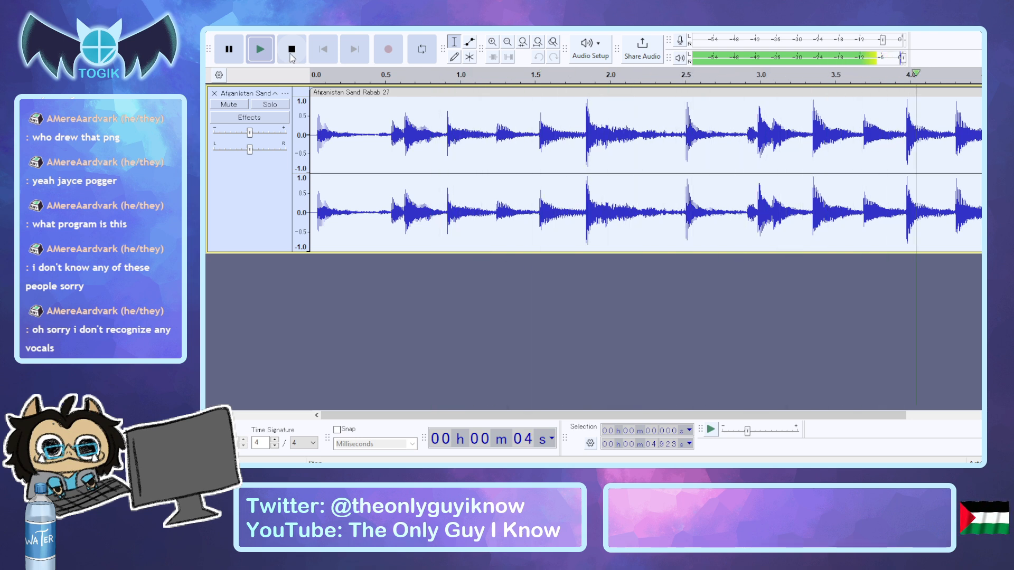
click(213, 93)
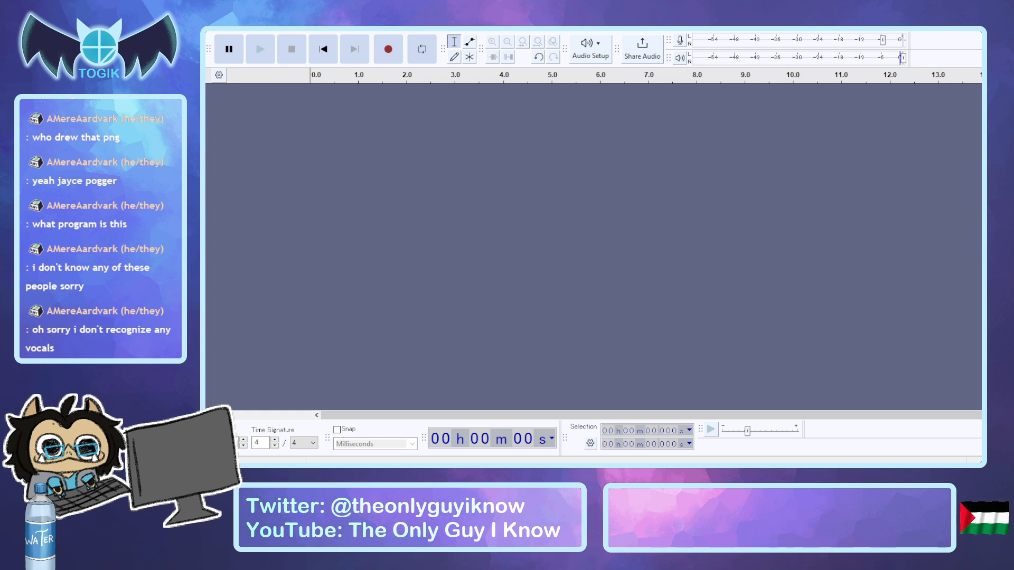
Load the Afganistan Sand Rabab 30 sample, listen to it and remove its track.
key(ctrl+z)
click(259, 51)
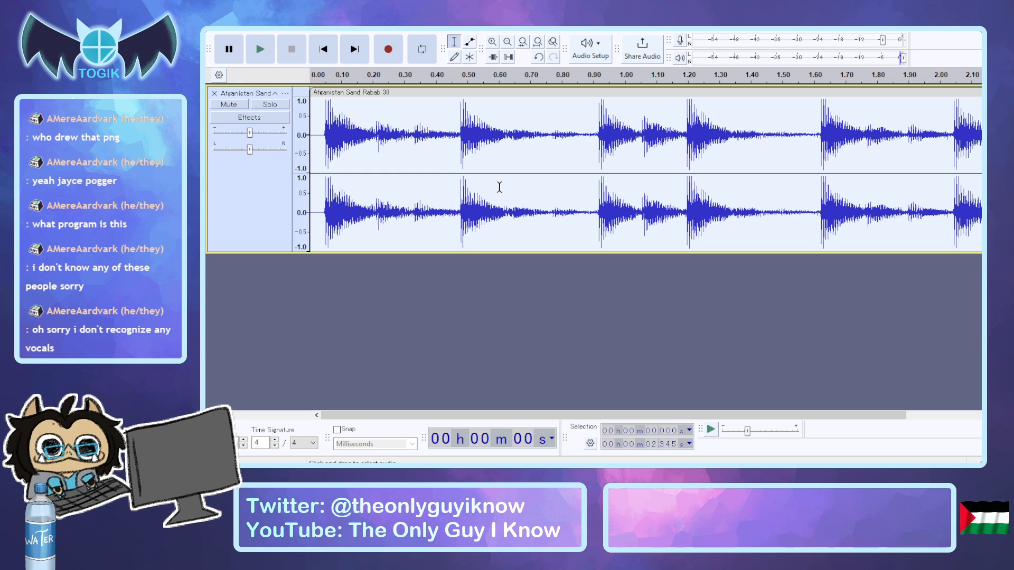
click(213, 93)
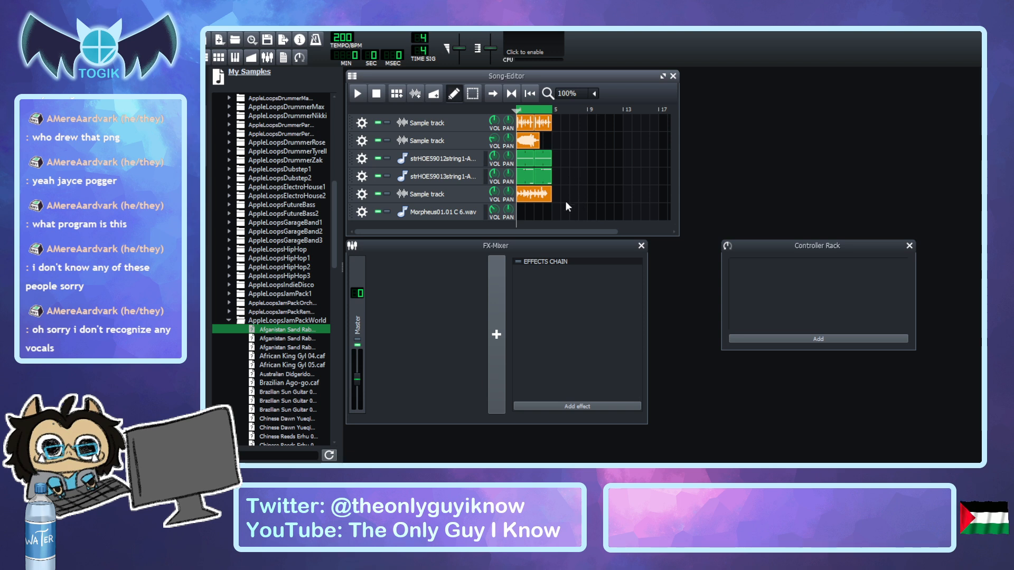
Back in LMMS, collapse the AppleLoopsJamPackWorld folder and look through the AppleLoopsDrummer folder containing the Finn and Isabela loops.
click(228, 321)
scroll(225, 295, up, 2)
click(228, 188)
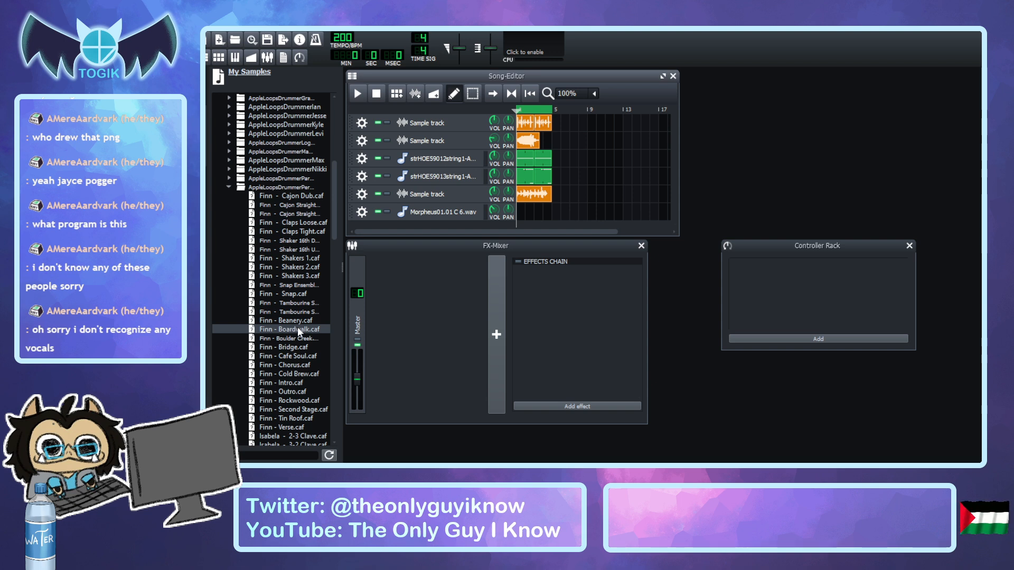
click(230, 187)
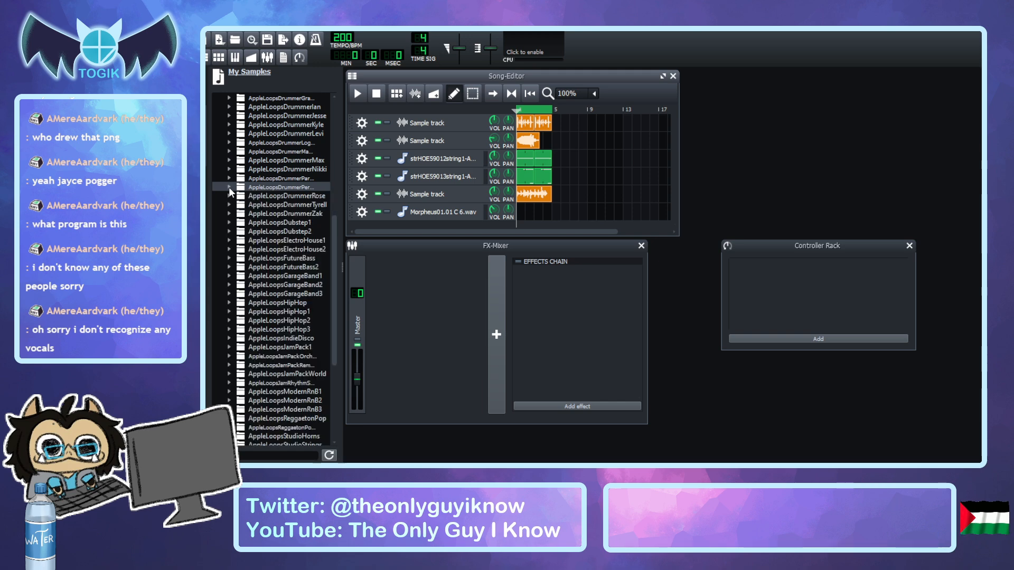
scroll(229, 188, up, 5)
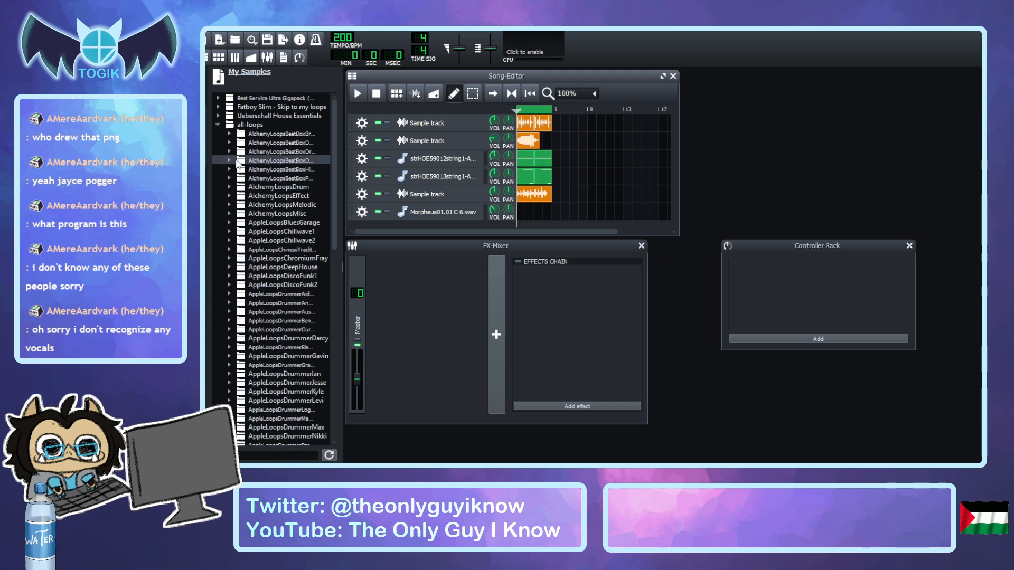
Preview a Vox Drum And Bass sample in the third AlchemyLoopsBeatBox folder and collapse the folder.
click(228, 152)
click(282, 205)
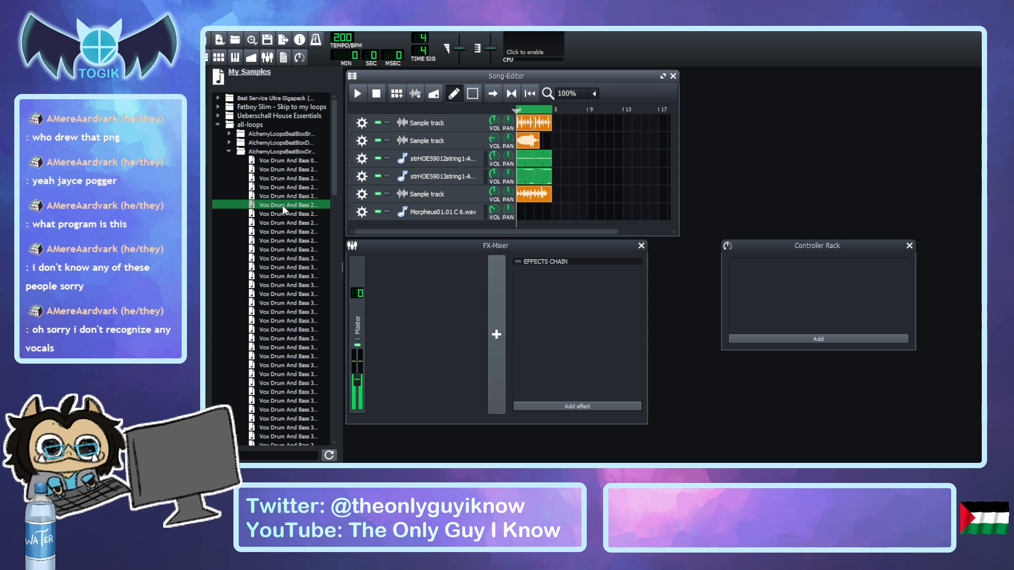
click(227, 151)
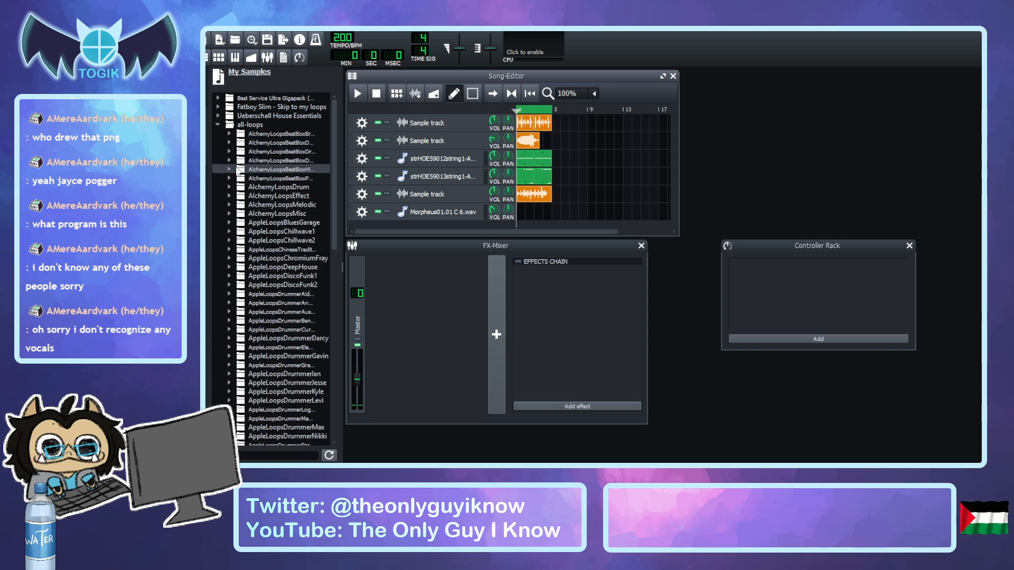
Preview Vox Phrase 03a.wav in the last AlchemyLoopsBeatBox folder and collapse the folder.
click(229, 179)
click(279, 223)
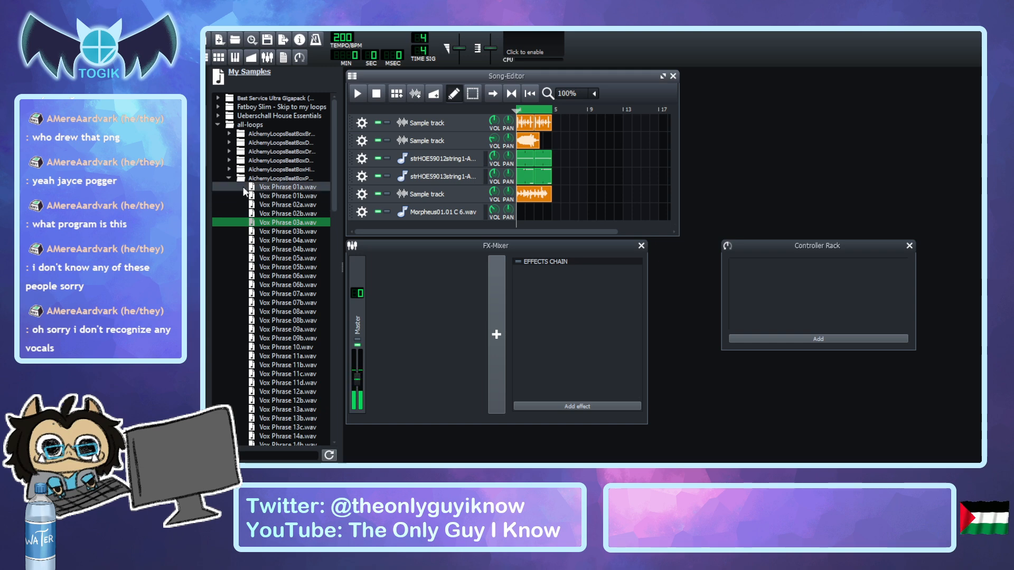
click(228, 179)
Expand the AlchemyLoopsMisc folder and look over its loops and the remaining all-loops folders.
click(238, 215)
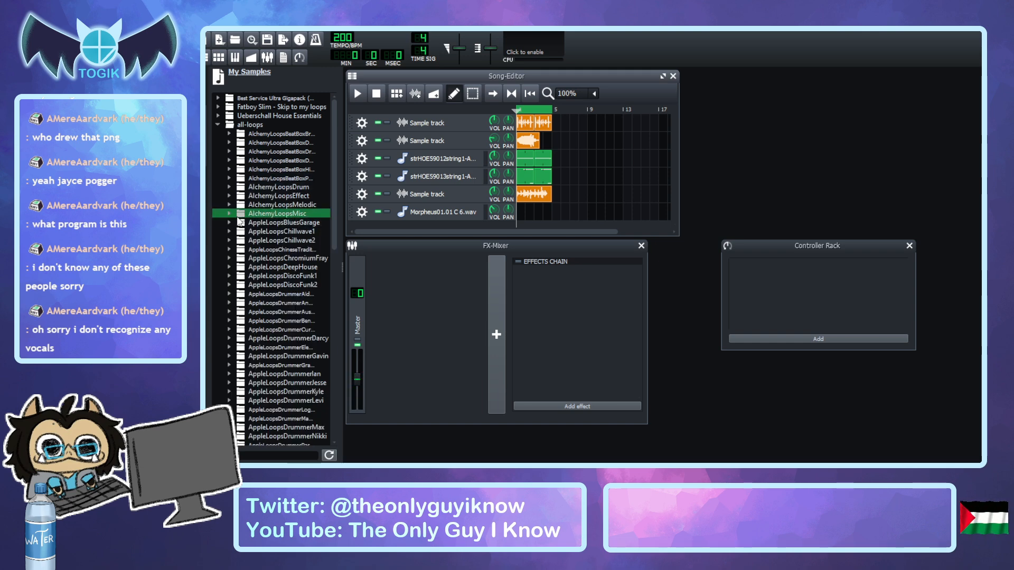
click(230, 214)
click(229, 214)
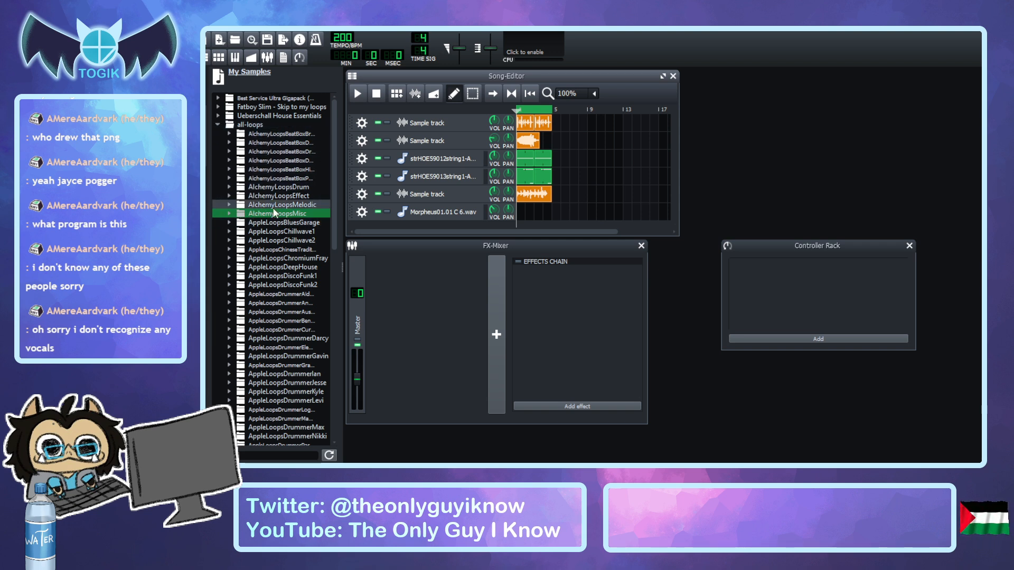
click(227, 214)
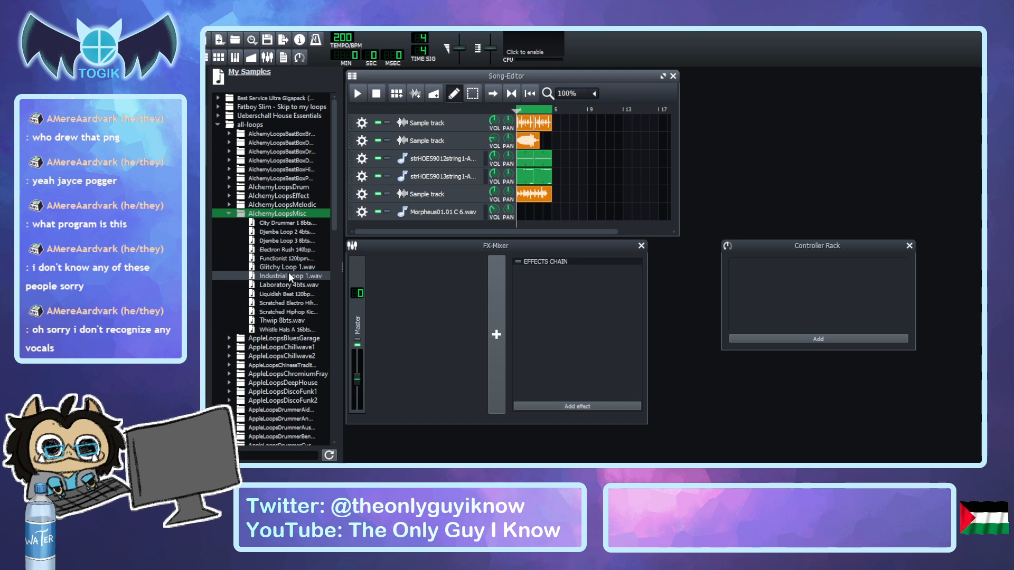
scroll(289, 264, down, 11)
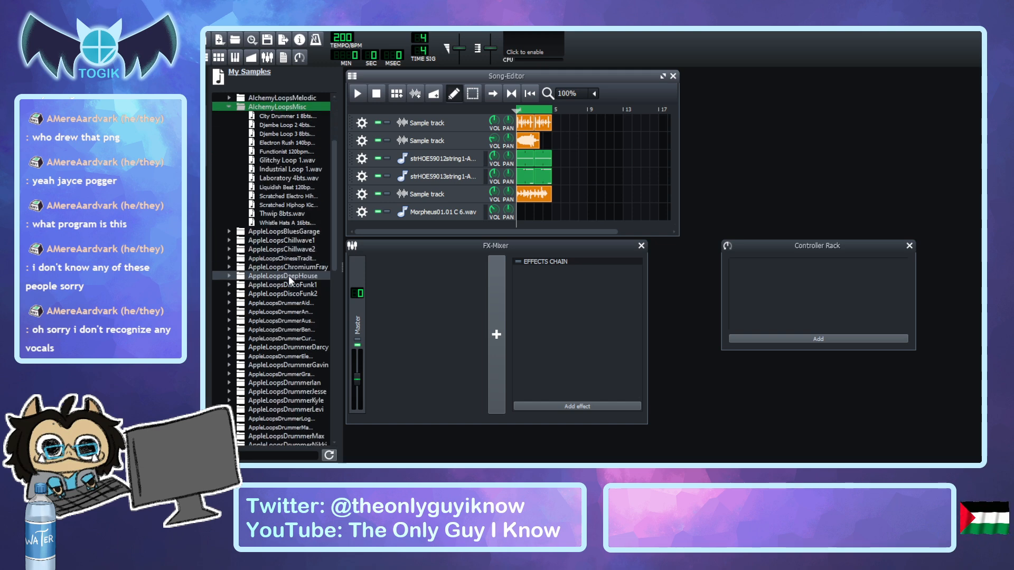
scroll(269, 371, down, 8)
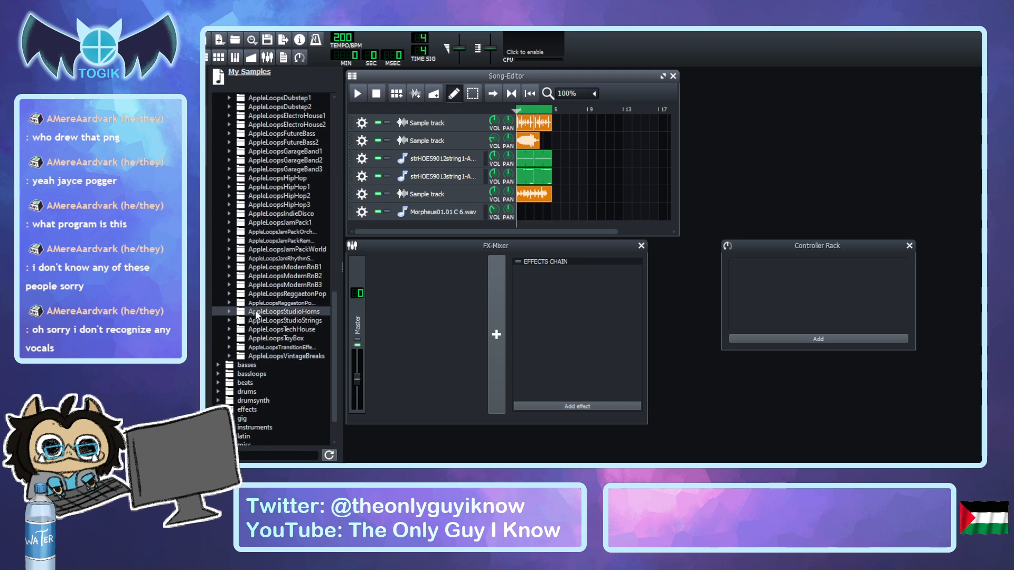
scroll(287, 271, up, 18)
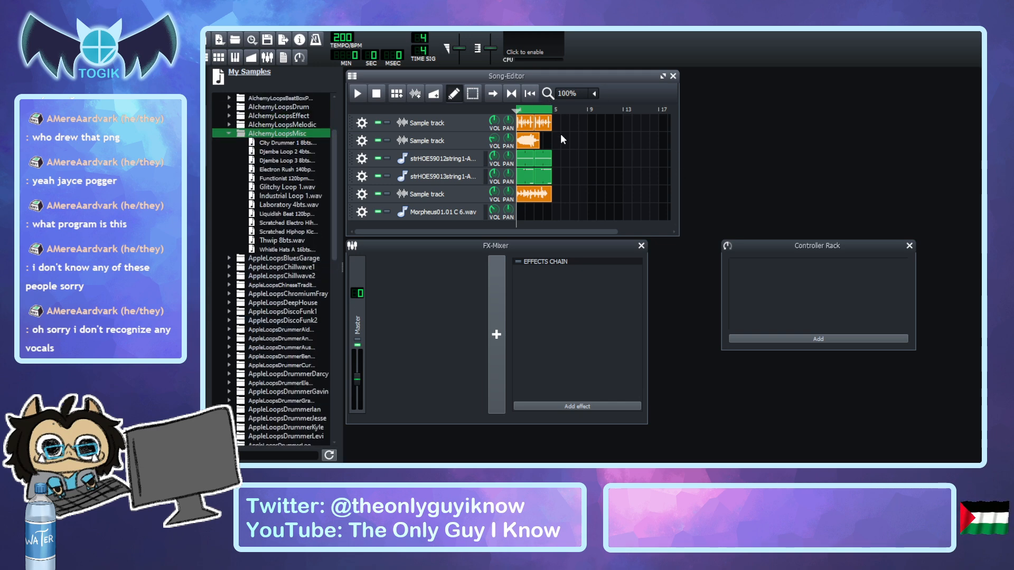
scroll(301, 205, up, 2)
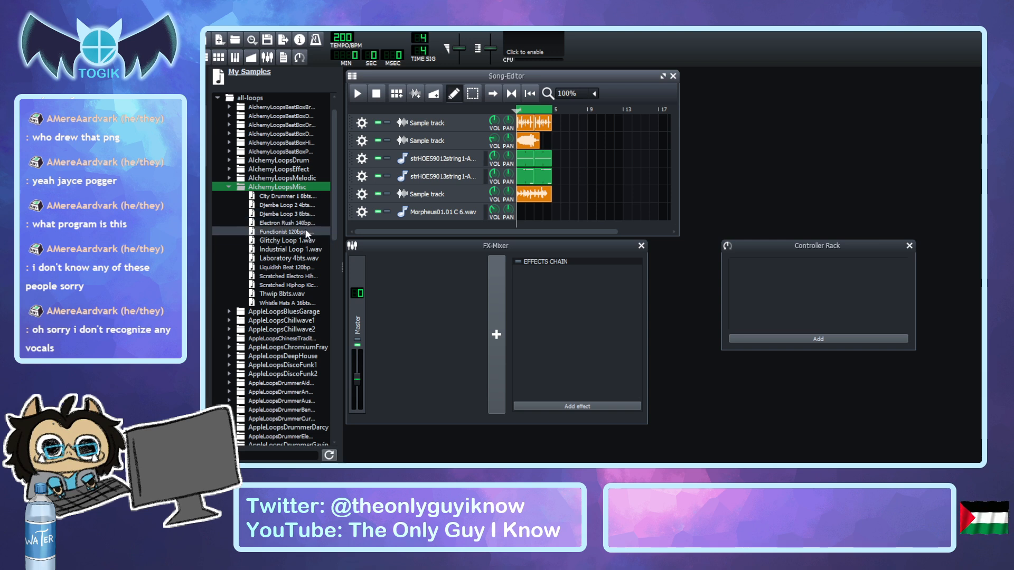
Preview the Electron Rush, Scratched Electro and Thwip 8bts.wav loops in AlchemyLoopsMisc and collapse the all-loops library.
click(297, 223)
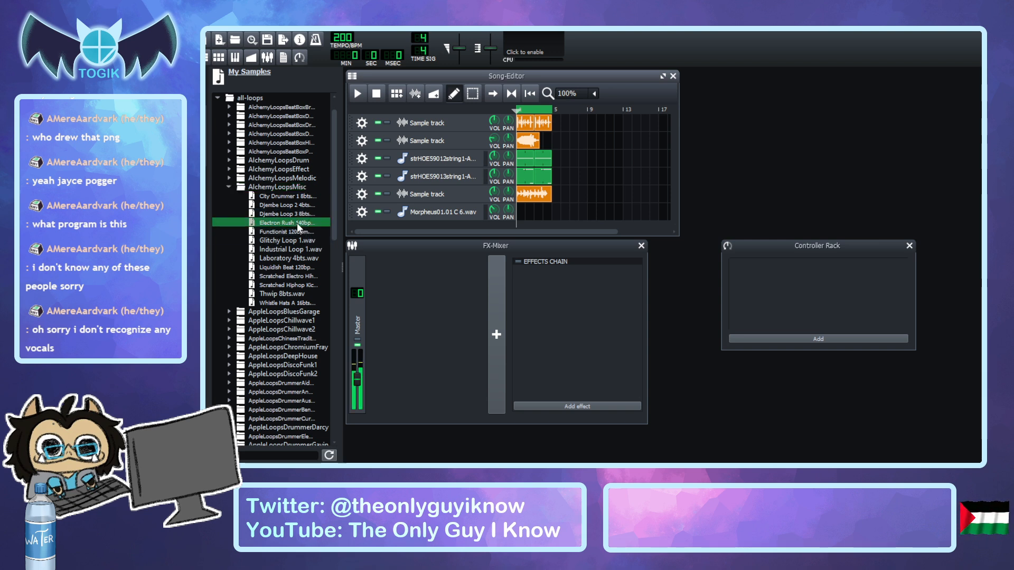
click(294, 275)
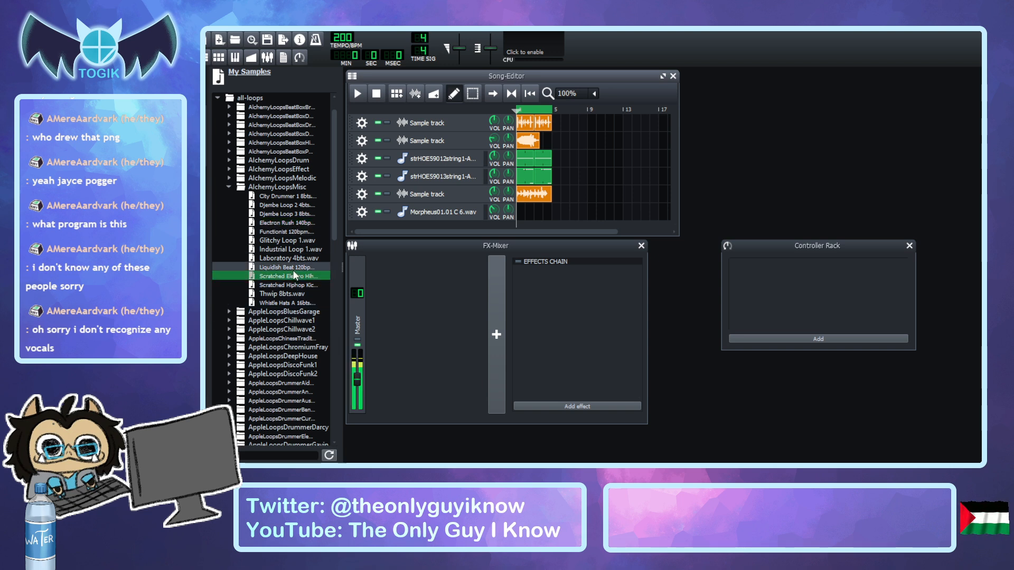
click(285, 294)
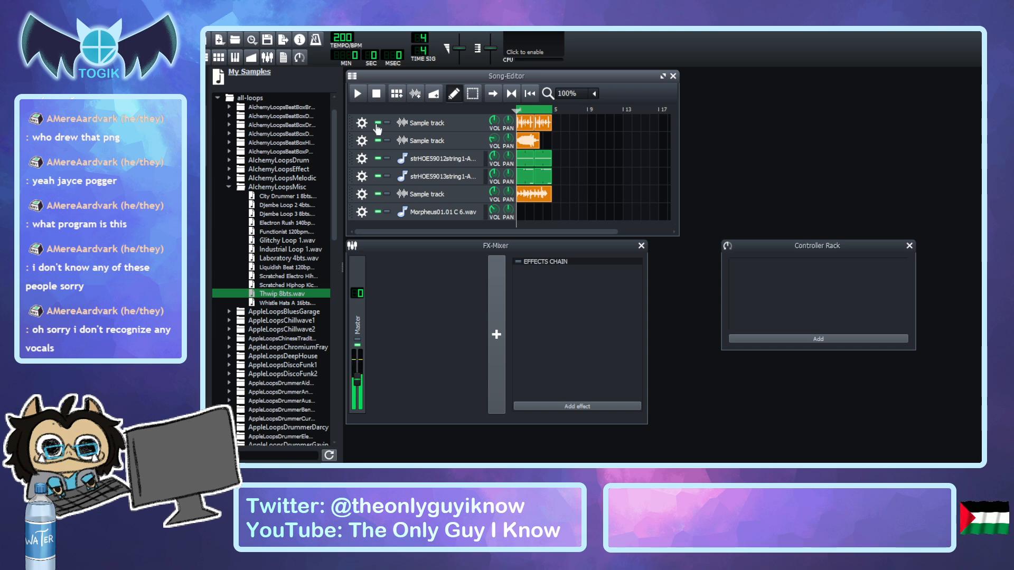
scroll(213, 199, up, 1)
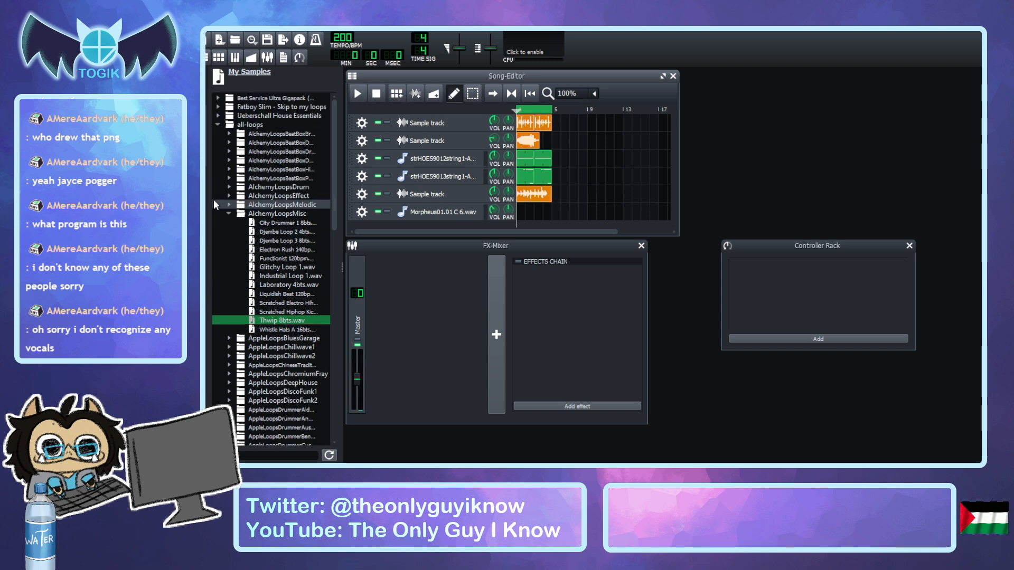
click(218, 126)
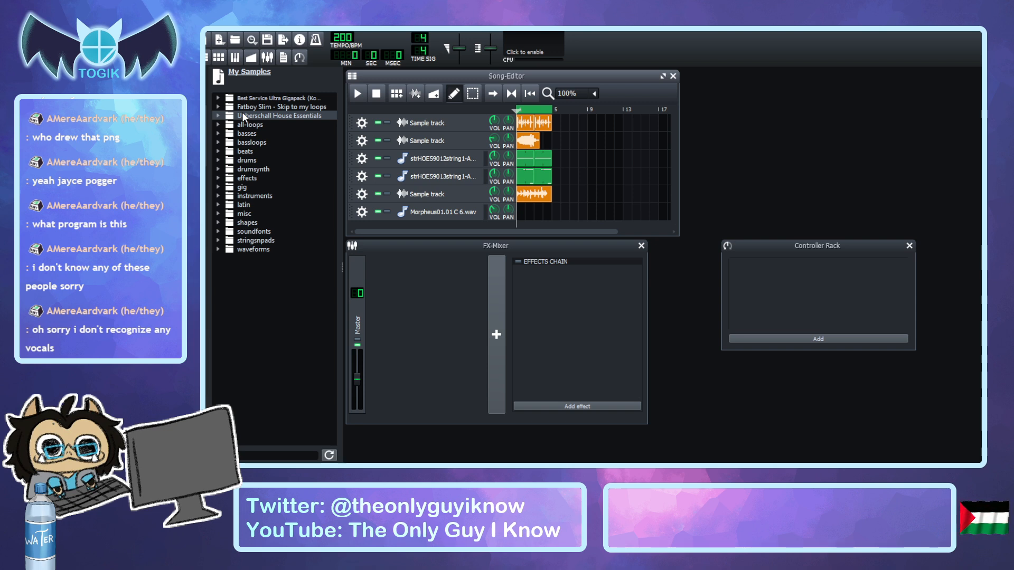
Play the song, lower the Master channel's volume in the mixer while listening, and stop playback.
click(358, 94)
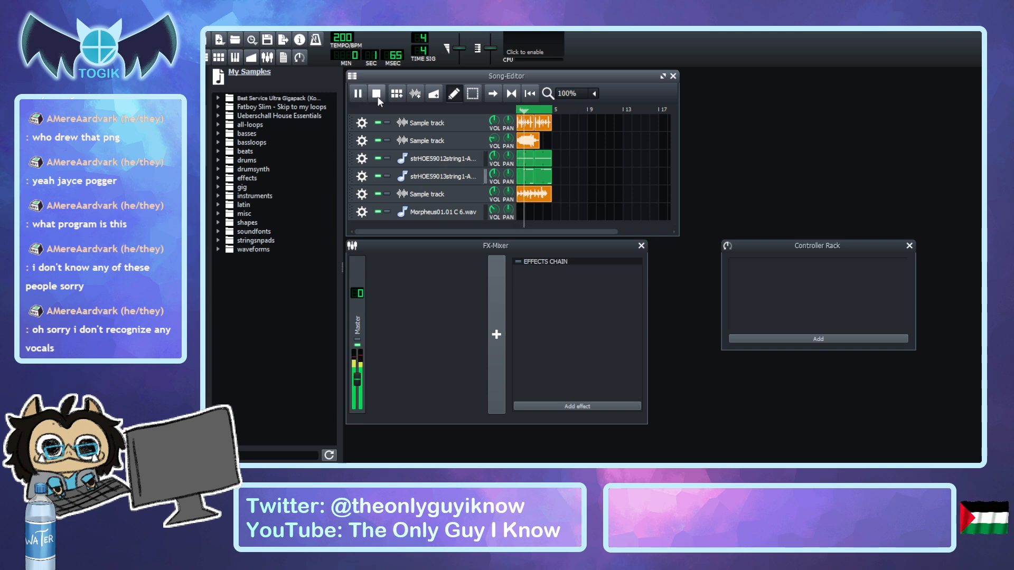
drag(357, 379, 358, 392)
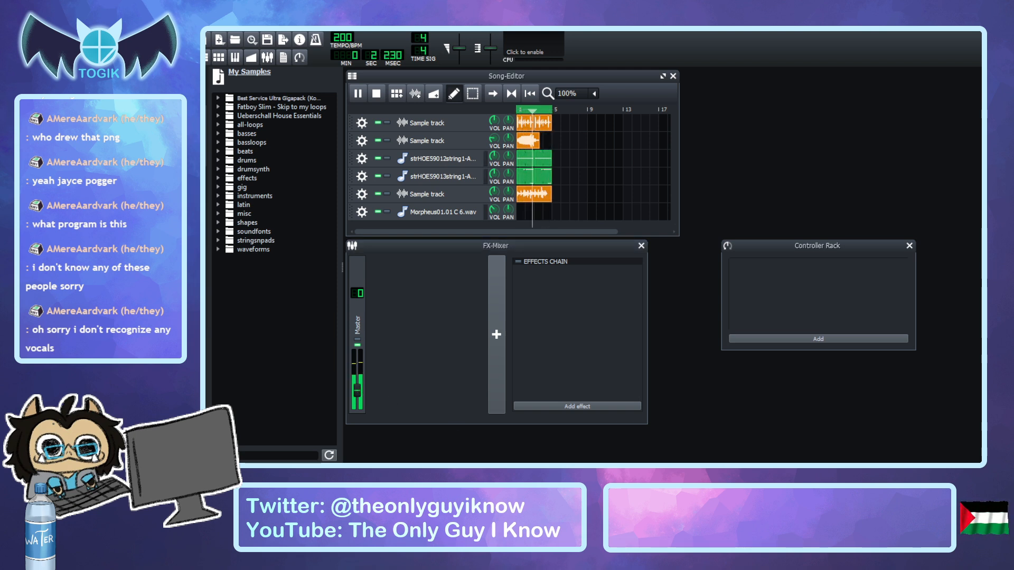
click(500, 420)
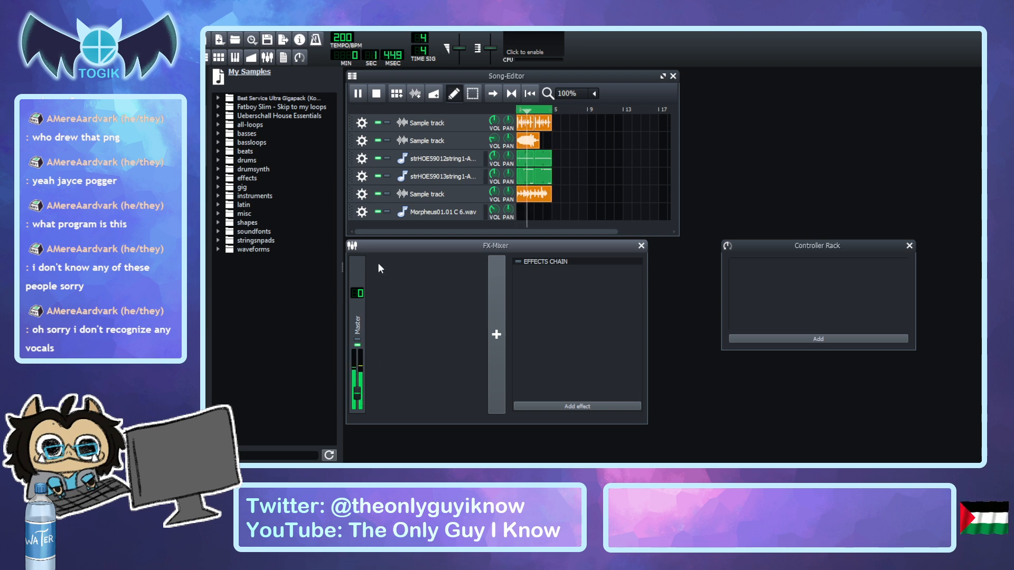
click(377, 97)
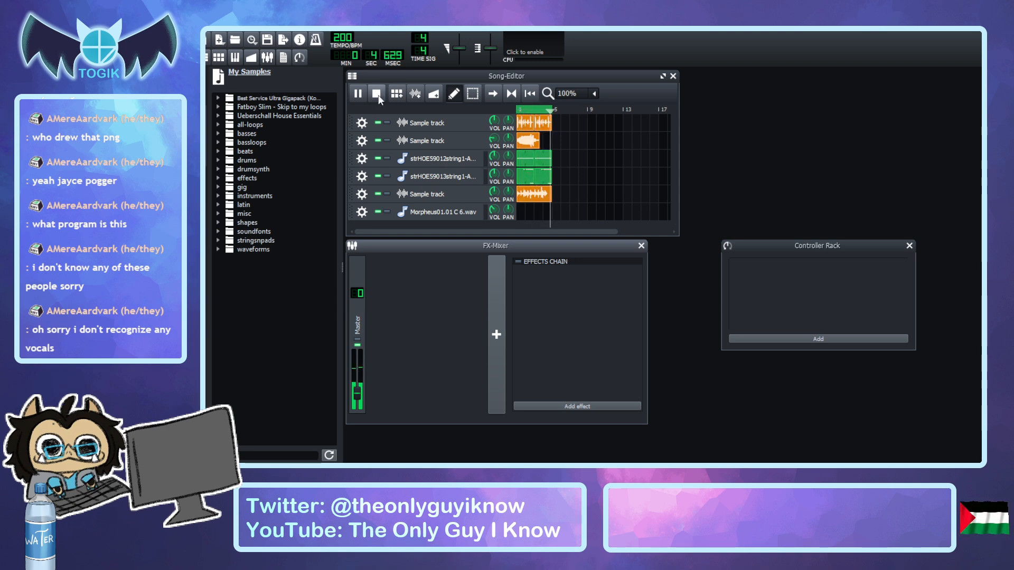
click(379, 97)
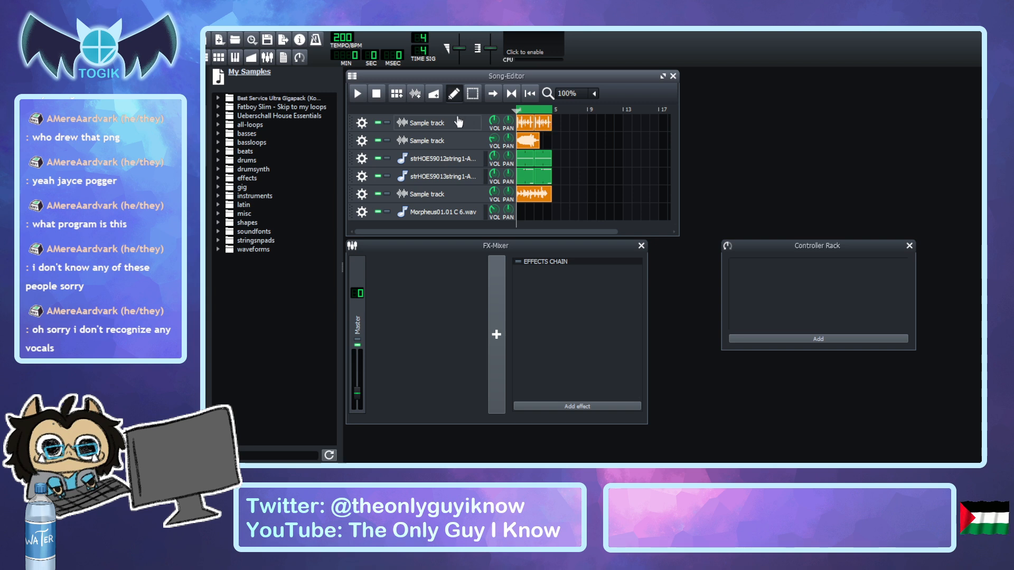
Solo the first sample track in the Song-Editor, listen to it play, stop playback and turn its solo off.
click(387, 123)
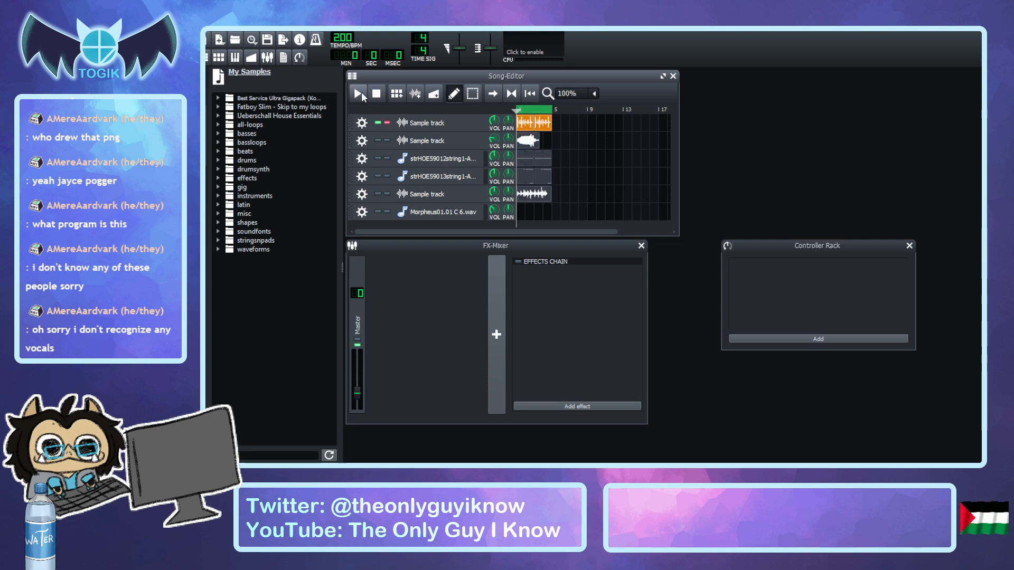
click(360, 94)
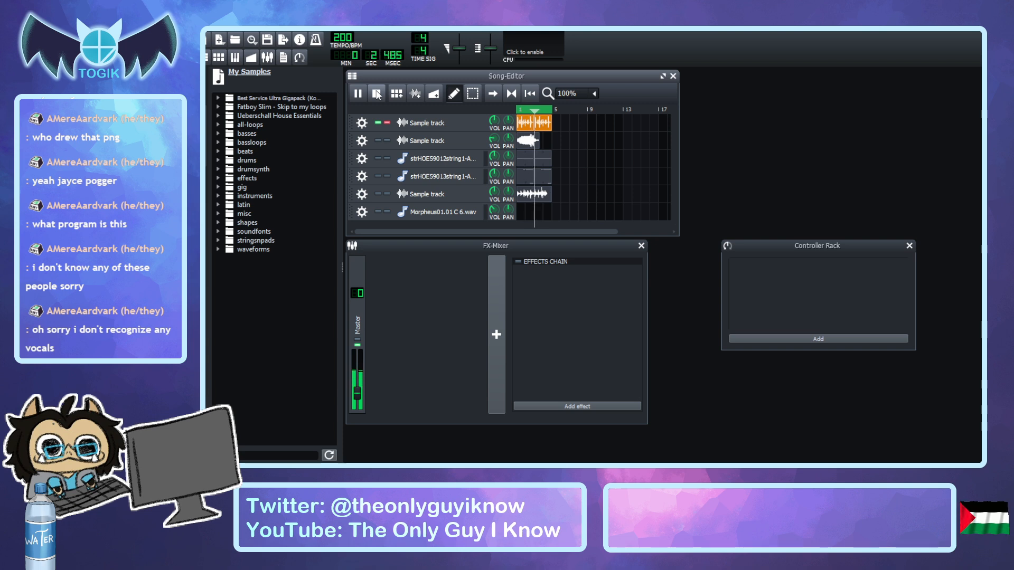
click(376, 94)
click(387, 123)
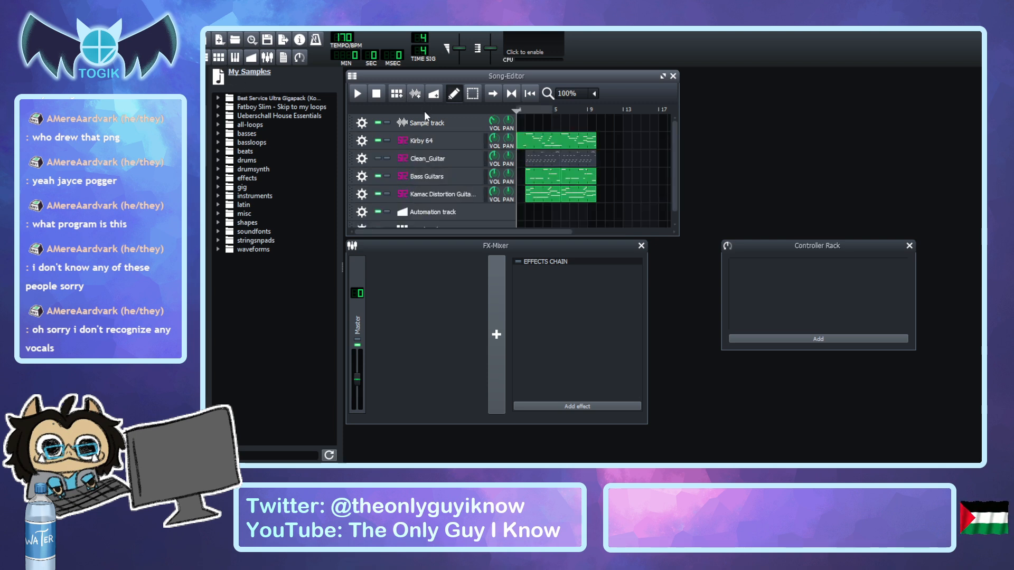
Open the Kirby 64 pattern in the Piano Roll and audition notes on its keyboard.
double_click(535, 199)
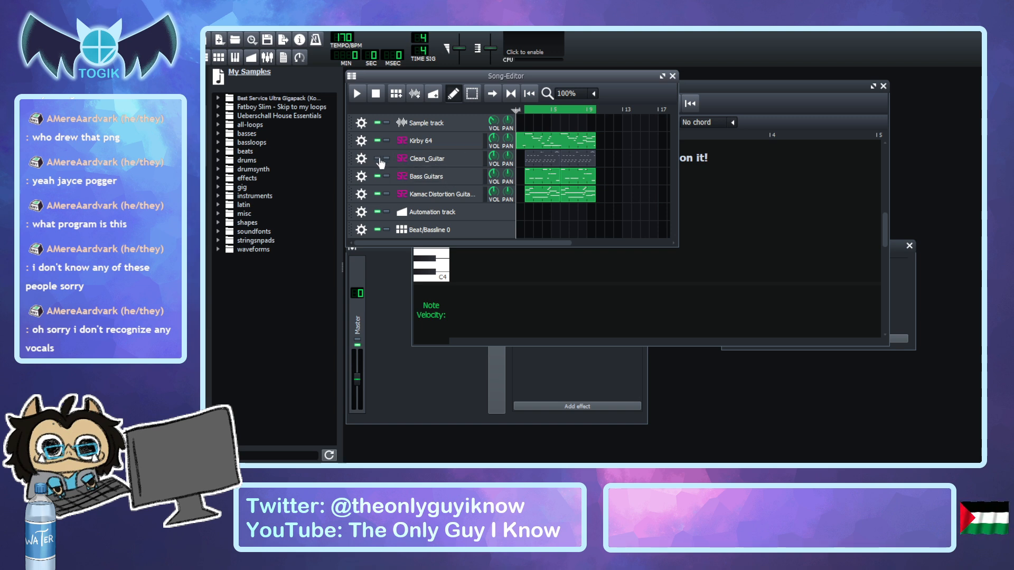
double_click(563, 141)
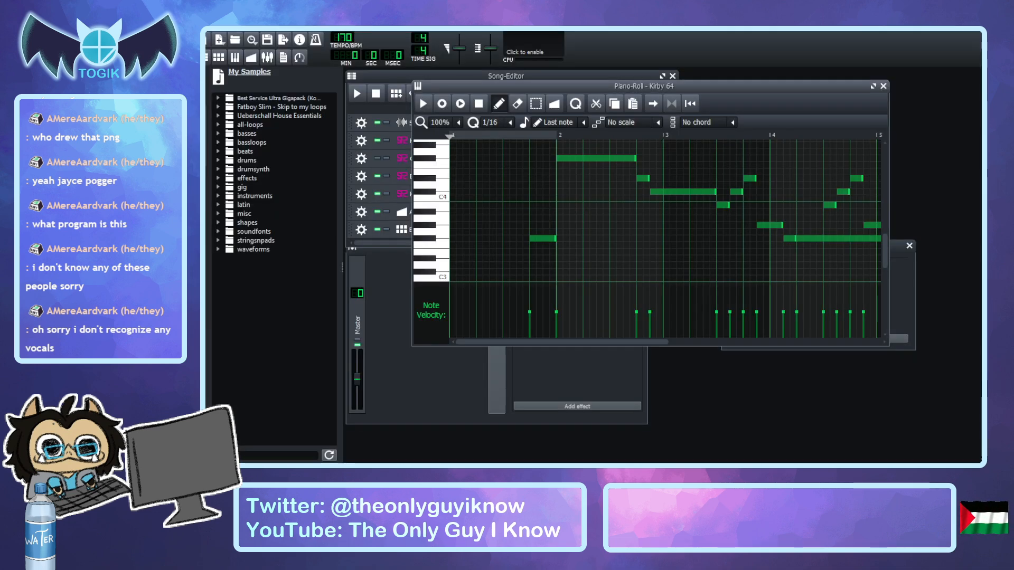
click(436, 212)
mouse_move(435, 212)
mouse_down()
mouse_move(458, 238)
mouse_move(457, 191)
mouse_move(443, 171)
mouse_up()
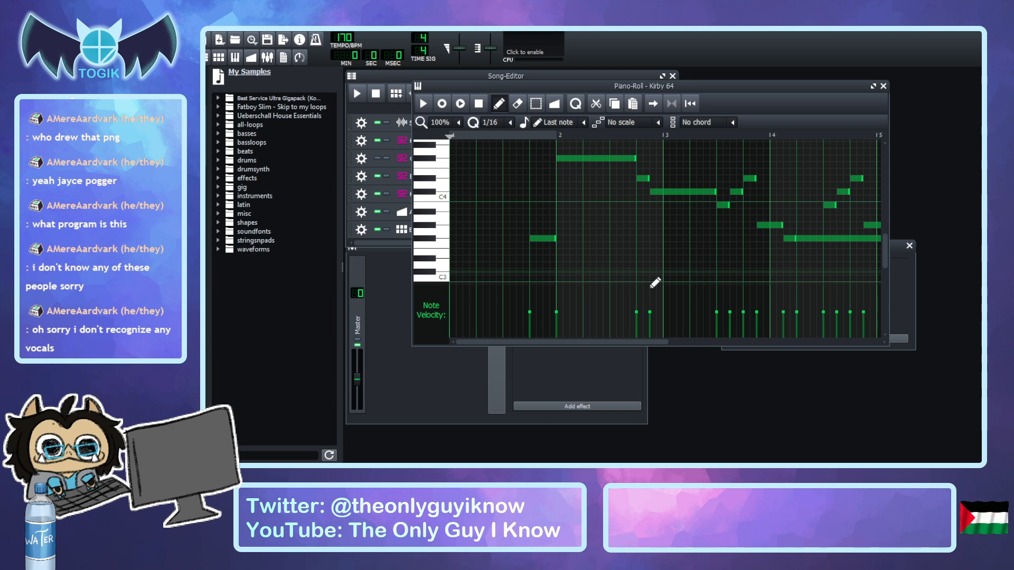
Switch to Synthesizer V Studio and look over the SOLARIA (Lite) vocal track's melody and lyrics.
key(alt+Tab)
key(alt+Tab)
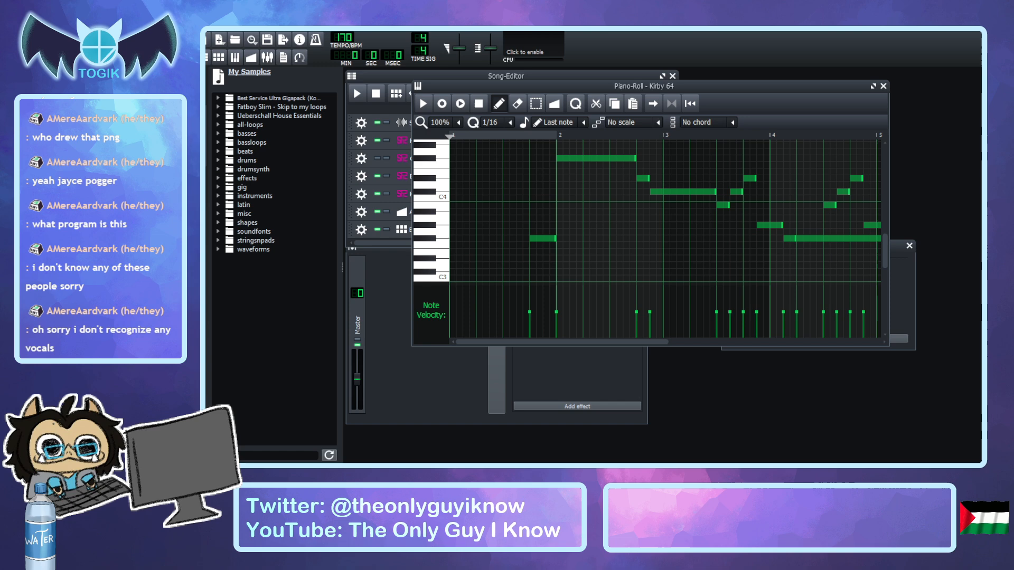
key(alt+Tab)
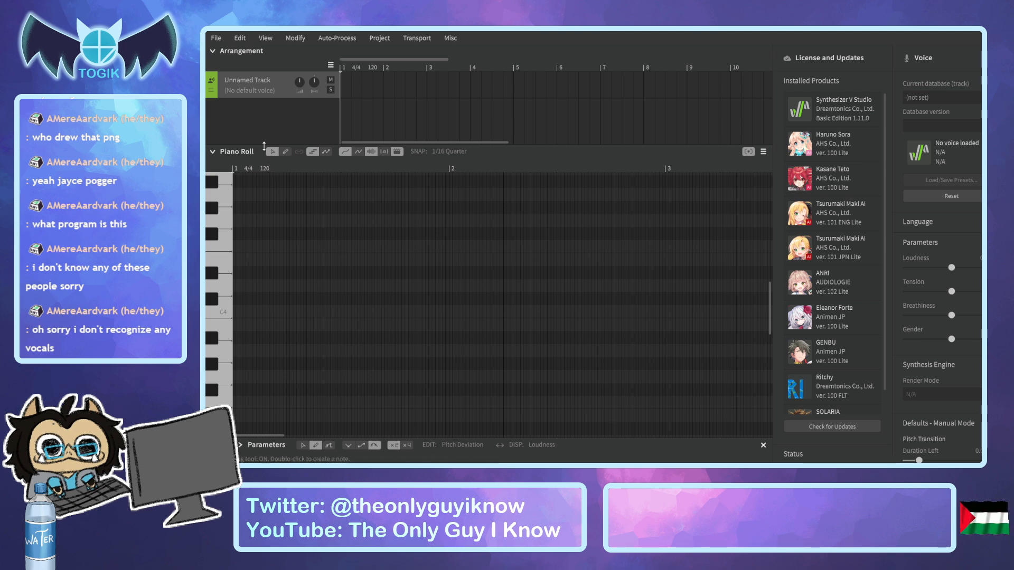
click(413, 74)
drag(408, 142, 272, 90)
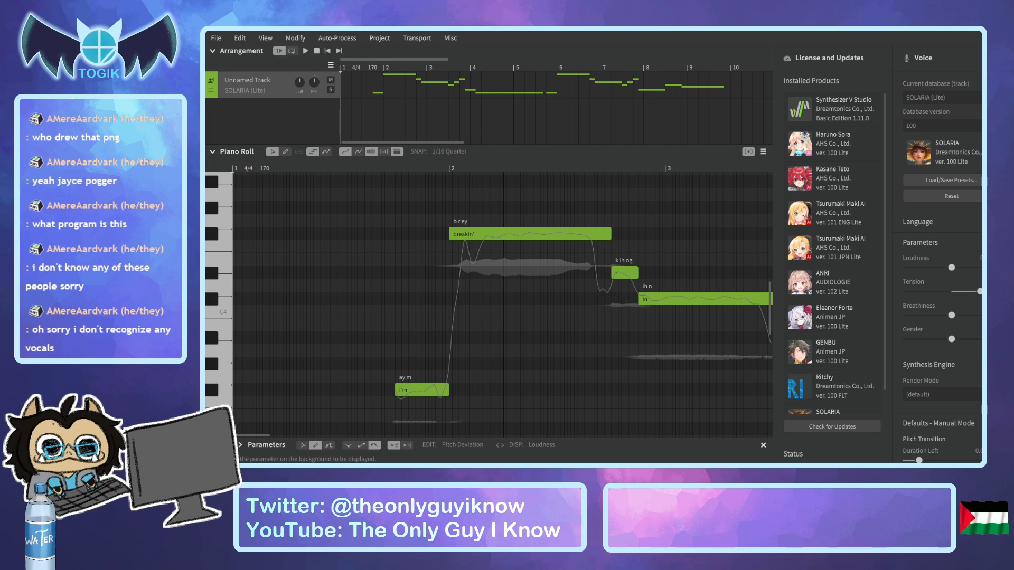
click(362, 67)
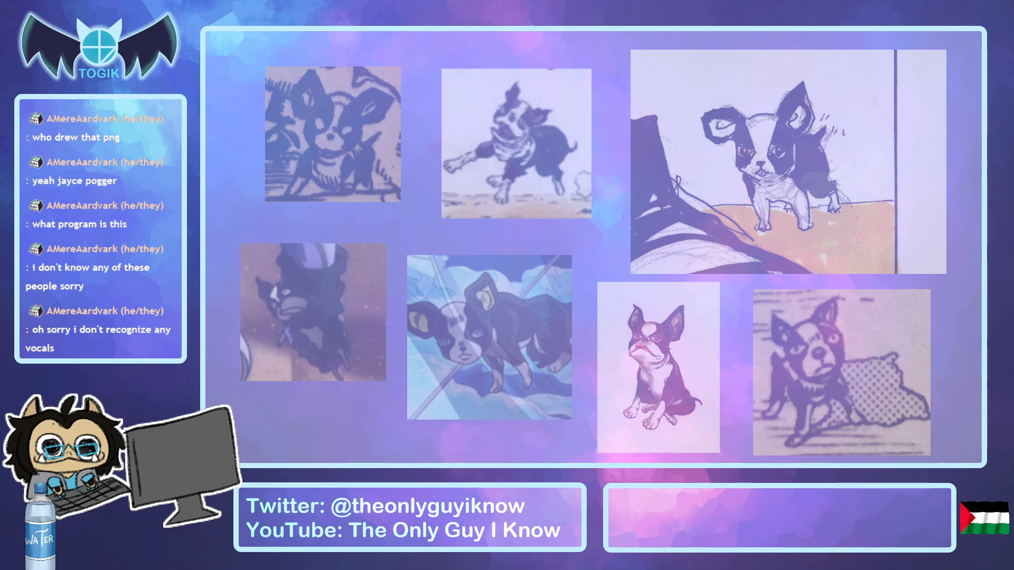
Switch back to LMMS and play the Kirby 64 melody from the middle of bar 3 and the middle of bar 8.
key(alt+Tab)
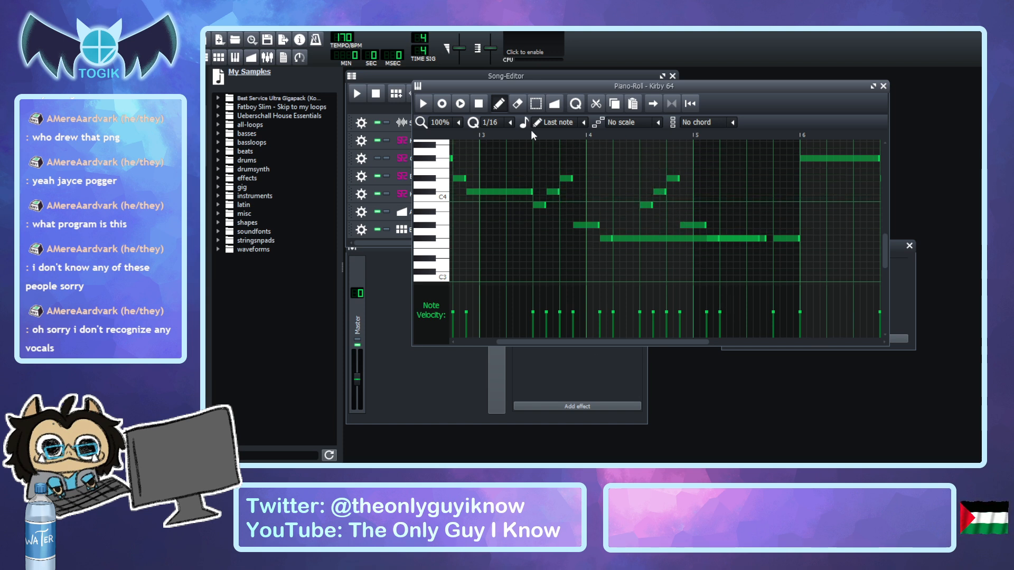
click(530, 133)
key(space)
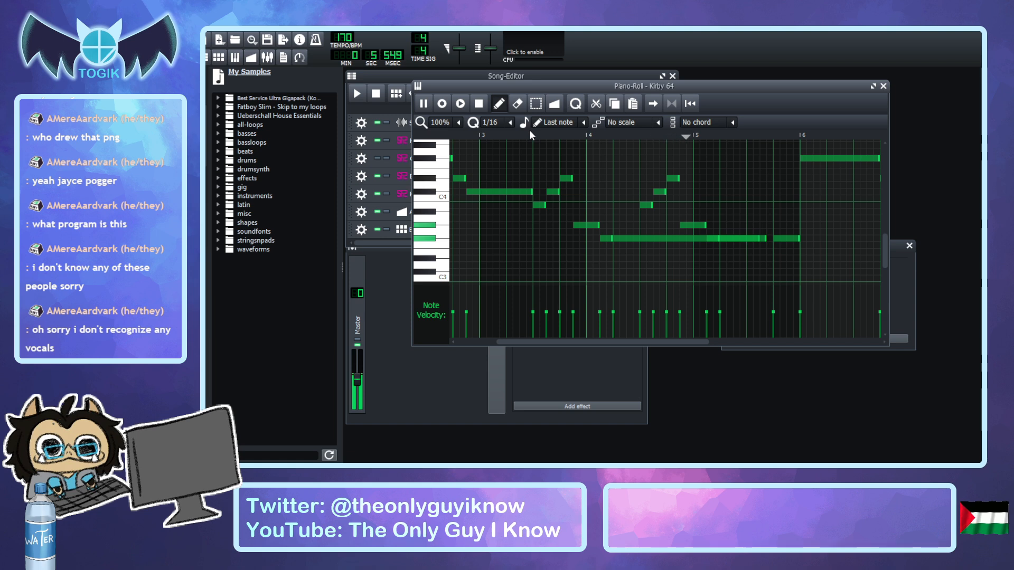
key(space)
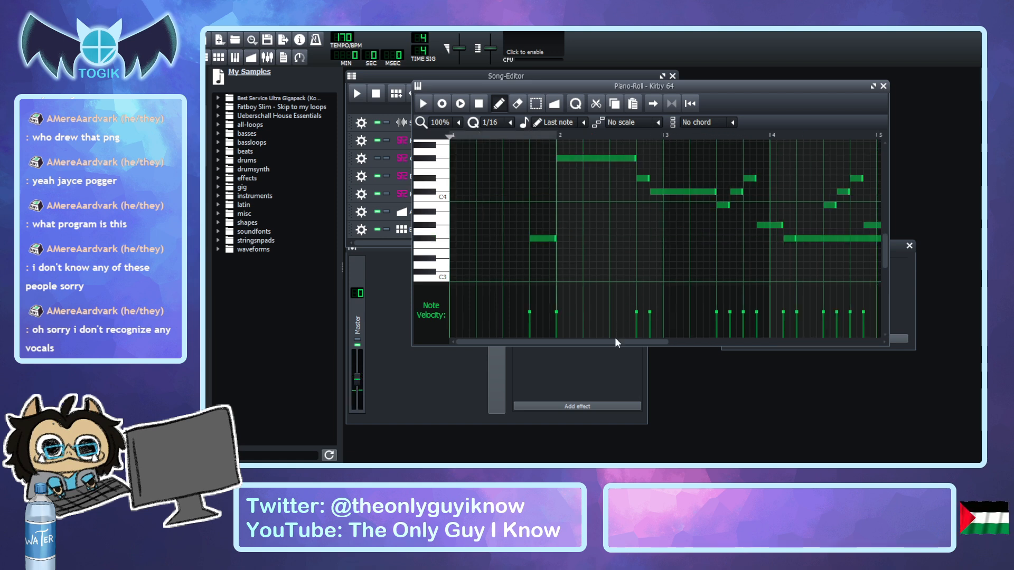
drag(618, 343, 750, 349)
click(578, 136)
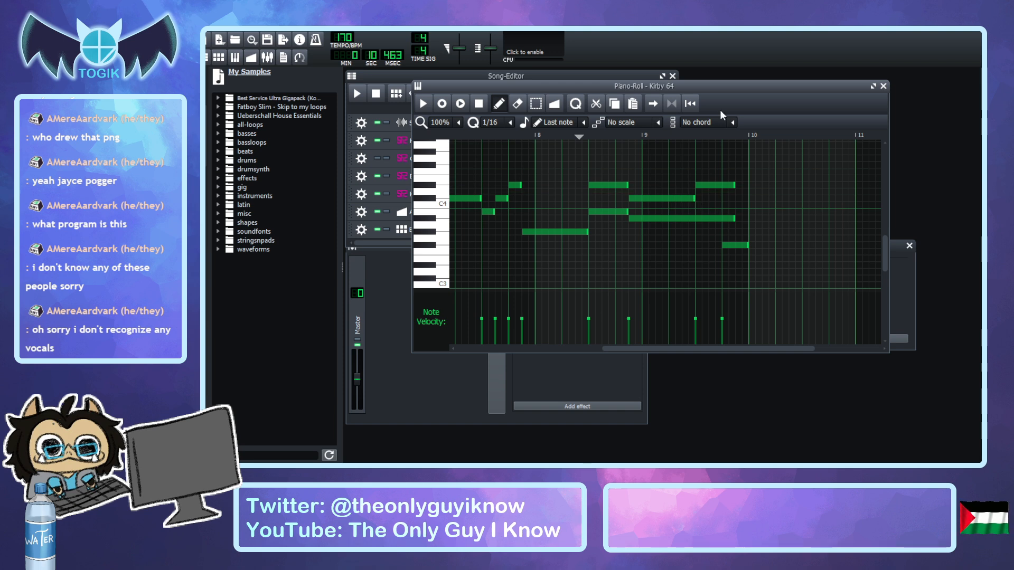
key(space)
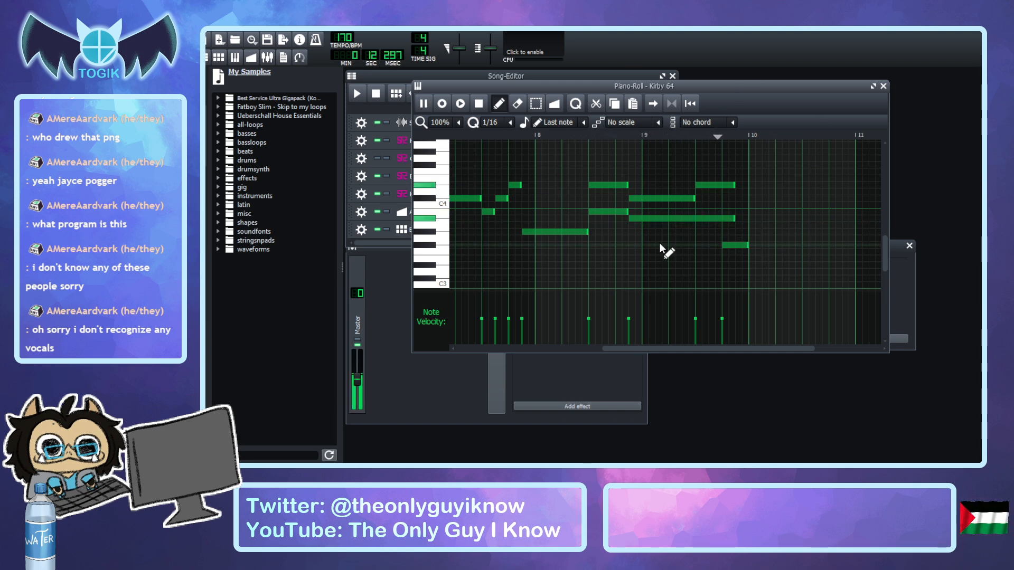
key(space)
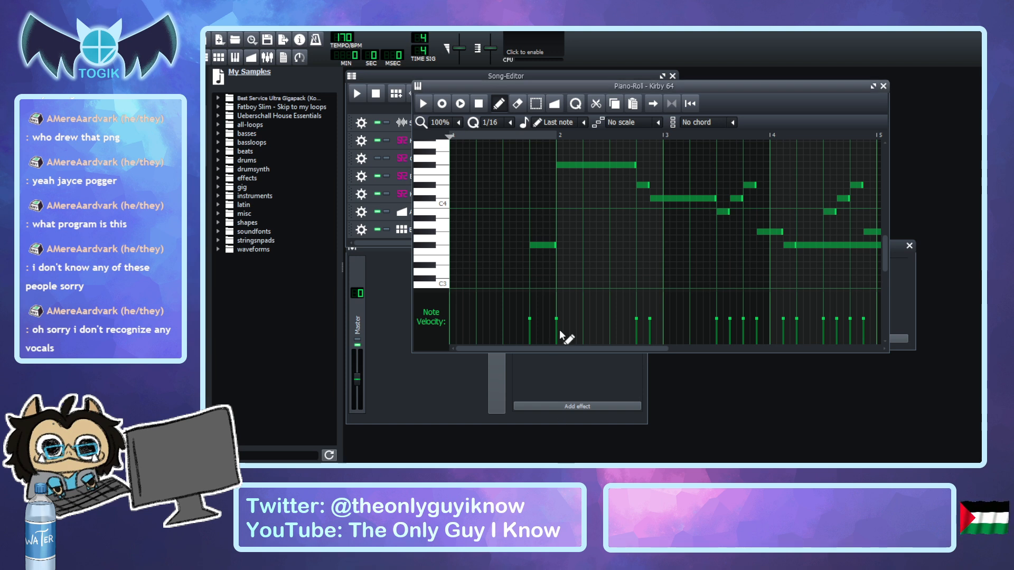
click(883, 86)
Open the Clean_Guitar pattern in the Piano Roll and try to play it.
double_click(540, 159)
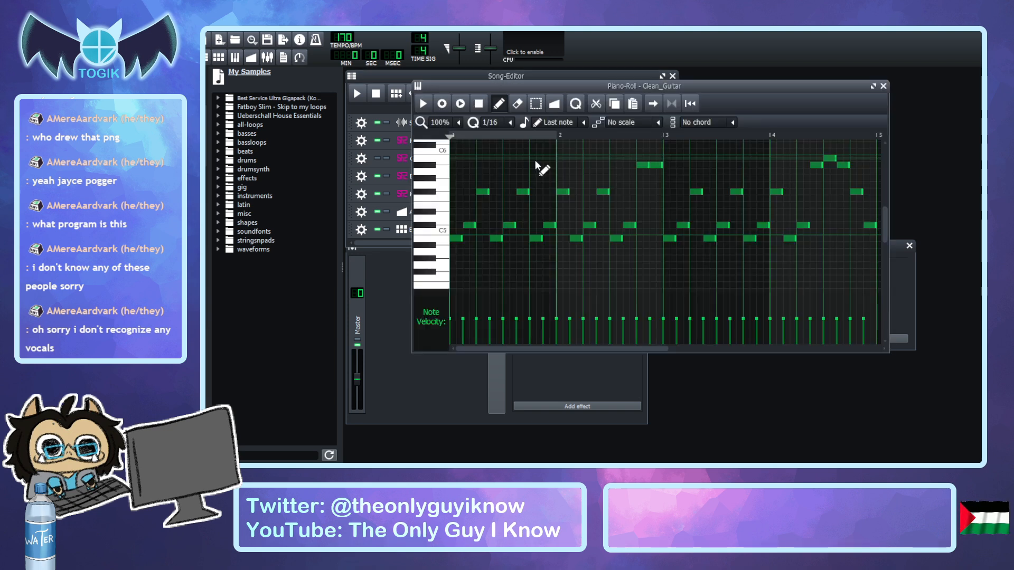
click(426, 107)
click(477, 106)
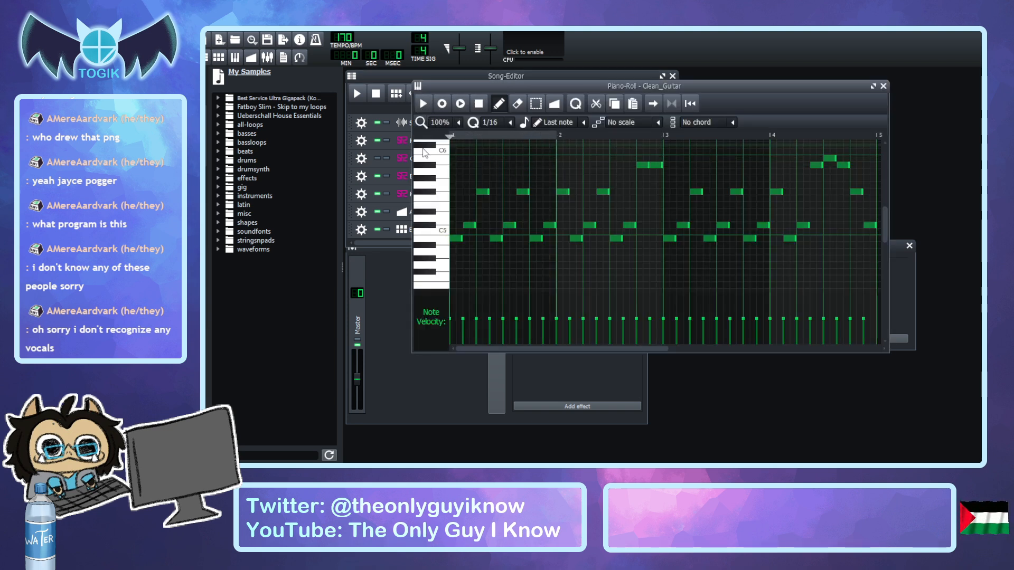
Unmute the Clean_Guitar track and briefly start and stop song playback.
click(378, 158)
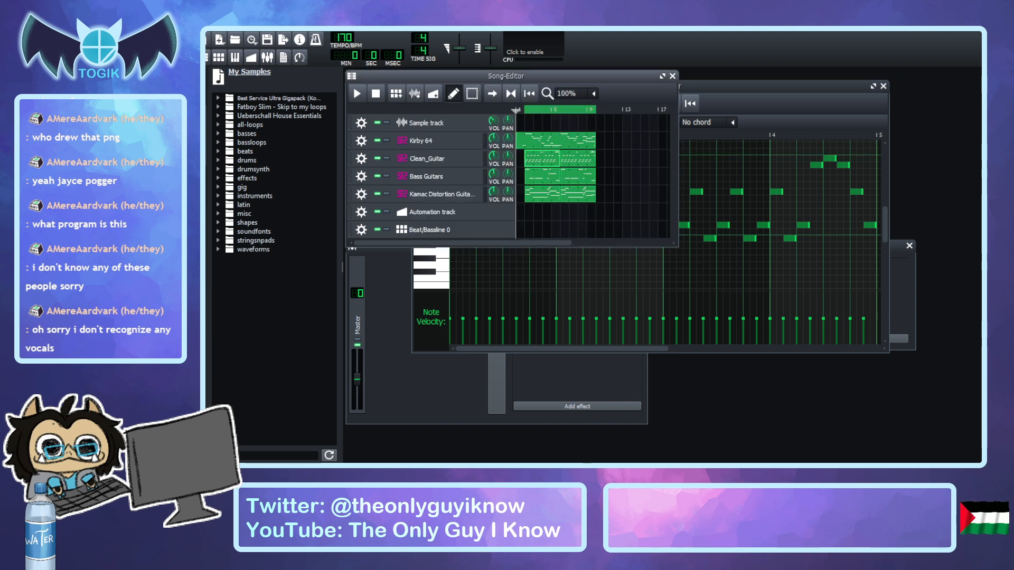
click(357, 94)
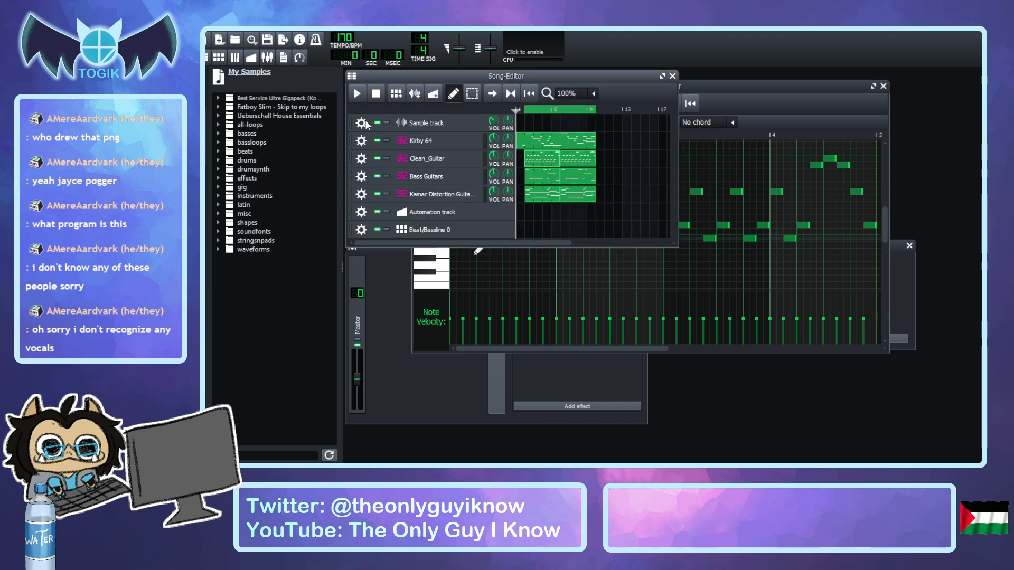
click(375, 94)
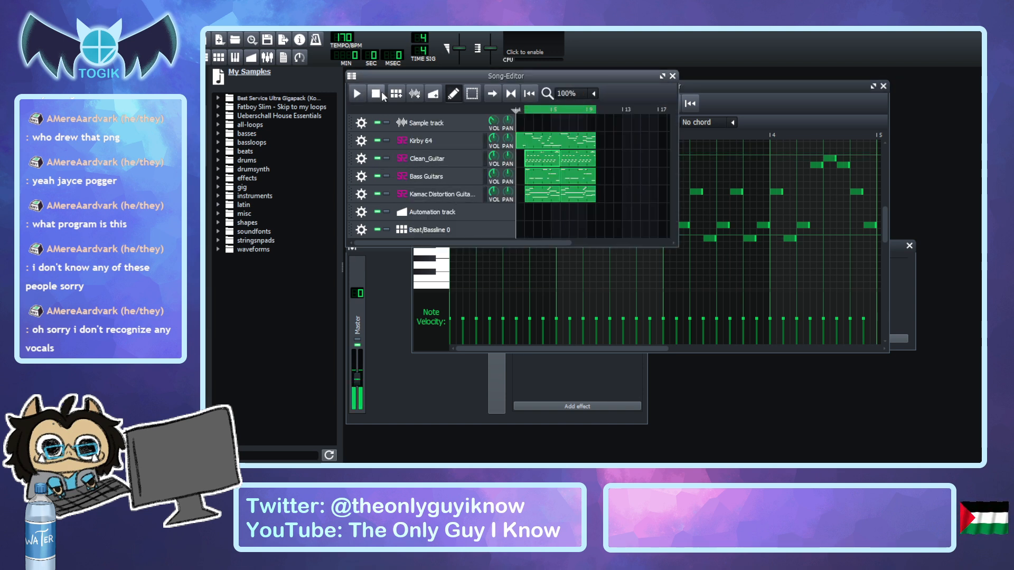
Play the Clean_Guitar pattern twice in the Piano Roll, stop playback and close the editor.
click(709, 97)
click(423, 105)
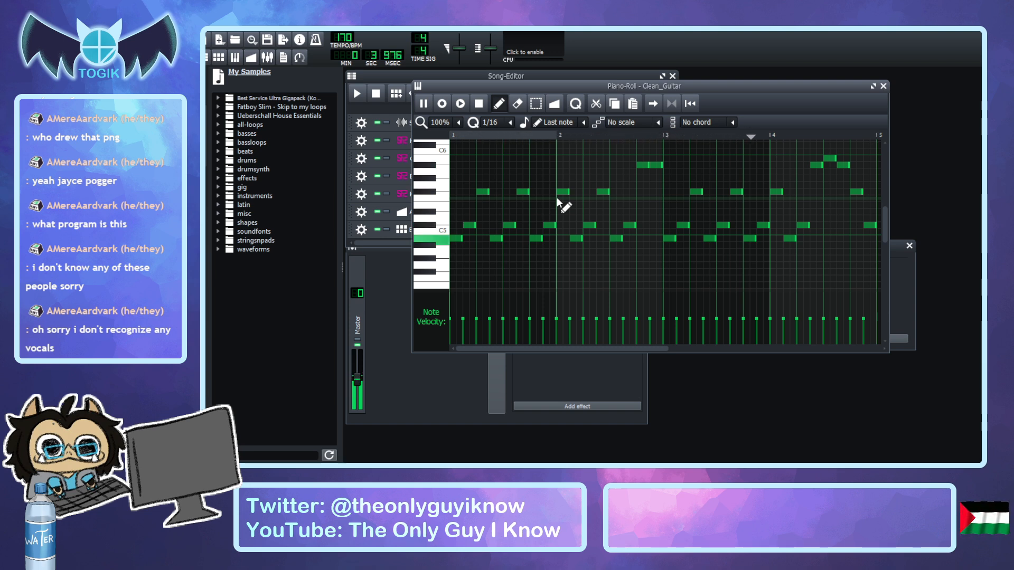
click(479, 104)
click(397, 84)
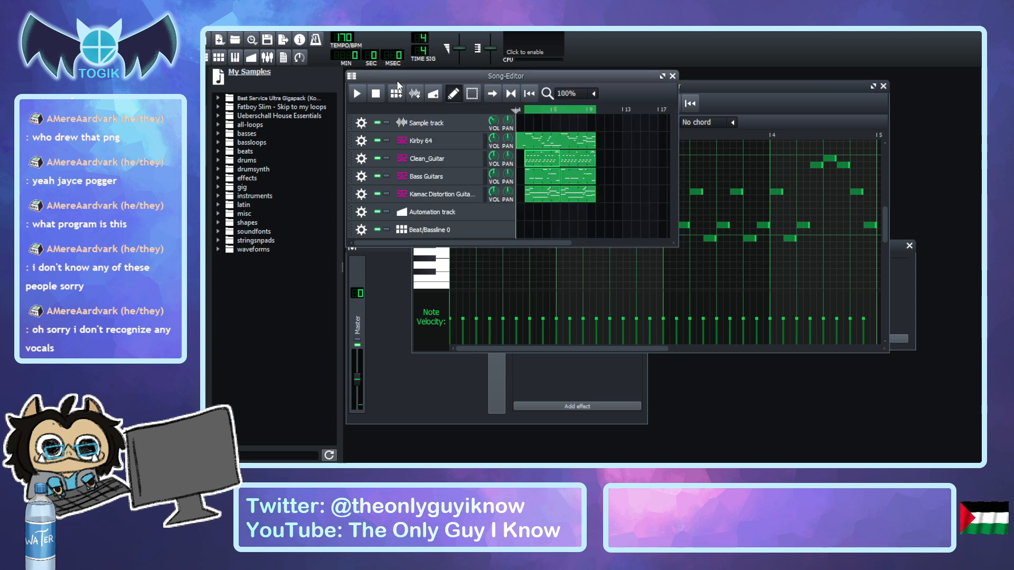
click(734, 87)
click(423, 108)
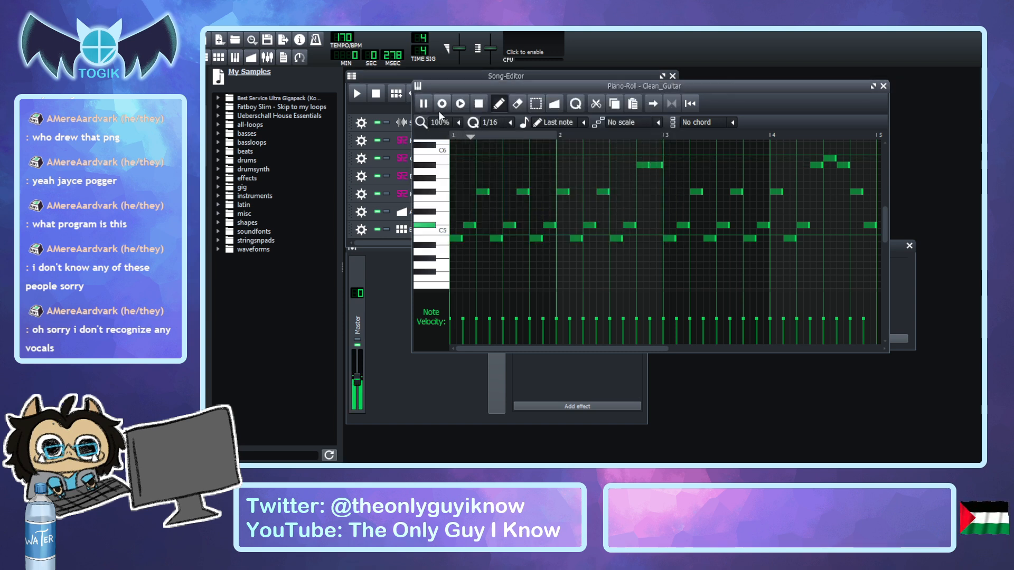
click(478, 105)
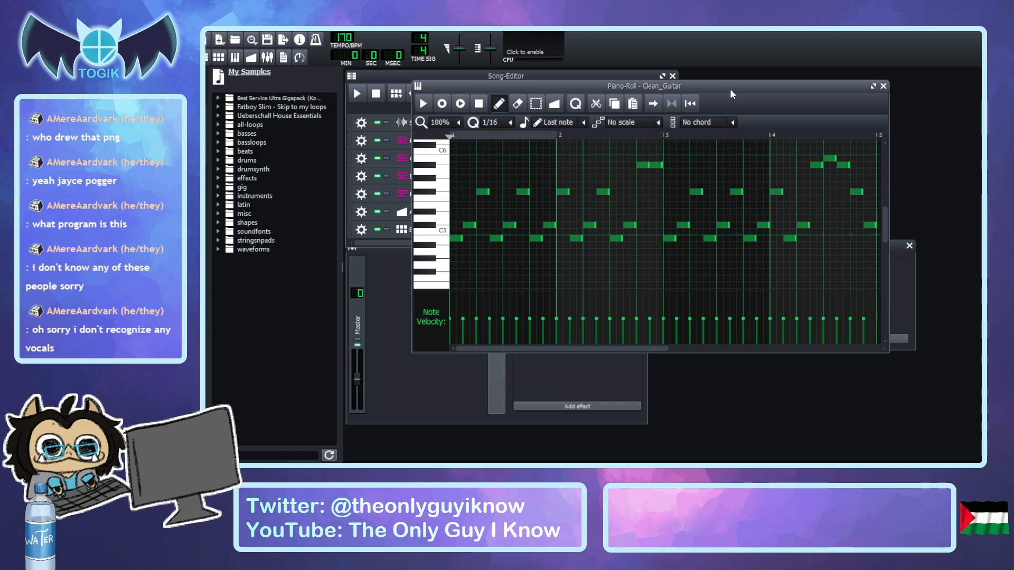
click(883, 86)
Open the Bass Guitars pattern in the Piano Roll, listen to it, stop playback and close the editor.
click(556, 175)
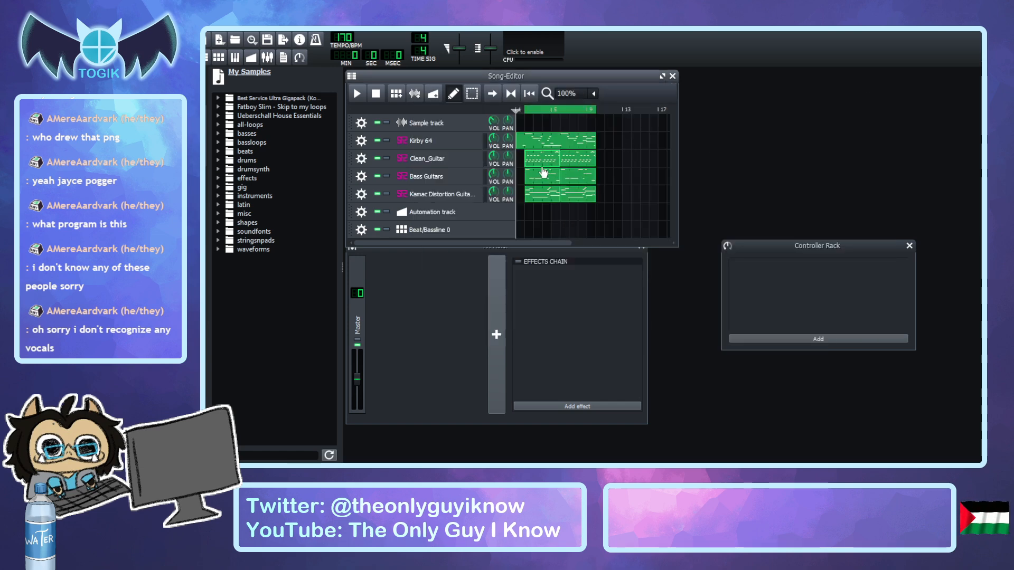
double_click(552, 182)
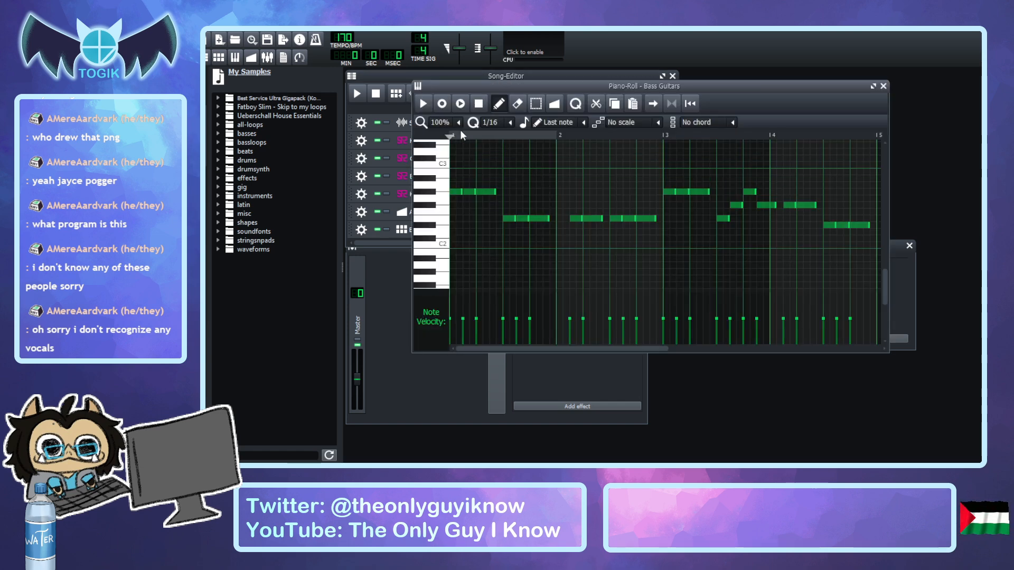
click(426, 106)
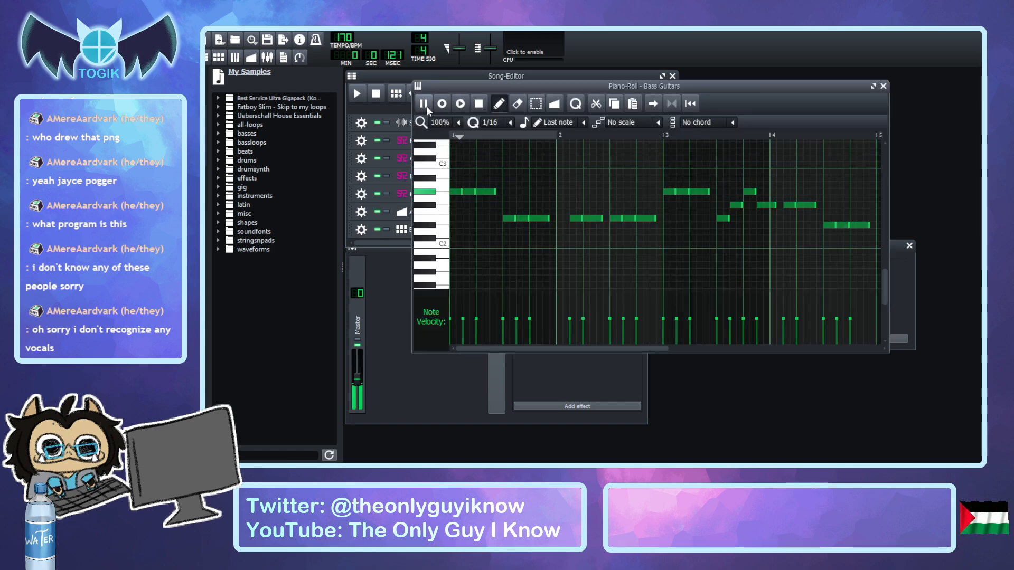
click(478, 104)
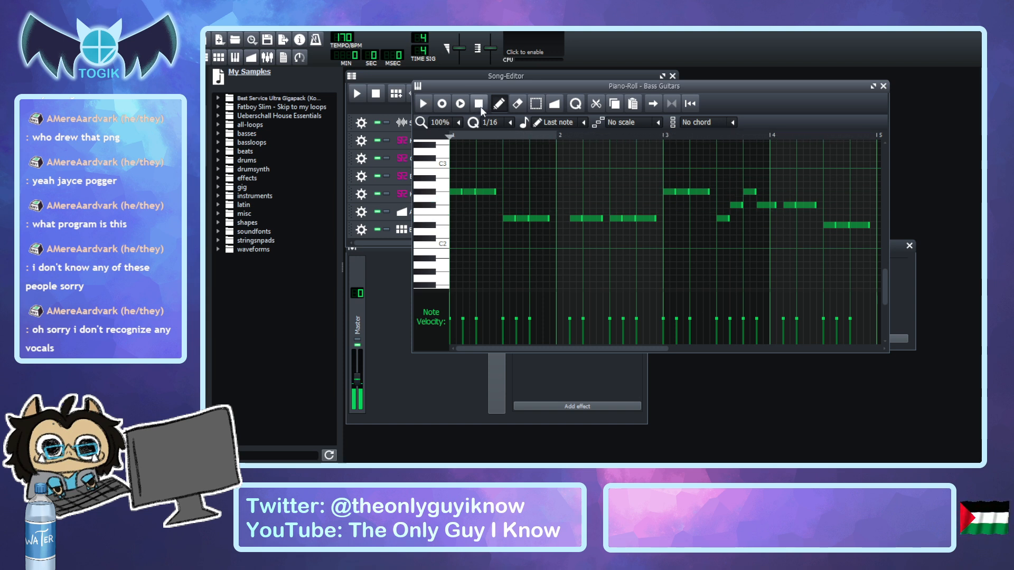
click(883, 86)
Open the Kamac Distortion Guitar pattern in the Piano Roll, listen to it and stop playback.
double_click(548, 197)
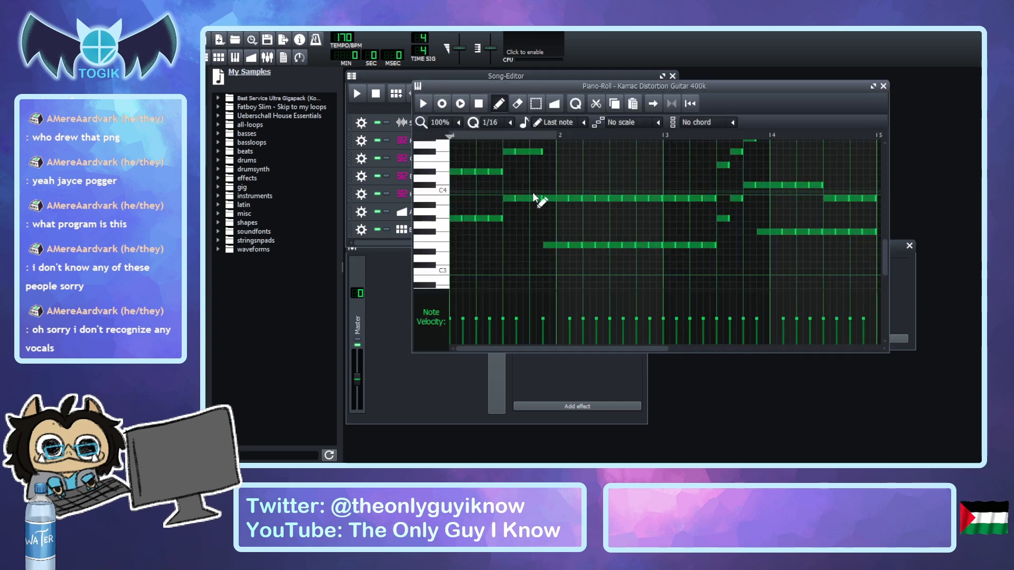
click(423, 103)
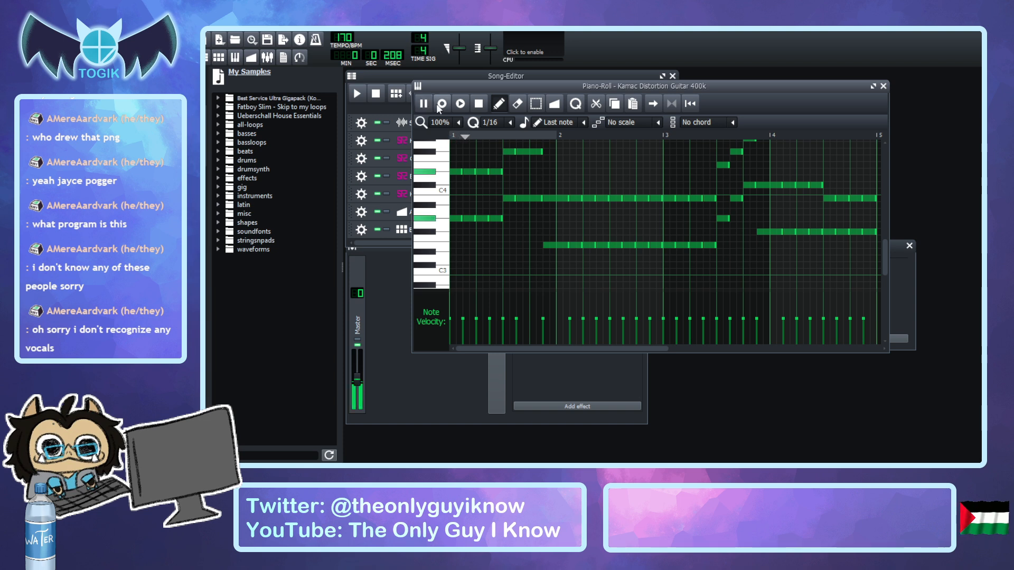
click(482, 107)
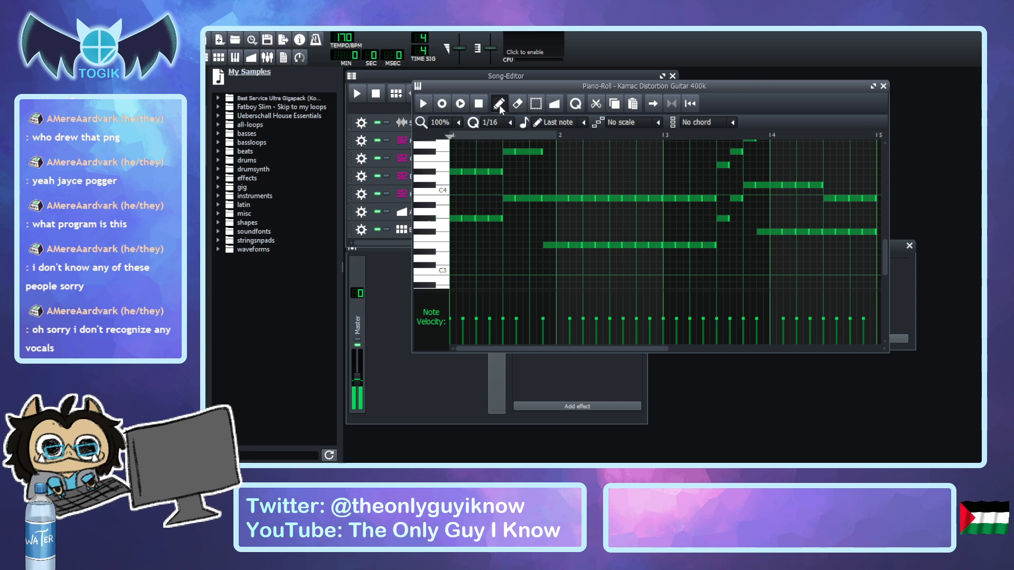
Close the Piano Roll, play the whole arrangement with all tracks and stop playback.
click(884, 86)
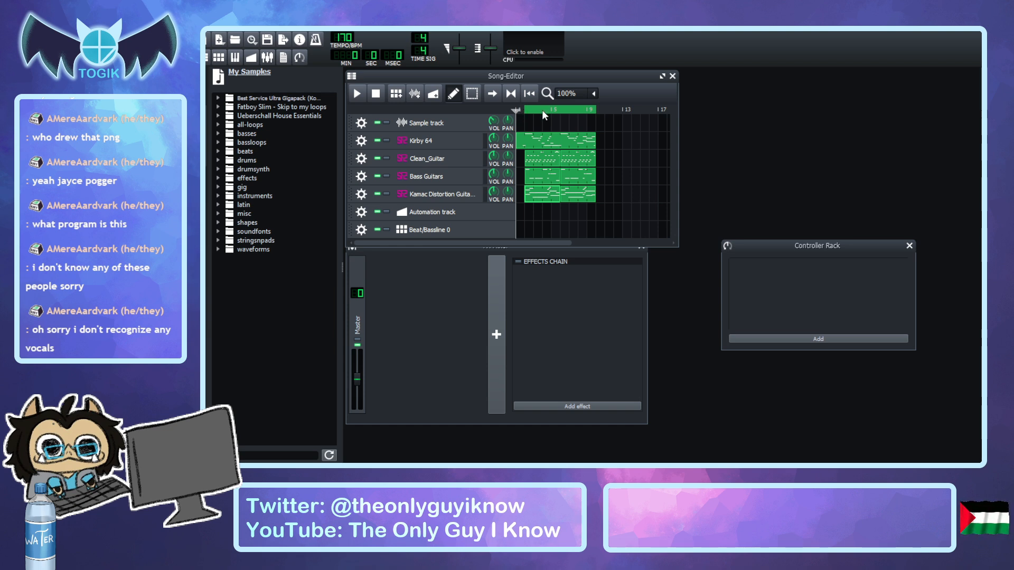
click(358, 95)
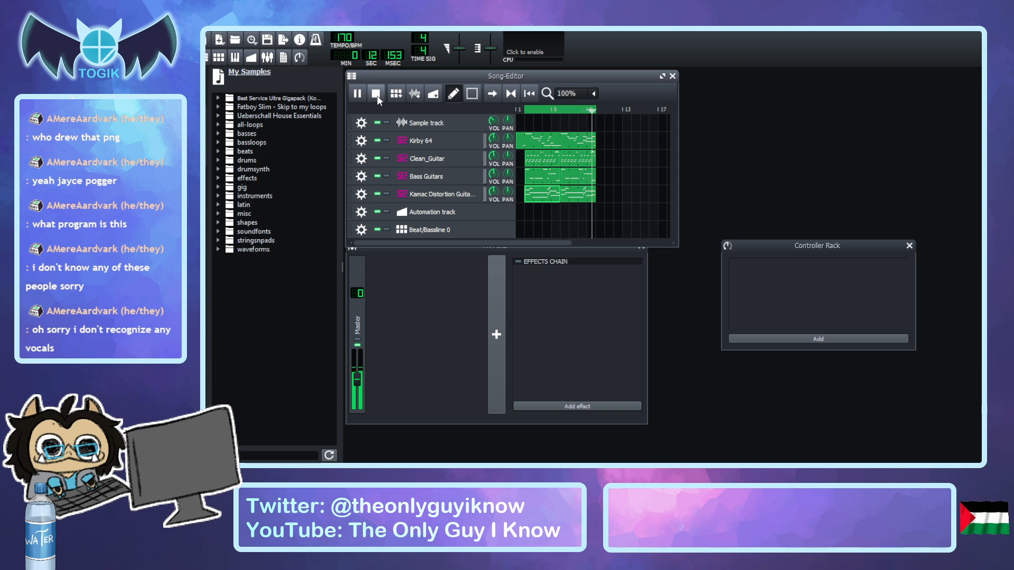
click(376, 95)
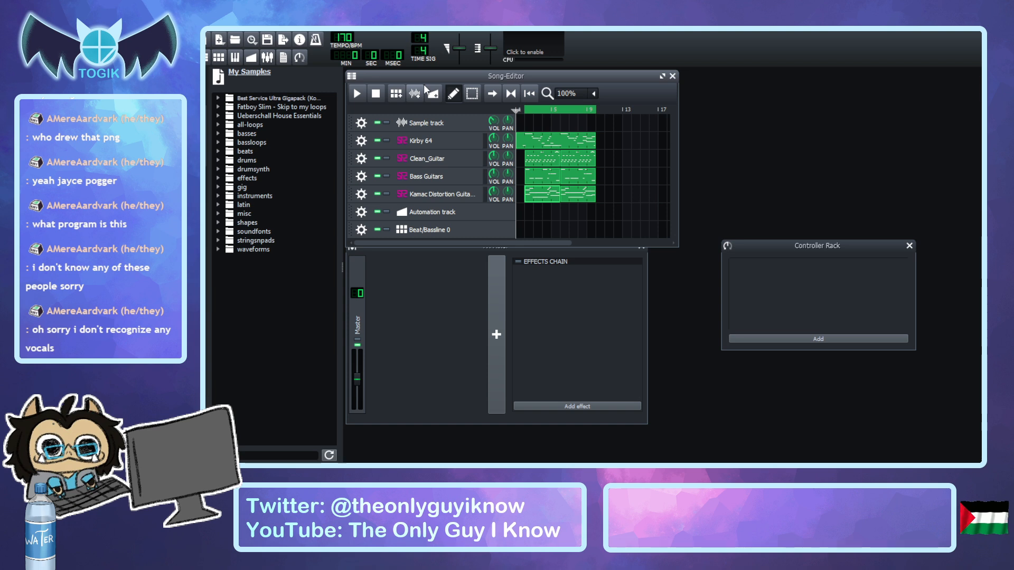
Play the whole arrangement, stop playback and turn off the Song-Editor's loop points.
click(363, 96)
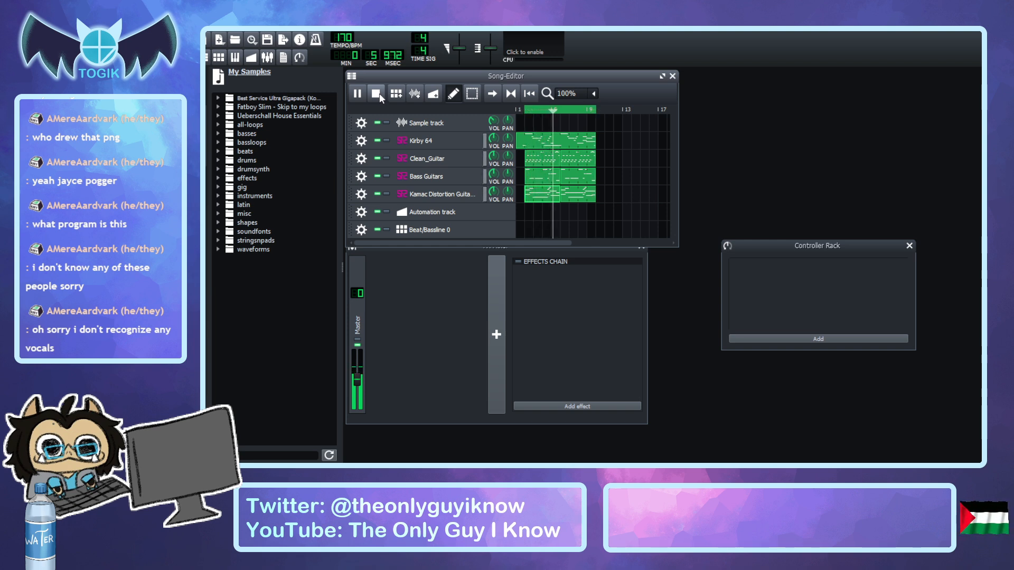
click(379, 93)
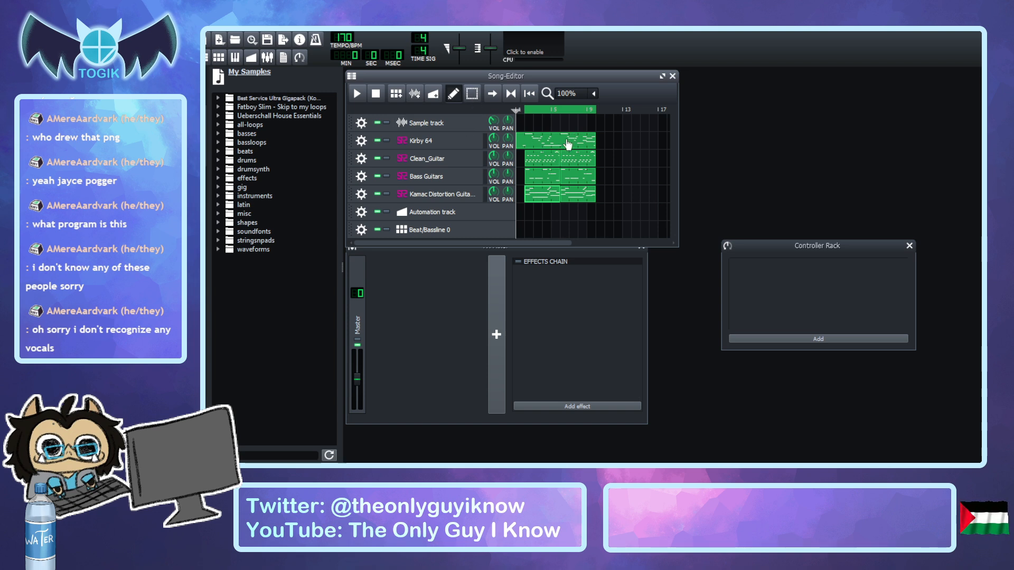
click(511, 92)
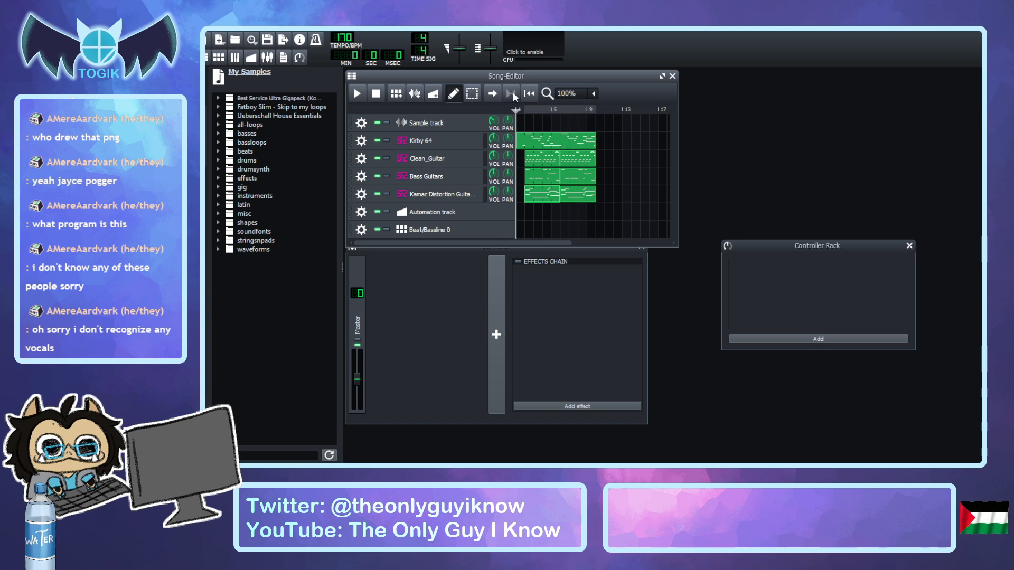
Open the Kirby 64 pattern, copy the phrase from bars 2 to 5, paste it at bar 10 and play it back.
double_click(561, 146)
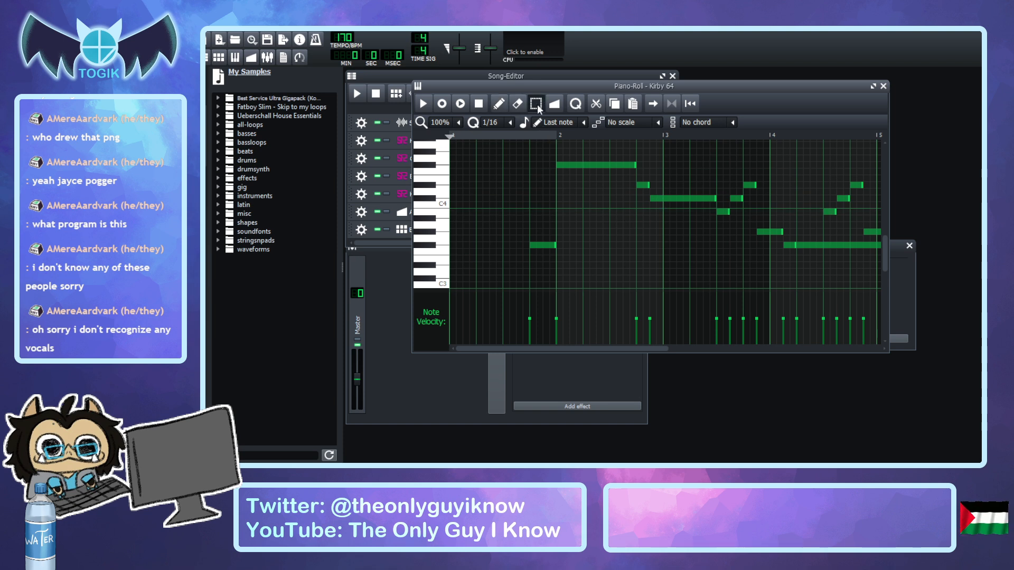
drag(580, 347, 590, 344)
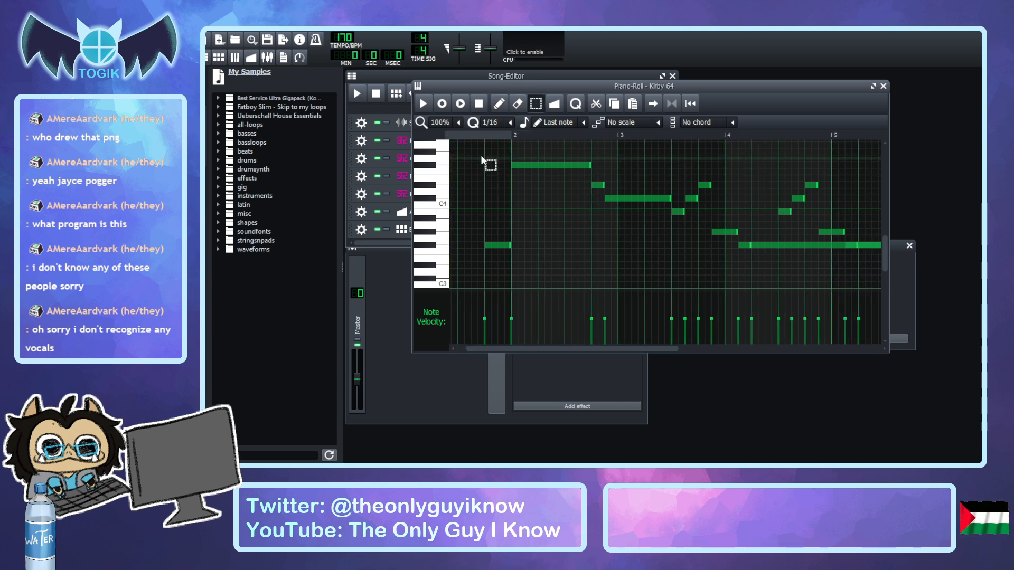
drag(518, 170, 873, 269)
drag(591, 347, 750, 352)
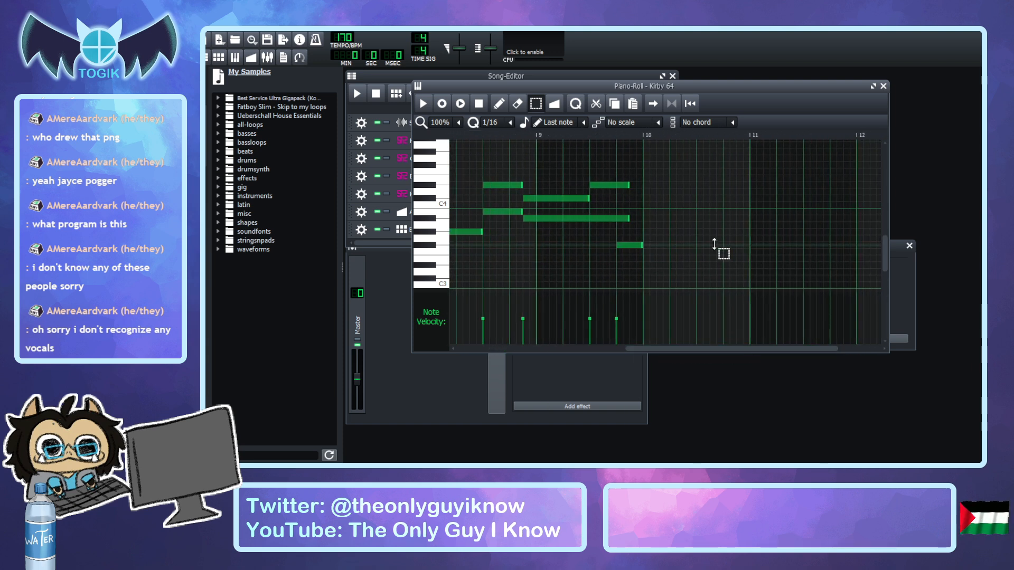
drag(660, 349, 500, 349)
click(627, 236)
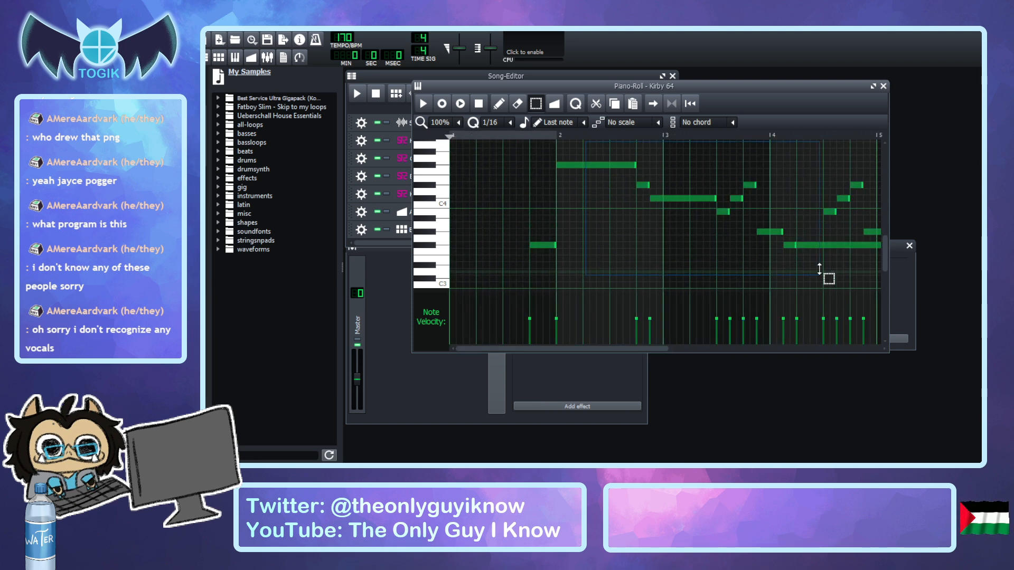
key(ctrl+a)
drag(613, 349, 781, 334)
click(619, 135)
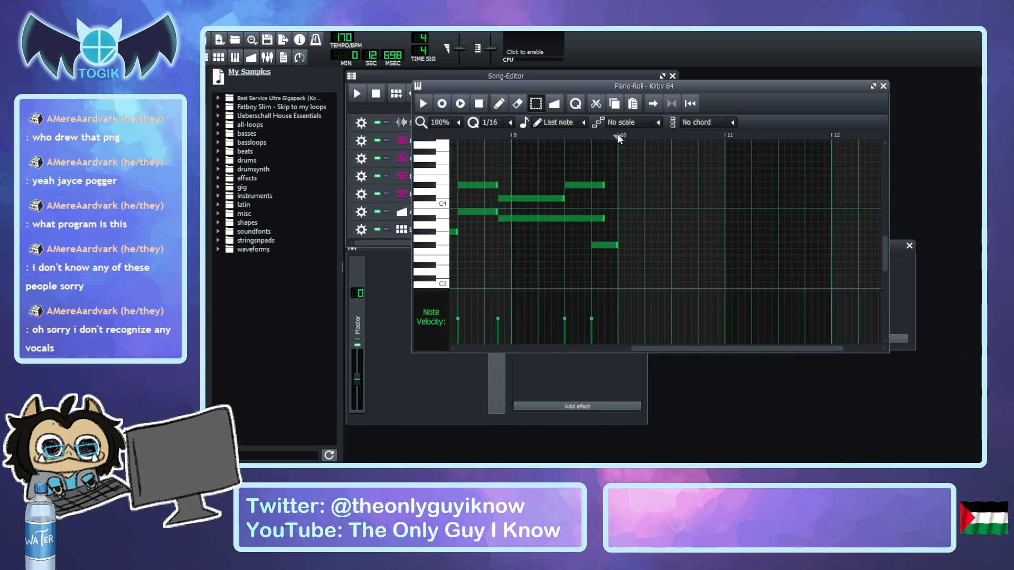
key(ctrl+v)
click(679, 253)
key(space)
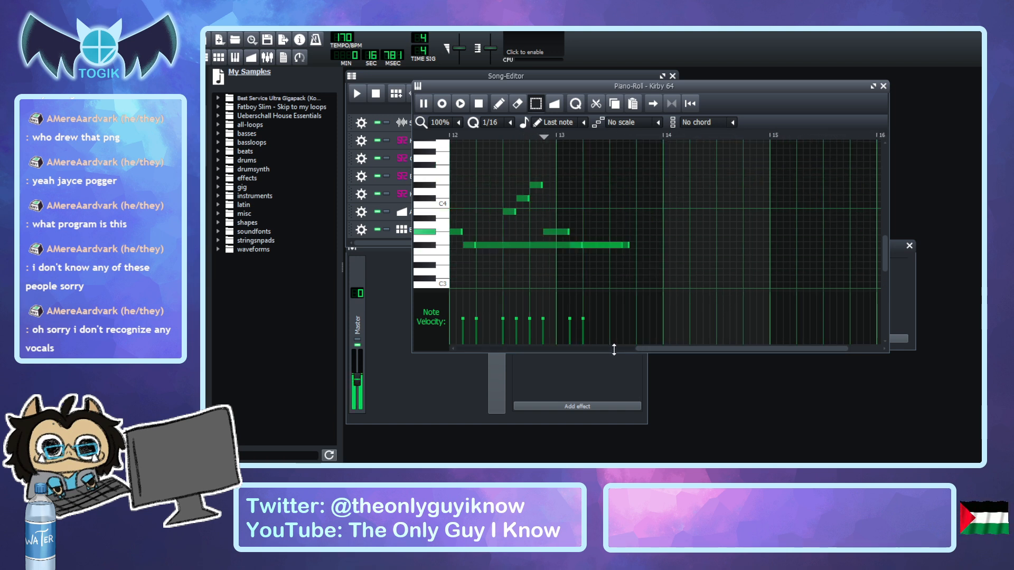
key(space)
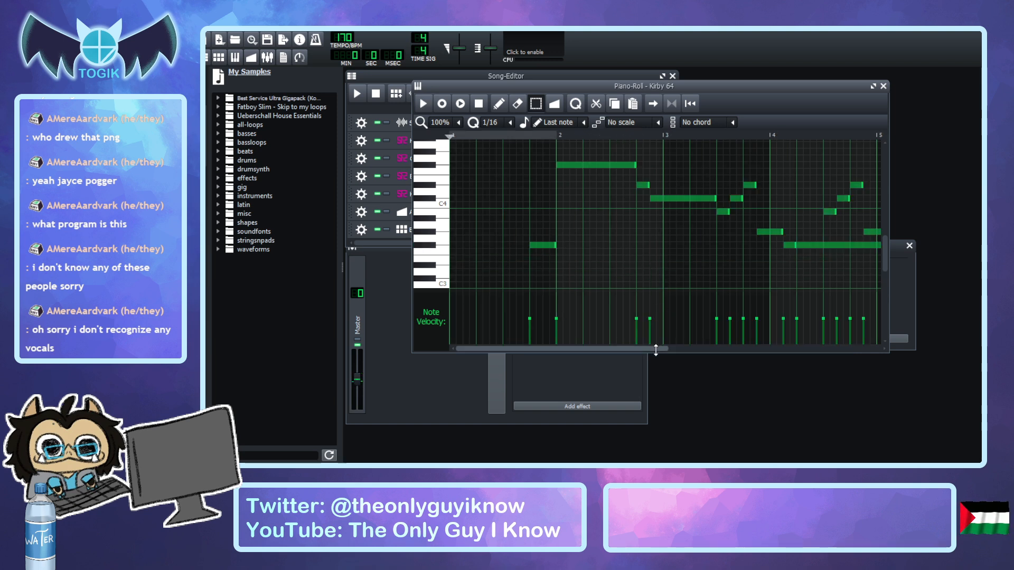
Add a quarter-note F#3 leading into bar 14 and a half-note G#3 at the start of bar 14.
drag(651, 348, 833, 312)
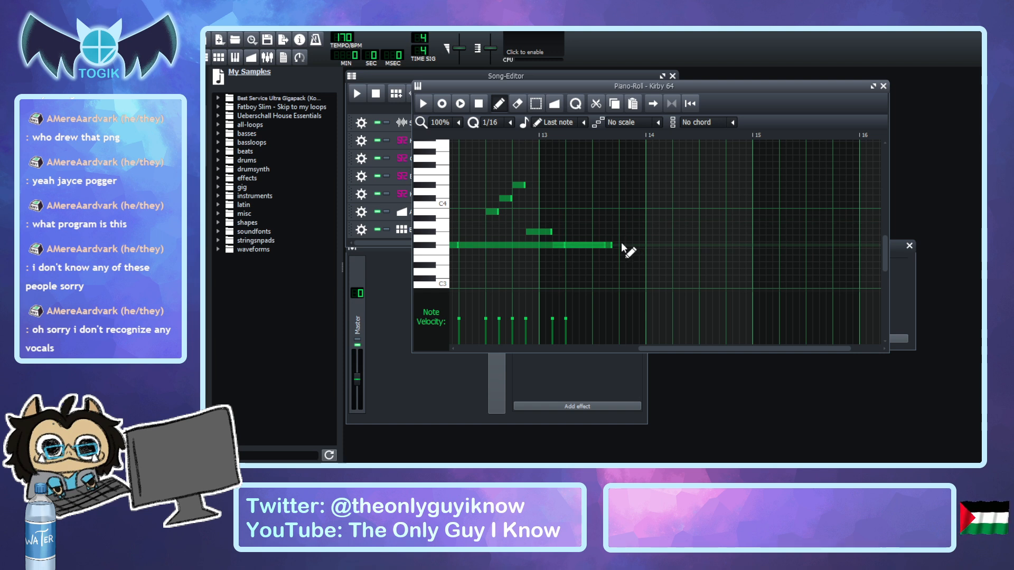
click(430, 246)
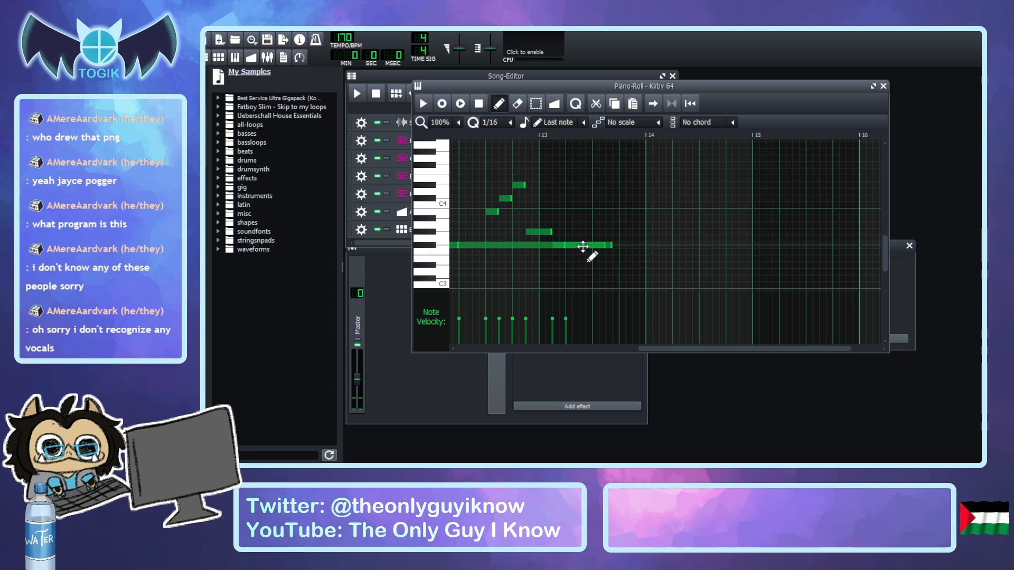
click(621, 246)
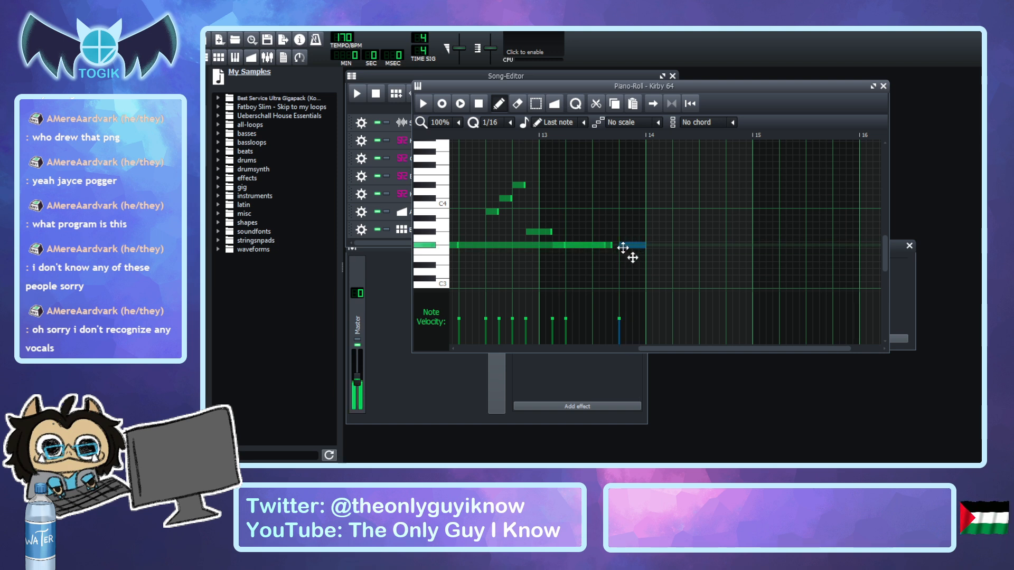
click(653, 232)
drag(670, 230, 701, 230)
Check the earlier phrase and continue bar 14 with dotted-quarter B3 and A#3 notes after the G#3.
drag(651, 350, 575, 337)
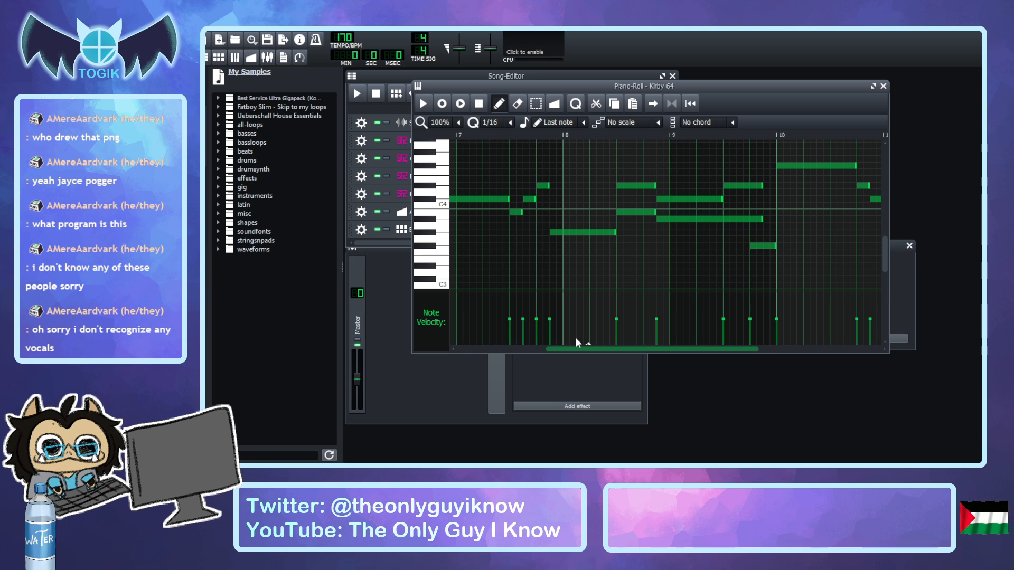
drag(576, 338, 569, 337)
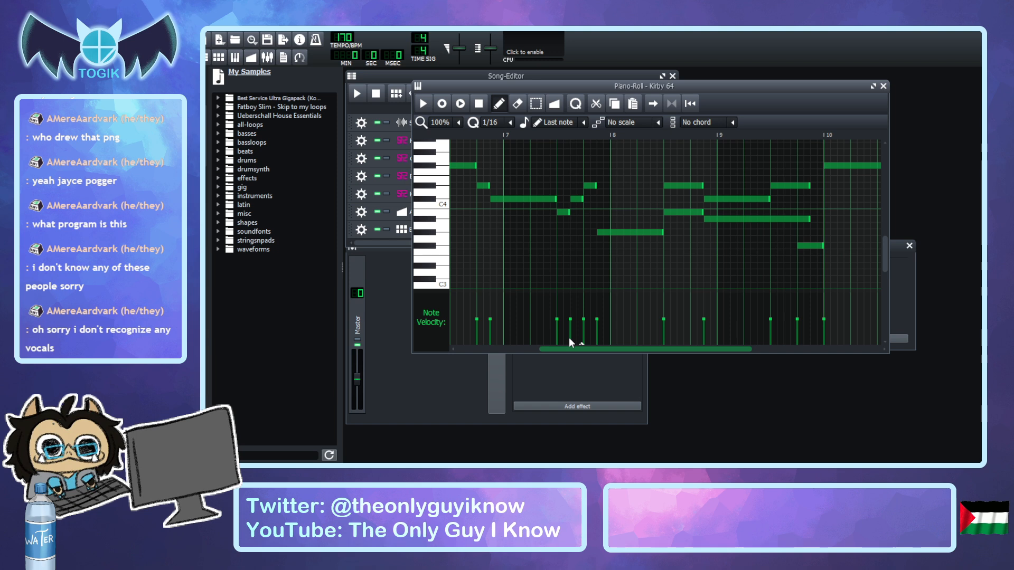
drag(569, 337, 561, 338)
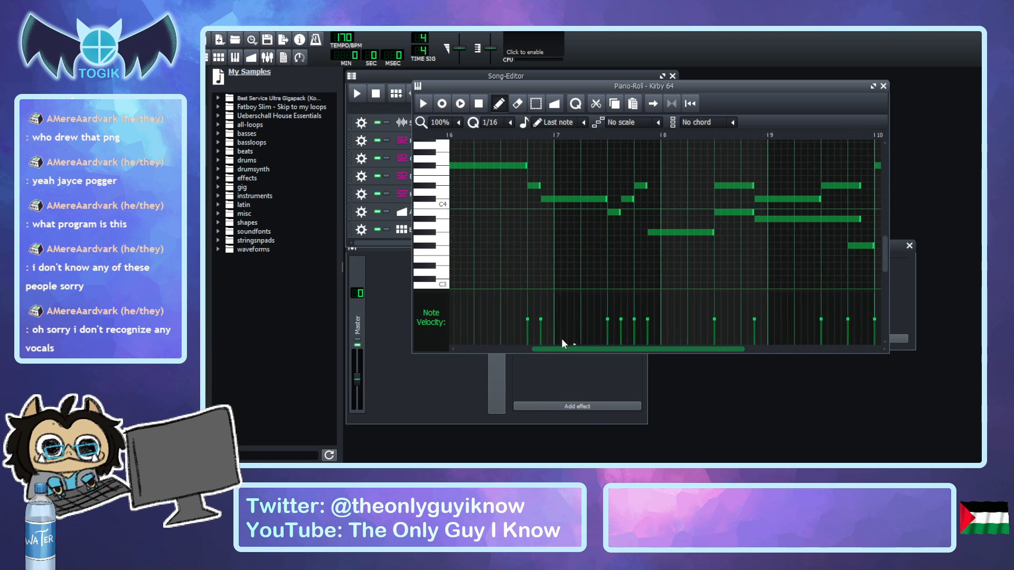
drag(562, 338, 663, 349)
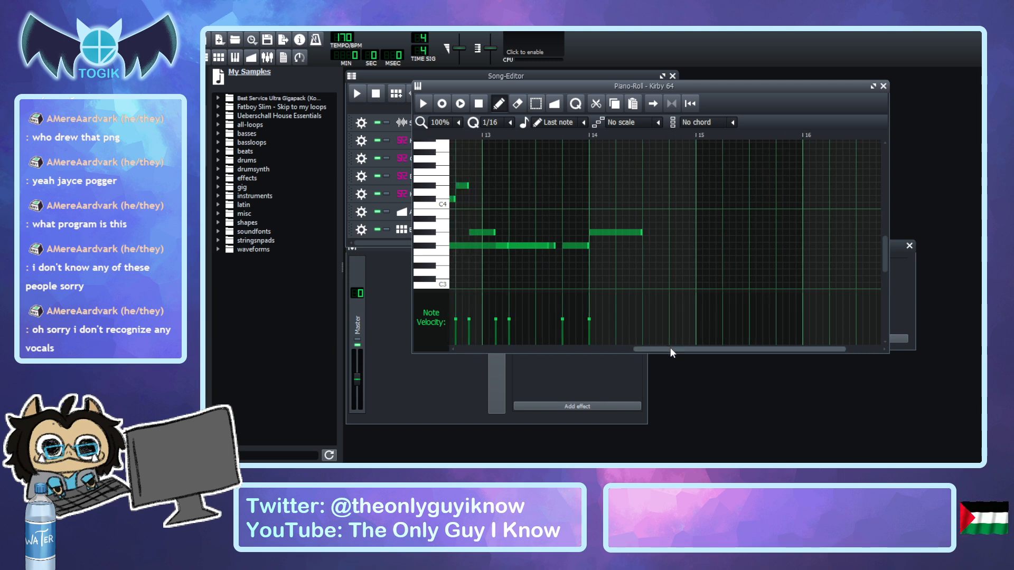
drag(670, 348, 678, 350)
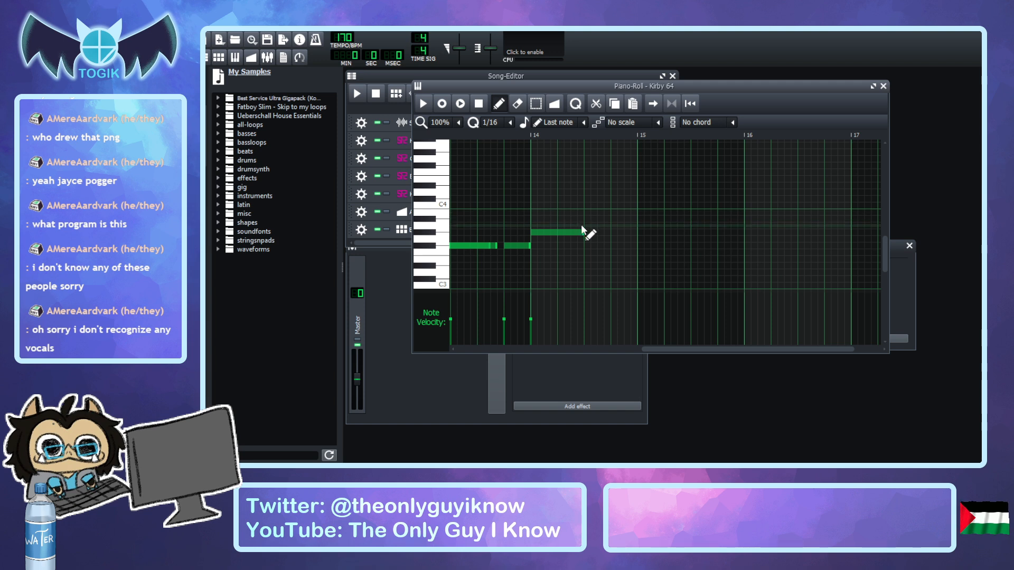
click(434, 219)
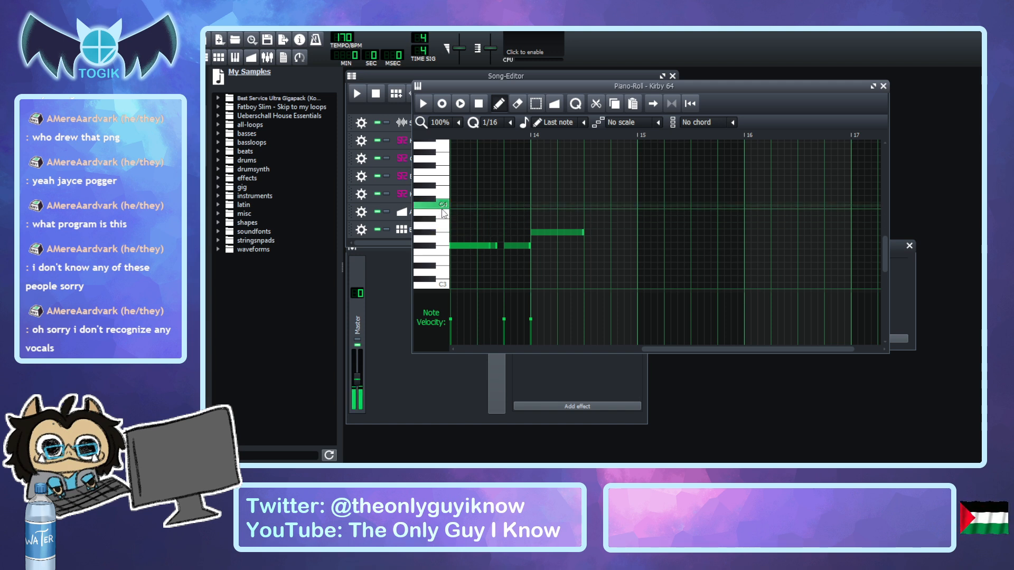
click(445, 214)
drag(585, 226, 590, 212)
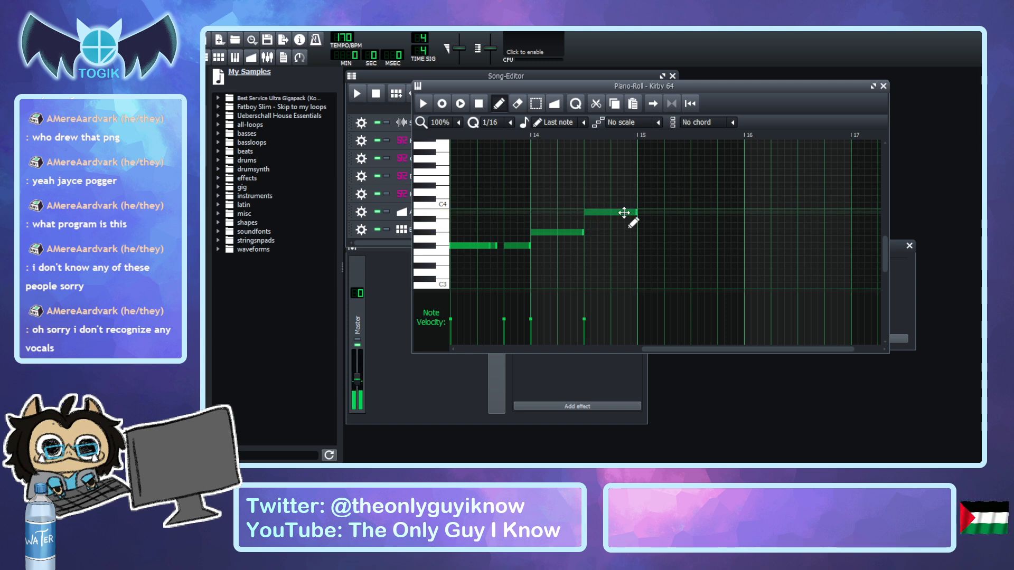
drag(619, 212, 625, 212)
drag(664, 346, 666, 325)
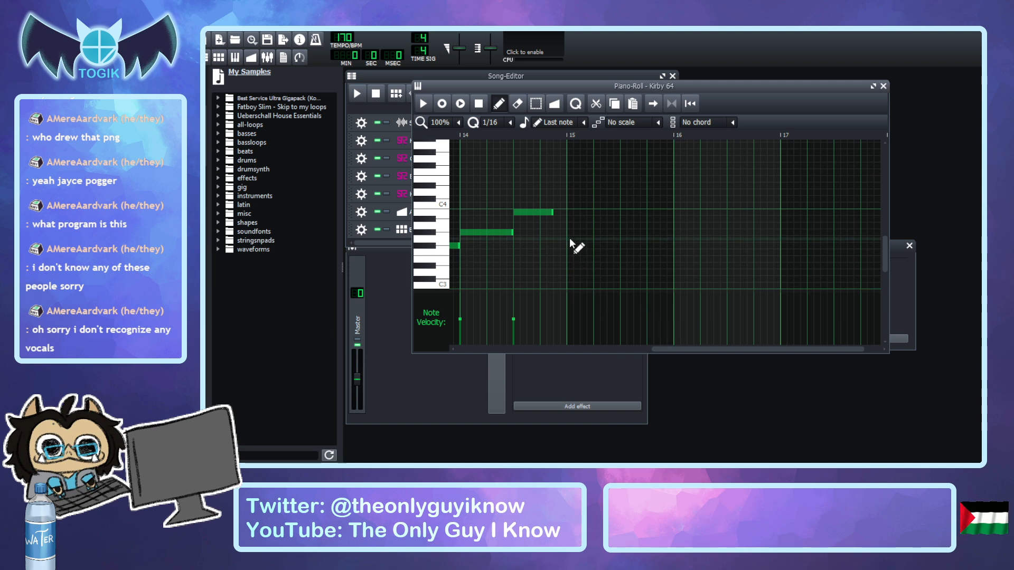
click(559, 218)
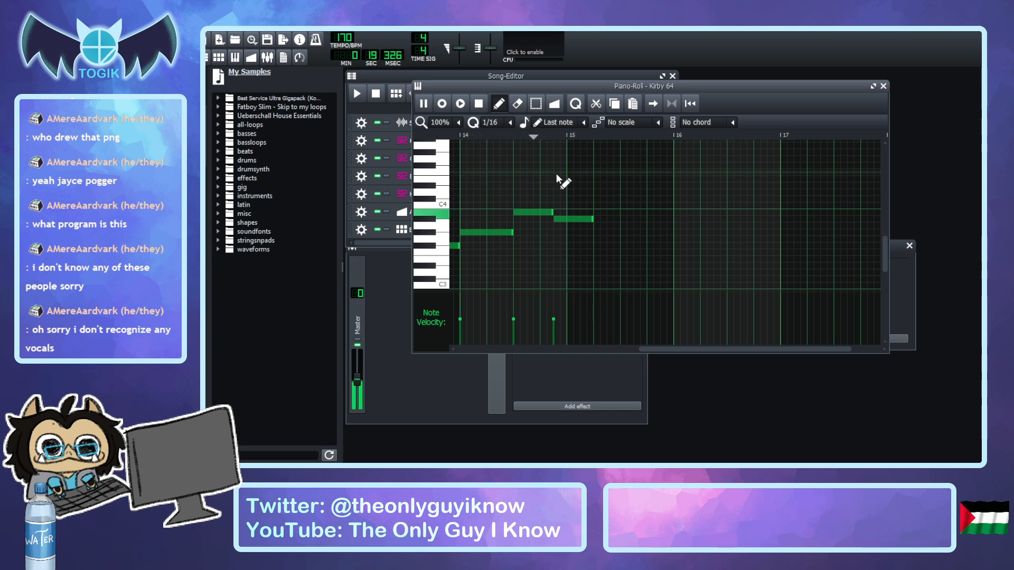
Stop playback, set the playback position to bar 14 and listen to the newly added notes.
key(space)
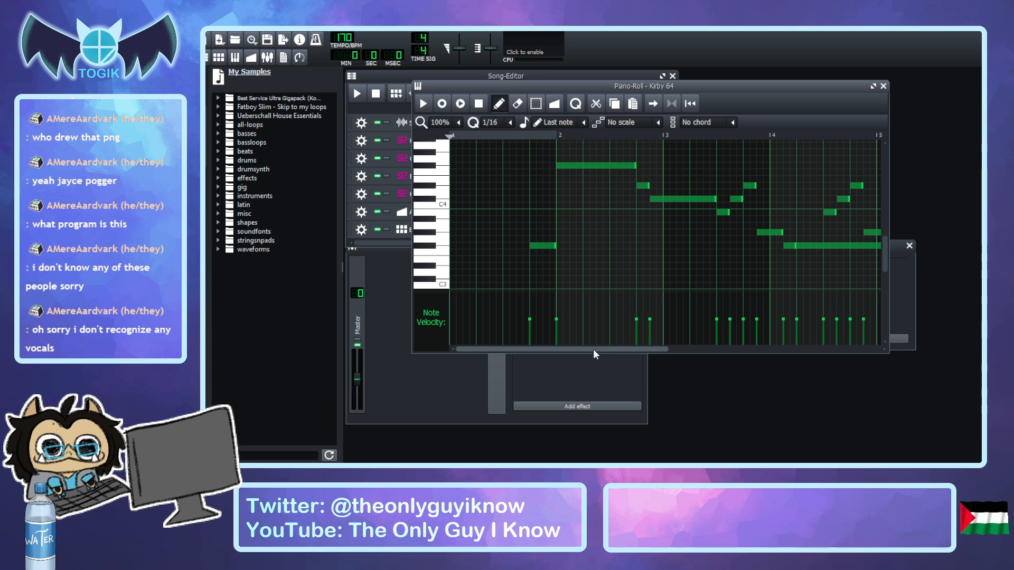
scroll(592, 347, right, 2)
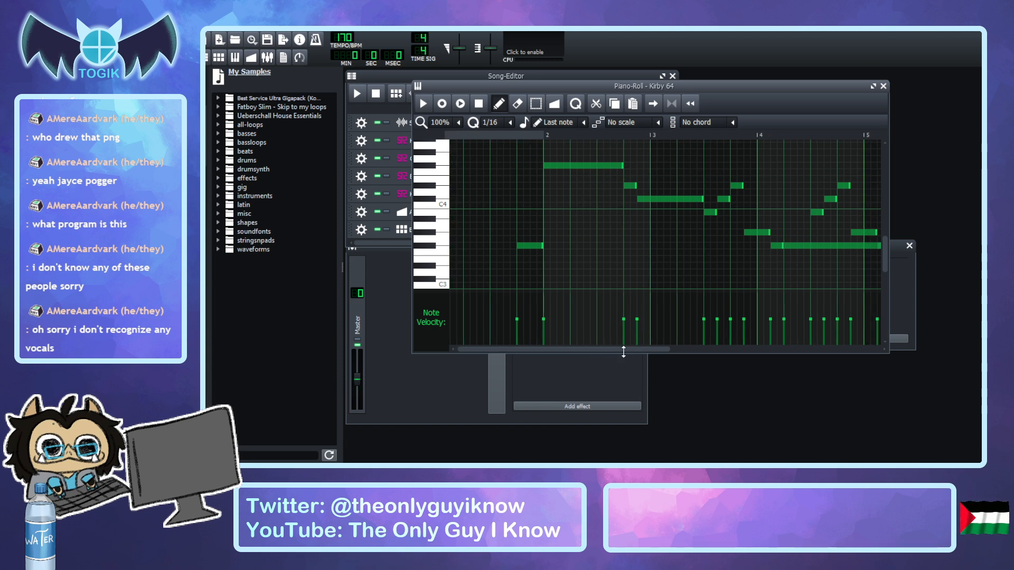
drag(625, 349, 803, 351)
click(479, 133)
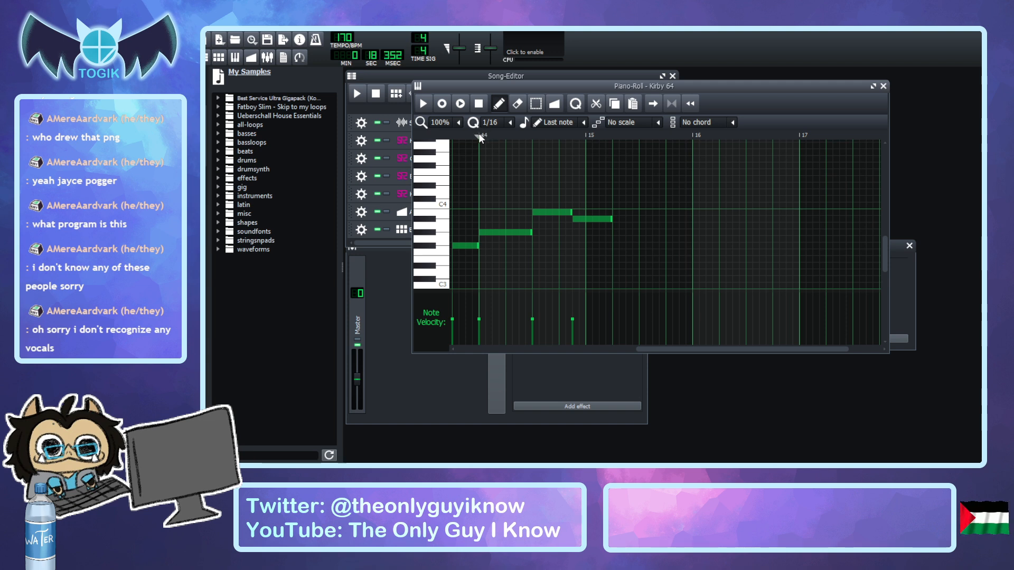
key(space)
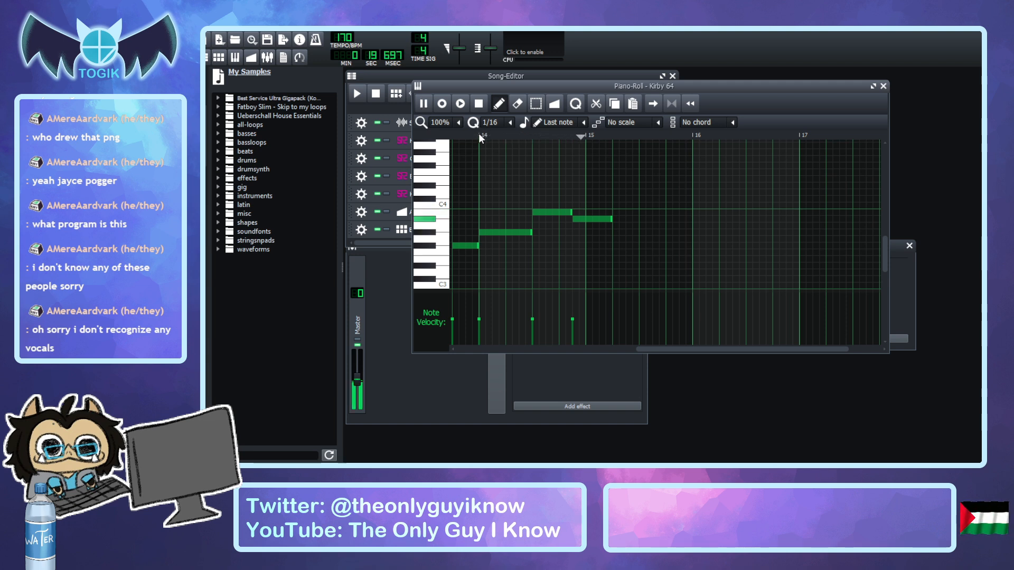
key(space)
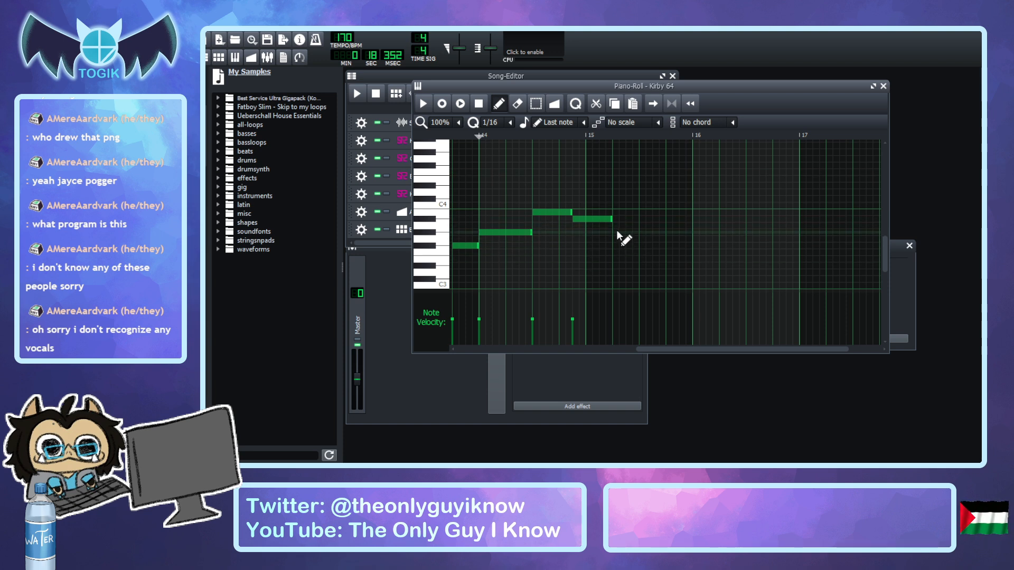
Add eighth-note F#3 and D#4 notes in bar 15 after the A#3 and play from bar 14.
mouse_move(618, 234)
mouse_down()
mouse_move(617, 245)
mouse_move(640, 246)
mouse_move(625, 247)
mouse_move(629, 185)
mouse_up()
key(space)
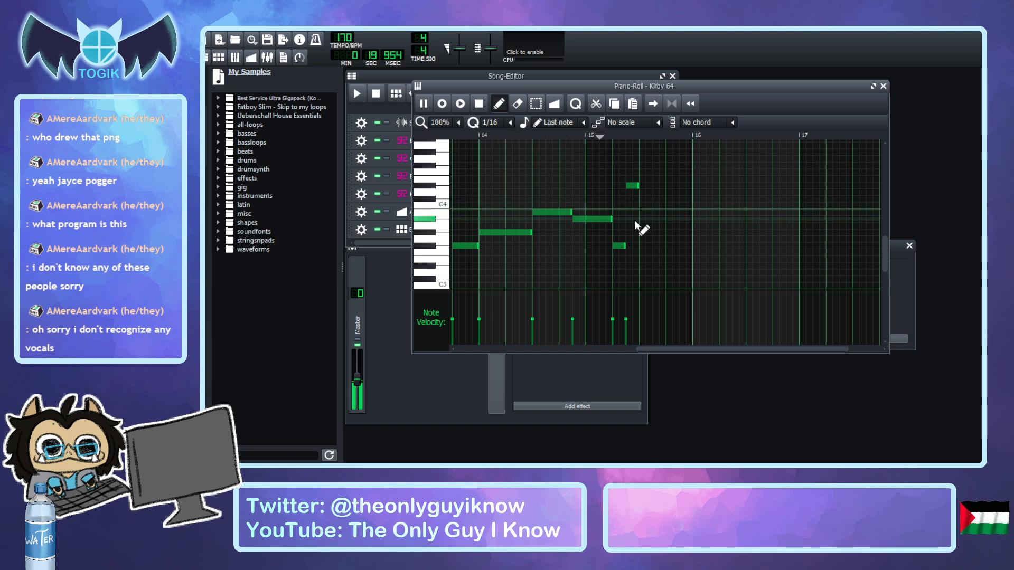
key(space)
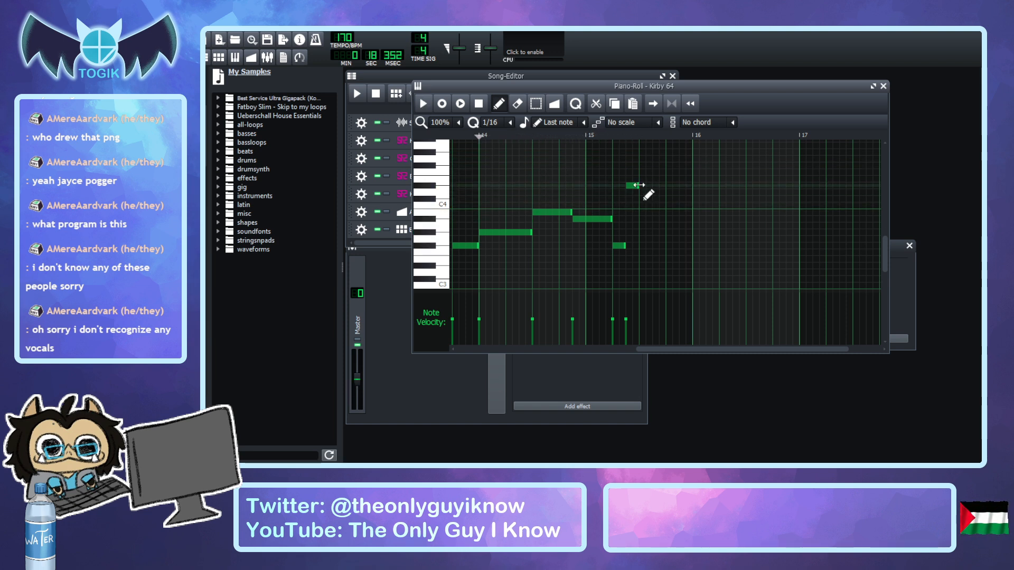
Lengthen the bar 15 D#4 to a quarter note and follow it with eighth-note C#4 and B3 and a quarter-note C#4.
drag(652, 185, 665, 201)
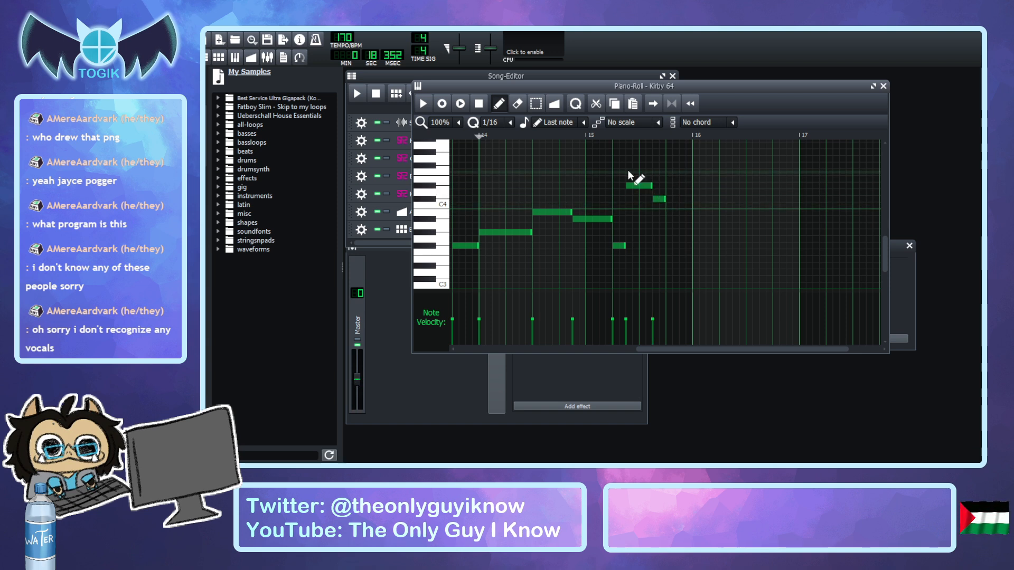
click(672, 212)
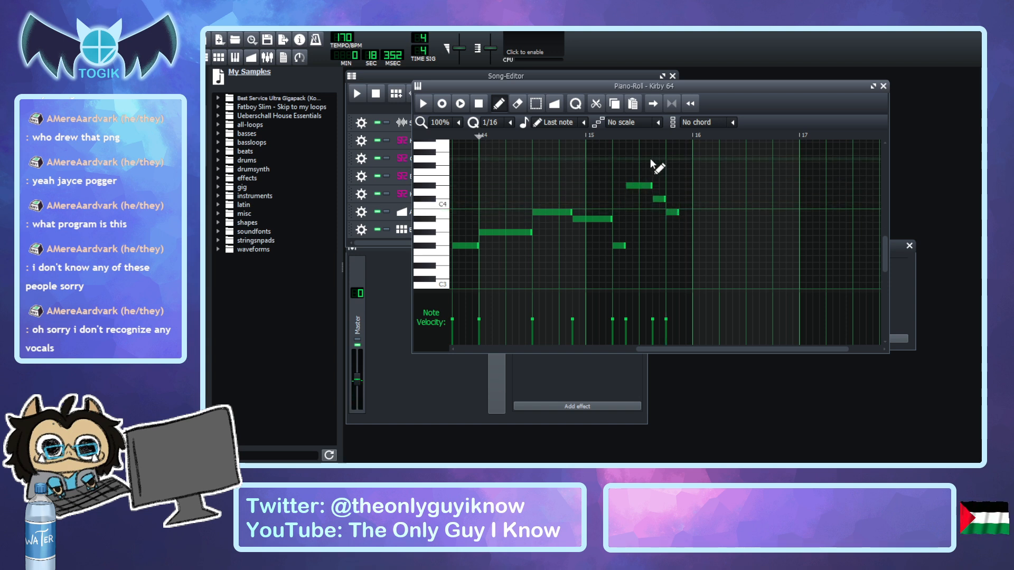
click(685, 199)
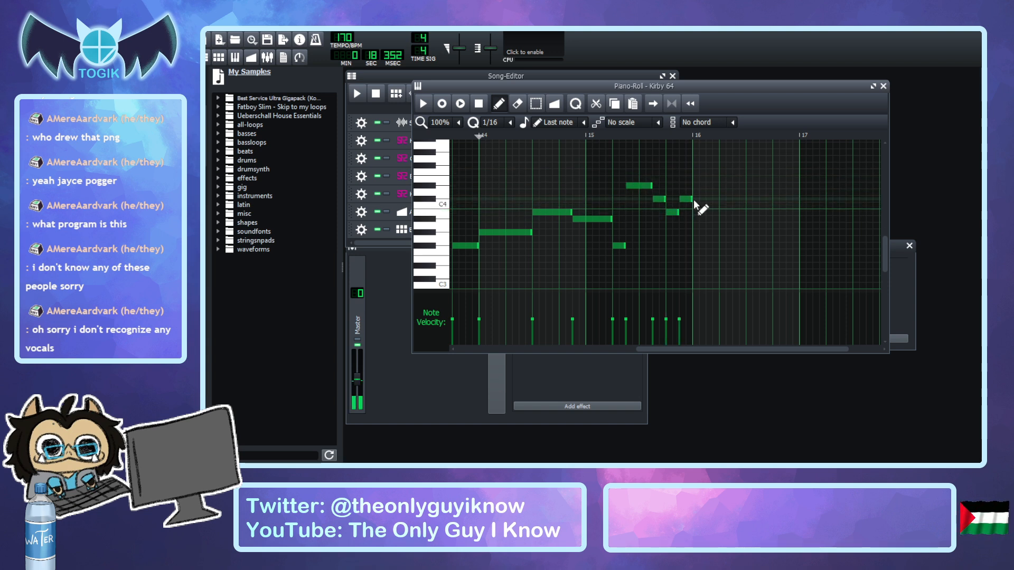
drag(703, 198, 710, 200)
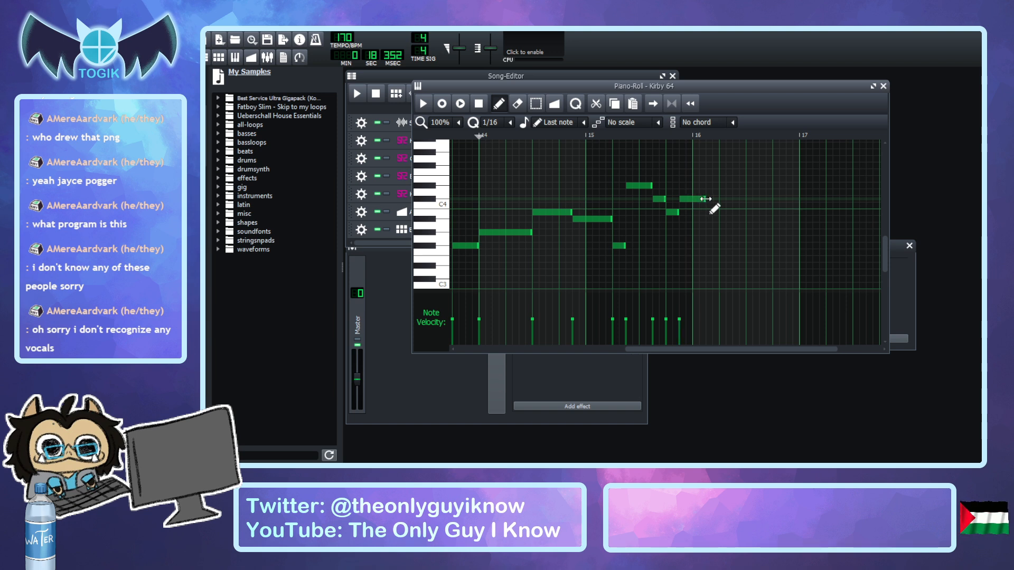
Add a quarter-note D#4 and a dotted-quarter B3 in bar 16 and play the melody from bar 14.
click(713, 188)
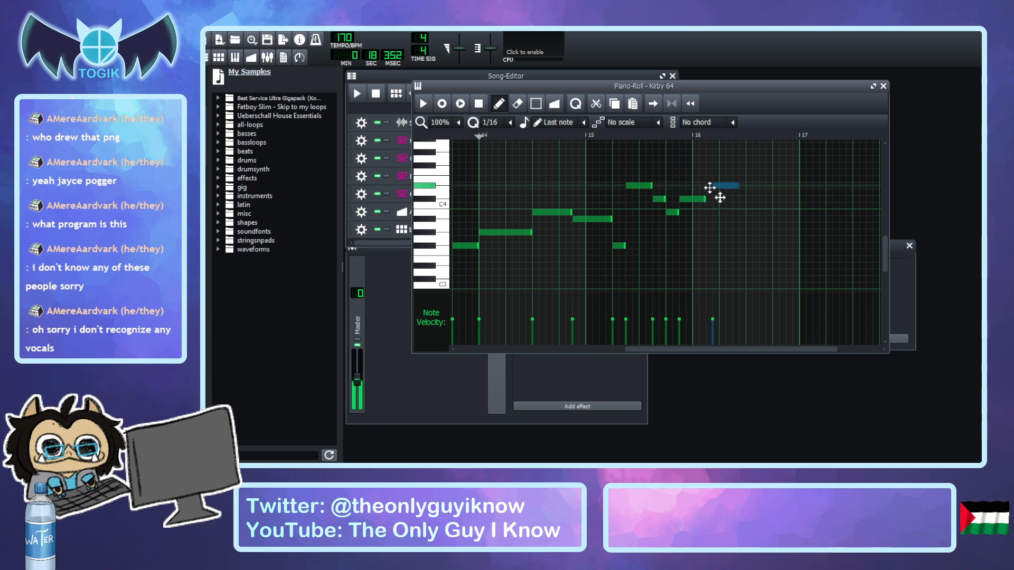
click(734, 200)
drag(735, 200, 771, 213)
key(space)
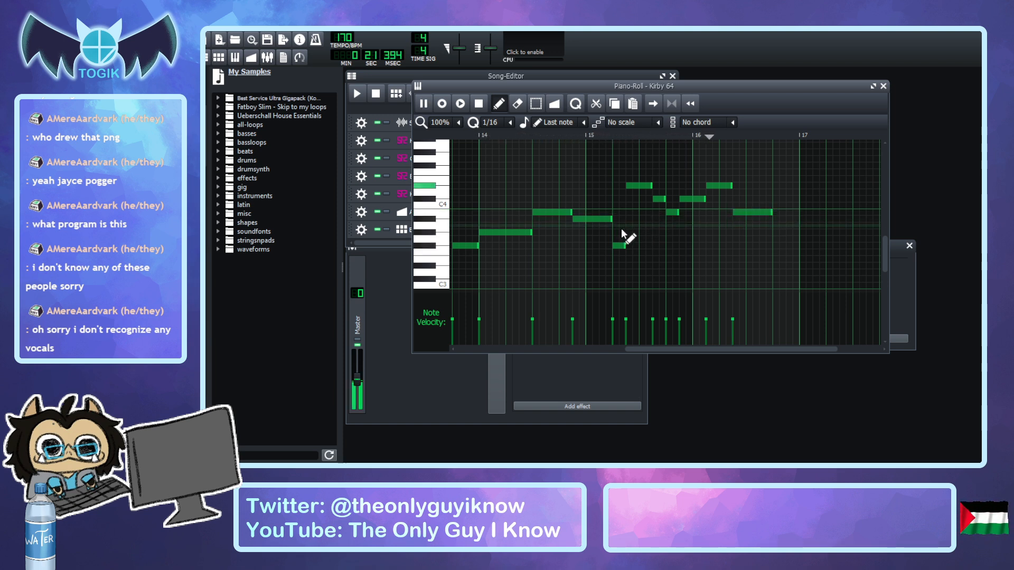
Lengthen the last B3 in bar 16 to almost the middle of bar 17, play it from bar 14 and close the Piano-Roll.
key(space)
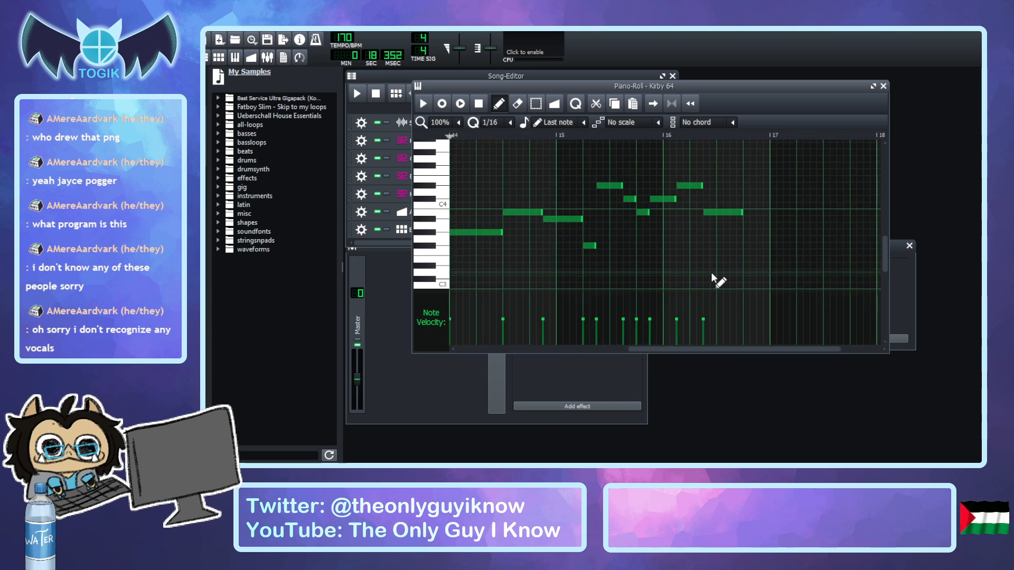
drag(741, 214, 763, 214)
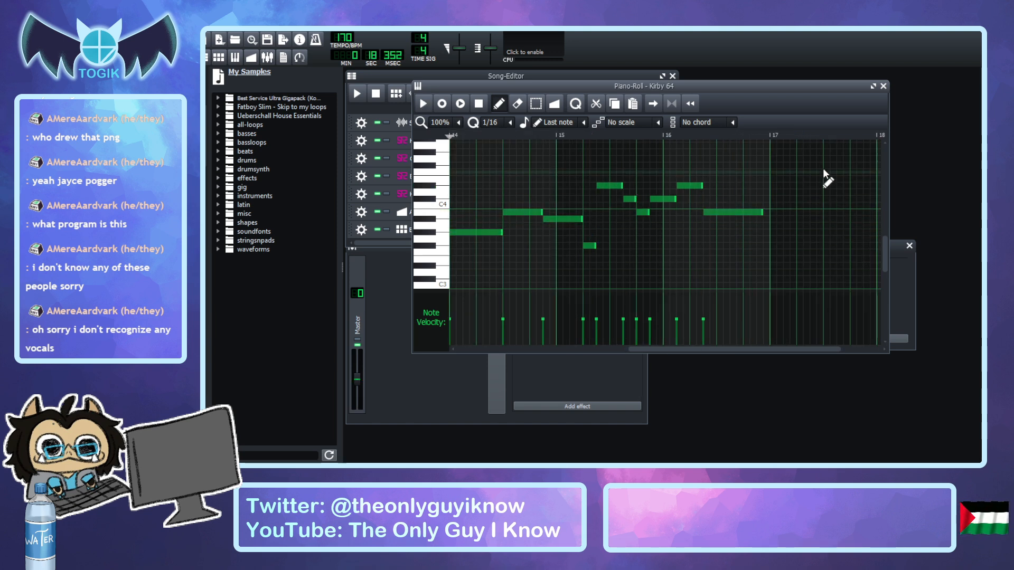
key(space)
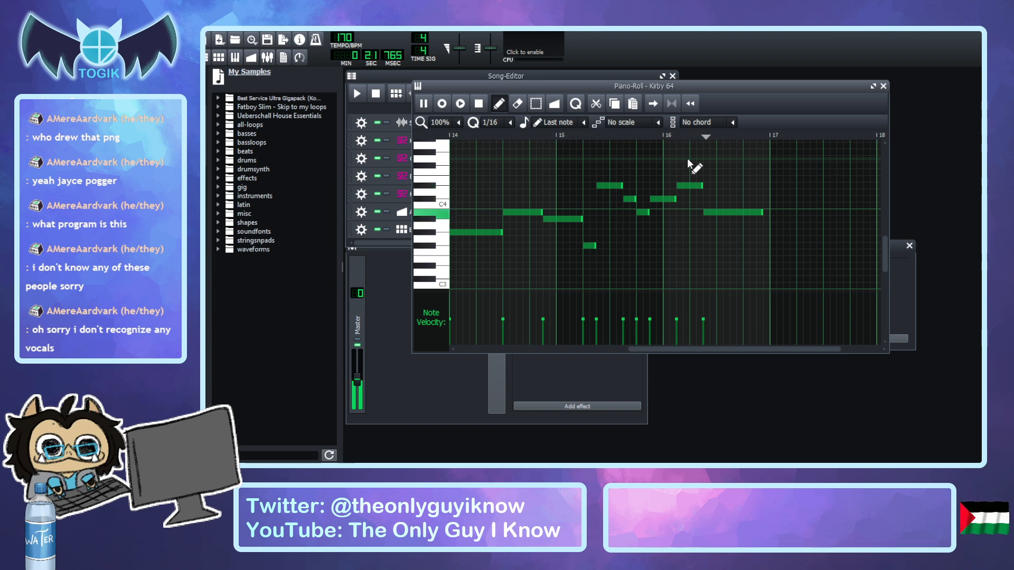
key(space)
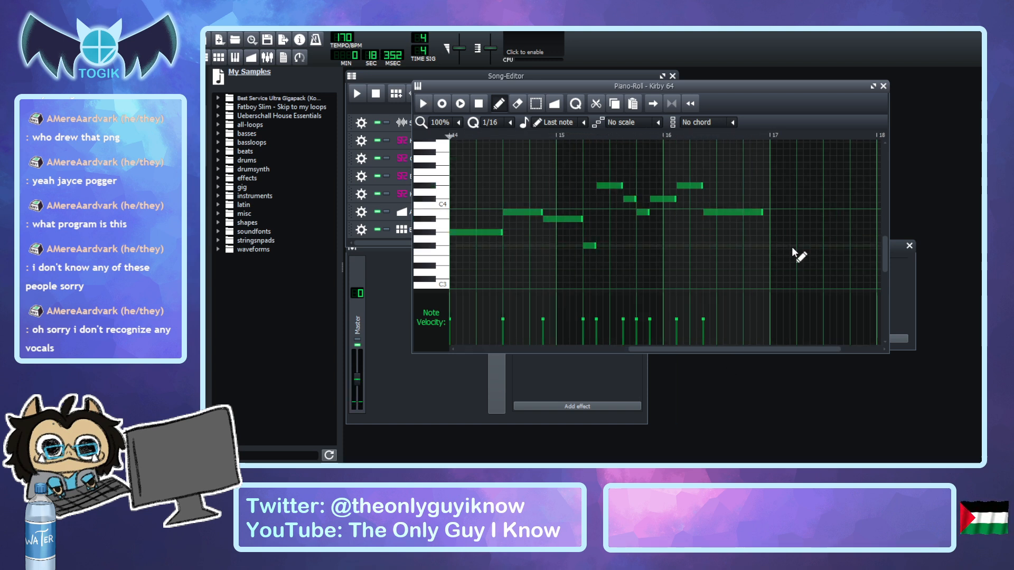
drag(760, 211, 816, 216)
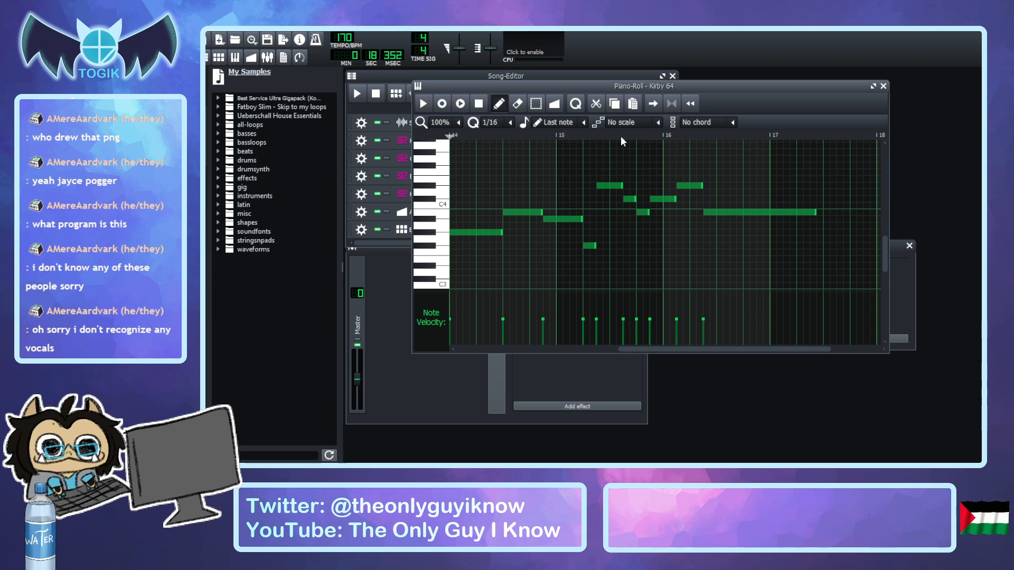
key(space)
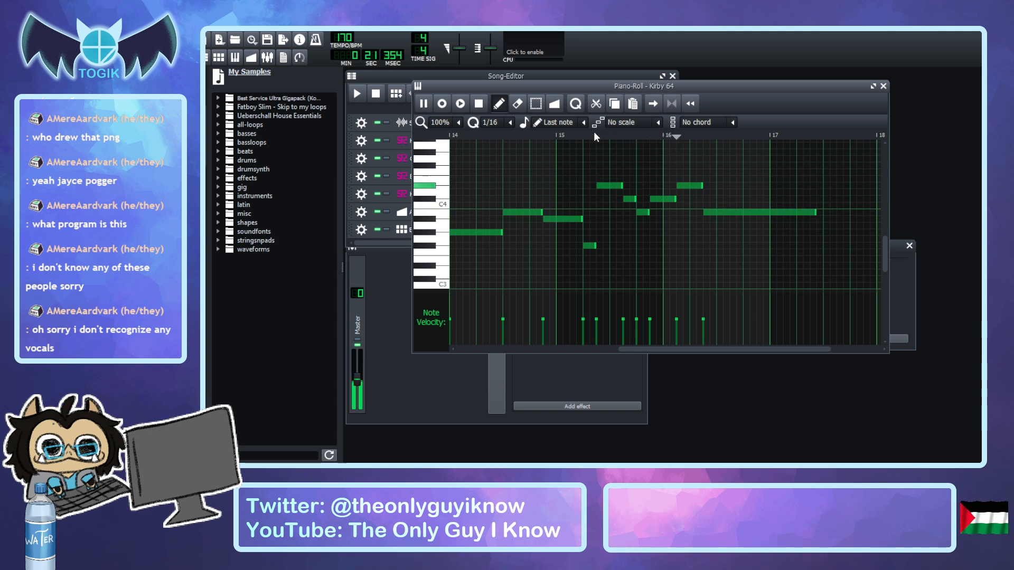
key(space)
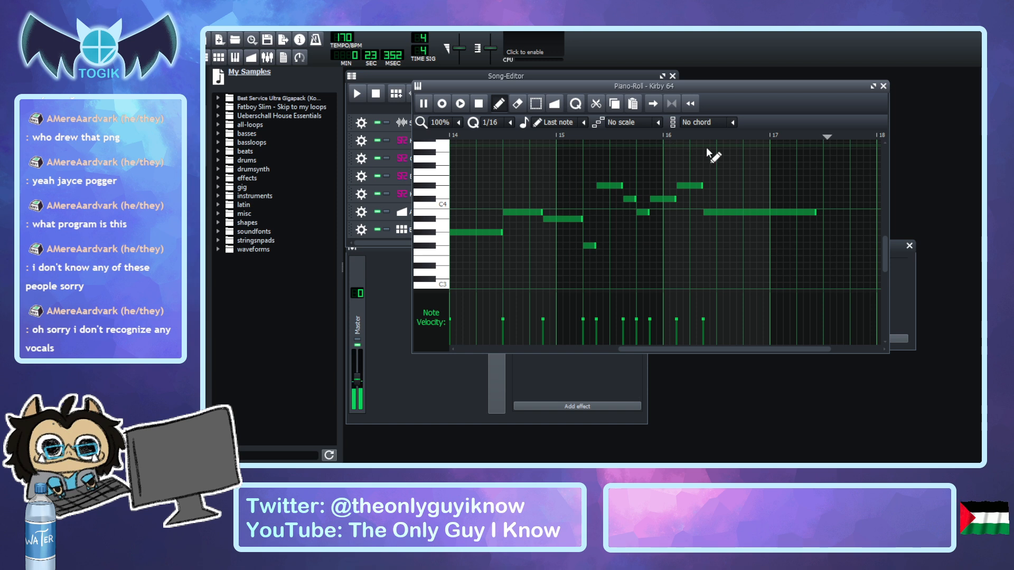
click(883, 86)
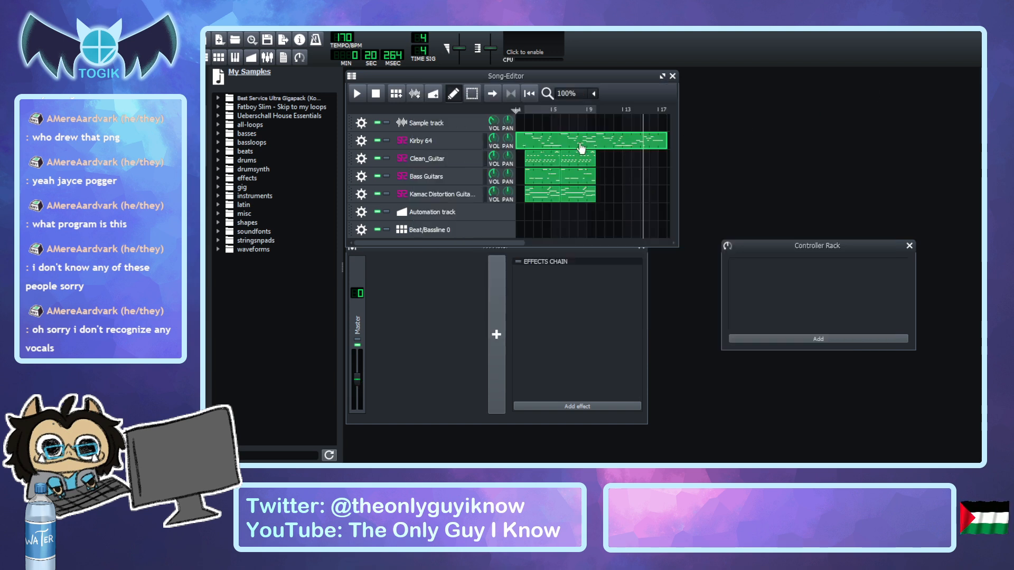
Mute Clean_Guitar, repeat the four-bar Bass Guitars and distortion guitar patterns at bar 10, and listen to the song from the start.
click(377, 158)
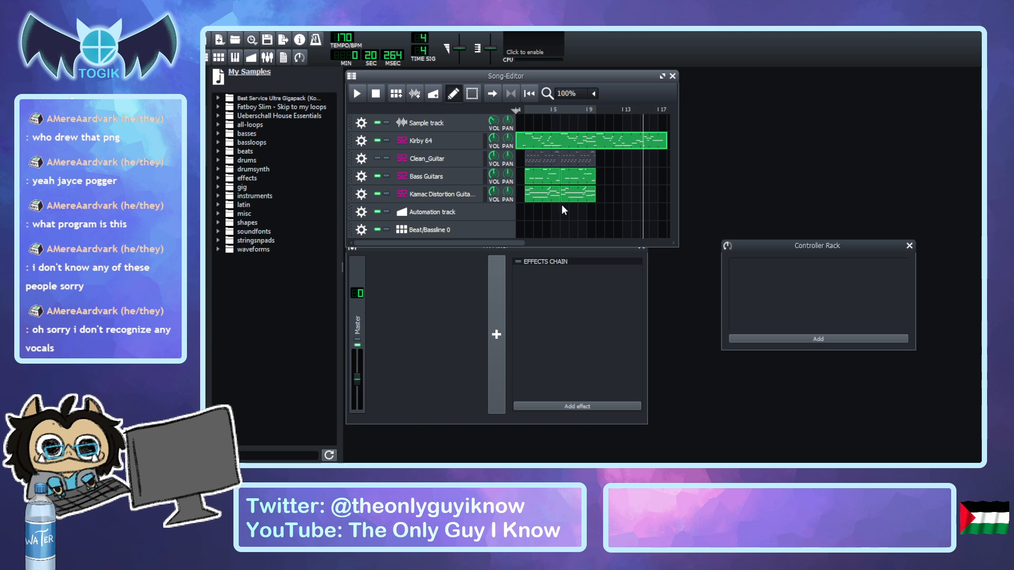
click(632, 241)
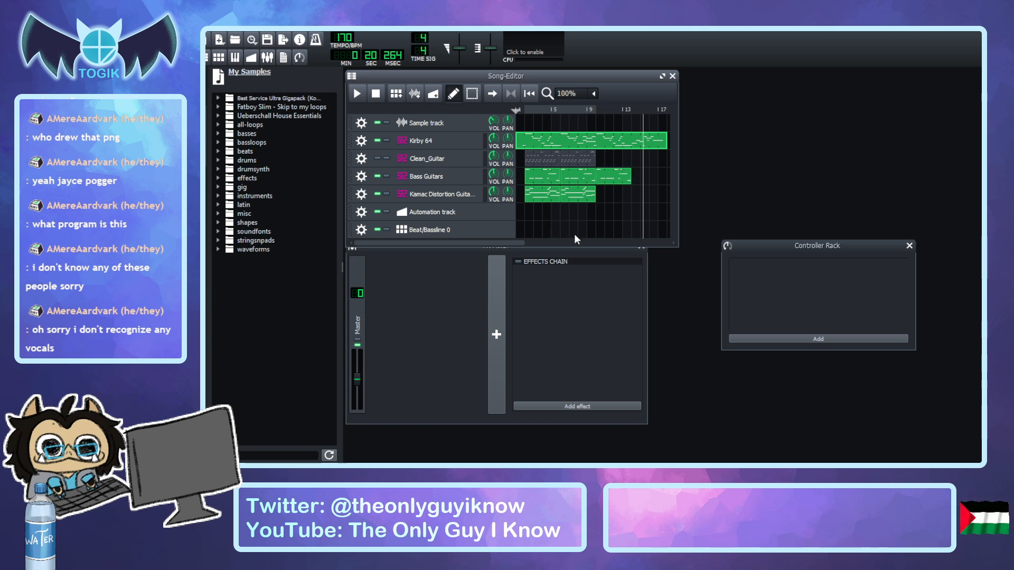
click(623, 256)
drag(524, 108, 510, 108)
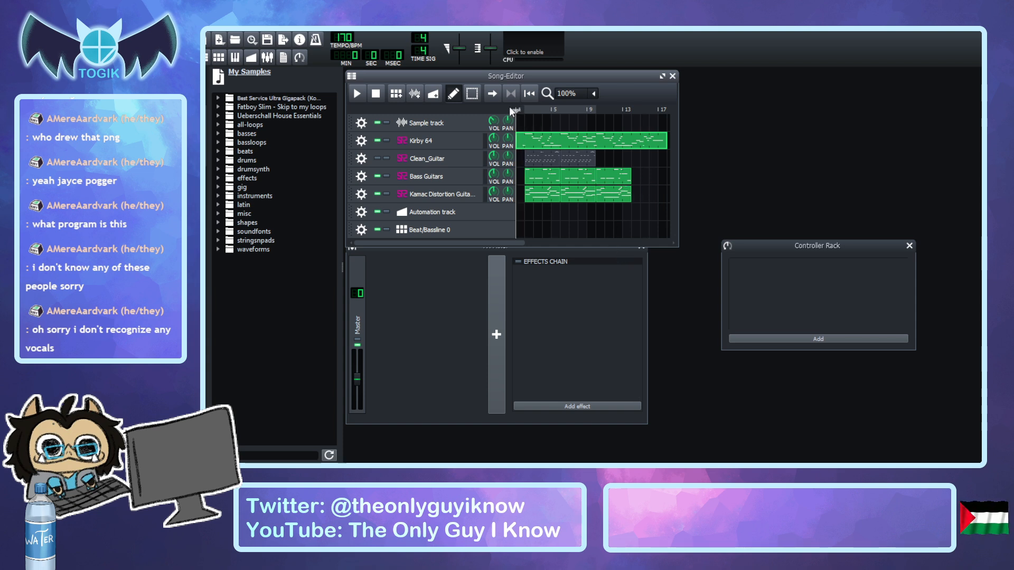
key(space)
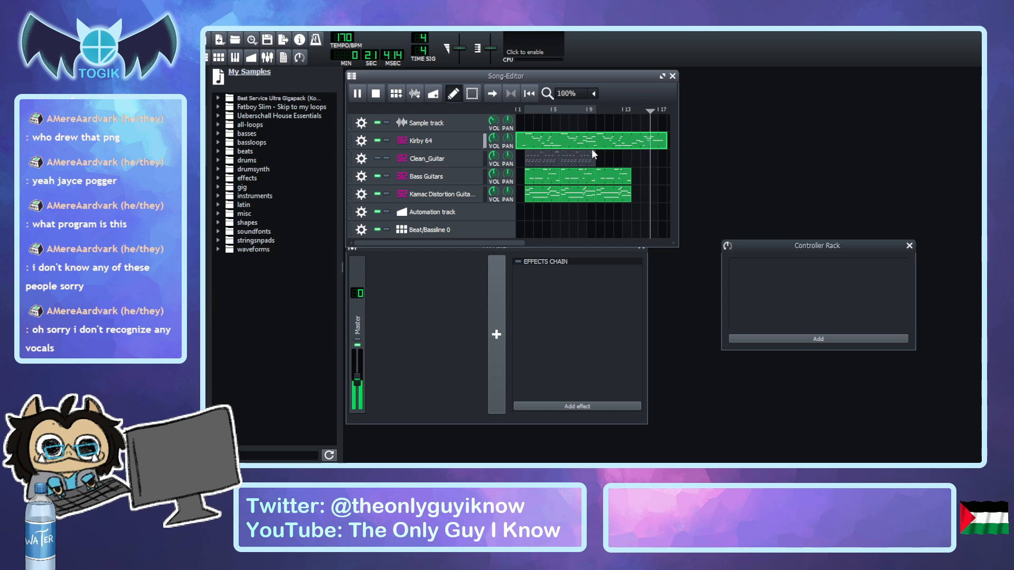
click(379, 90)
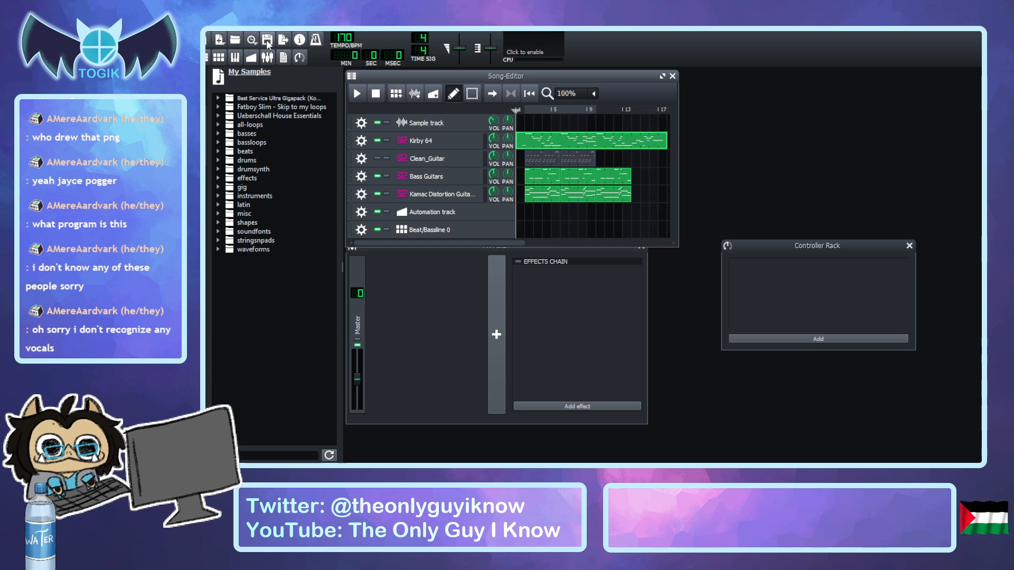
Unmute Clean_Guitar, move its two patterns to bars 10 and 14, and listen to the arrangement from the start.
click(377, 158)
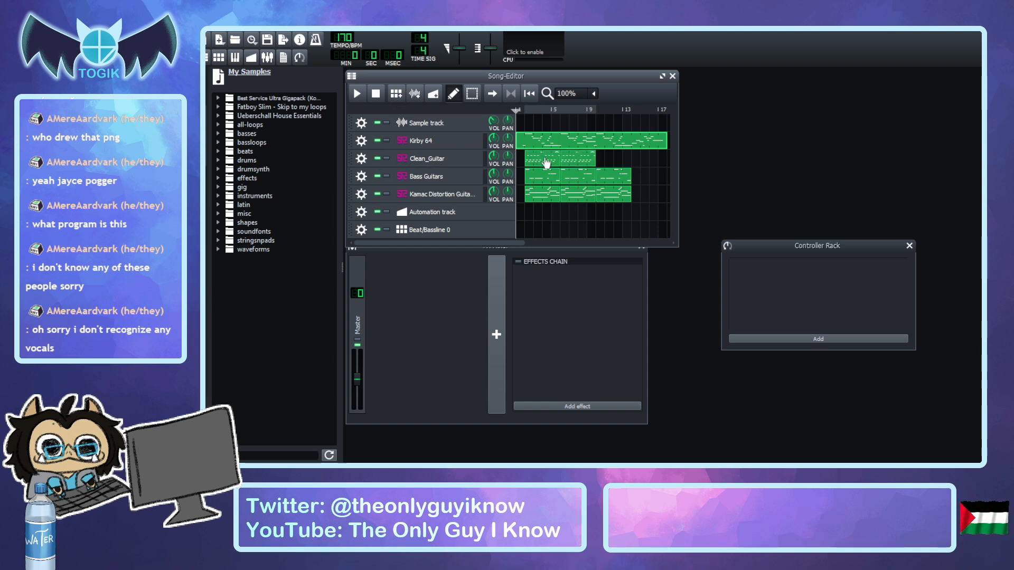
drag(576, 159, 651, 165)
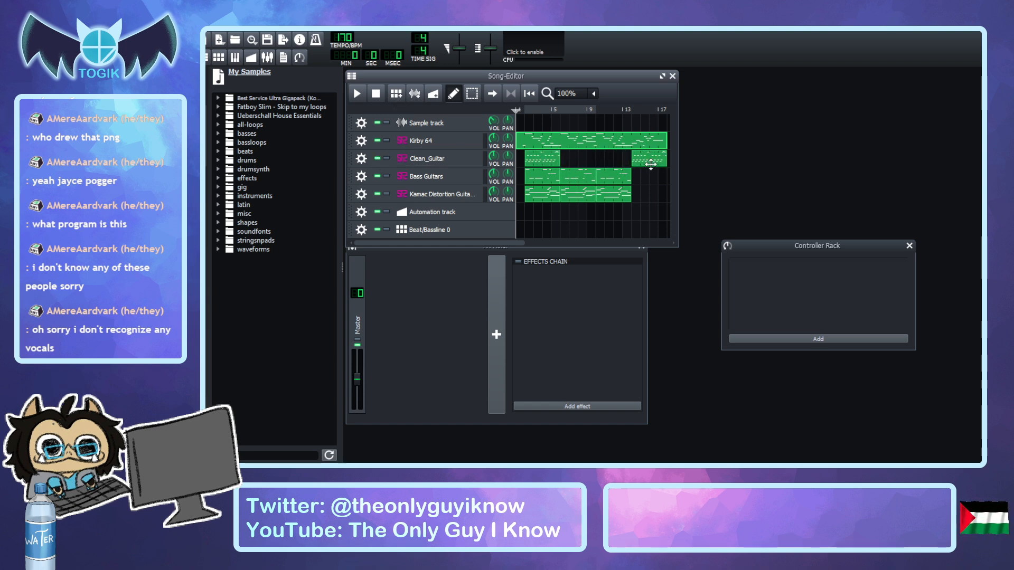
drag(557, 162, 603, 161)
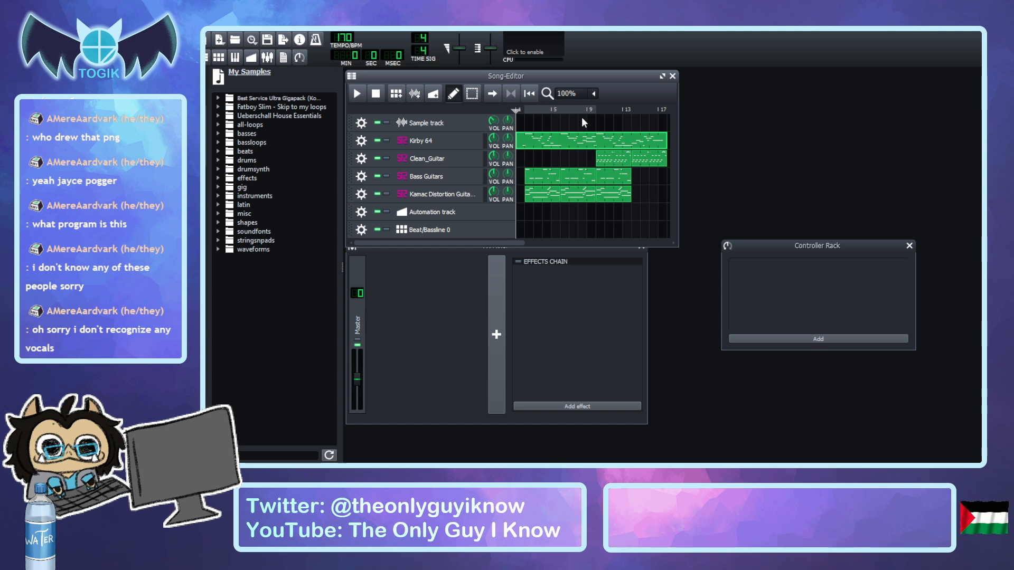
click(364, 94)
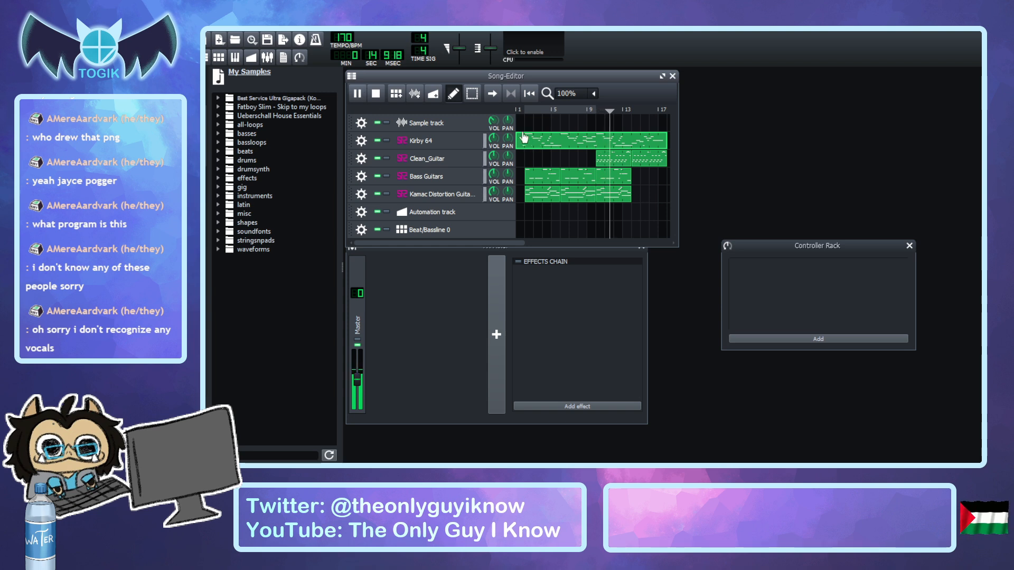
click(378, 93)
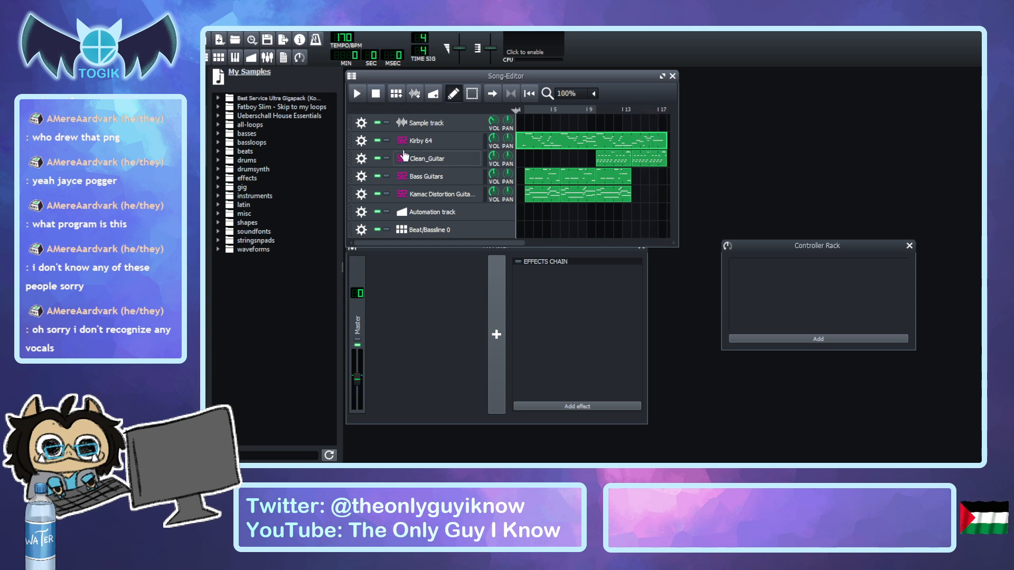
Move the two Clean_Guitar patterns to bars 18 and 22, keep the track unmuted, and listen to the song from the start.
click(378, 159)
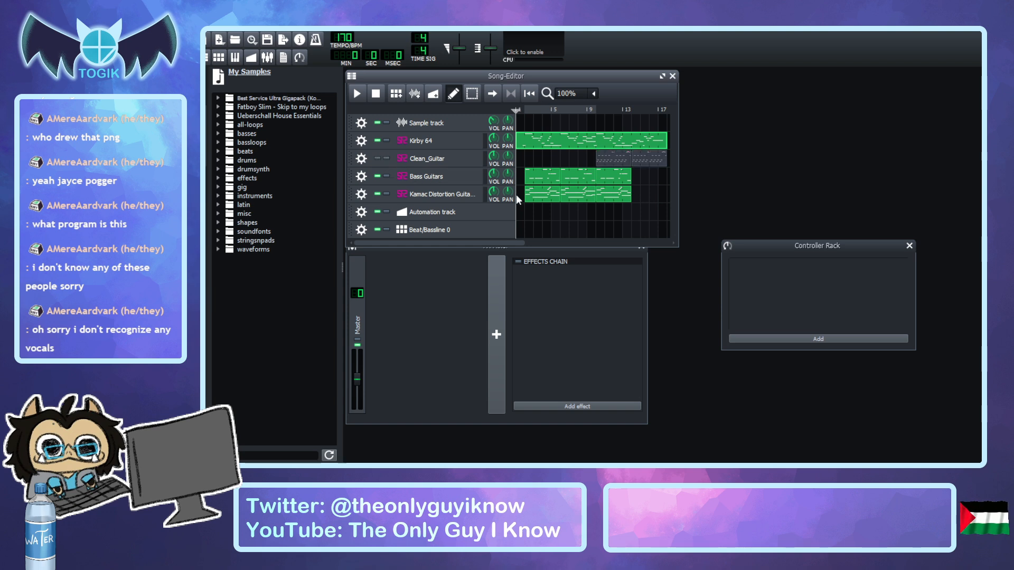
drag(436, 242, 506, 233)
drag(581, 161, 653, 164)
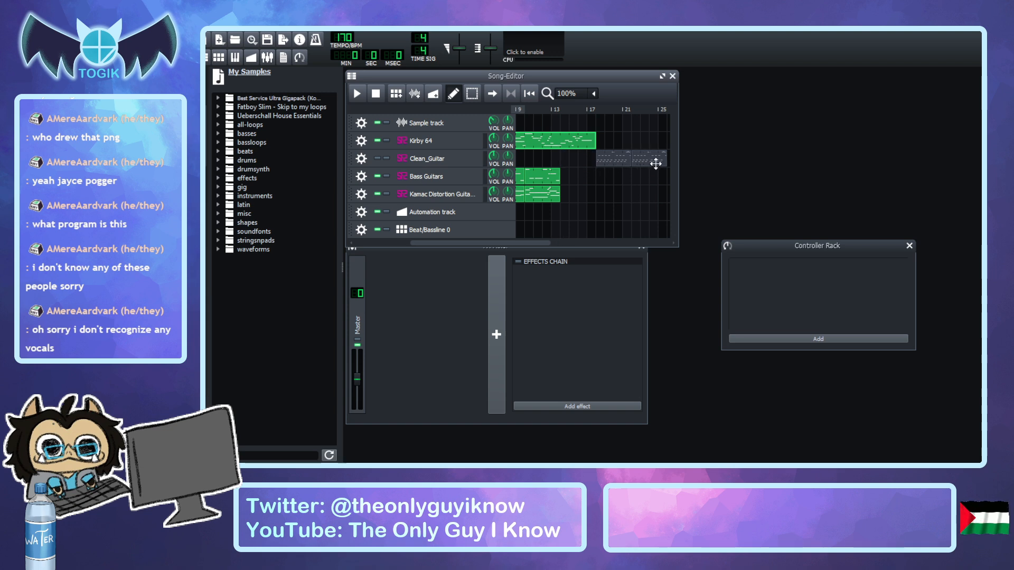
click(377, 158)
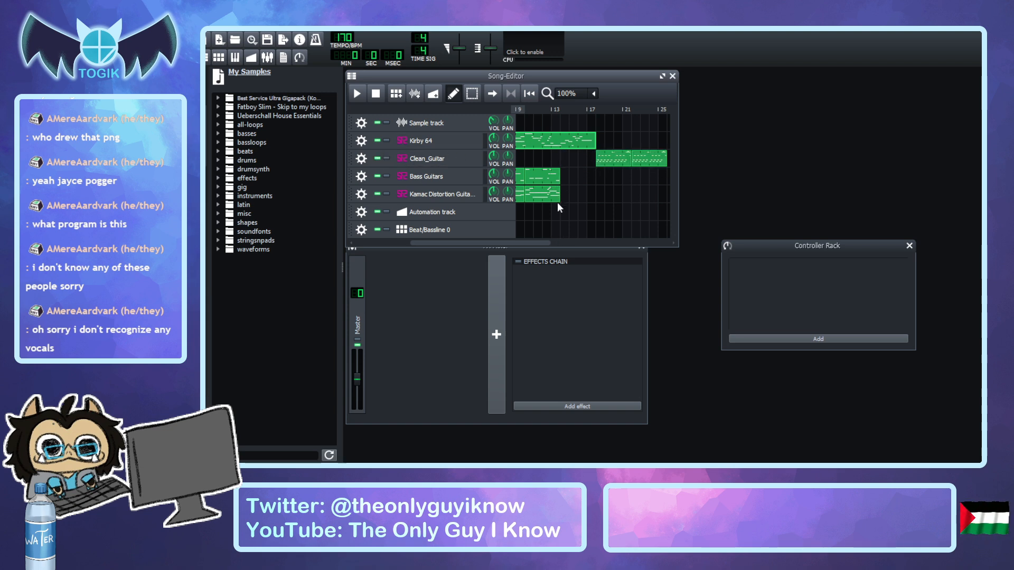
drag(519, 240, 448, 246)
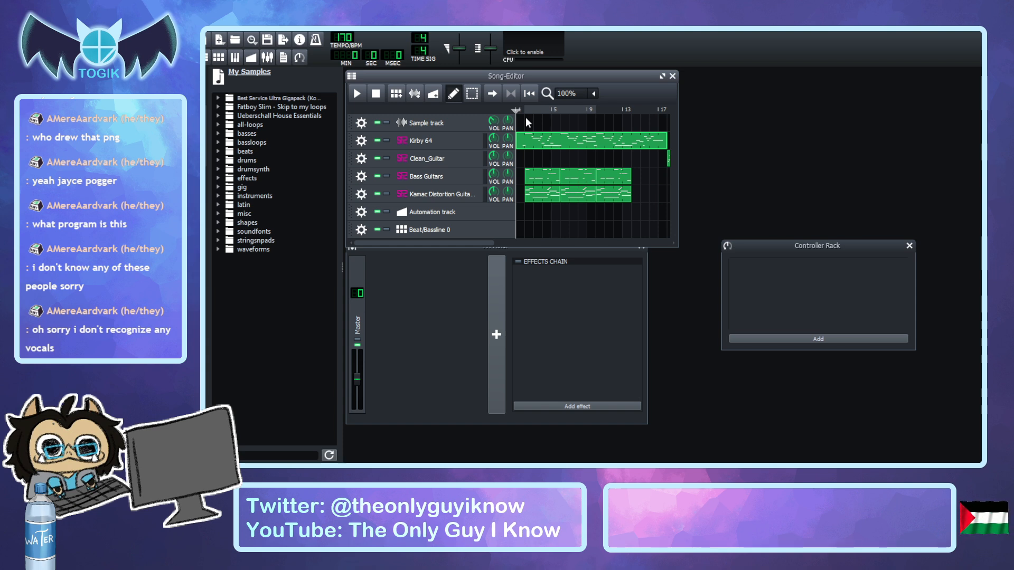
key(space)
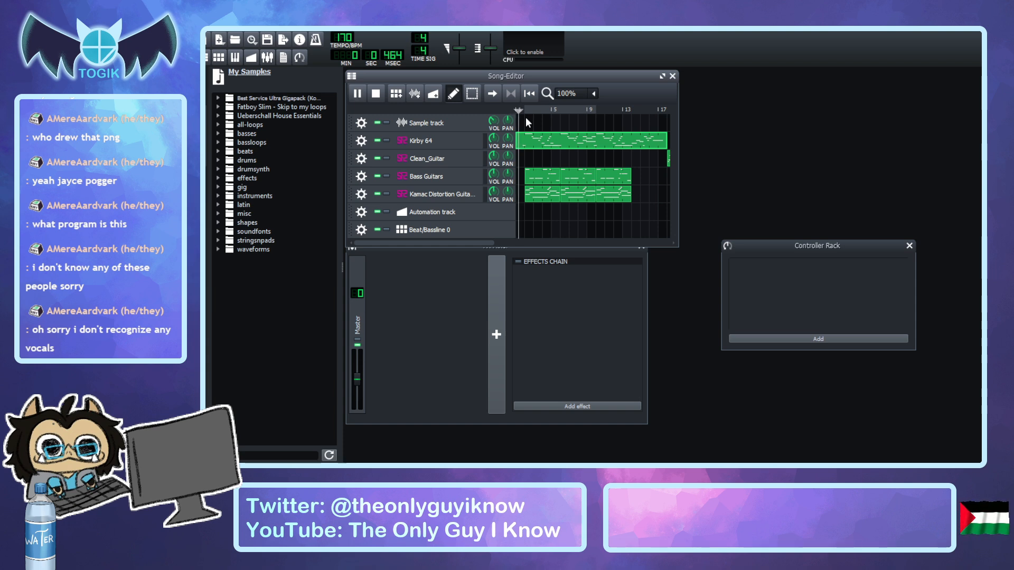
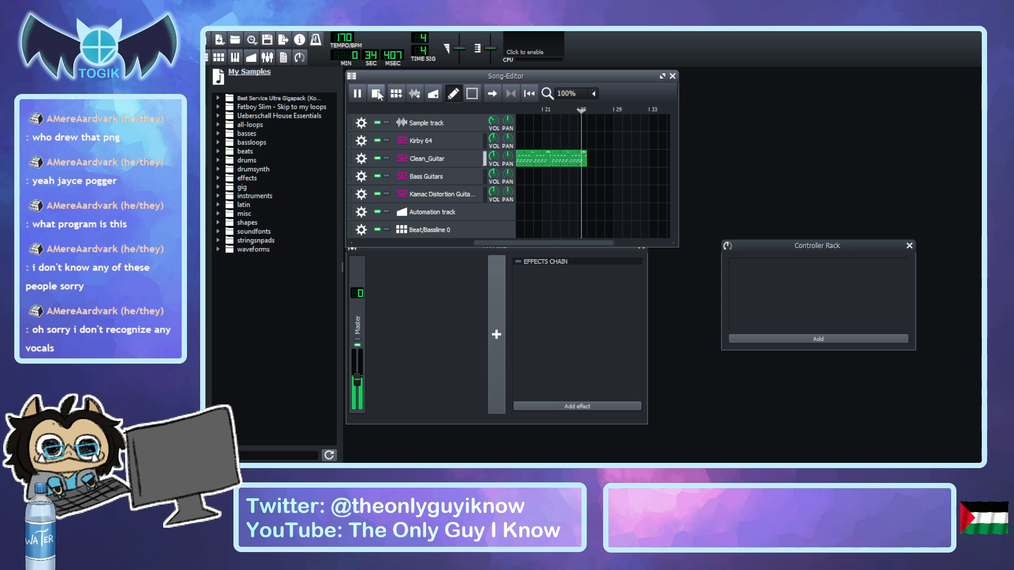
click(378, 96)
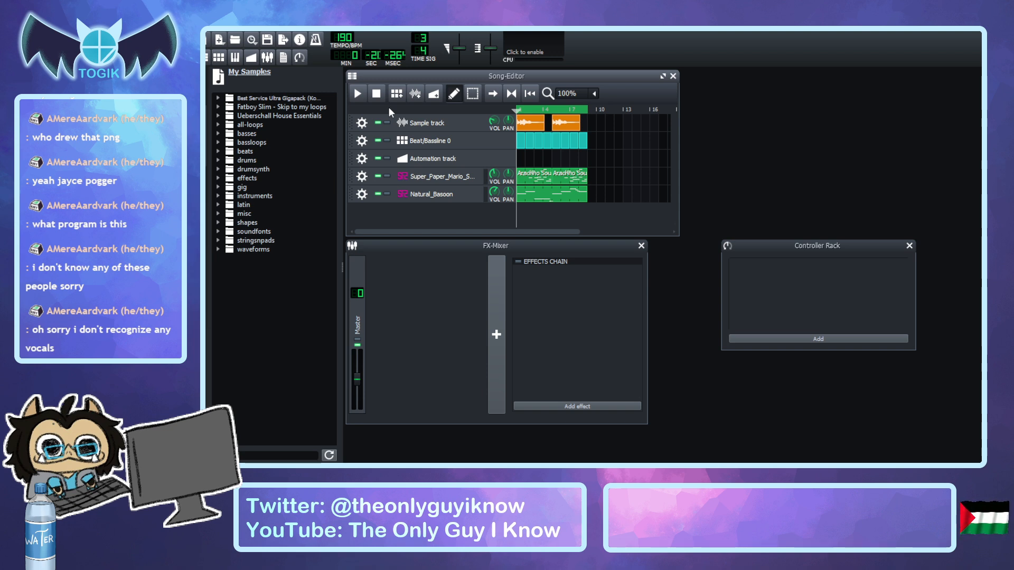
Open the first Super_Paper_Mario pattern of the 190 BPM project in the Piano-Roll and play its opening.
double_click(537, 180)
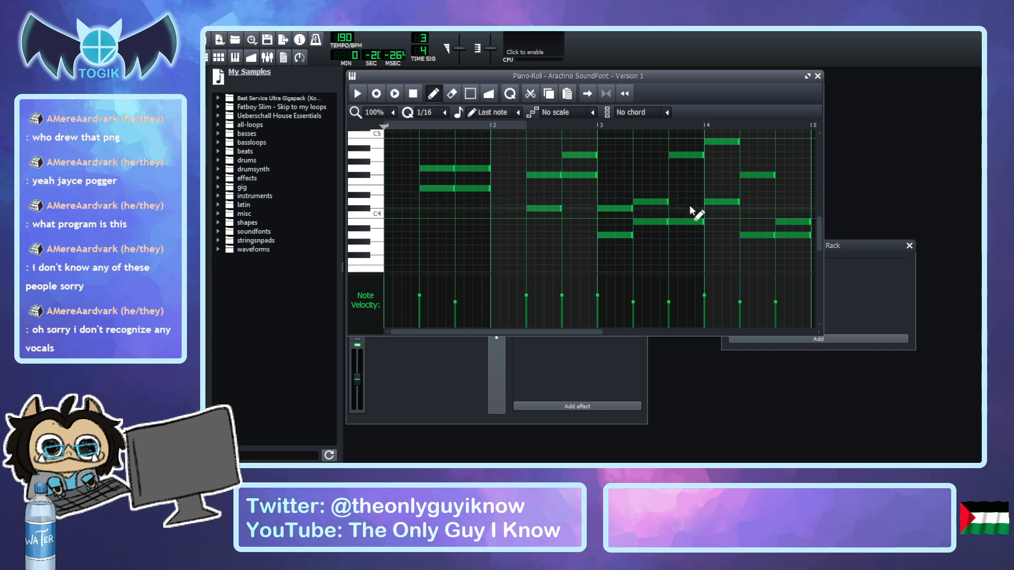
scroll(731, 169, up, 2)
scroll(505, 170, down, 2)
click(364, 95)
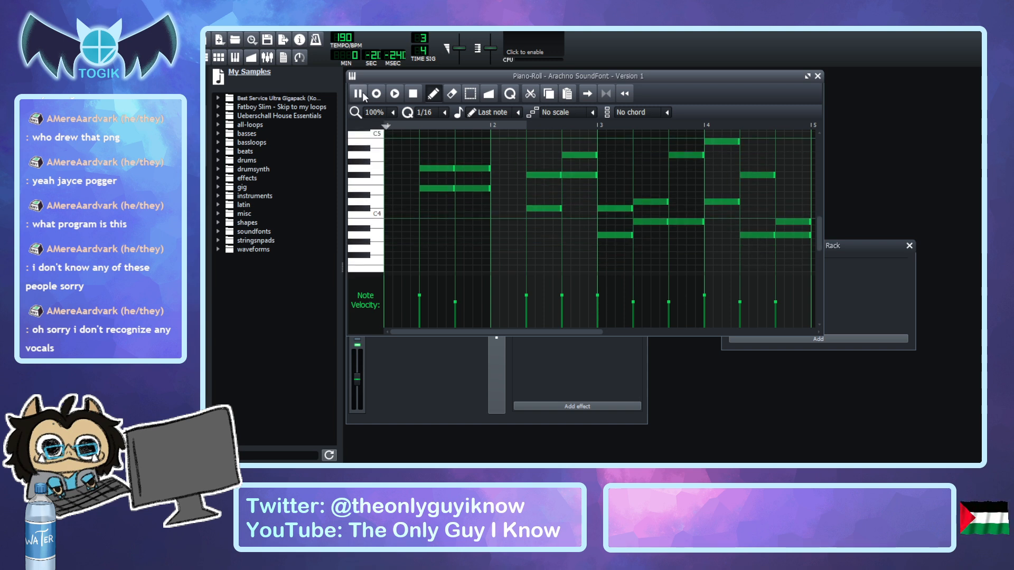
click(414, 94)
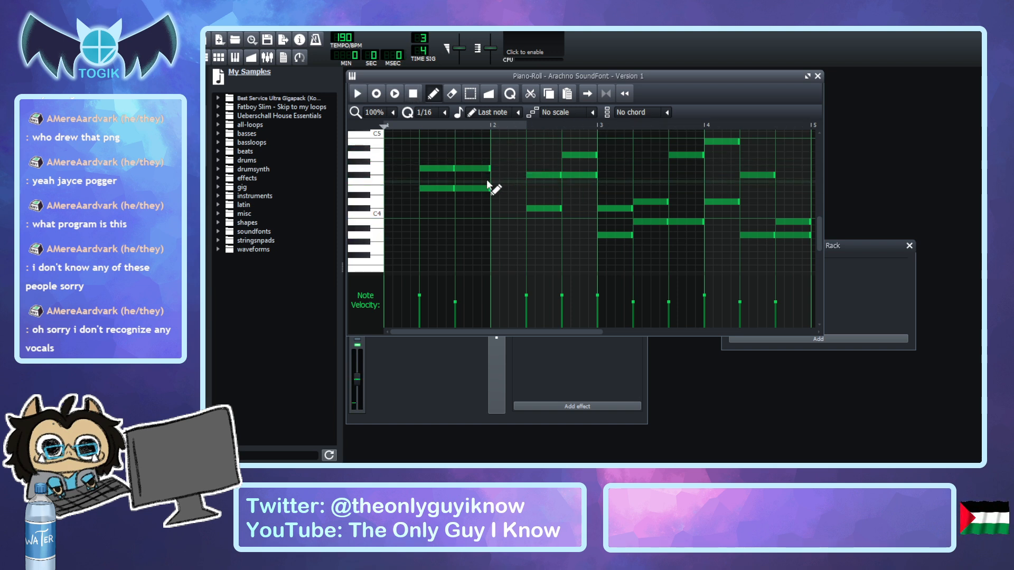
Audition individual notes across bars 1 to 4 of the pattern, close the Piano-Roll and play the whole arrangement.
click(441, 190)
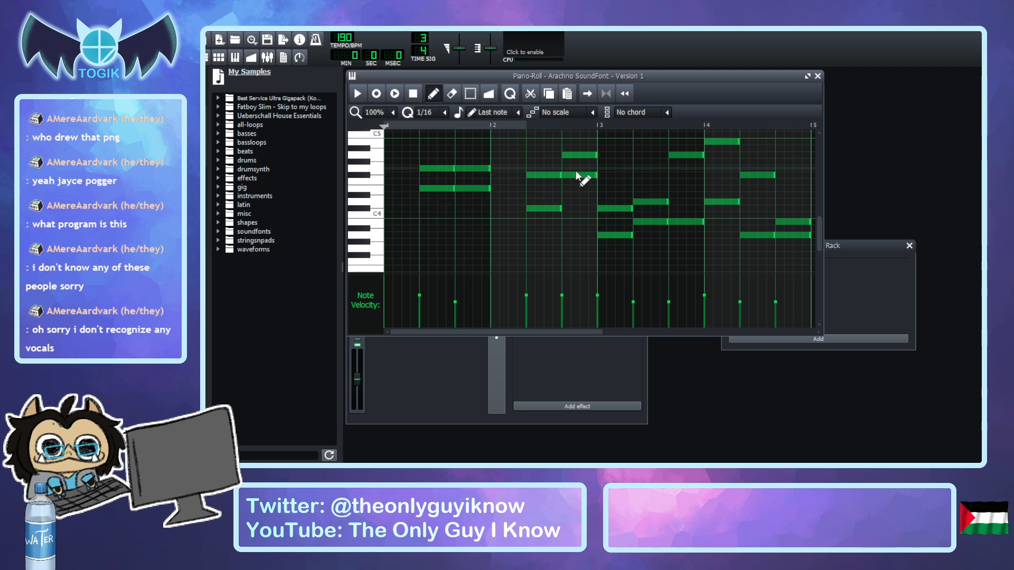
click(550, 209)
click(568, 174)
click(585, 155)
click(441, 189)
click(531, 208)
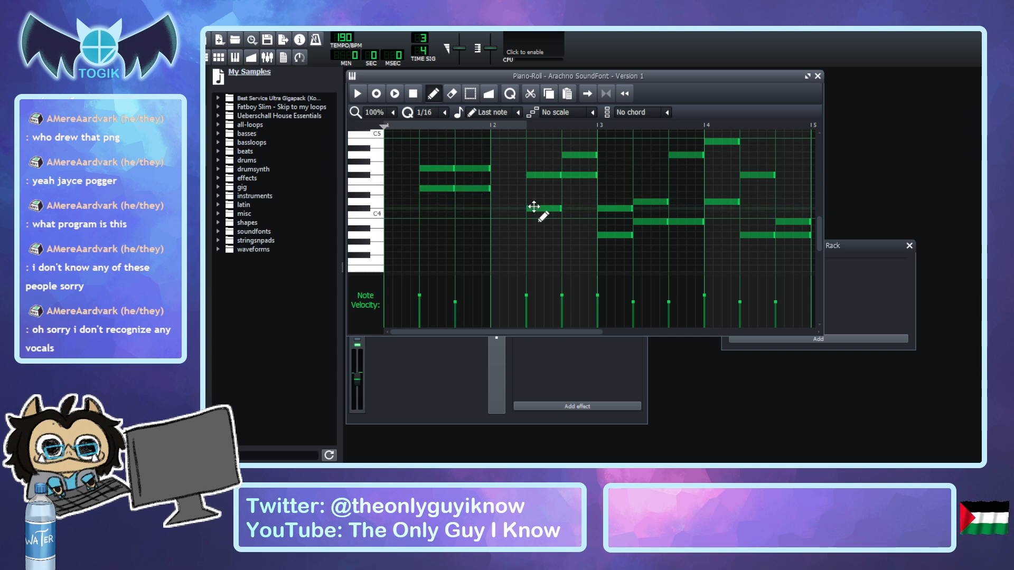
click(576, 156)
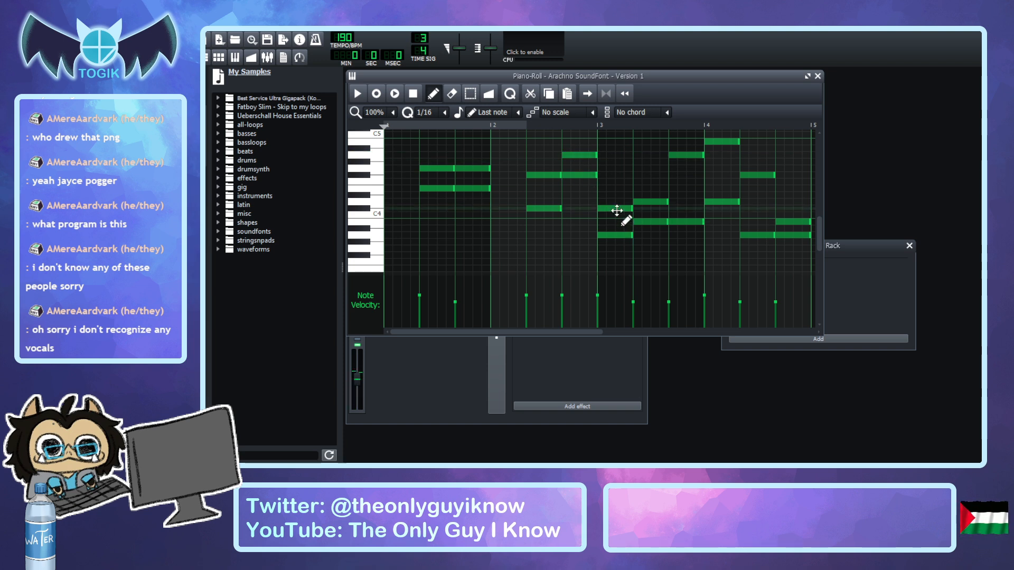
click(624, 209)
click(681, 157)
click(717, 141)
click(792, 222)
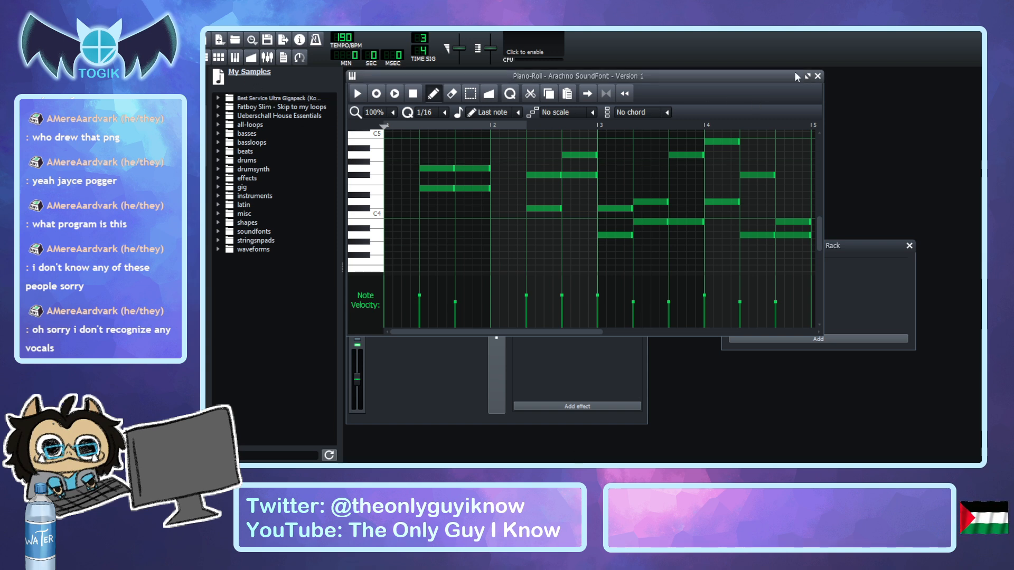
click(817, 76)
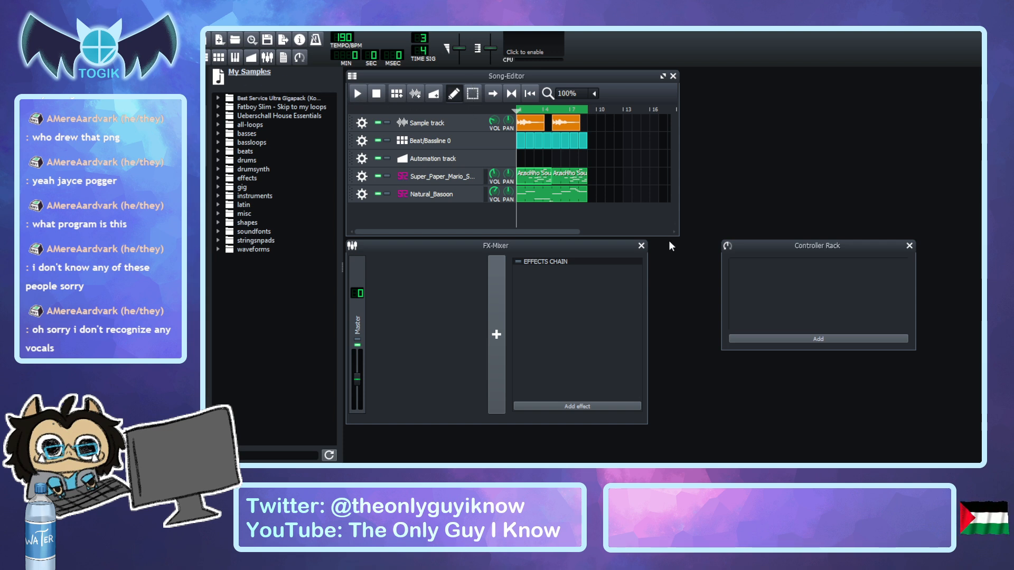
click(356, 95)
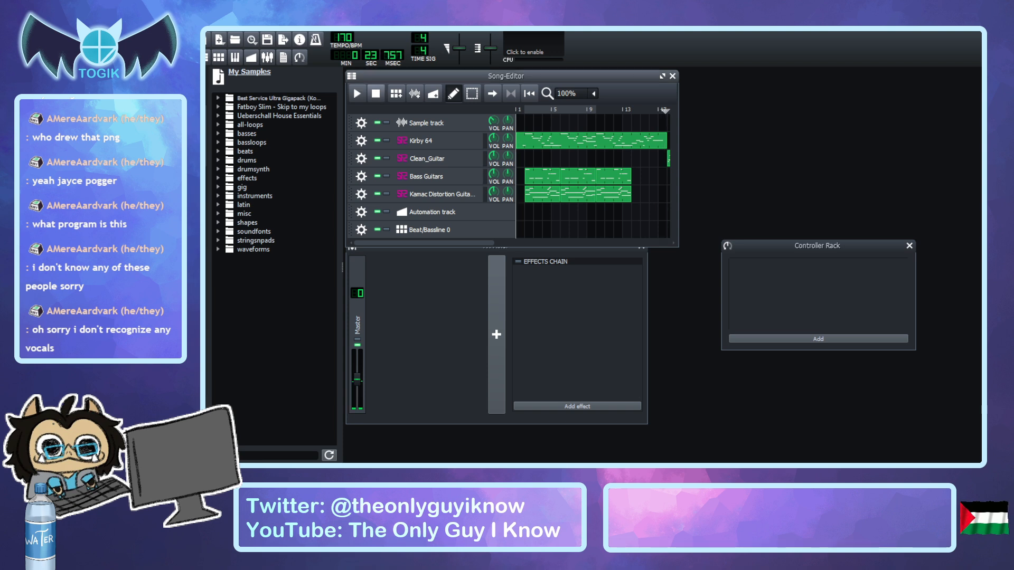
Play the Kirby 64 project from the end of bar 17 to hear the Clean_Guitar section.
click(667, 107)
key(space)
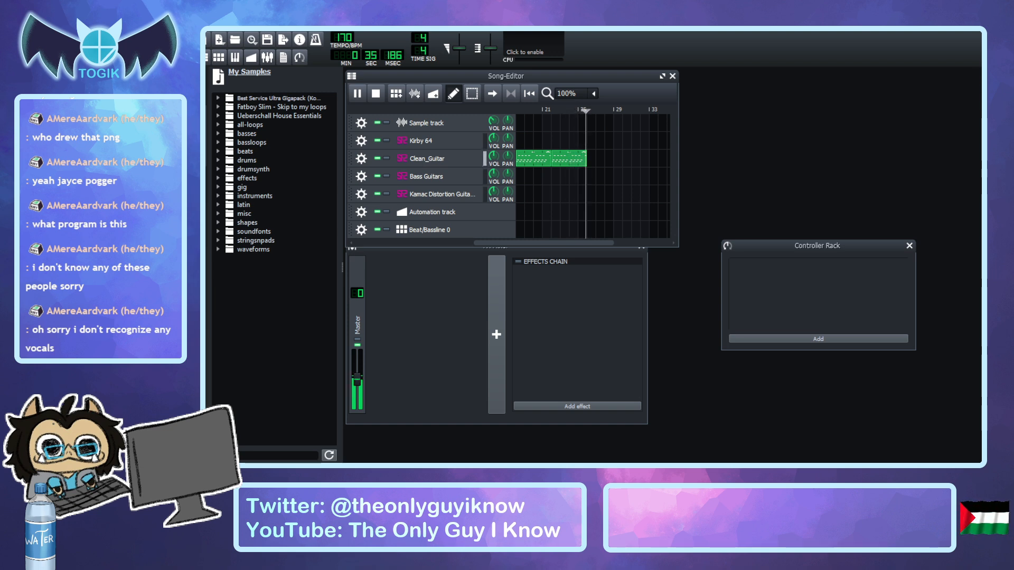
Stop the Kirby 64 song, open the 190 BPM project's first Super_Paper_Mario pattern in the Piano-Roll and try an extra note in bar 3.
click(375, 94)
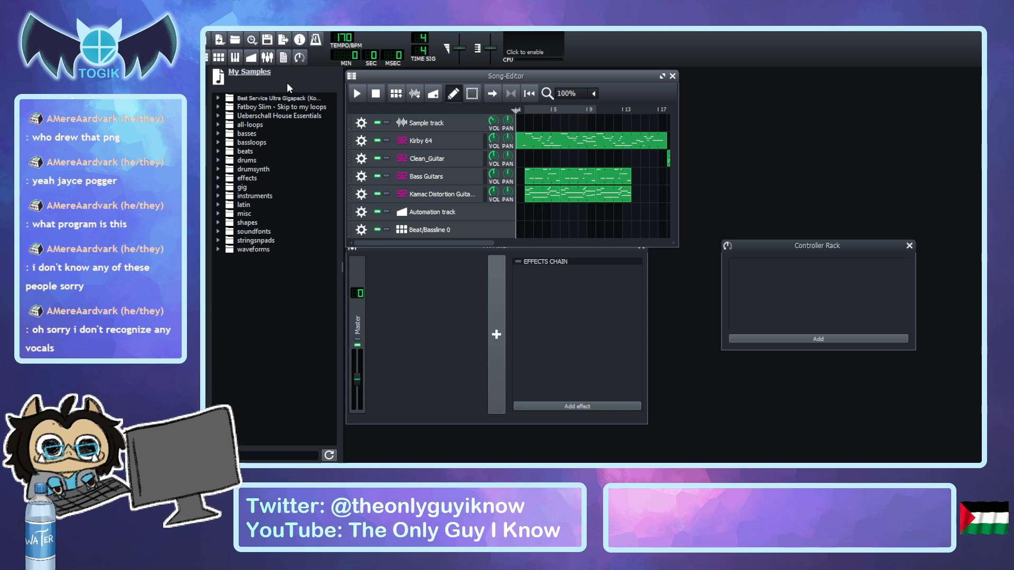
double_click(543, 183)
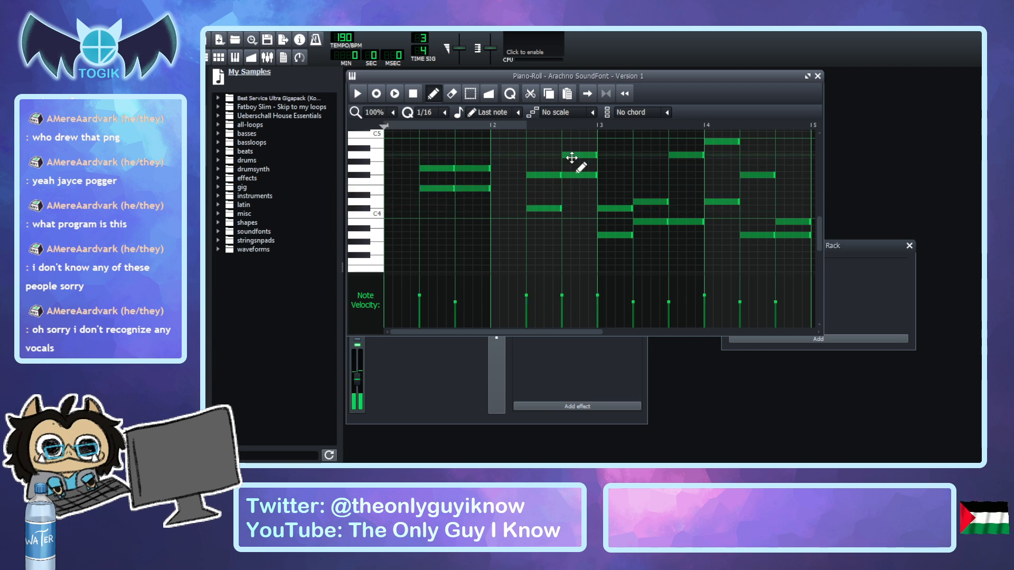
click(660, 196)
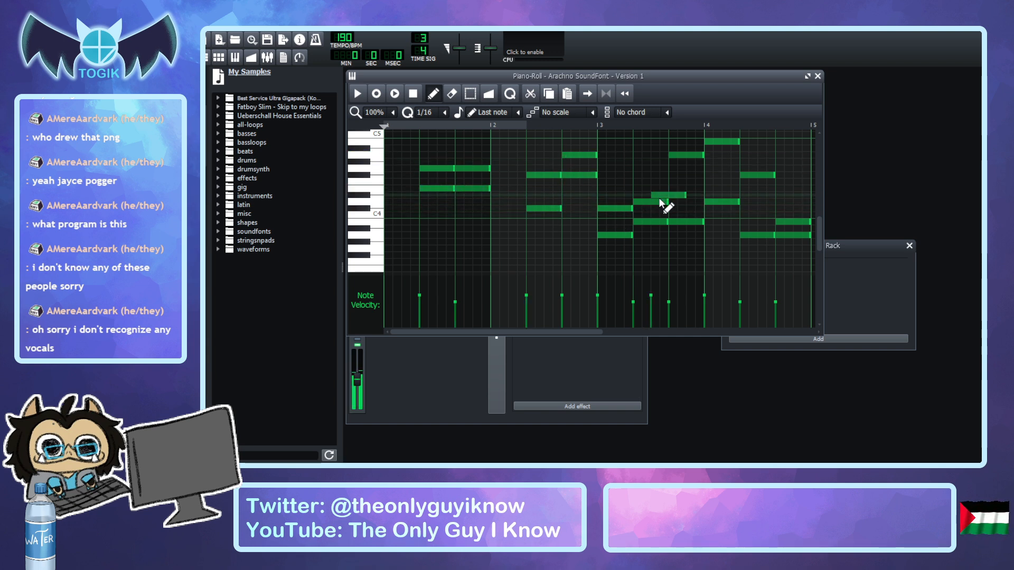
mouse_move(664, 196)
mouse_down()
mouse_move(660, 204)
mouse_move(715, 140)
mouse_up()
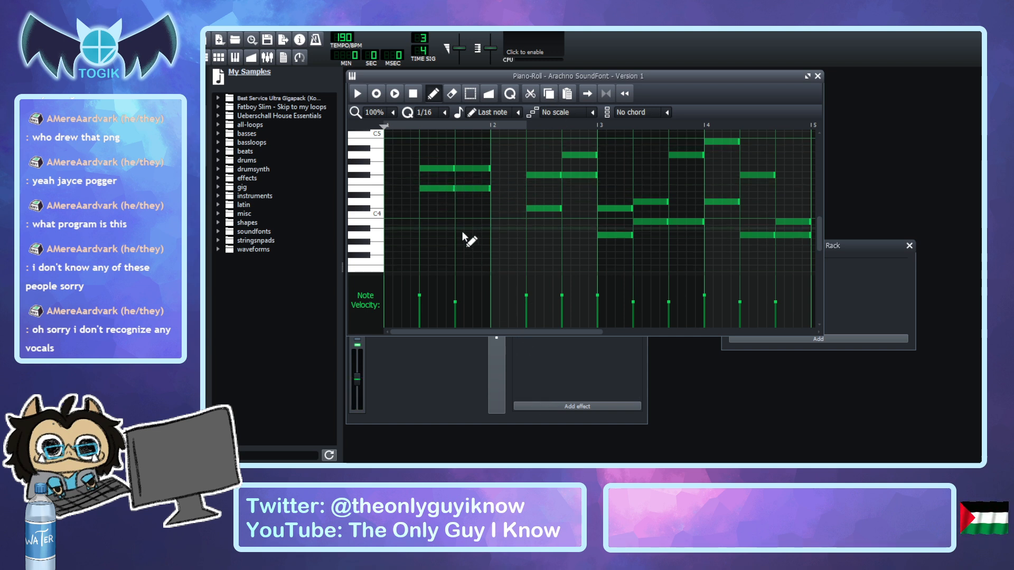
Play the opening bars of the Super_Paper_Mario pattern and close the Piano-Roll.
click(357, 95)
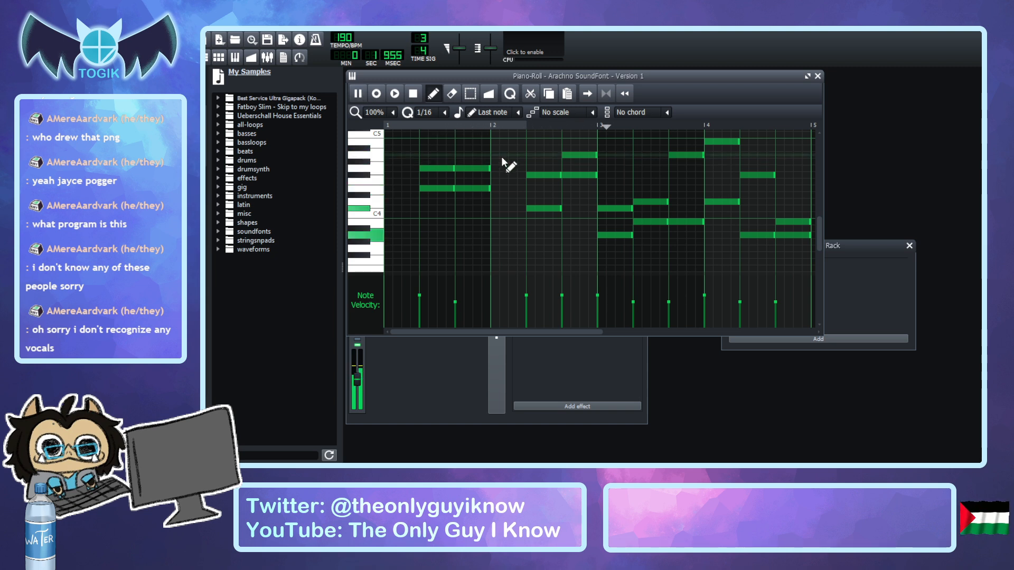
click(413, 95)
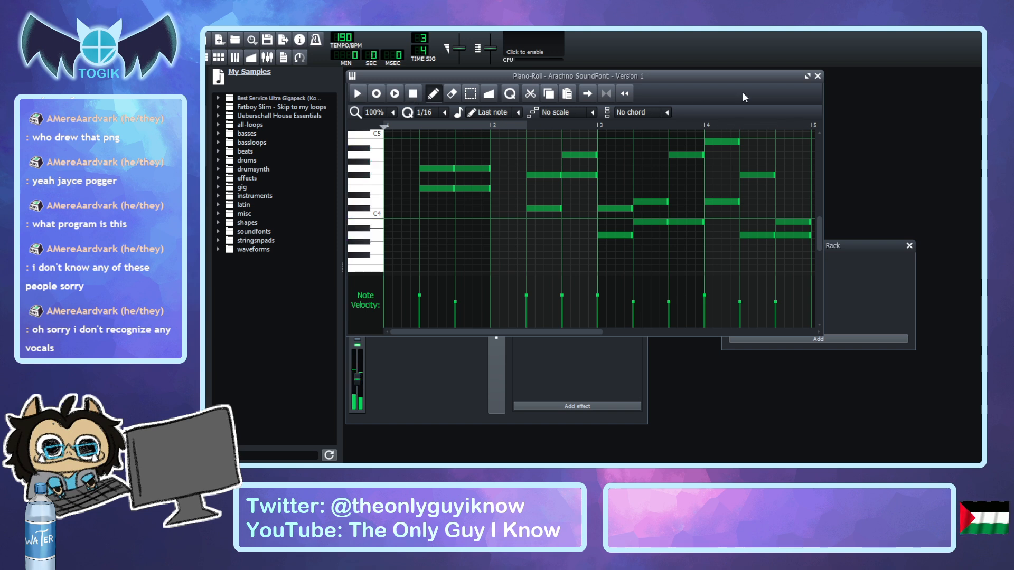
click(817, 77)
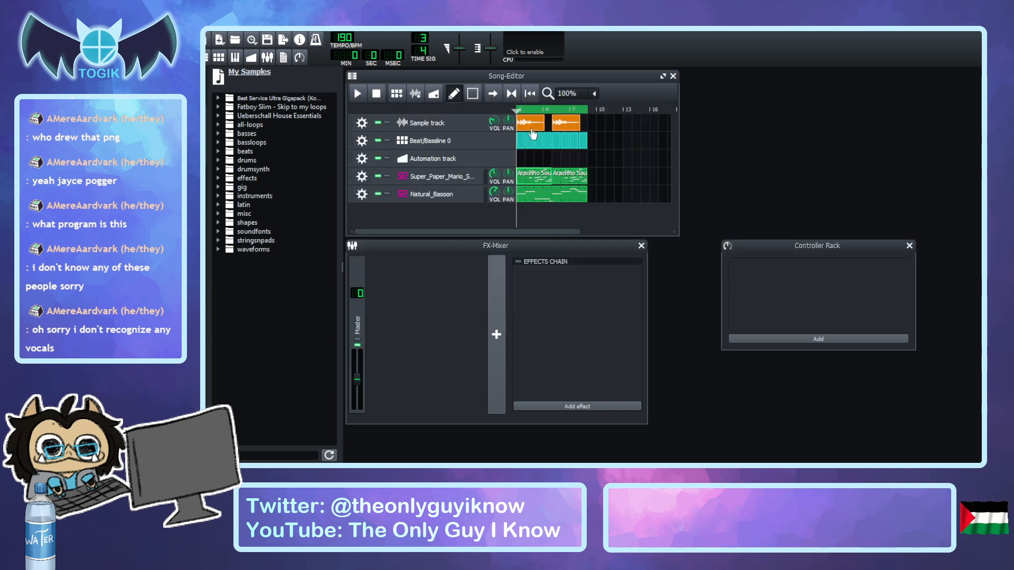
Listen to the Sample track in solo and switch its solo off.
click(386, 123)
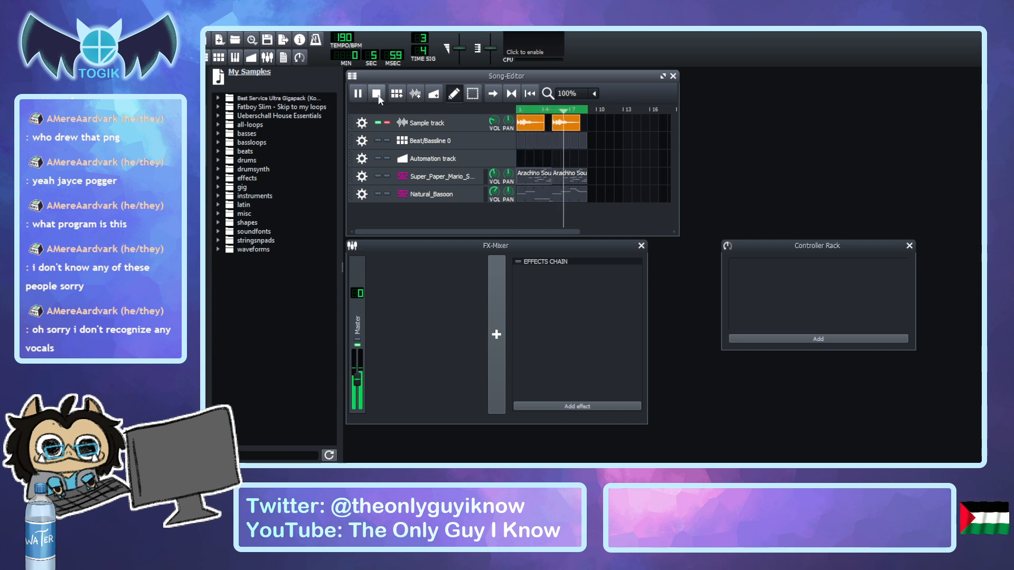
click(377, 95)
click(388, 122)
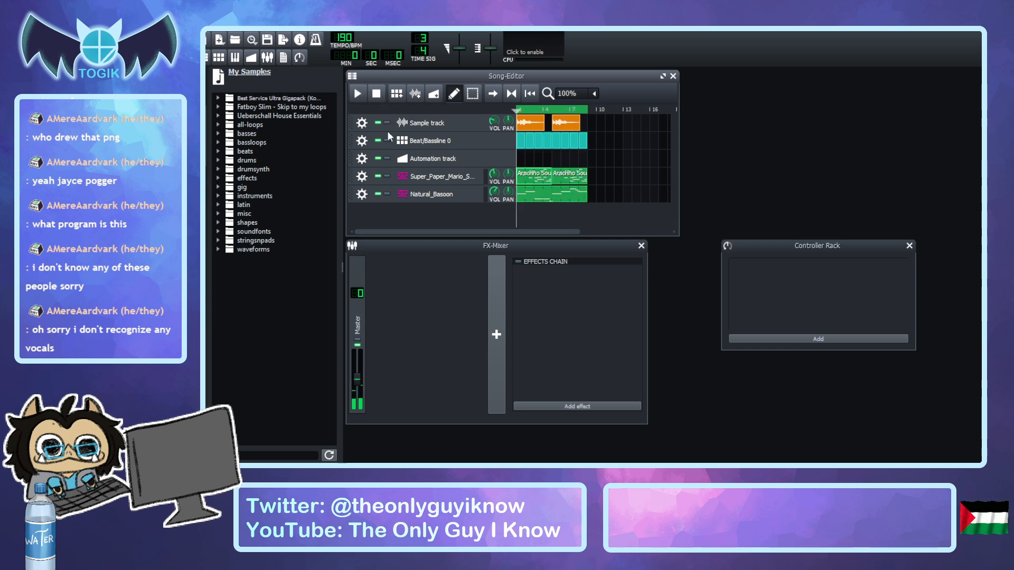
Listen to Beat/Bassline 0 in solo, switch its solo off and play the whole 190 BPM arrangement.
click(387, 141)
click(359, 95)
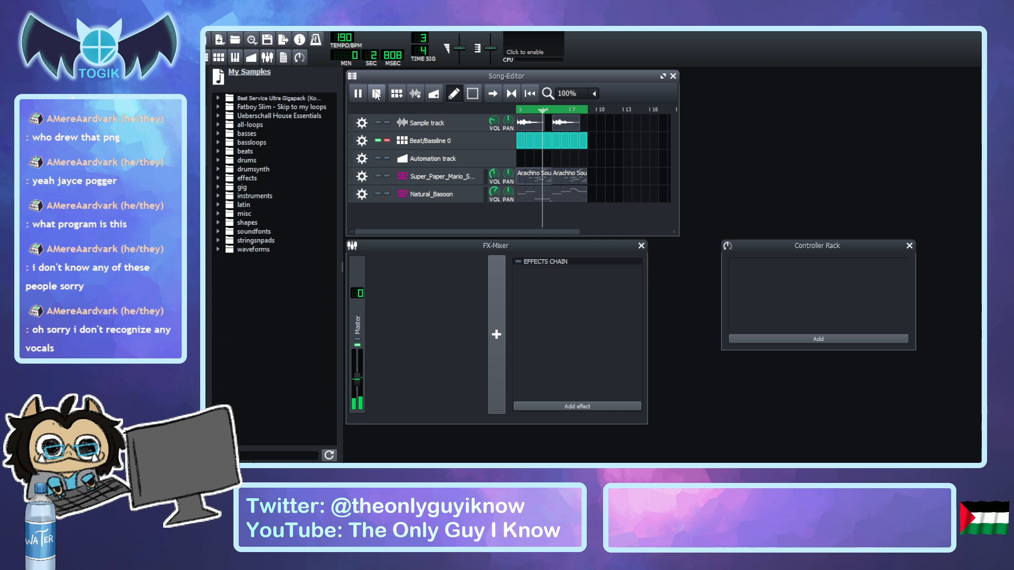
click(377, 95)
click(387, 141)
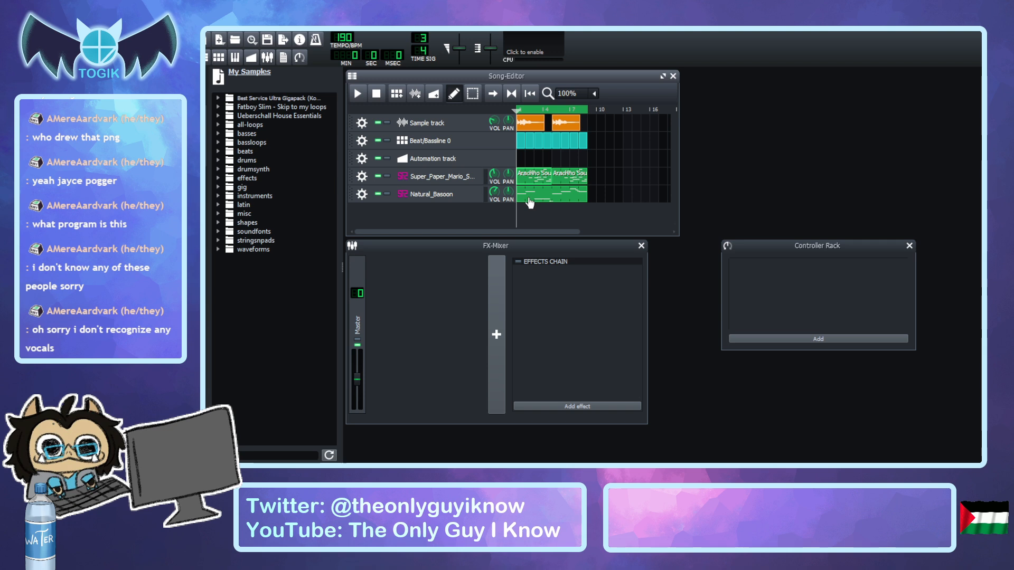
click(355, 94)
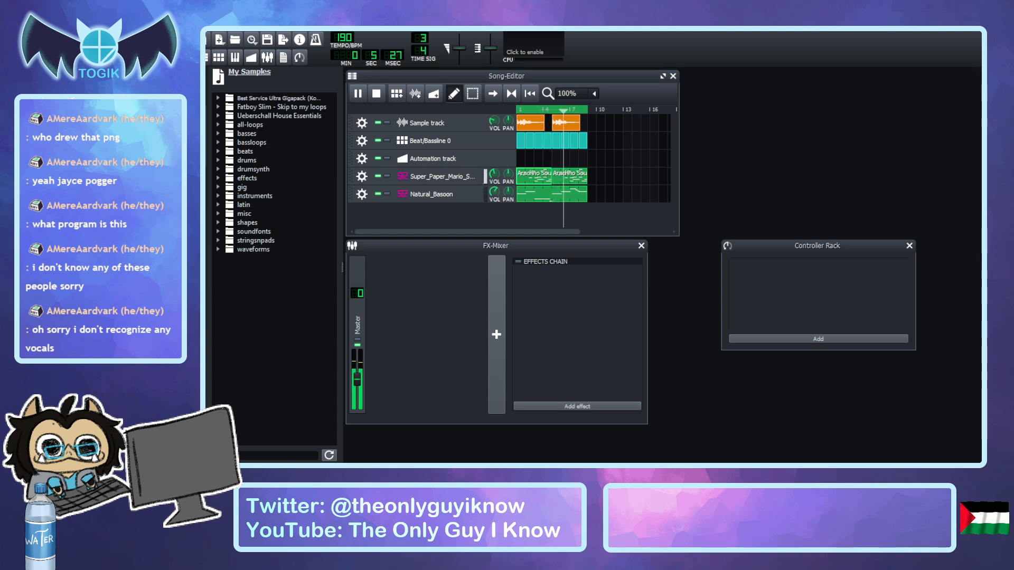
click(376, 94)
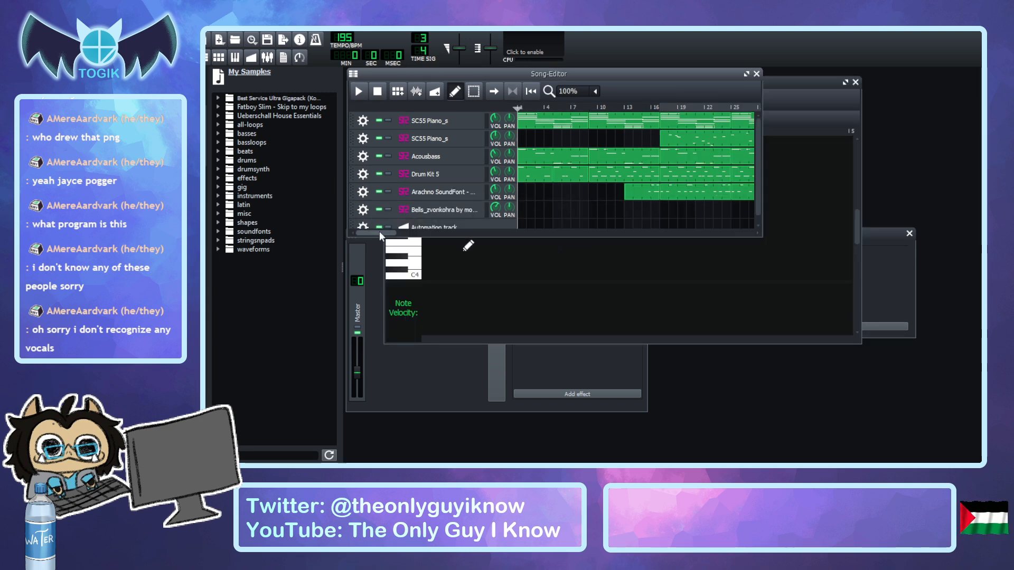
Enlarge the Song-Editor of the 195 BPM project to show the full Automation track and briefly play the song's start.
drag(460, 237, 459, 252)
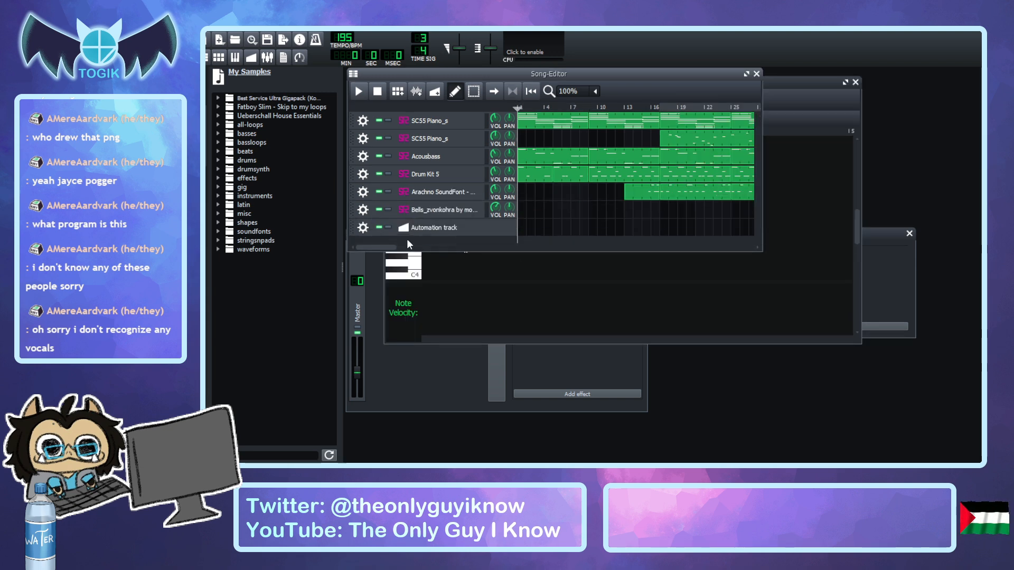
mouse_move(385, 246)
mouse_down()
mouse_move(529, 259)
mouse_move(704, 248)
mouse_move(419, 238)
mouse_move(376, 252)
mouse_up()
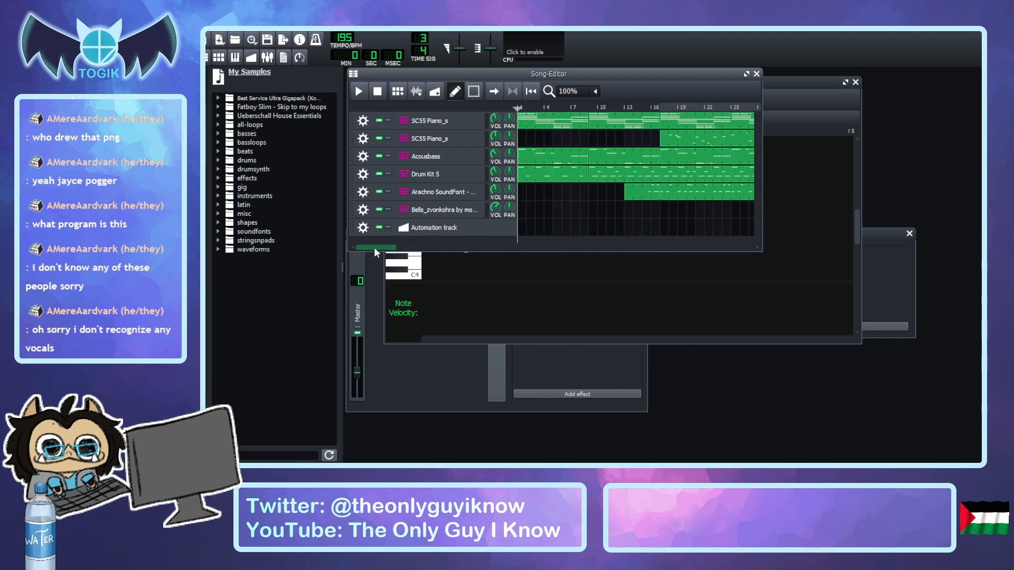
click(364, 93)
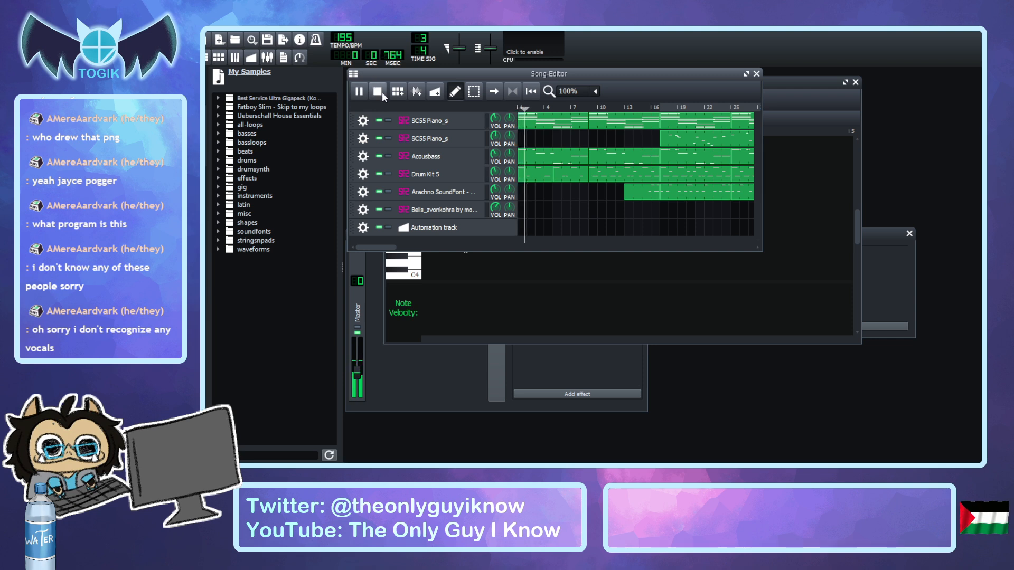
click(381, 92)
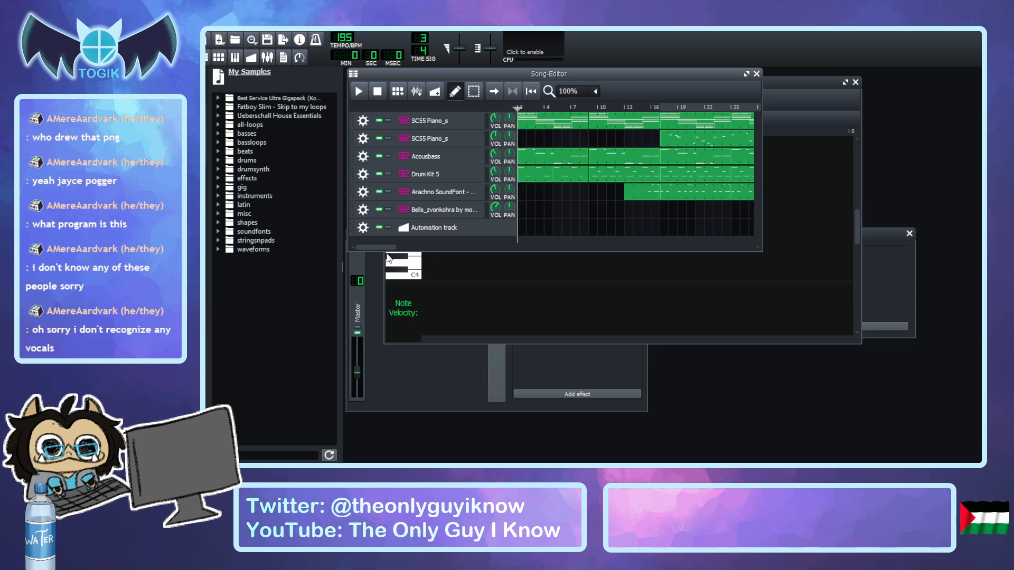
Inspect the end of the 195 BPM arrangement and play the song from bar 1 past bar 25.
drag(372, 246, 694, 256)
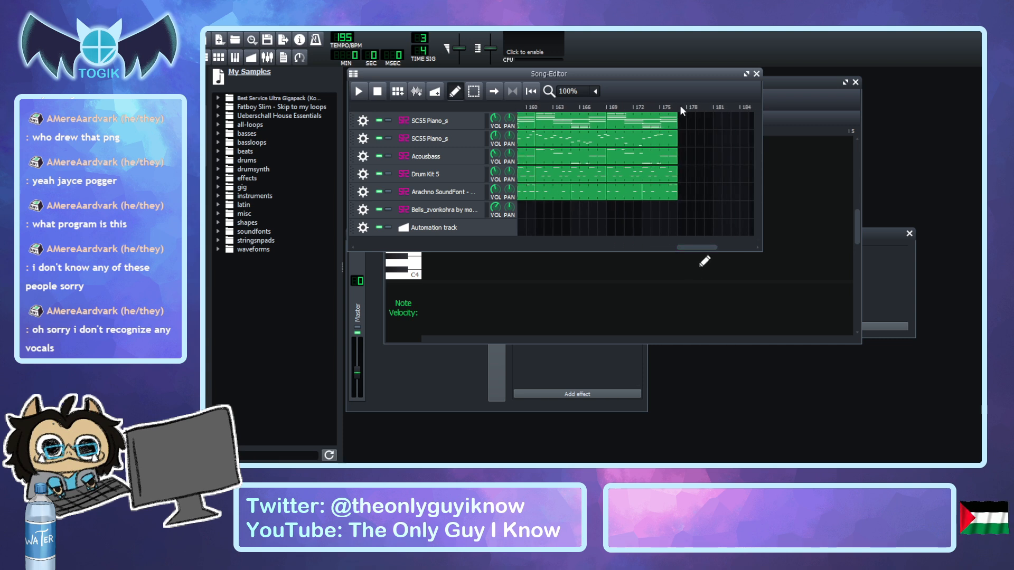
drag(695, 247, 345, 222)
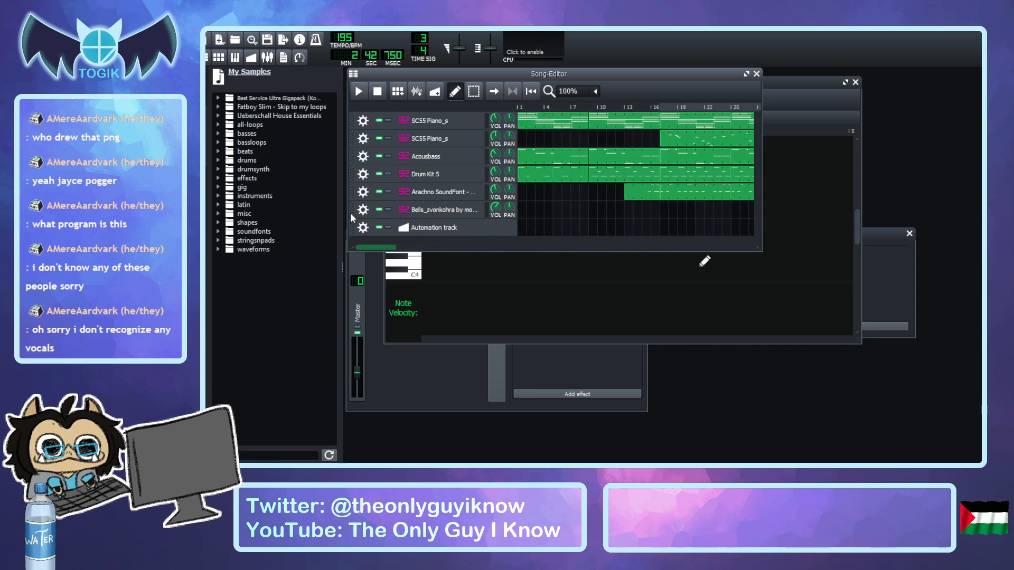
click(363, 94)
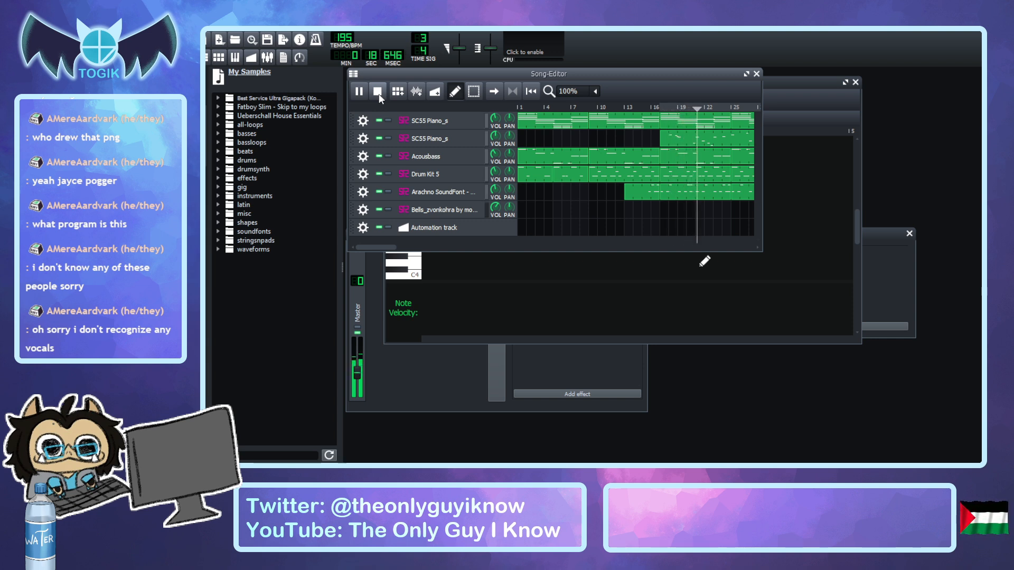
drag(375, 247, 406, 254)
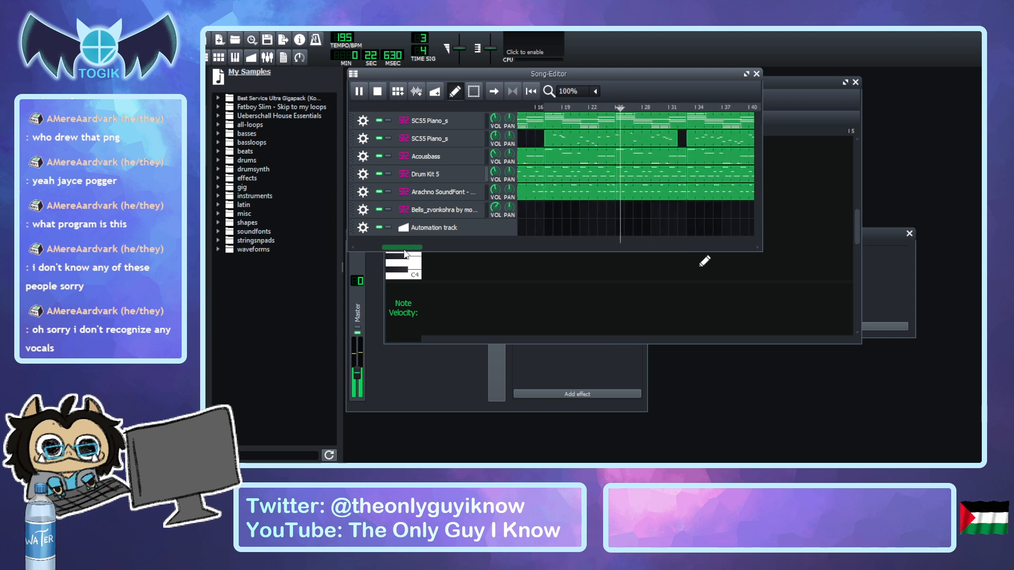
click(378, 94)
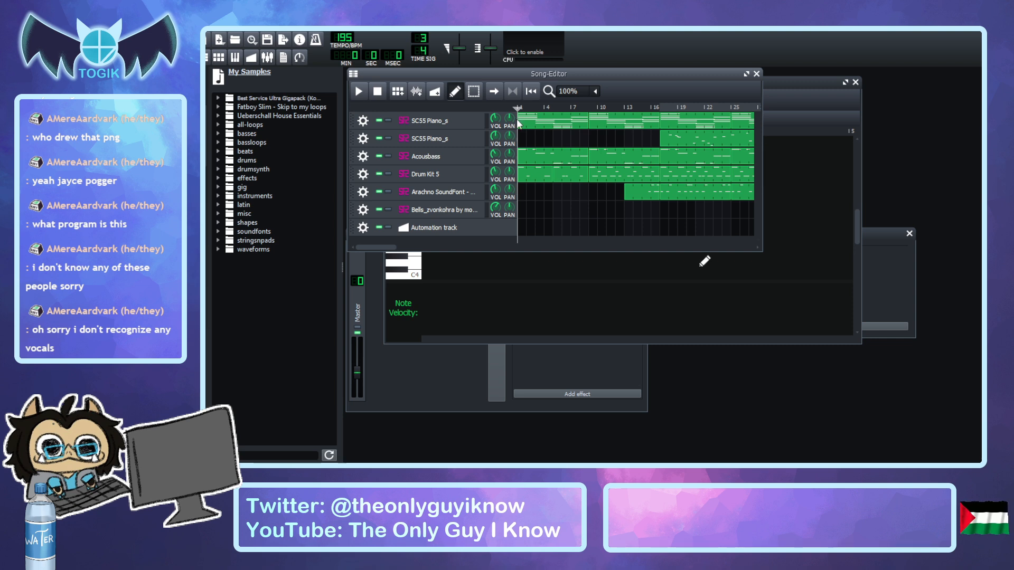
Play the 115 BPM project from the start past bar 19, raising the Master channel's volume slightly in the FX-Mixer.
double_click(502, 161)
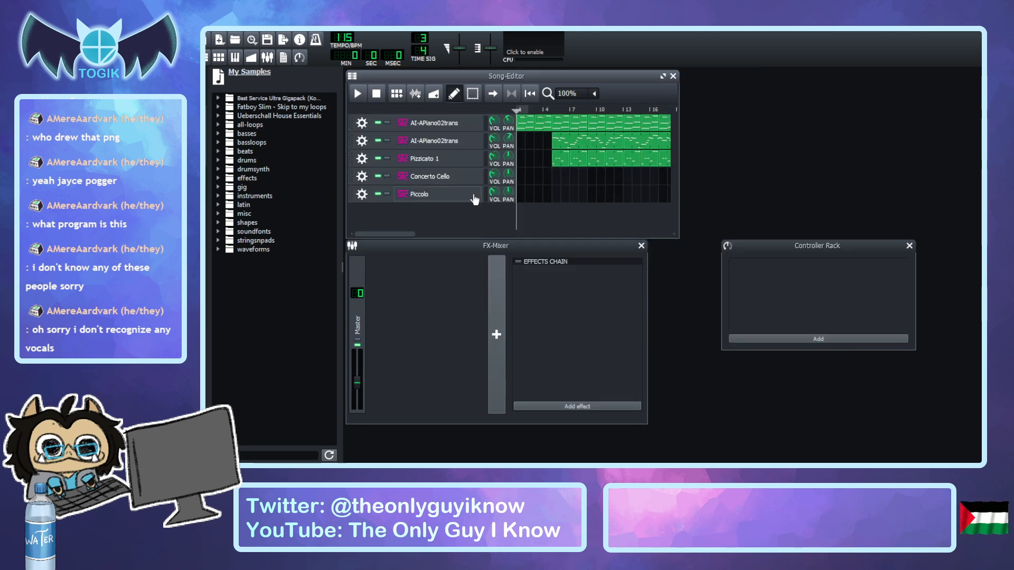
drag(409, 232, 391, 246)
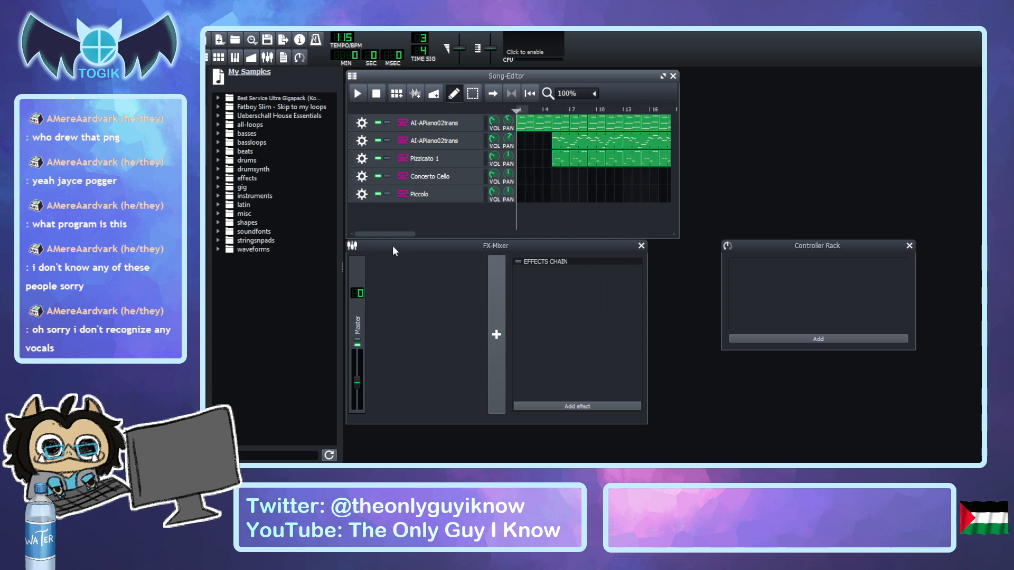
click(357, 93)
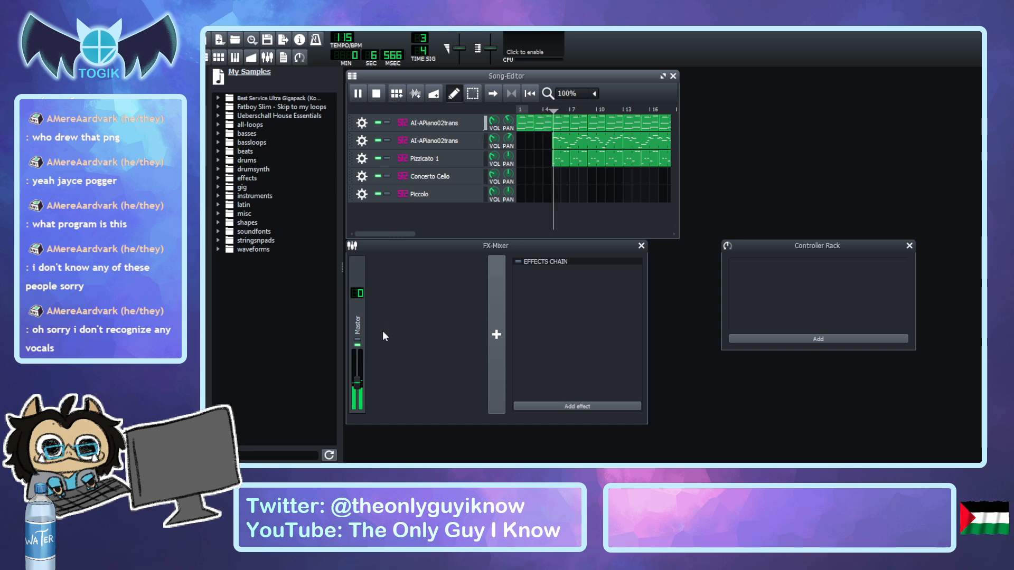
drag(357, 385, 357, 375)
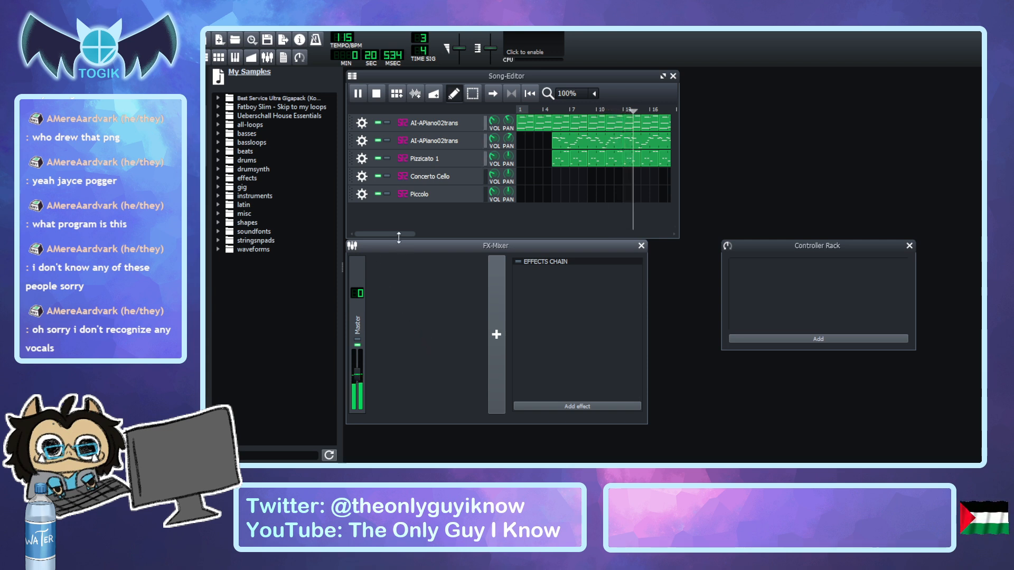
drag(393, 234, 442, 234)
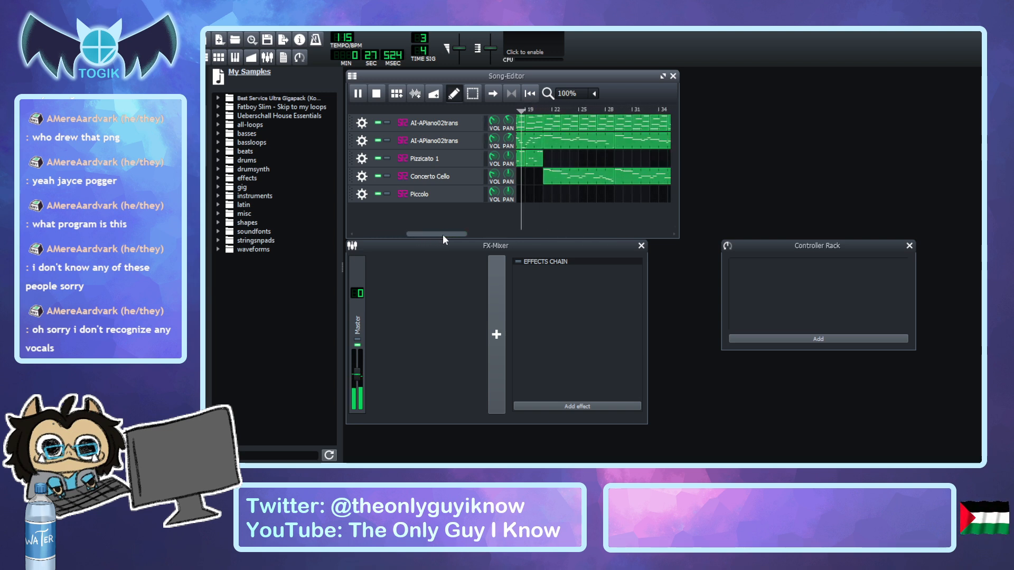
click(379, 98)
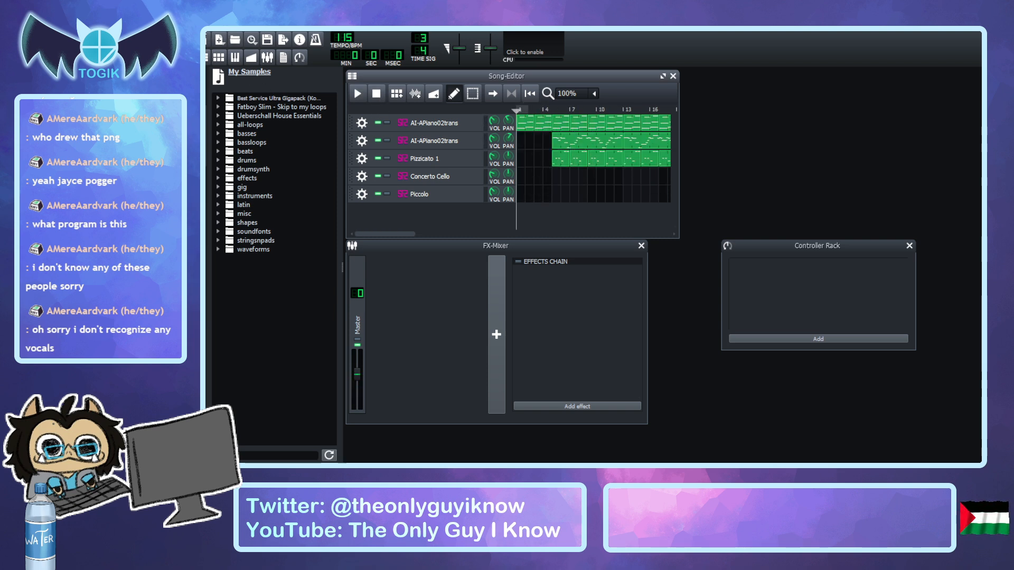